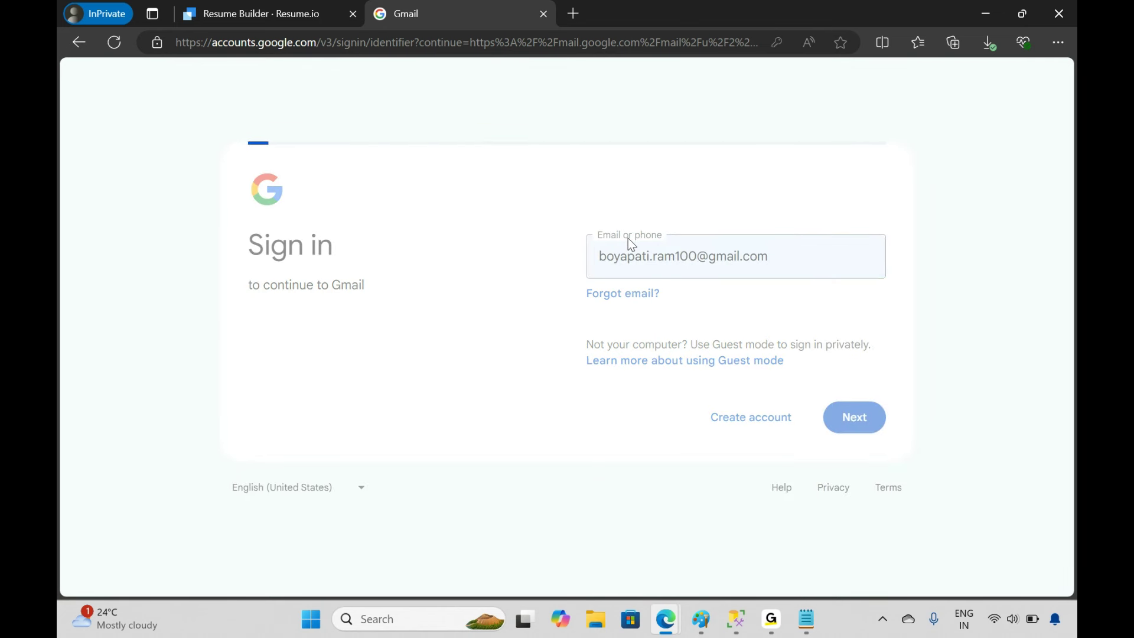
Sign in to Gmail with the account password, decline pausing mobile notifications and refresh the inbox
type("••••••••••")
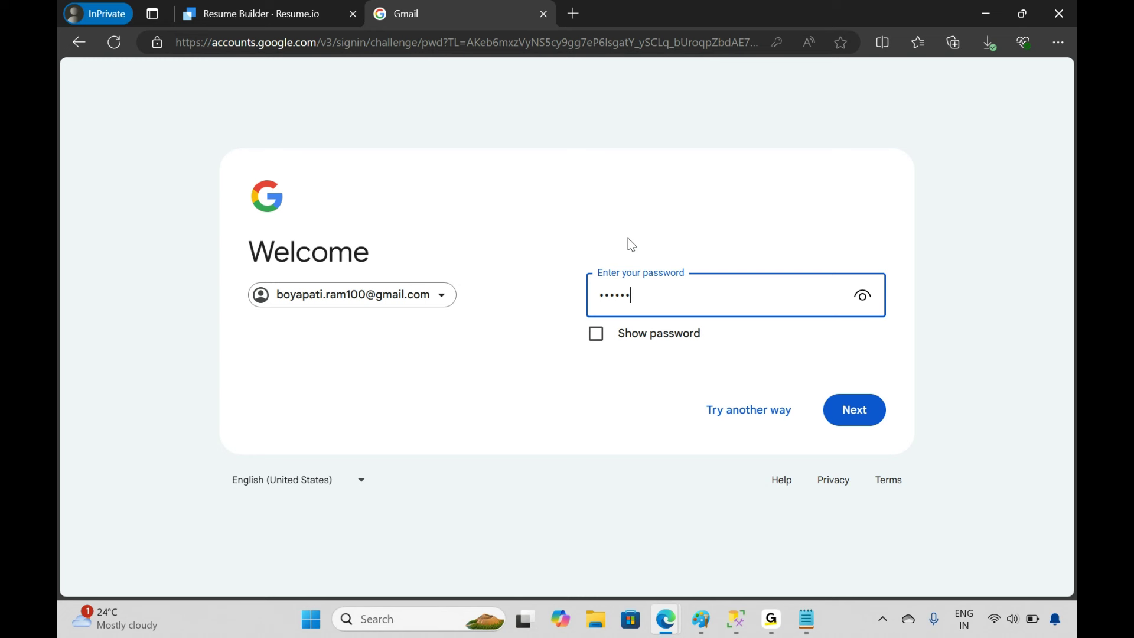
key("Return")
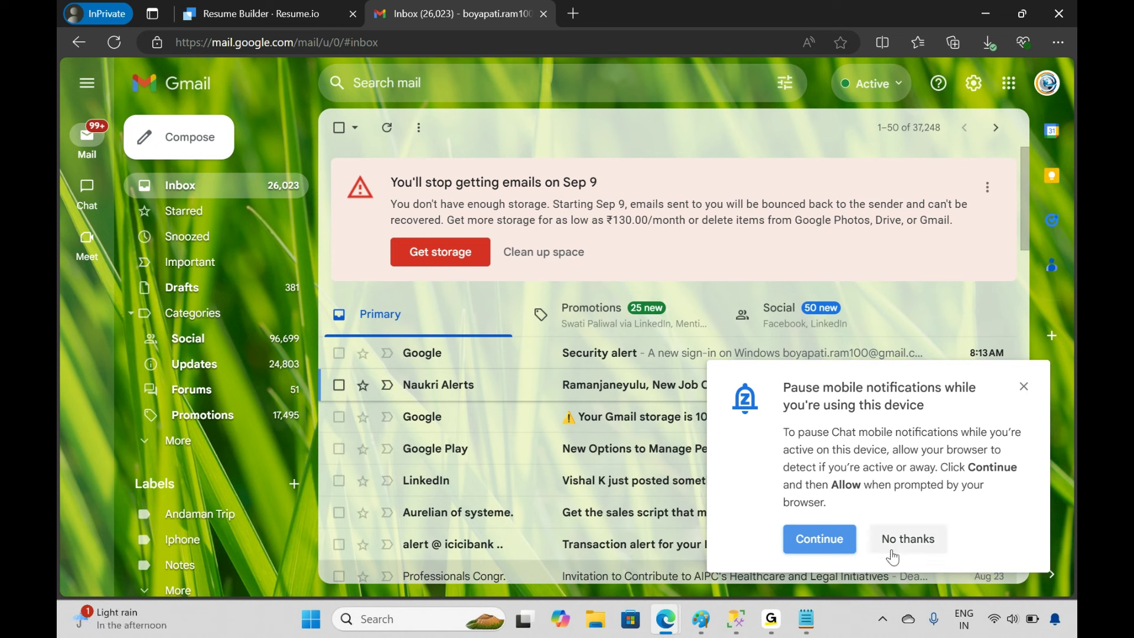
left_click(924, 548)
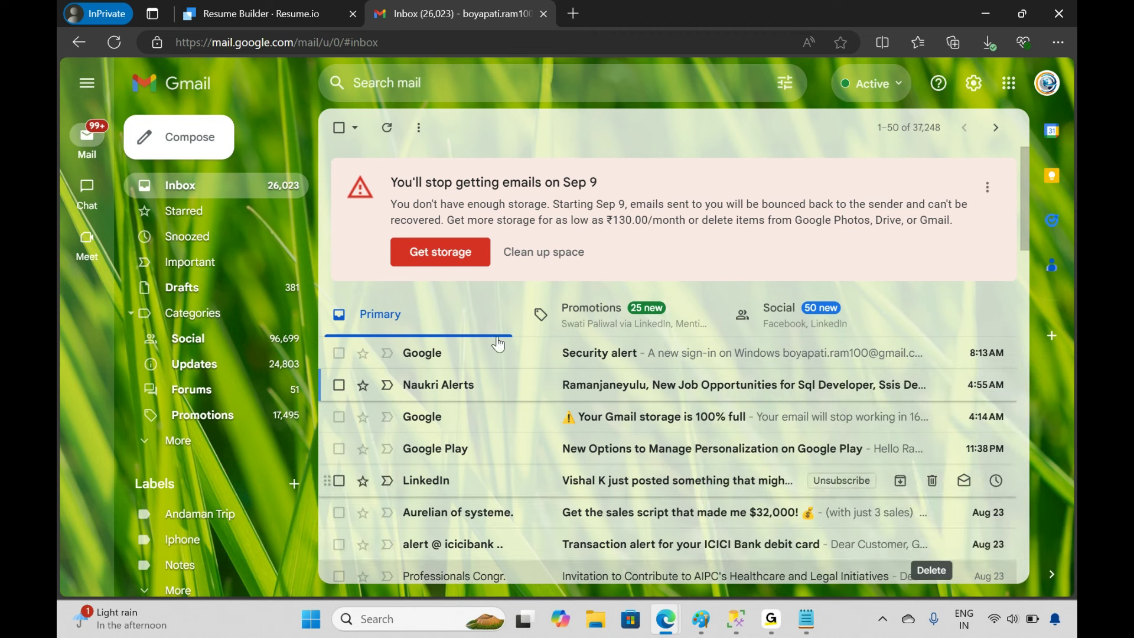
left_click(256, 188)
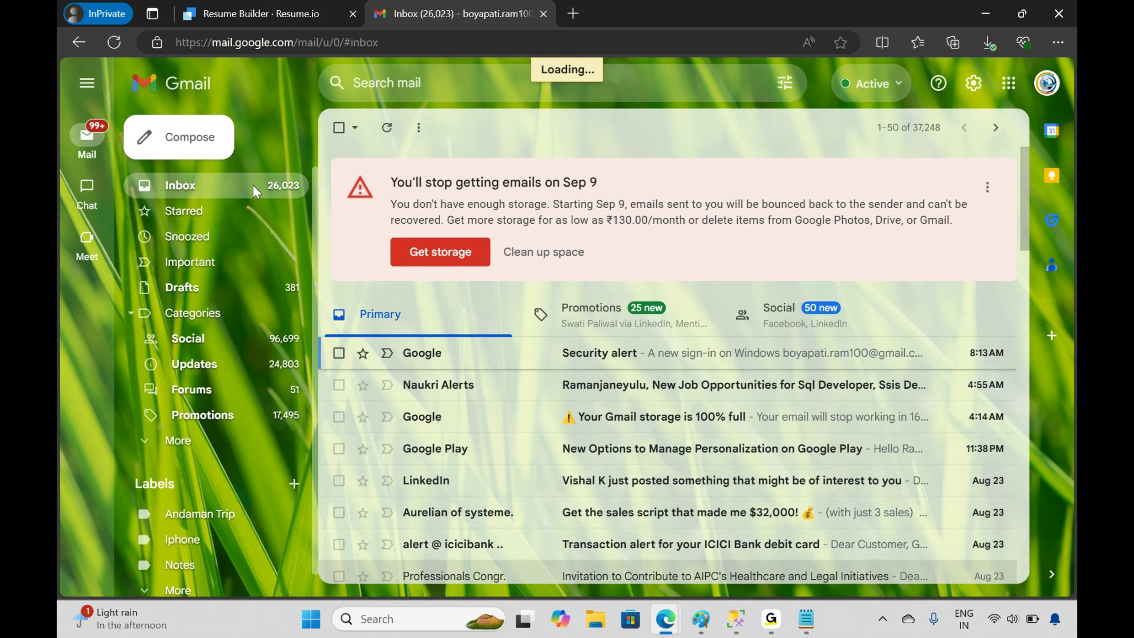
Return to the Resume.io login page, fill in the second saved e-mail address and submit it
left_click(300, 18)
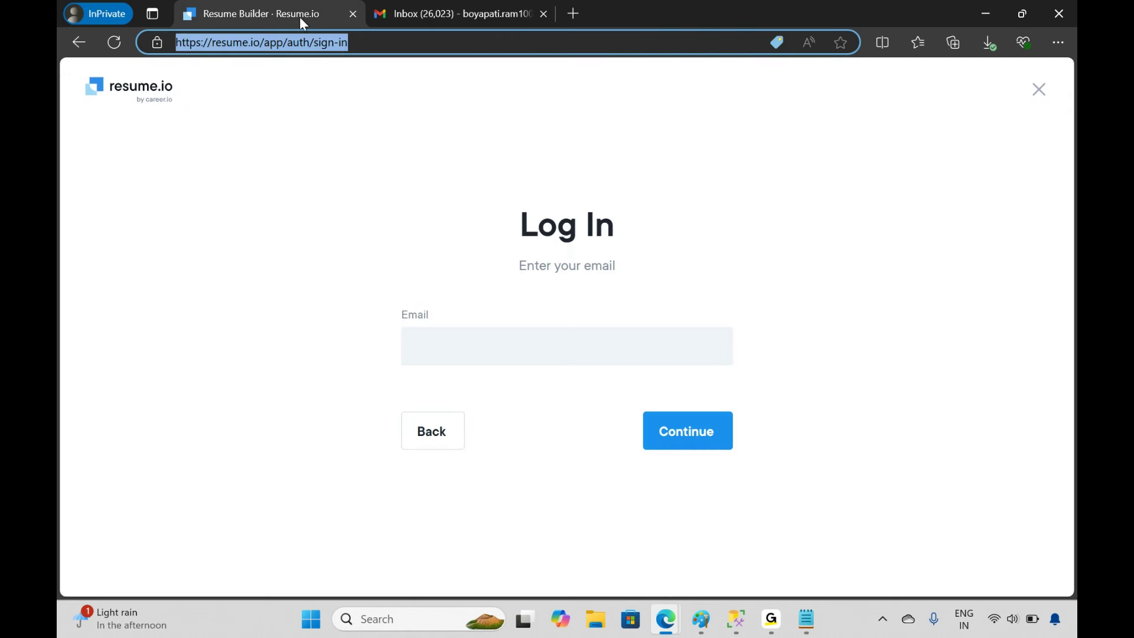
left_click(484, 360)
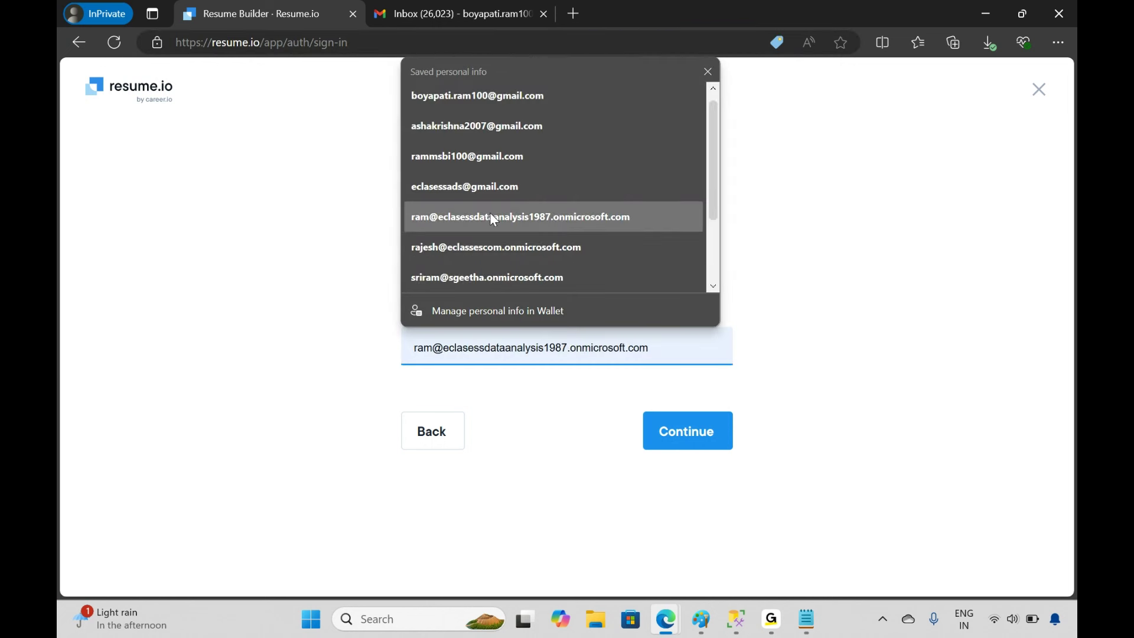
left_click(519, 121)
left_click(709, 441)
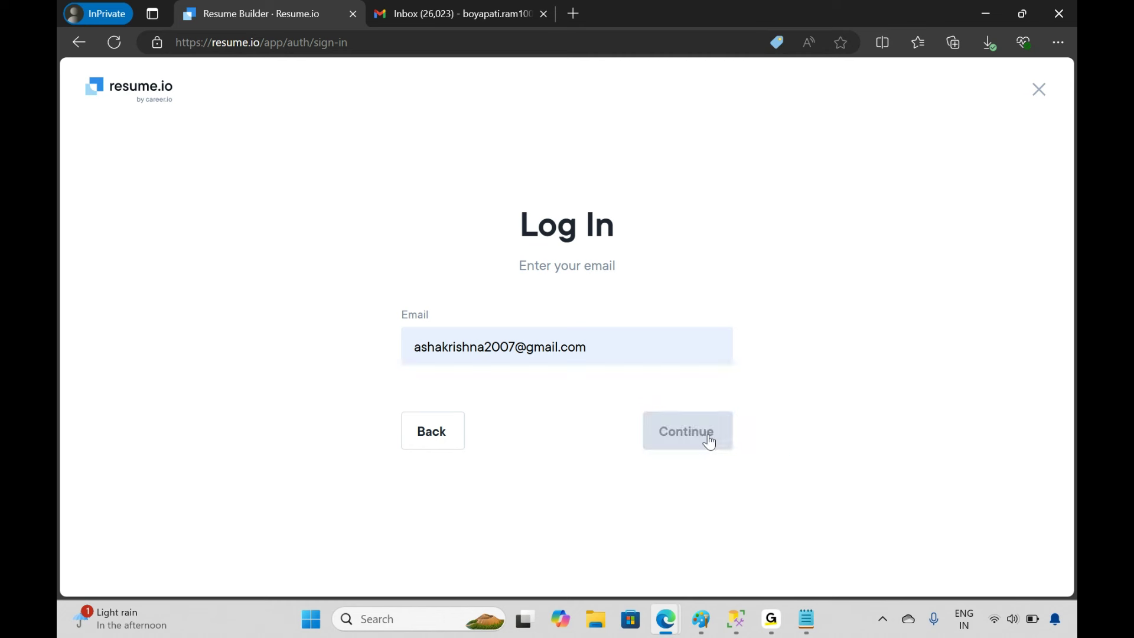
Return to the Gmail inbox in the InPrivate window and reload it to check for the login confirmation e-mail
left_click(996, 12)
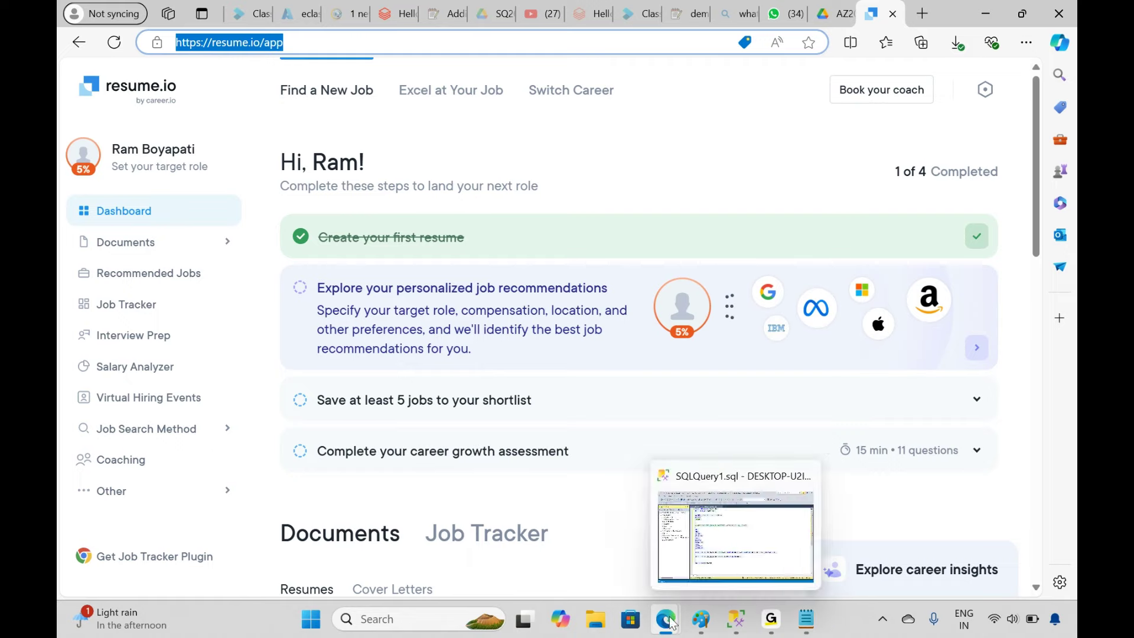
mouse_move(667, 620)
left_click(762, 543)
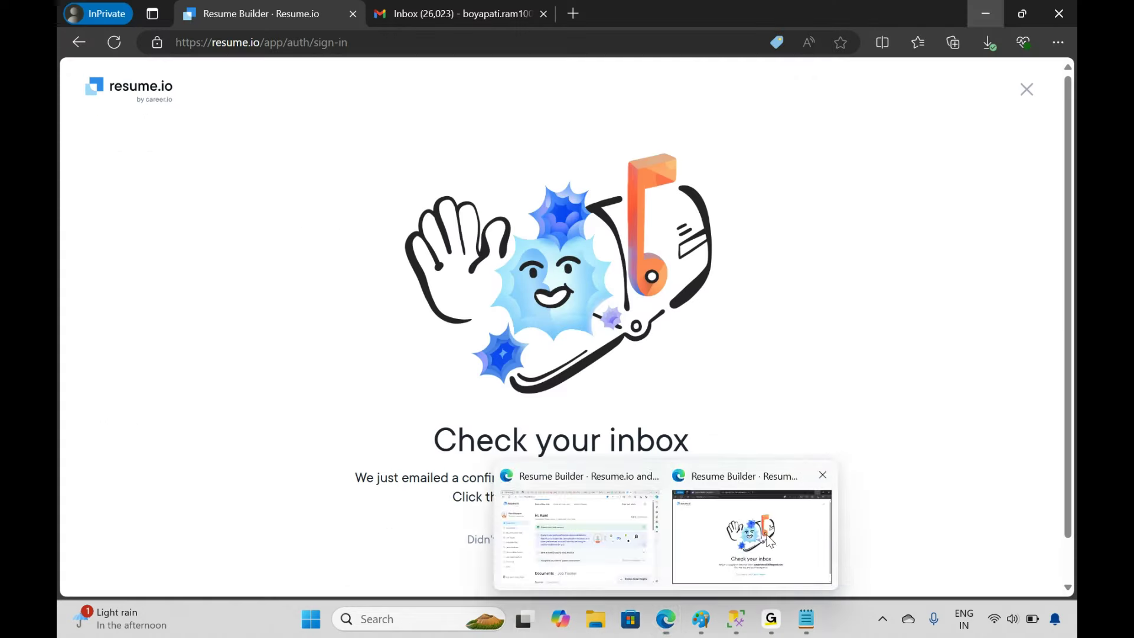
left_click(473, 16)
left_click(482, 37)
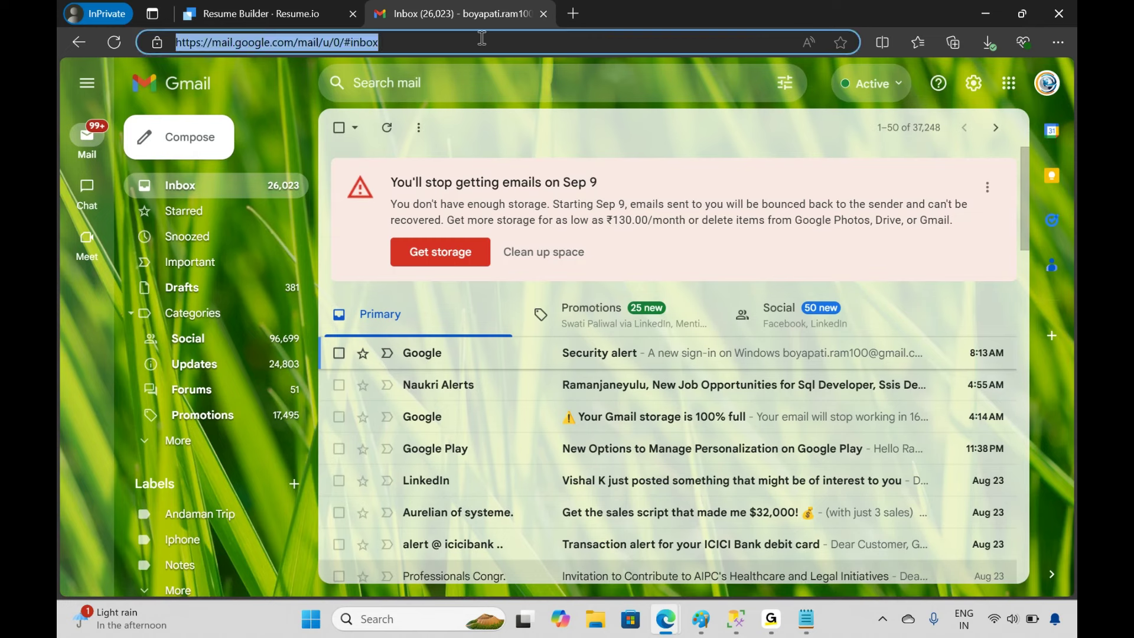
key("Return")
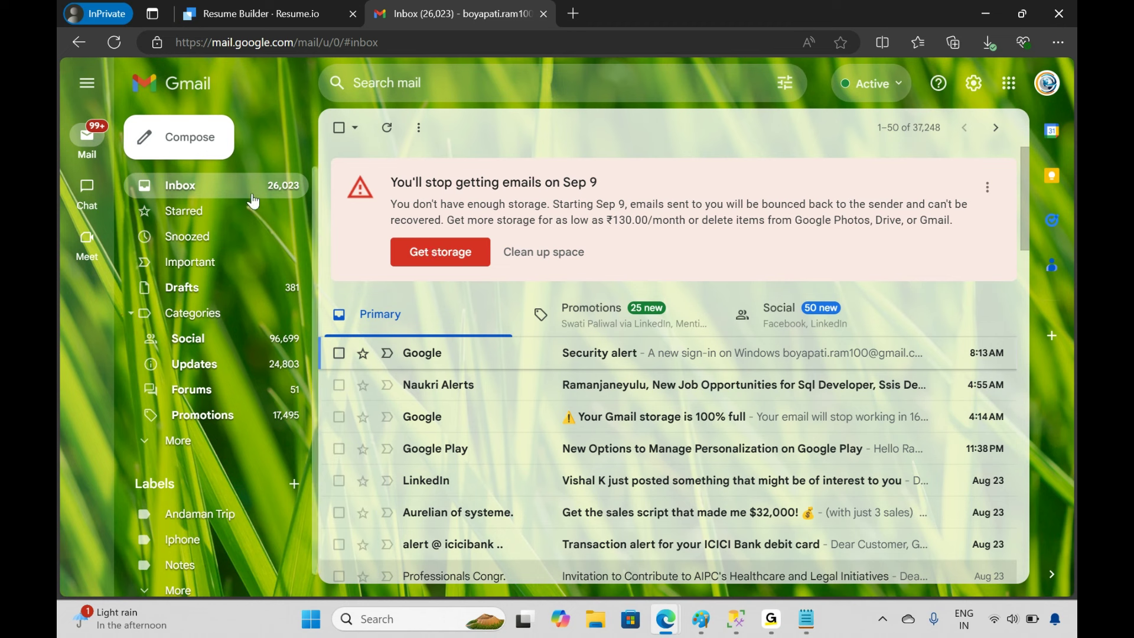
left_click(194, 186)
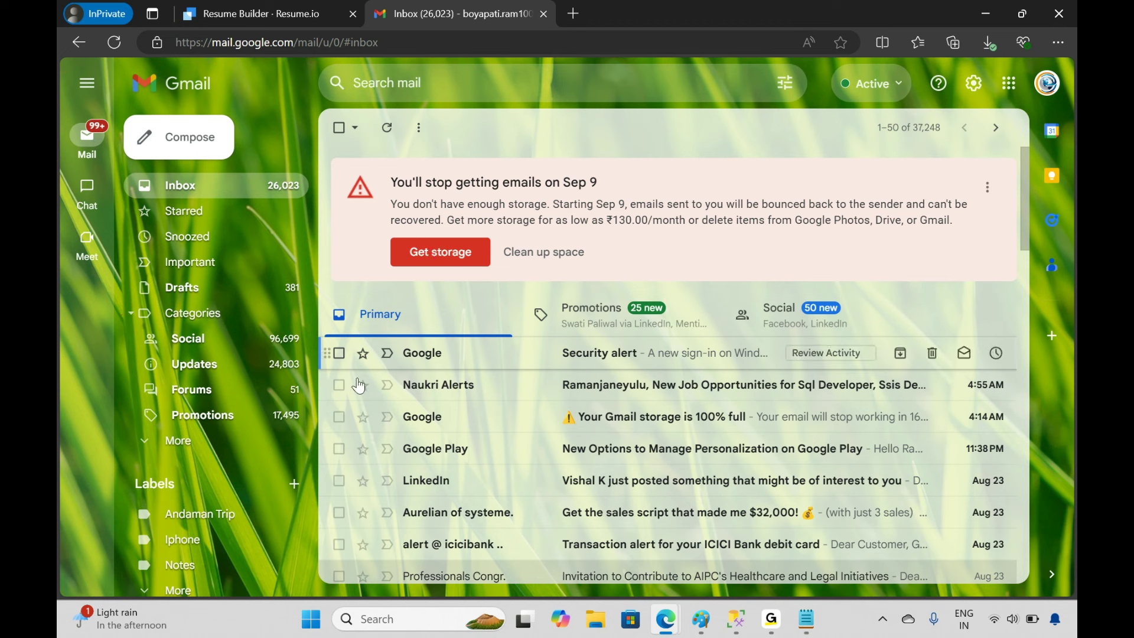
Delete the selected LinkedIn and Naukri Alerts e-mails from the Primary inbox and refresh the message list
left_click(340, 482)
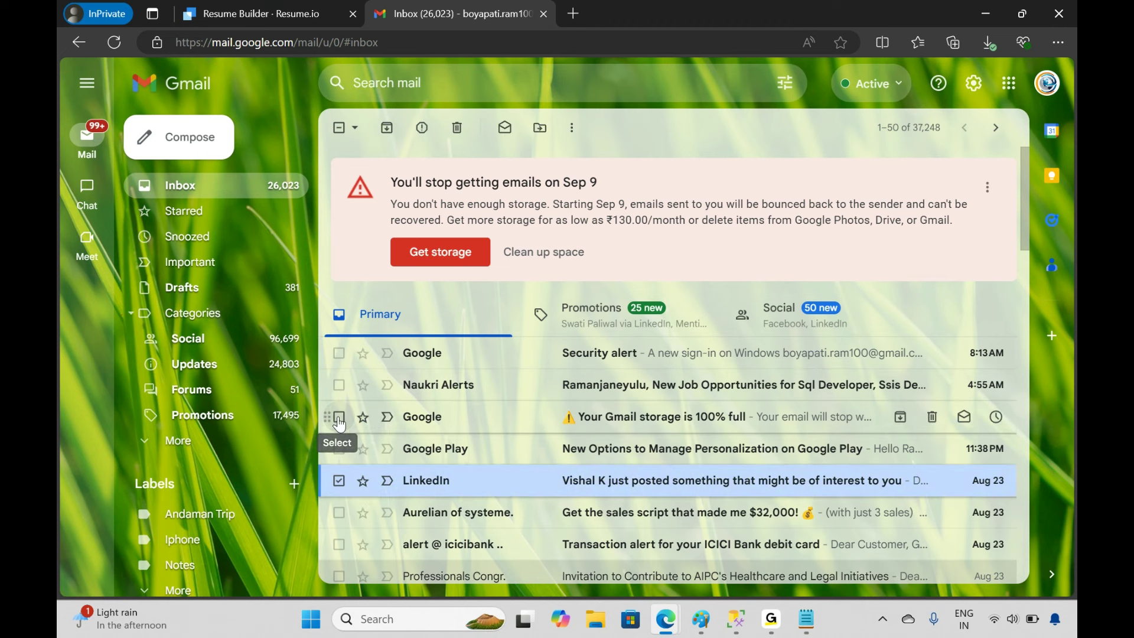
left_click(339, 385)
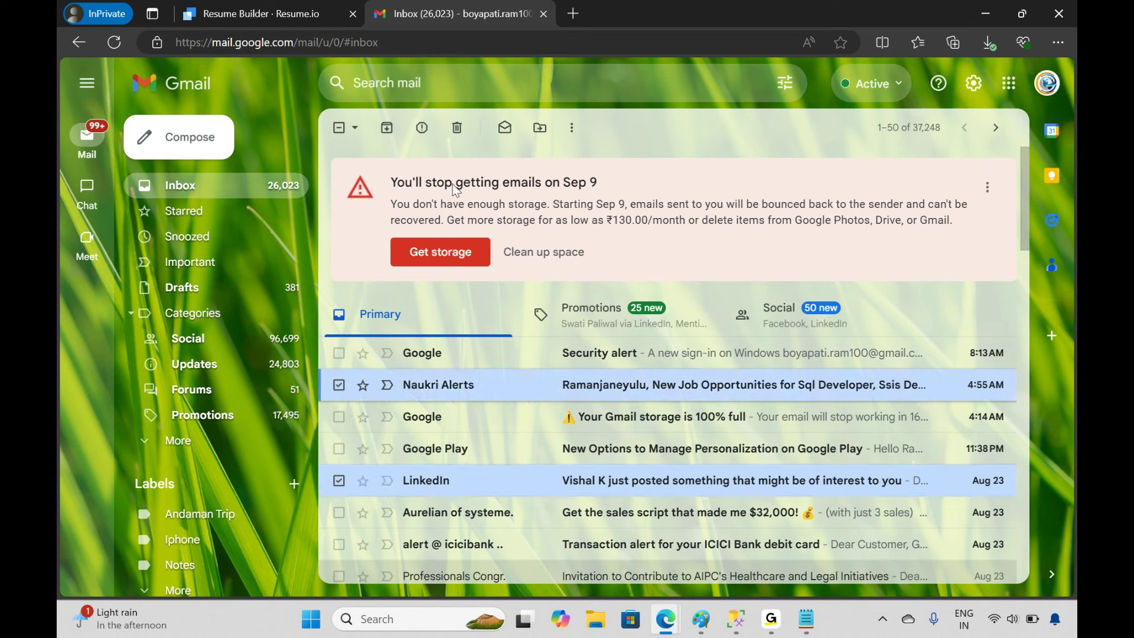
left_click(458, 129)
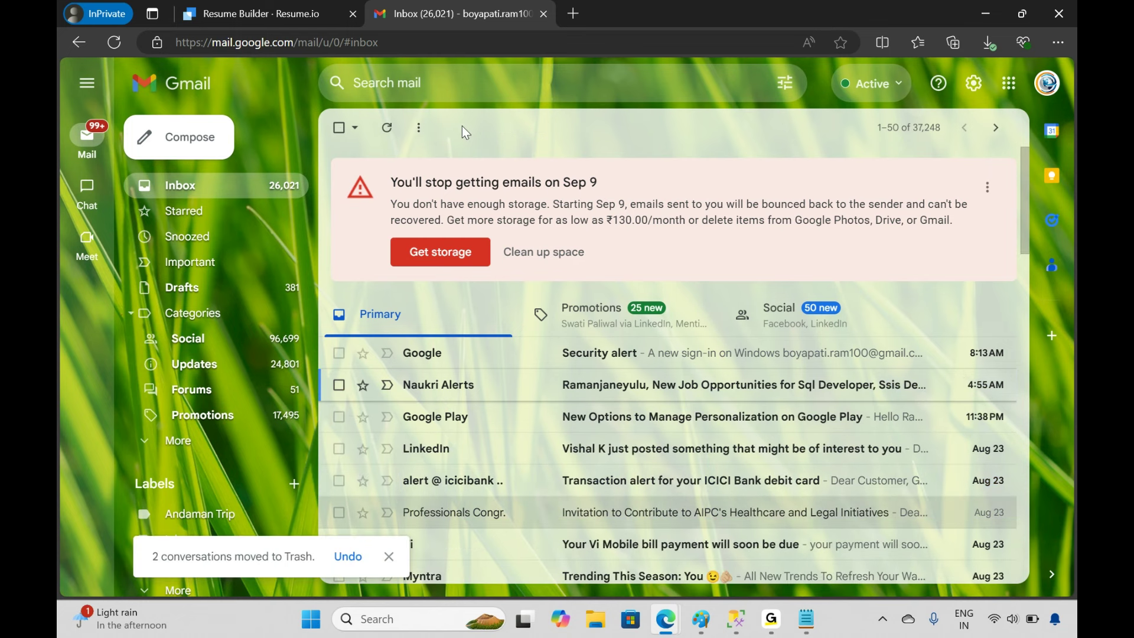
left_click(203, 188)
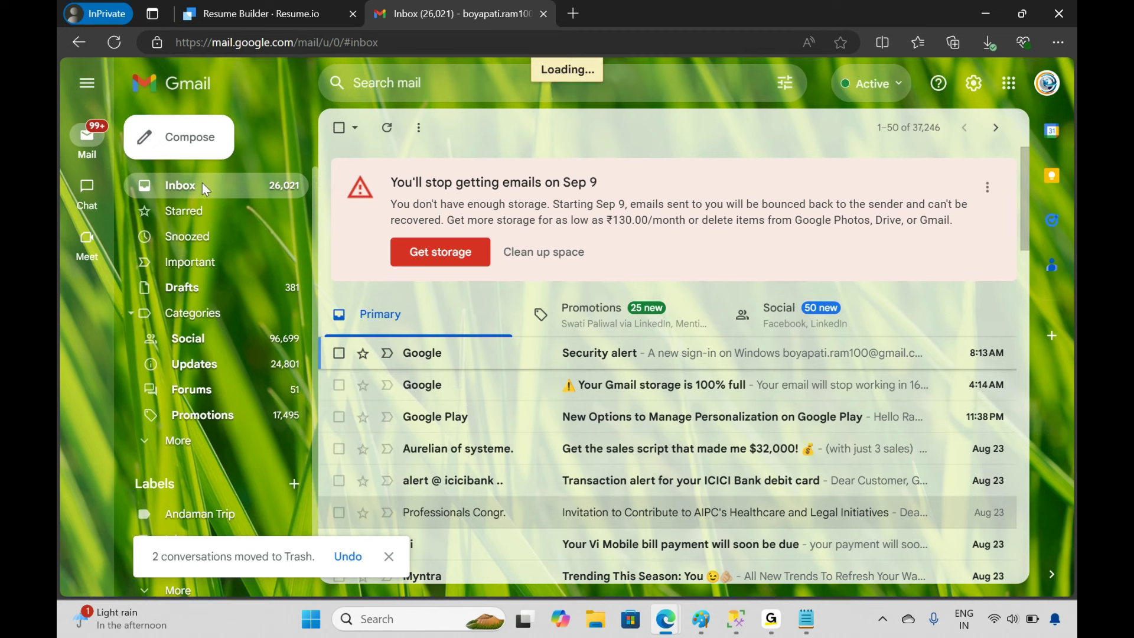
Open the Google One storage plans and start the monthly subscription checkout for the Basic 100 GB plan
left_click(452, 254)
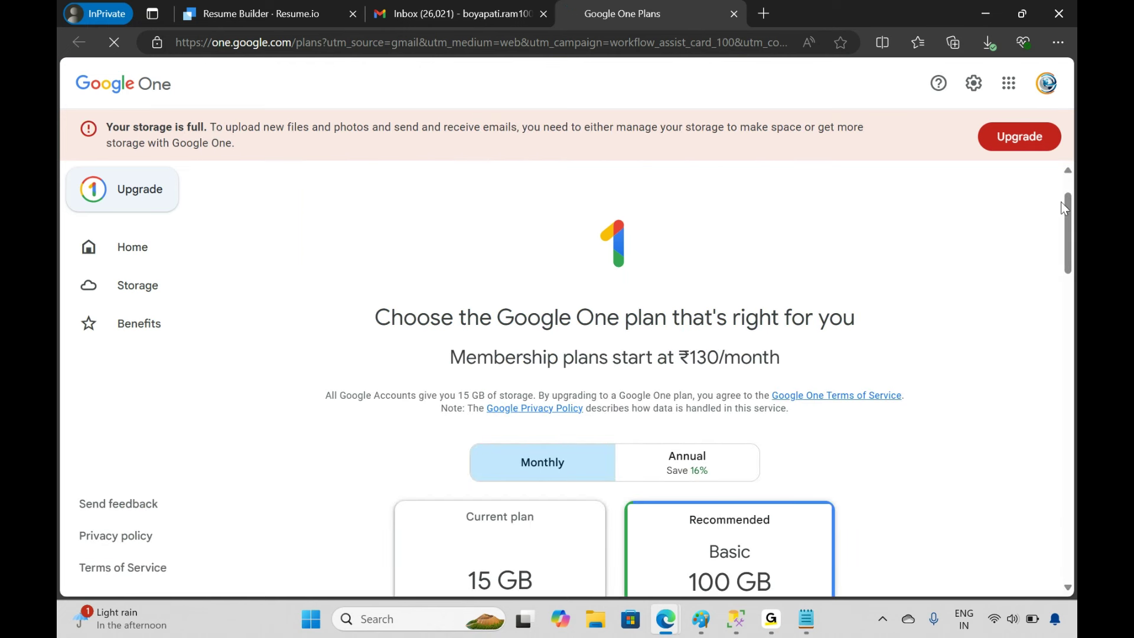
scroll(1060, 201, "down", 5)
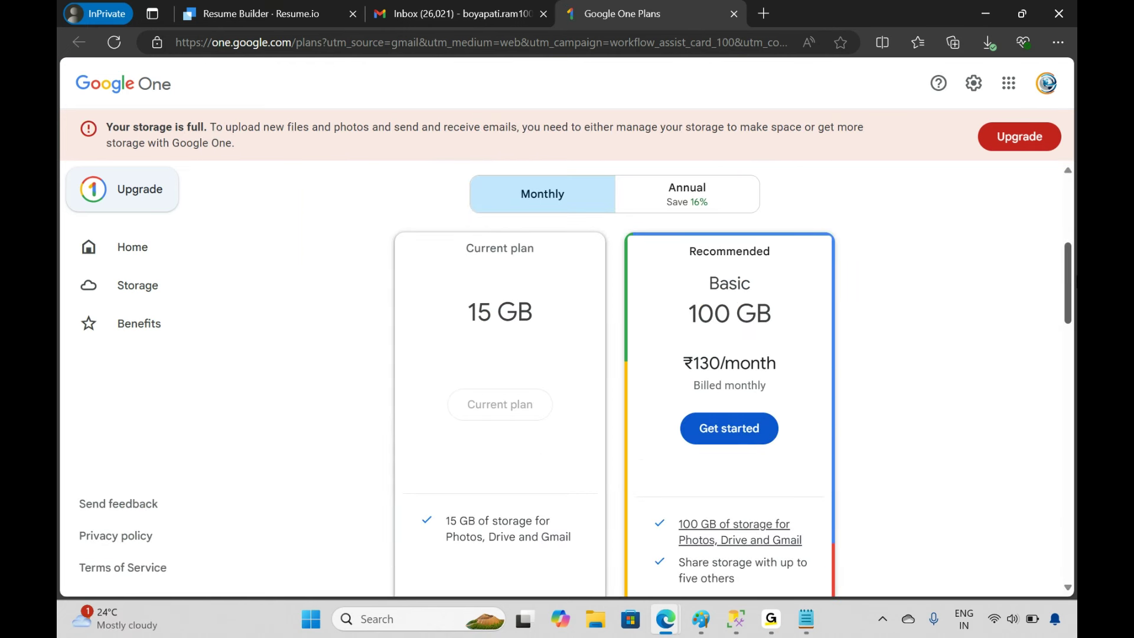
left_click(728, 426)
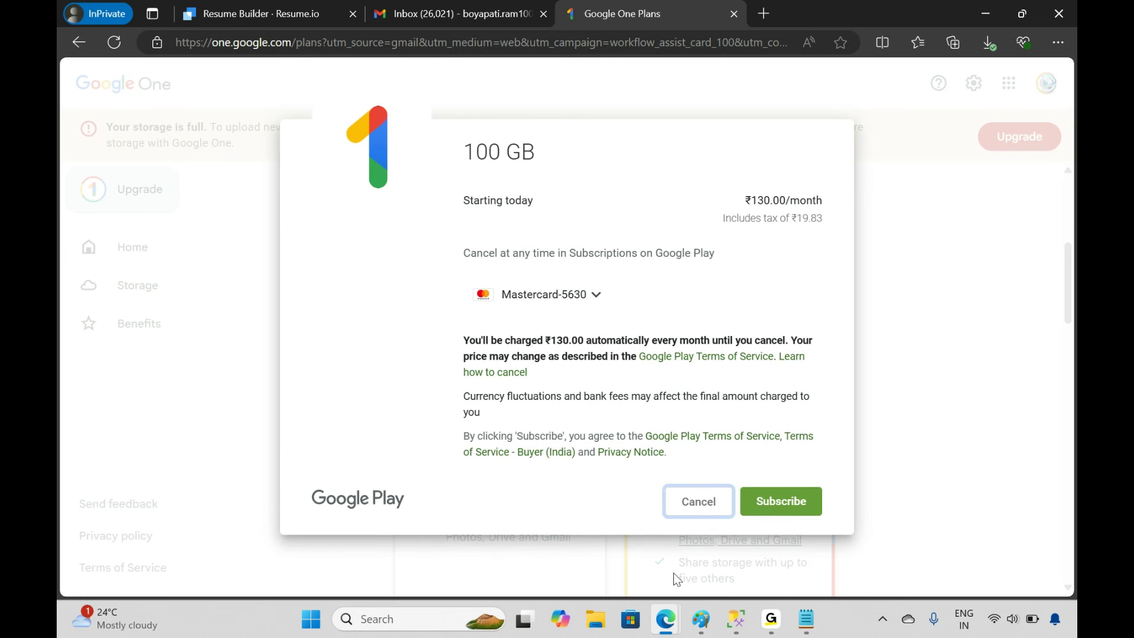
Switch to the GoTo meeting and erase characters from the First Name field in the resume's personal details
left_click(770, 619)
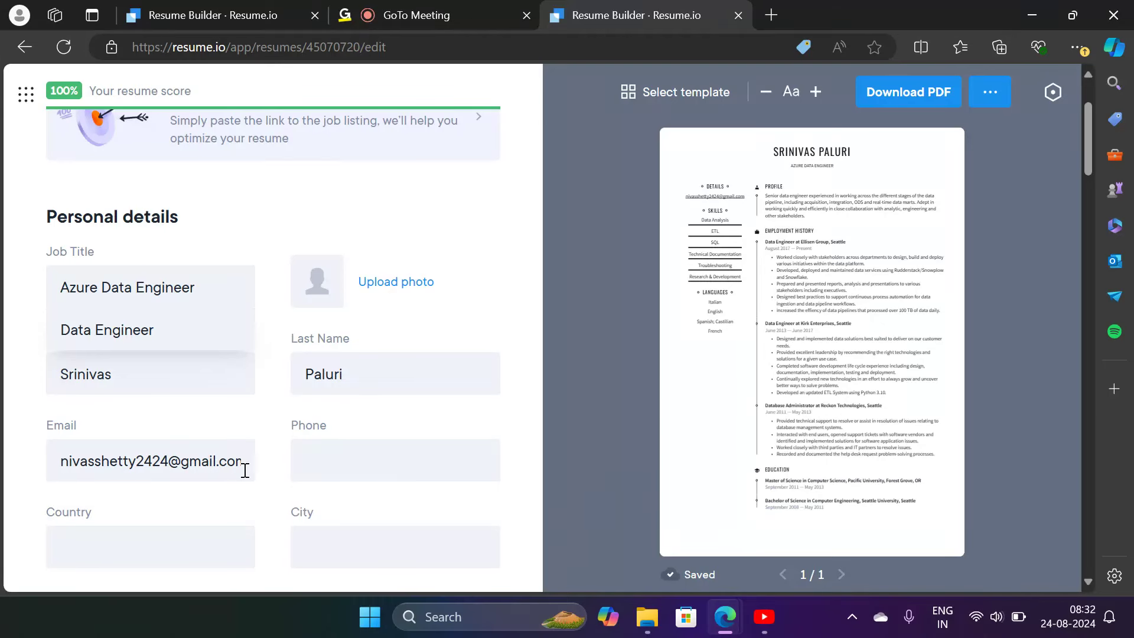
left_click(175, 368)
key("BackSpace")
key("BackSpace")
key("BackSpace")
key("BackSpace")
key("BackSpace")
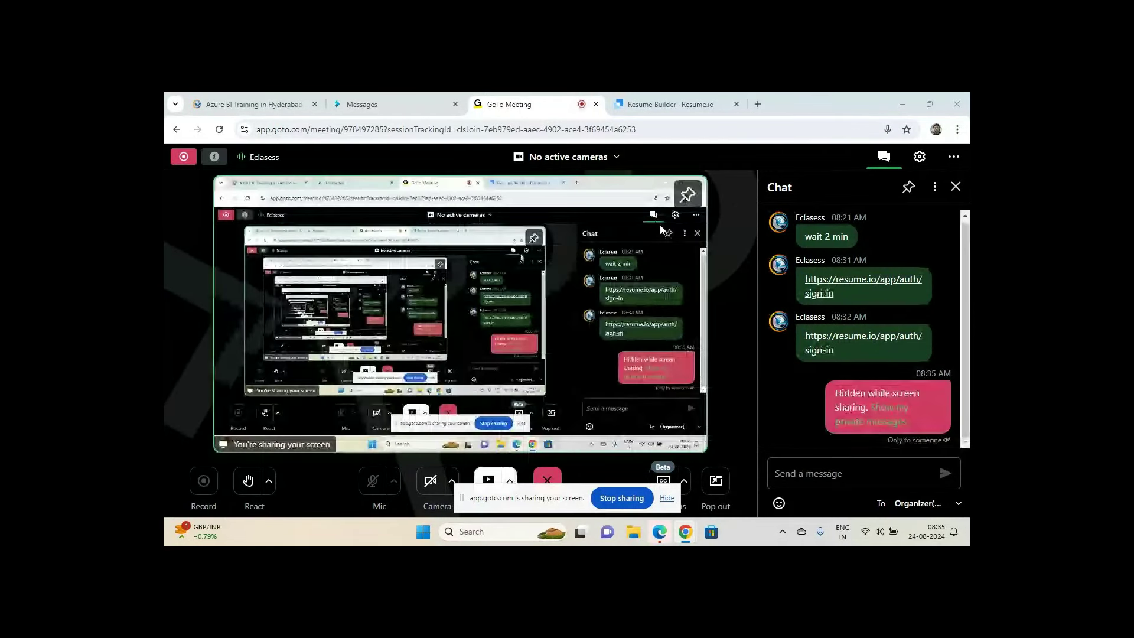
Open the Resume.io dashboard and examine its document options, existing resumes, coaching and job search sections
left_click(645, 105)
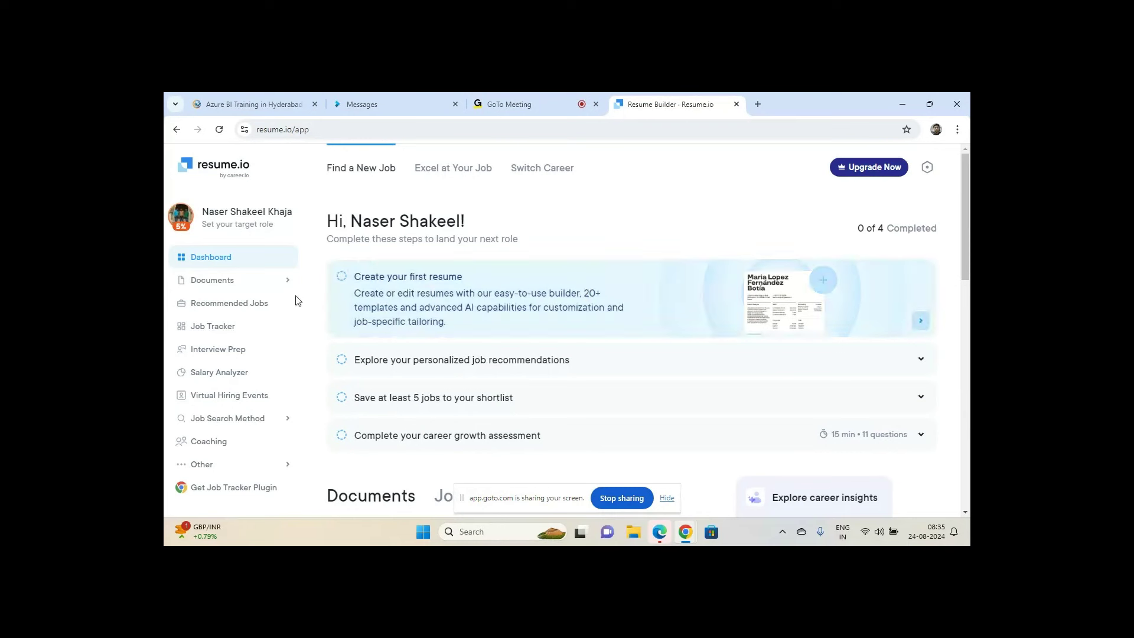
mouse_move(282, 281)
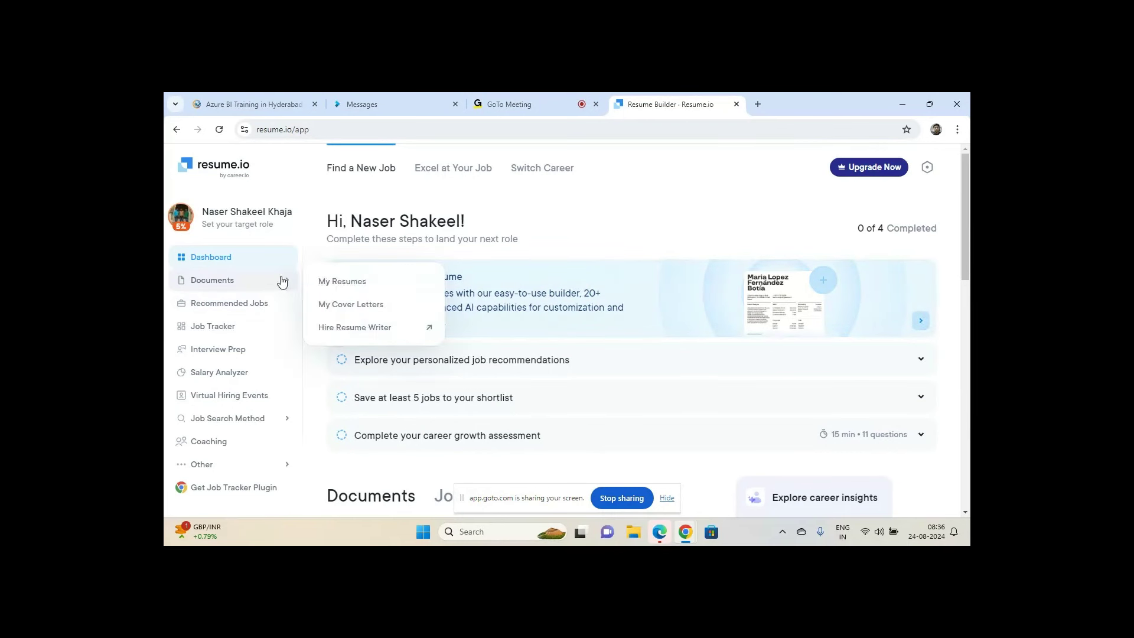
scroll(233, 391, "down", 7)
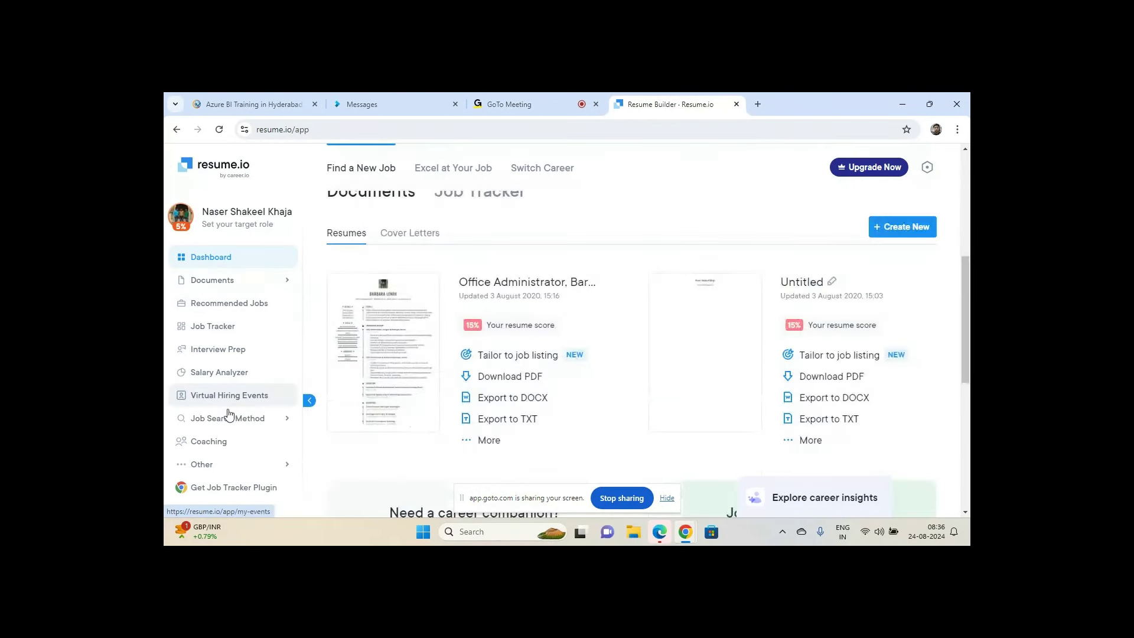
mouse_move(214, 418)
scroll(201, 428, "down", 5)
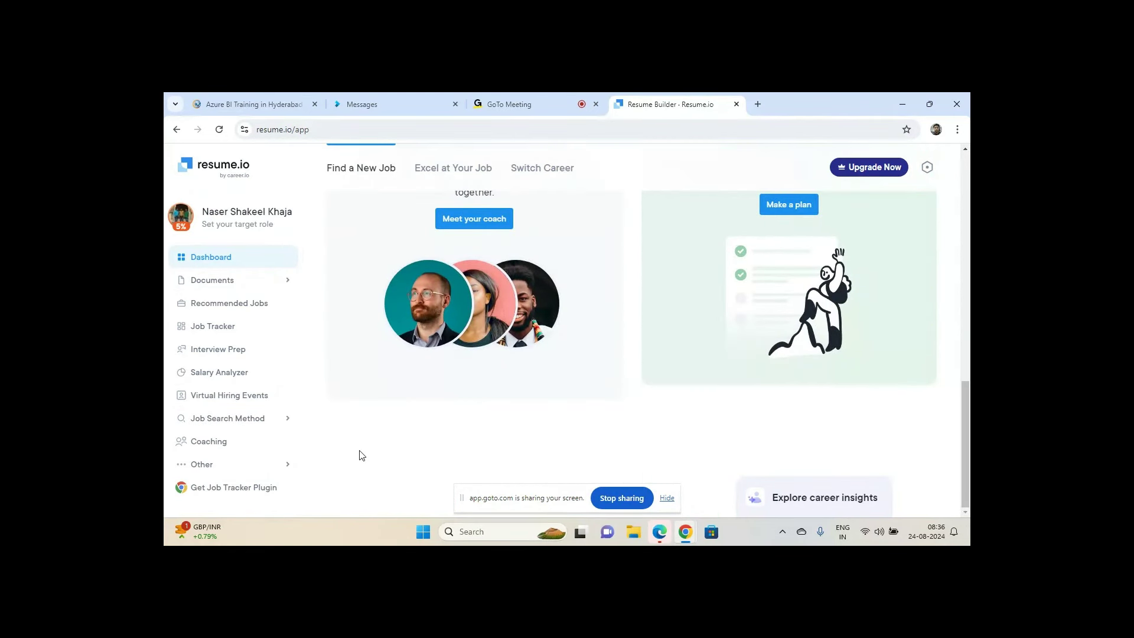
scroll(362, 454, "up", 4)
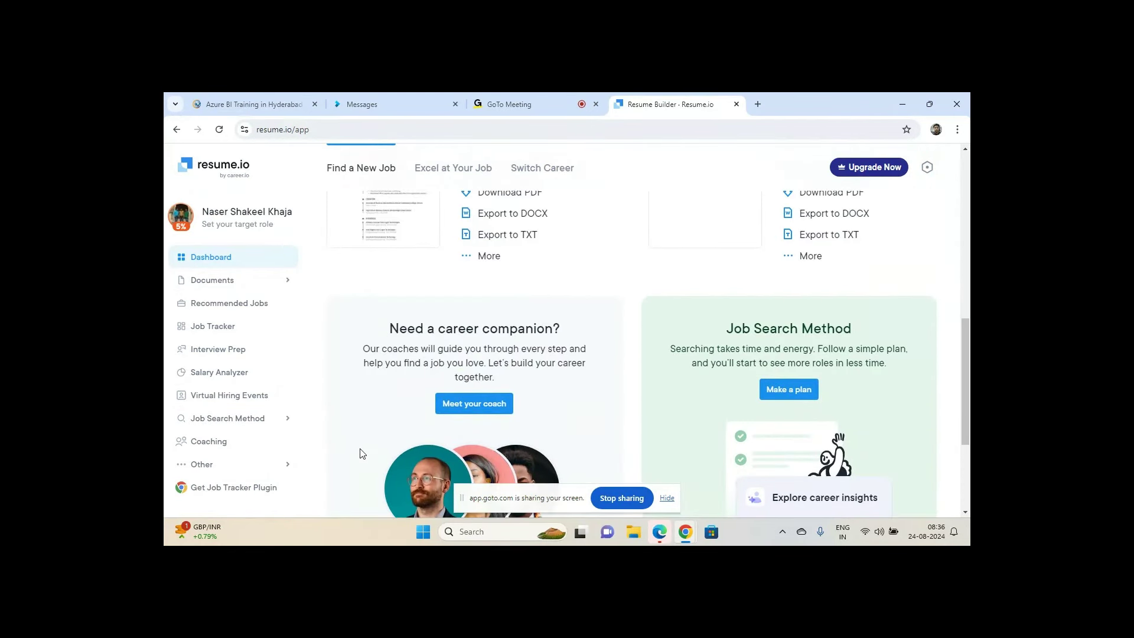
scroll(362, 453, "up", 1)
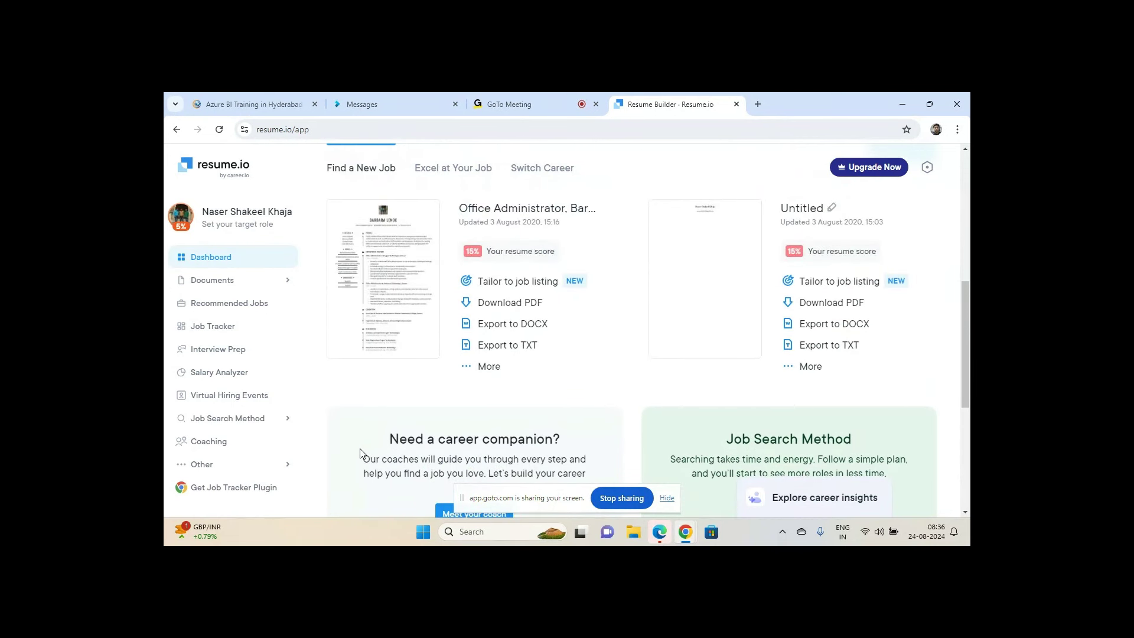
scroll(361, 453, "up", 1)
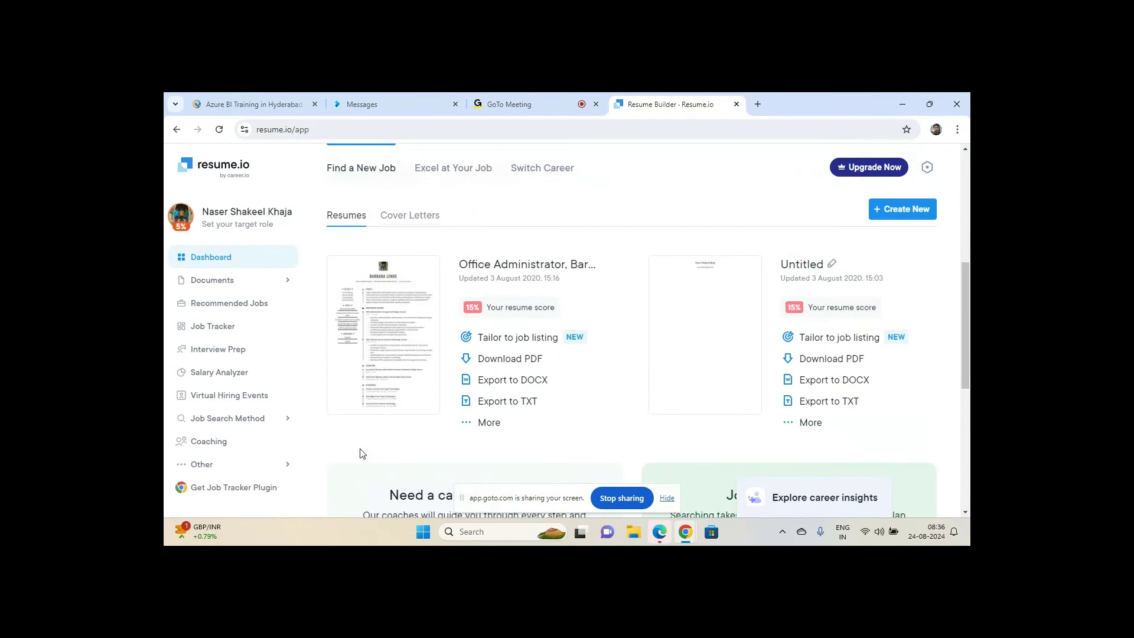
scroll(362, 454, "up", 3)
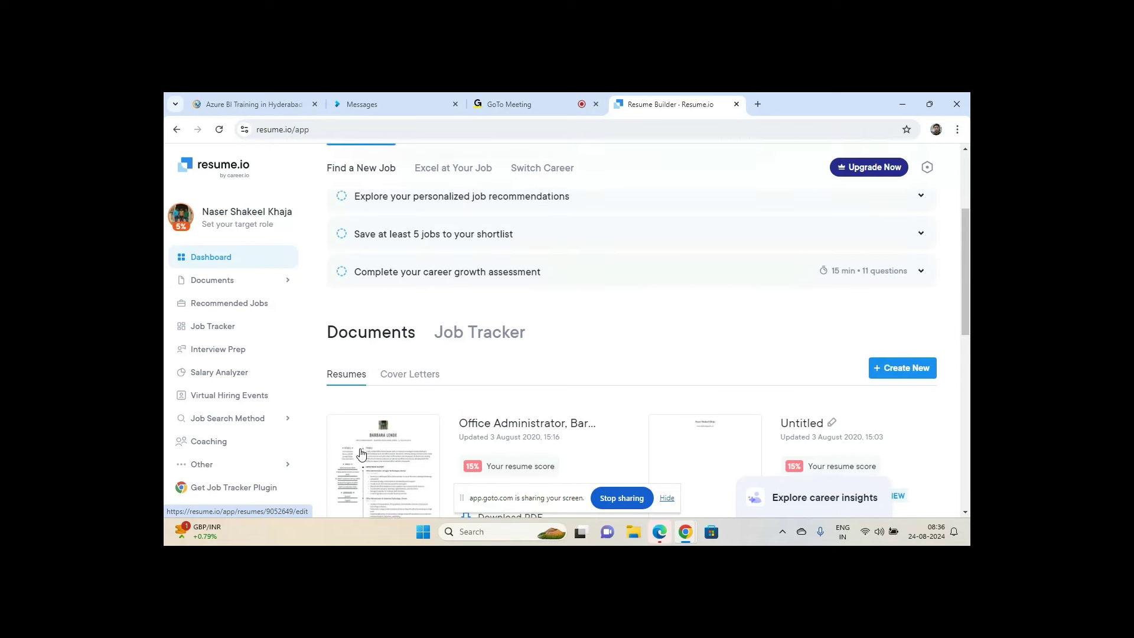
scroll(361, 452, "up", 1)
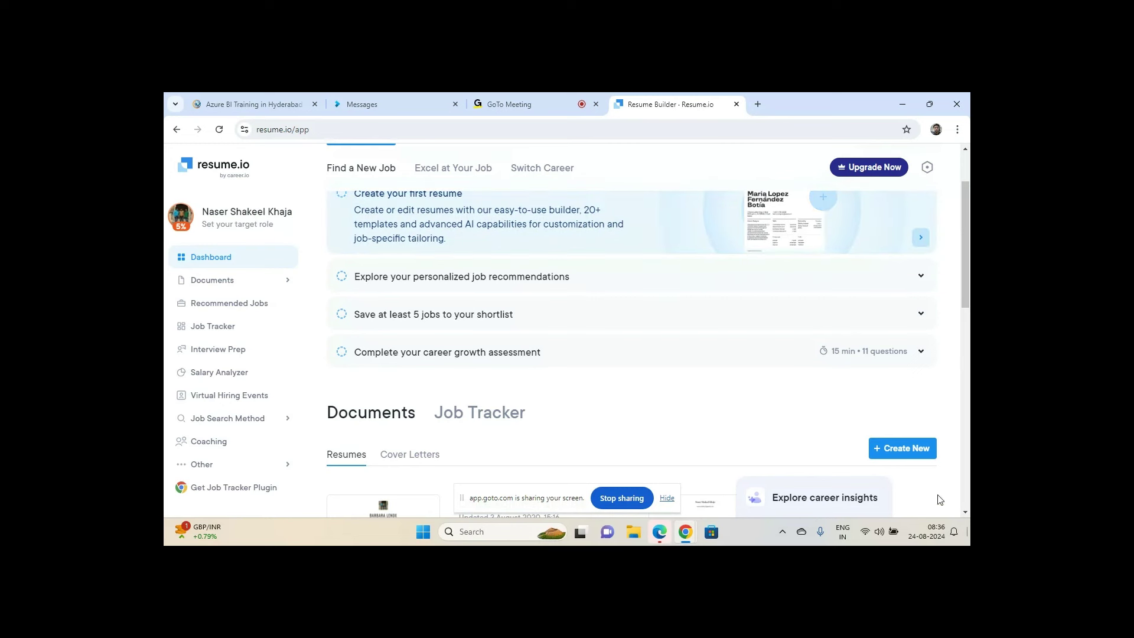
Try to create a new resume from the Documents section and skip the offered plan upgrade
left_click(902, 454)
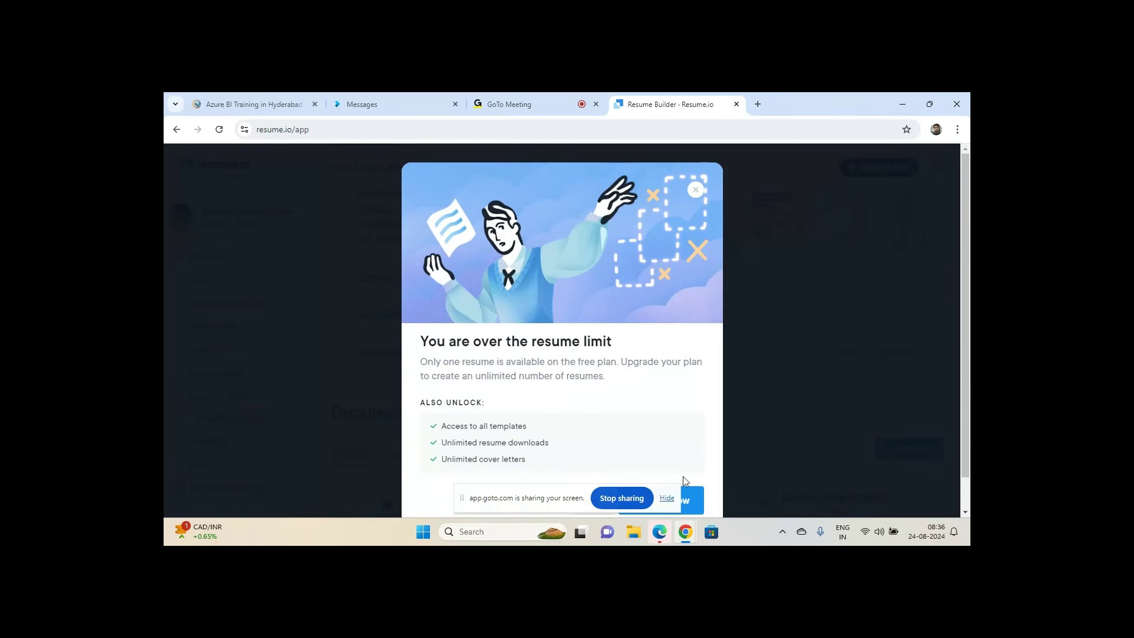
left_click(695, 190)
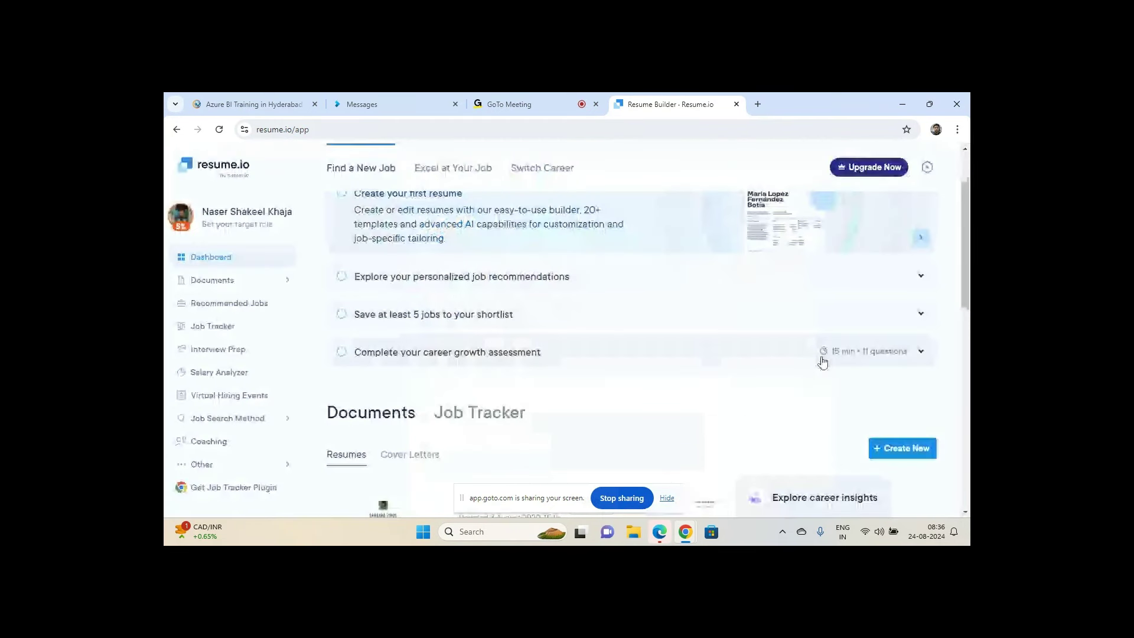
left_click(895, 443)
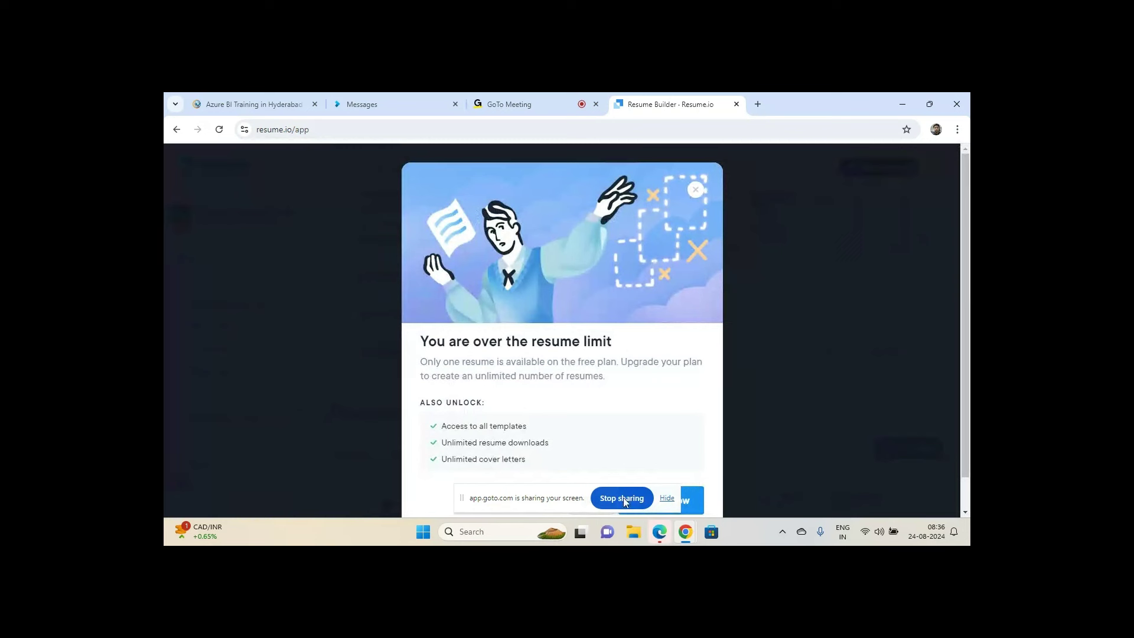
scroll(679, 473, "down", 1)
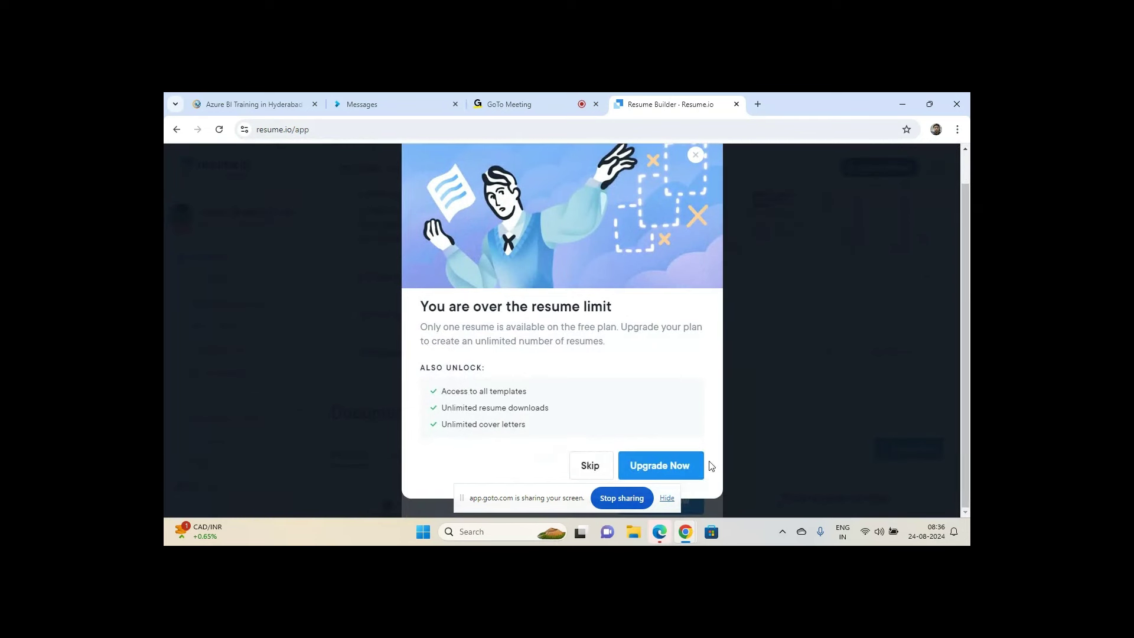
left_click(592, 466)
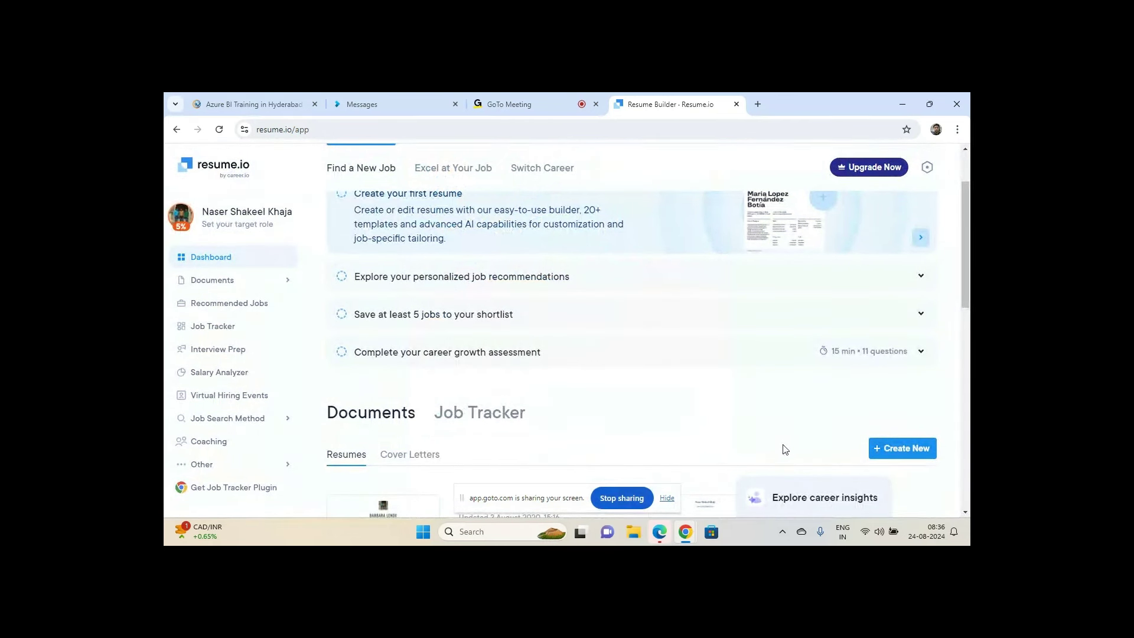
Try to create another new resume and send "no" in the GoTo meeting chat
left_click(908, 449)
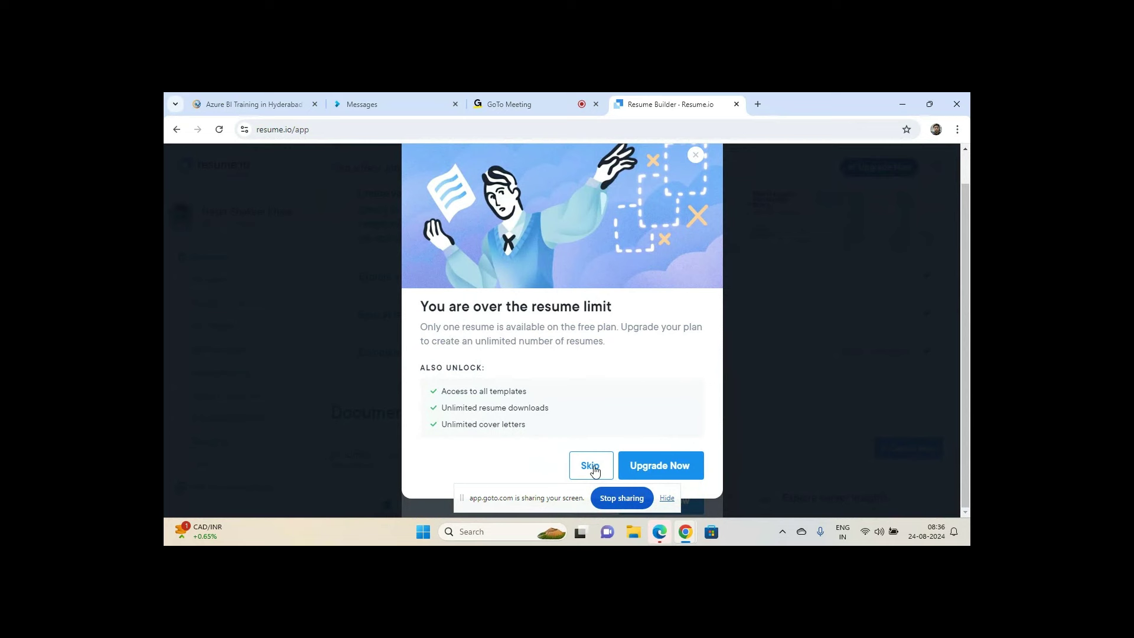
left_click(558, 104)
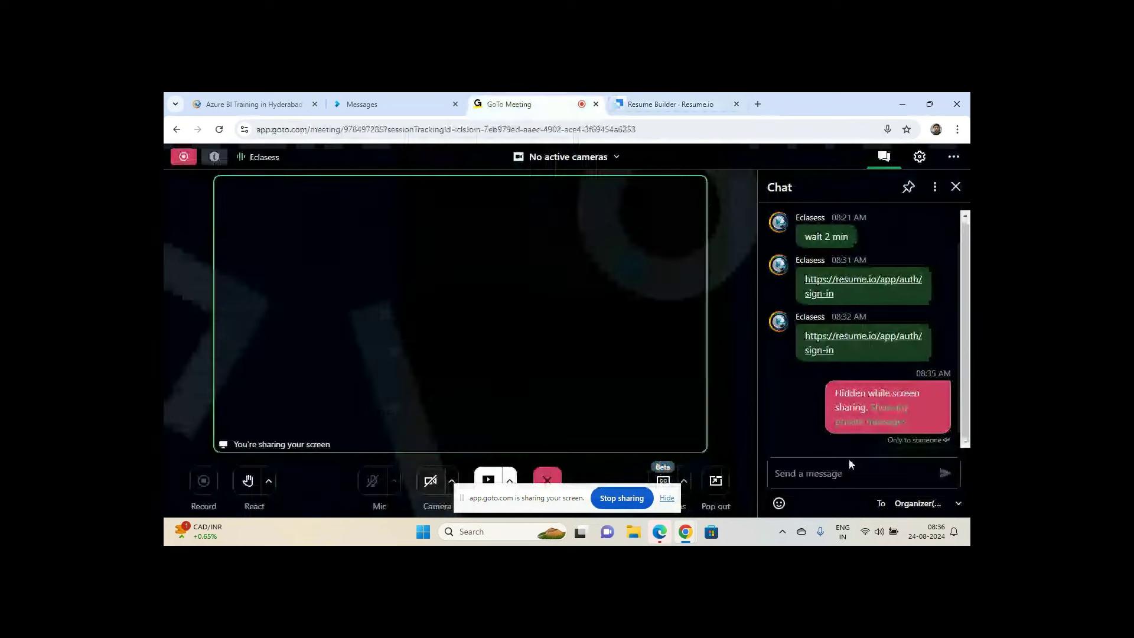
left_click(846, 463)
type("no")
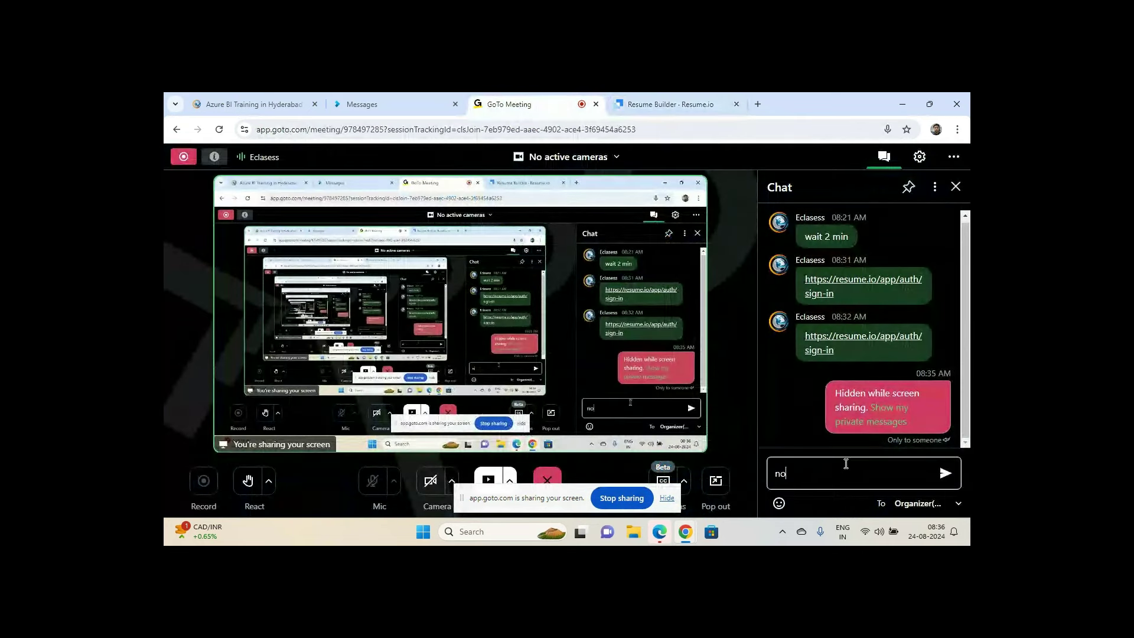
key("Return")
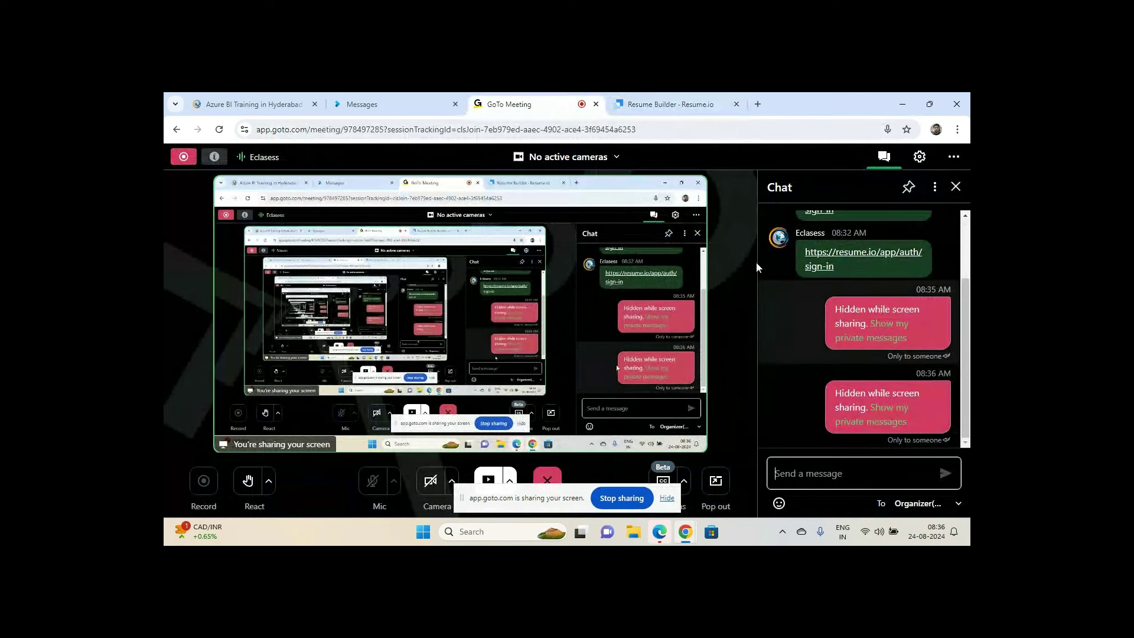
Recheck the resume limit notice in Resume.io and send "ok Sir" in the meeting chat
left_click(659, 106)
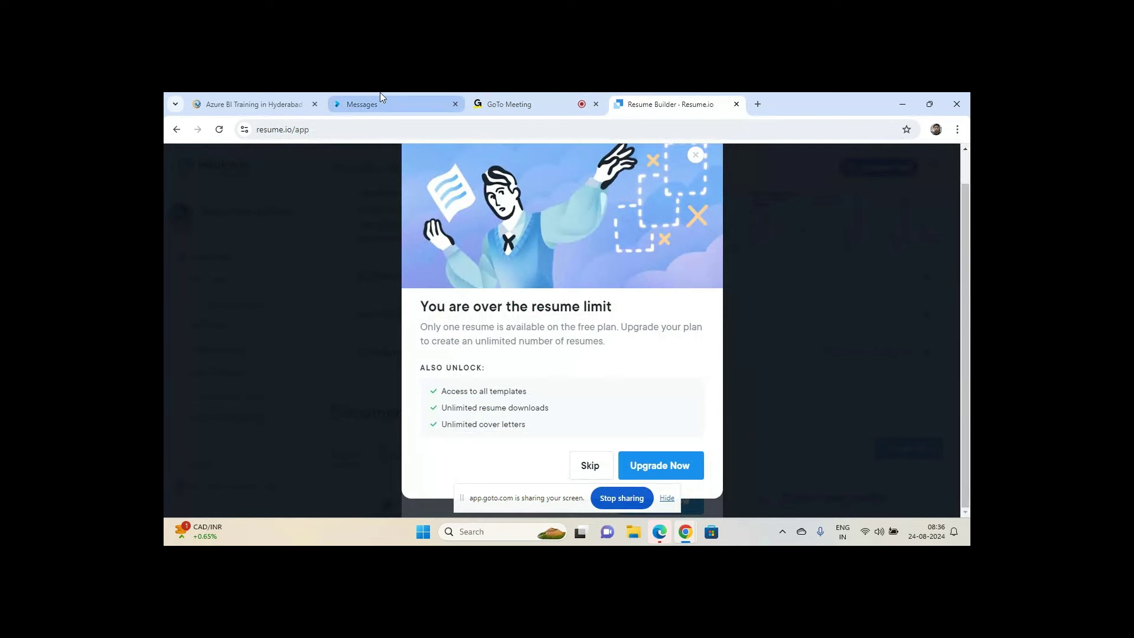
left_click(494, 97)
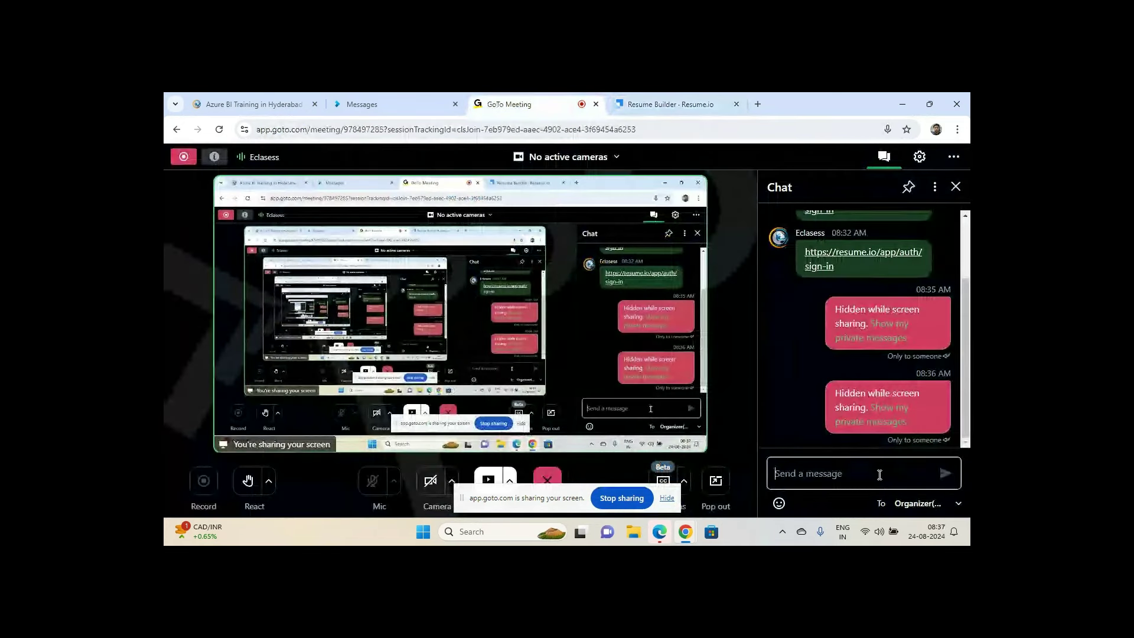
type("ok Sir")
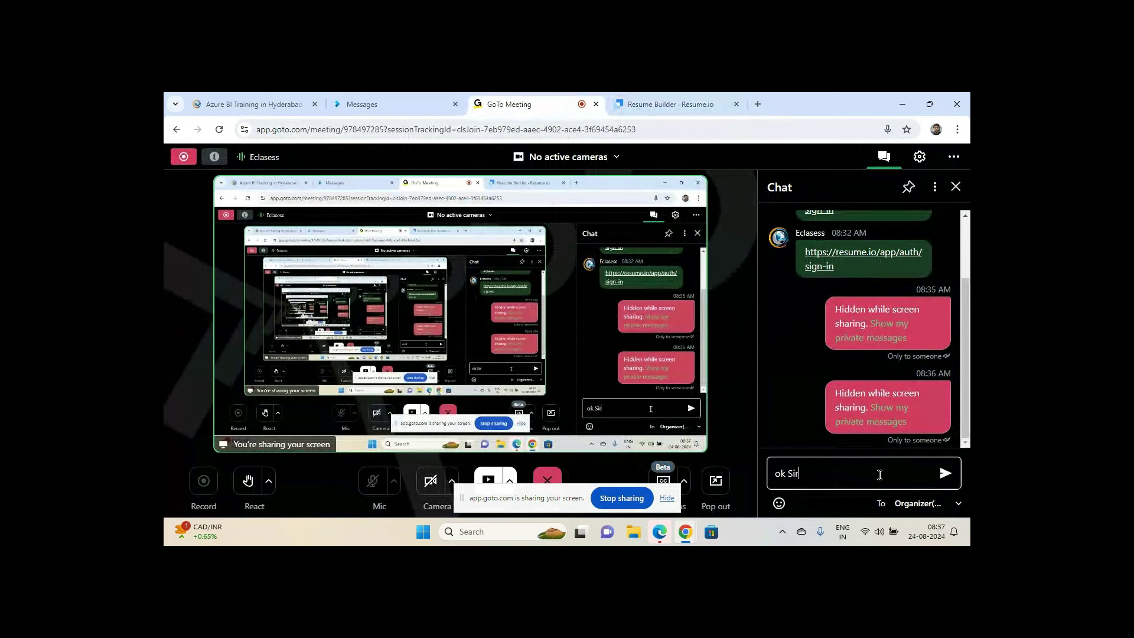
key("Return")
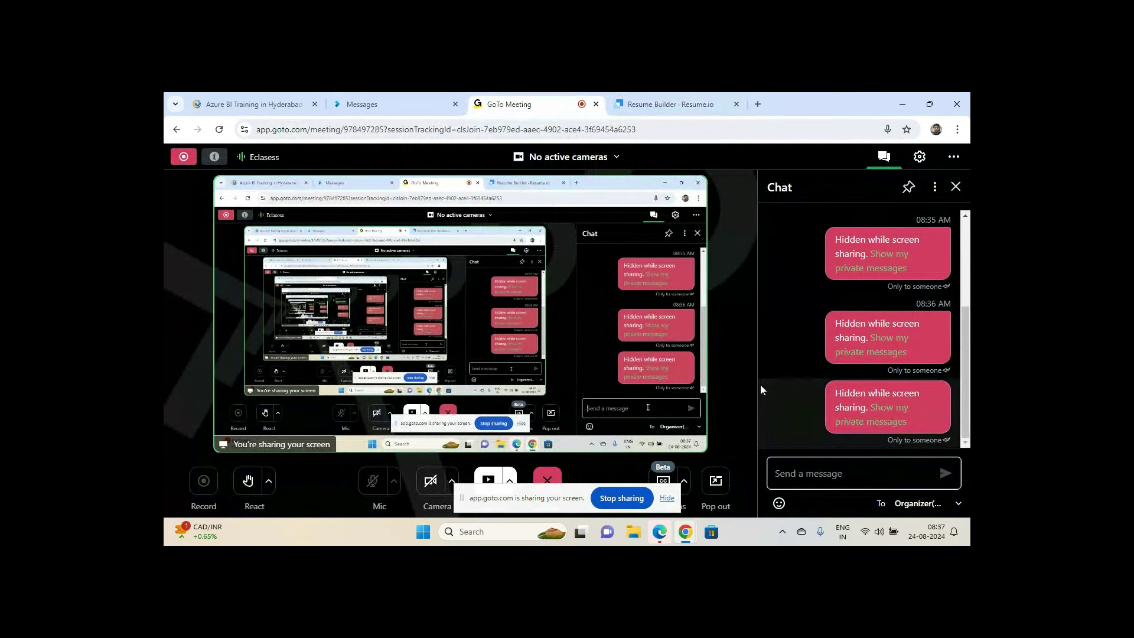
Dismiss the upgrade offer in Resume.io, then log out of the account and log back in with Google
left_click(639, 94)
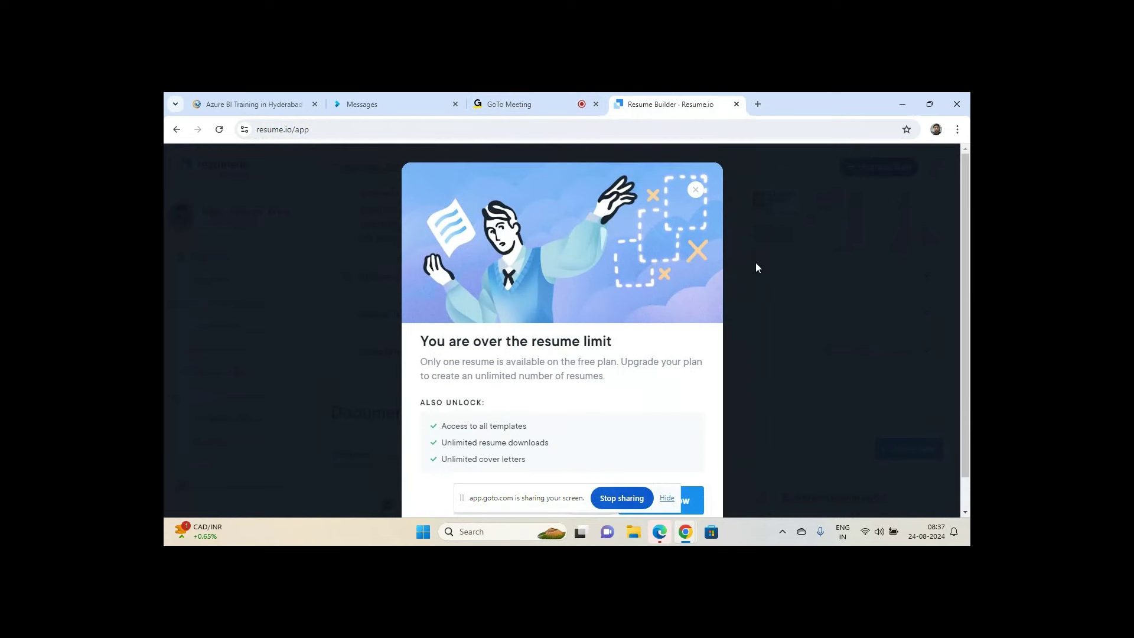
left_click(699, 191)
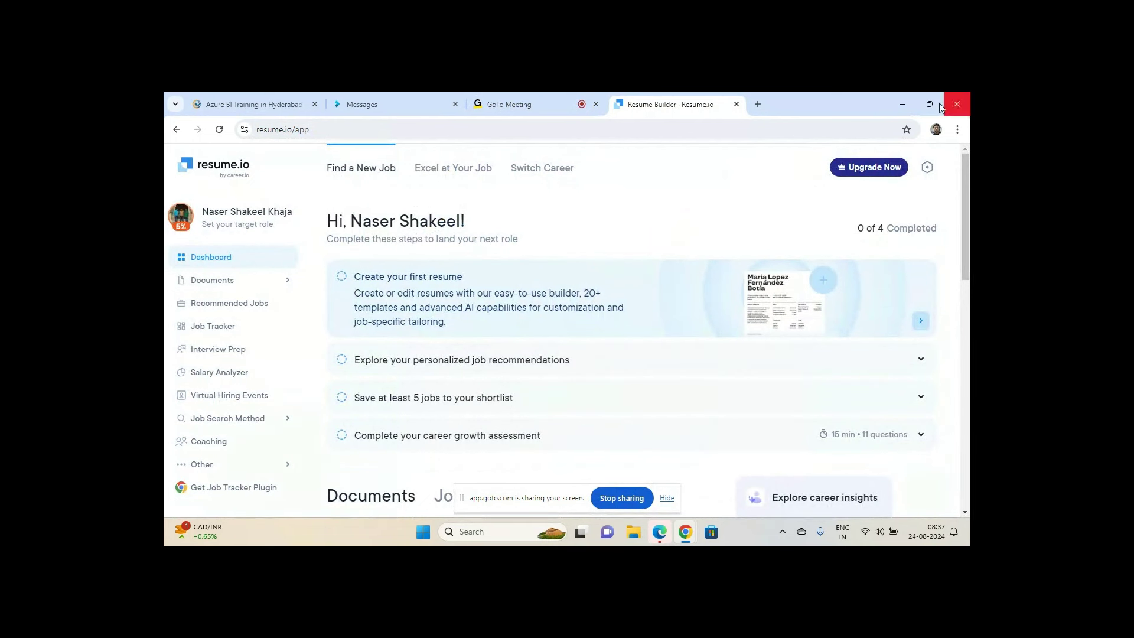
left_click(926, 168)
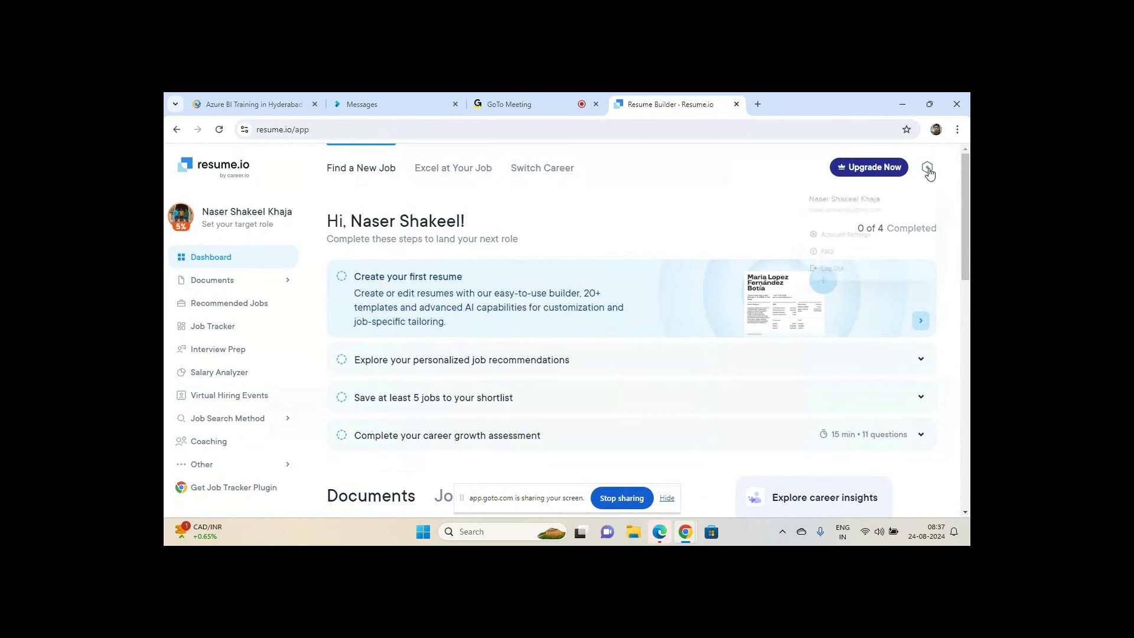
left_click(778, 315)
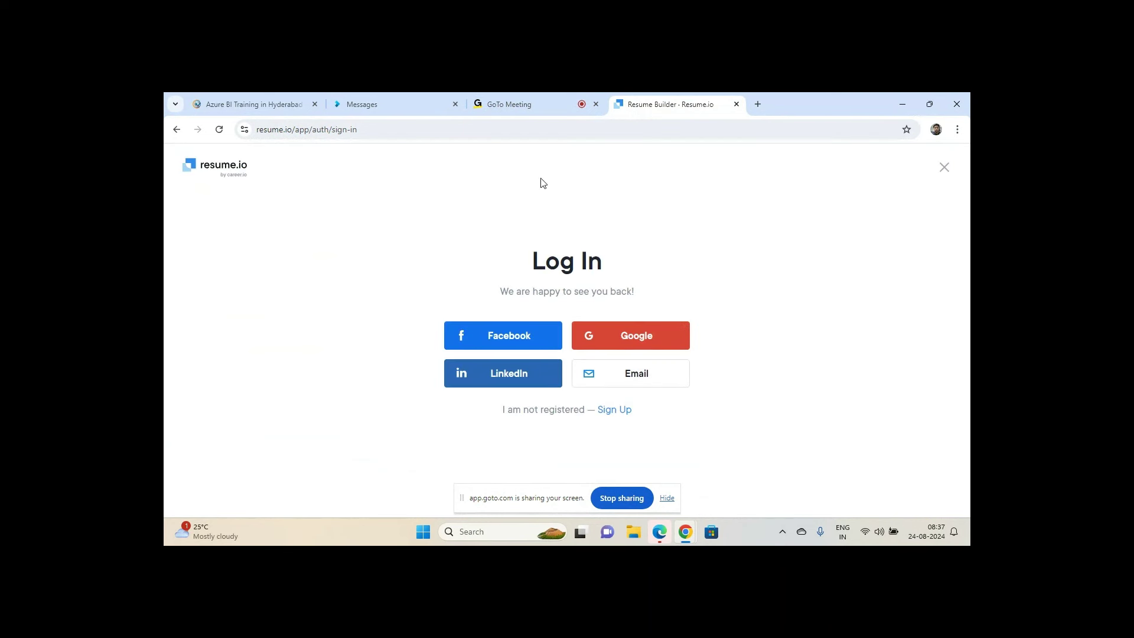
left_click(651, 337)
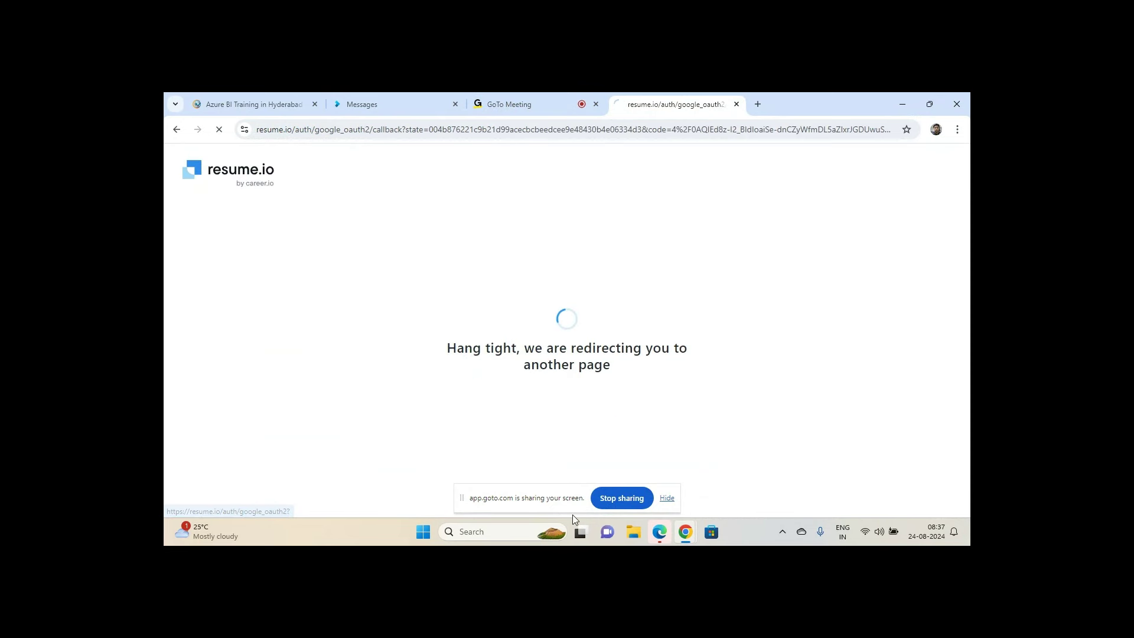
Switch to the GoTo meeting and send "Sir i got" in the chat
left_click(515, 97)
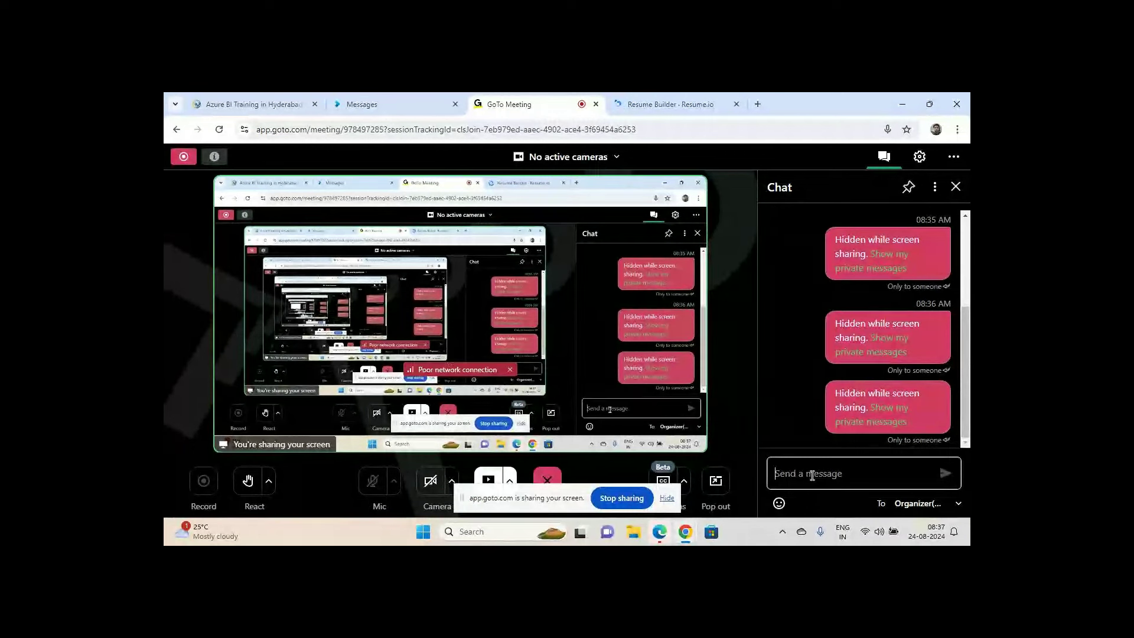
type("Sir")
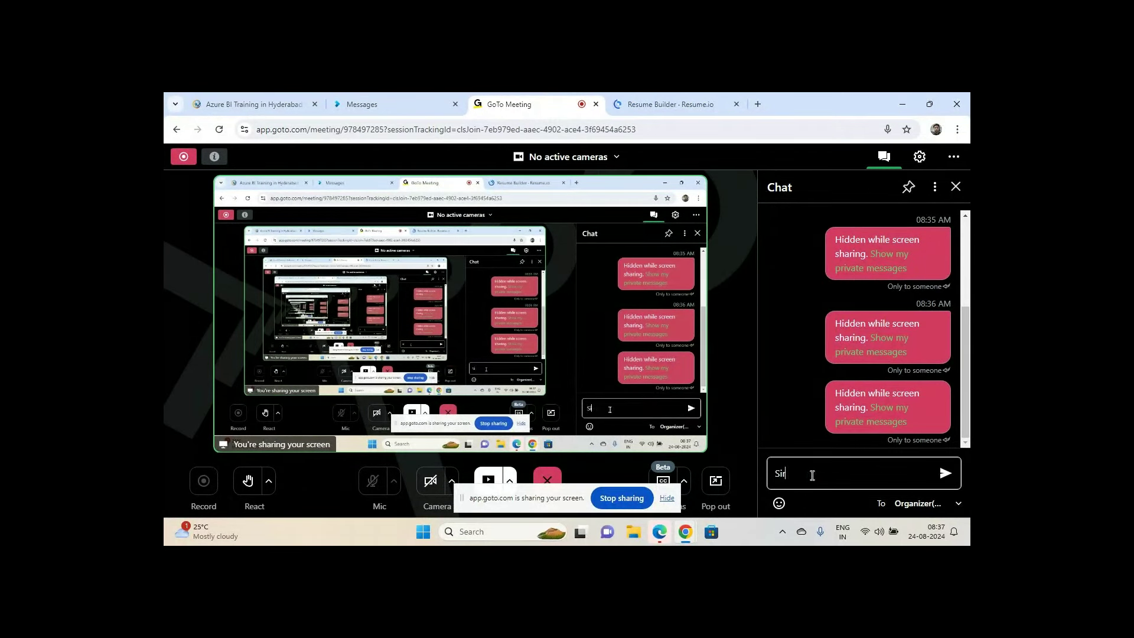
type(" i got")
key("Return")
Send "I dont remeber another passowrd" in the meeting chat and begin another message with "i will check and"
type("i w")
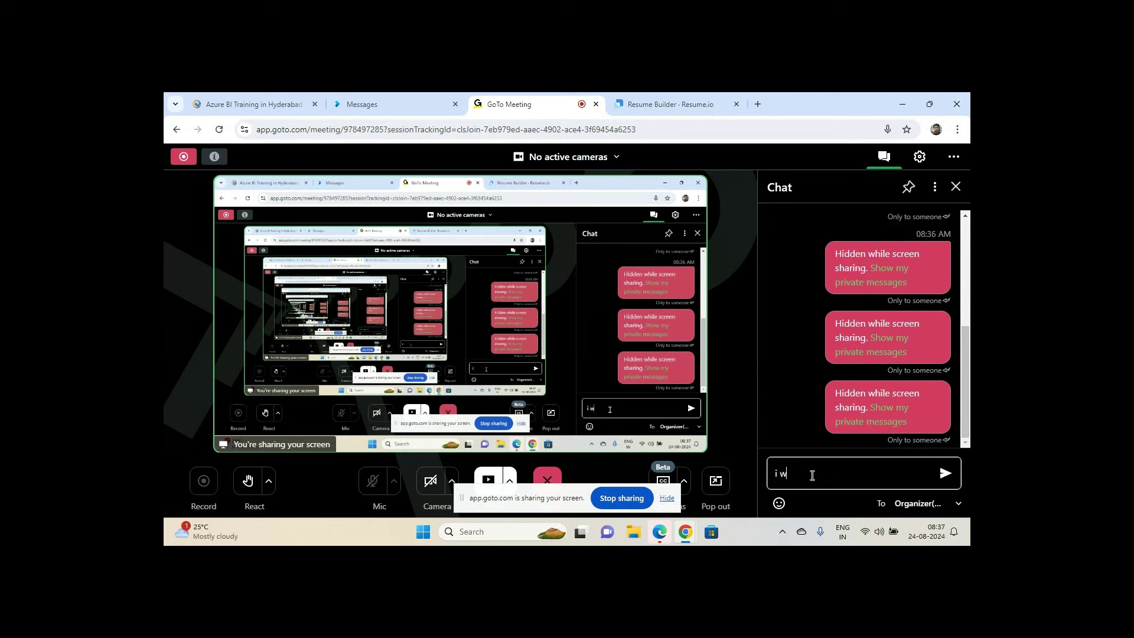
key("BackSpace")
key("BackSpace")
key("BackSpace")
type("I dont remeber anoth")
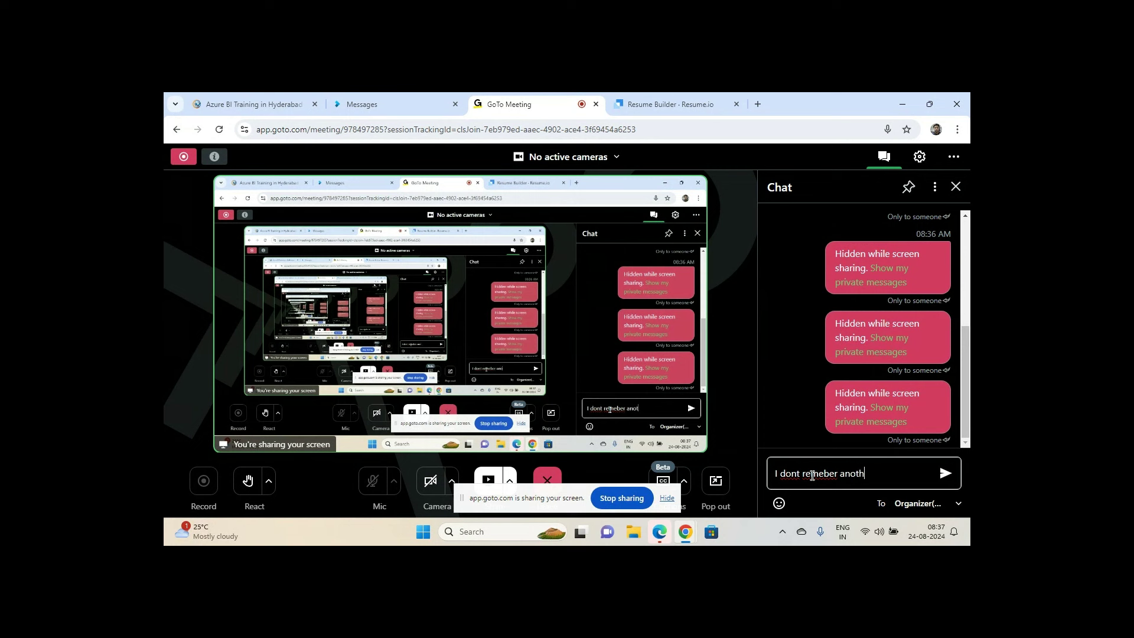
type("er passowrd")
key("Return")
type("i")
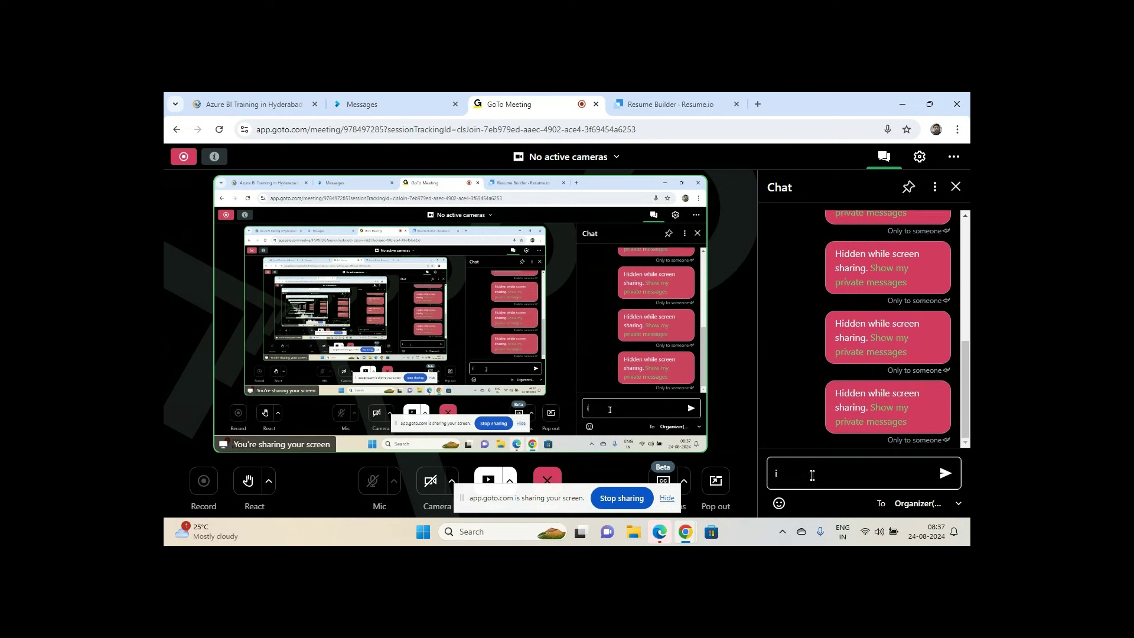
type(" will check and")
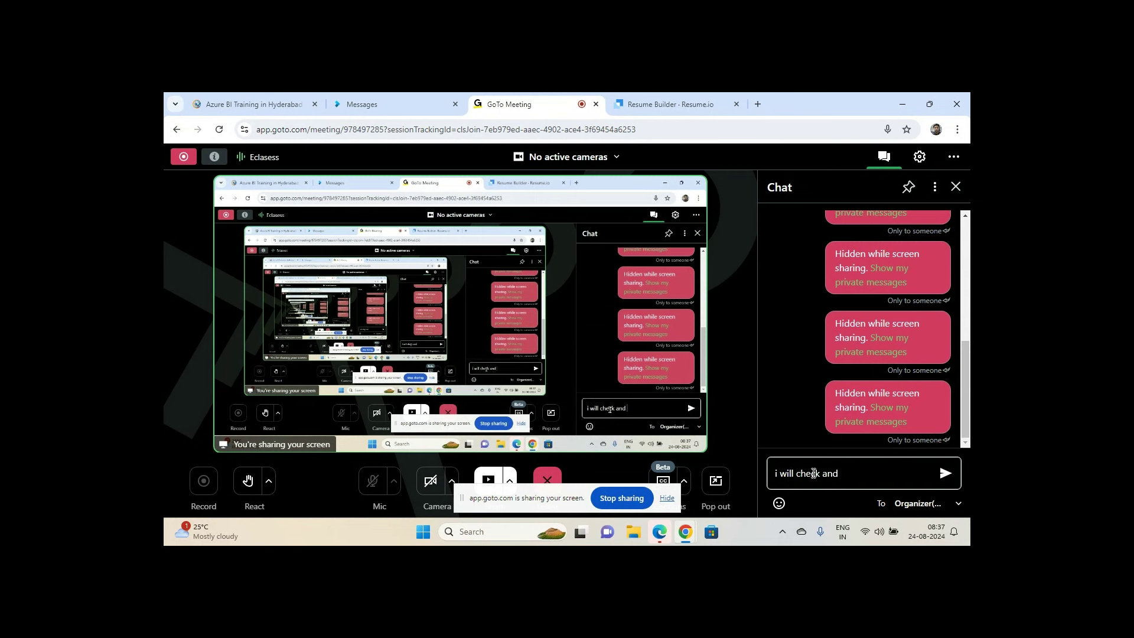
Check that the Resume.io dashboard loads and stop sharing the screen with the meeting
left_click(641, 97)
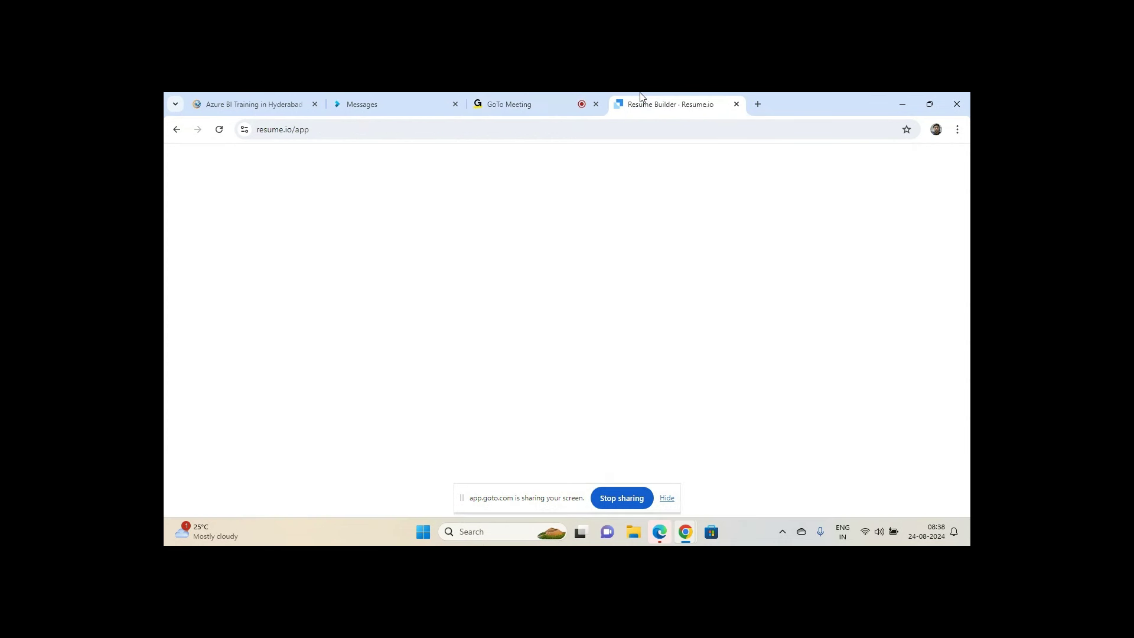
left_click(529, 100)
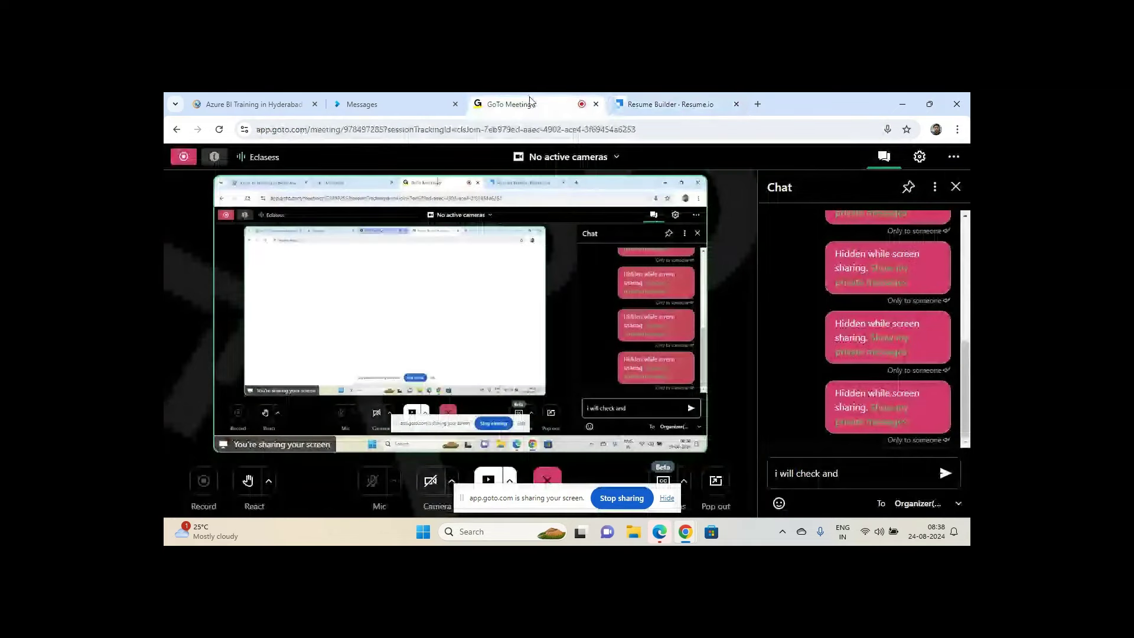
left_click(355, 101)
left_click(612, 100)
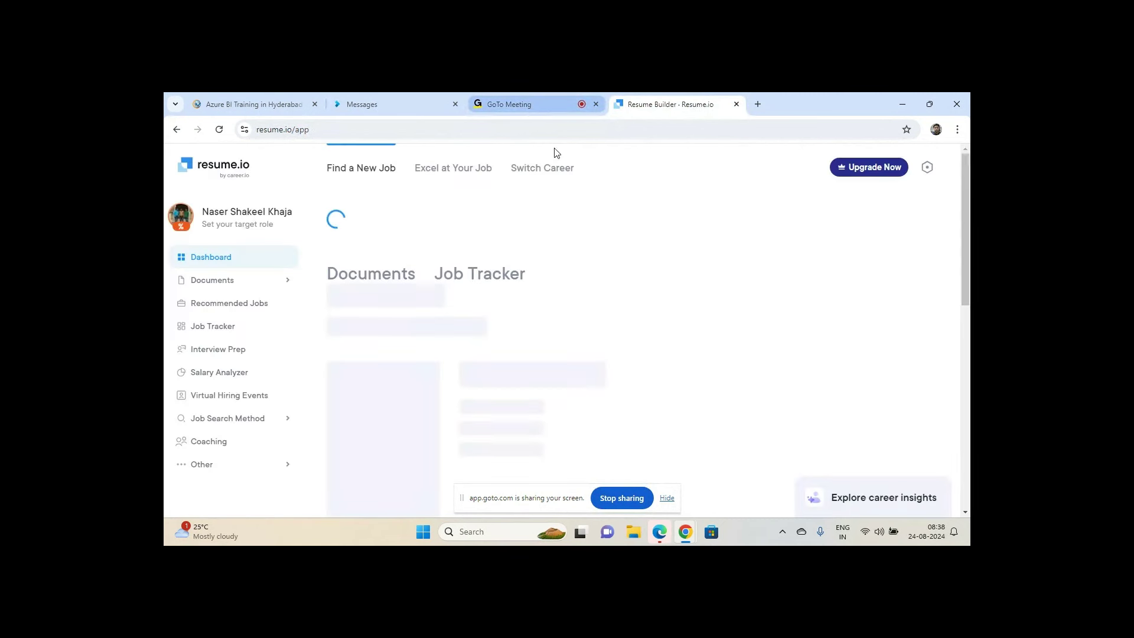
left_click(622, 497)
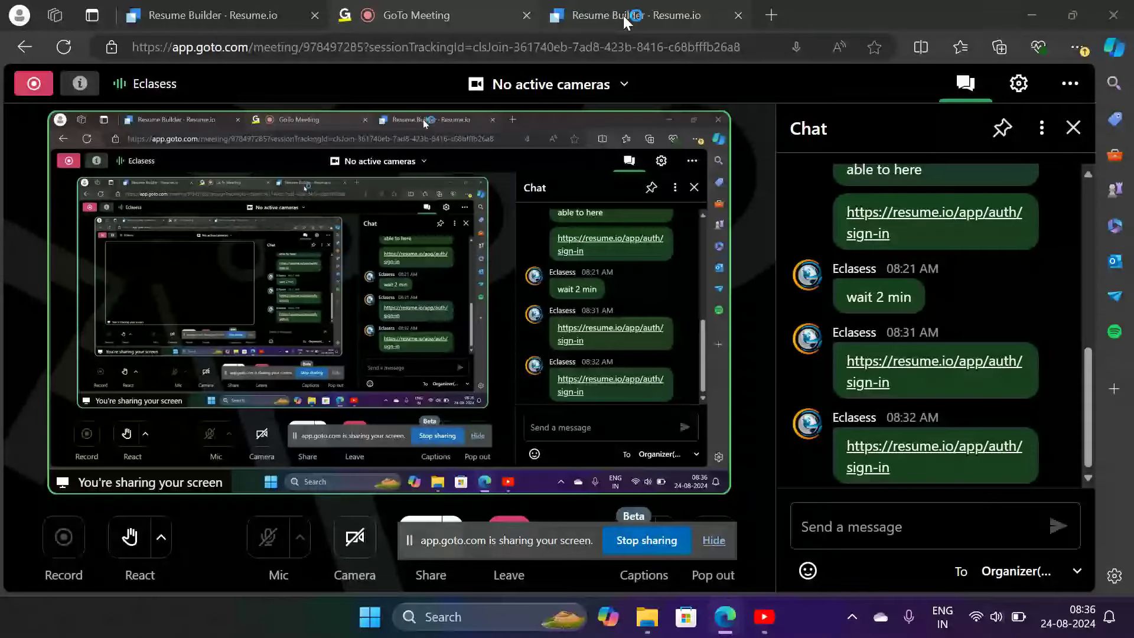
Switch from the GoTo meeting to the Azure Data Engineer resume in Resume.io and hide the screen-sharing notice
left_click(622, 15)
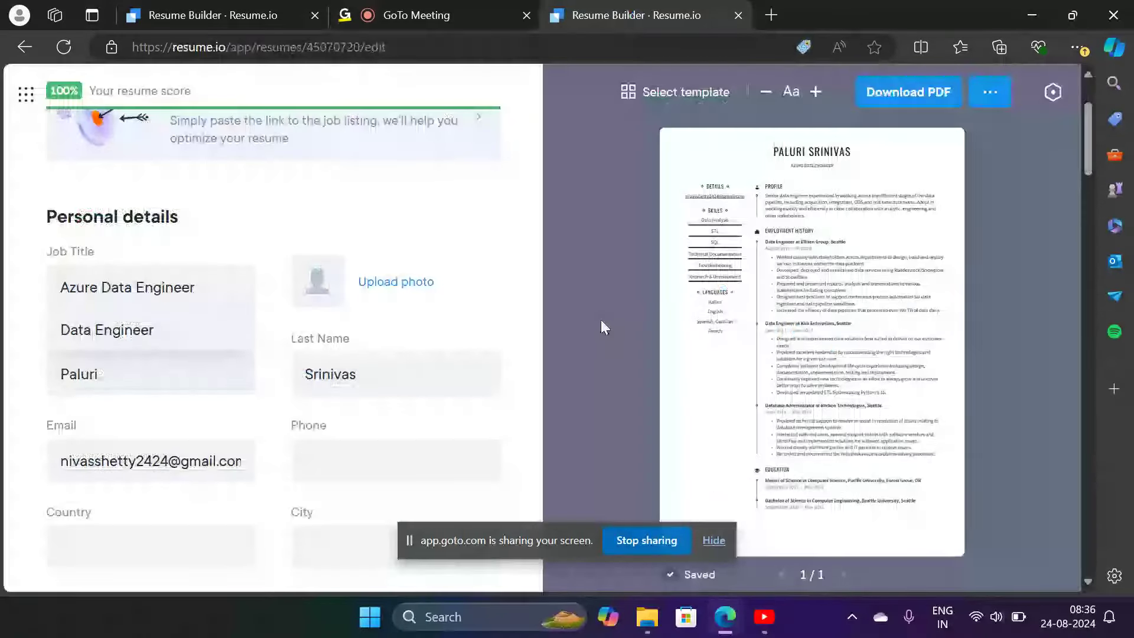
left_click(714, 539)
Fill in the phone number and country India from the saved personal info, removing the number's leading zero
scroll(499, 423, "down", 2)
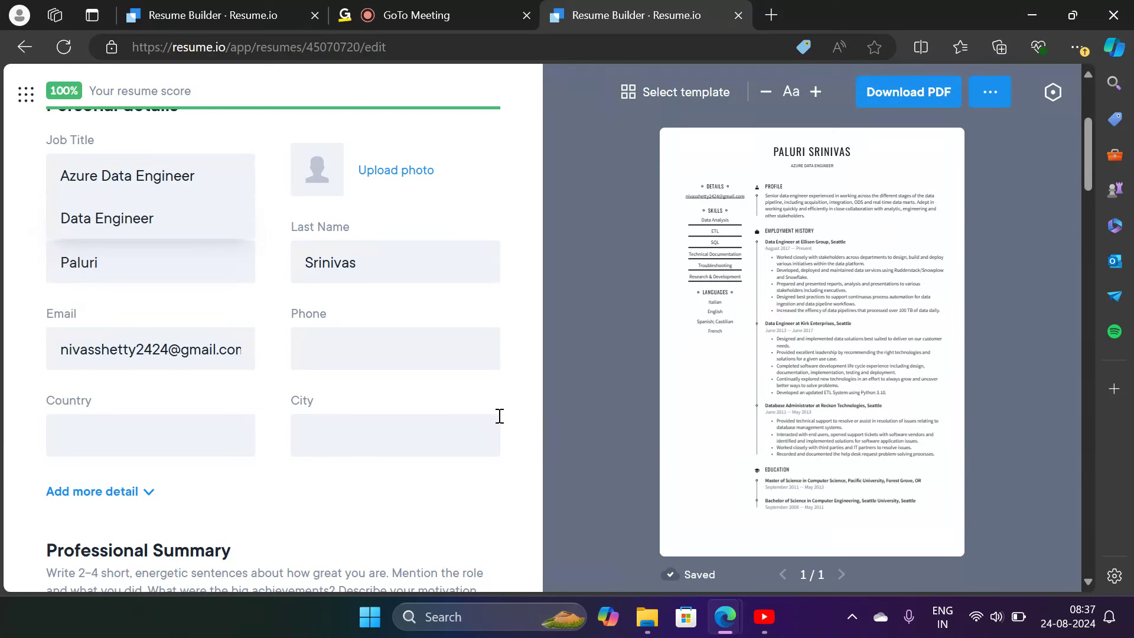
left_click(460, 363)
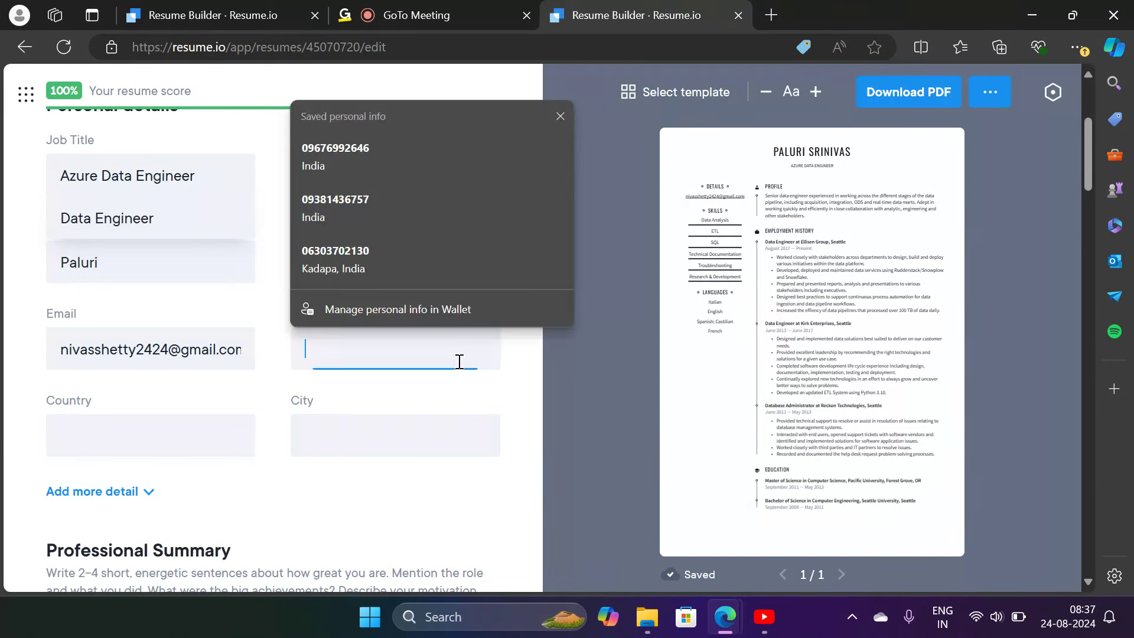
left_click(437, 138)
left_click(319, 356)
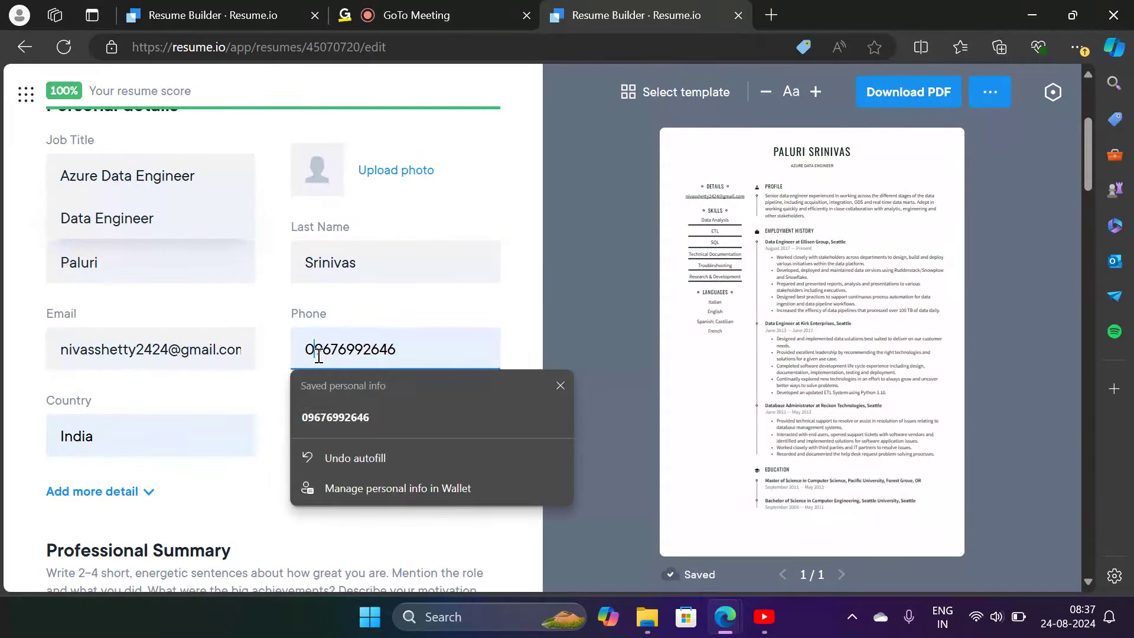
key("BackSpace")
Set the City in the personal details to the suggested Chennai
left_click(326, 449)
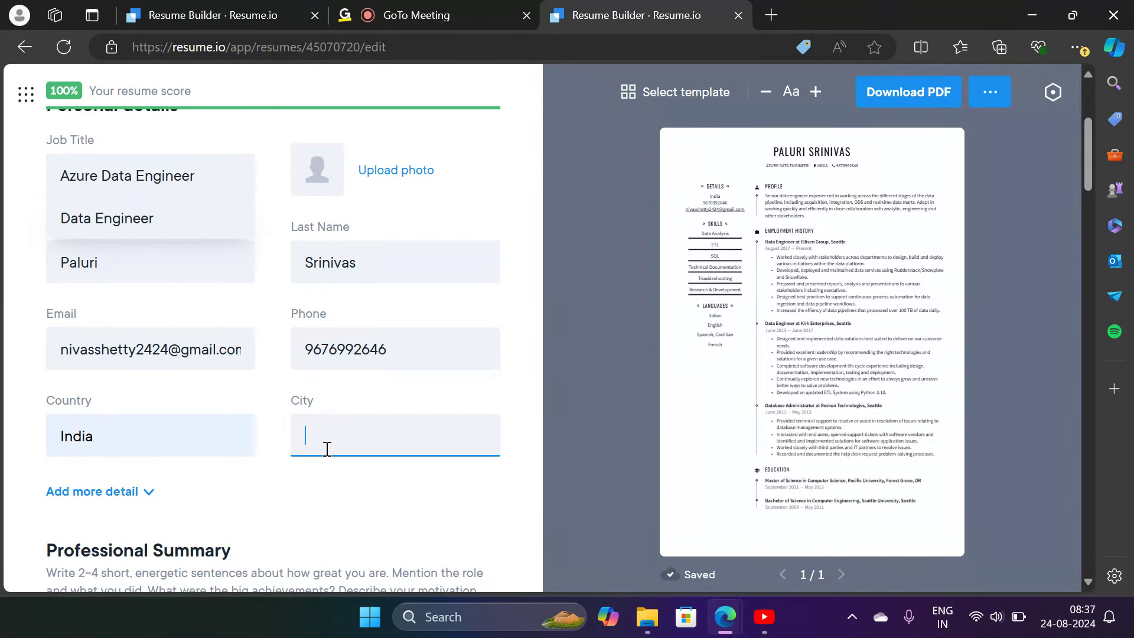
type("Chennai")
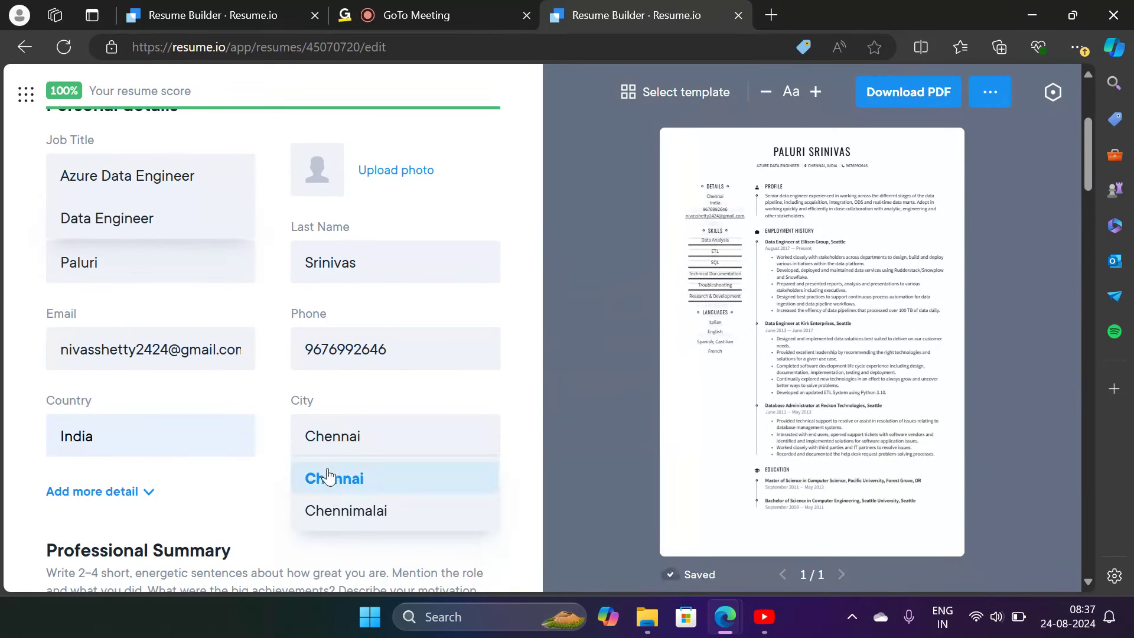
left_click(332, 474)
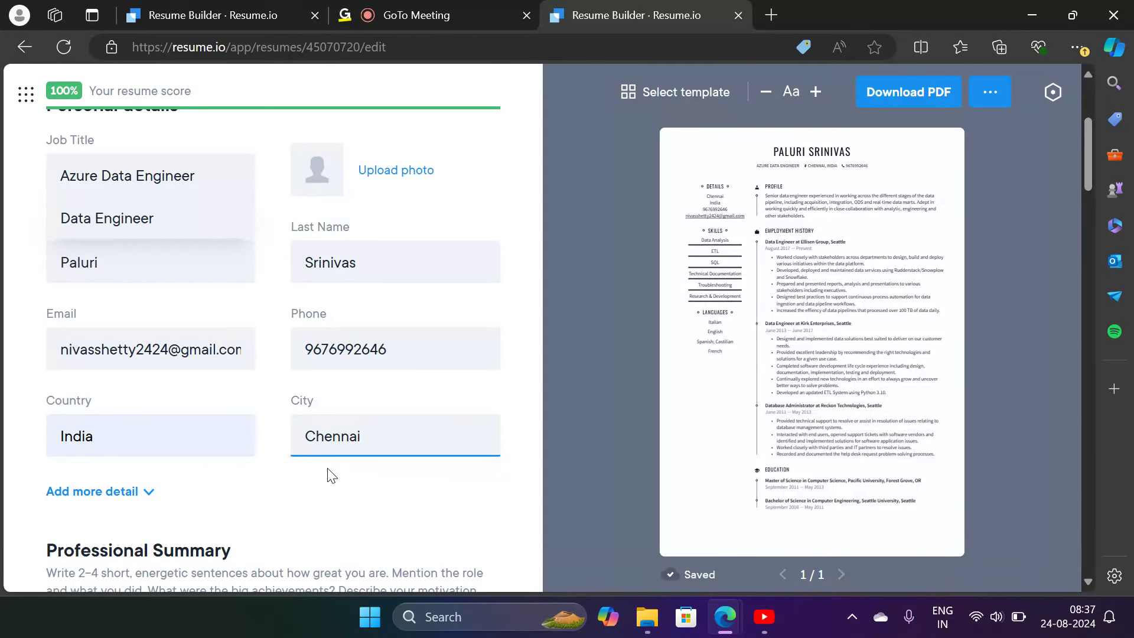
Review the Professional Summary, Employment History and Education sections of the resume
scroll(331, 474, "down", 2)
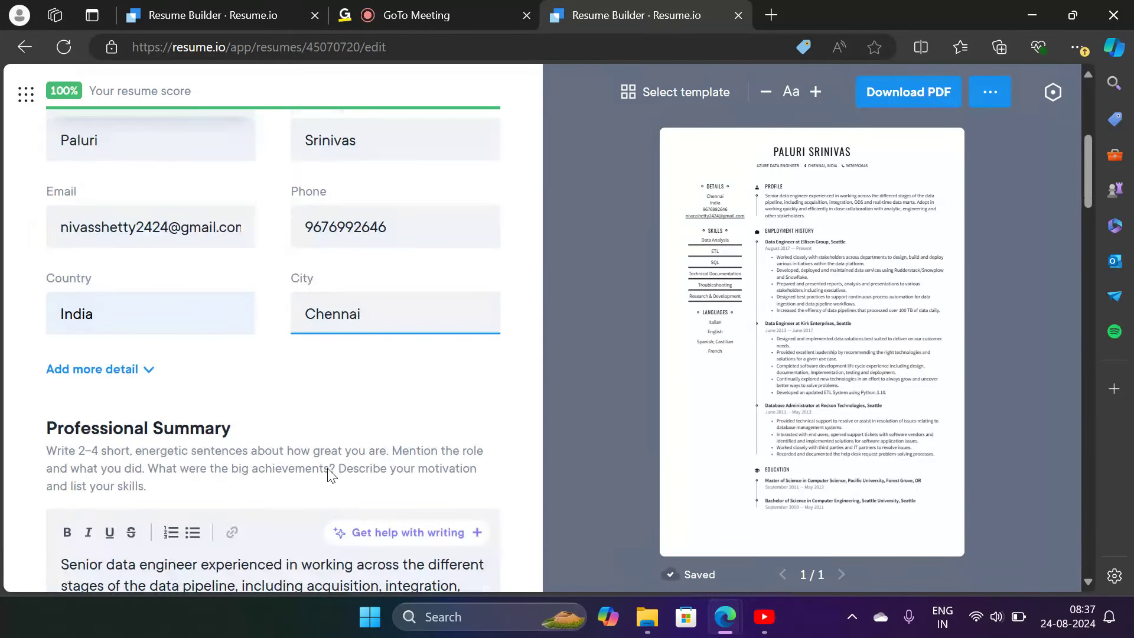
scroll(407, 398, "down", 1)
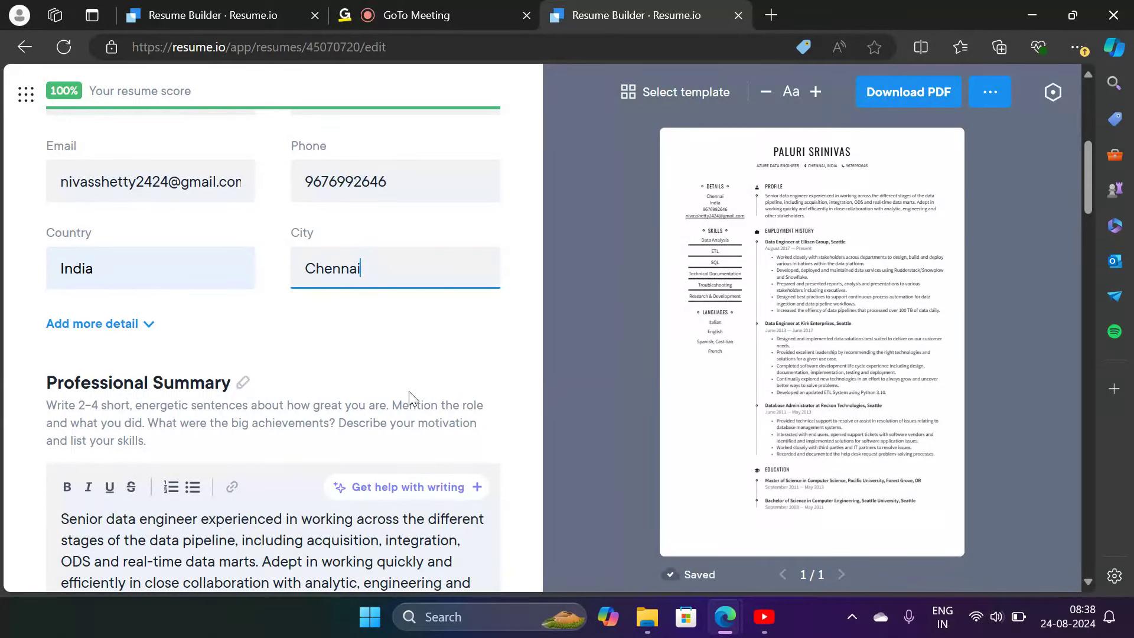
scroll(409, 391, "down", 3)
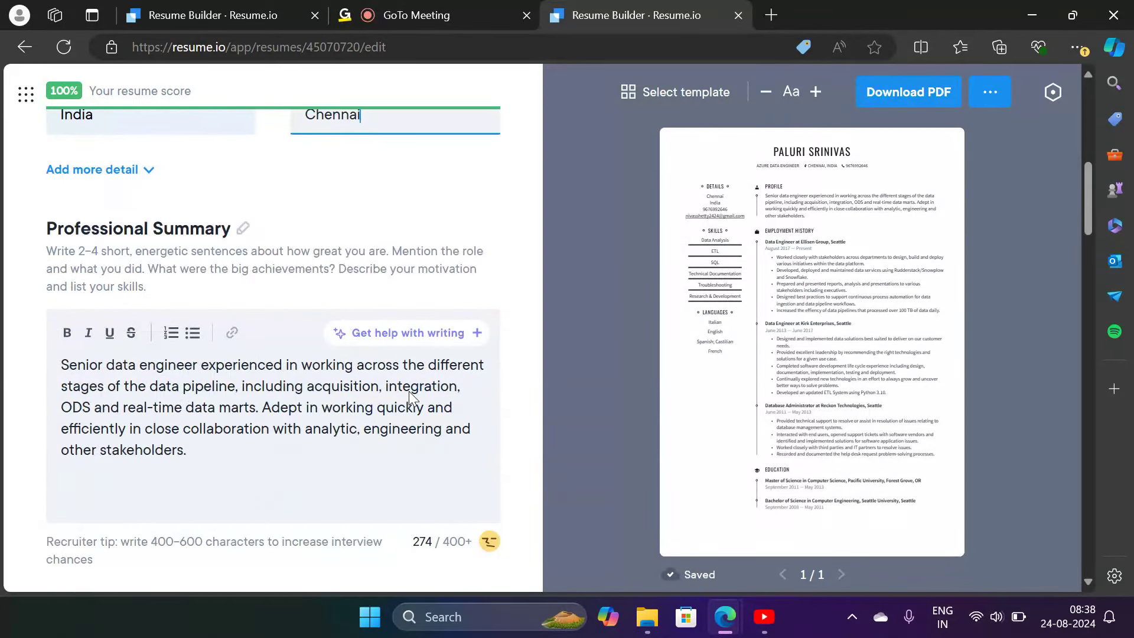
scroll(410, 392, "down", 1)
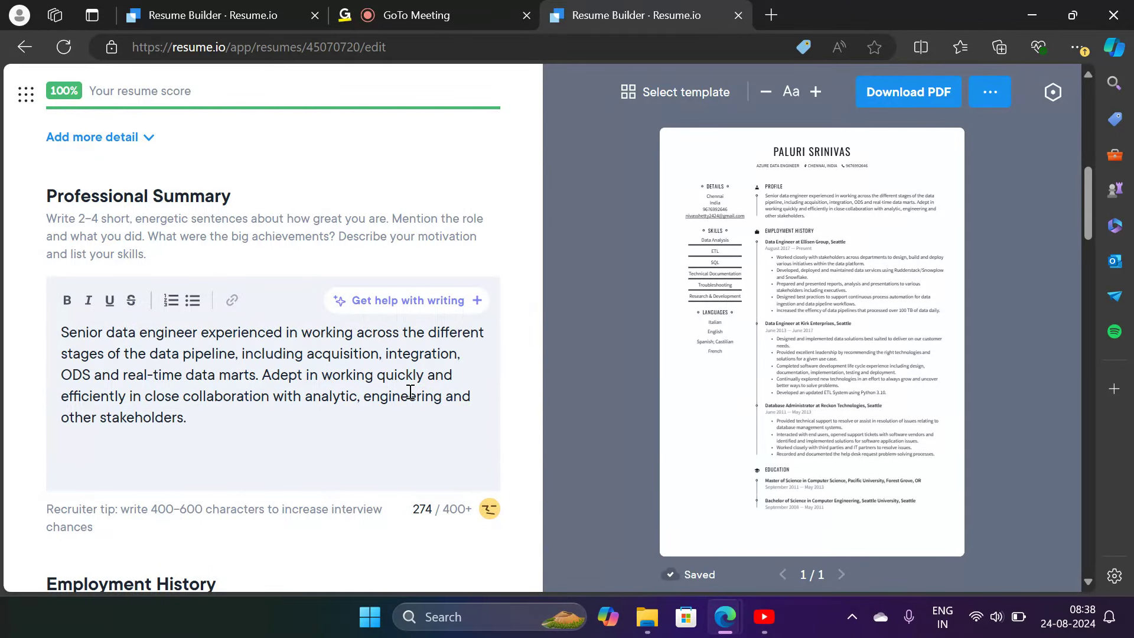
scroll(410, 392, "down", 4)
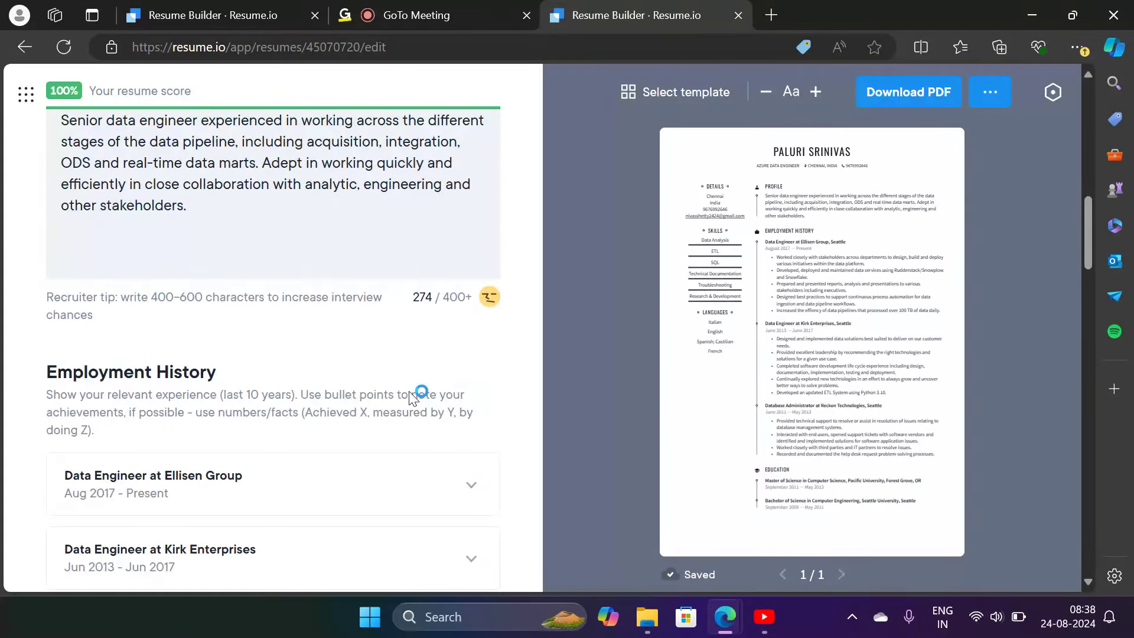
scroll(412, 397, "down", 1)
scroll(431, 348, "down", 3)
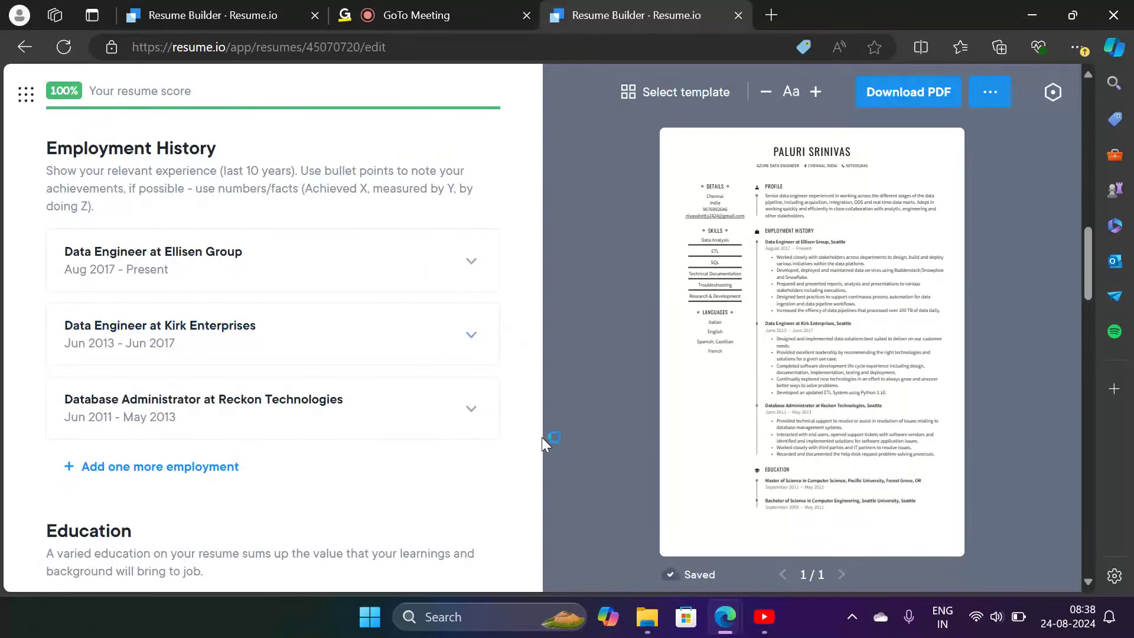
scroll(536, 440, "down", 3)
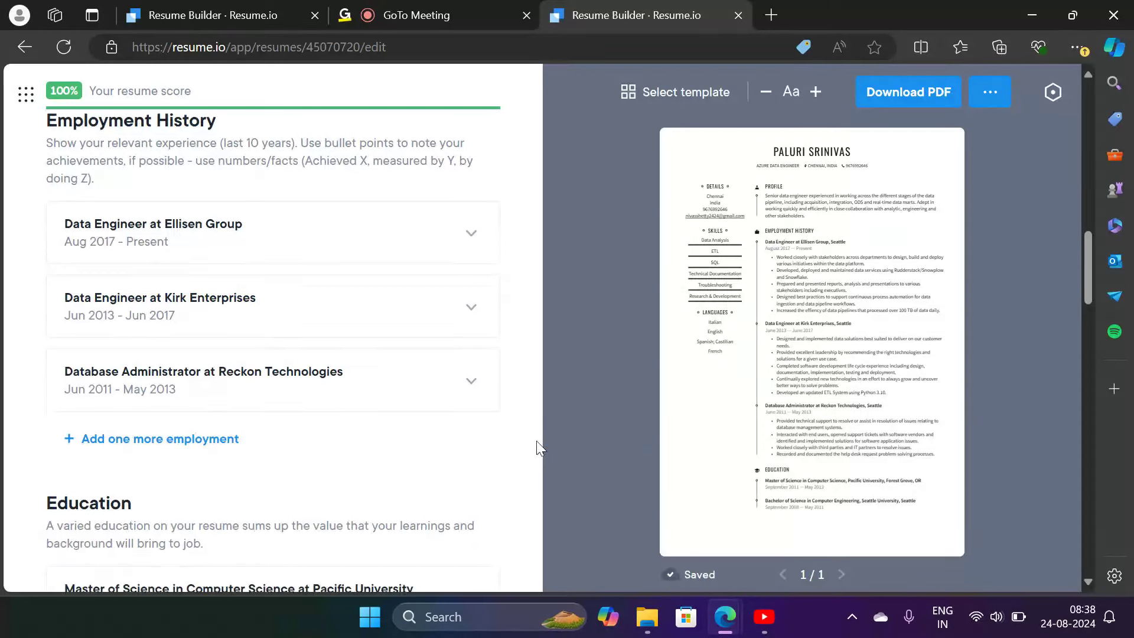
scroll(536, 440, "down", 1)
scroll(539, 447, "down", 1)
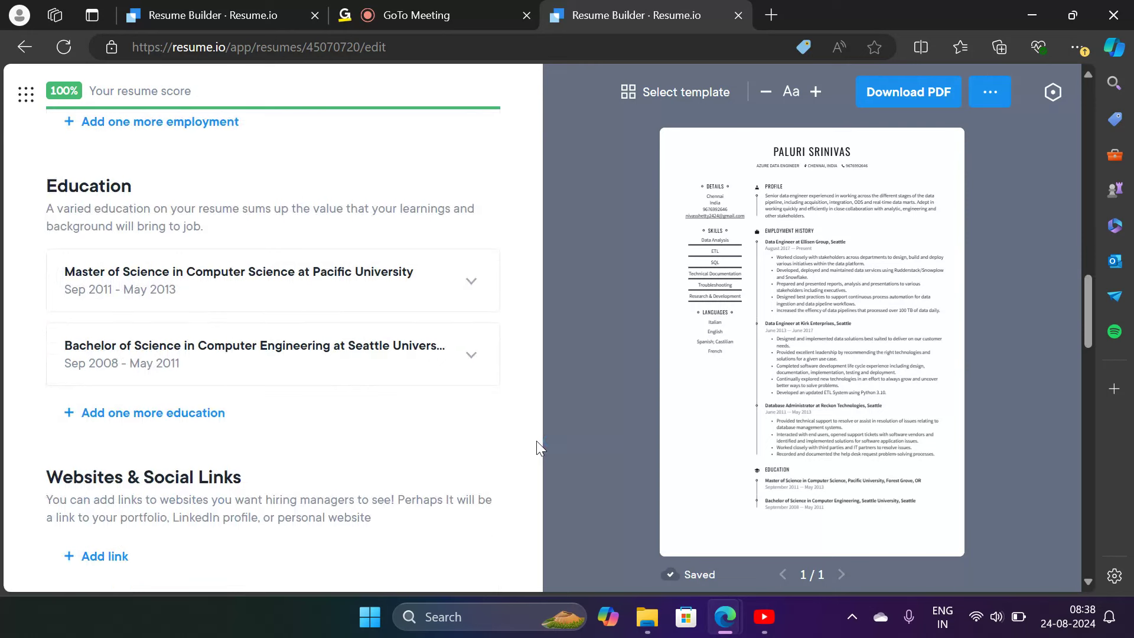
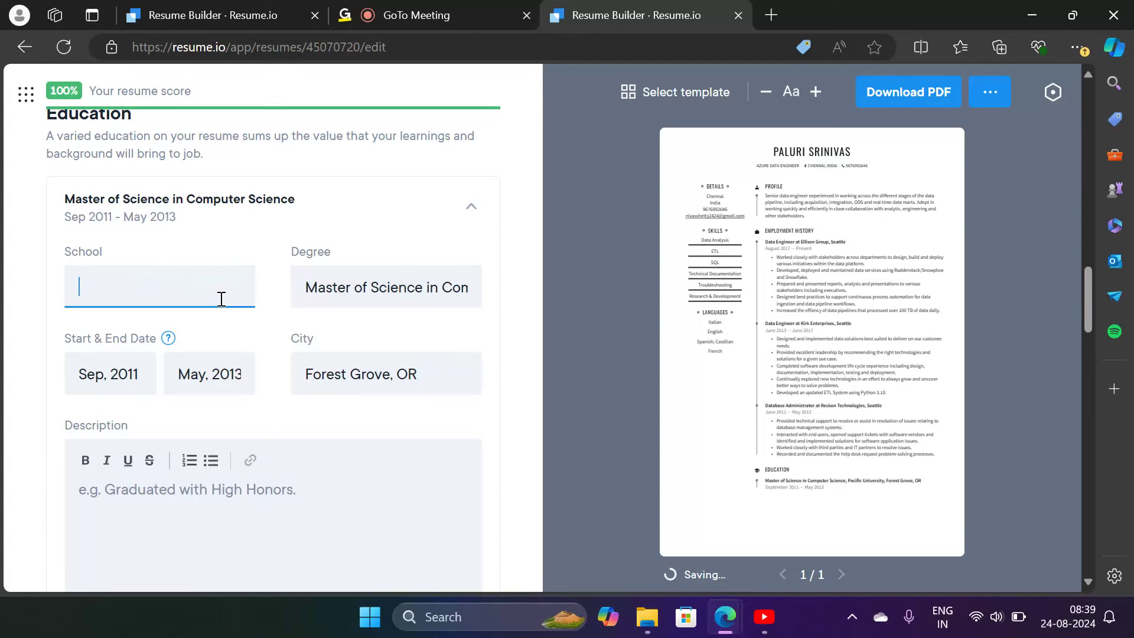
Enter Jawaharlal Nehru Technological University Kakinada as the school of the first education entry
type("Jawaharlal Neh")
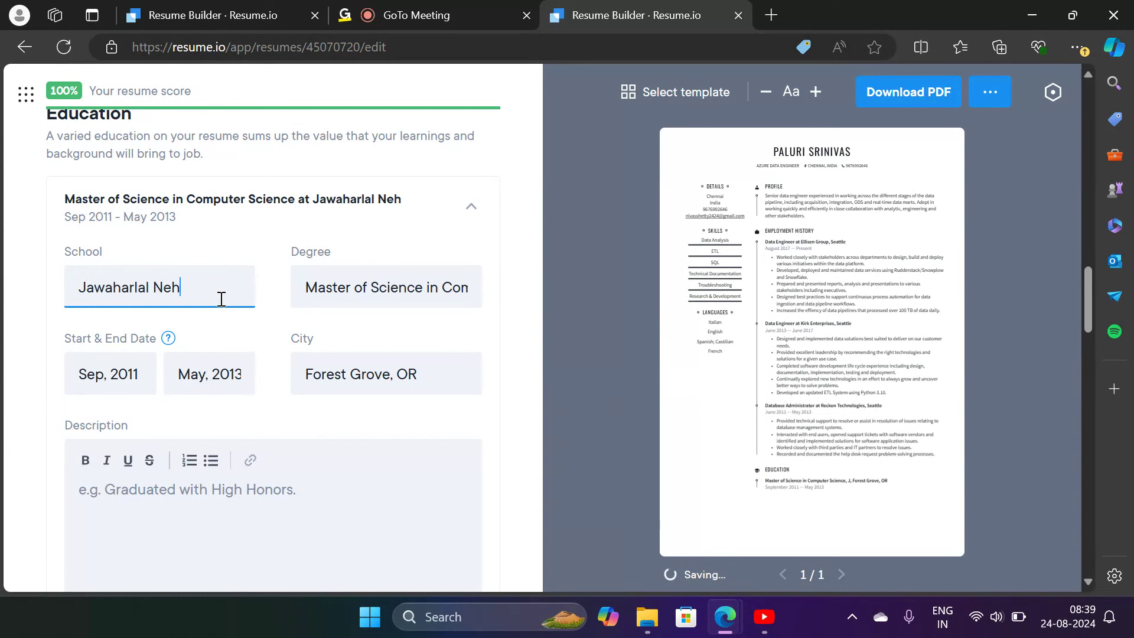
type("ru Technologiv")
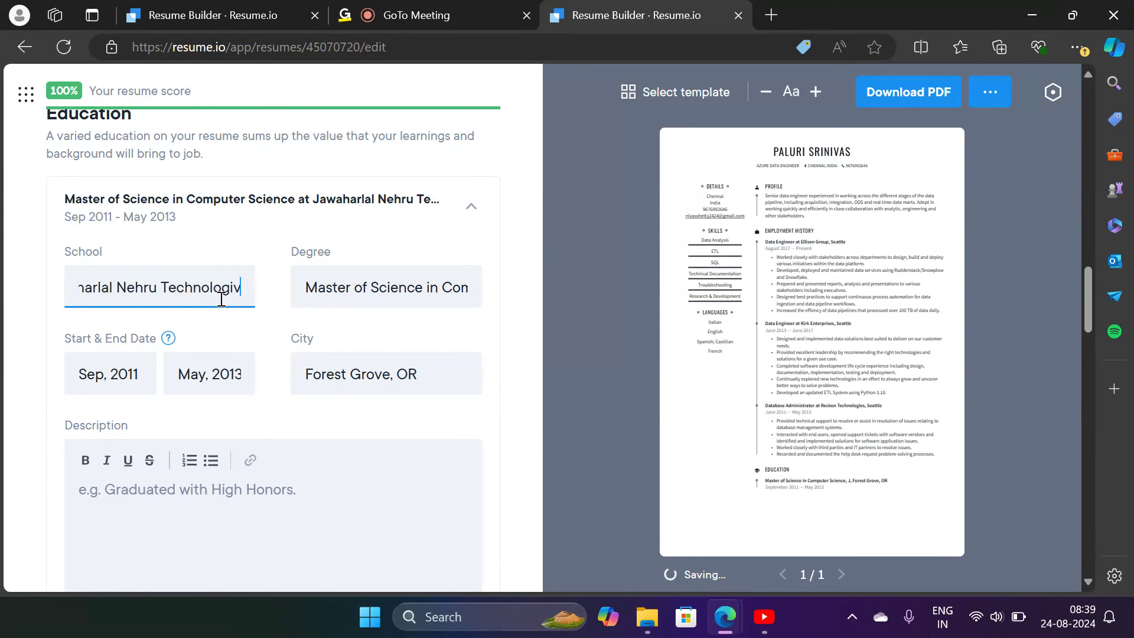
key("BackSpace")
type("cal ")
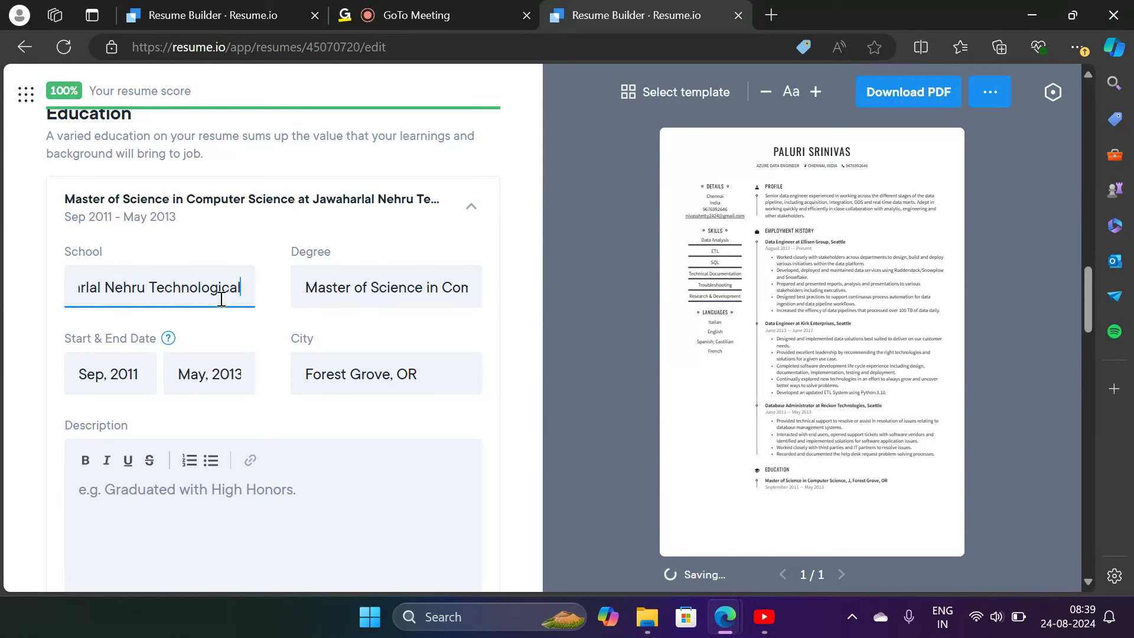
type("Uni")
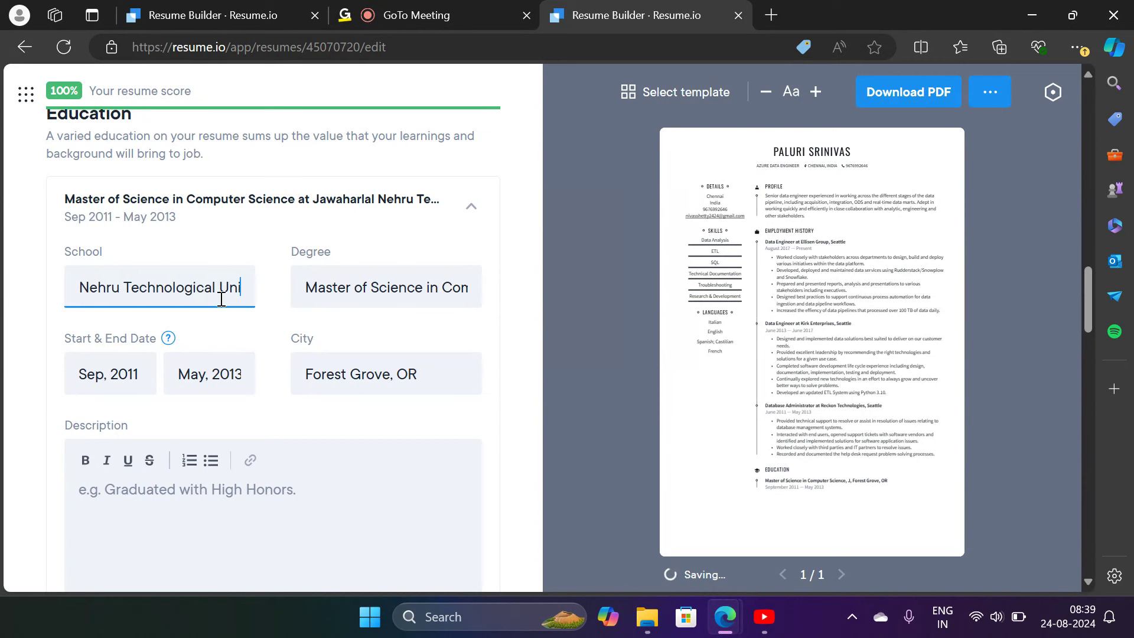
type("versity K")
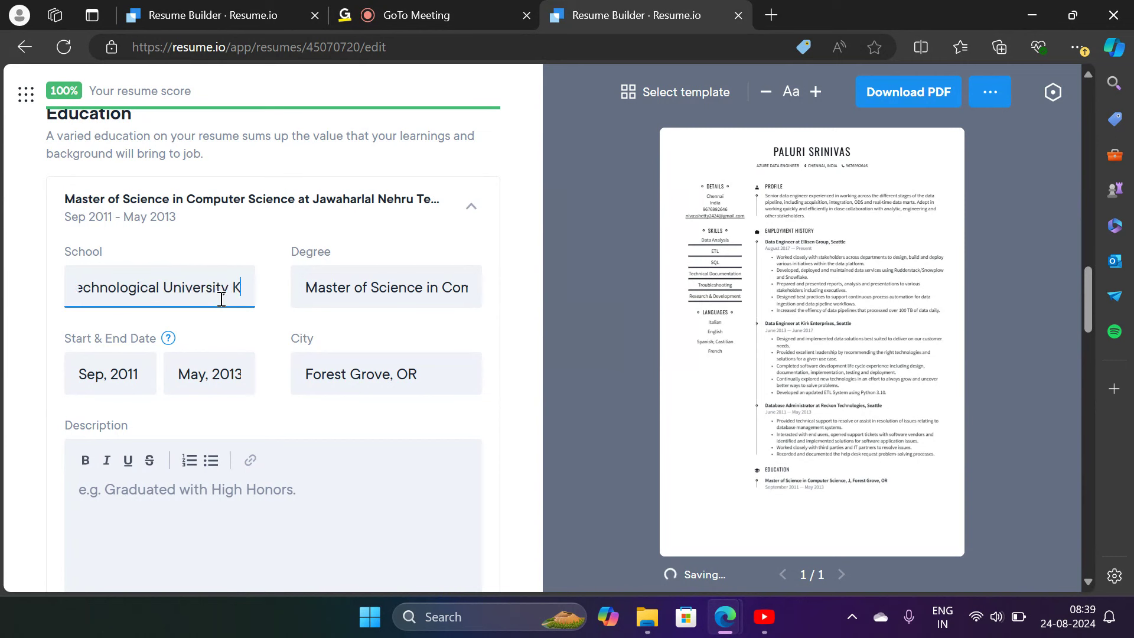
type("akinada")
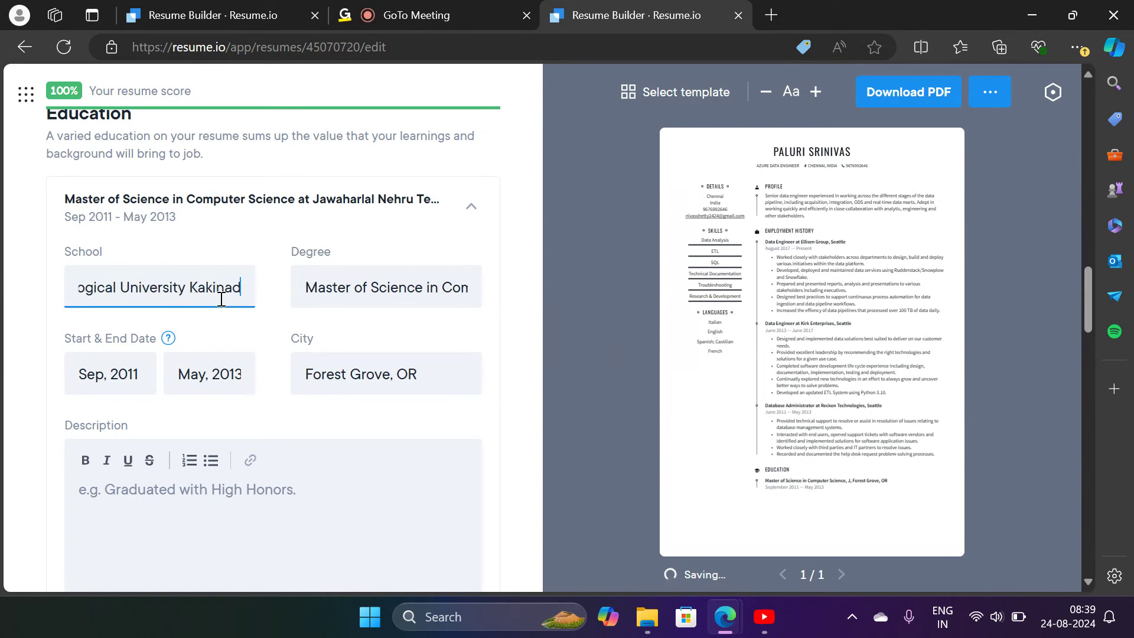
Replace the degree of the first education entry with Computer Science Engineering
left_click(458, 293)
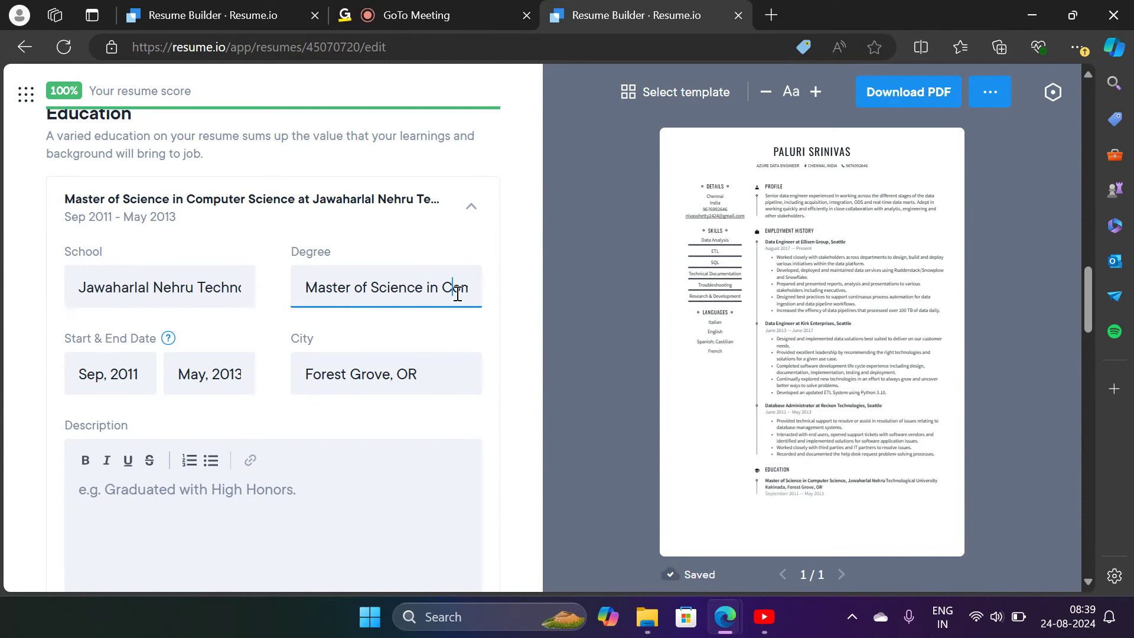
key("BackSpace")
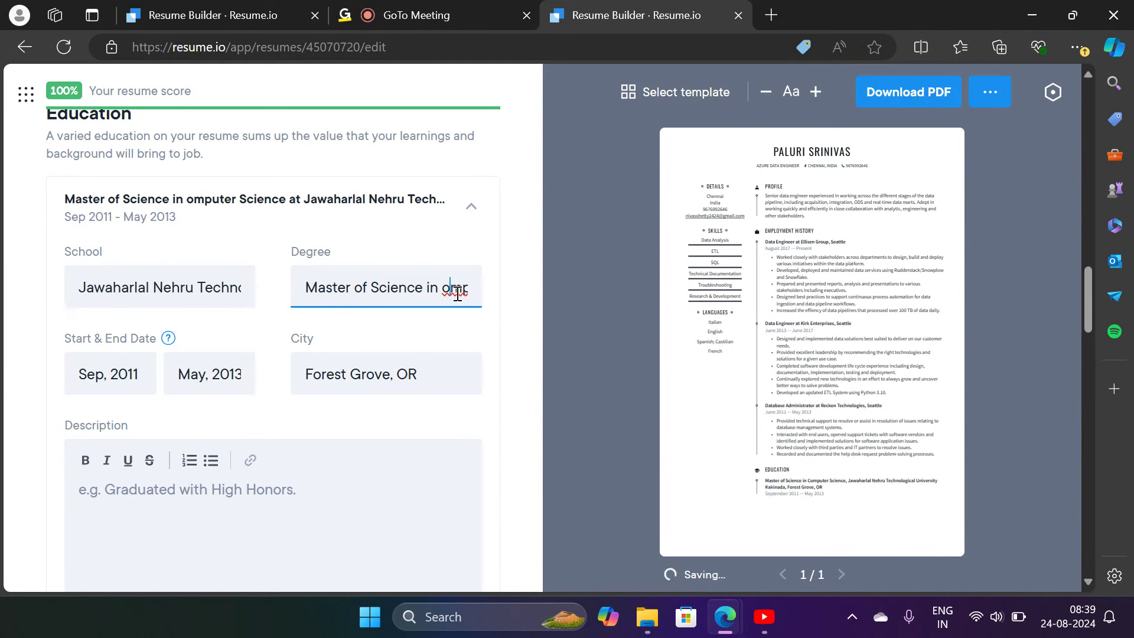
key("End")
key("BackSpace")
key("BackSpace")
key("BackSpace")
key("BackSpace")
key("BackSpace")
key("BackSpace")
key("BackSpace")
key("BackSpace")
key("BackSpace")
key("BackSpace")
key("BackSpace")
key("BackSpace")
key("BackSpace")
key("BackSpace")
key("BackSpace")
key("BackSpace")
key("BackSpace")
key("BackSpace")
key("BackSpace")
key("BackSpace")
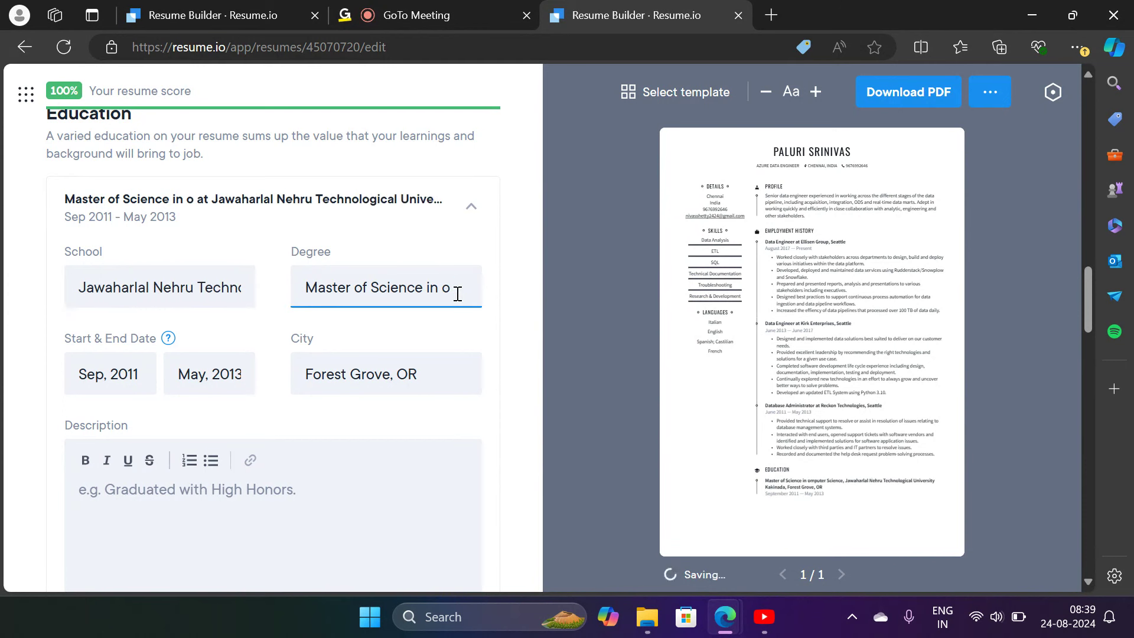
type("Comp")
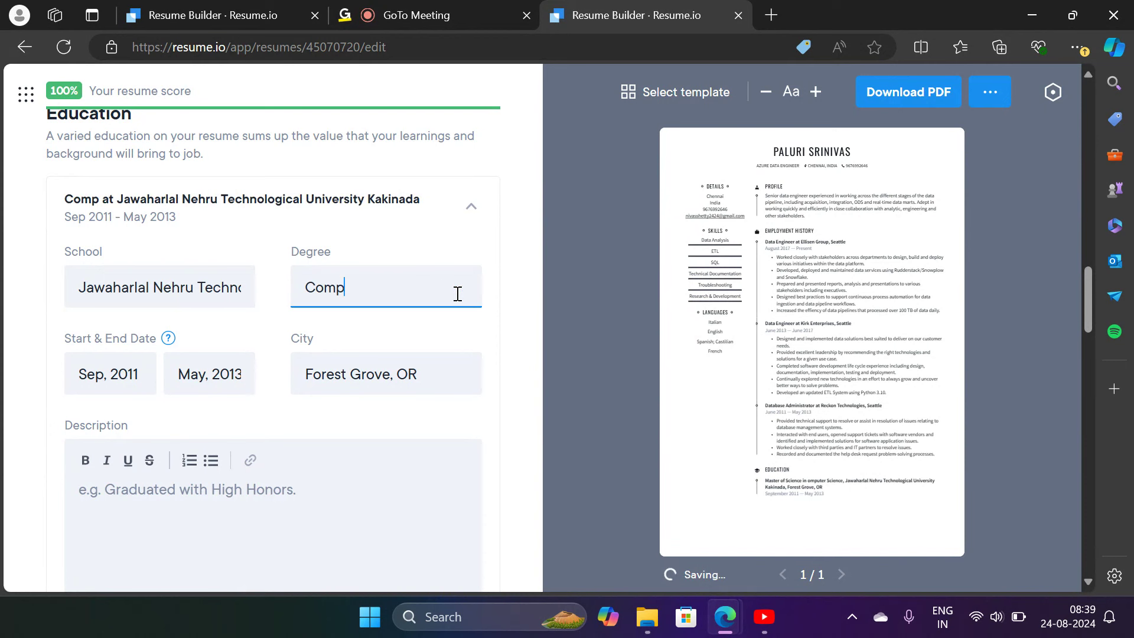
type("uter S")
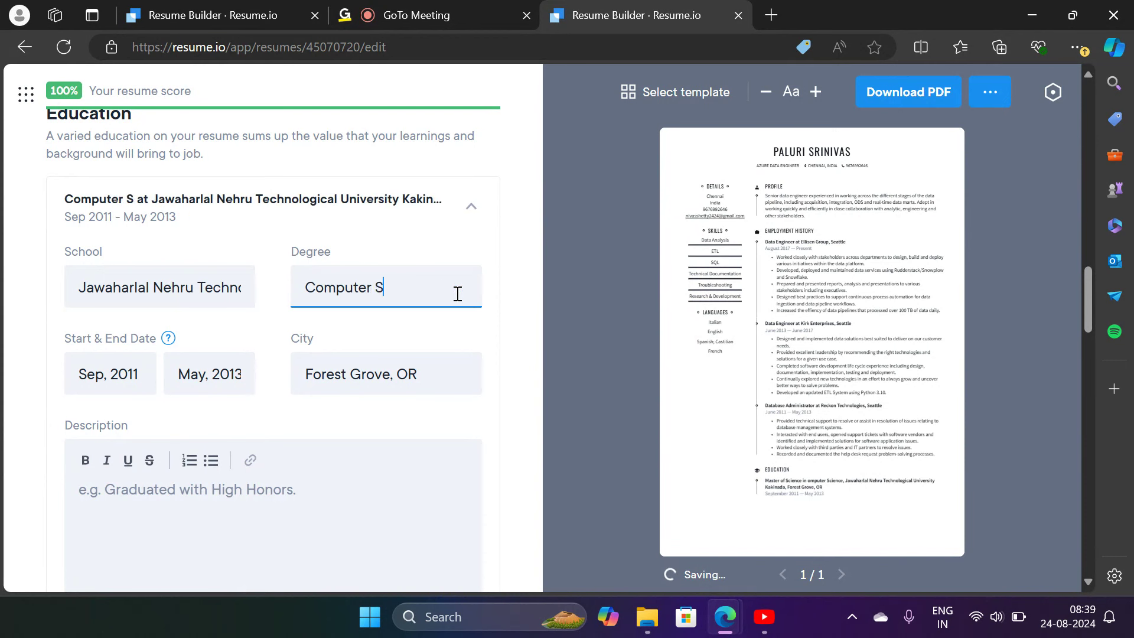
type("cience ")
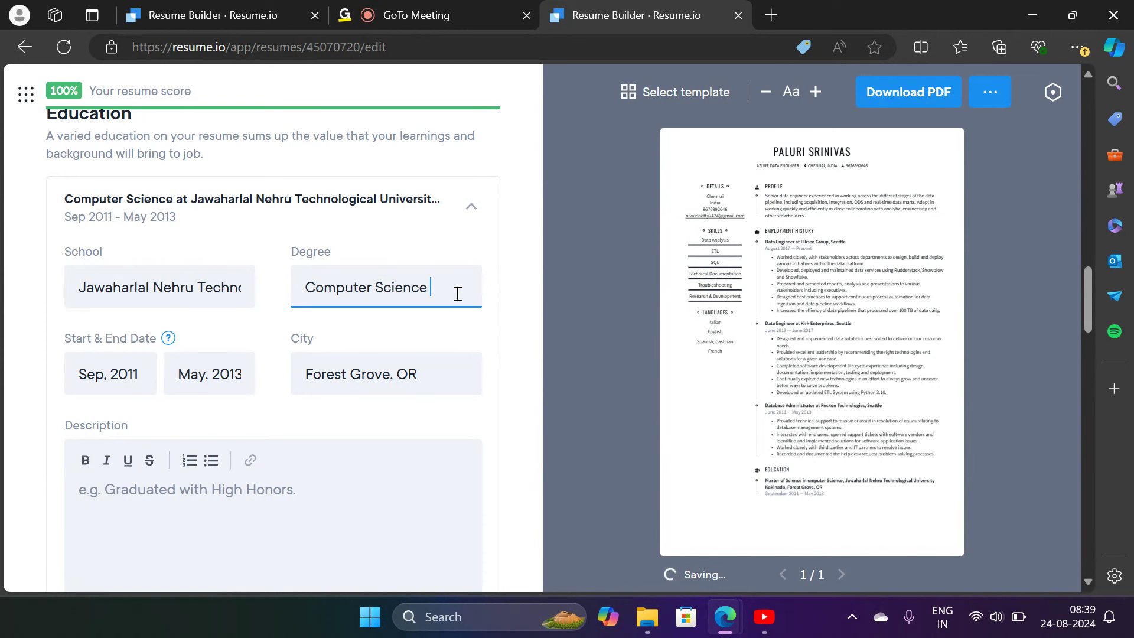
type("Engineering")
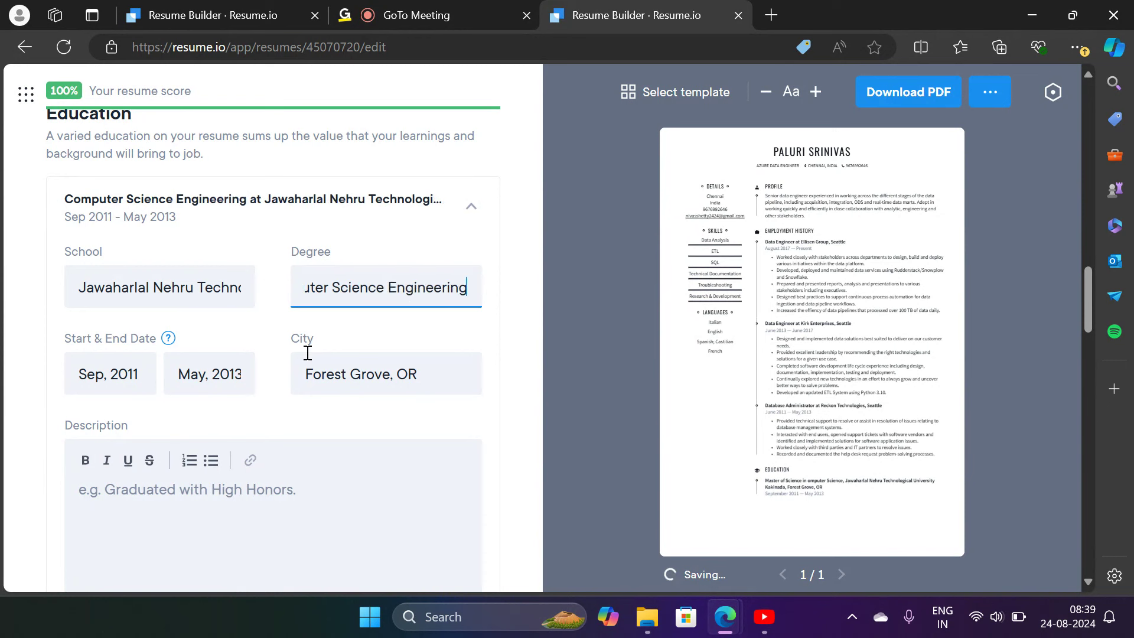
Set the start date of the Computer Science Engineering entry to the year 2009 without a month
left_click(152, 382)
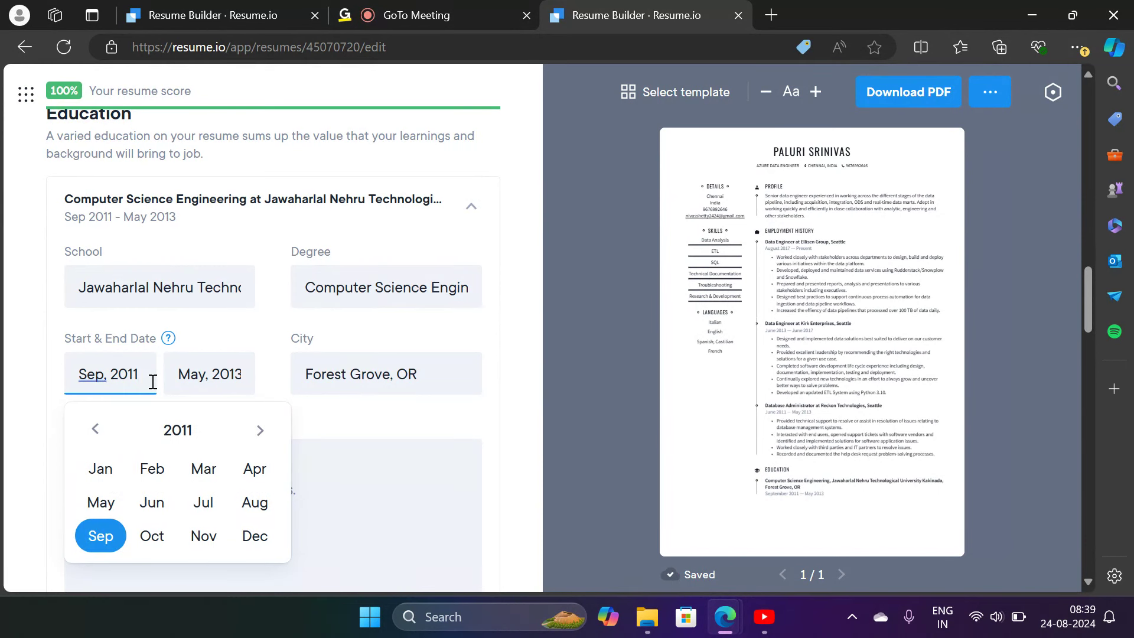
left_click(260, 430)
left_click(260, 430)
left_click(260, 431)
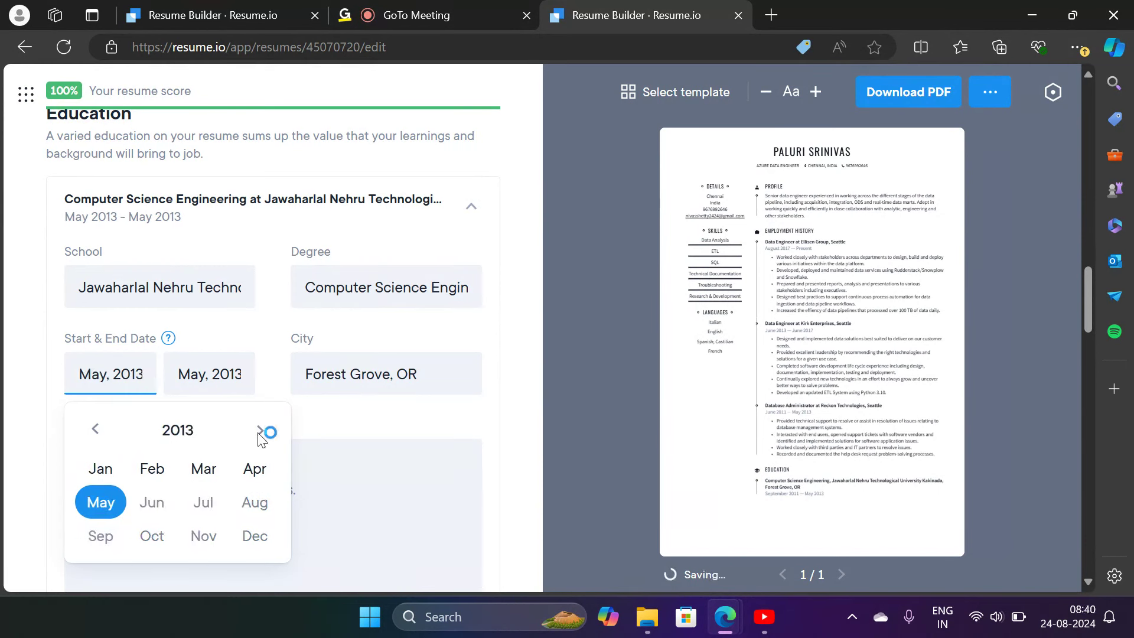
left_click(95, 430)
left_click(95, 430)
left_click(94, 430)
left_click(94, 429)
left_click(180, 434)
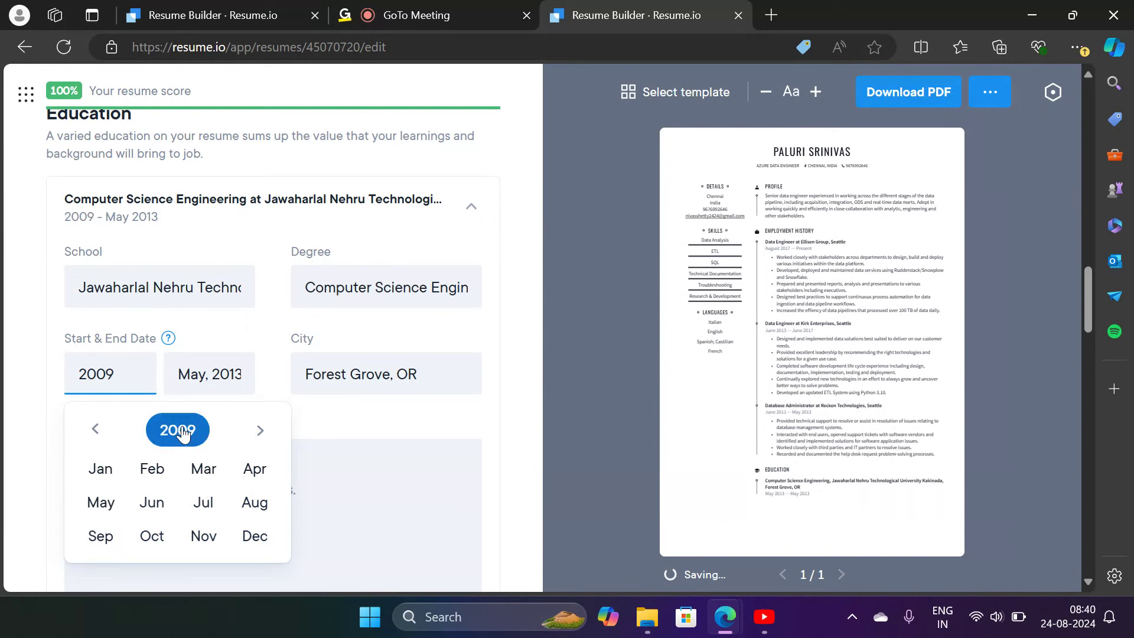
Advance the start date of the education entry to the year 2013, trying to go beyond it
scroll(202, 443, "down", 1)
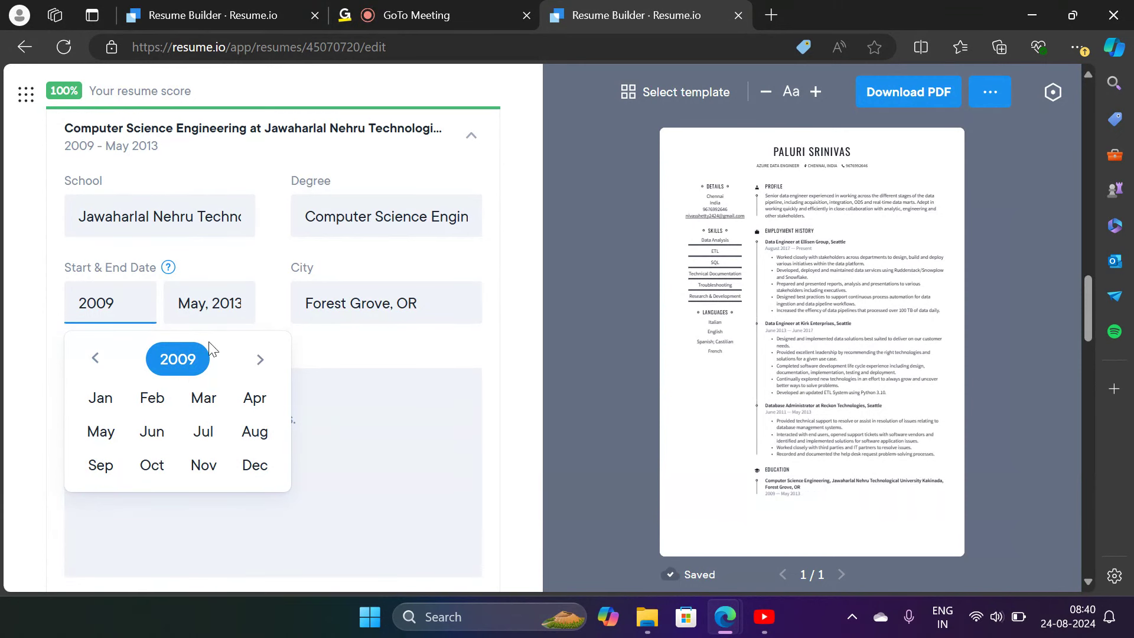
left_click(259, 361)
left_click(259, 361)
left_click(260, 360)
left_click(260, 361)
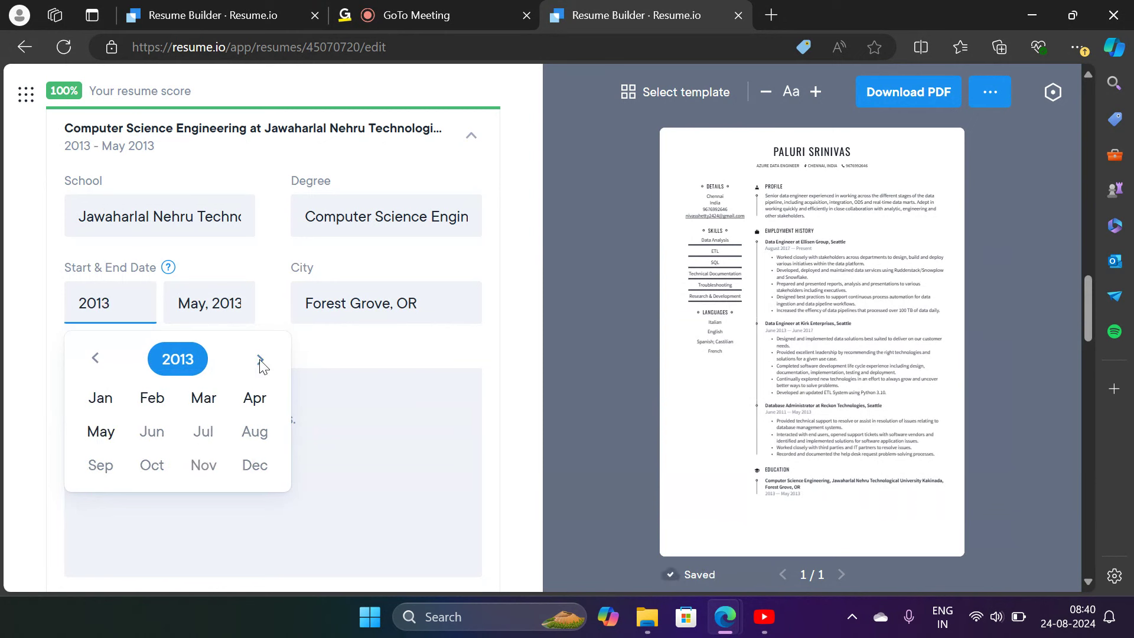
left_click(261, 362)
Try to move the education entry's end date to an earlier year and its start date past 2013
left_click(246, 310)
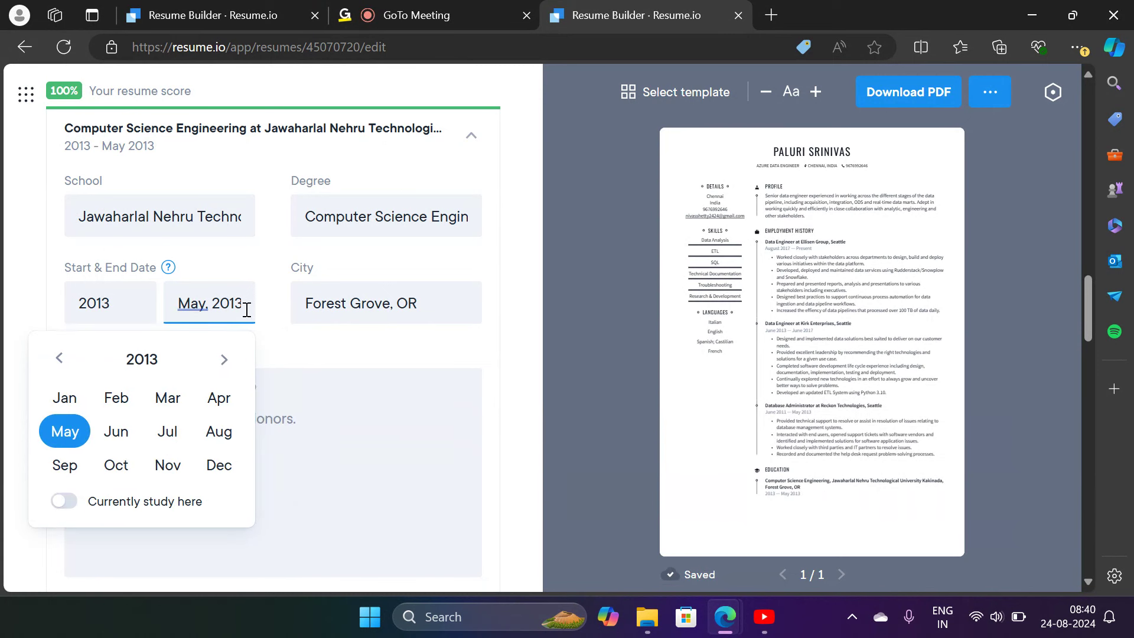
left_click(60, 359)
left_click(61, 361)
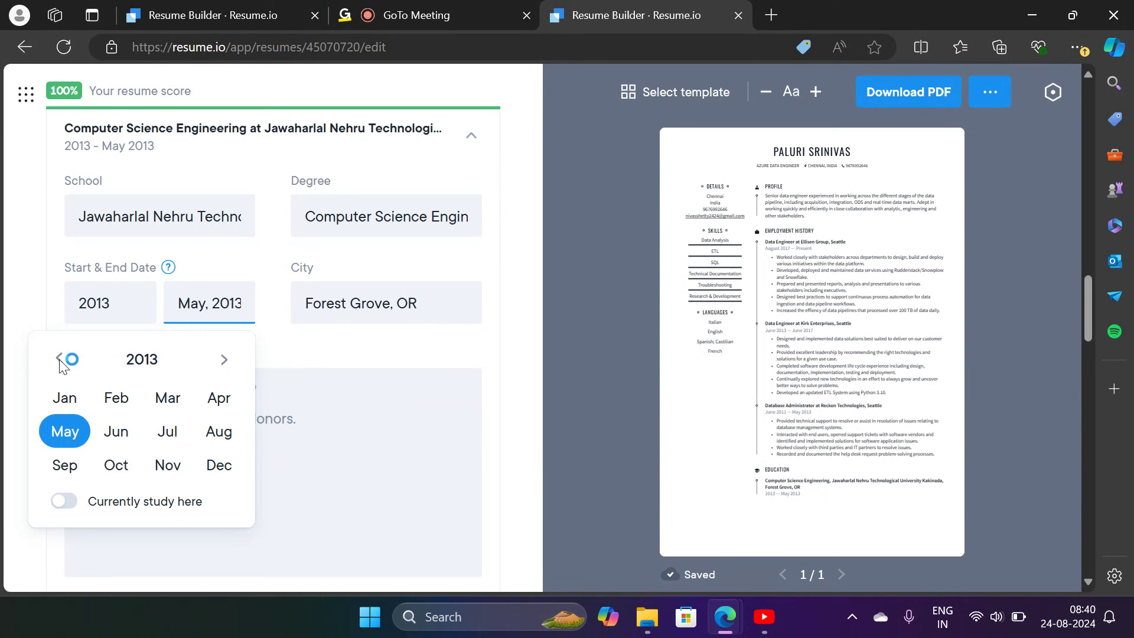
left_click(114, 310)
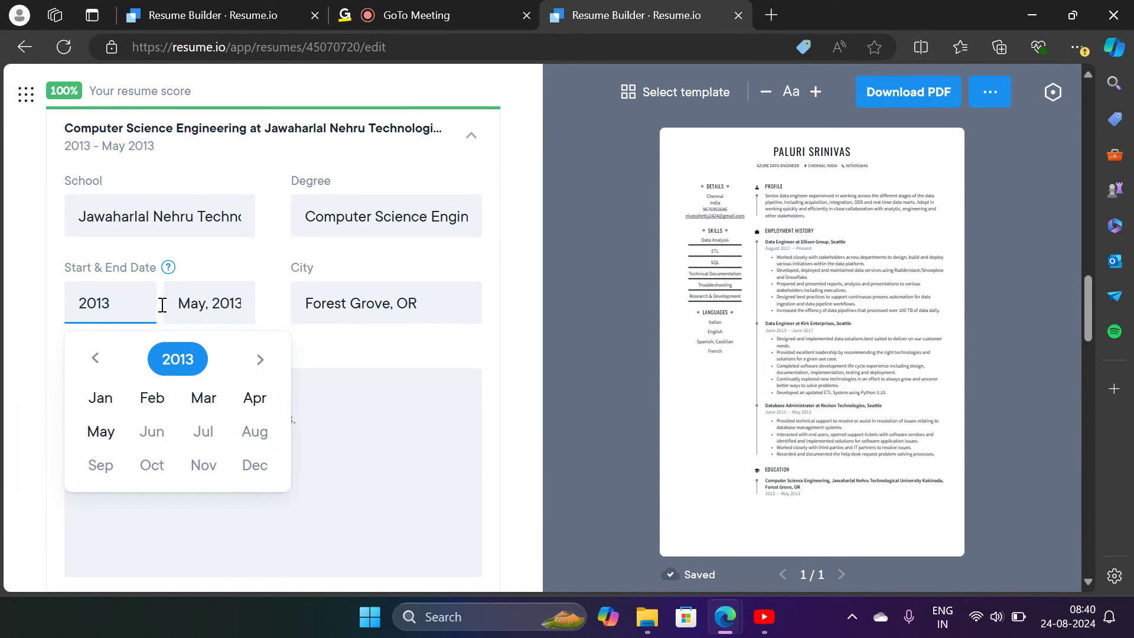
left_click(262, 360)
left_click(262, 360)
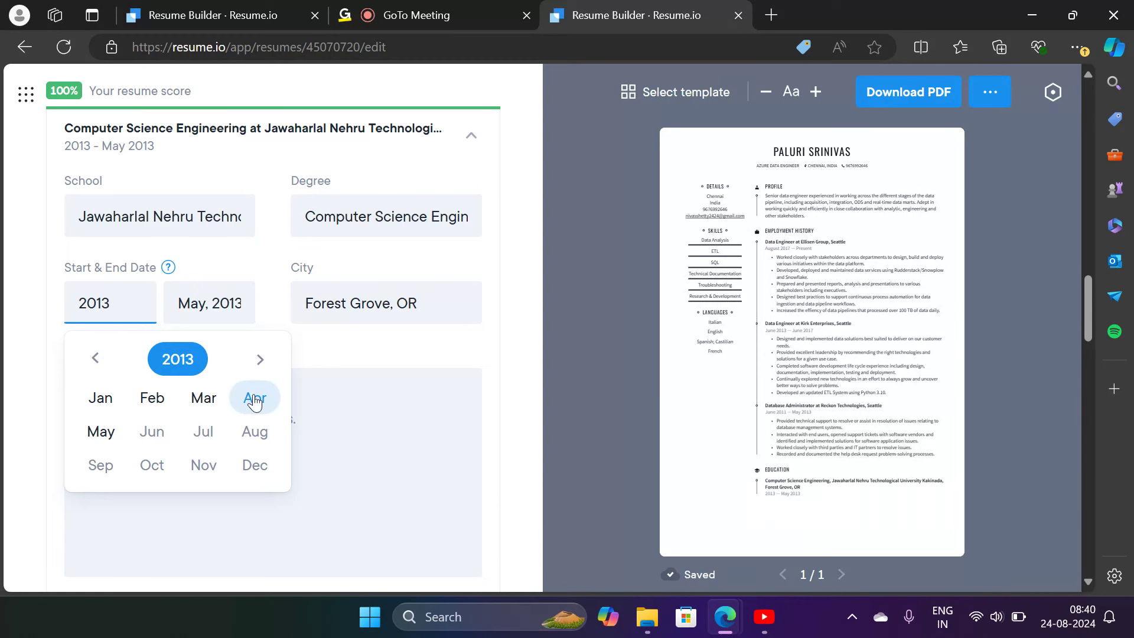
scroll(253, 430, "down", 1)
scroll(248, 423, "down", 1)
scroll(306, 346, "up", 2)
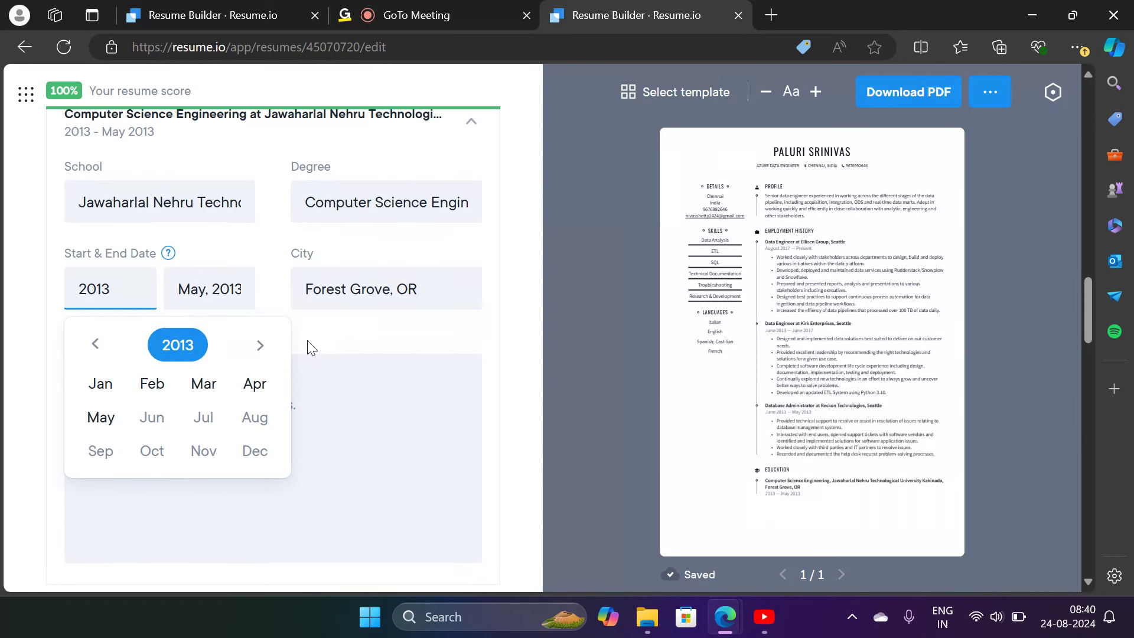
Switch to the GoTo meeting and send the organizer the chat message "not moving more than 2013"
left_click(409, 11)
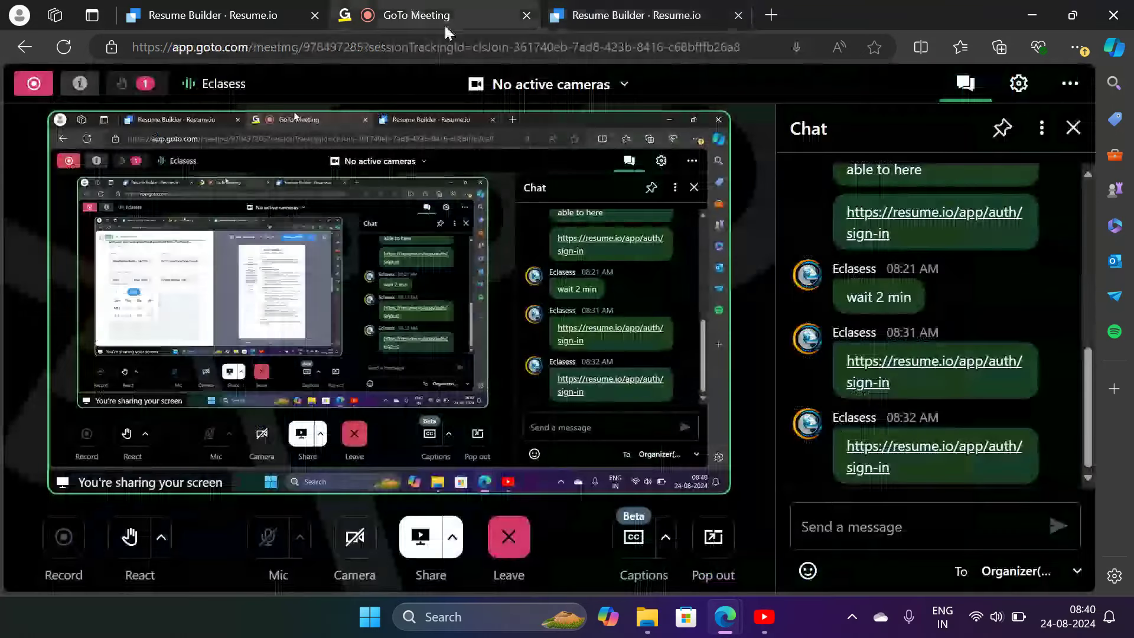
left_click(862, 522)
type("not mov")
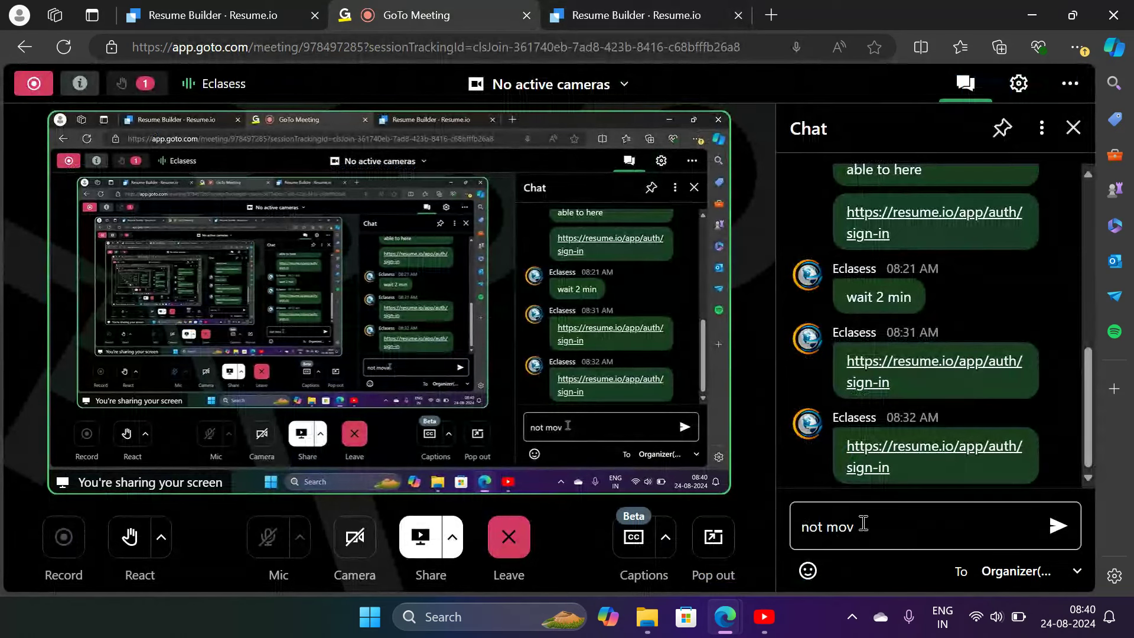
type("ing more ")
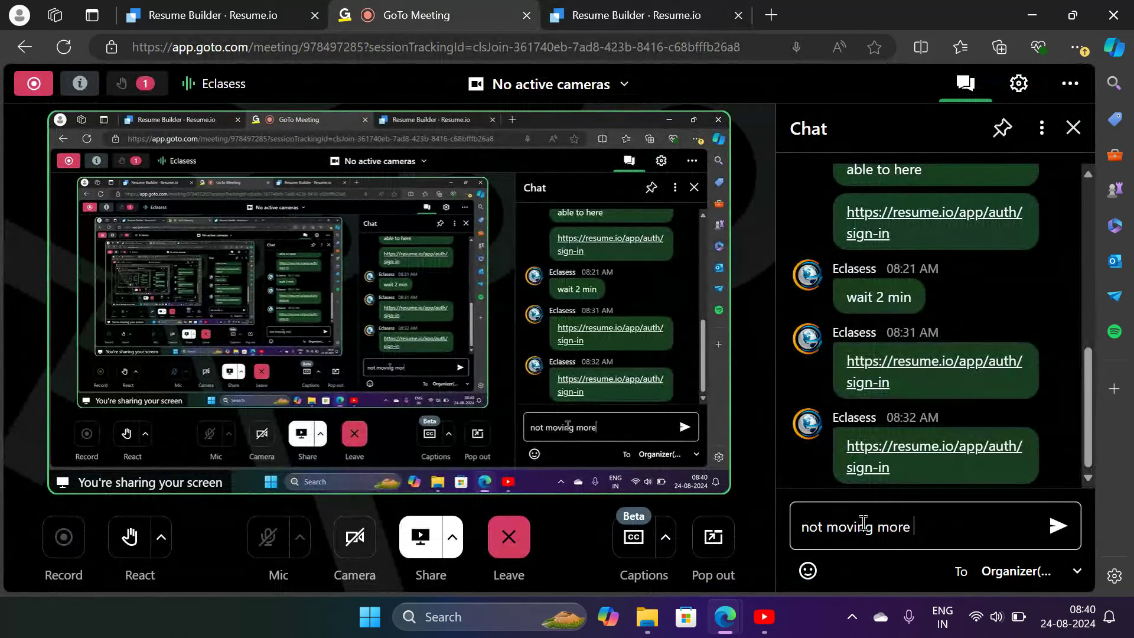
type("tha")
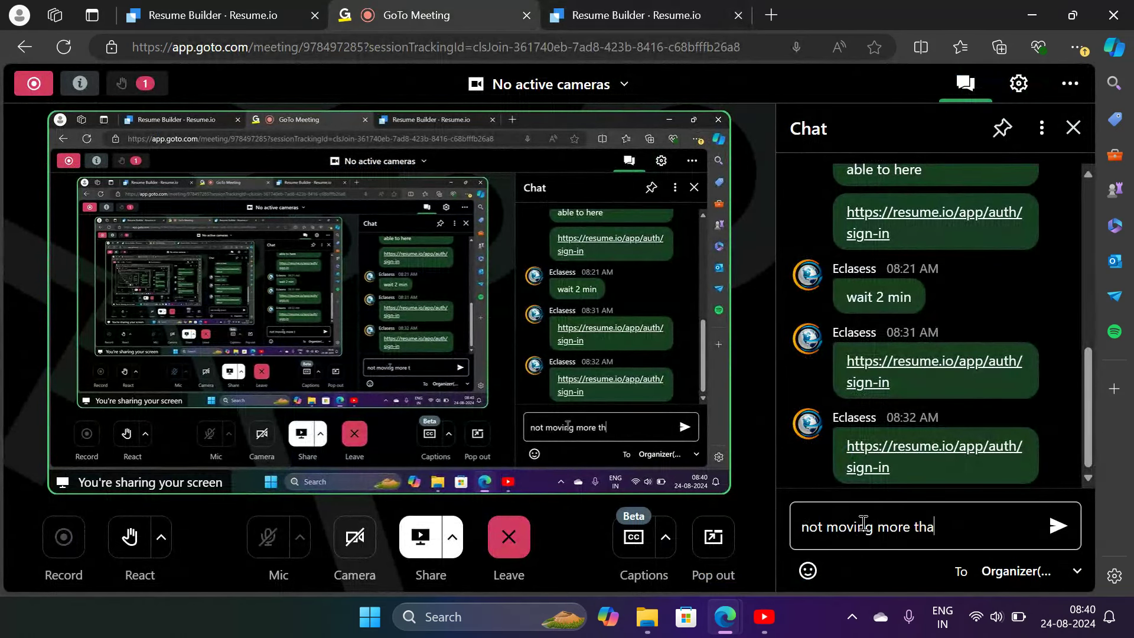
type("n")
key("BackSpace")
key("ctrl+BackSpace")
key("ctrl+BackSpace")
type("o")
key("BackSpace")
type("more ths")
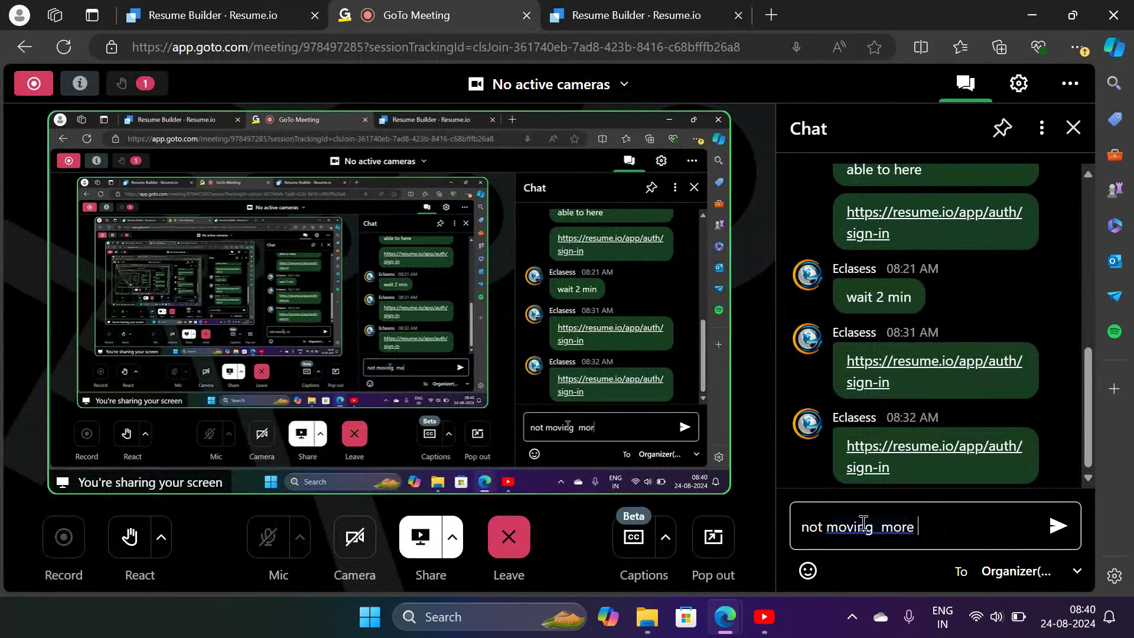
key("BackSpace")
type("an 2")
type("0 s")
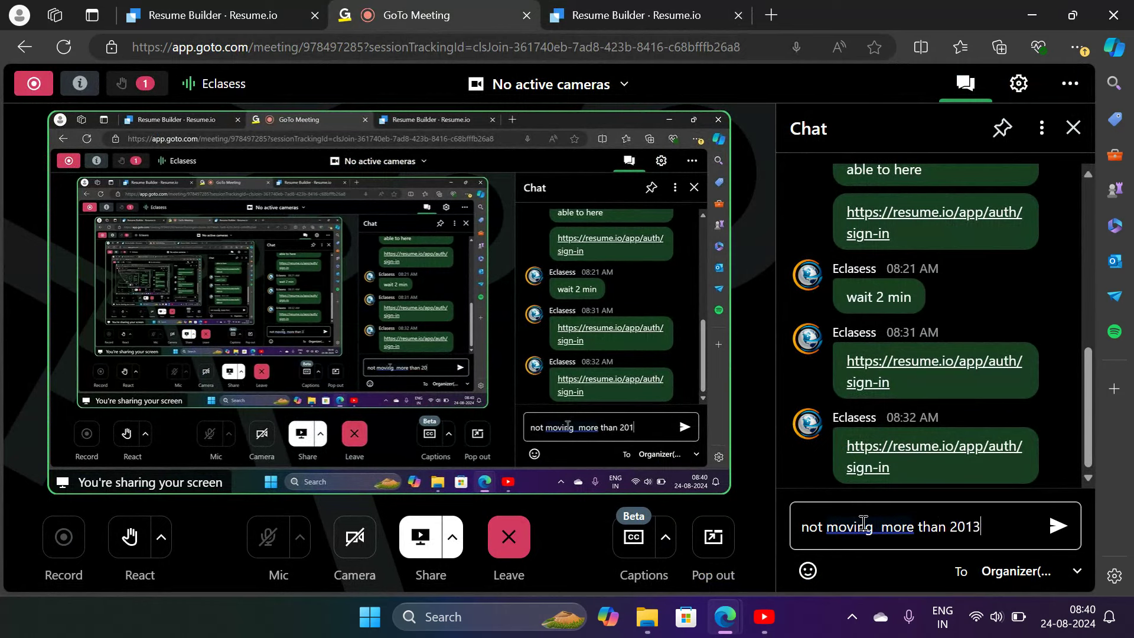
key("Return")
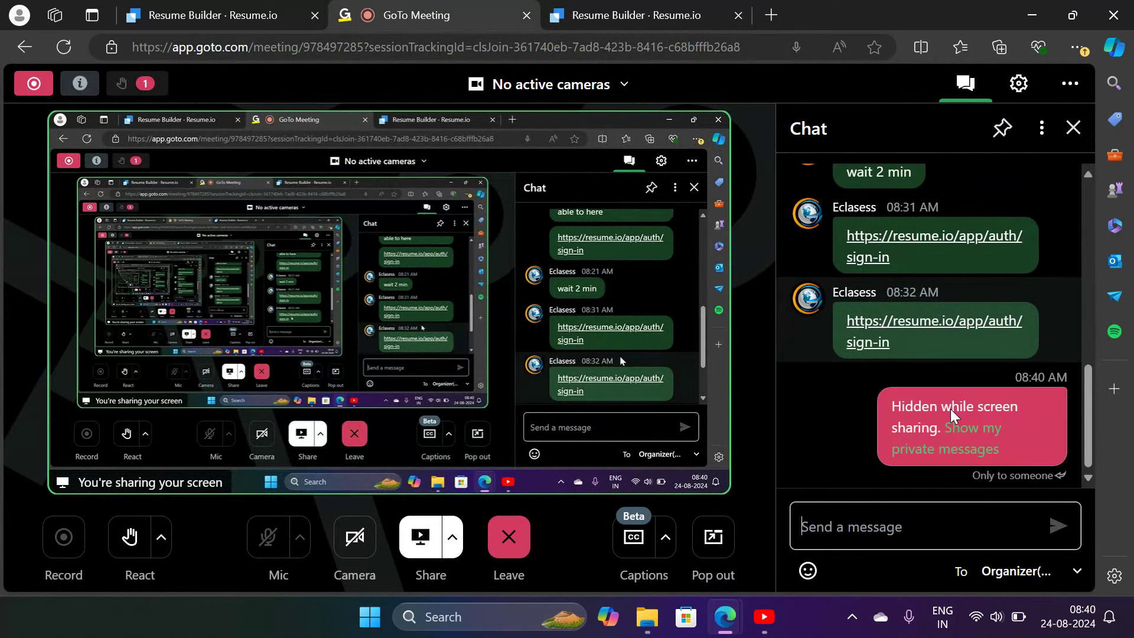
Return to the Resume.io editor and try to advance the education entry's start year past 2013
left_click(611, 8)
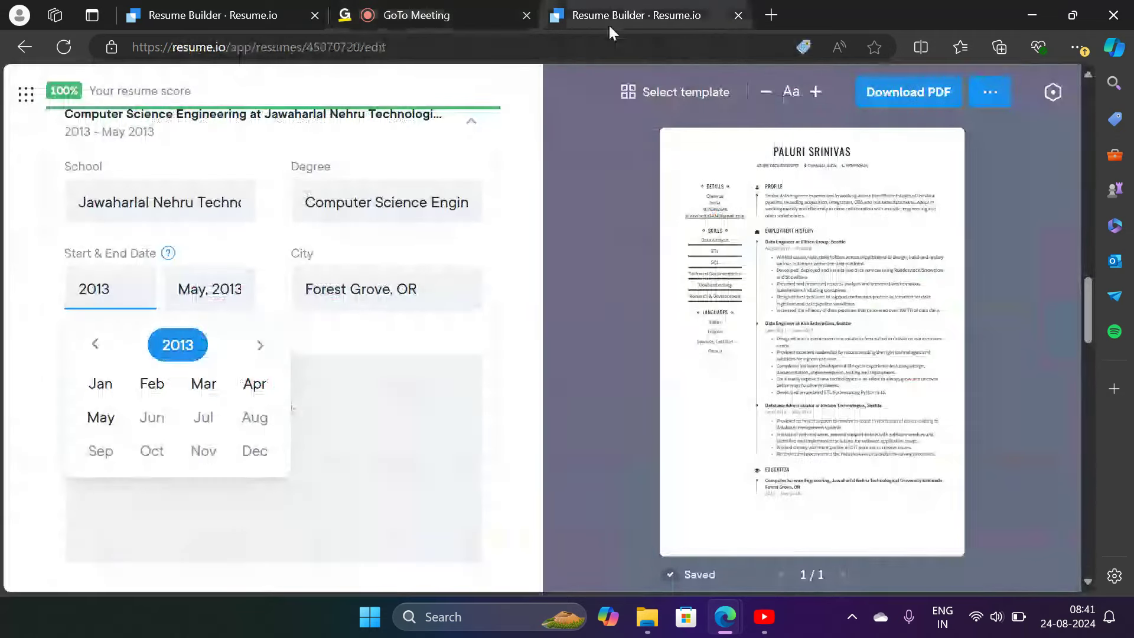
left_click(261, 350)
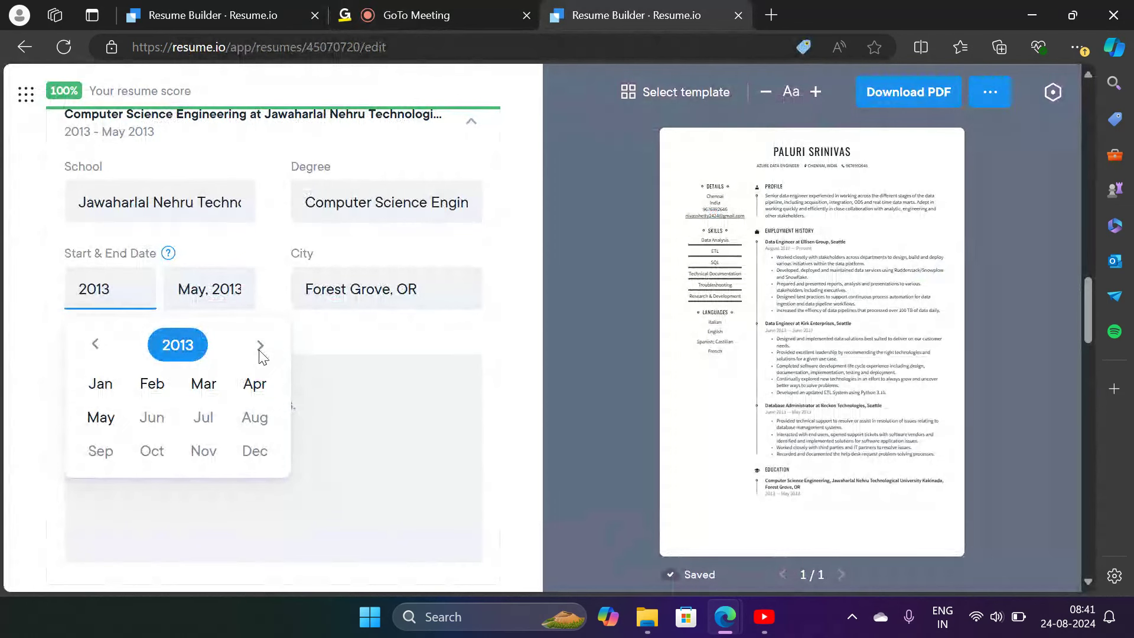
left_click(260, 351)
left_click(260, 351)
Switch to the GoTo meeting and send the organizer the chat message "it showing until 2013 only"
left_click(495, 16)
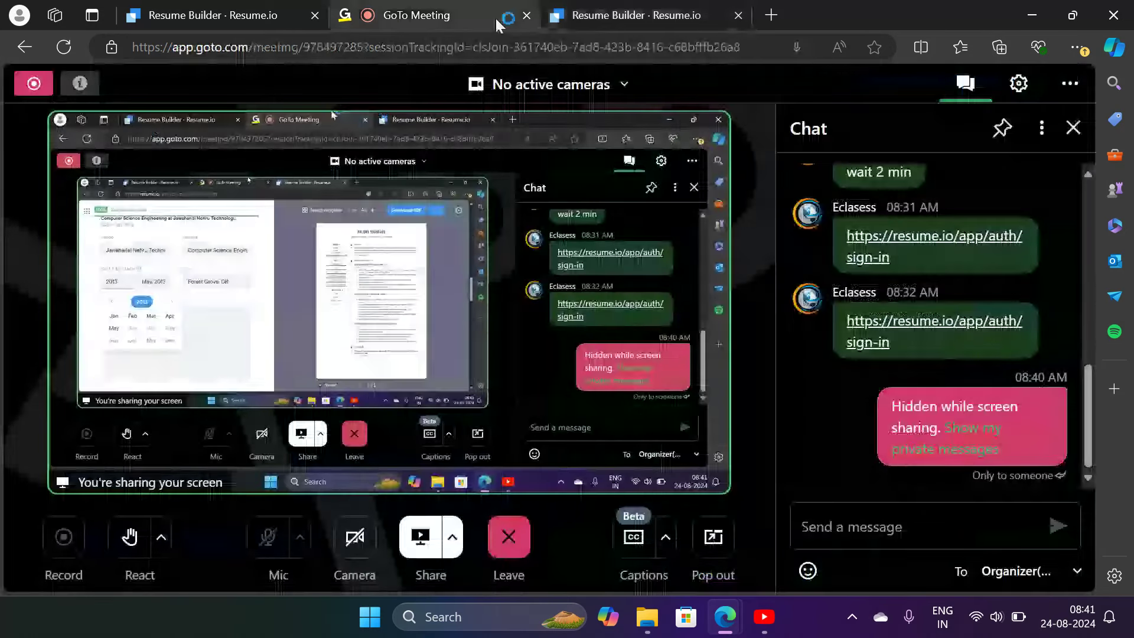
left_click(936, 533)
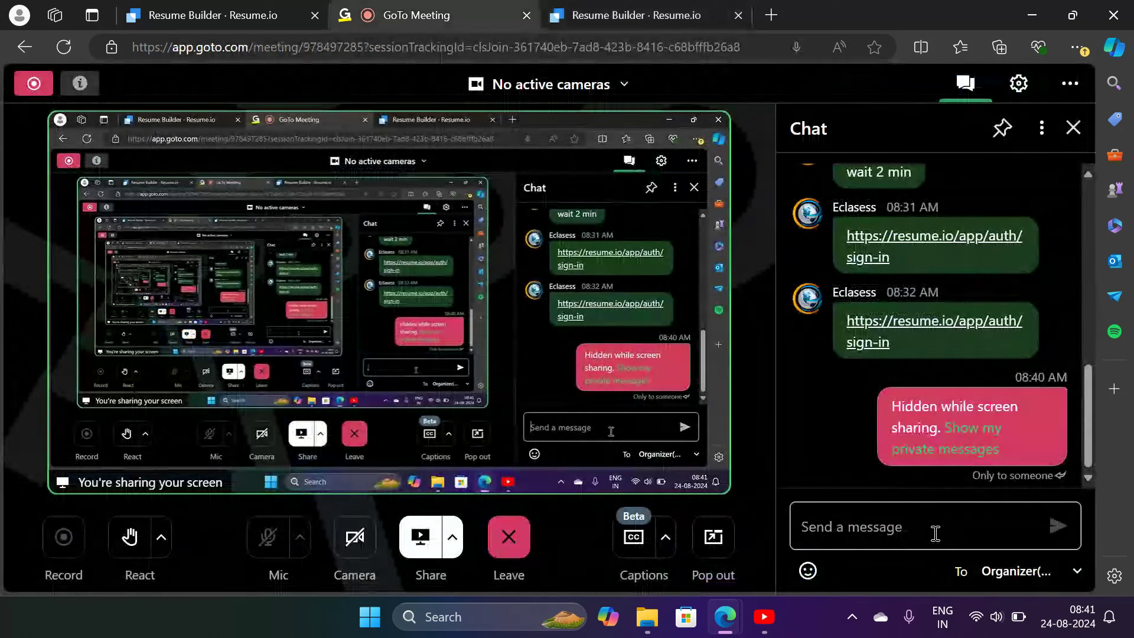
type("my year i")
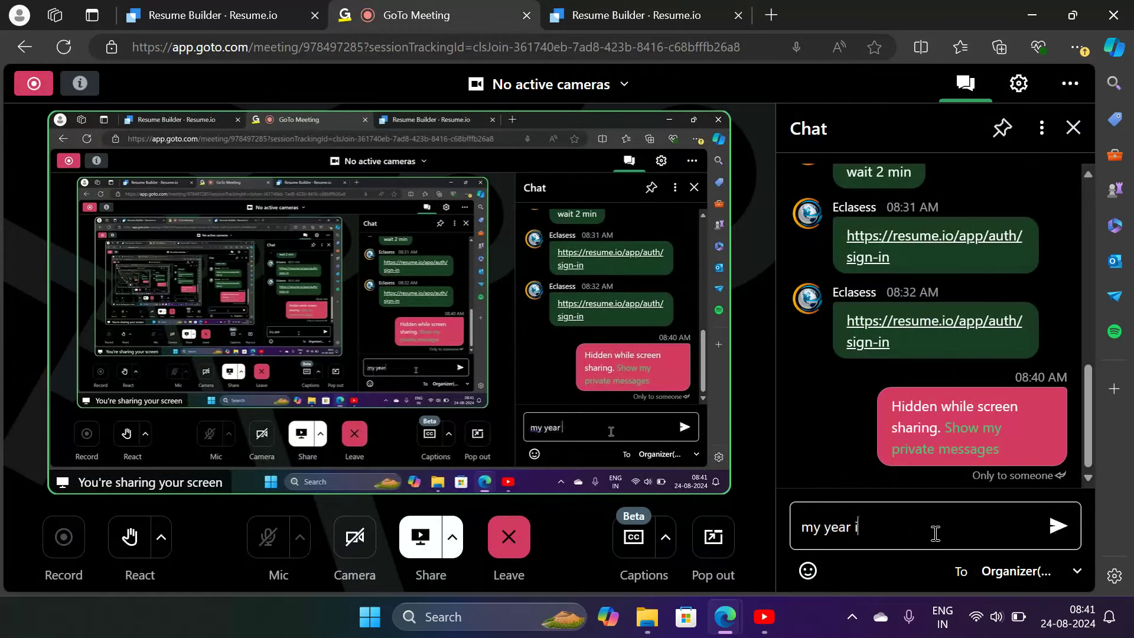
type("t was not s")
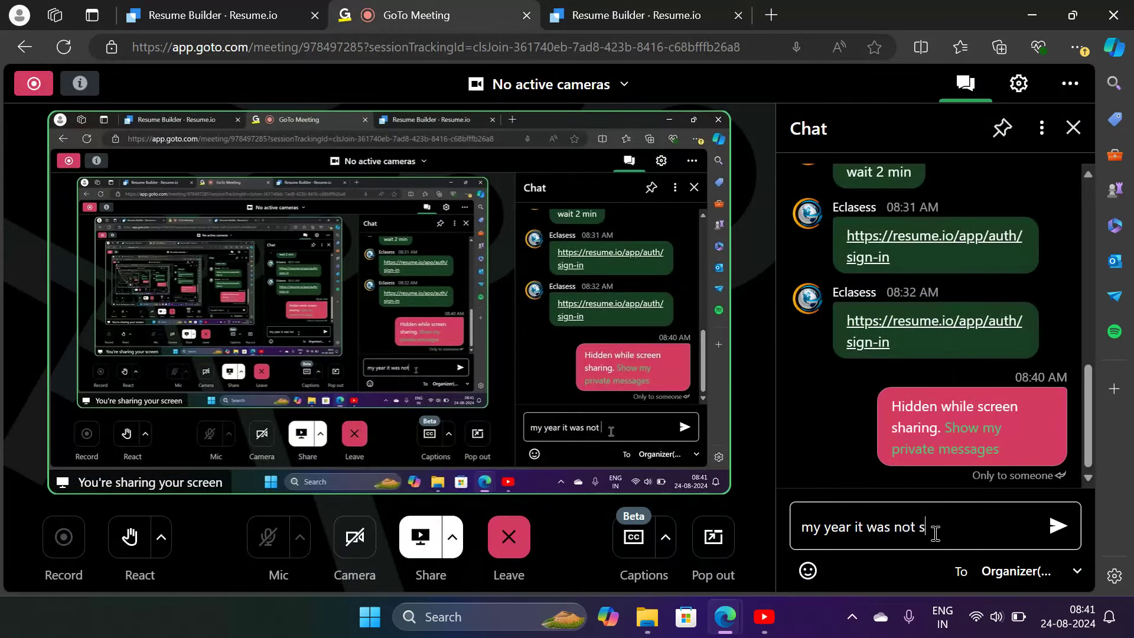
type("h")
key("ctrl+a")
key("BackSpace")
type("it showi")
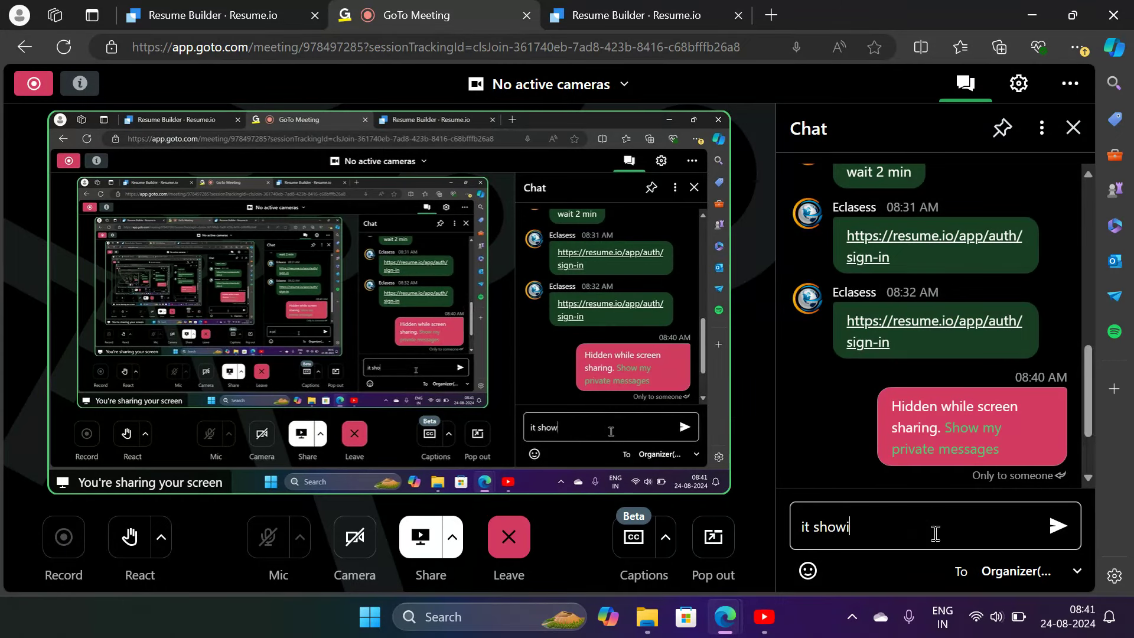
type("ng until 2013")
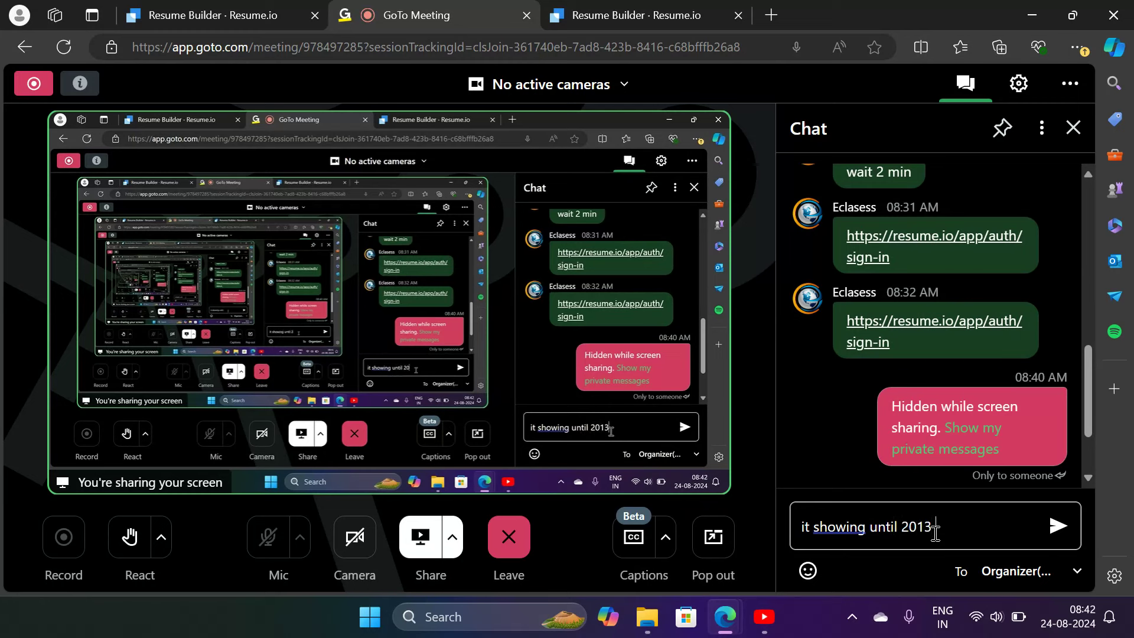
type(" only")
key("Return")
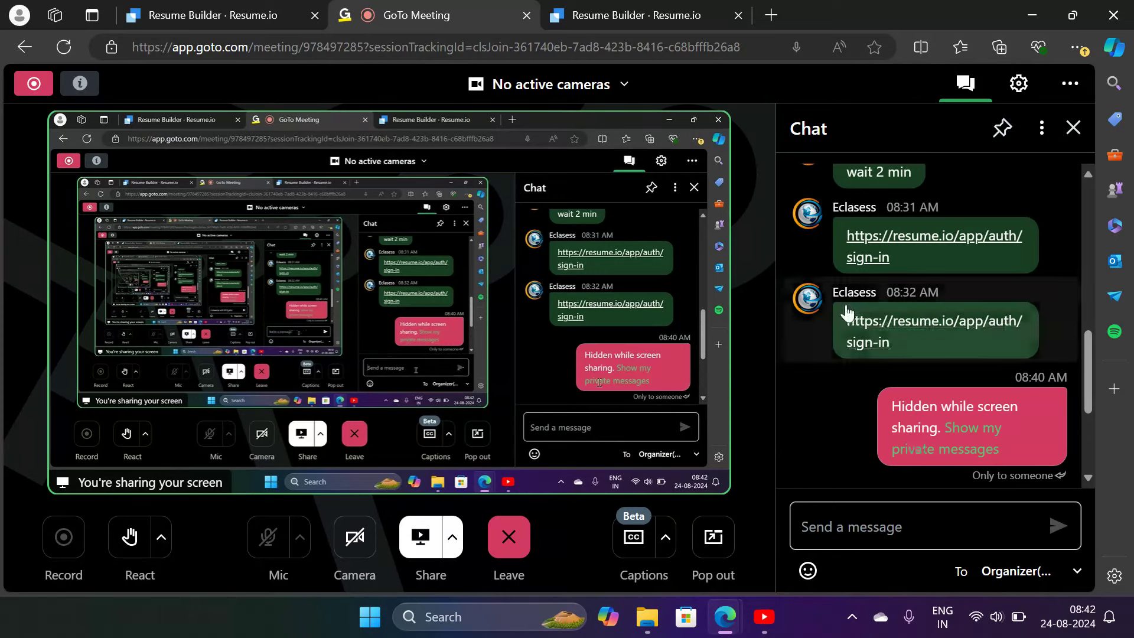
Return to the Resume.io editor and set the education entry's end date to June 2014
left_click(572, 11)
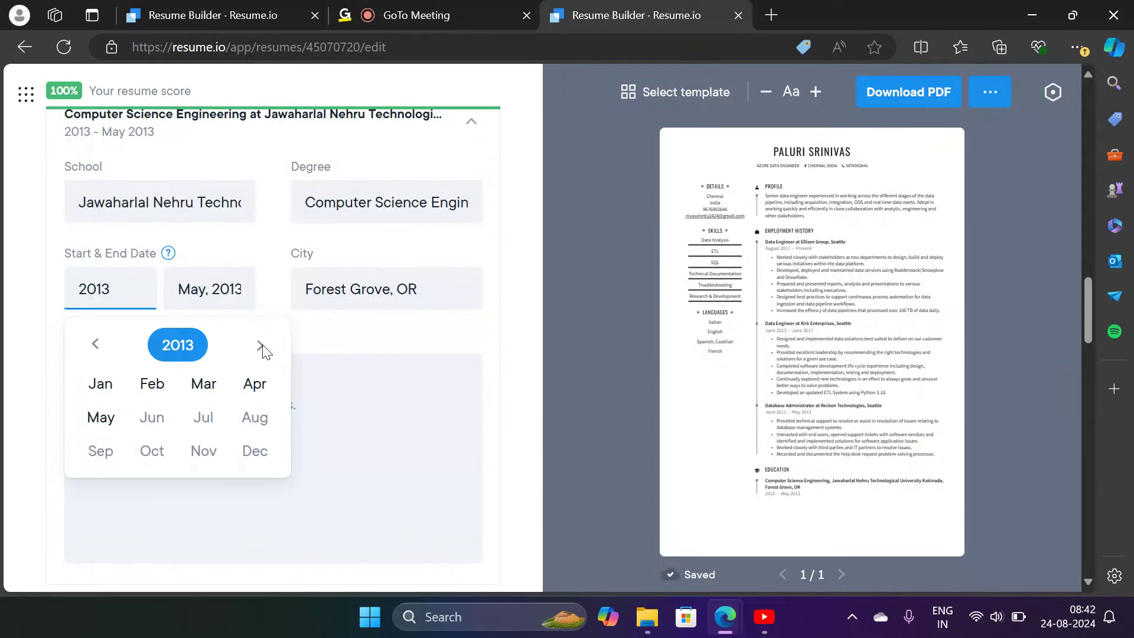
left_click(223, 294)
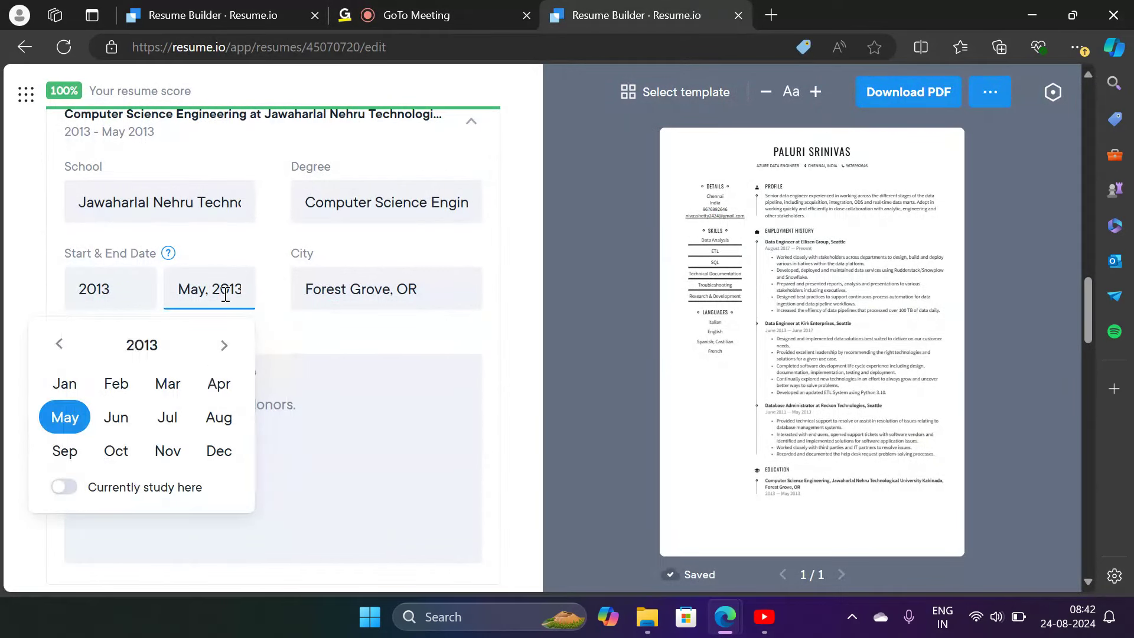
left_click(224, 345)
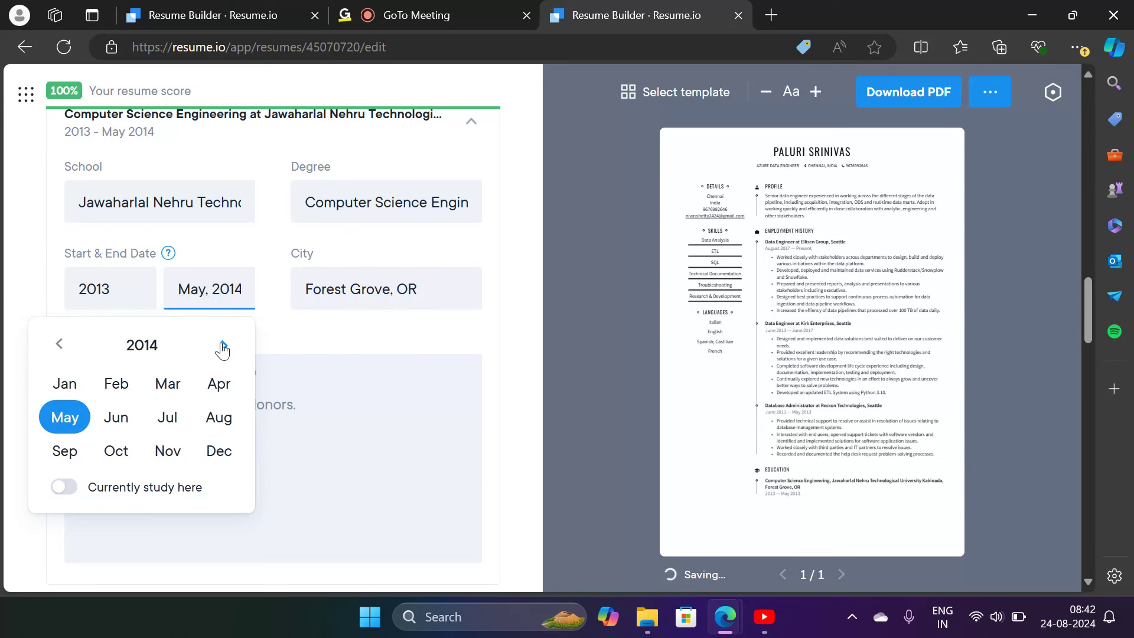
left_click(118, 417)
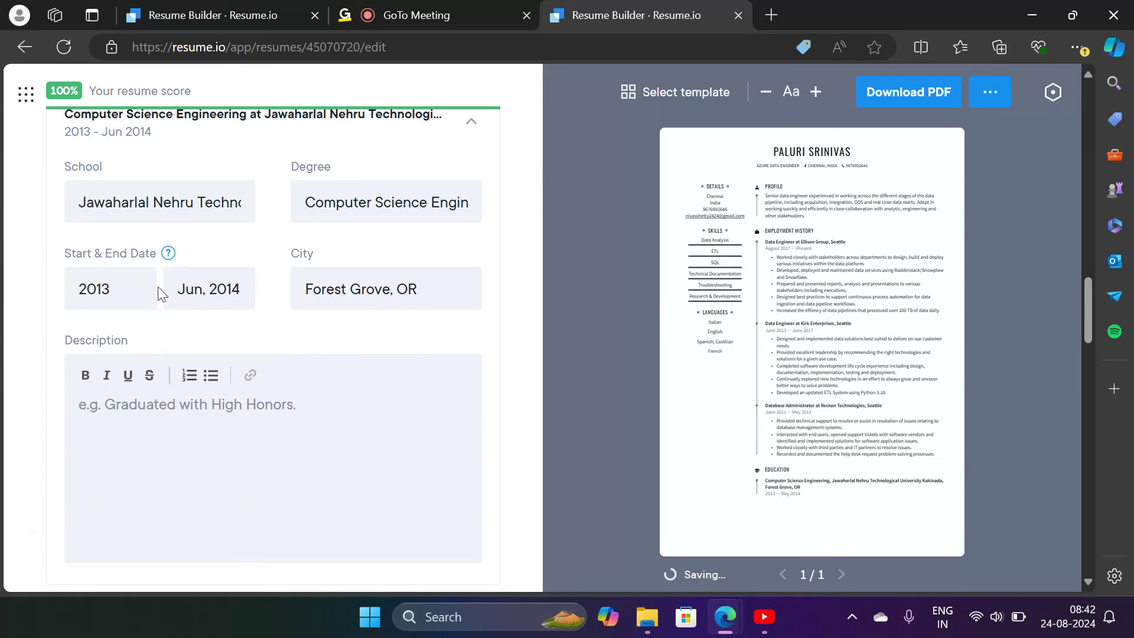
Set the education entry's start date to the year 2014 and open its end date for editing
left_click(122, 289)
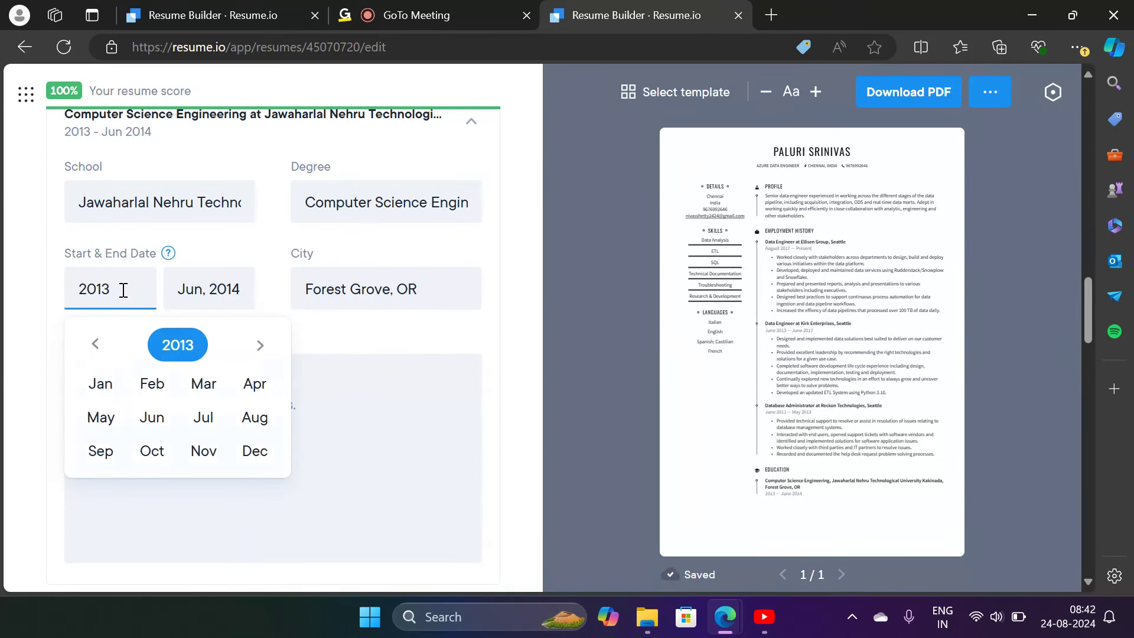
left_click(260, 345)
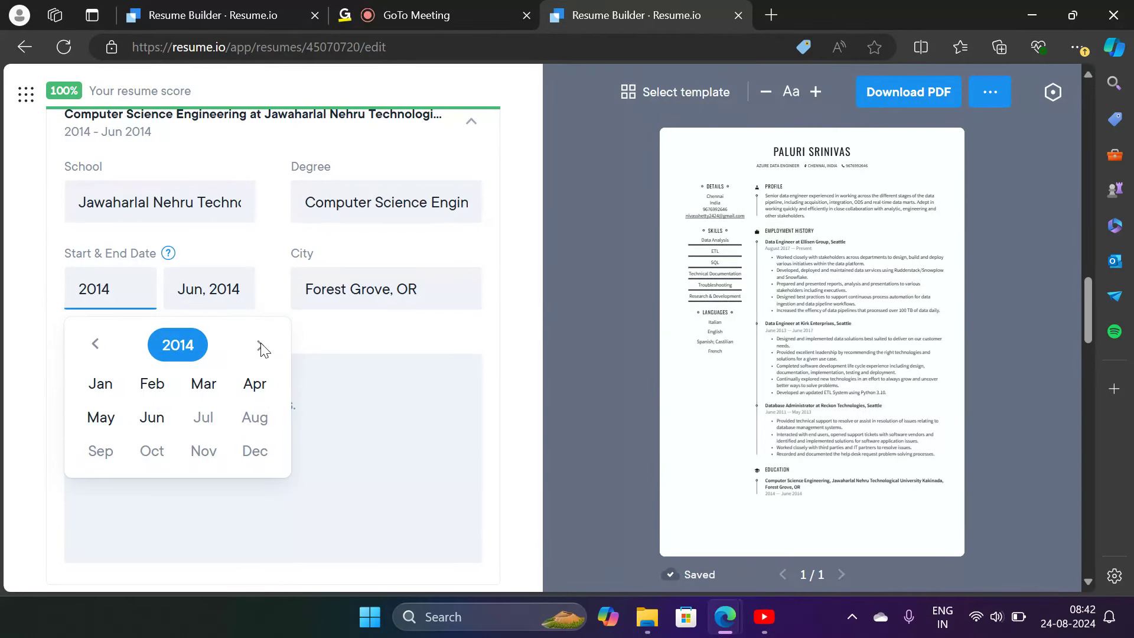
left_click(234, 289)
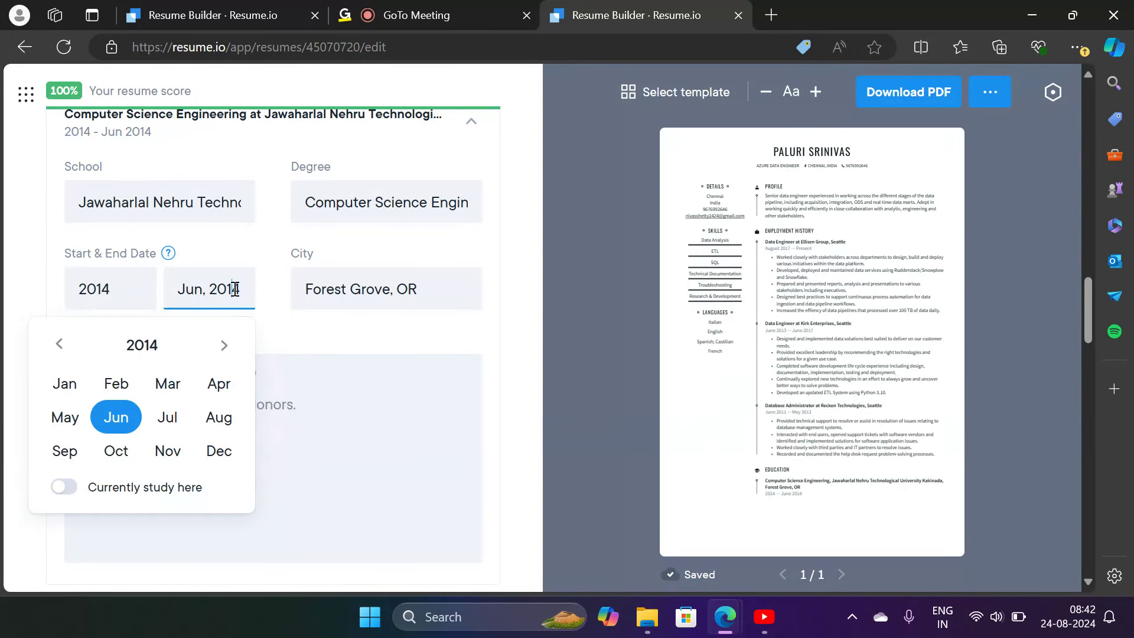
left_click(215, 307)
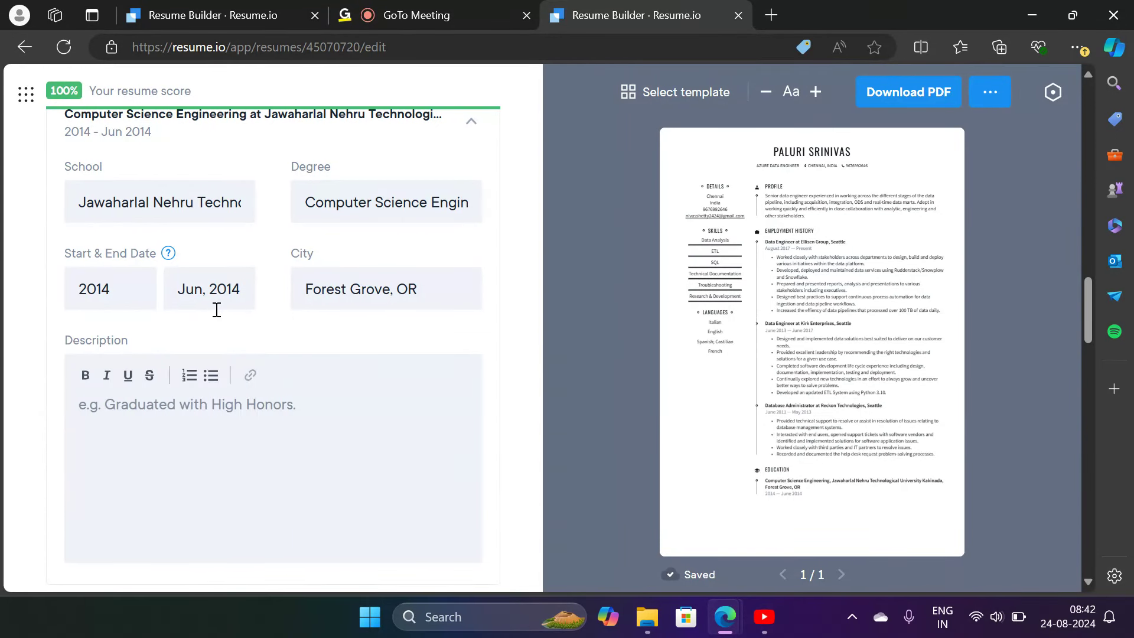
left_click(199, 297)
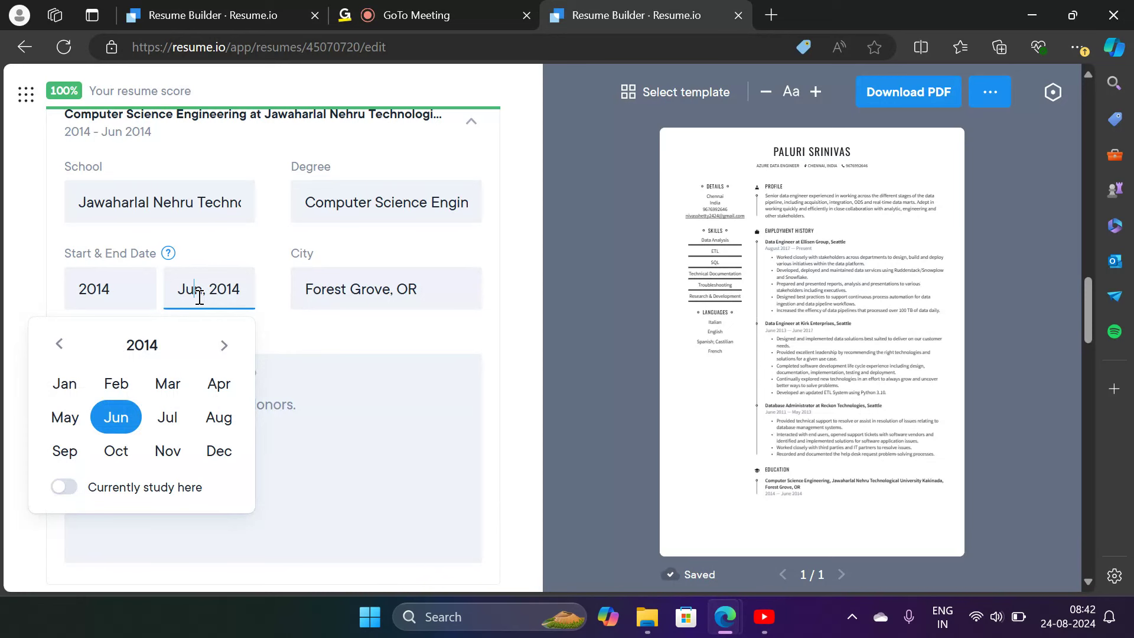
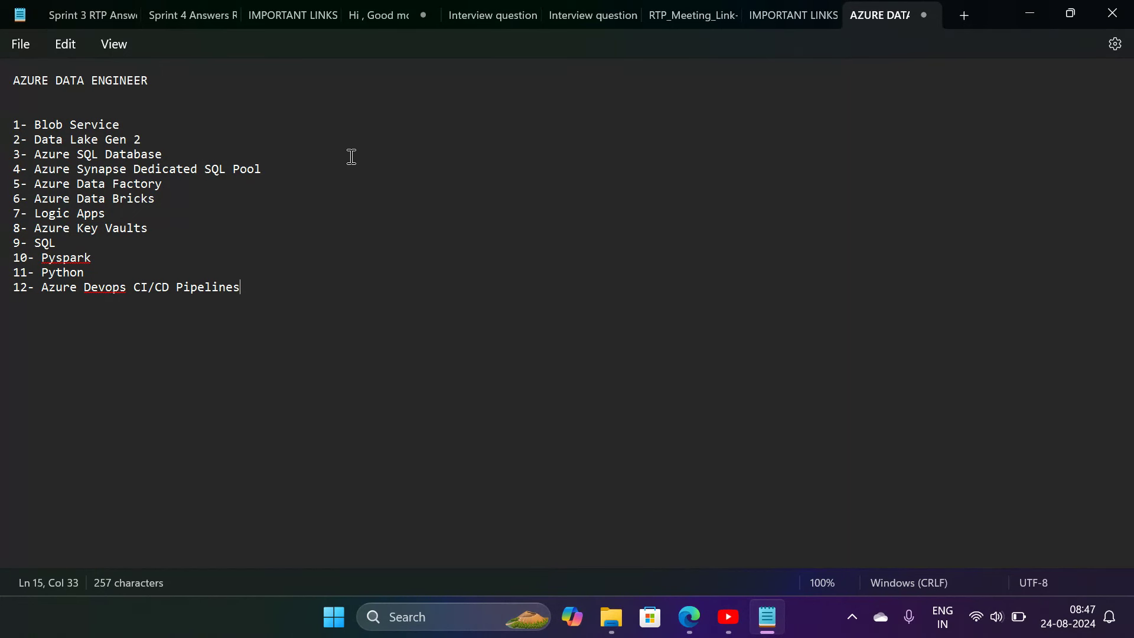
Insert the line "7- Azure Synapse Analytics" below Azure Data Bricks in the AZURE DATA ENGINEER skills list
left_click(177, 198)
key("Return")
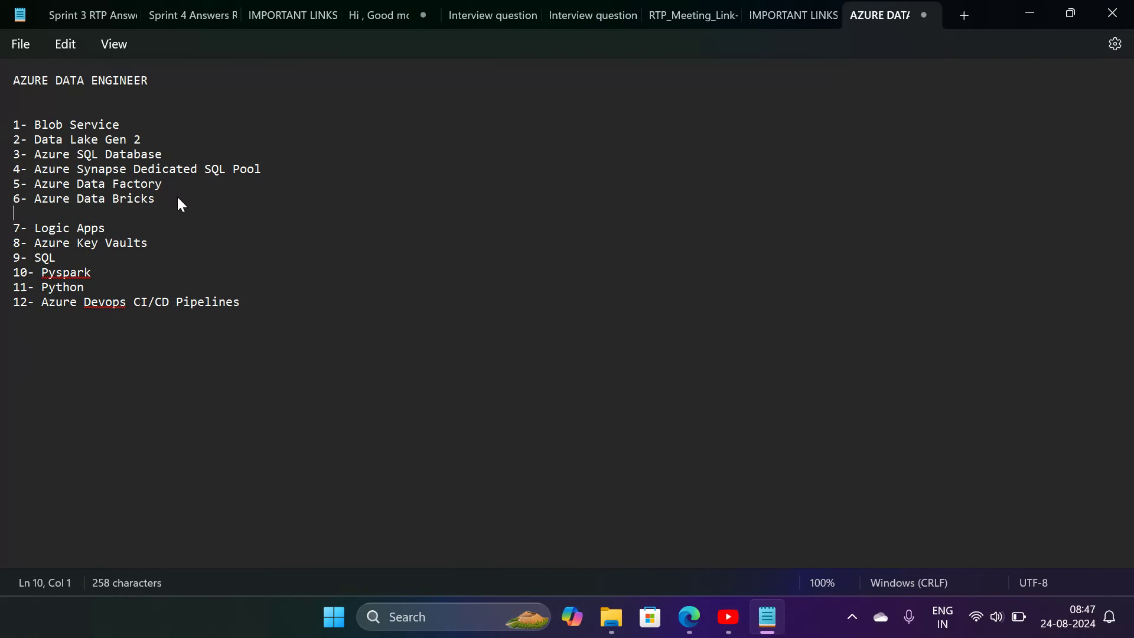
key("BackSpace")
key("BackSpace")
type("- Azure Synapse")
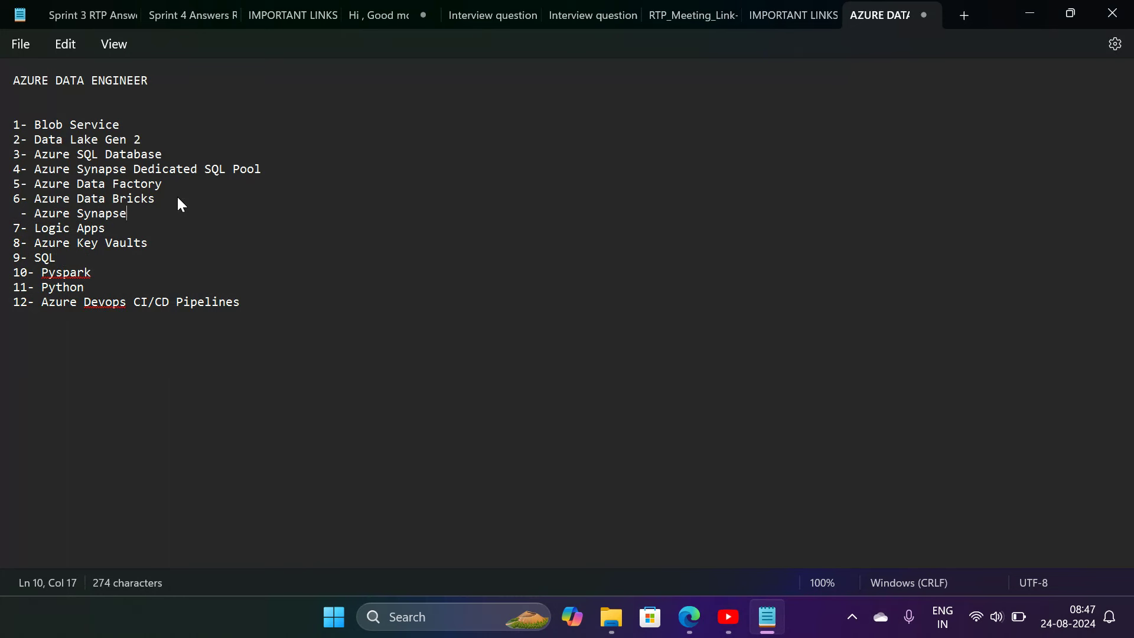
type(" Analytics")
left_click(20, 216)
type("7")
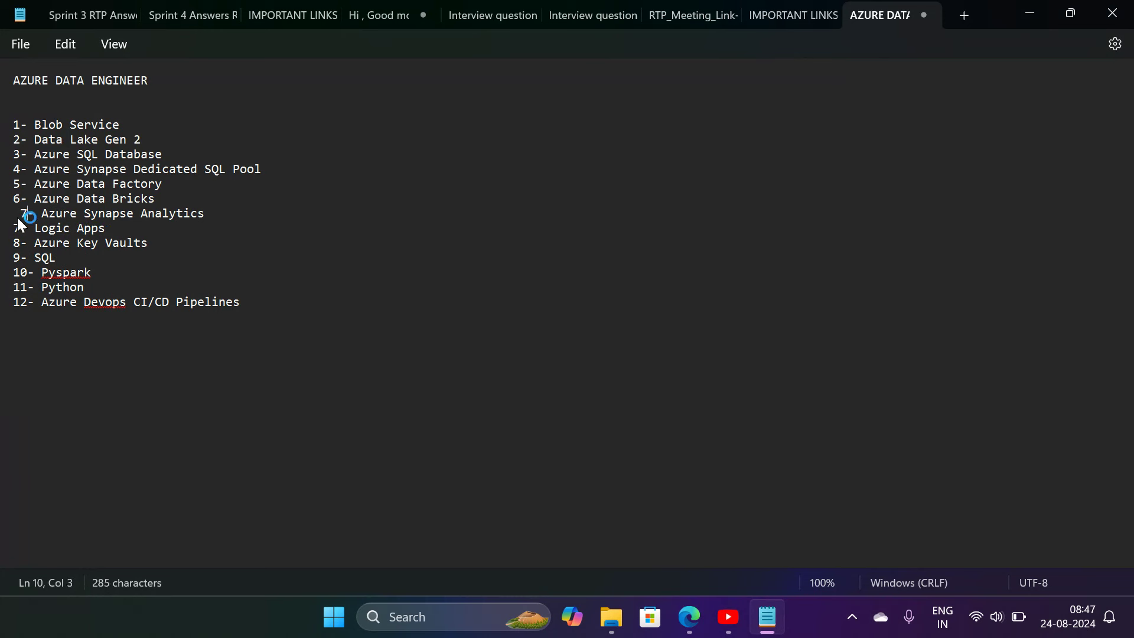
key("BackSpace")
key("BackSpace")
type("7")
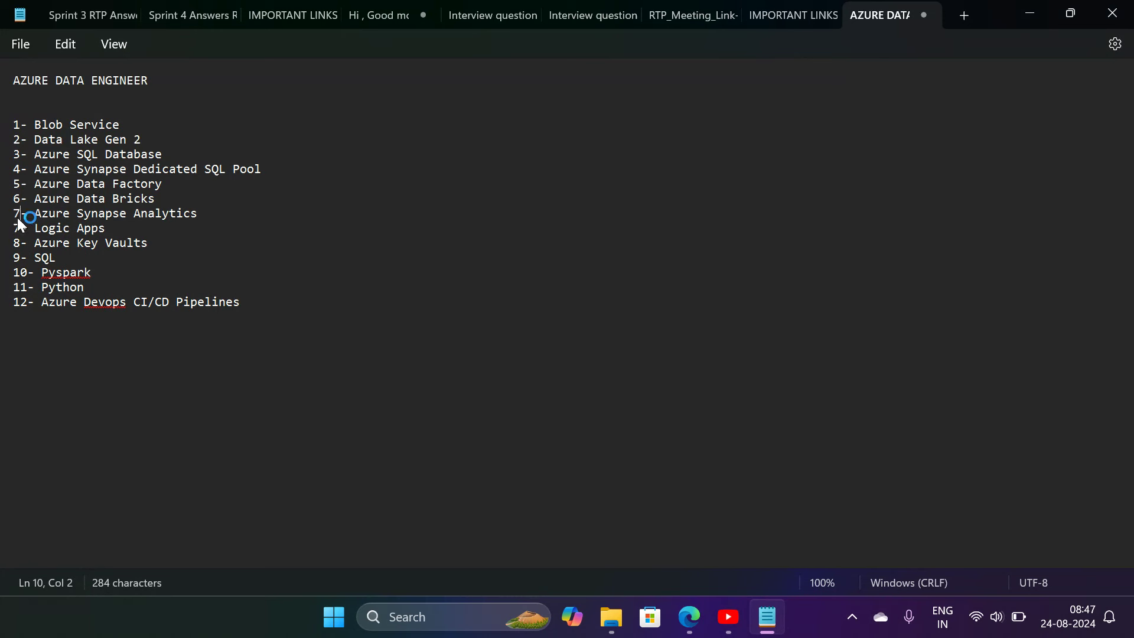
Renumber the list items from Logic Apps through Azure Devops CI/CD Pipelines as 8 to 13
left_click(20, 228)
key("BackSpace")
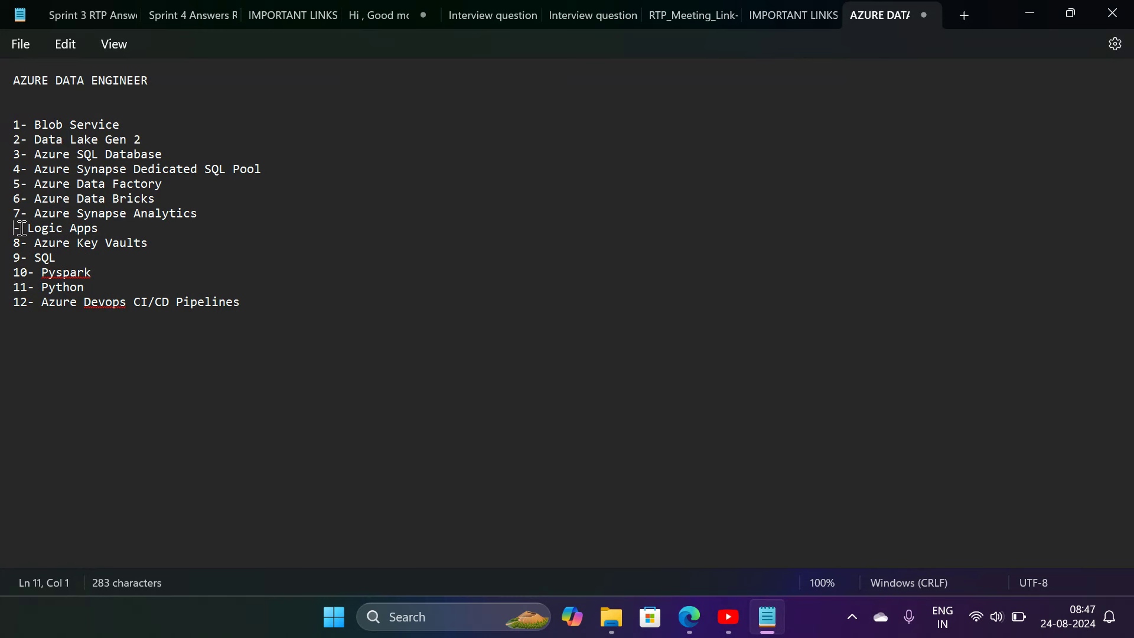
type("8")
key("Down")
key("BackSpace")
type("9")
key("BackSpace")
type("10")
key("Down")
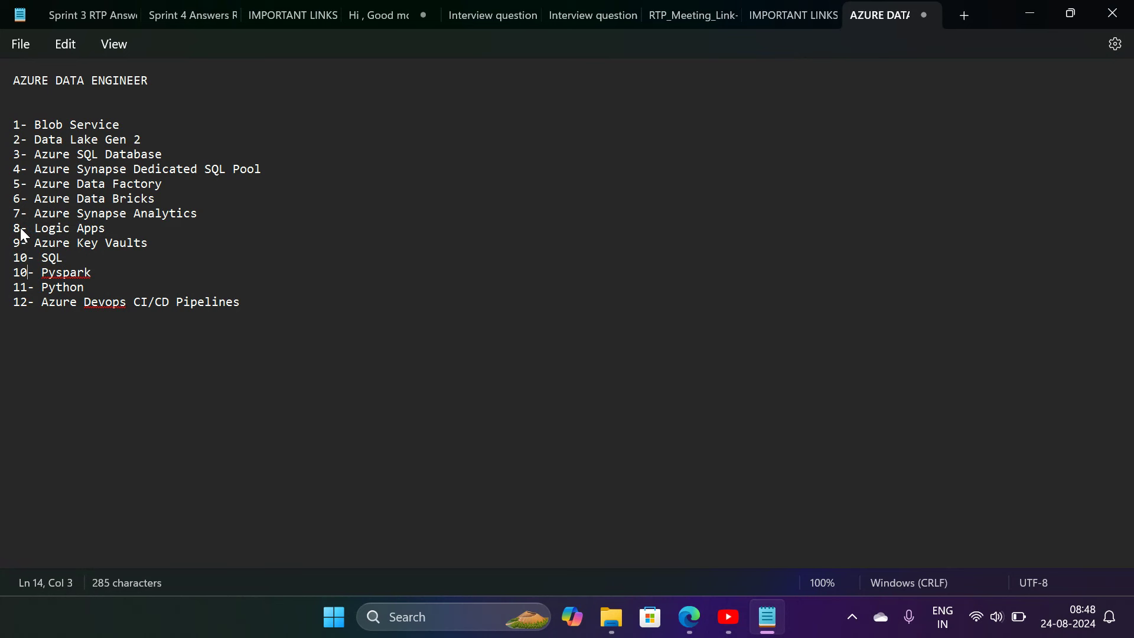
key("BackSpace")
type("1")
key("Down")
key("BackSpace")
type("2")
key("Down")
key("BackSpace")
type("3")
Add the line "14- Power Bi" at the end of the Azure Data Engineer list
key("End")
key("Return")
type("14- Power Bi")
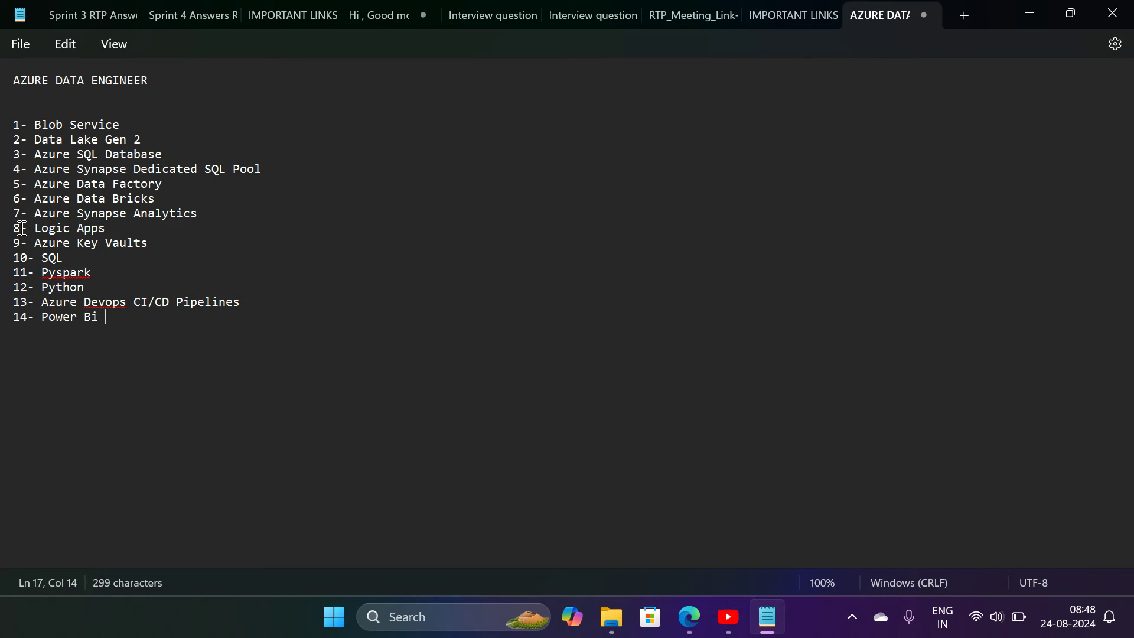
Add the heading "DATA ANALYIST" a few blank lines below the list, leaving an empty line beneath it
key("Return")
key("Return")
key("Return")
key("Return")
type("DATA ANAL")
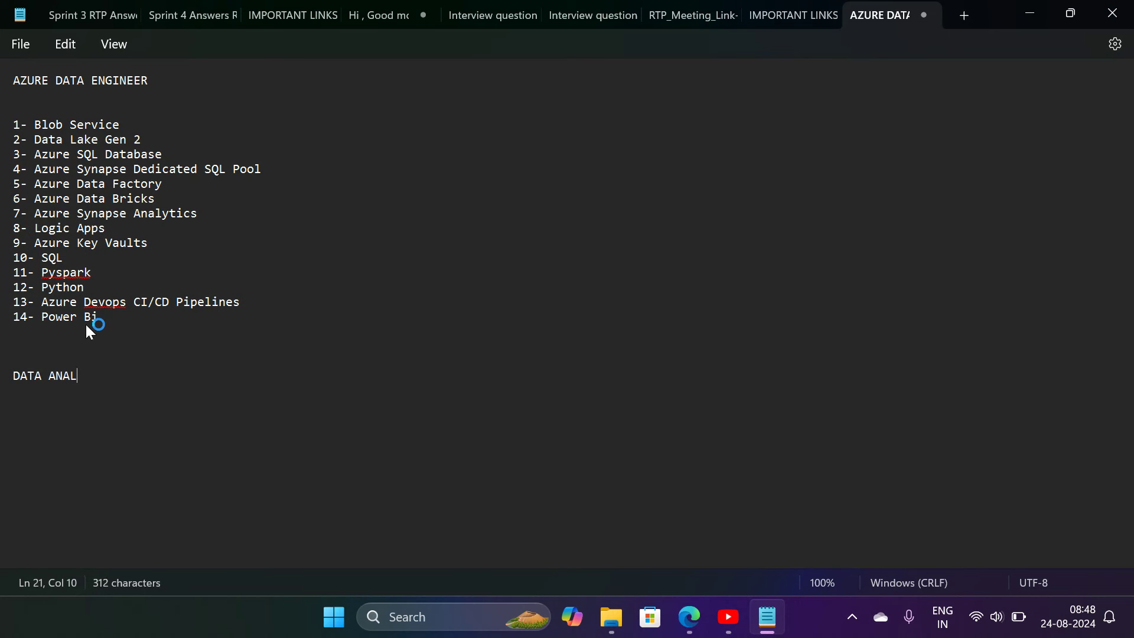
type("Yist")
key("BackSpace")
key("BackSpace")
key("BackSpace")
type("IST")
key("Return")
key("Return")
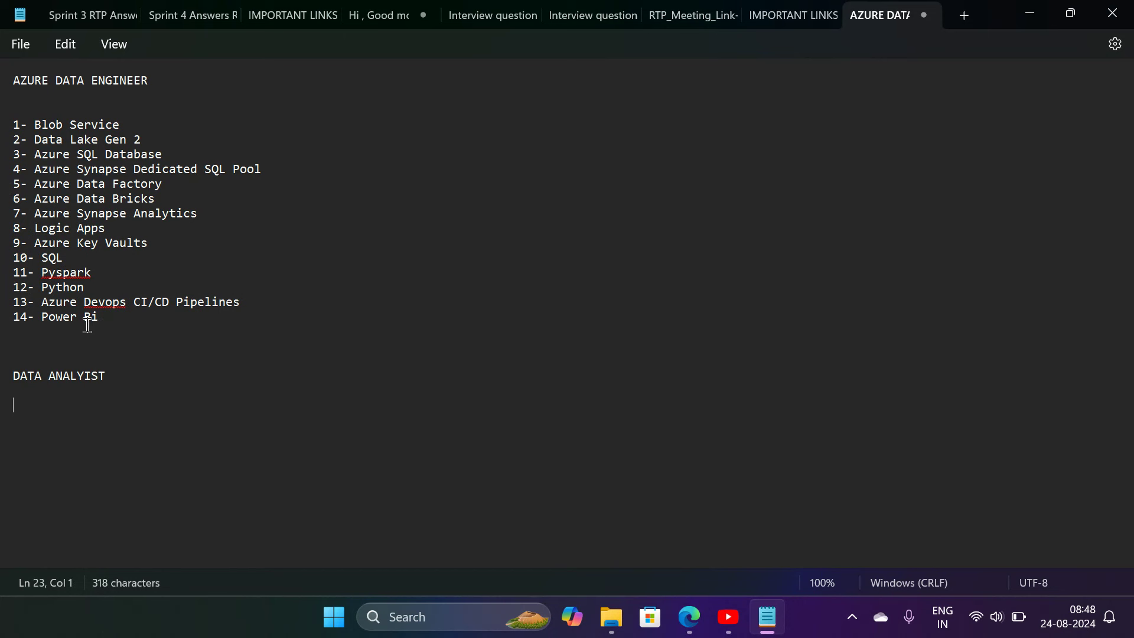
Add the lines "1- SQL", "2- Pyhton" and "3- Power Bi" under the DATA ANALYIST heading
type("1- SQL")
key("Return")
type("2- Pyhton")
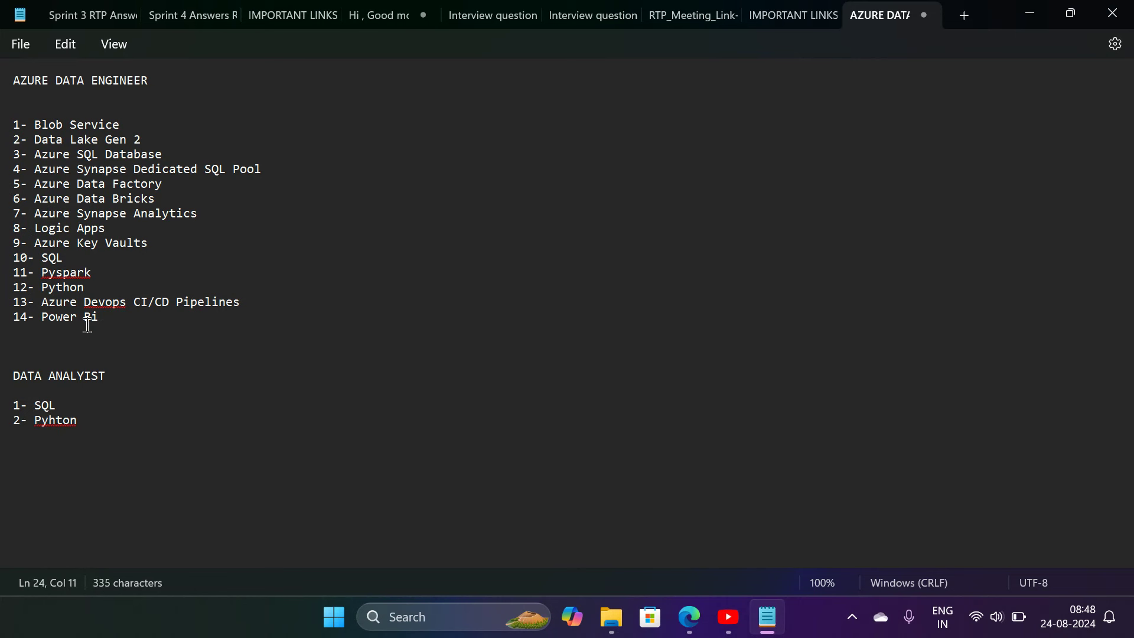
key("Return")
type("3- Poewr")
key("BackSpace")
key("BackSpace")
key("BackSpace")
key("BackSpace")
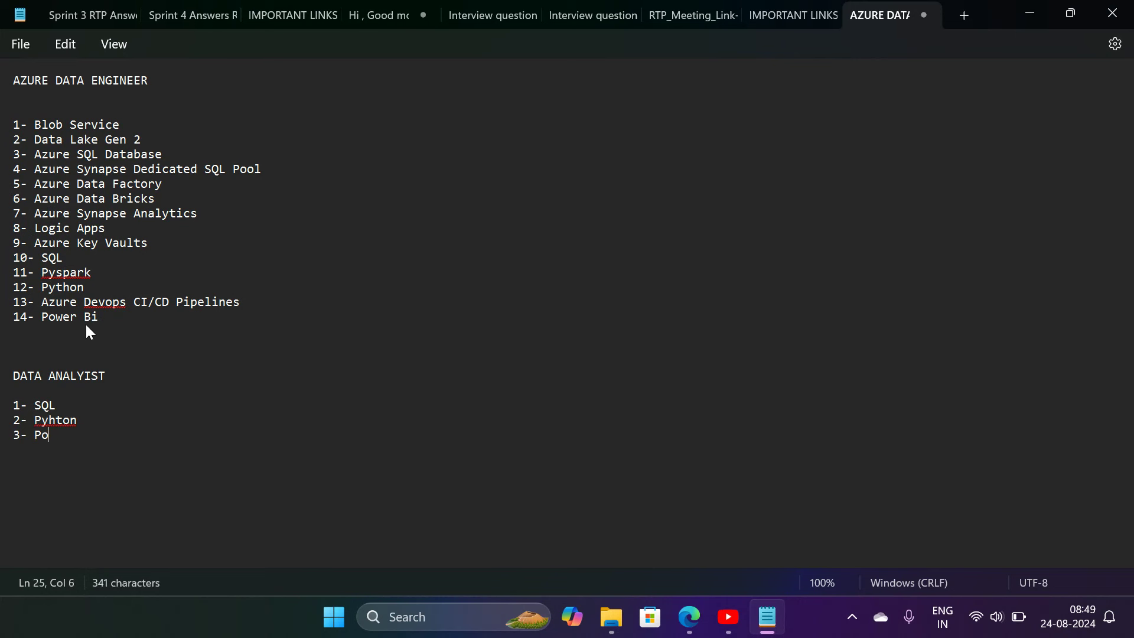
type("wer Bi")
Continue the DATA ANALYIST list with "4- Power Bi Desktop" and "5- Power Bi Online Cloud"
key("Return")
type("4- Poe]w")
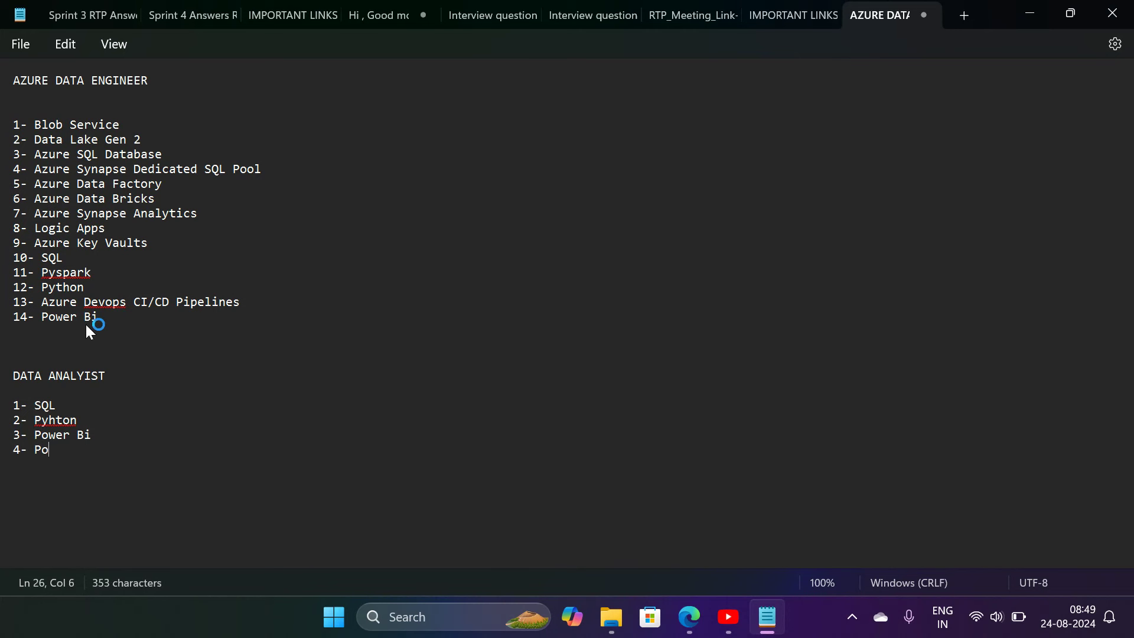
key("BackSpace")
key("BackSpace")
key("BackSpace")
type("wer Bi")
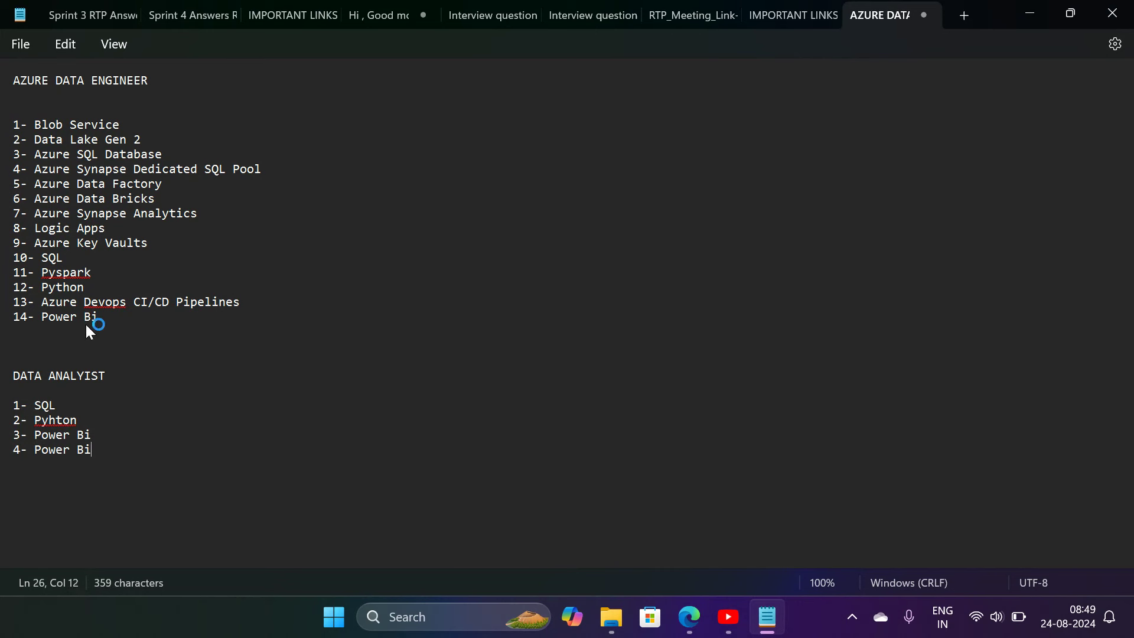
type(" Desktop")
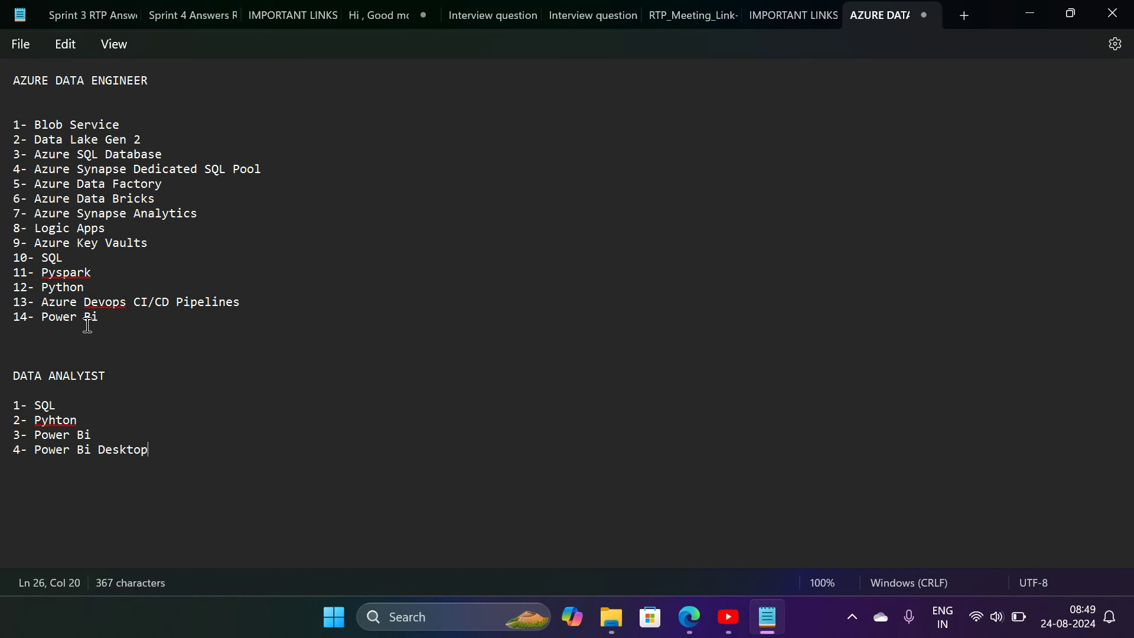
key("Return")
type("5- Power Bi ")
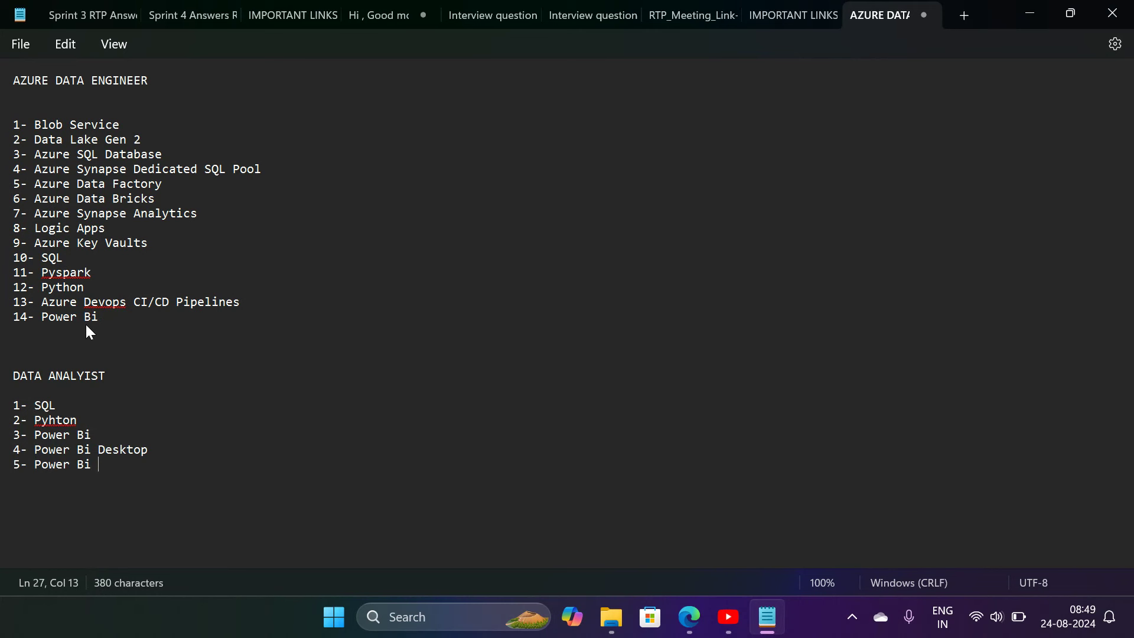
type("Online Cloud")
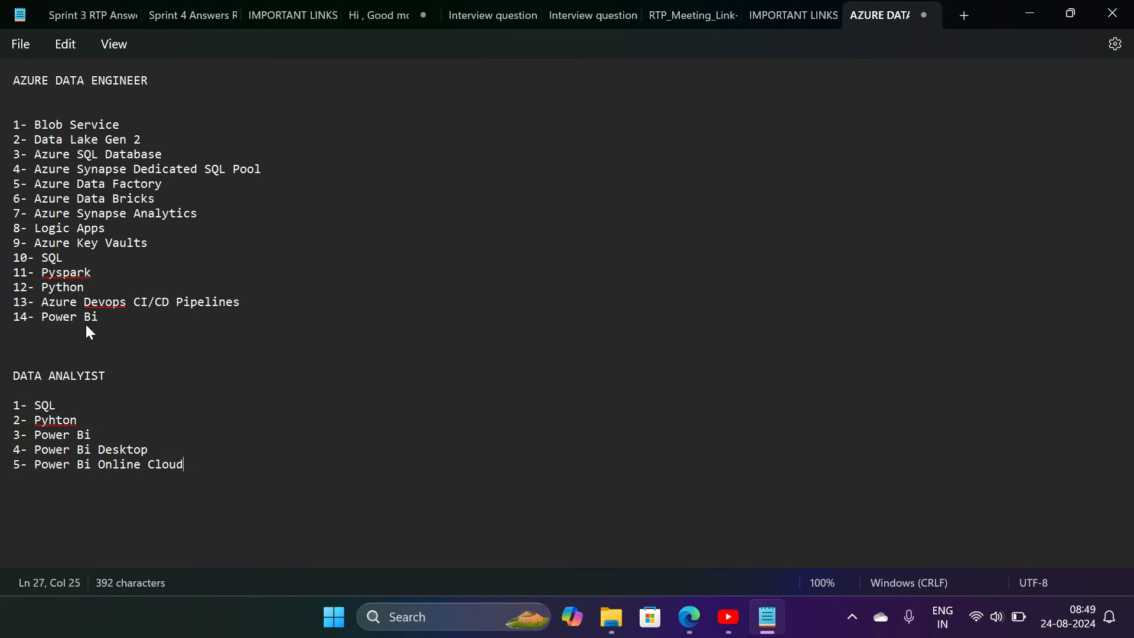
Add "6- Power Bi Report Server" and "7- Report Builder" to the DATA ANALYIST list
key("Return")
type("6- Power Bi ")
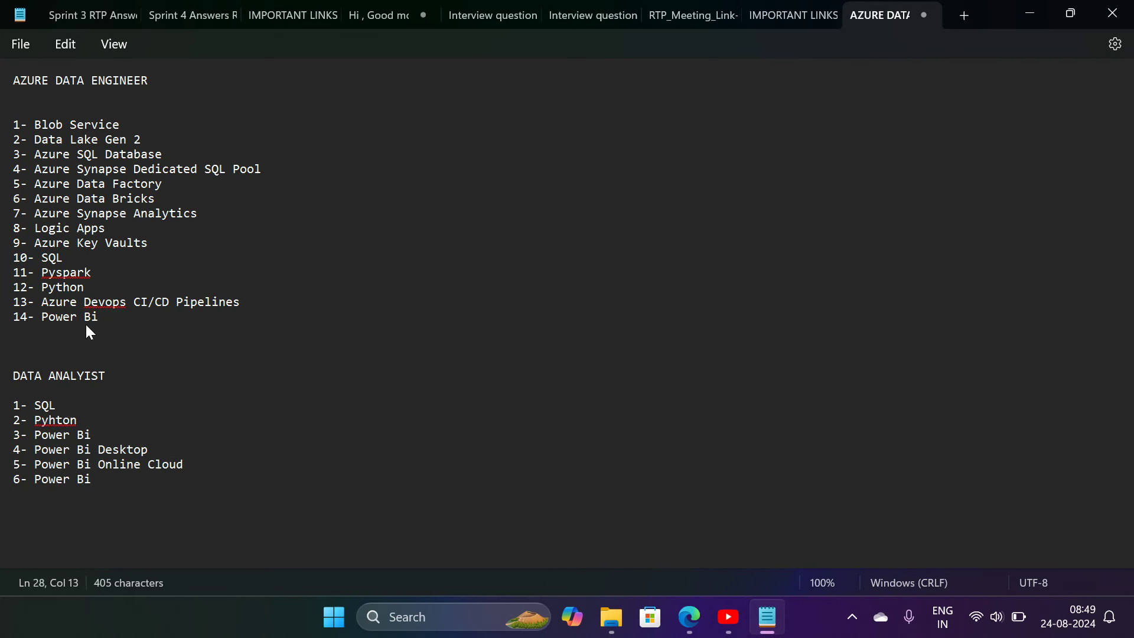
type("Report Server")
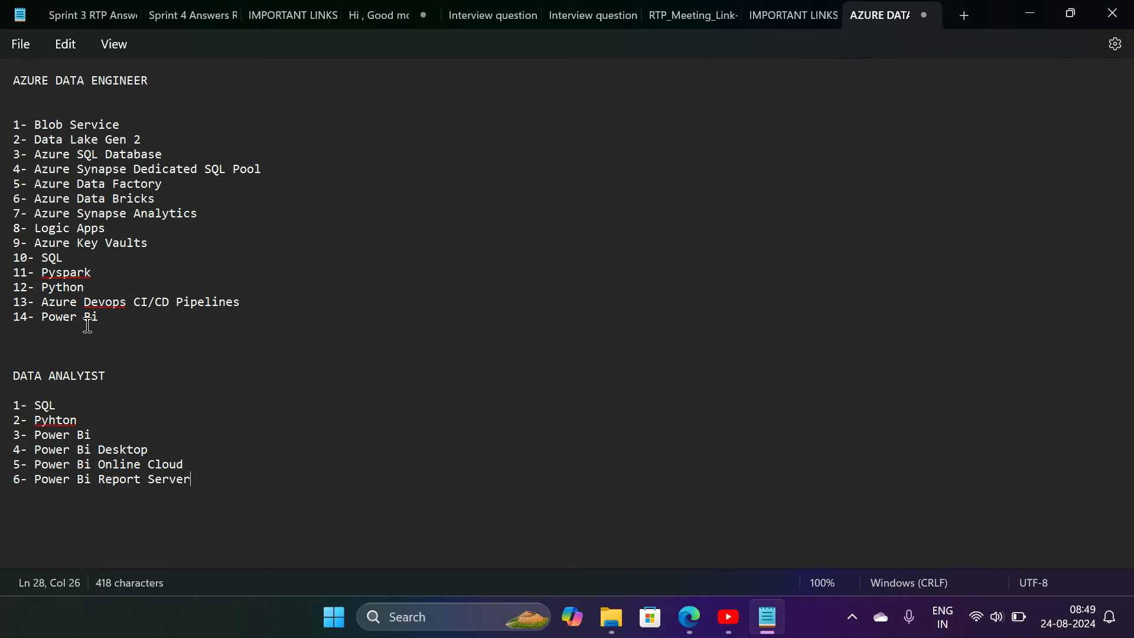
key("Return")
type("7")
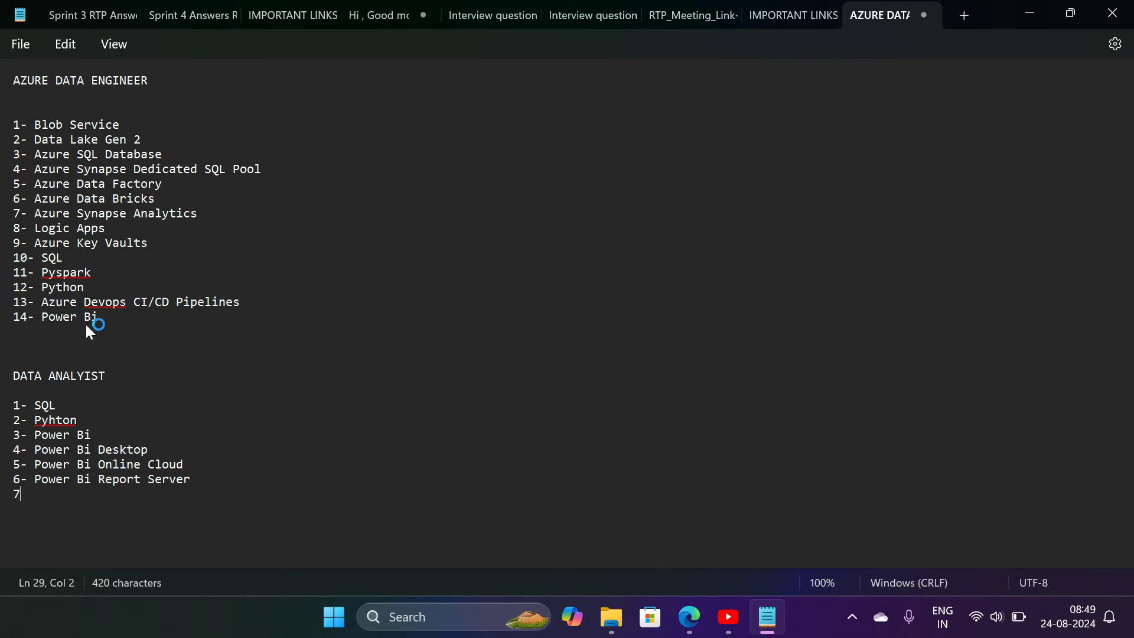
type("- Report Builder")
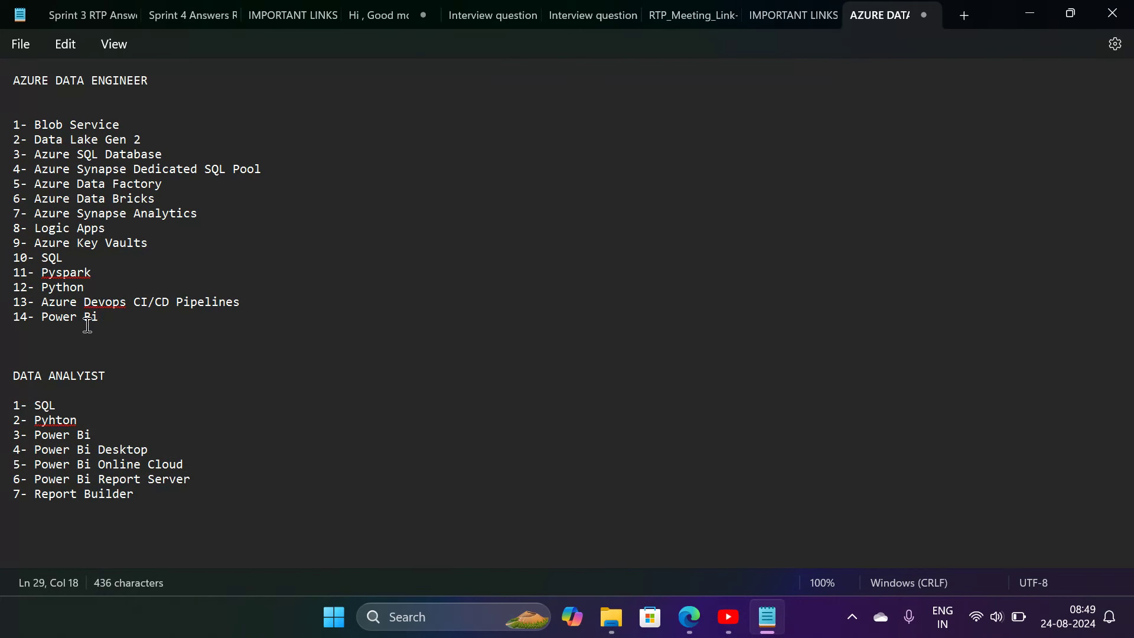
Finish the DATA ANALYIST list with "8- DAX" and "9- Power Bi Mobile App"
key("Return")
type("8-DAX")
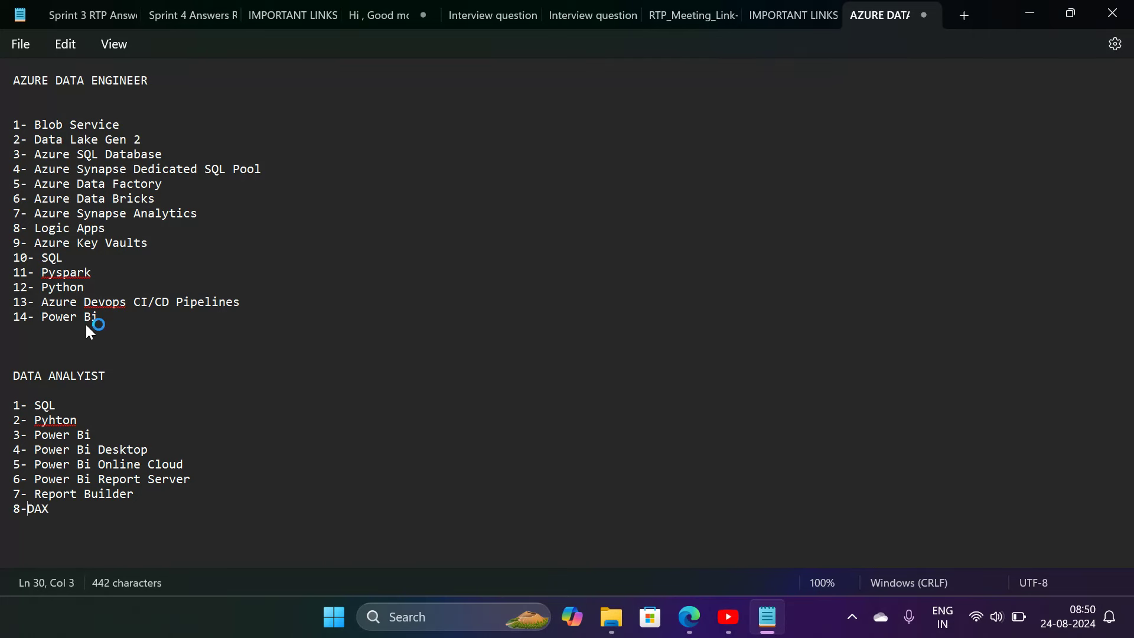
key("Right")
key("Right")
key("Right")
key("Return")
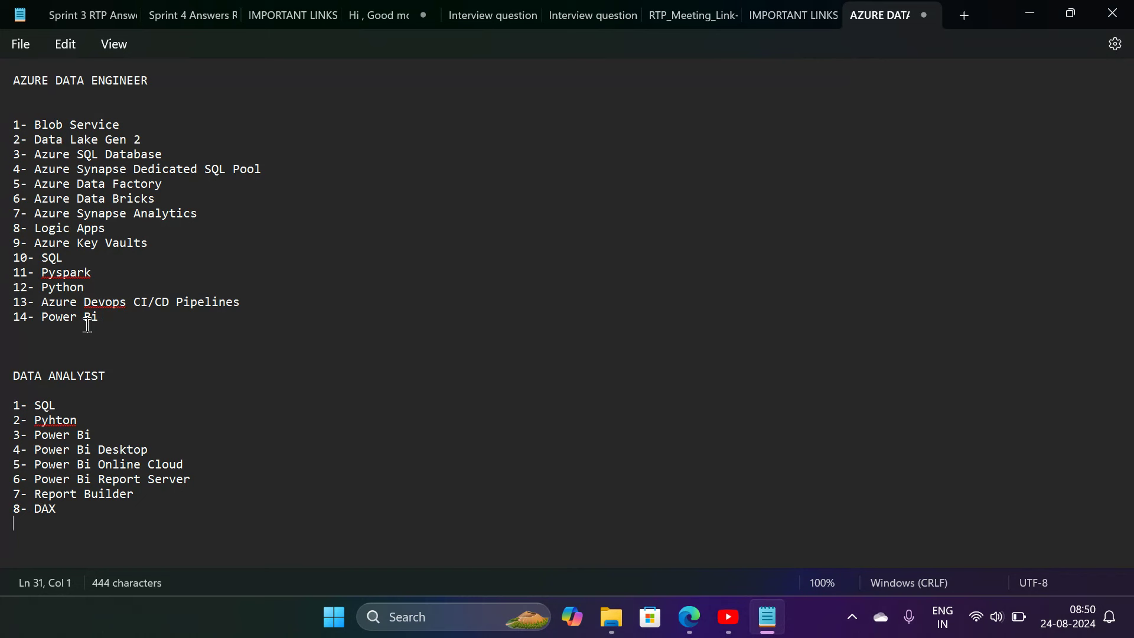
type("9- Power Bi ")
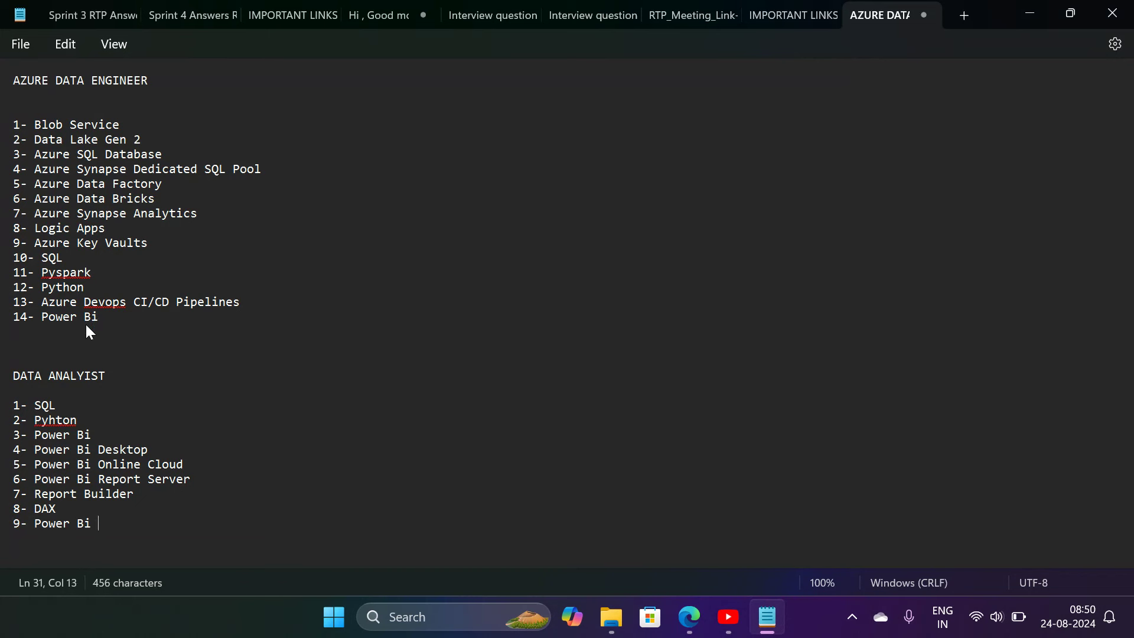
type("Mobile App")
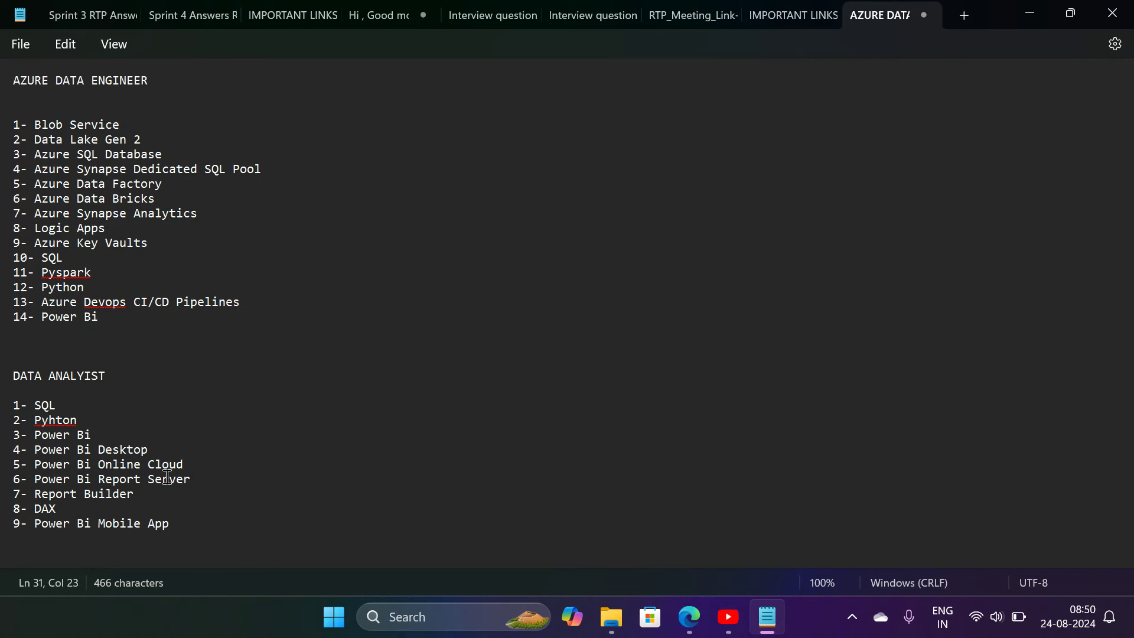
Copy the complete skills text for both roles and send it to the organizer in the GoTo Meeting chat in Edge
left_click_drag(170, 525, 7, 53)
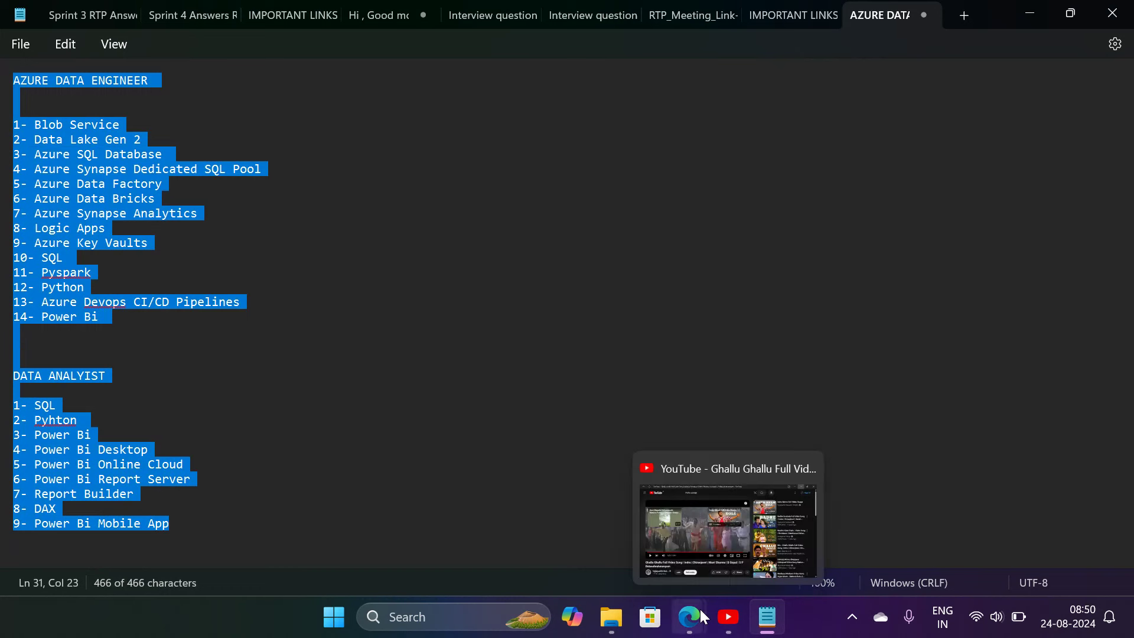
mouse_move(688, 617)
mouse_move(650, 555)
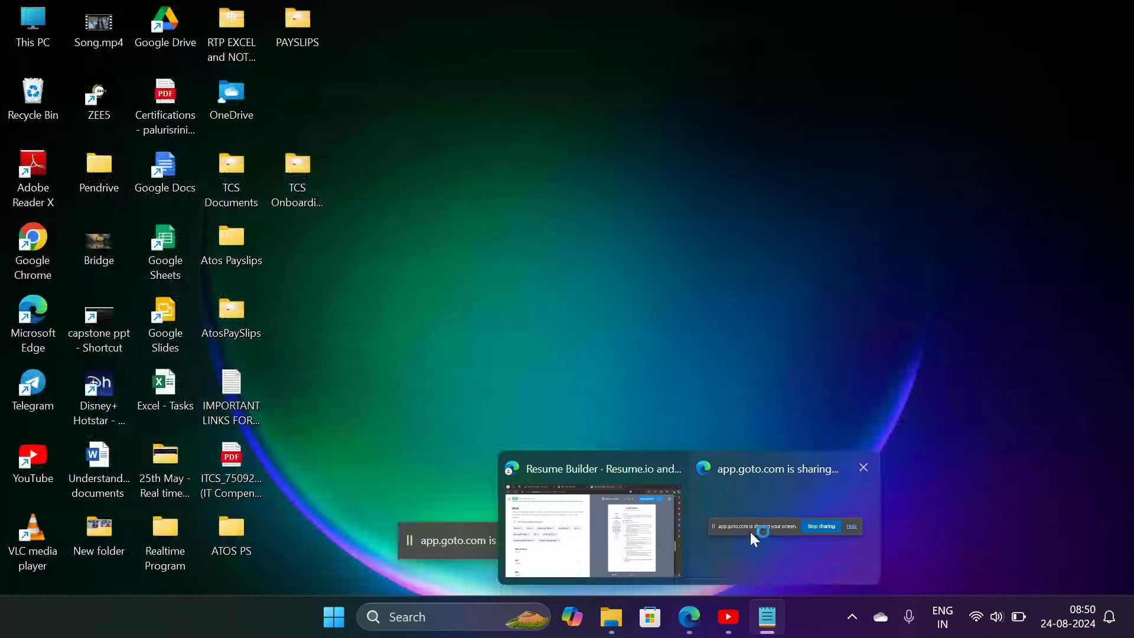
left_click(749, 529)
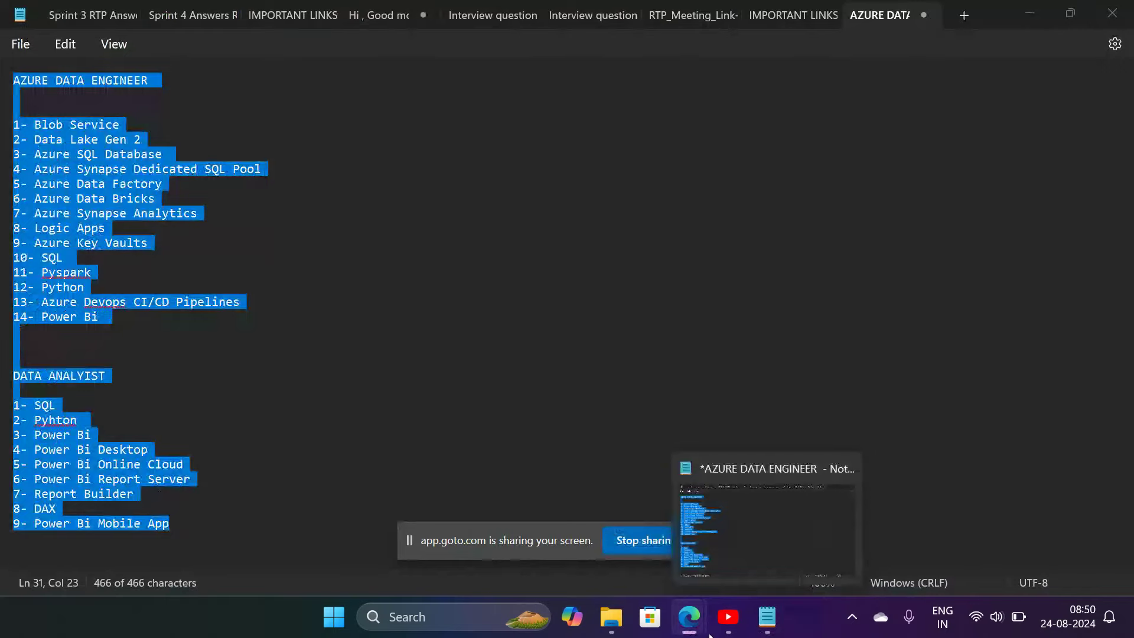
mouse_move(688, 620)
left_click(619, 542)
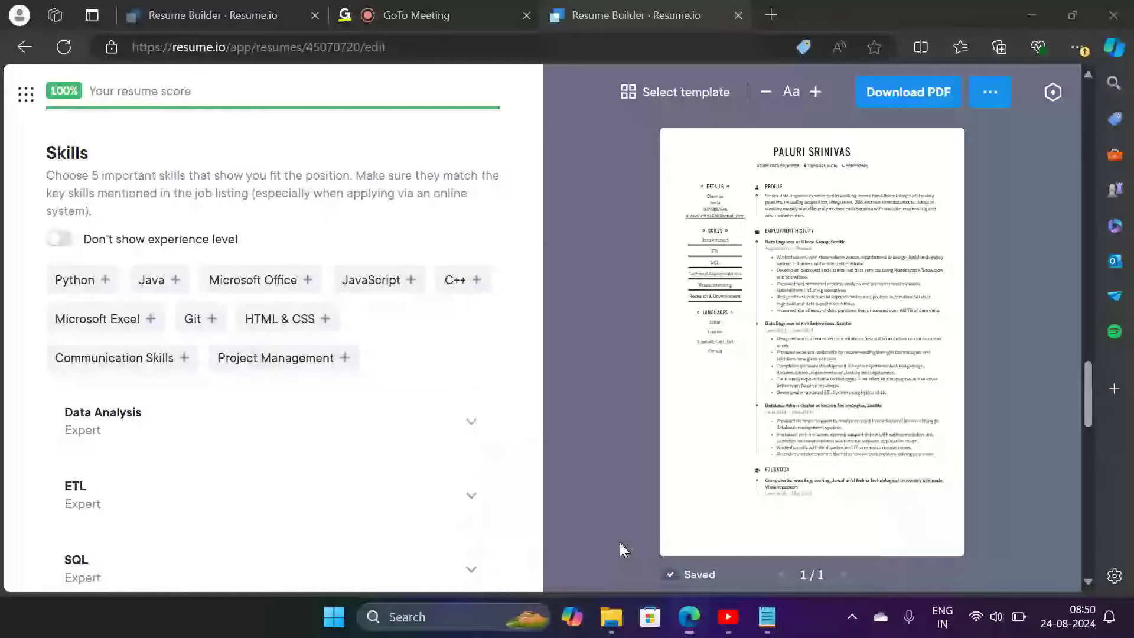
left_click(425, 13)
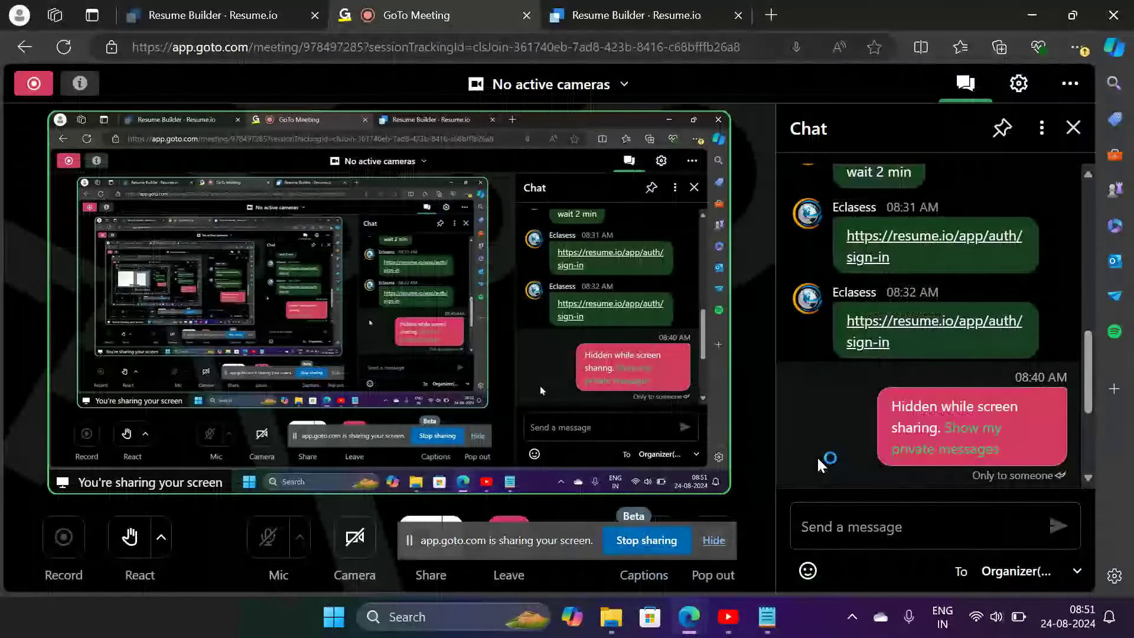
left_click(835, 519)
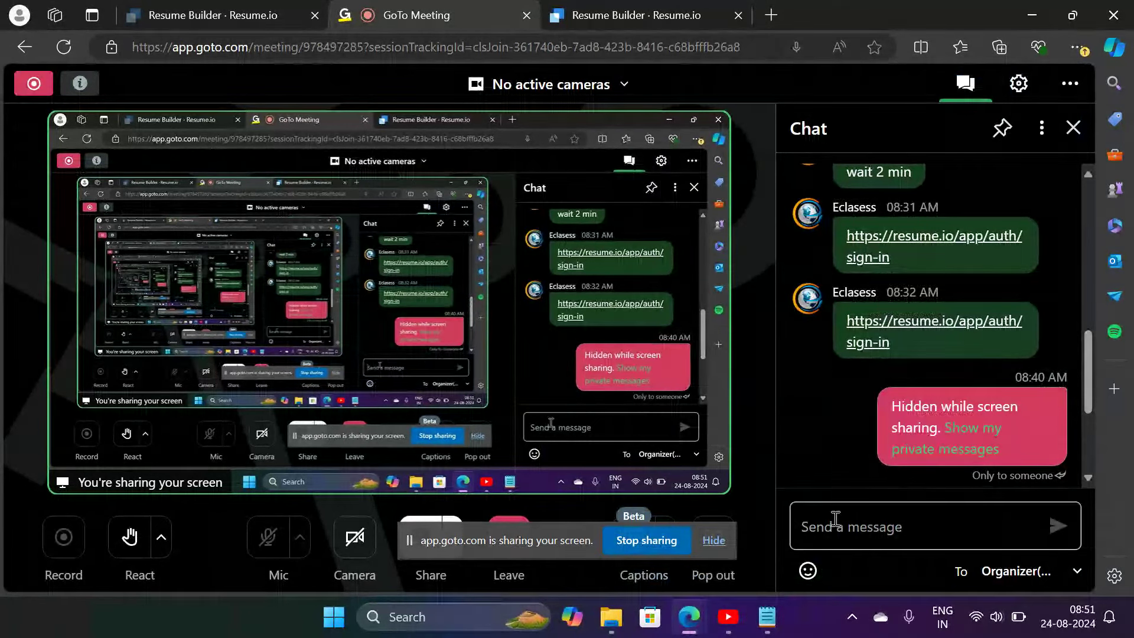
type("1- SQL 2- Pyhton 3- Power Bi 4- Power Bi Desktop 5- Power Bi Online Cloud 6- Power Bi Report Server 7- Report Builder 8- DAX 9- Power Bi Mobile App")
left_click(1056, 446)
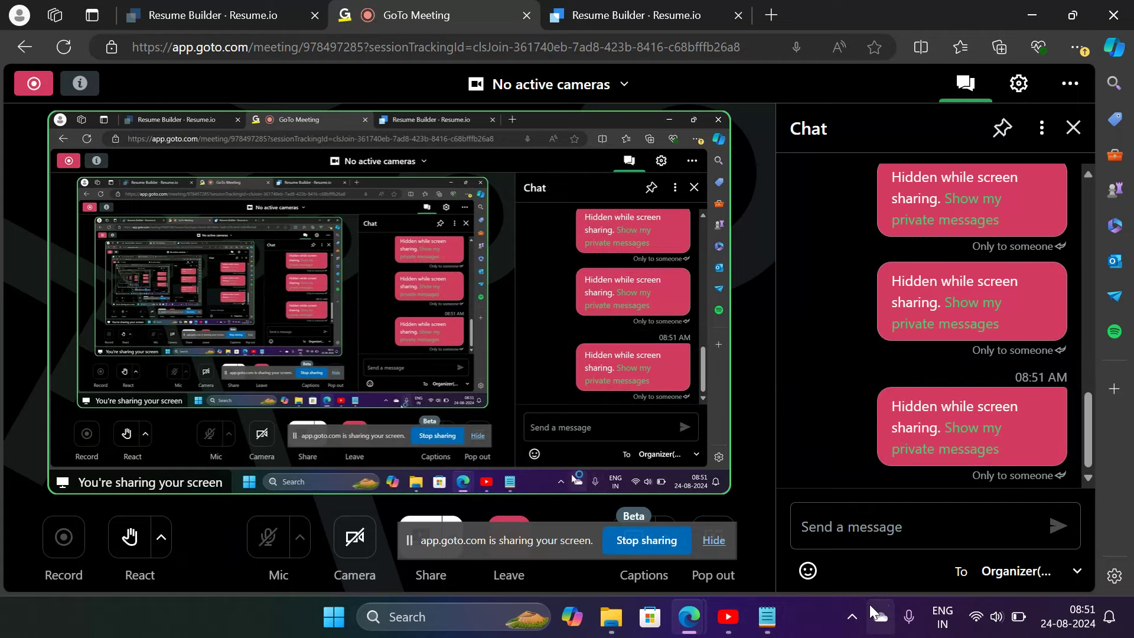
Return to the resume's Skills section in Resume.io and hide the screen-sharing notice
left_click(596, 15)
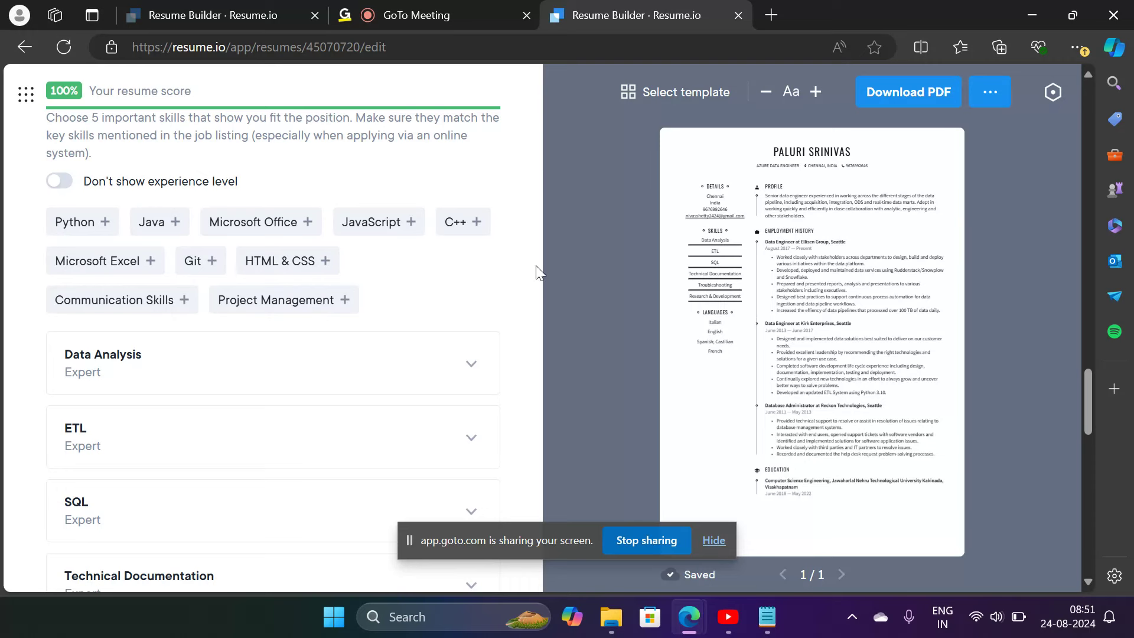
scroll(536, 265, "down", 1)
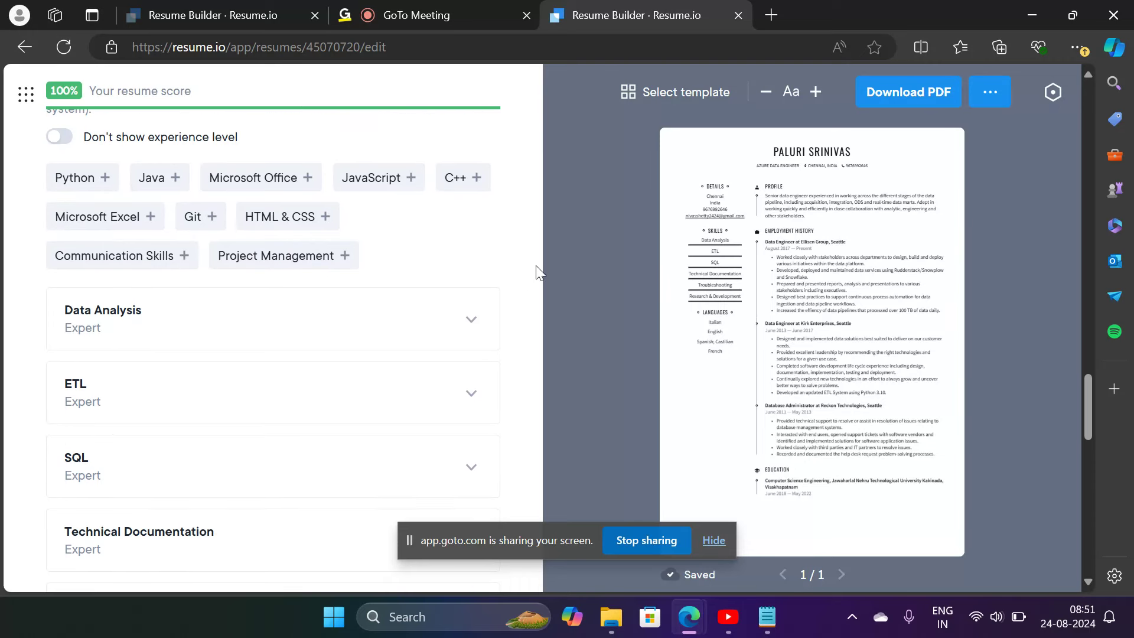
left_click(713, 539)
scroll(578, 413, "up", 1)
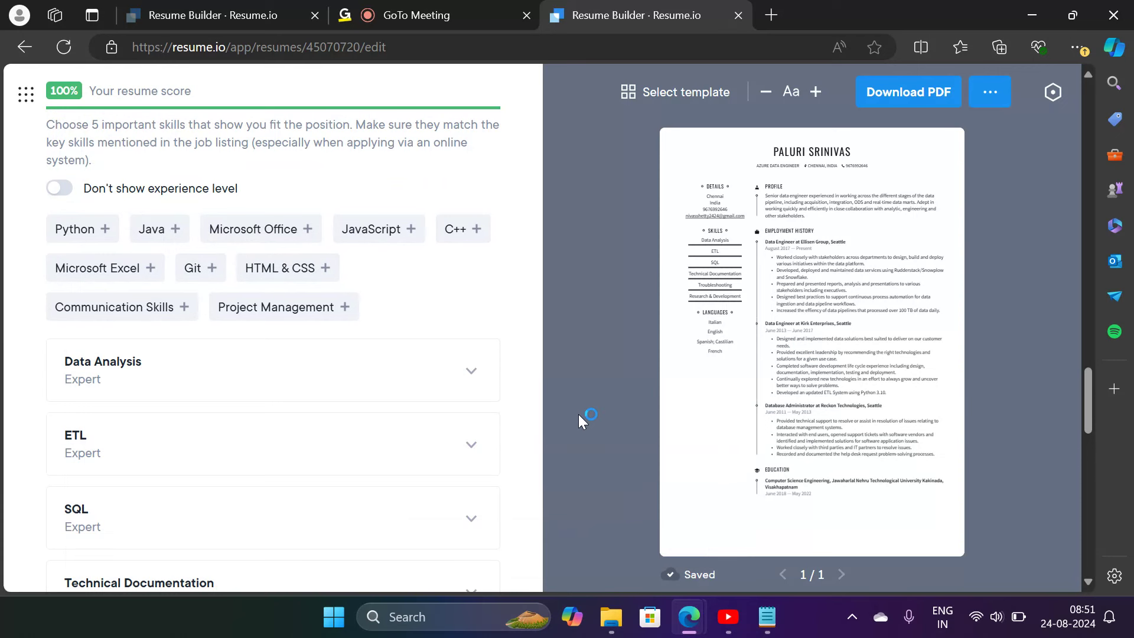
scroll(578, 413, "down", 1)
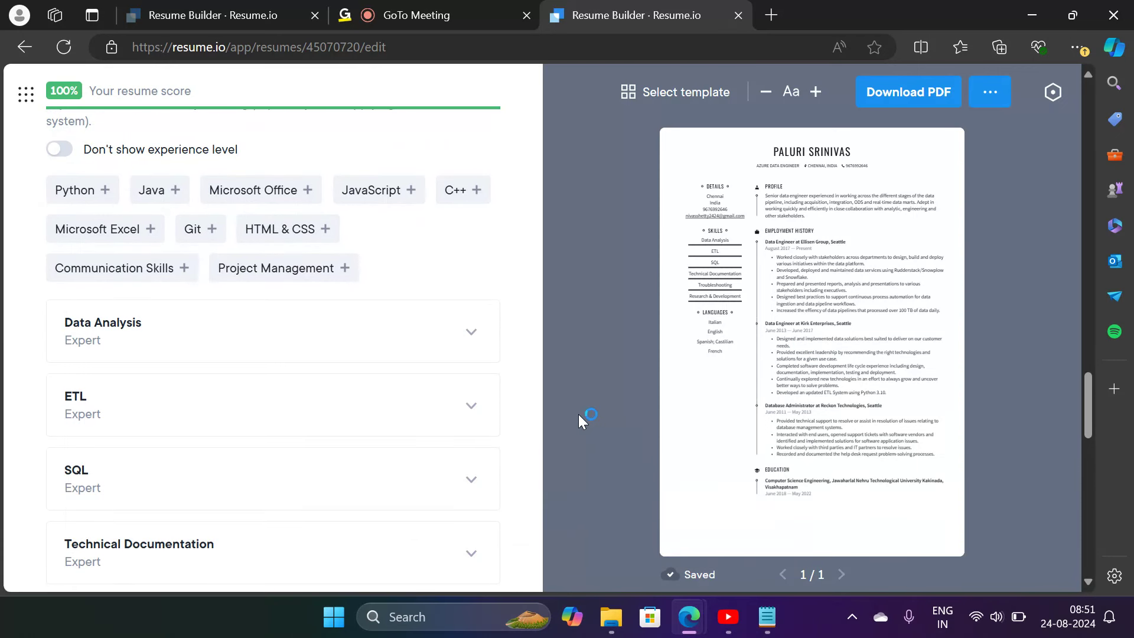
Expand the Data Analysis skill entry and clear its skill name
left_click(471, 331)
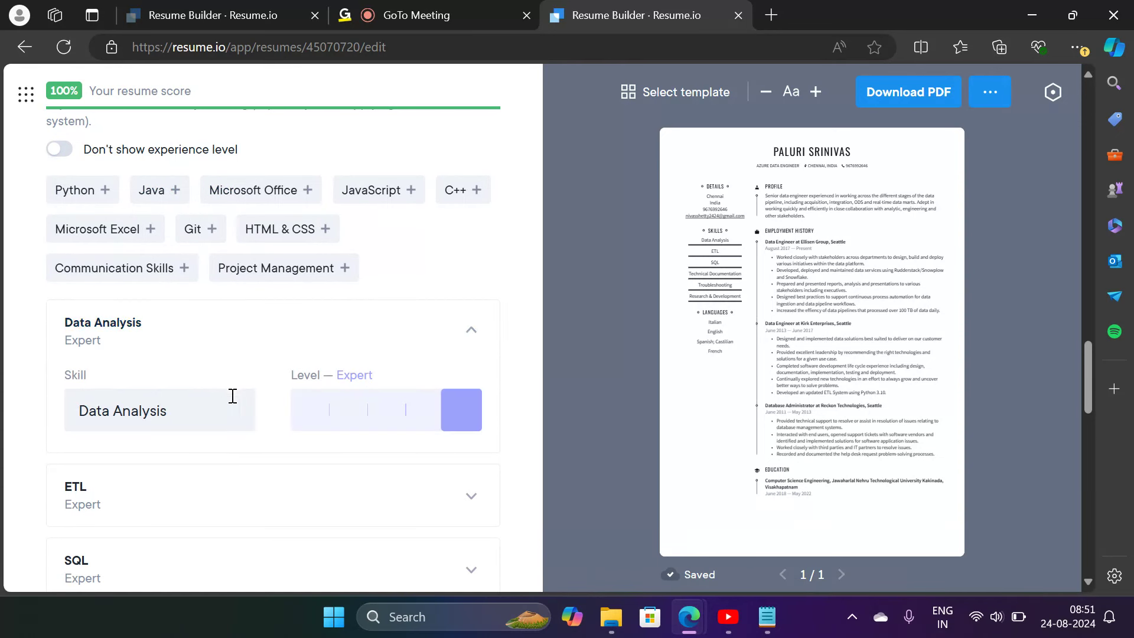
left_click(200, 416)
key("BackSpace")
key("BackSpace")
key("BackSpace")
key("BackSpace")
key("BackSpace")
key("BackSpace")
key("BackSpace")
key("BackSpace")
key("BackSpace")
key("BackSpace")
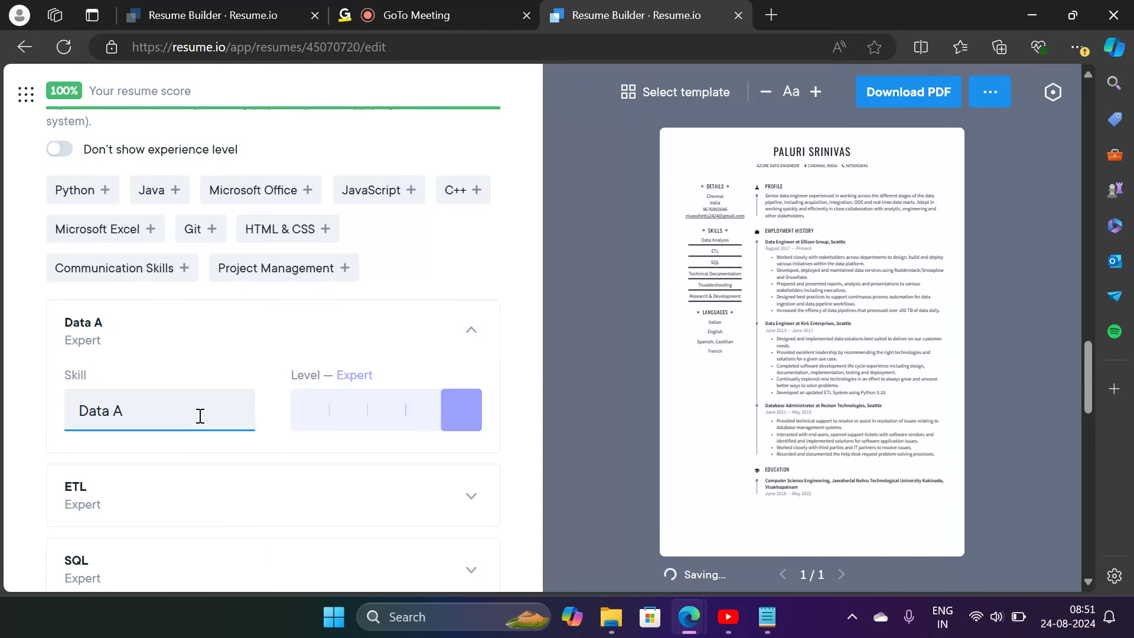
key("BackSpace")
key("BackSpace")
key("BackSpace")
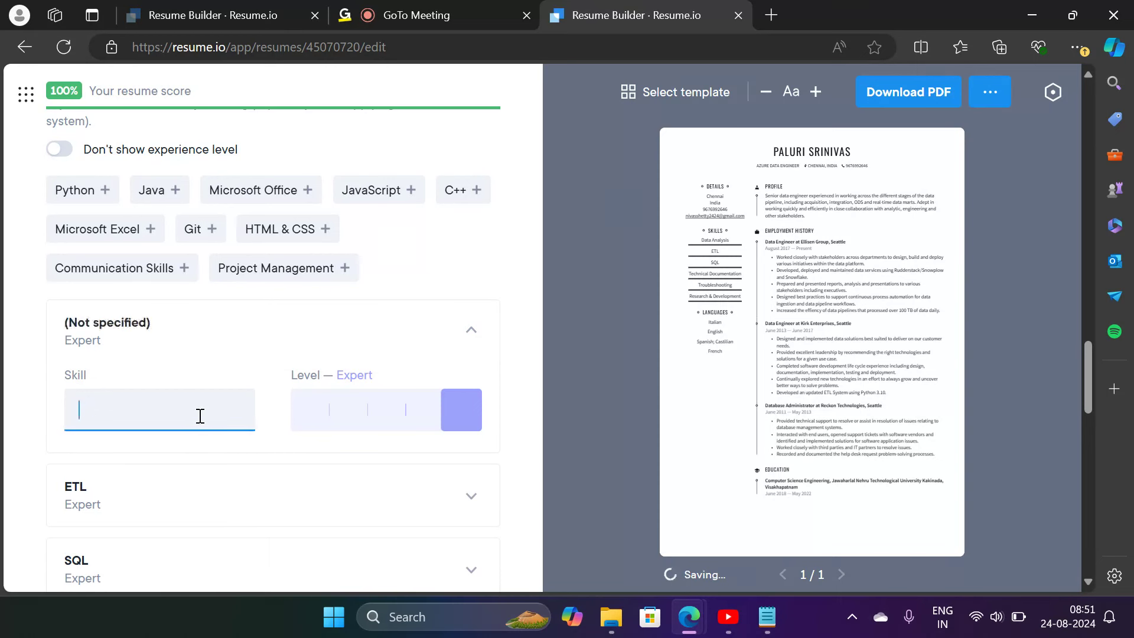
Consult the Notepad skills list, then name the emptied resume skill "Blob Service" and set its level to Experienced
mouse_move(765, 614)
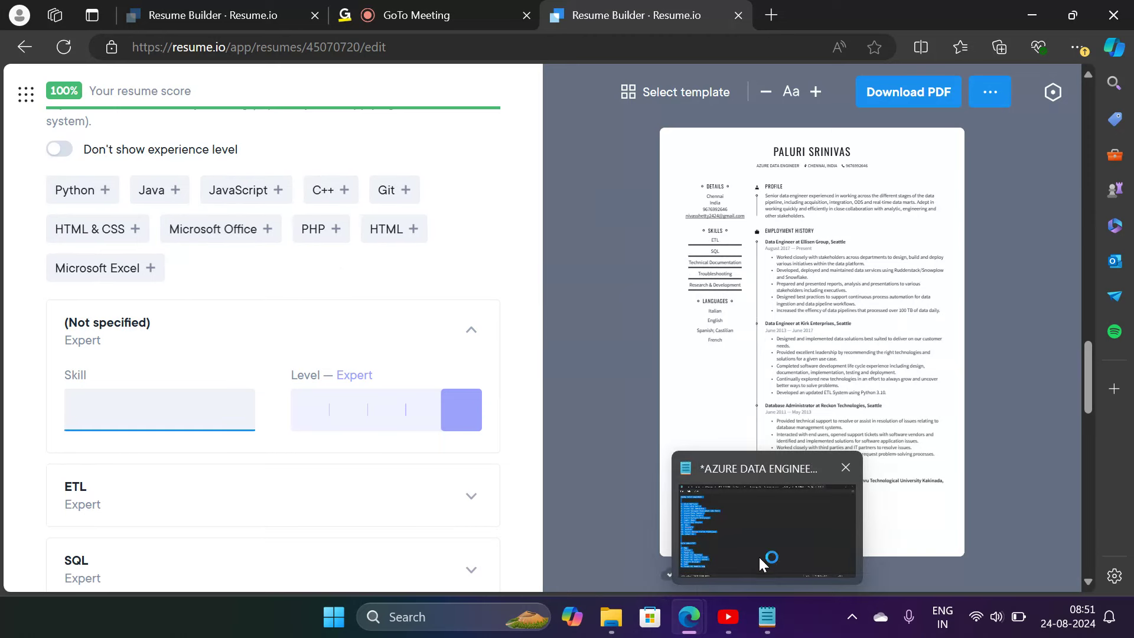
left_click(759, 559)
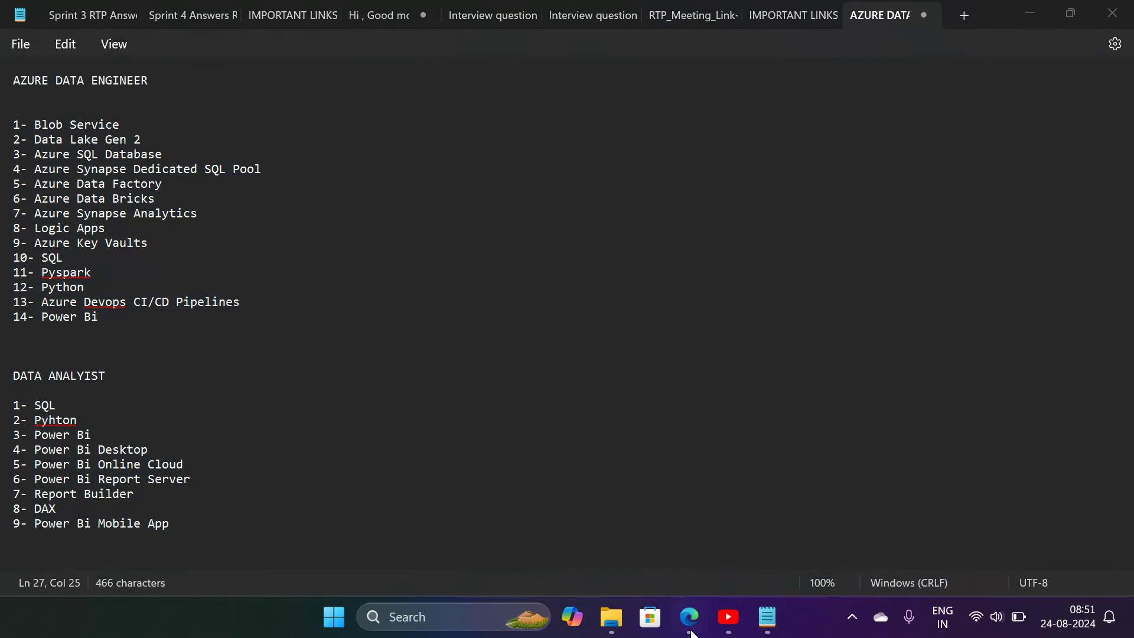
mouse_move(684, 616)
left_click(628, 576)
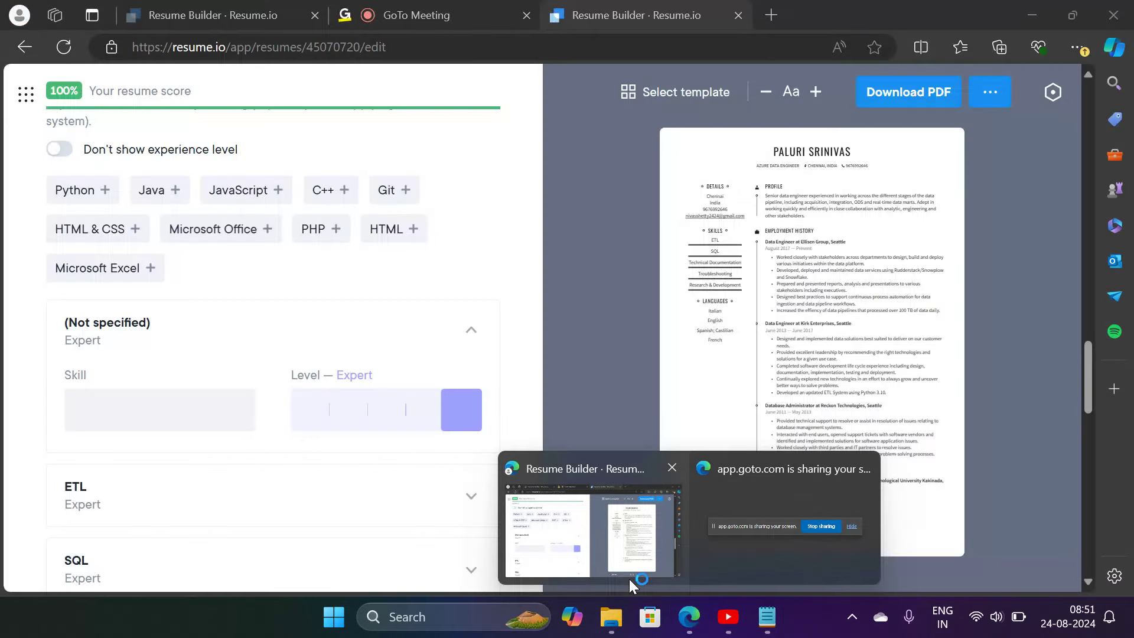
type("Blob ")
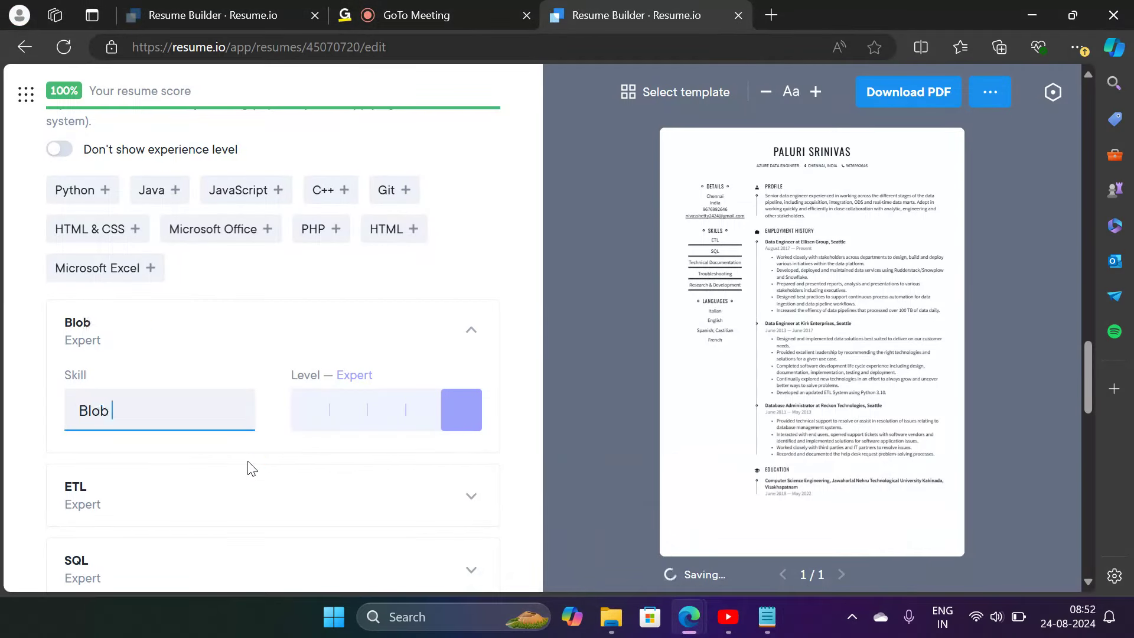
type("Service")
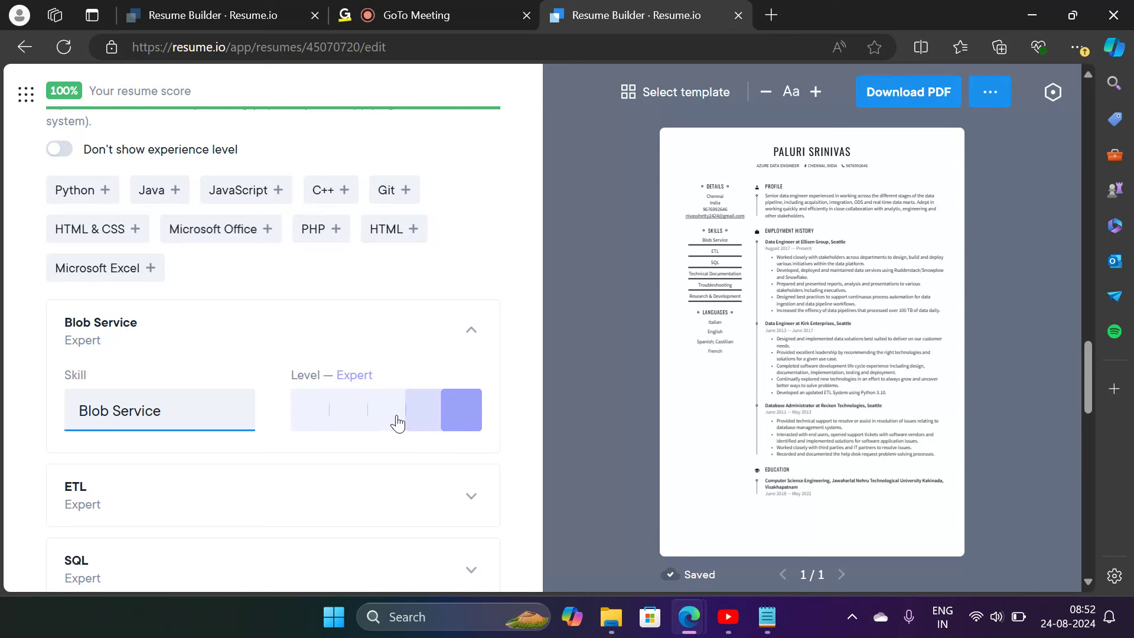
left_click(433, 403)
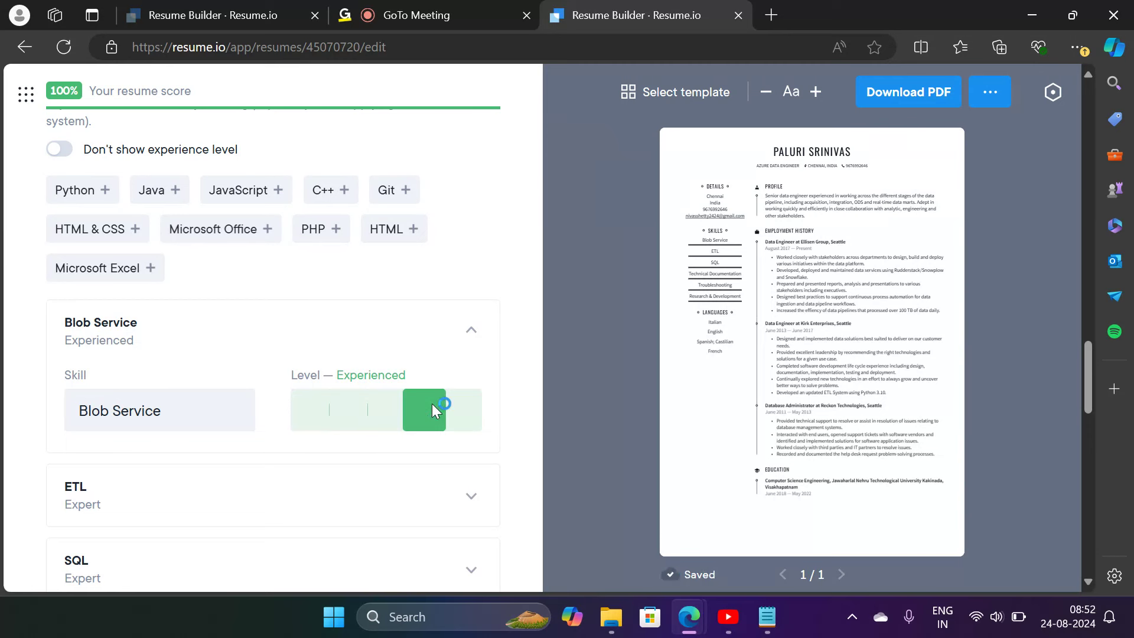
Rename the ETL skill to "Data Lake Gen 2", set its level to Experienced and collapse the entry
scroll(432, 406, "down", 3)
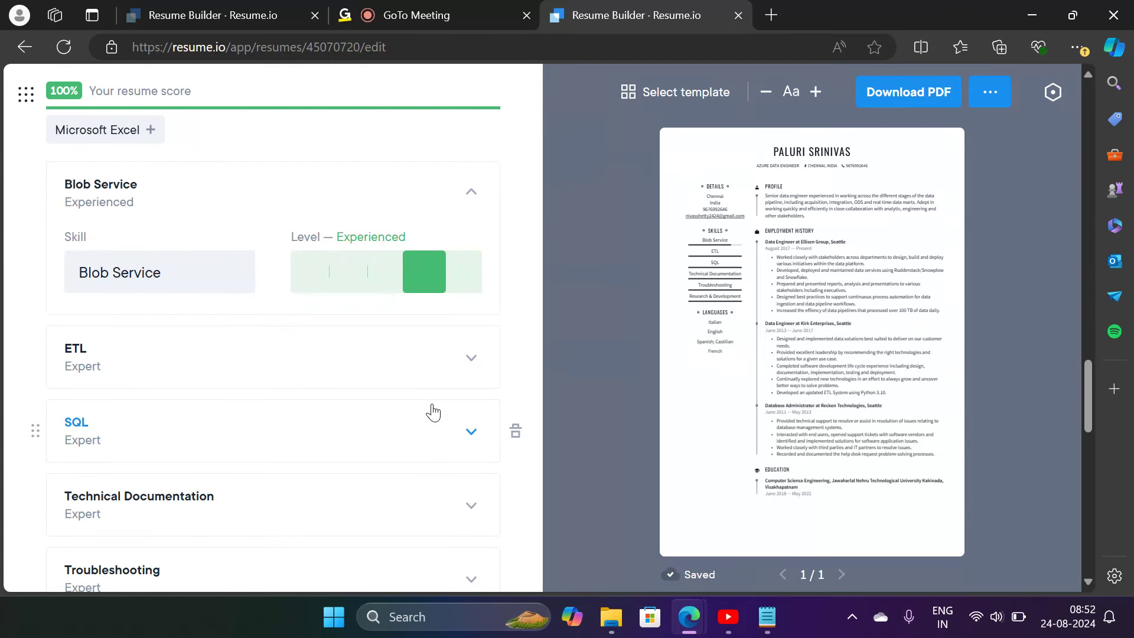
left_click(464, 366)
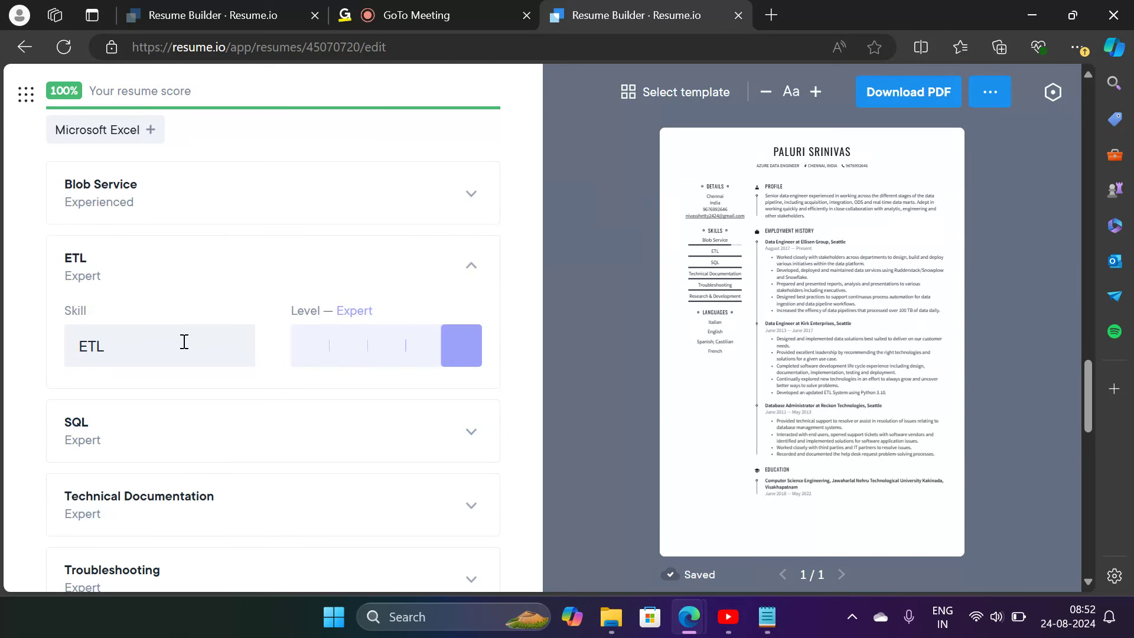
left_click(185, 341)
key("BackSpace")
key("BackSpace")
key("BackSpace")
type("Dal")
key("BackSpace")
type("ta ")
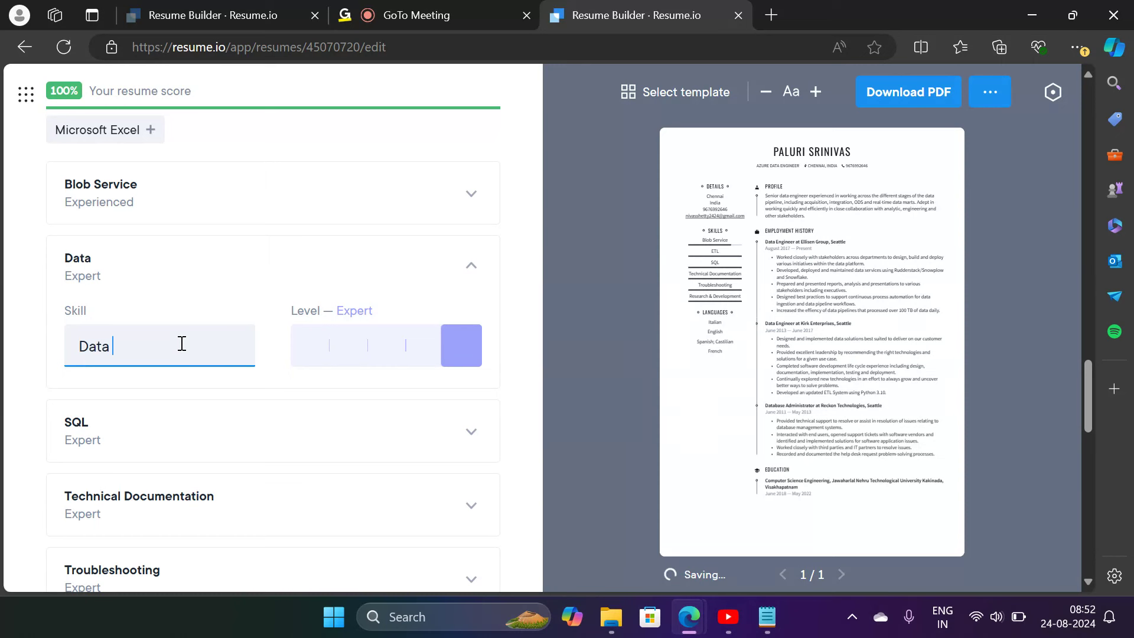
type("Lake G")
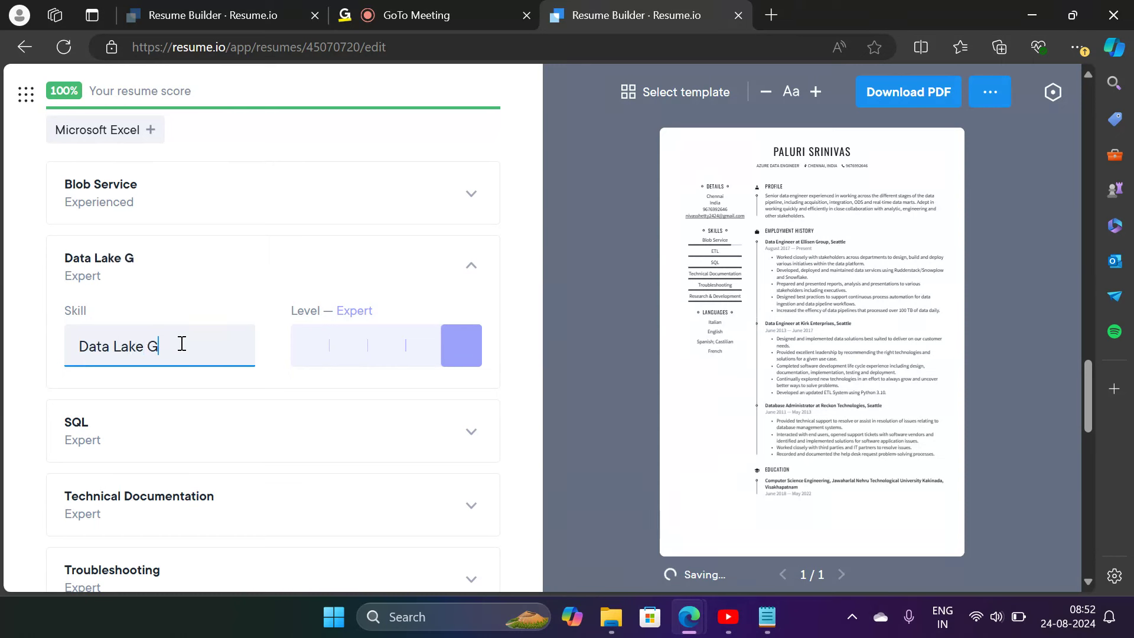
type("en 2")
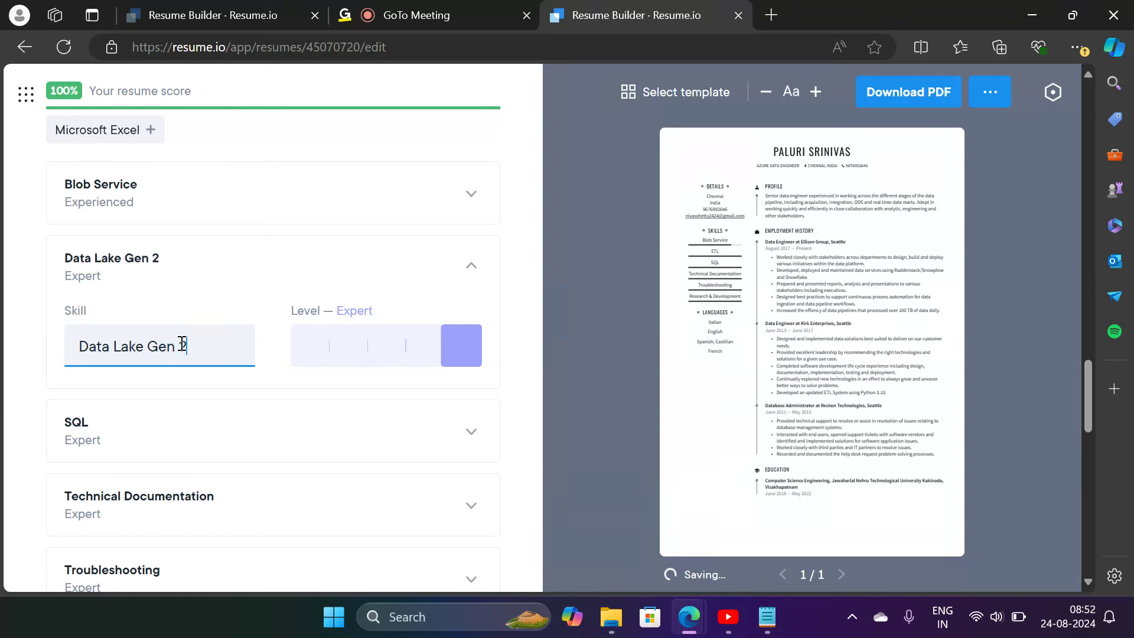
left_click(417, 360)
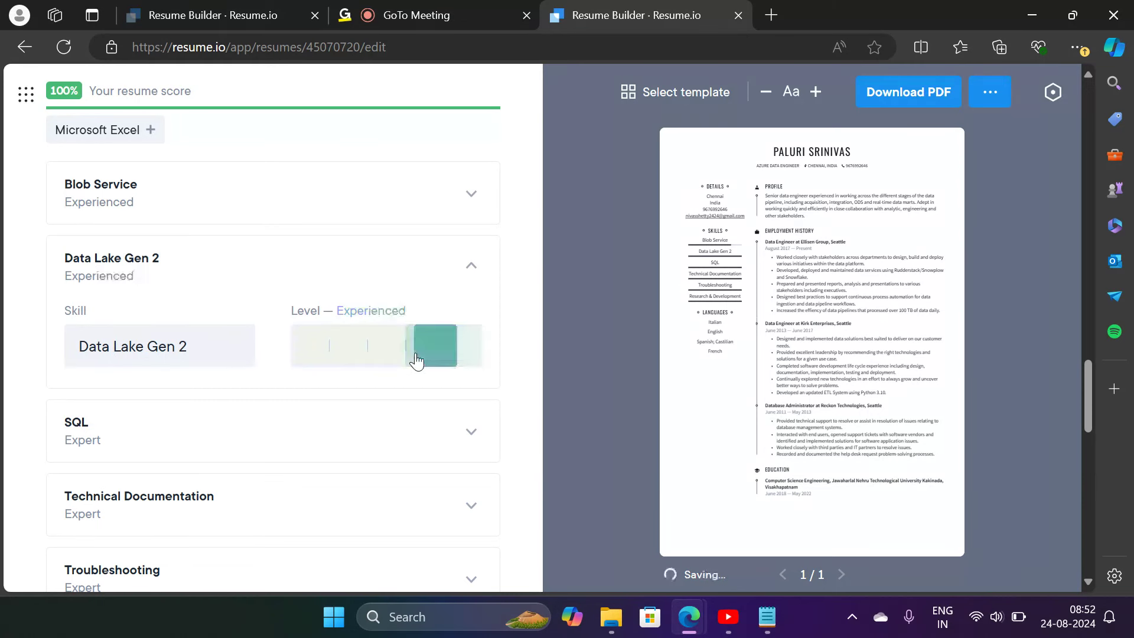
left_click(466, 271)
Expand the SQL skill entry and clear its skill name
scroll(468, 275, "down", 1)
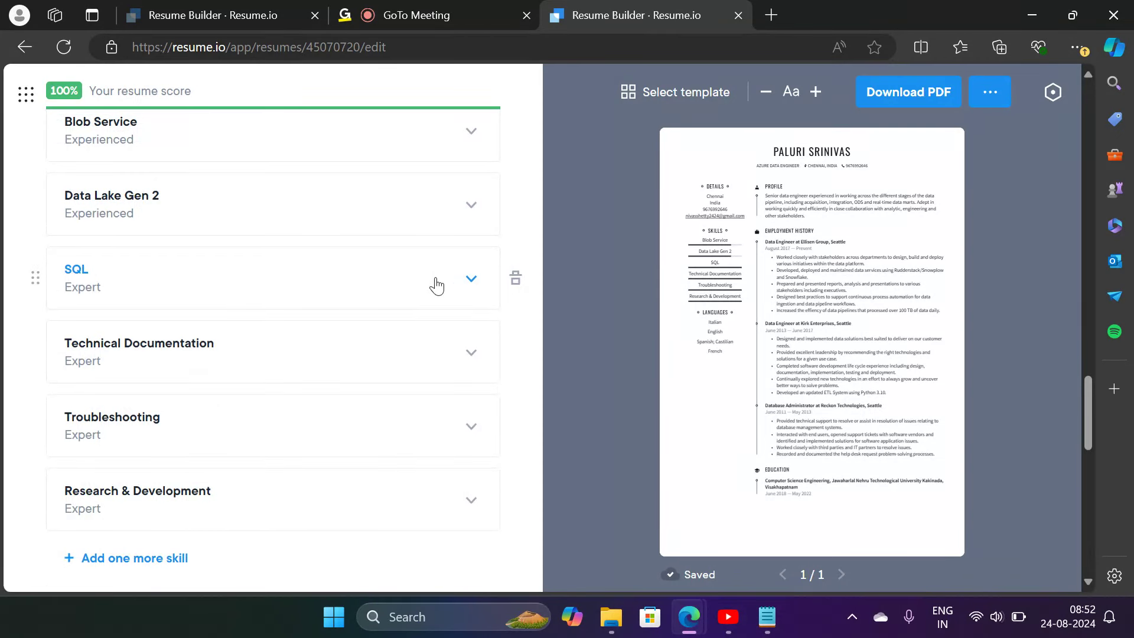
left_click(436, 286)
left_click(185, 367)
key("BackSpace")
key("BackSpace")
key("BackSpace")
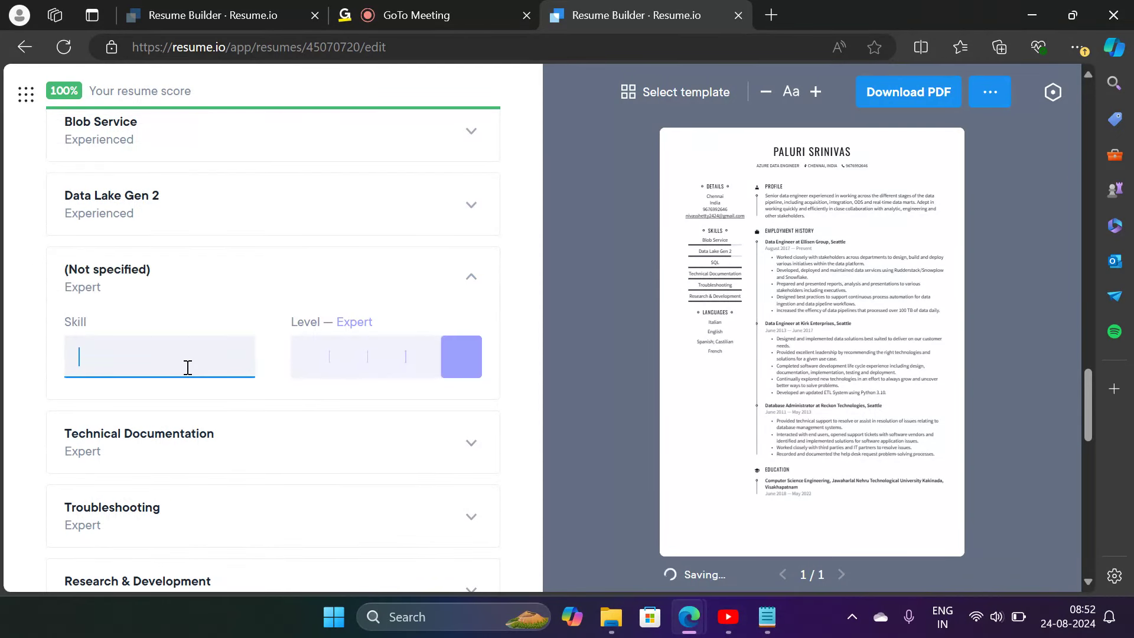
Consult the Notepad skills list, then name the emptied resume skill "Azure SQL Database" and set its level to Experienced
left_click(765, 626)
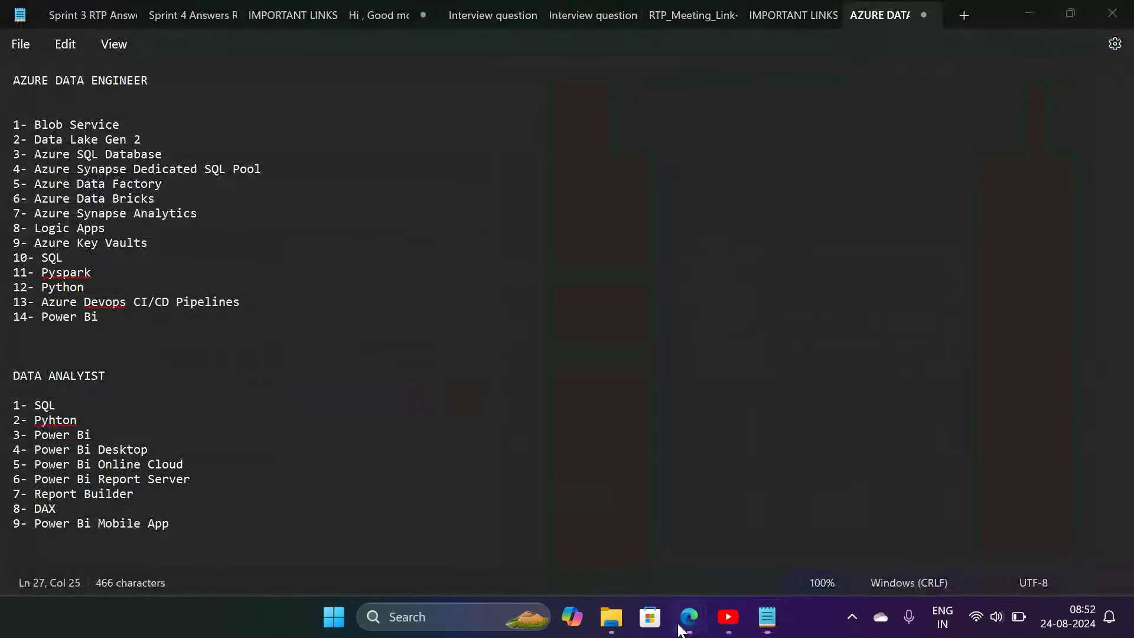
mouse_move(688, 618)
left_click(624, 558)
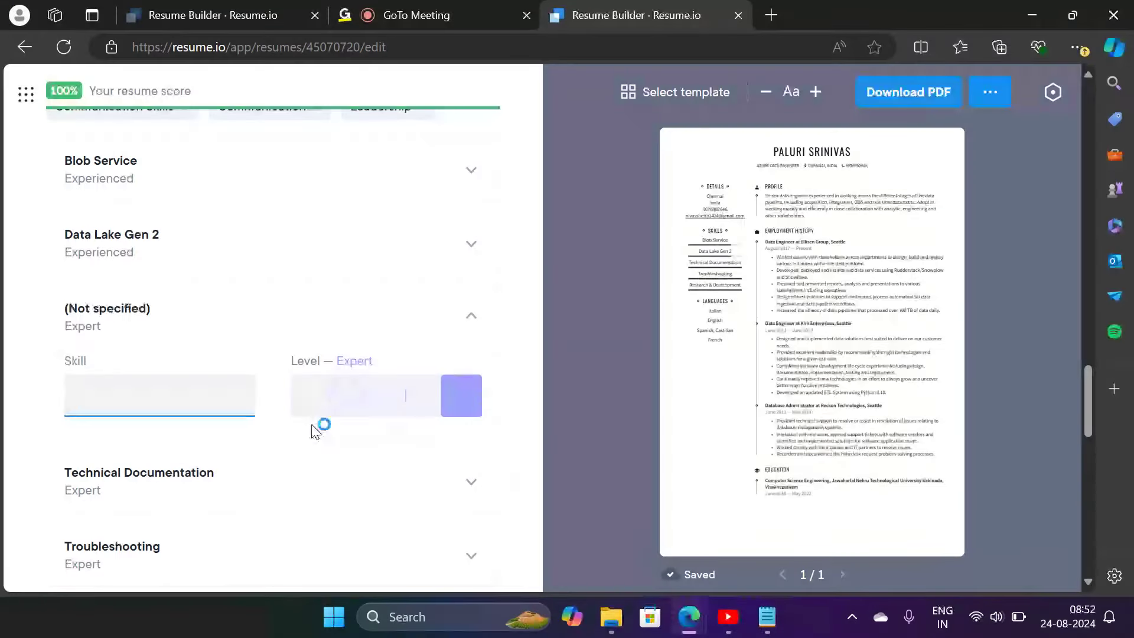
type("Azure Sql")
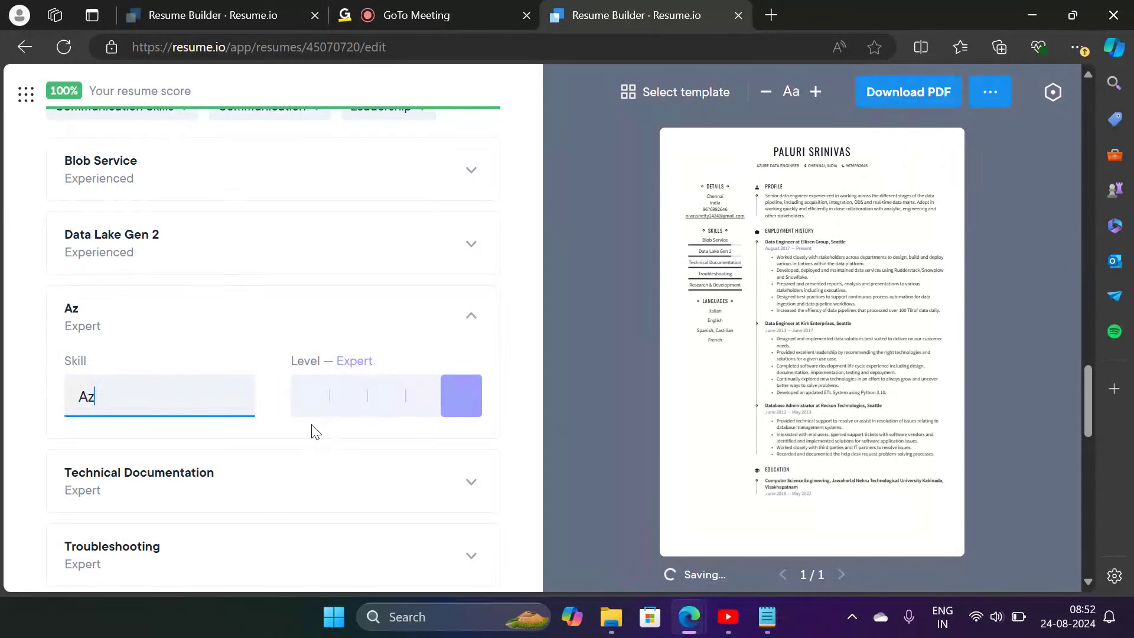
key("BackSpace")
key("BackSpace")
key("BackSpace")
type("QL Data")
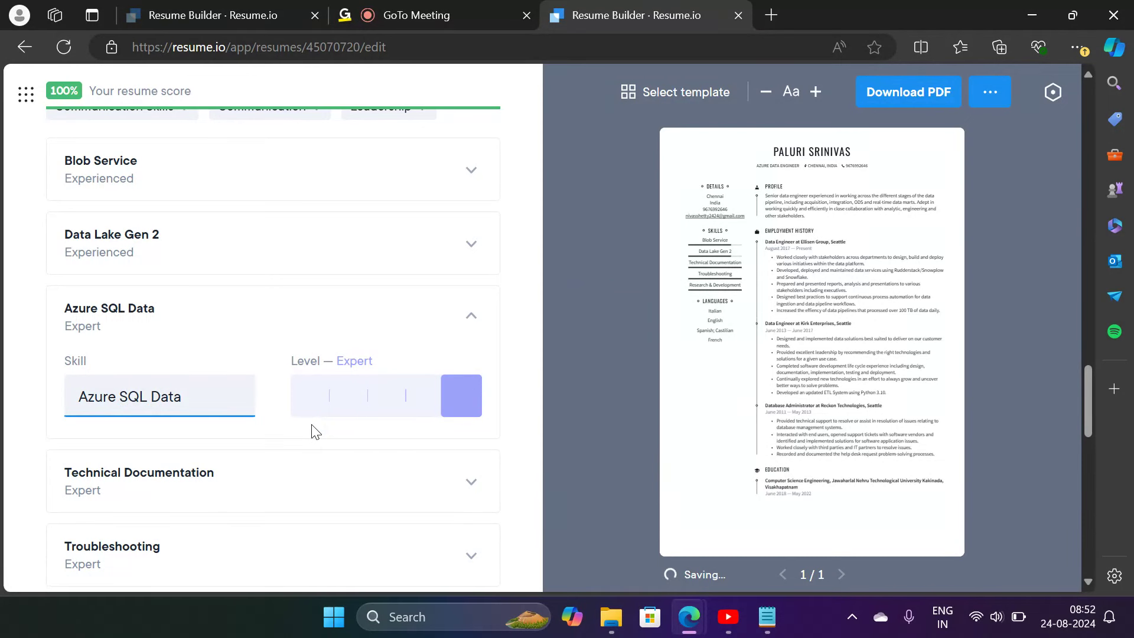
type("base")
left_click(430, 398)
Expand the Technical Documentation skill entry and clear its skill name
scroll(431, 401, "down", 2)
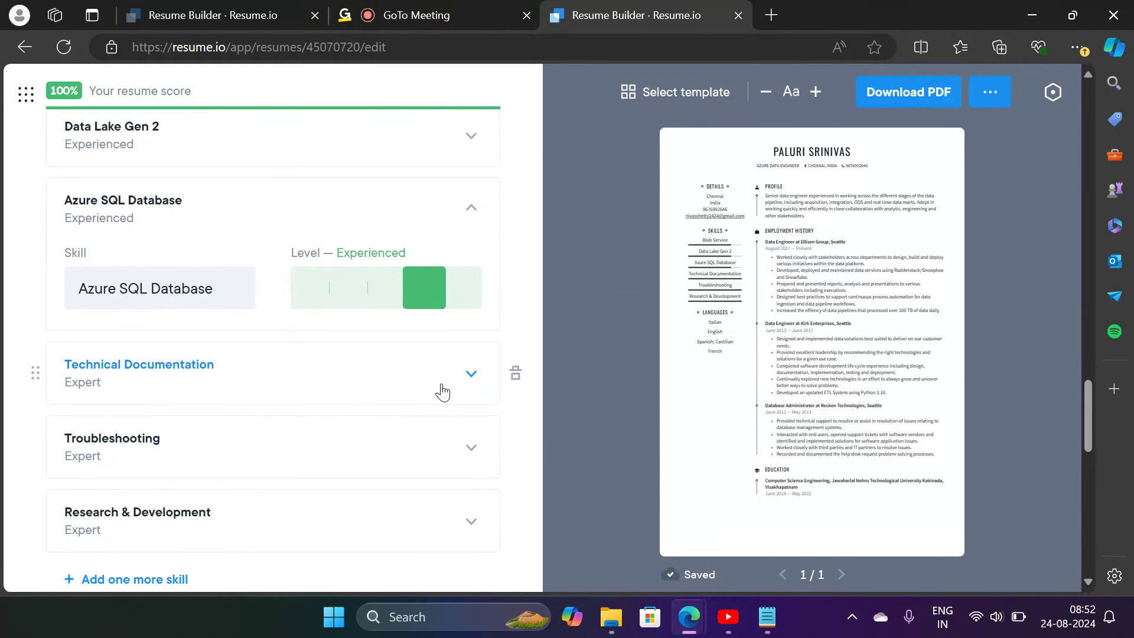
left_click(442, 391)
left_click(238, 358)
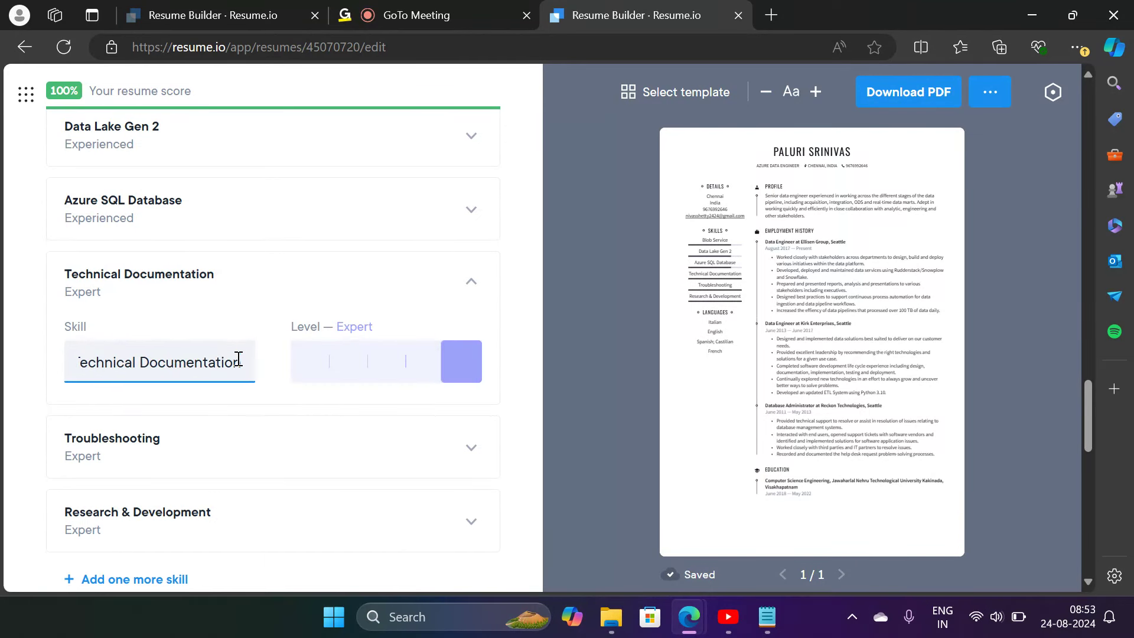
key("BackSpace")
key("ctrl+a")
key("BackSpace")
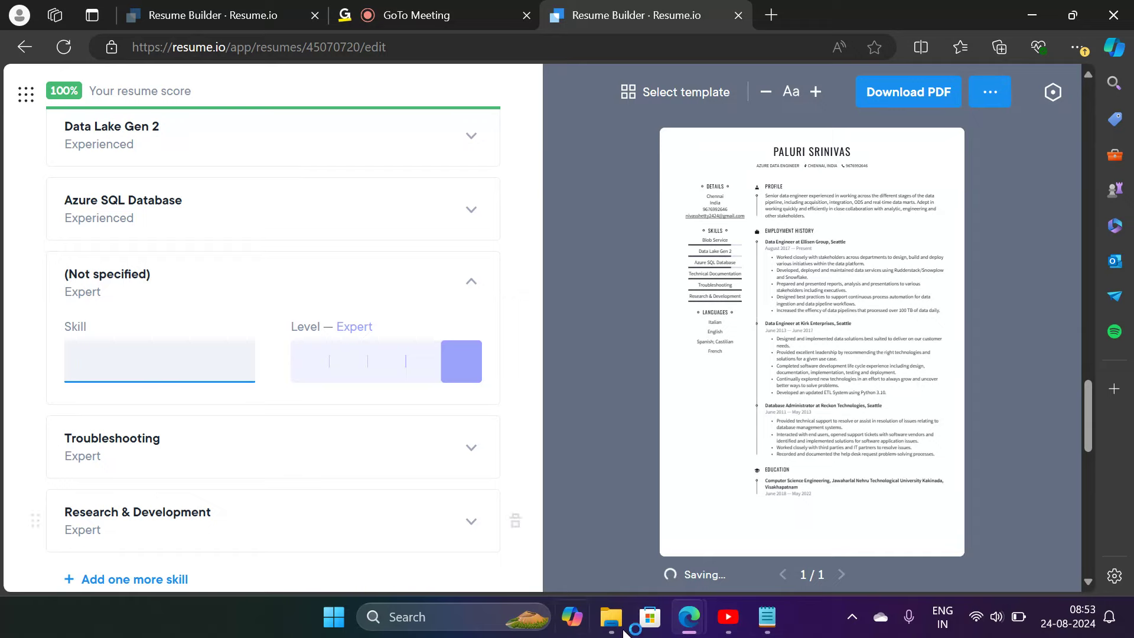
Consult the Notepad skills list, then name the emptied resume skill "Azure Synapse Dedicated SQL Pool" and set its level to Experienced
left_click(768, 620)
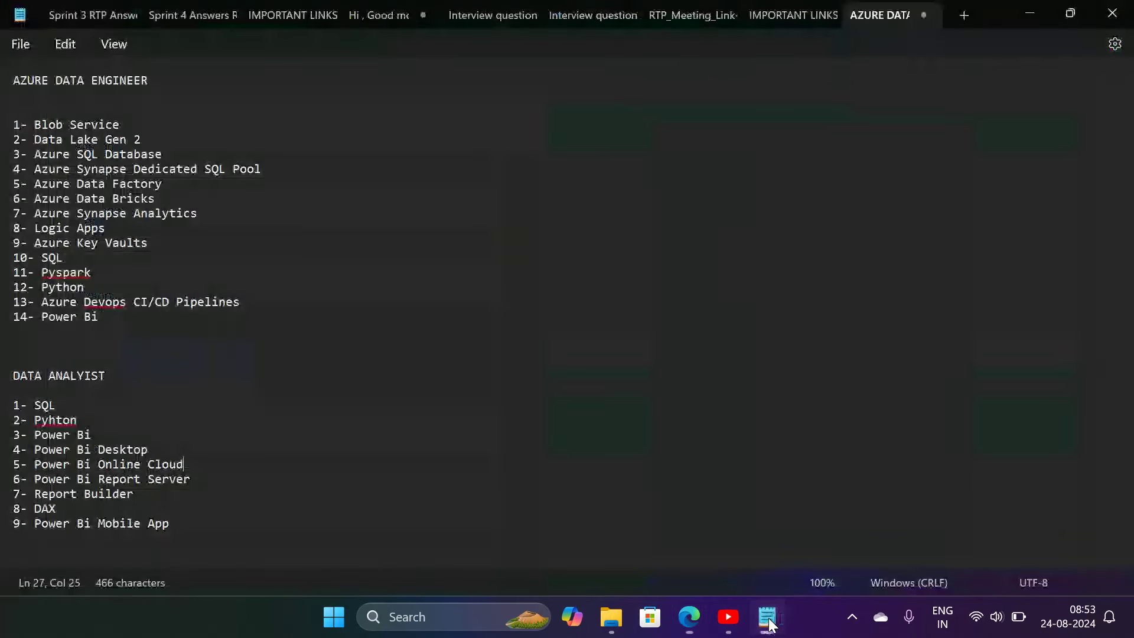
left_click(690, 620)
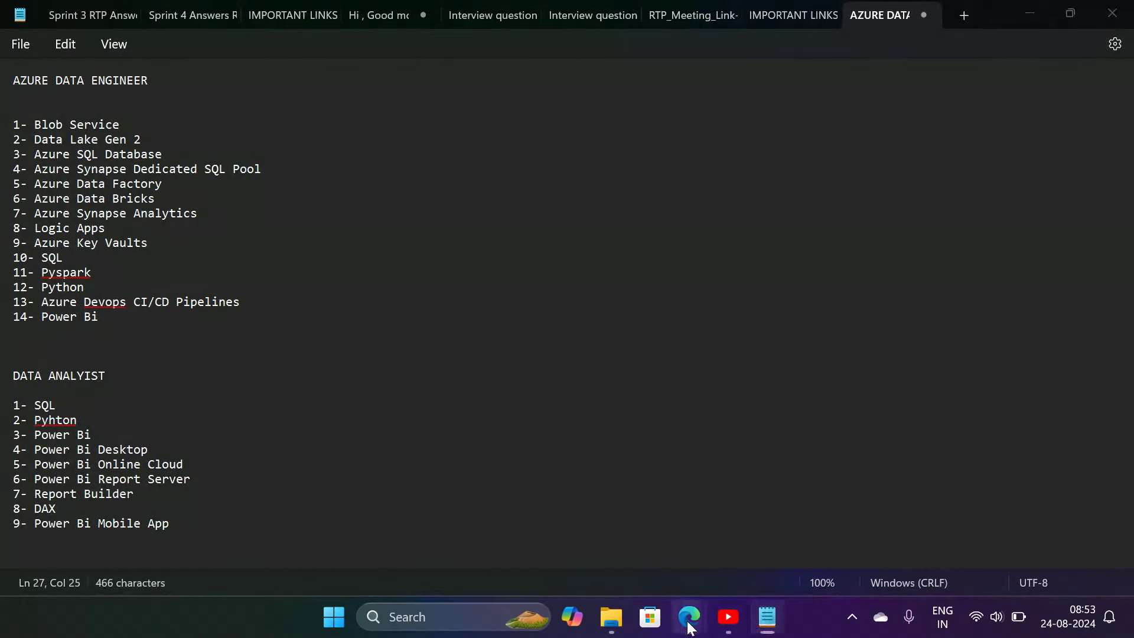
left_click(563, 511)
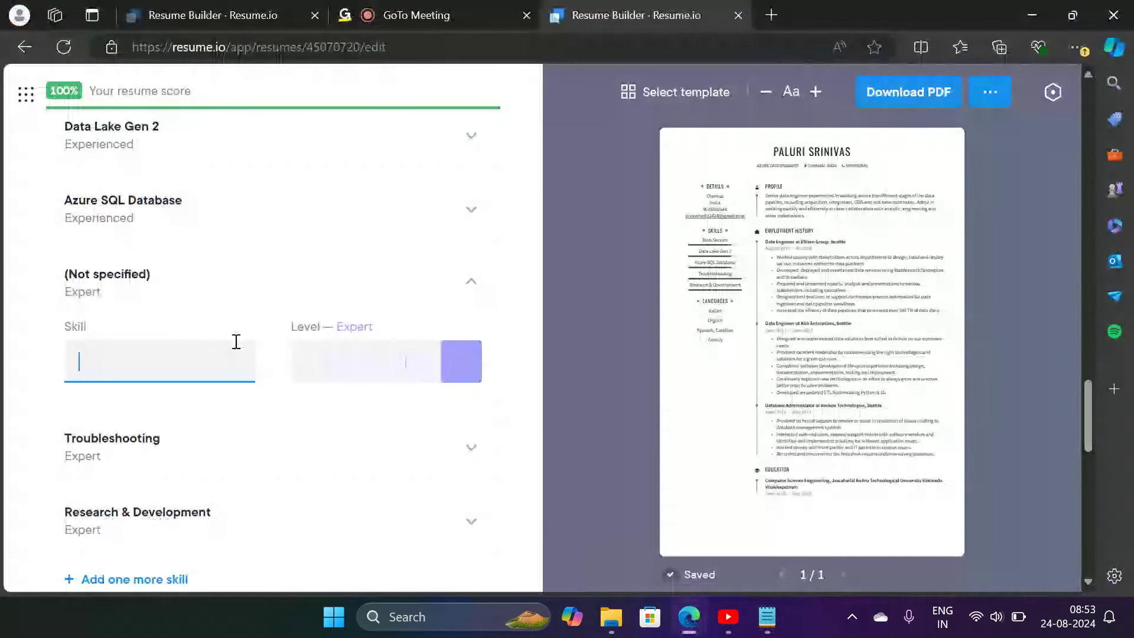
type("Azure ")
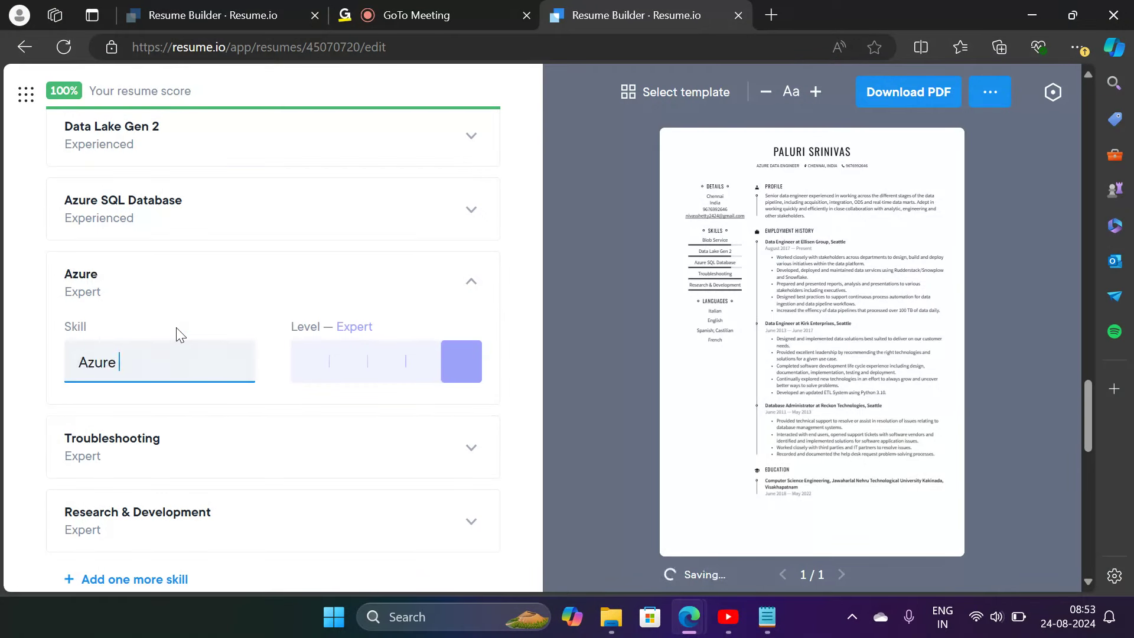
type("Synaps")
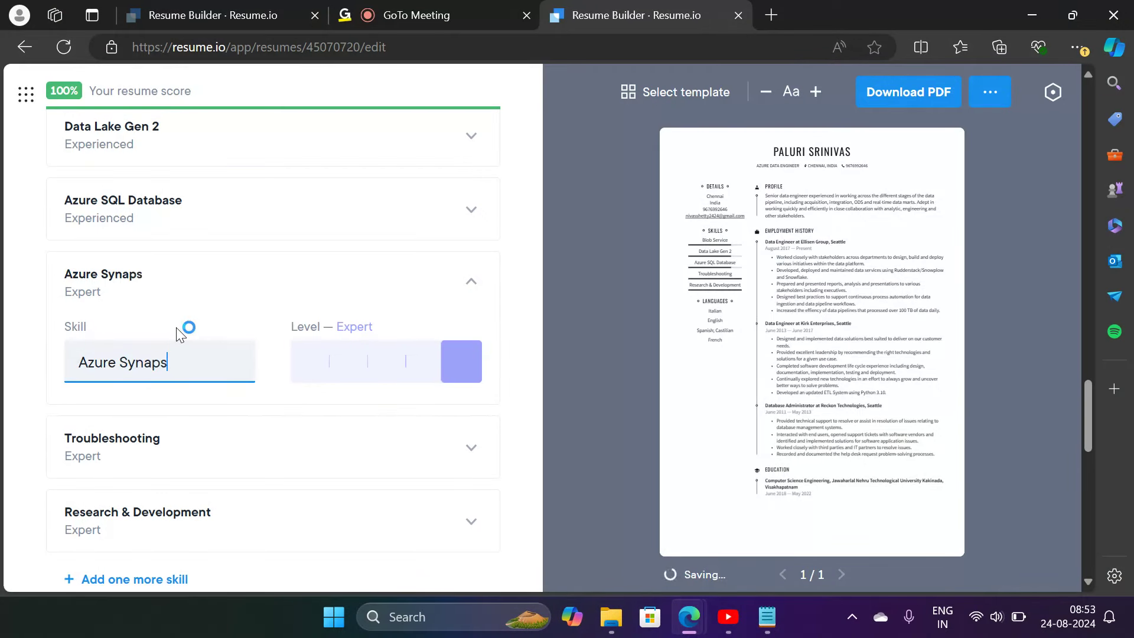
type("e Dedicated ")
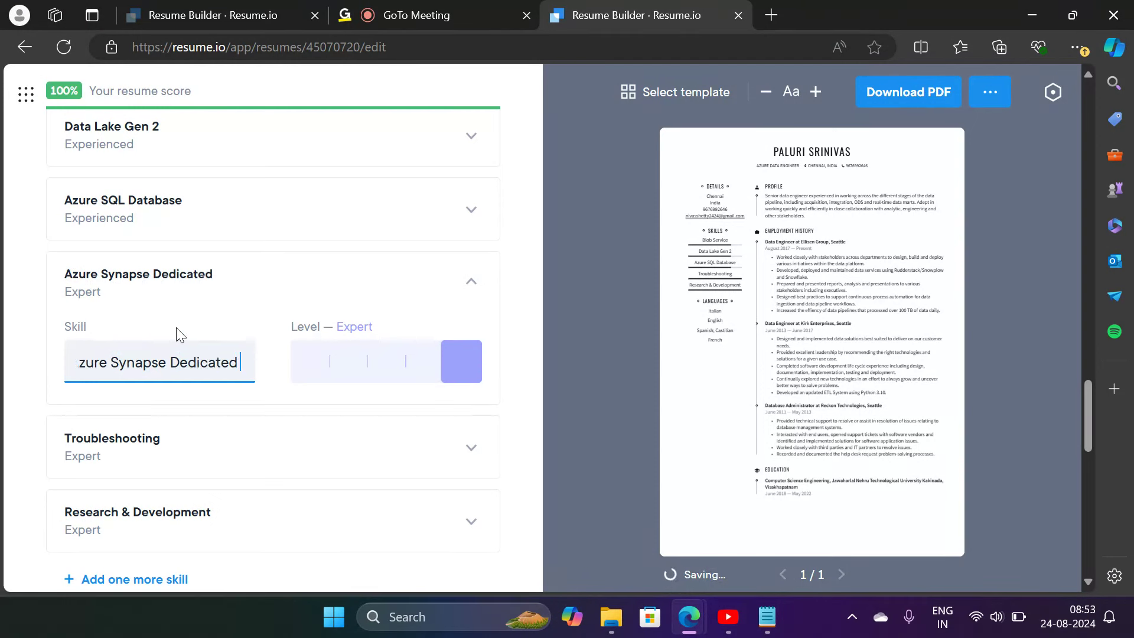
type("SQL Pool")
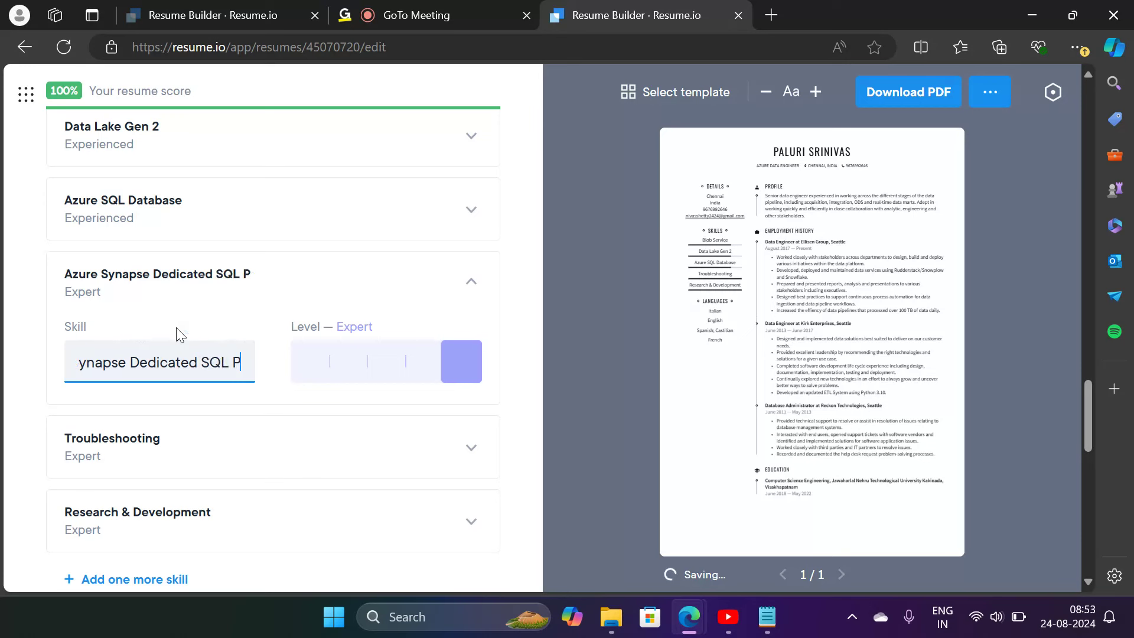
left_click(430, 369)
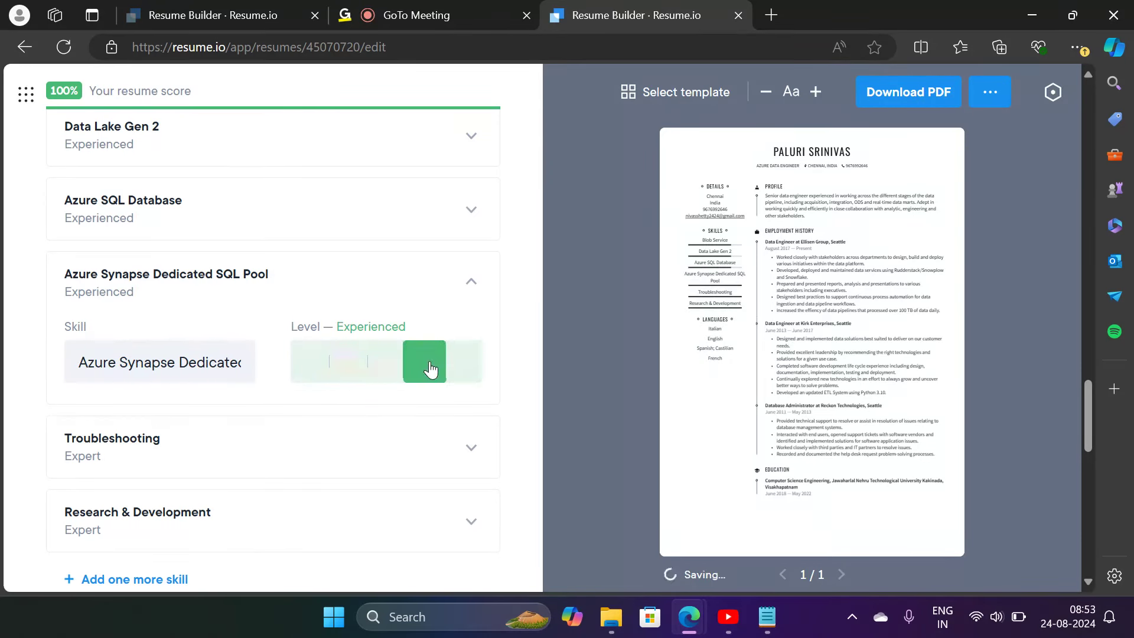
Expand the Troubleshooting skill entry and clear its skill name
scroll(266, 431, "down", 2)
left_click(473, 298)
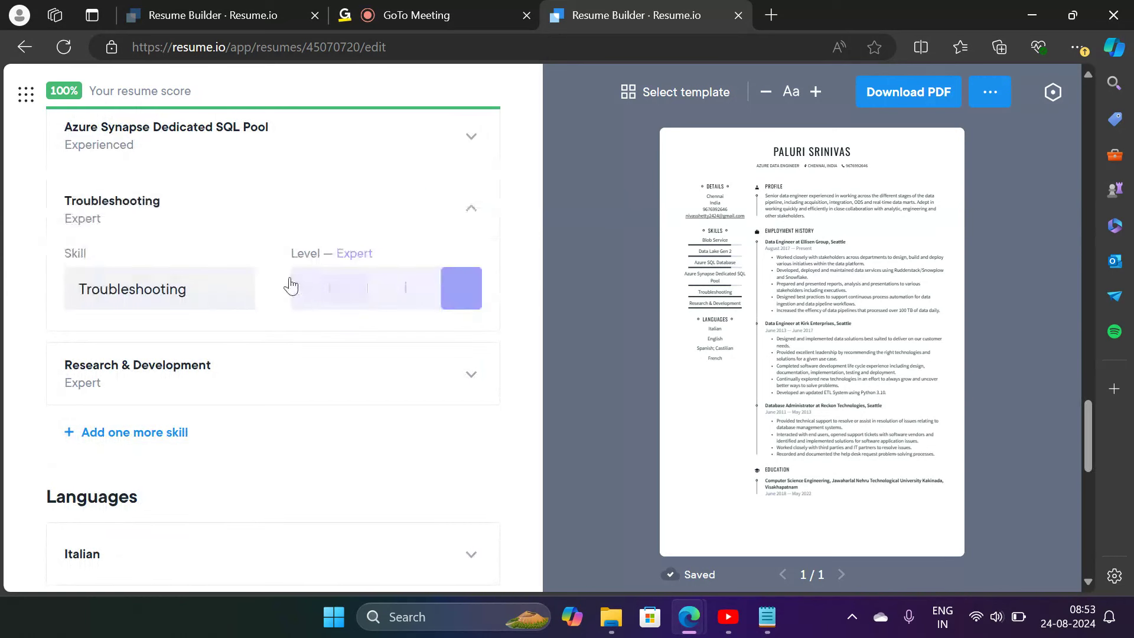
left_click(210, 291)
key("BackSpace")
key("BackSpace")
key("BackSpace")
key("BackSpace")
key("BackSpace")
key("BackSpace")
key("BackSpace")
key("BackSpace")
key("BackSpace")
key("BackSpace")
key("BackSpace")
key("BackSpace")
key("BackSpace")
key("BackSpace")
key("BackSpace")
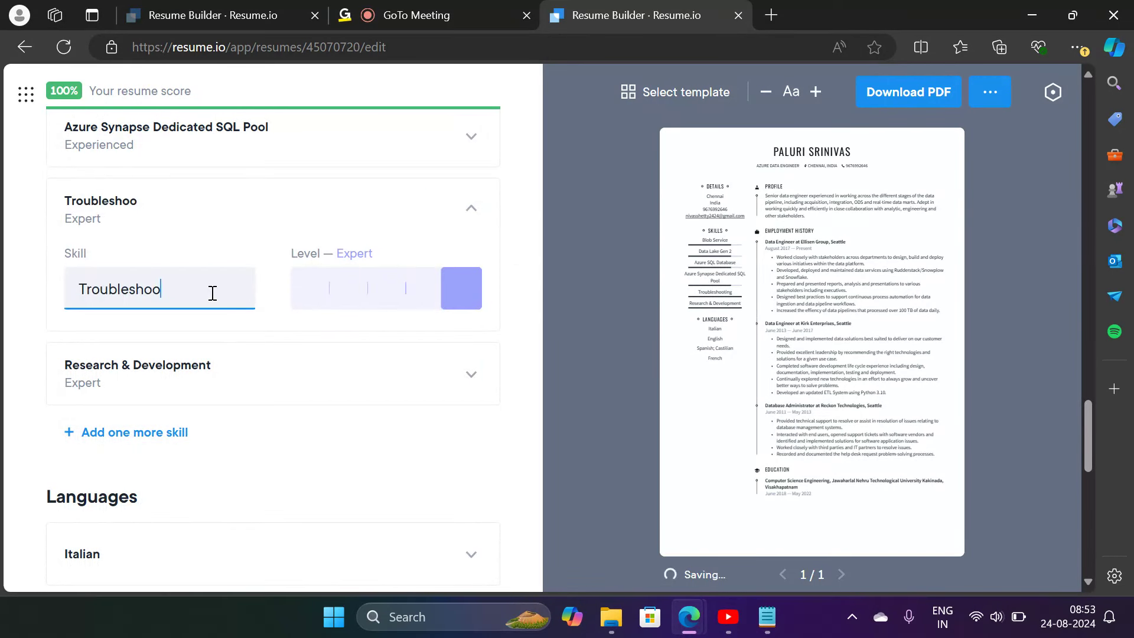
Consult the Notepad skills list, then name the emptied resume skill "Azure Data Factory", set its level to Experienced and collapse it
left_click(756, 627)
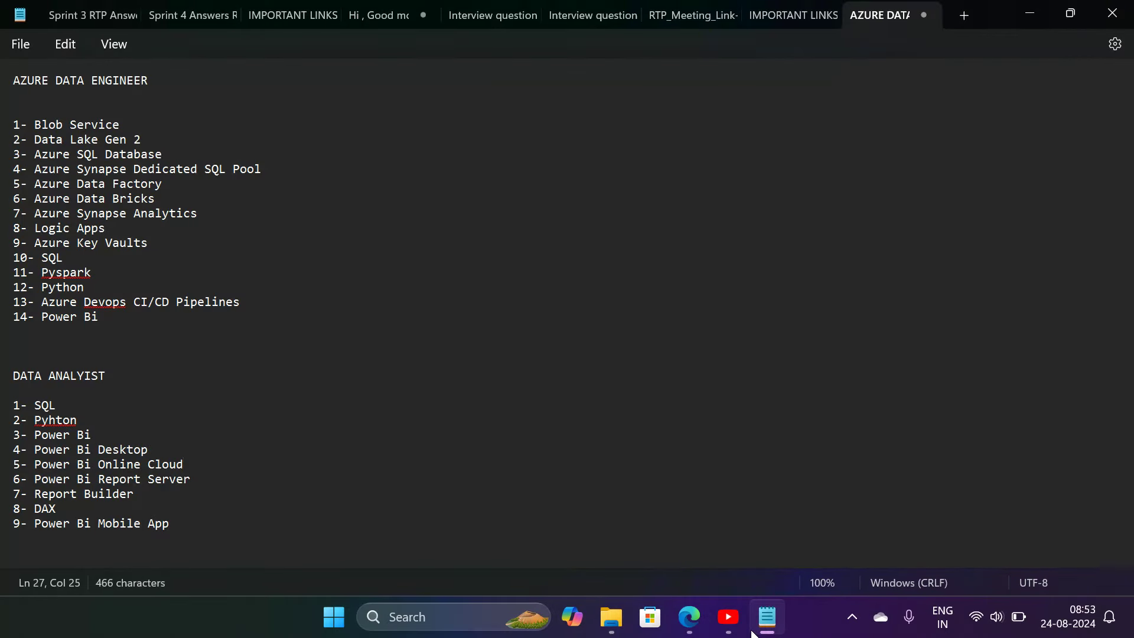
left_click(688, 617)
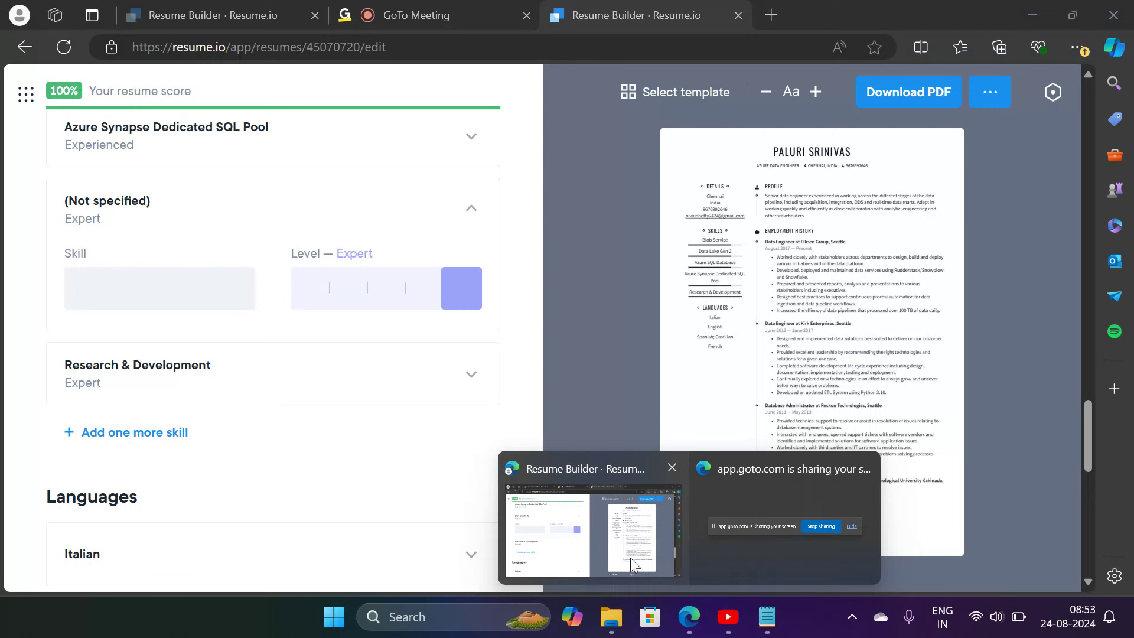
left_click(629, 558)
type("Azure Data F")
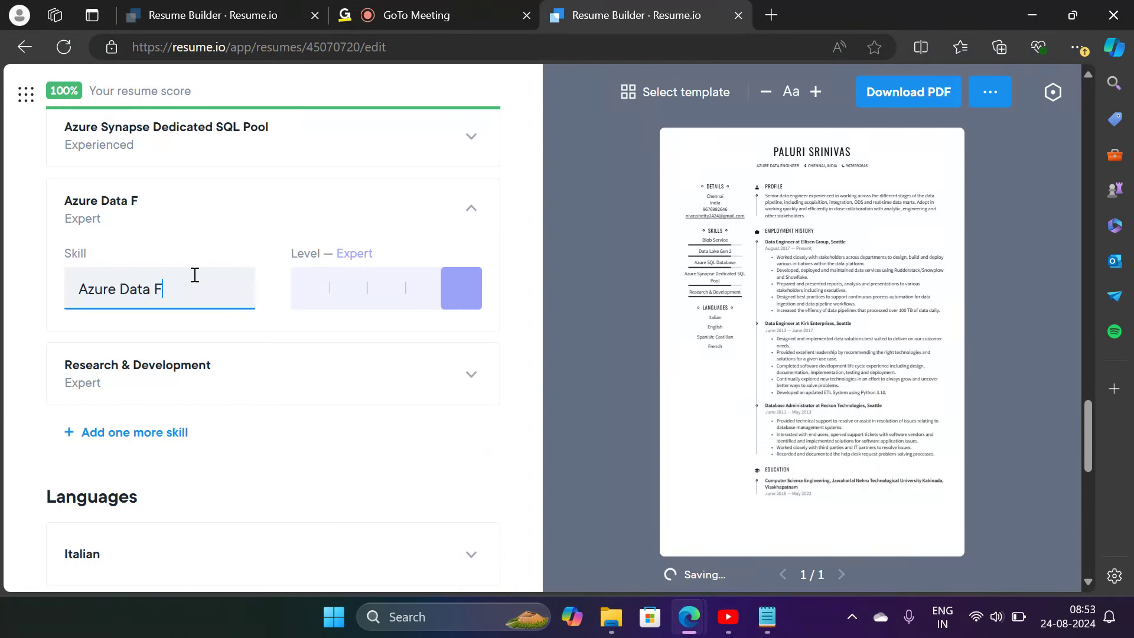
type("actory")
left_click(418, 295)
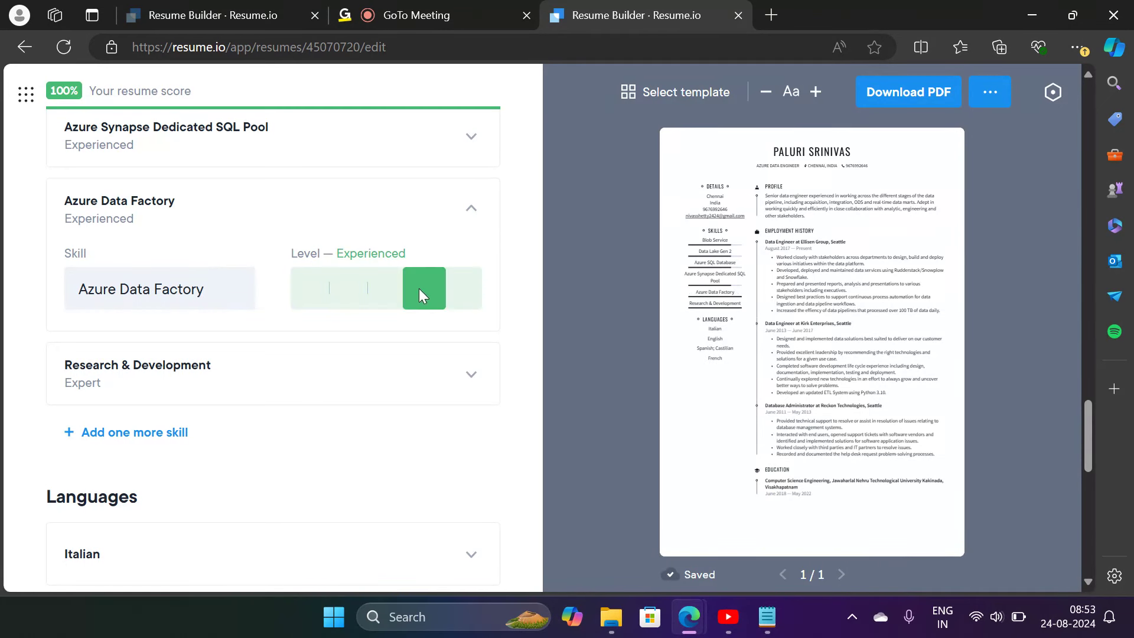
left_click(470, 212)
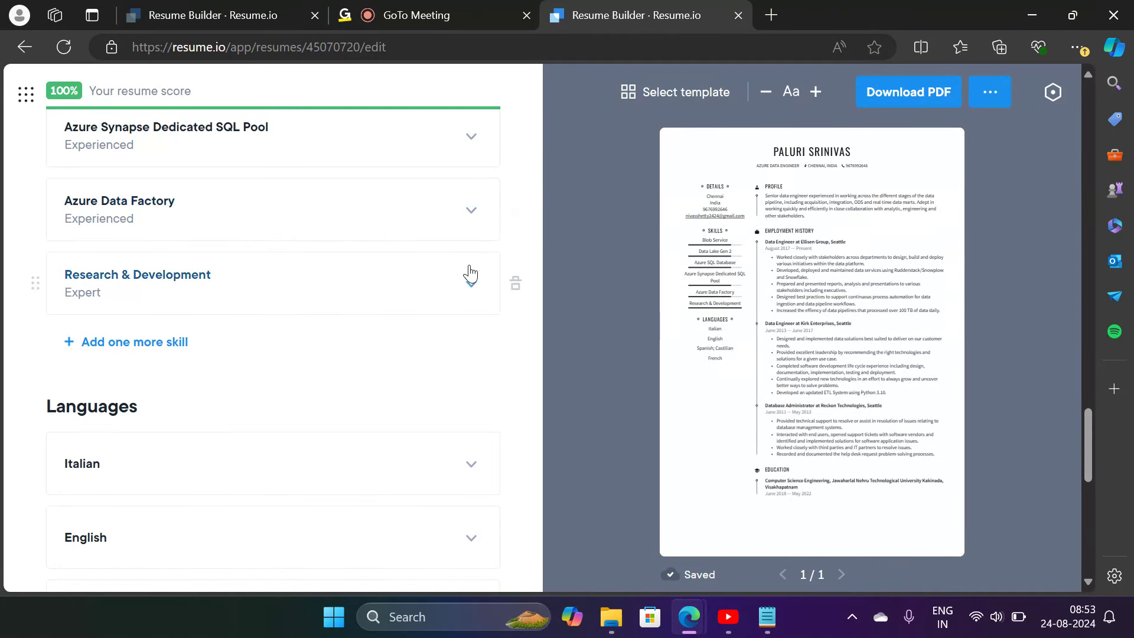
Rename the Research & Development skill to "Azure Data Bricks" and set its level to Experienced
left_click(473, 288)
left_click(248, 357)
key("BackSpace")
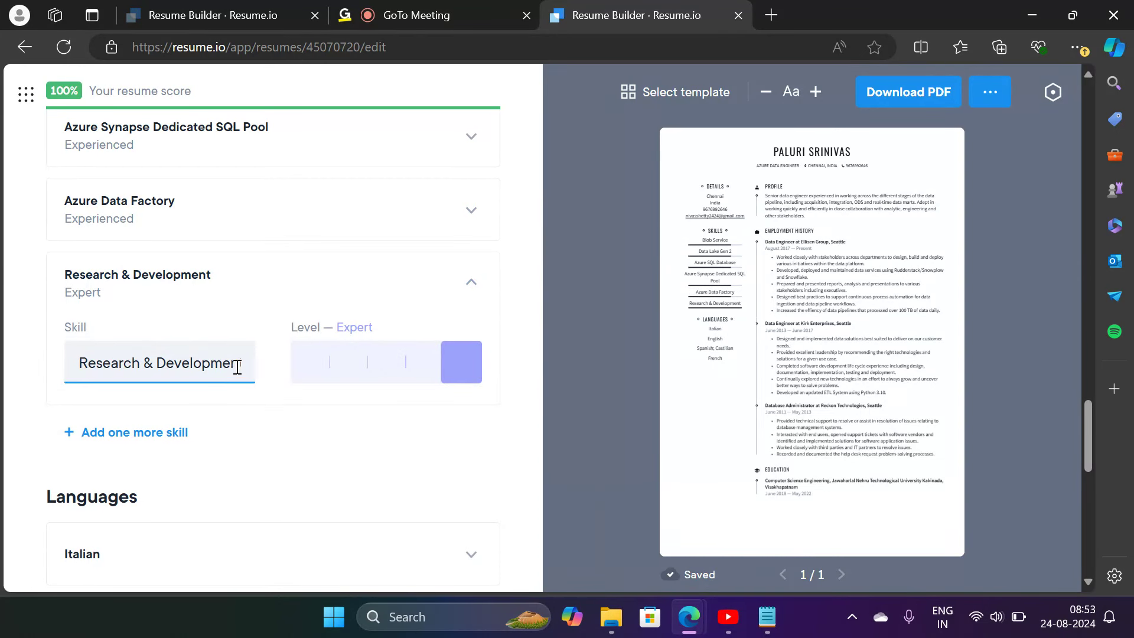
type("t")
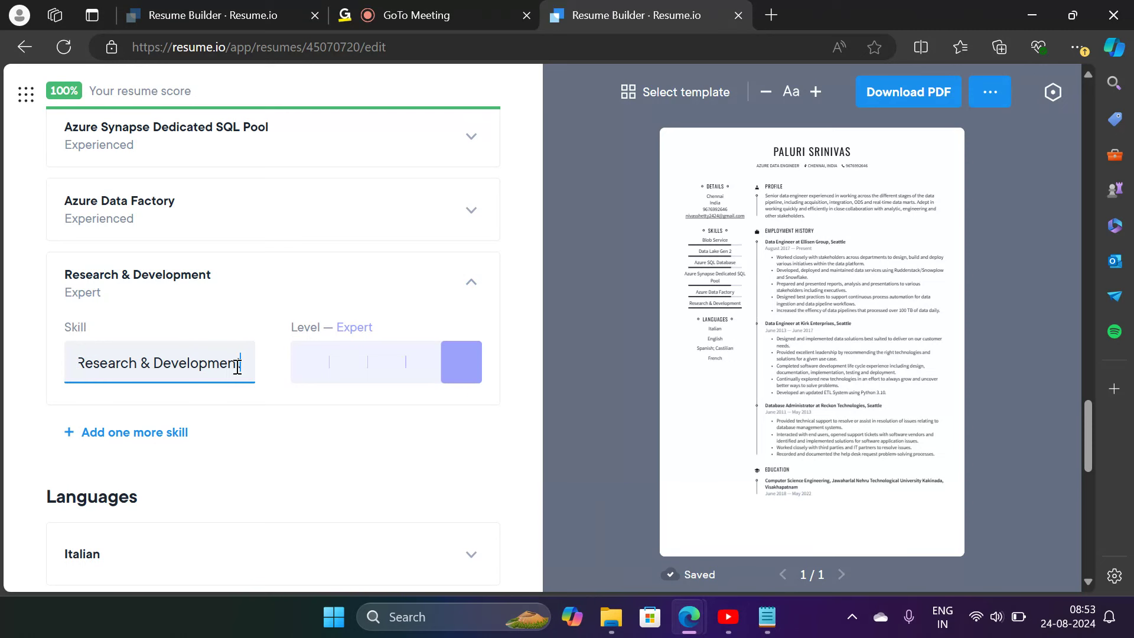
key("ctrl+a")
key("BackSpace")
type("A")
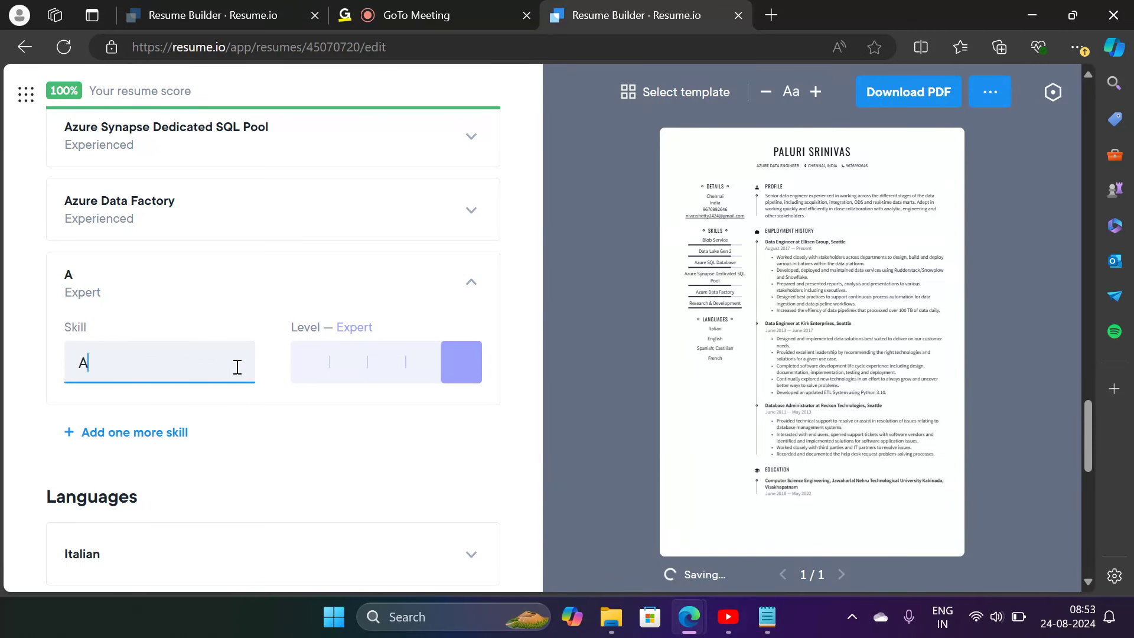
type("zure Data Bricks")
scroll(413, 367, "down", 1)
left_click(414, 366)
left_click(428, 332)
Add a skill entry, consult the Notepad skills list, then name it "Azure Synapse Analytics" and set its level to Experienced
scroll(367, 299, "down", 3)
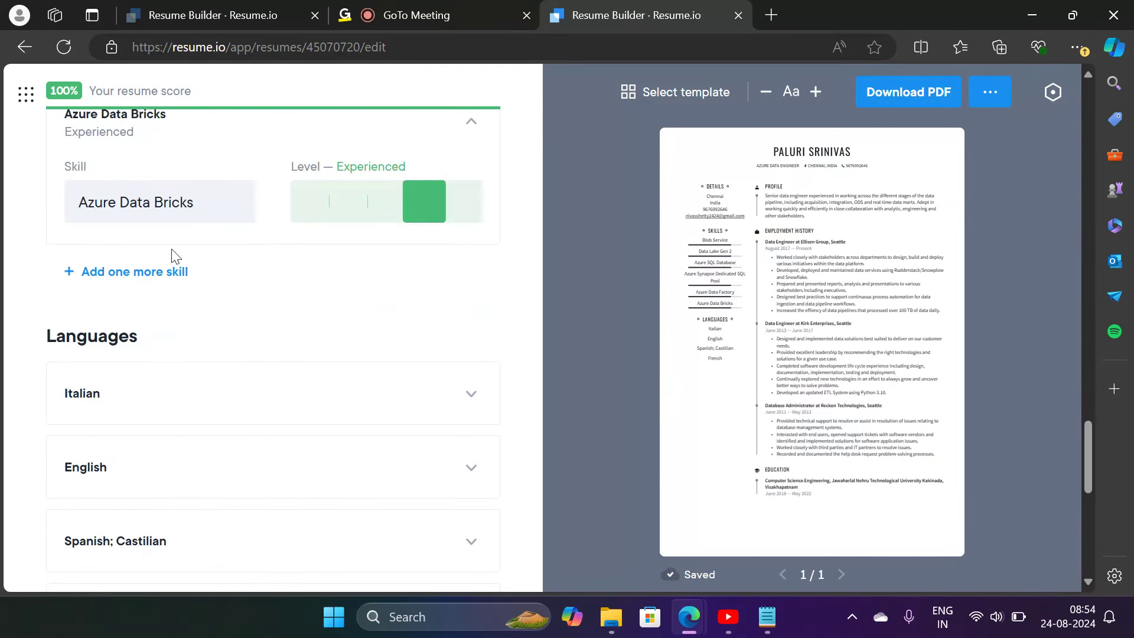
left_click(163, 271)
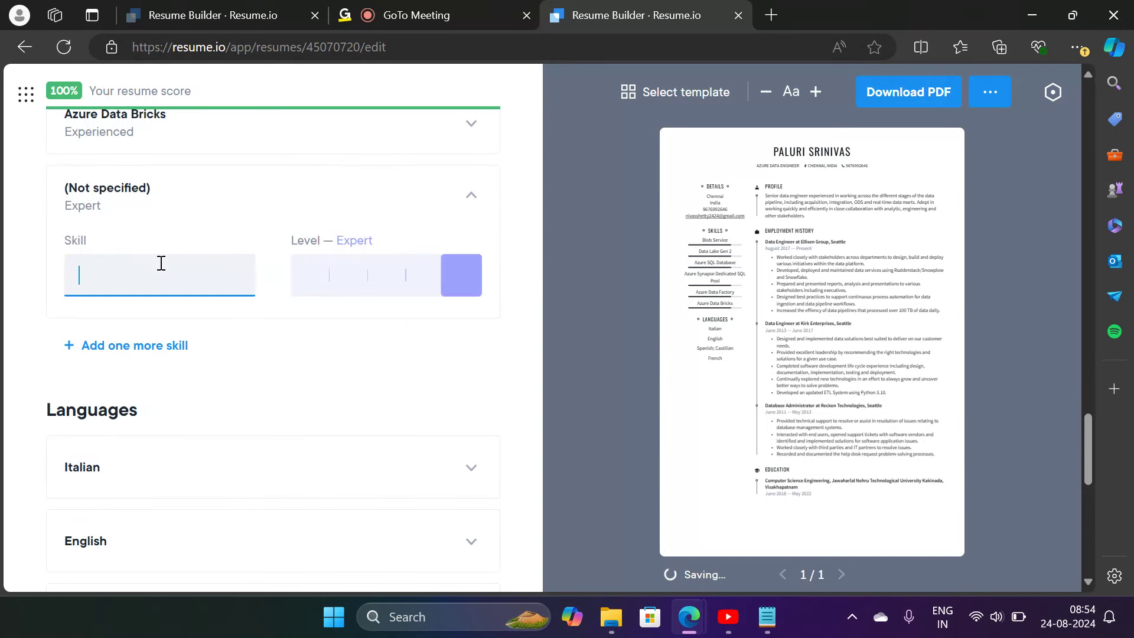
left_click(778, 627)
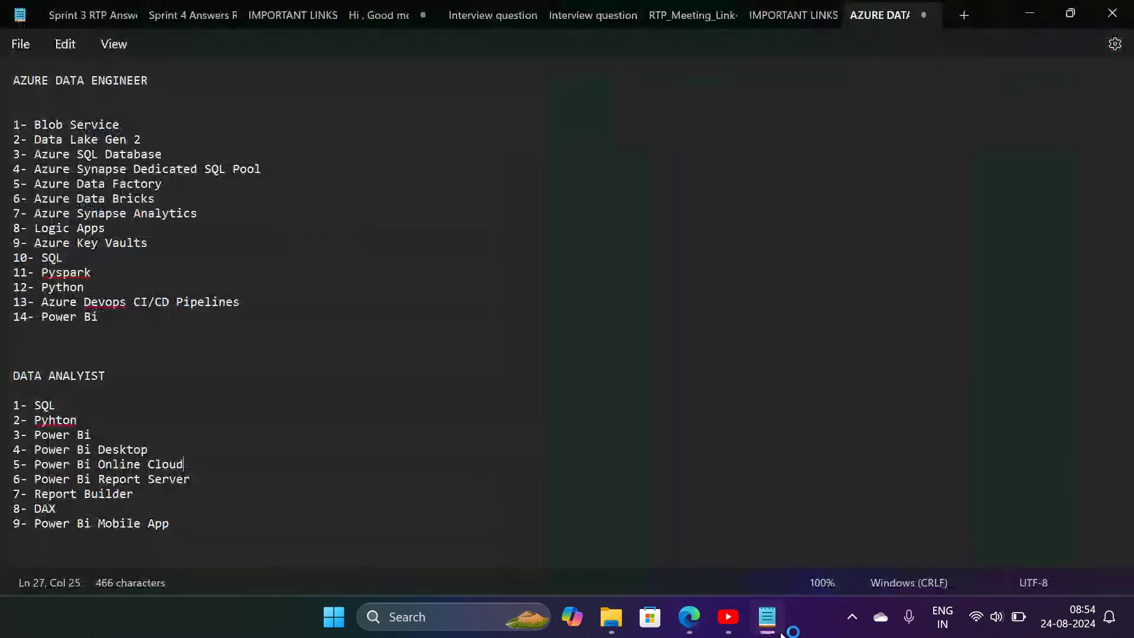
left_click(690, 621)
left_click(547, 531)
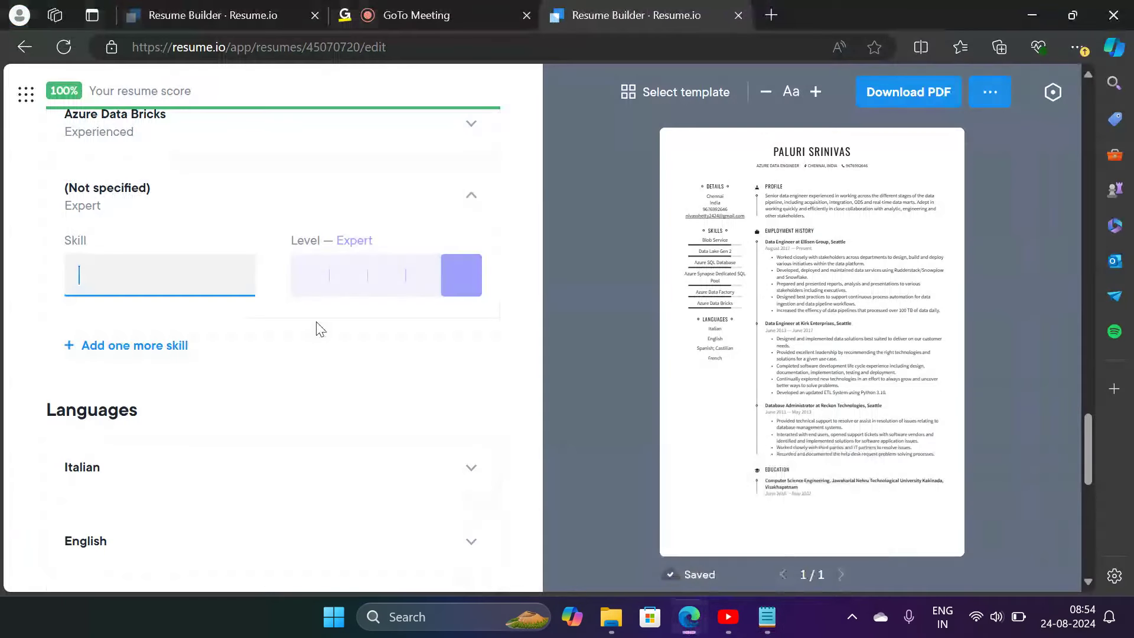
type("Azu")
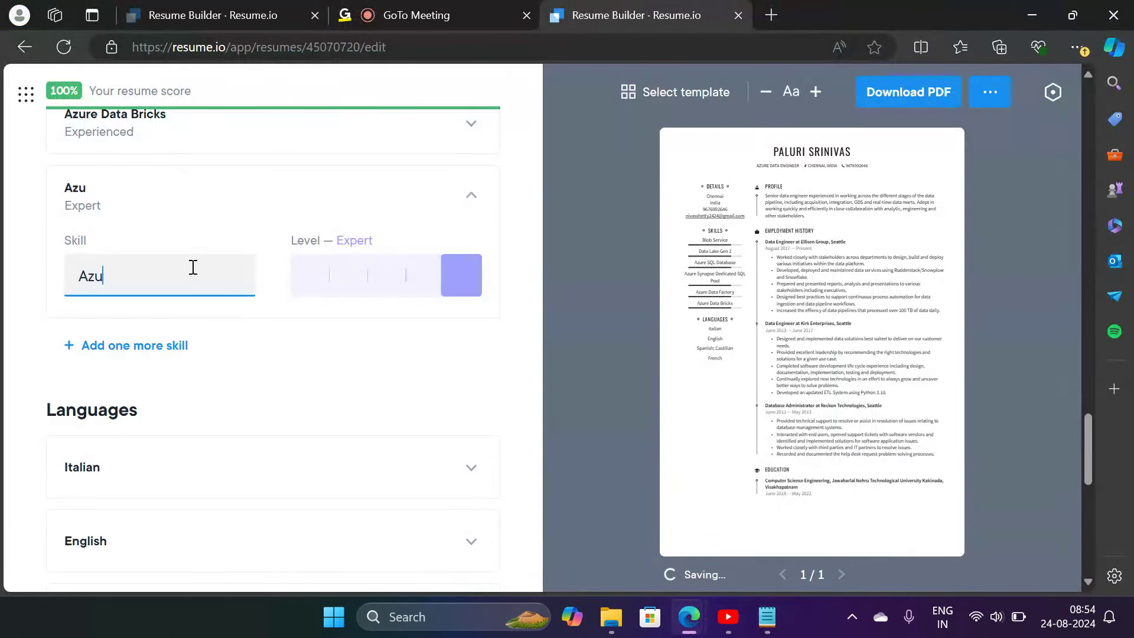
type("re Synapse")
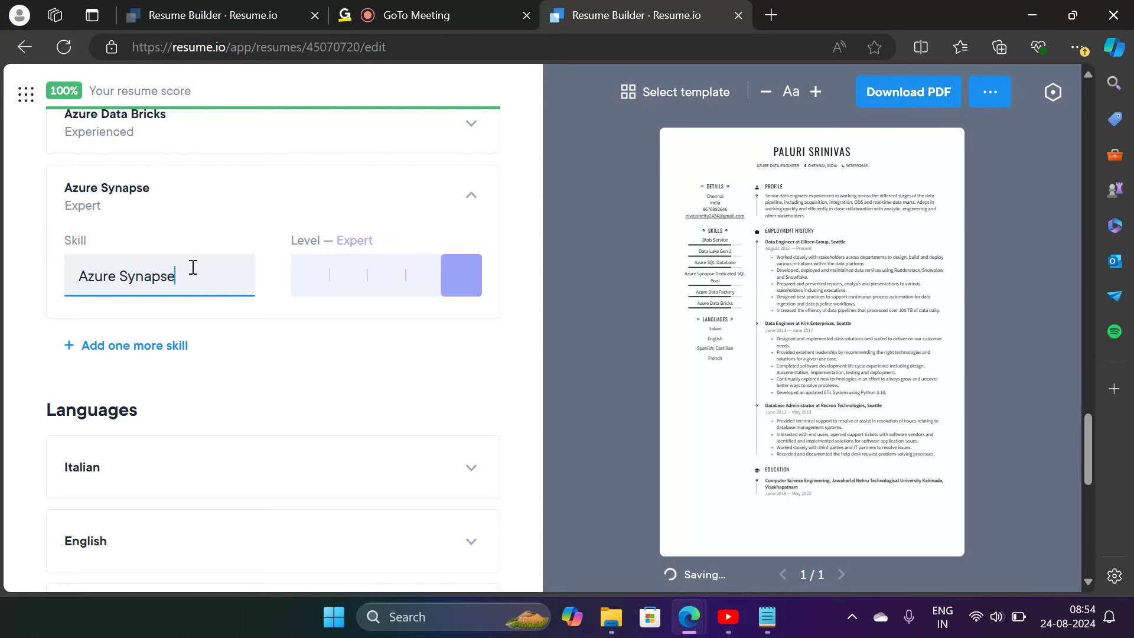
type(" Analyti")
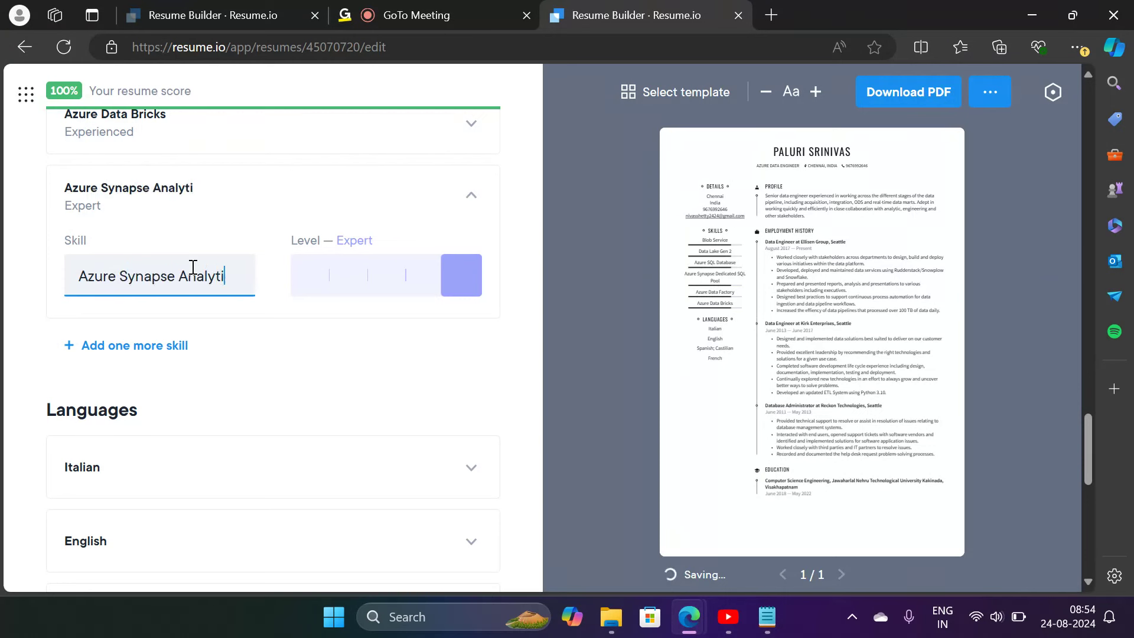
type("cs")
left_click(440, 269)
Add another skill entry, consult the Notepad skills list, then name it "Logic Apps" and set its level to Experienced
scroll(157, 254, "down", 2)
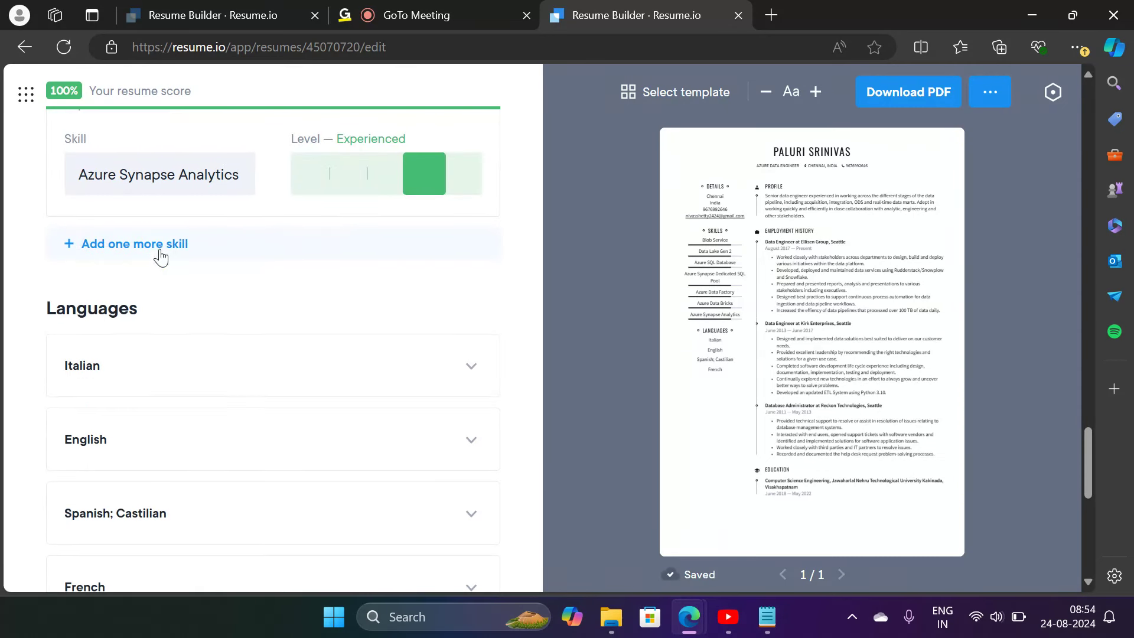
left_click(160, 254)
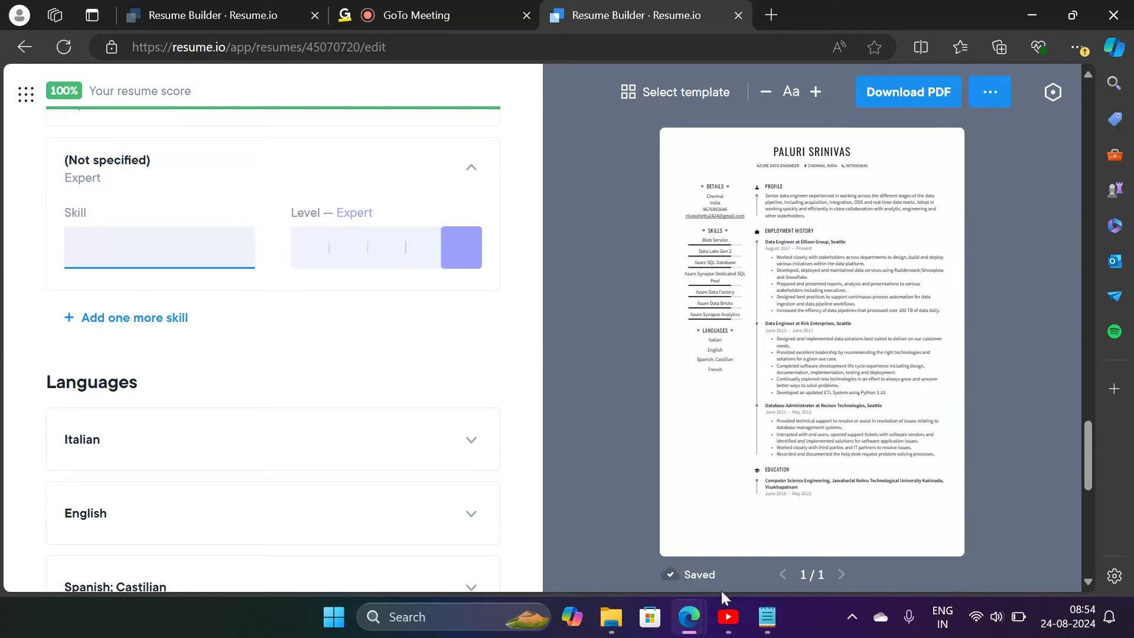
left_click(765, 616)
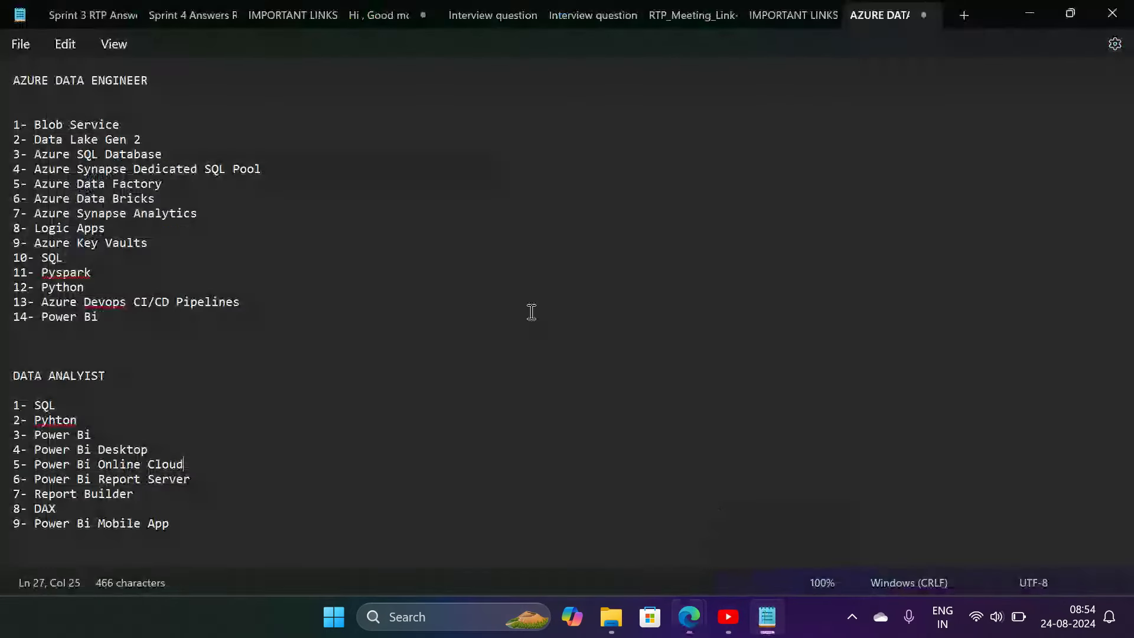
mouse_move(693, 614)
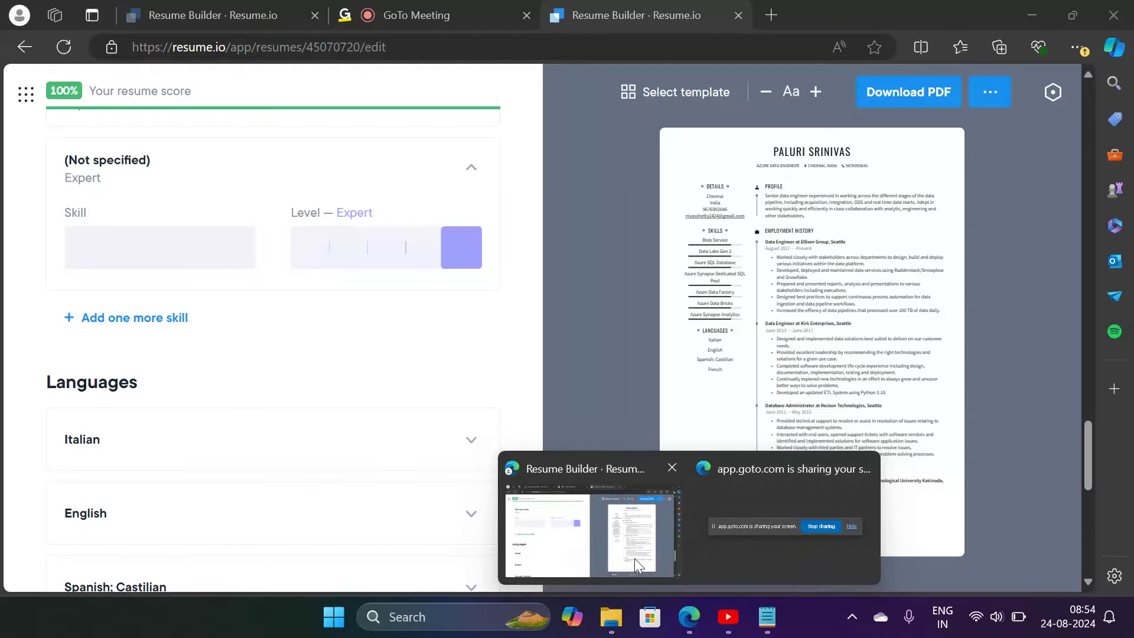
left_click(634, 558)
left_click(207, 256)
type("L")
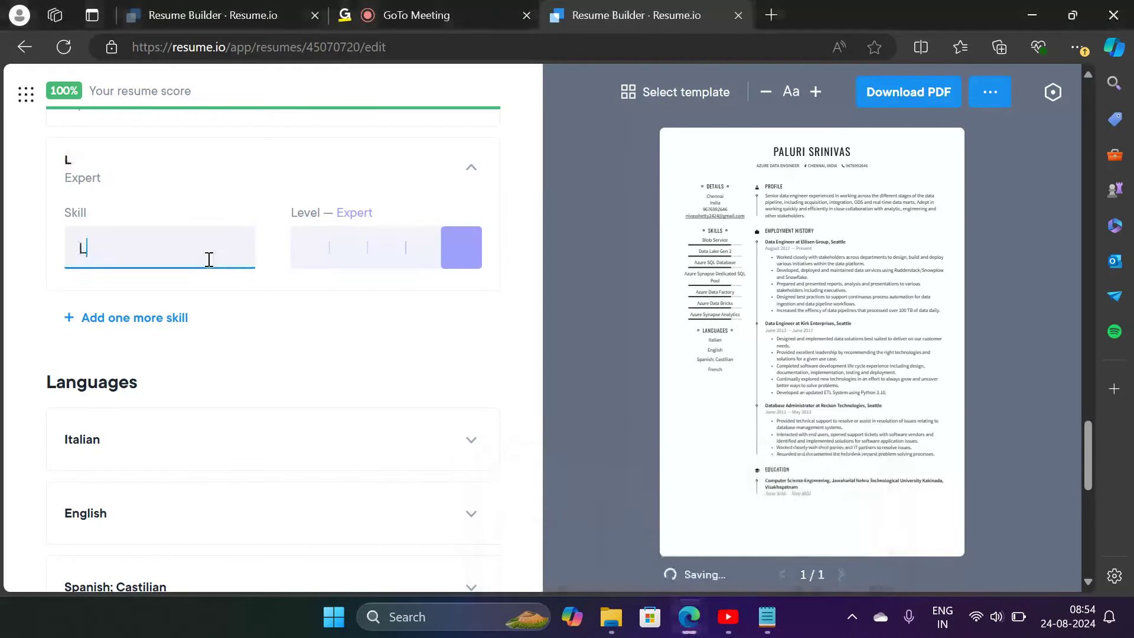
type("ogic Apps")
left_click(411, 257)
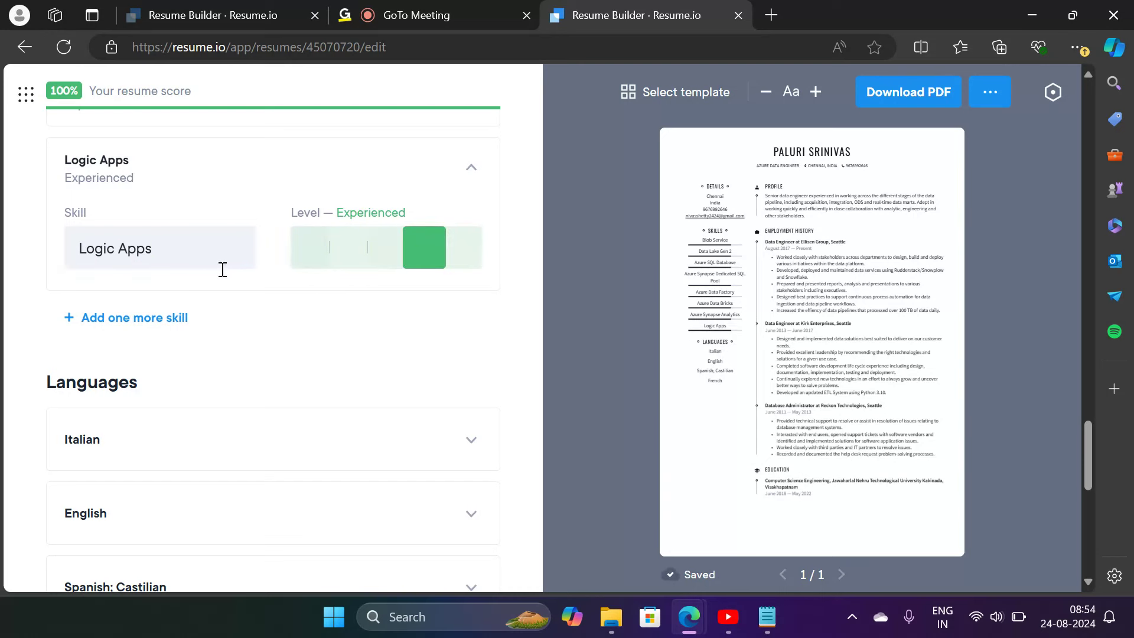
Add a skill below Logic Apps, check the Notepad skills list, then name it "Azure Key Vaults" and set its level to Experienced
left_click(136, 321)
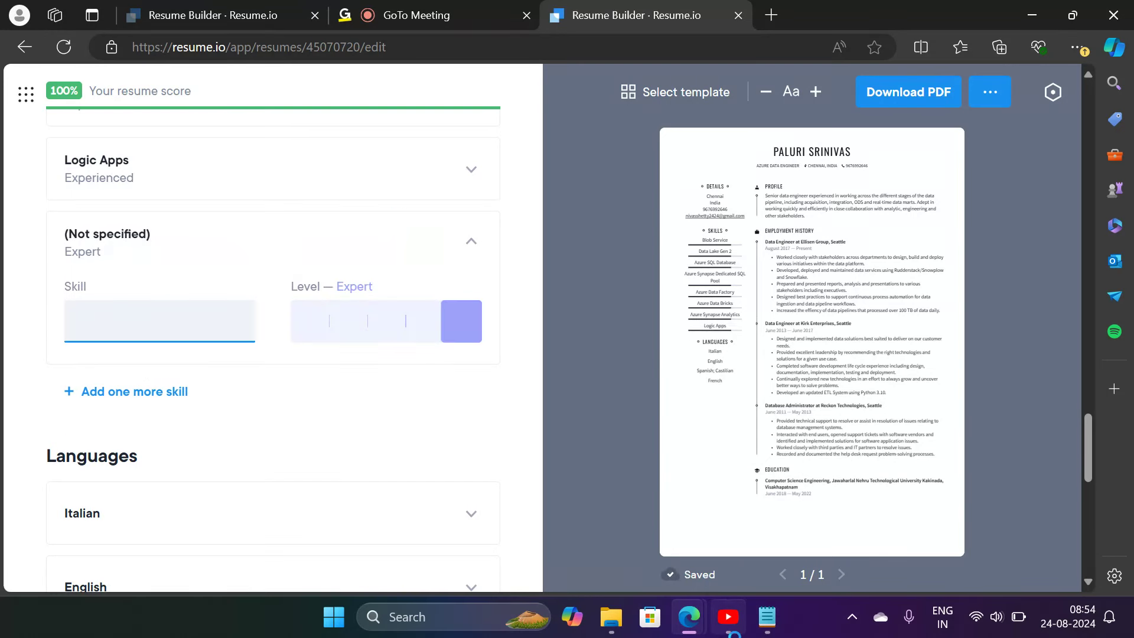
left_click(757, 630)
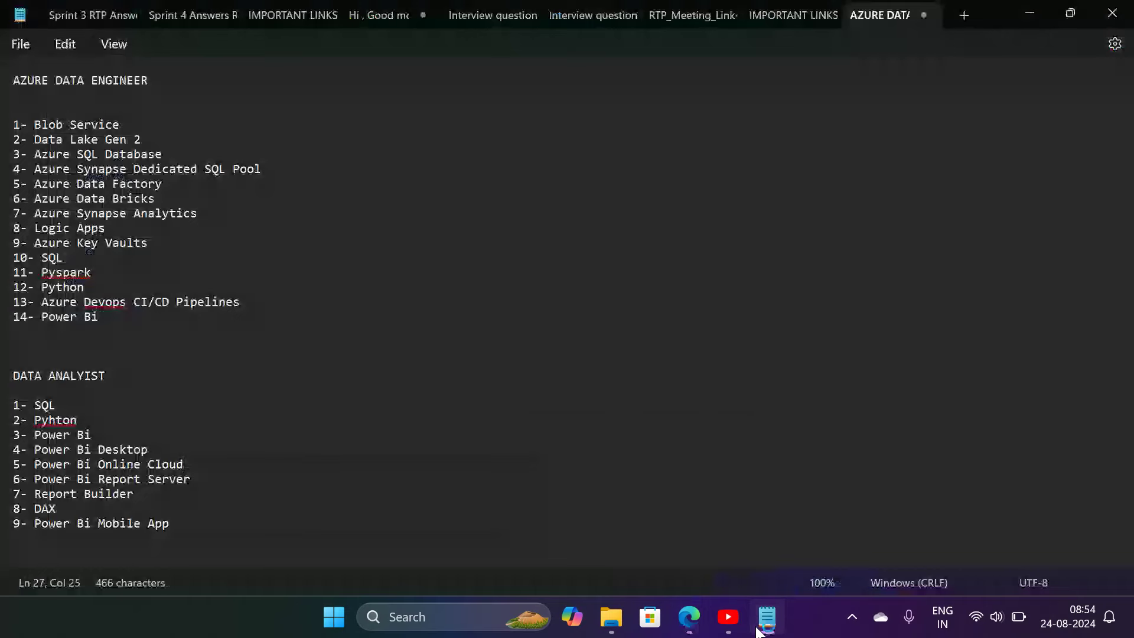
mouse_move(698, 618)
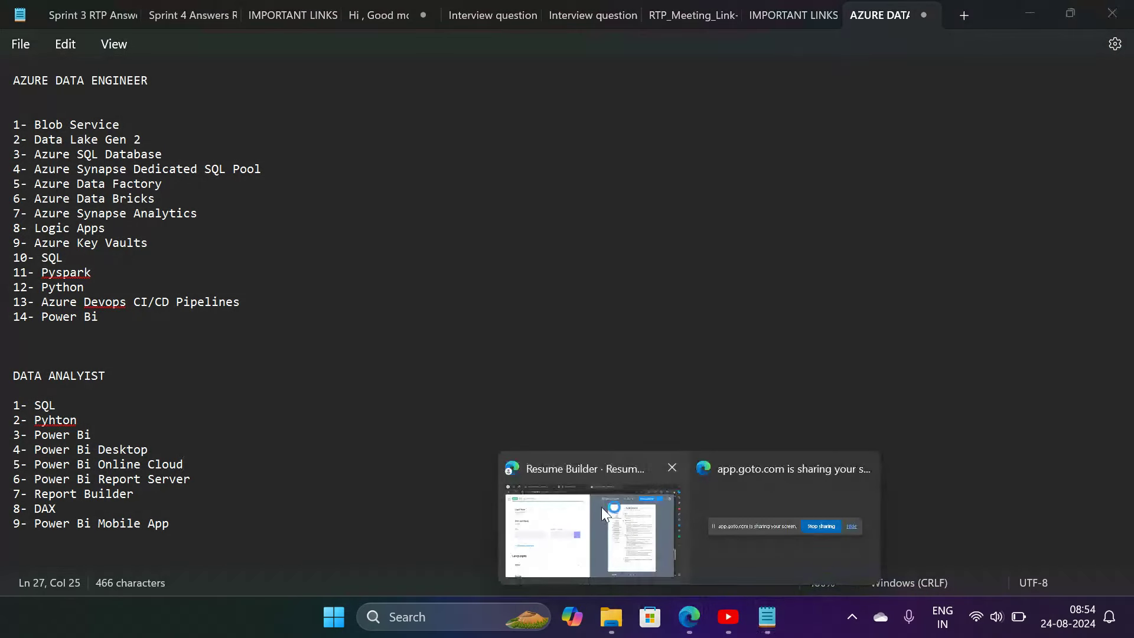
left_click(601, 507)
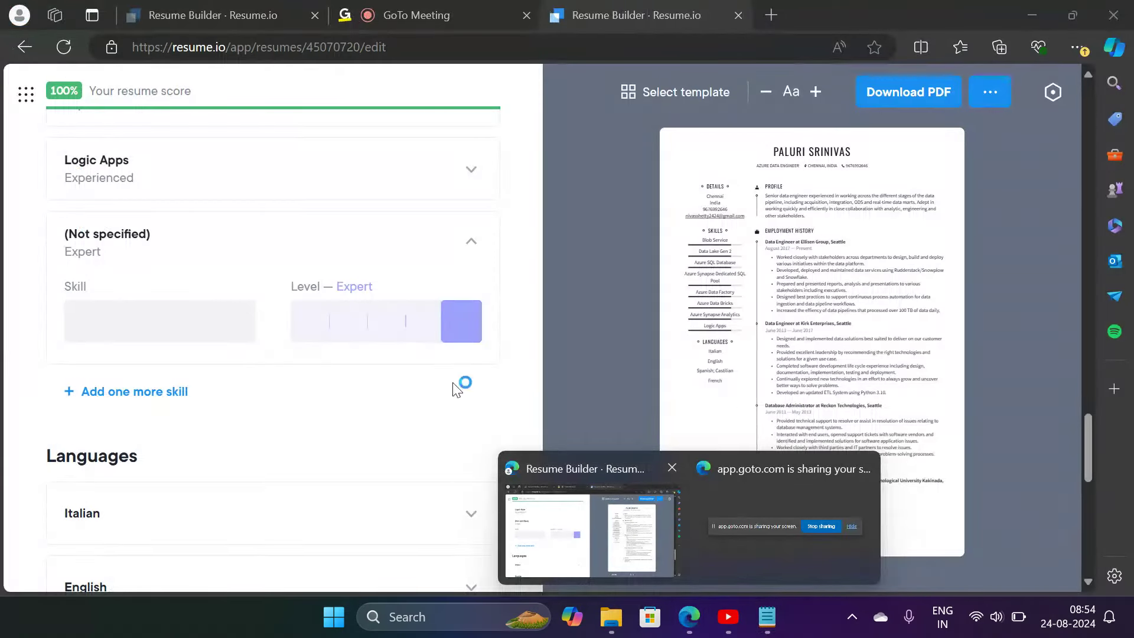
key("alt+Tab")
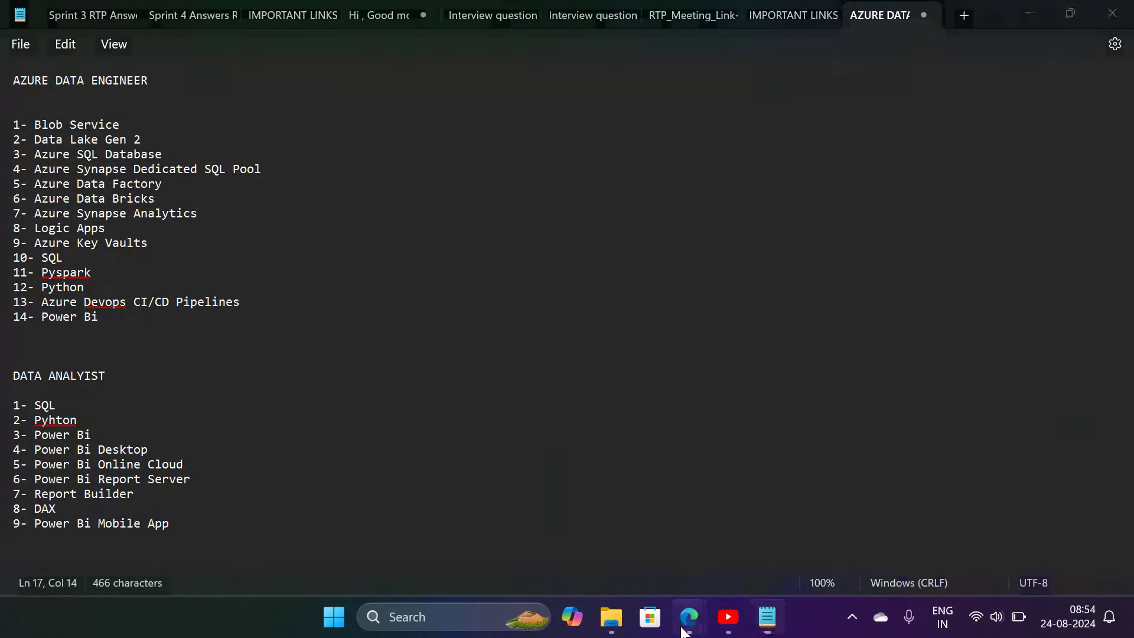
left_click(687, 619)
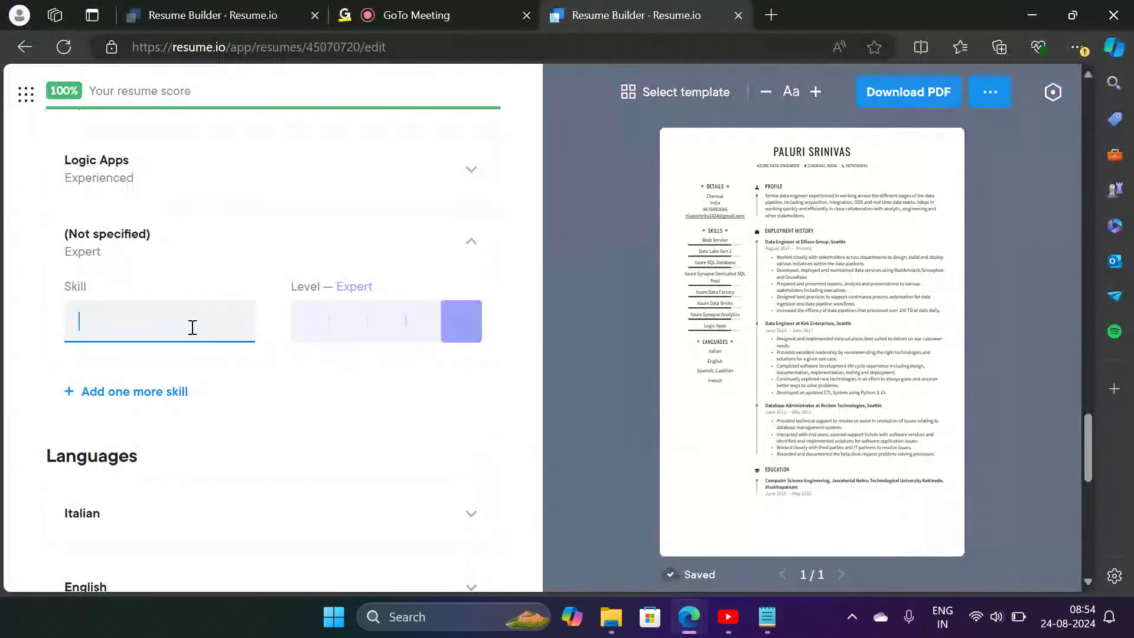
type("Azure Key Vault")
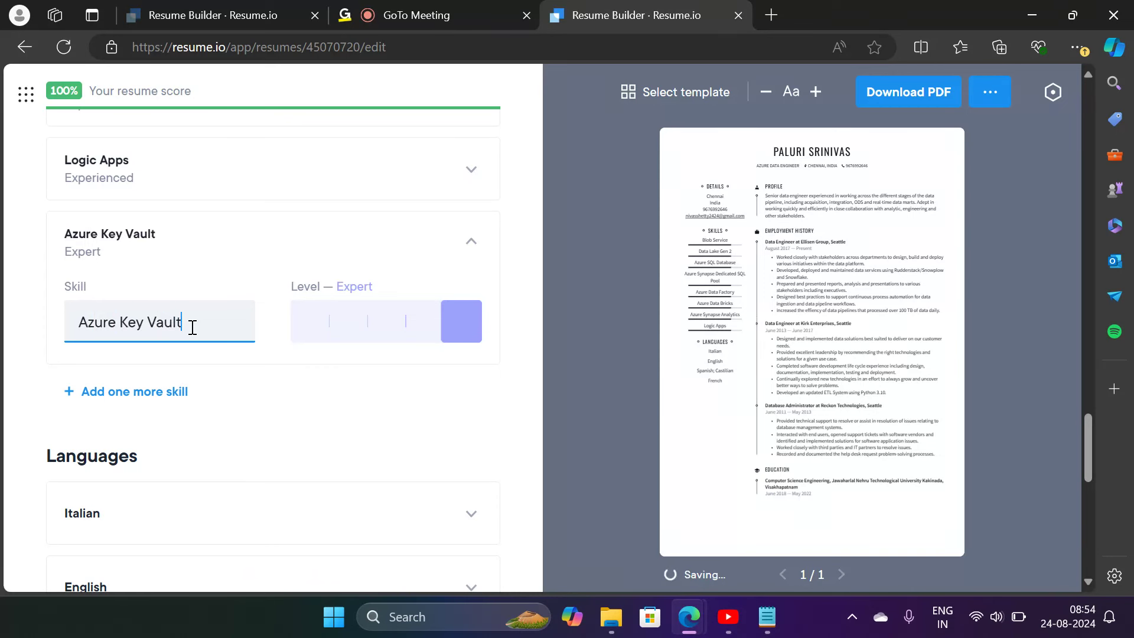
type("s")
left_click(413, 321)
Add a skill below Azure Key Vaults, check the Notepad skills list, then name it "SQL" and set its level to Experienced
scroll(415, 327, "down", 1)
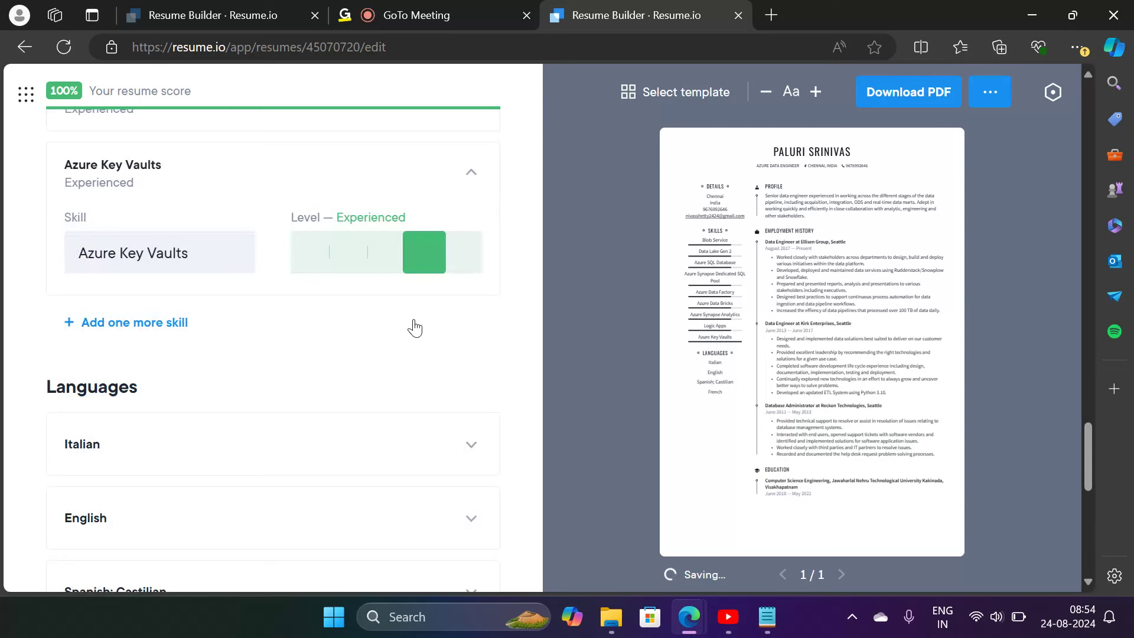
left_click(135, 322)
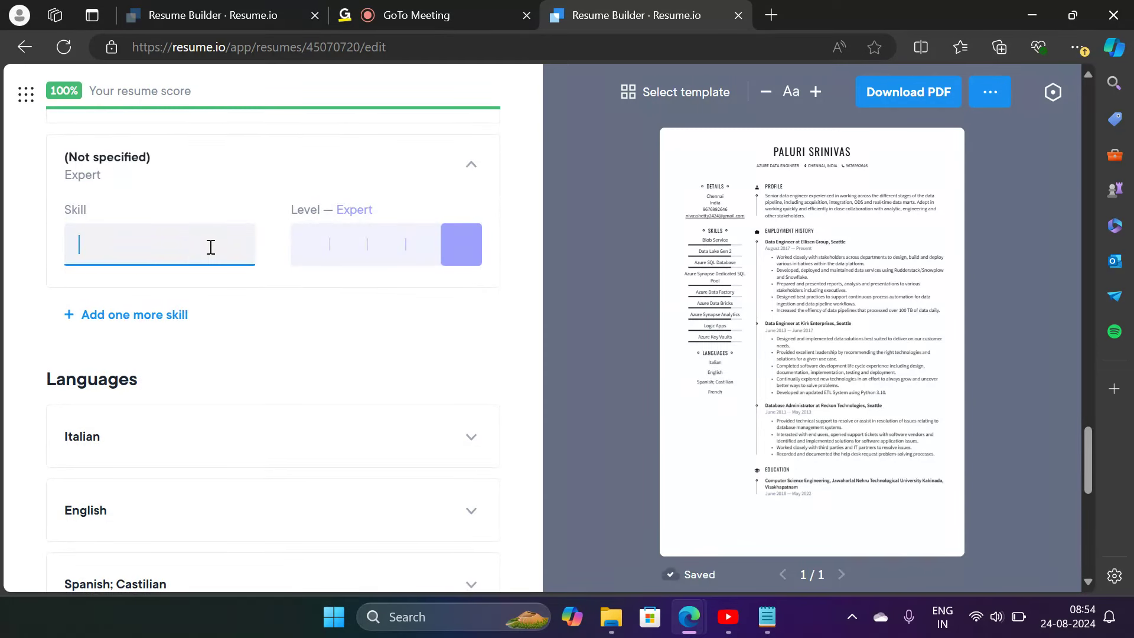
left_click(759, 628)
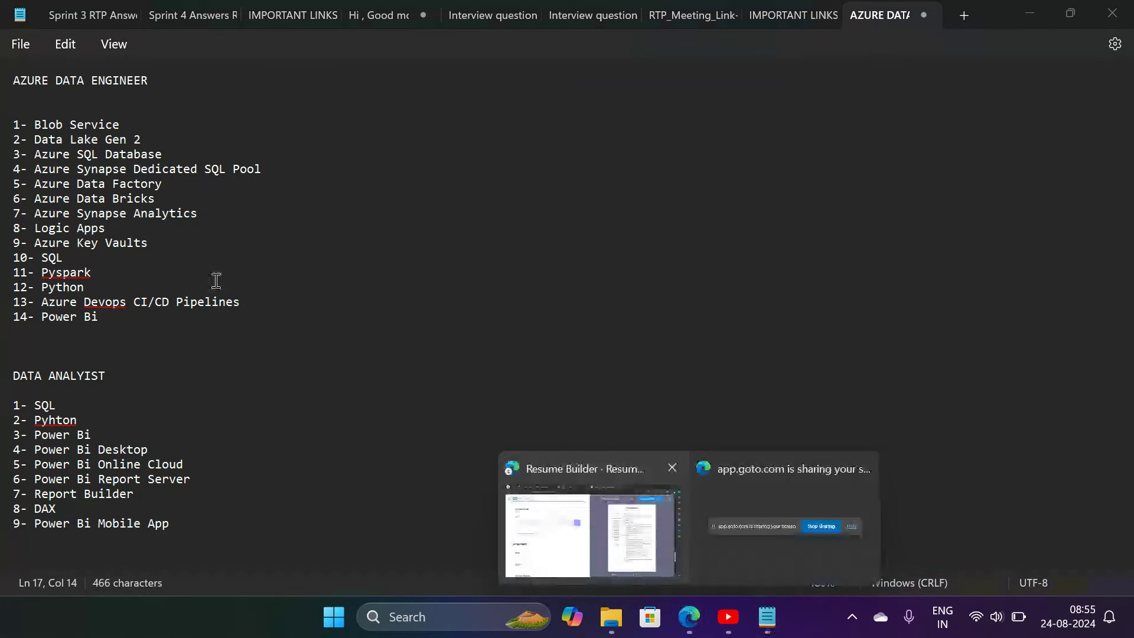
left_click(576, 530)
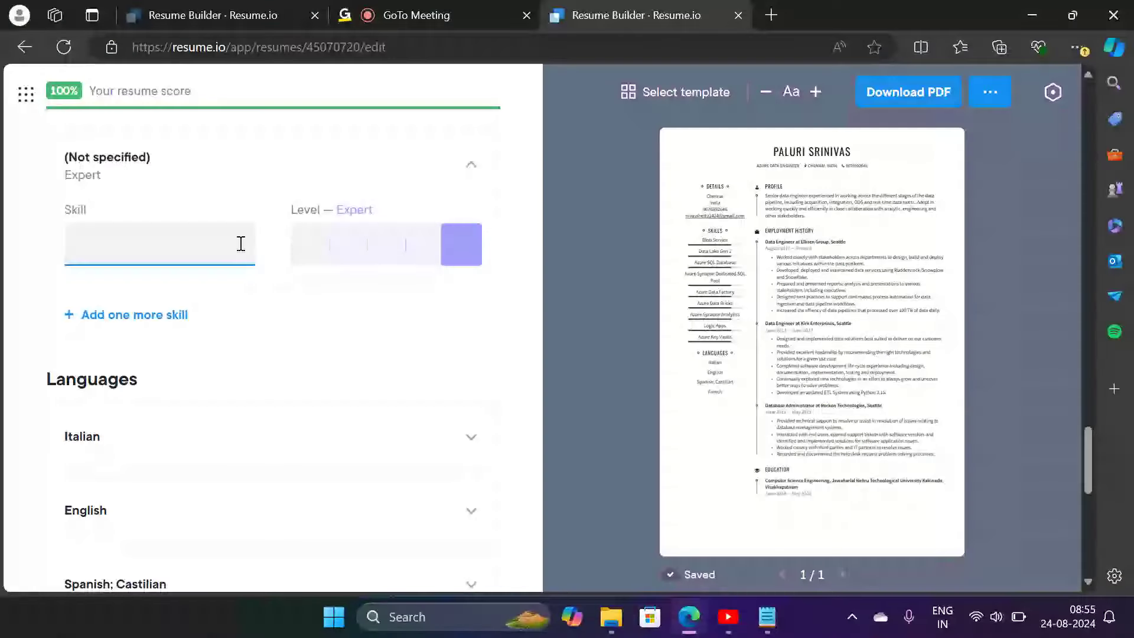
type("SQL")
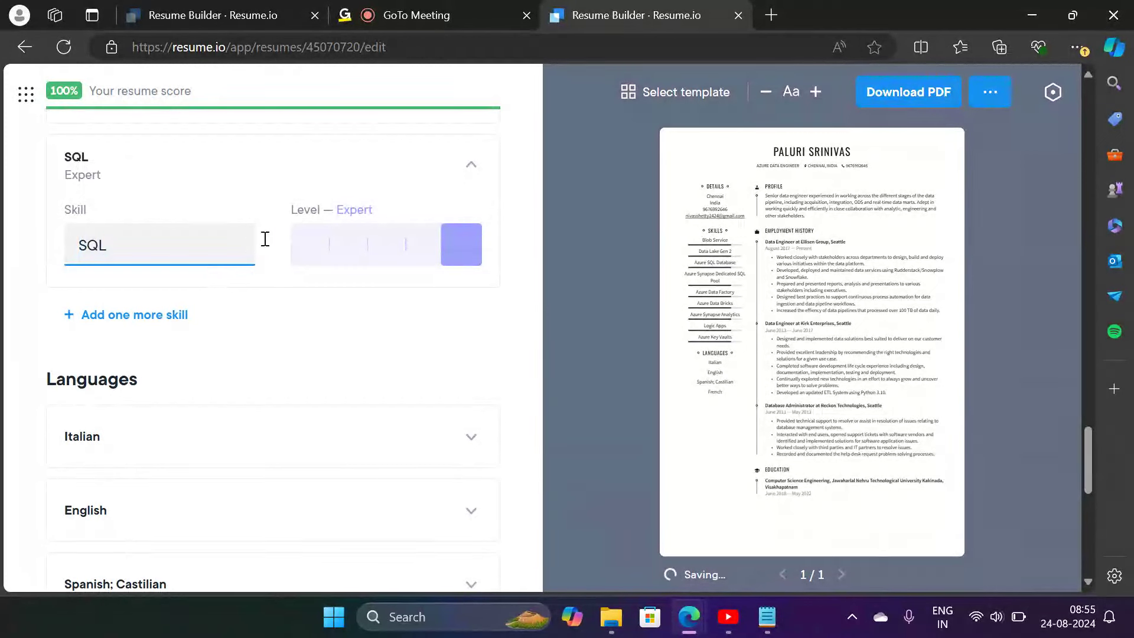
left_click(407, 252)
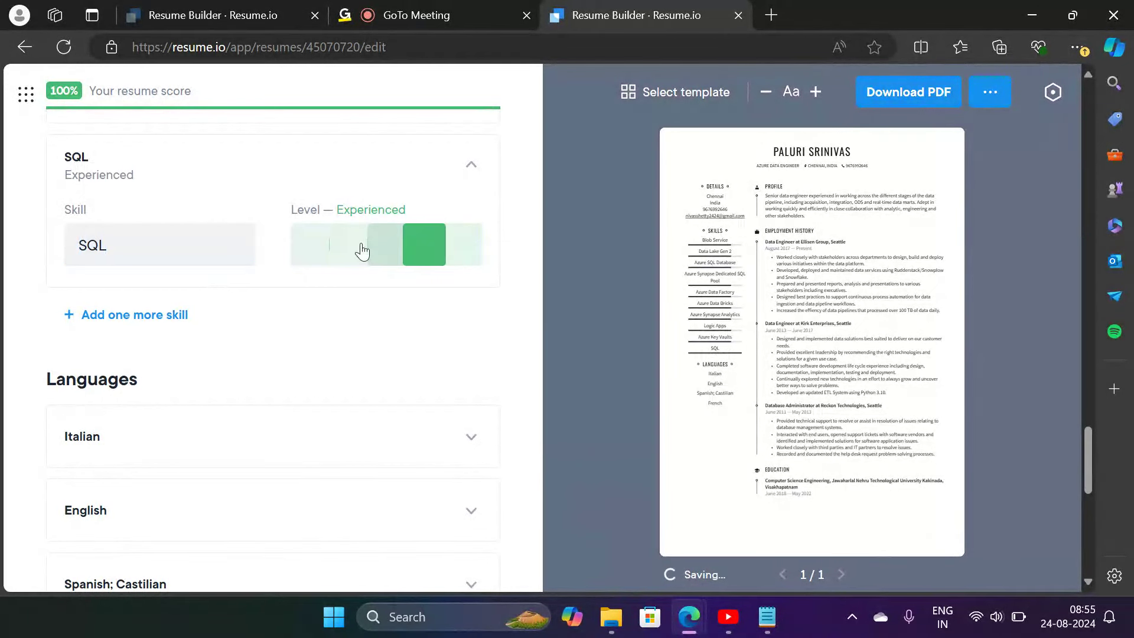
Add a skill named "Pyspark" below SQL and set its level to Experienced
left_click(84, 315)
type("P")
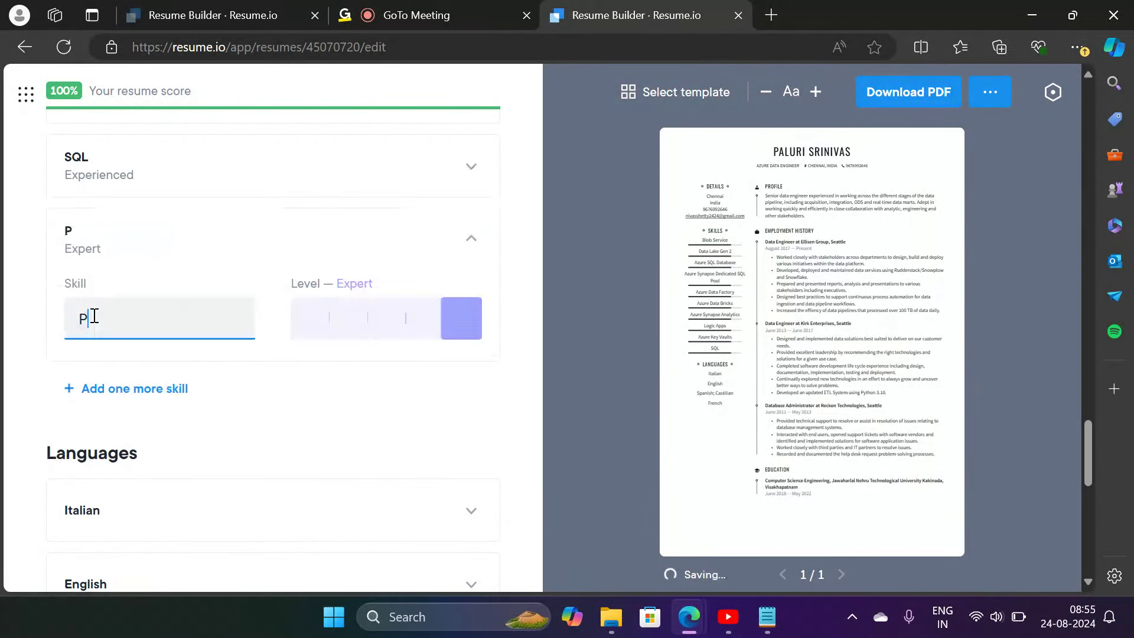
type("yspark")
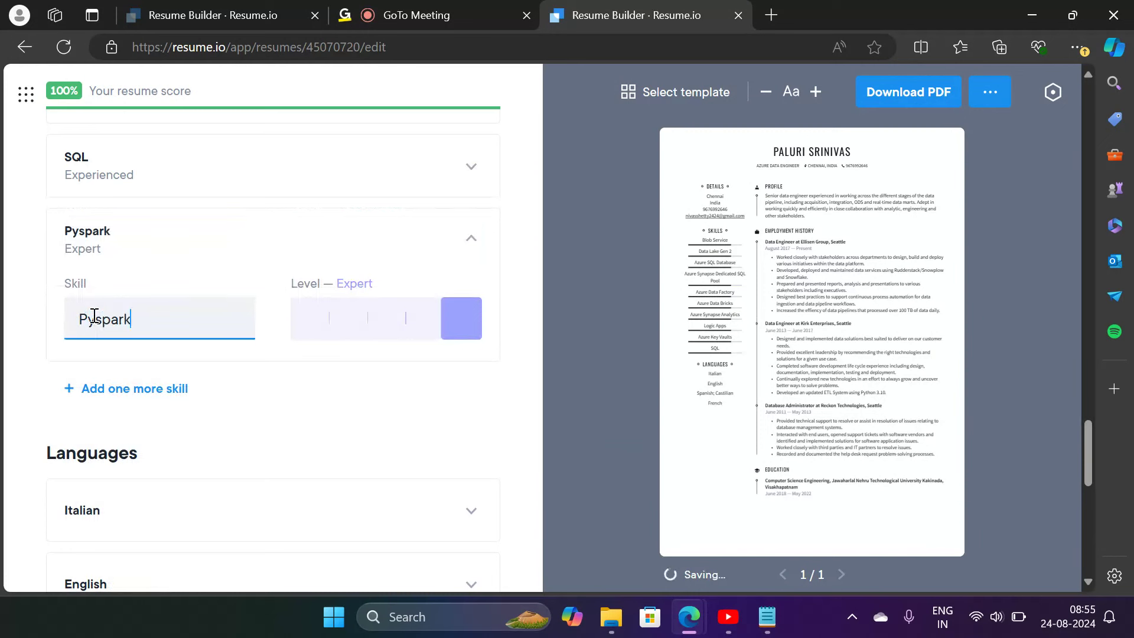
left_click(423, 326)
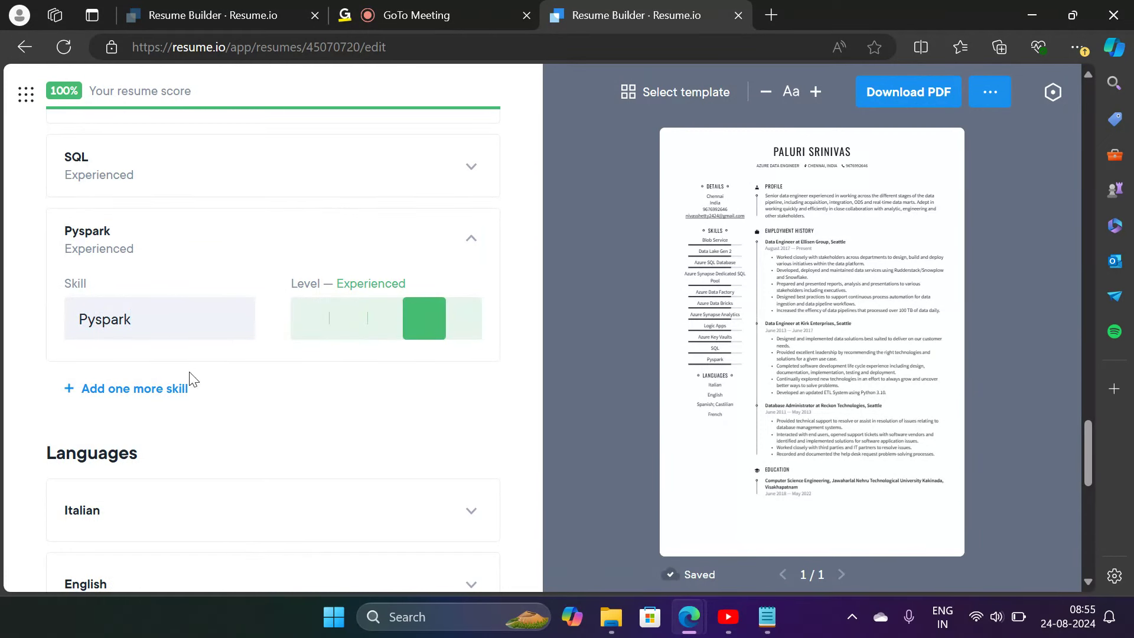
Add a skill named "Pyhon" below Pyspark and set its level to Experienced
left_click(172, 388)
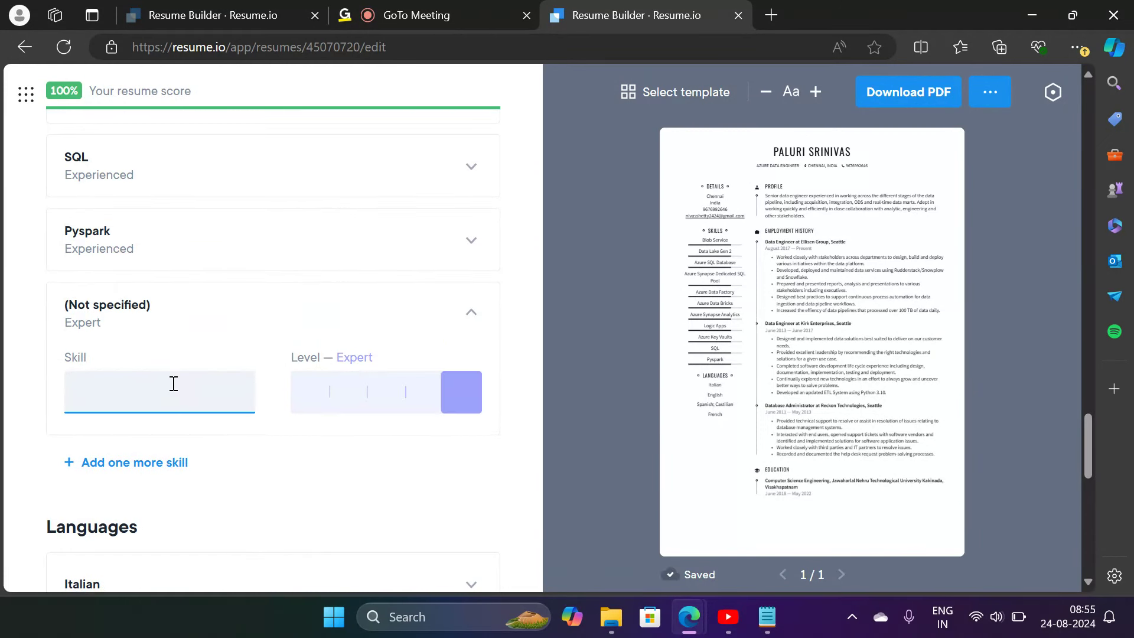
type("Pyhon")
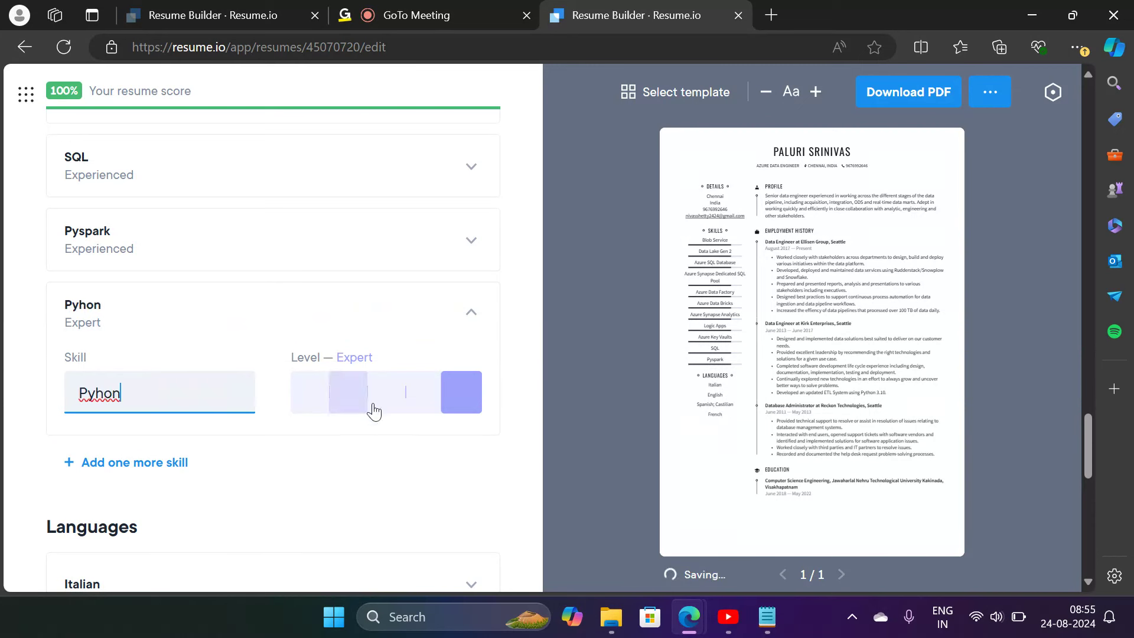
left_click(413, 406)
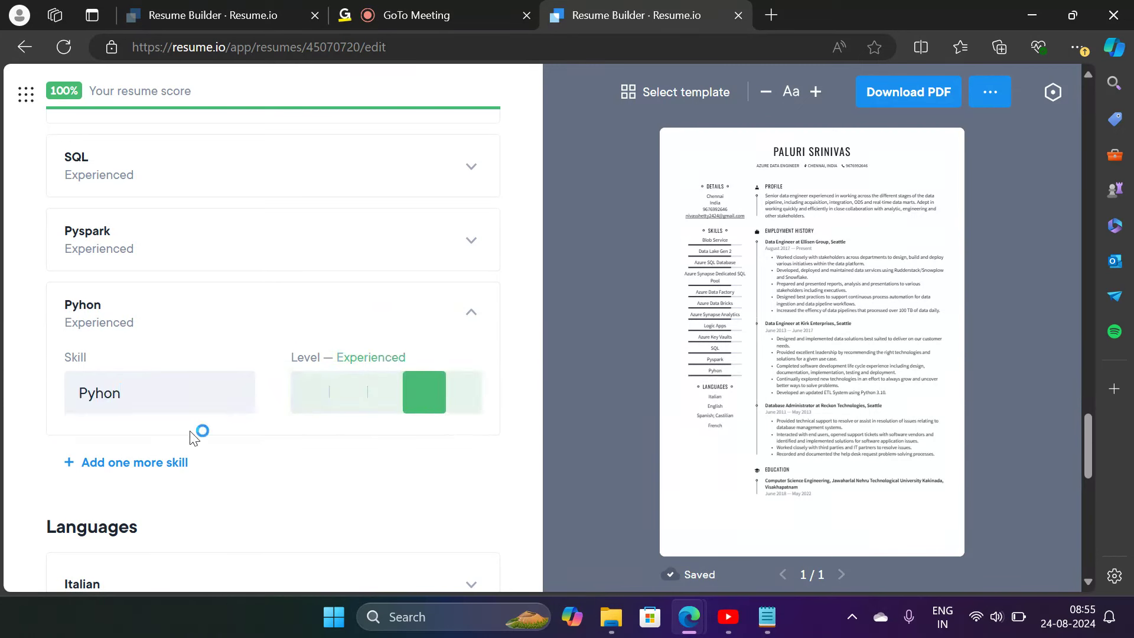
Add a skill below Pyhon, check the Notepad skills list, then name it "Azure Devops CI/CD Pipelines" and set its level to Experienced
left_click(137, 462)
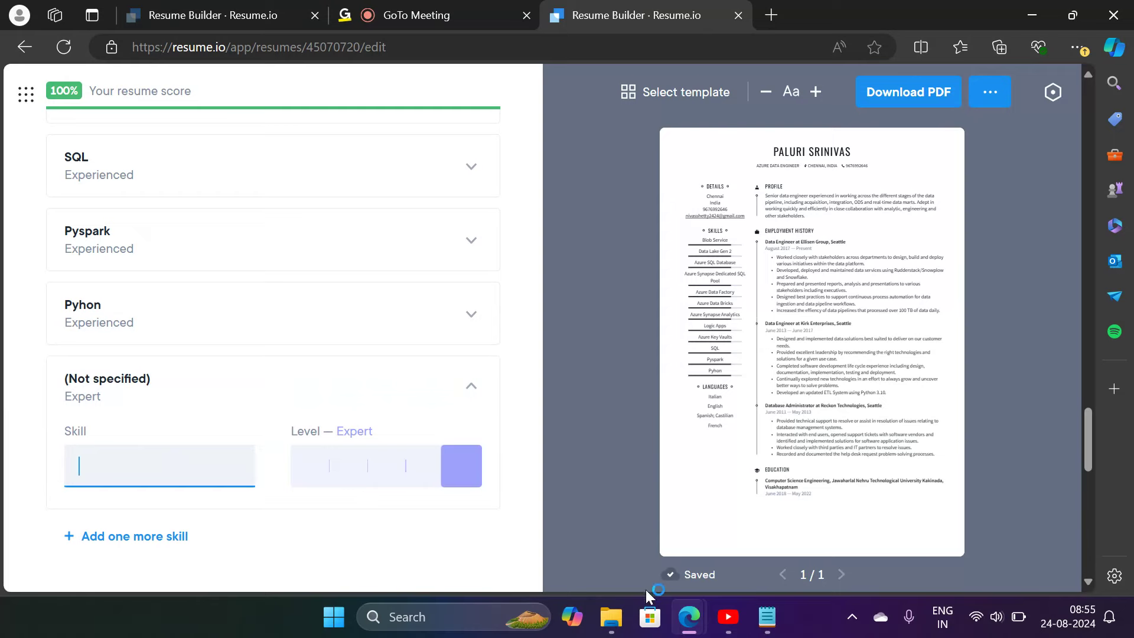
left_click(764, 627)
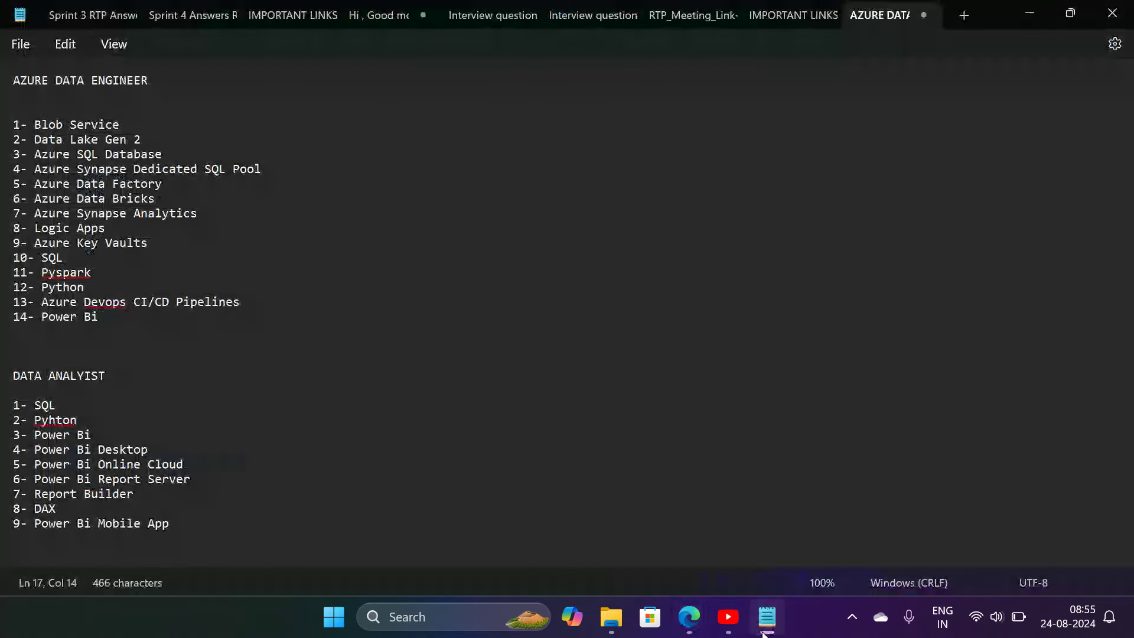
left_click(688, 617)
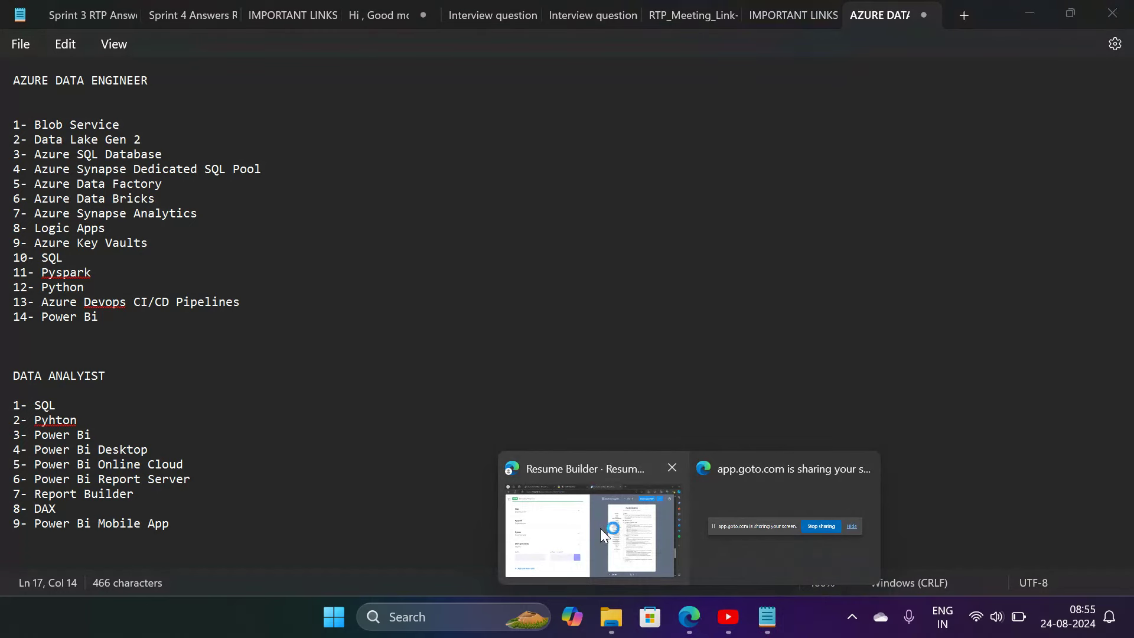
left_click(600, 527)
left_click(167, 435)
type("A")
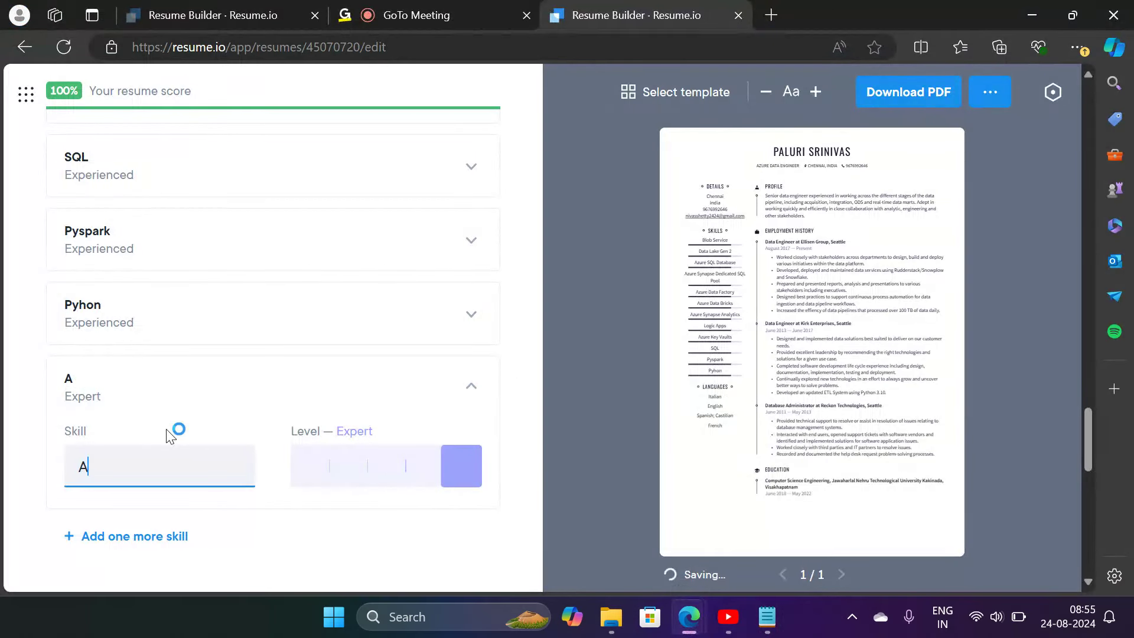
type("zure Devops")
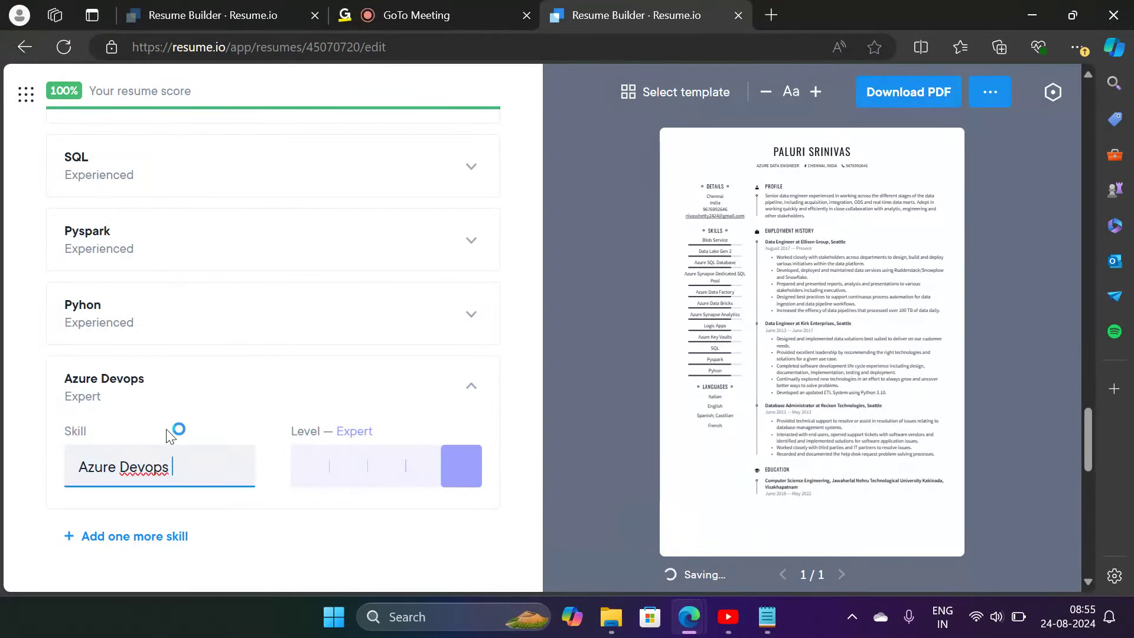
type(" CI/")
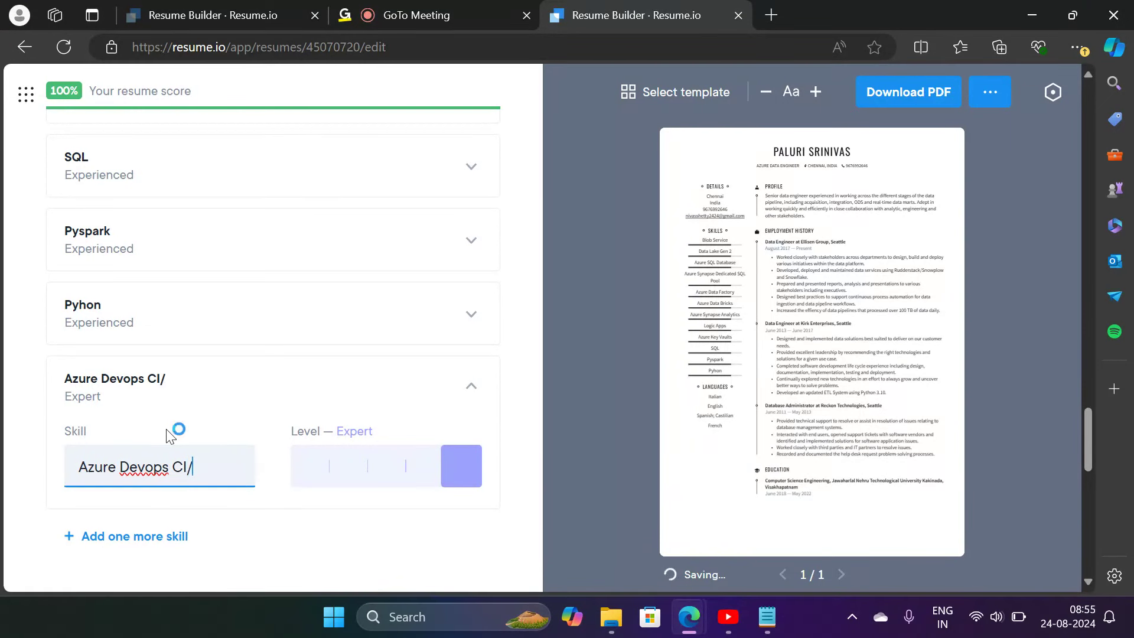
type("CD Pipelines")
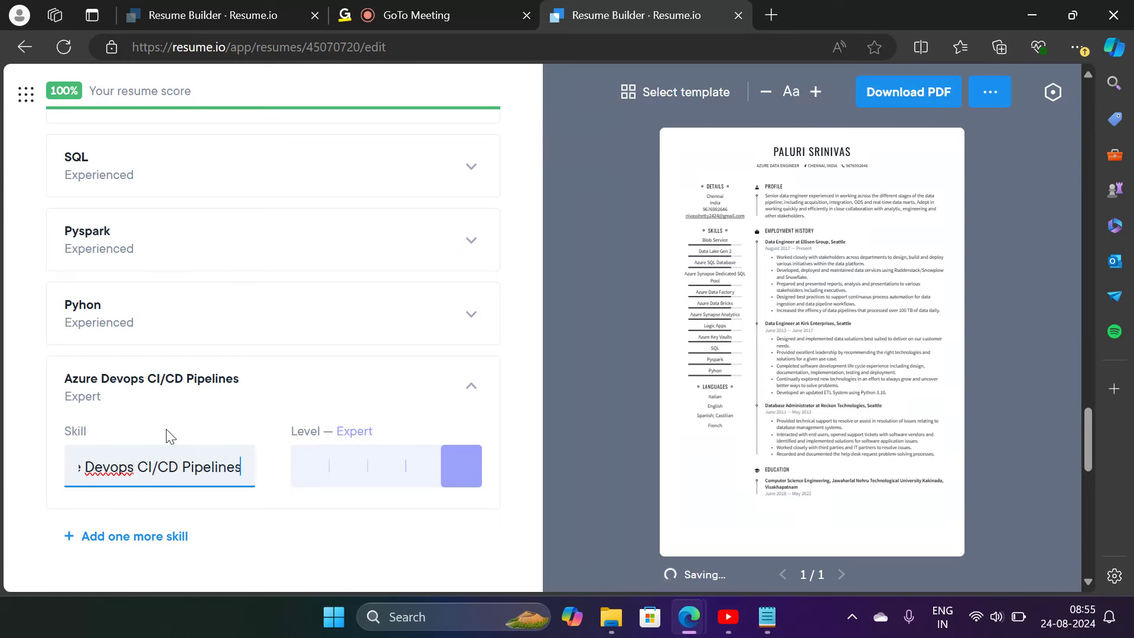
left_click(418, 467)
Add a skill below Azure Devops CI/CD Pipelines, check the Notepad skills list, then name it "Power Bi" and set its level to Experienced
scroll(413, 471, "down", 3)
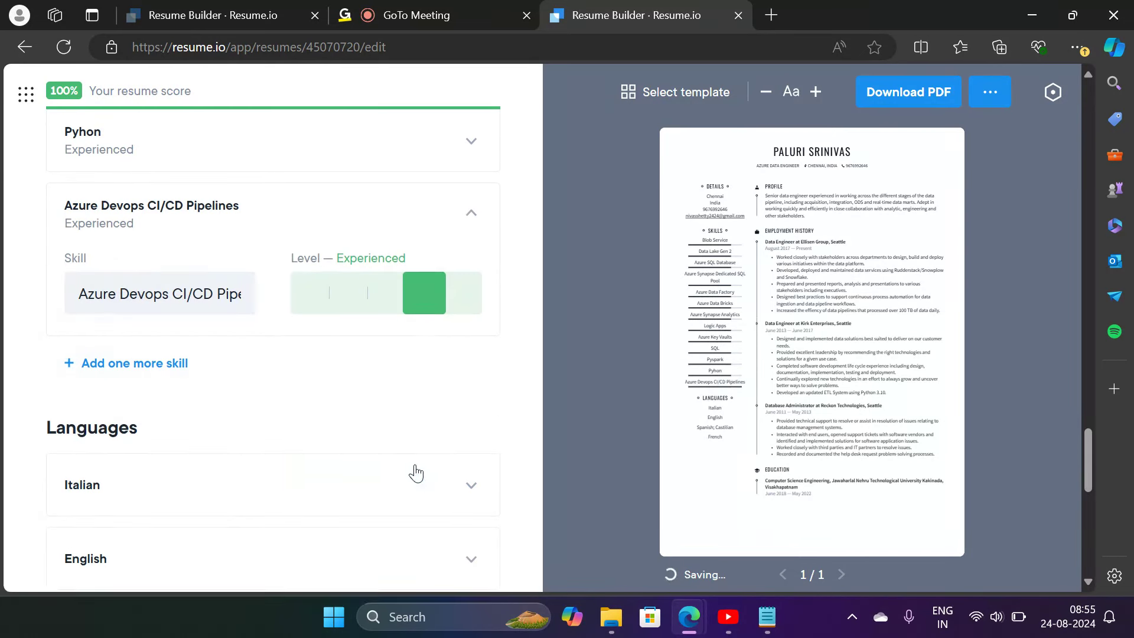
left_click(199, 366)
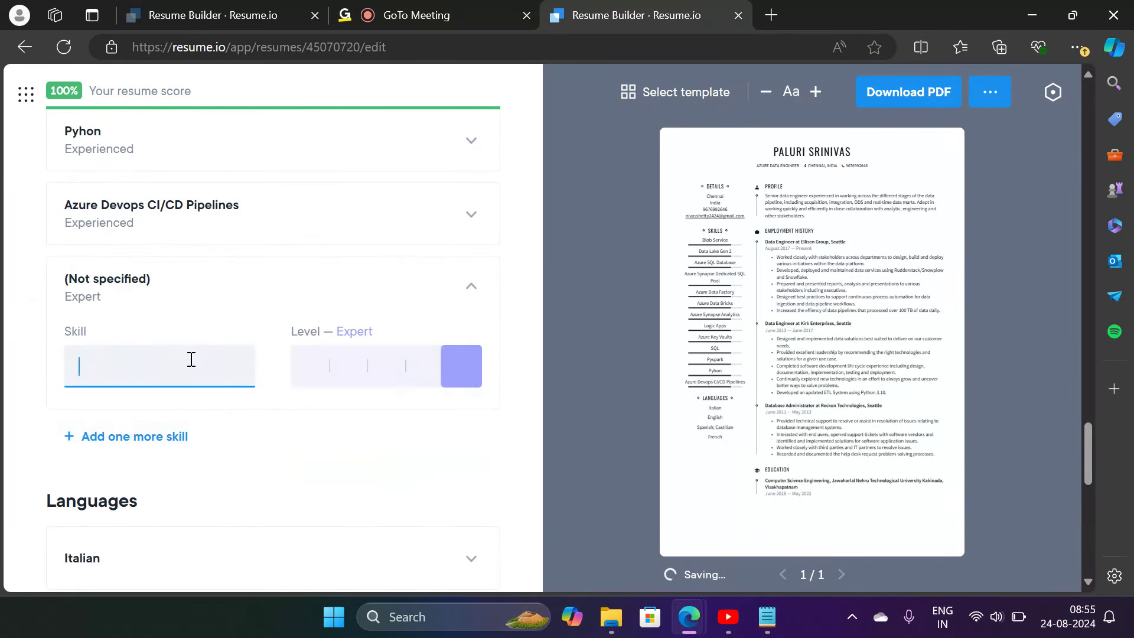
left_click(780, 627)
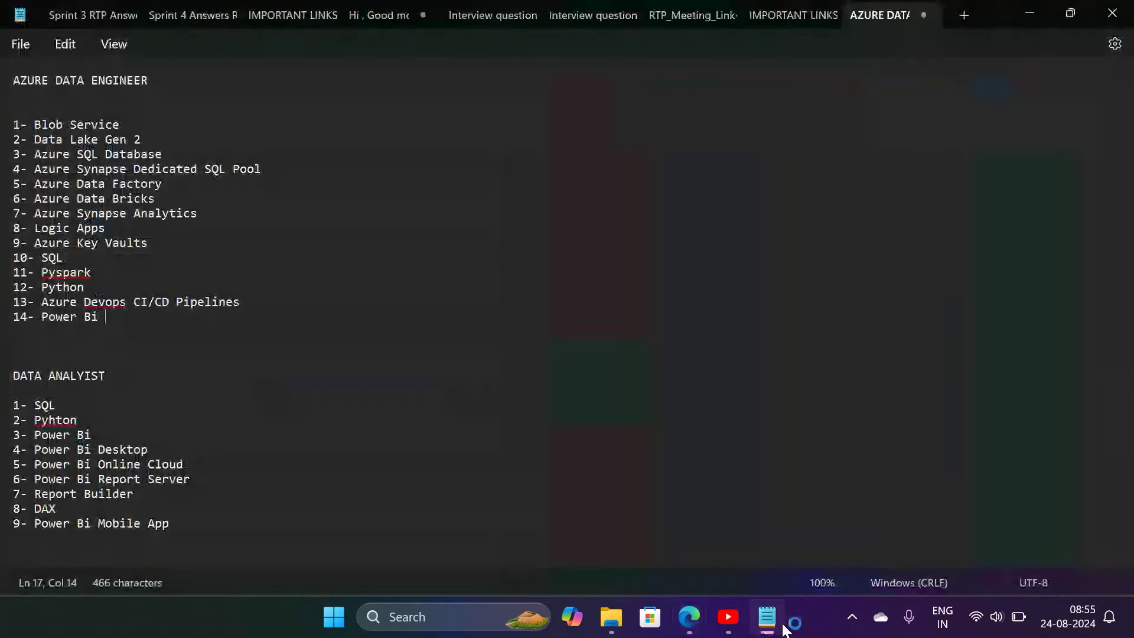
left_click(689, 619)
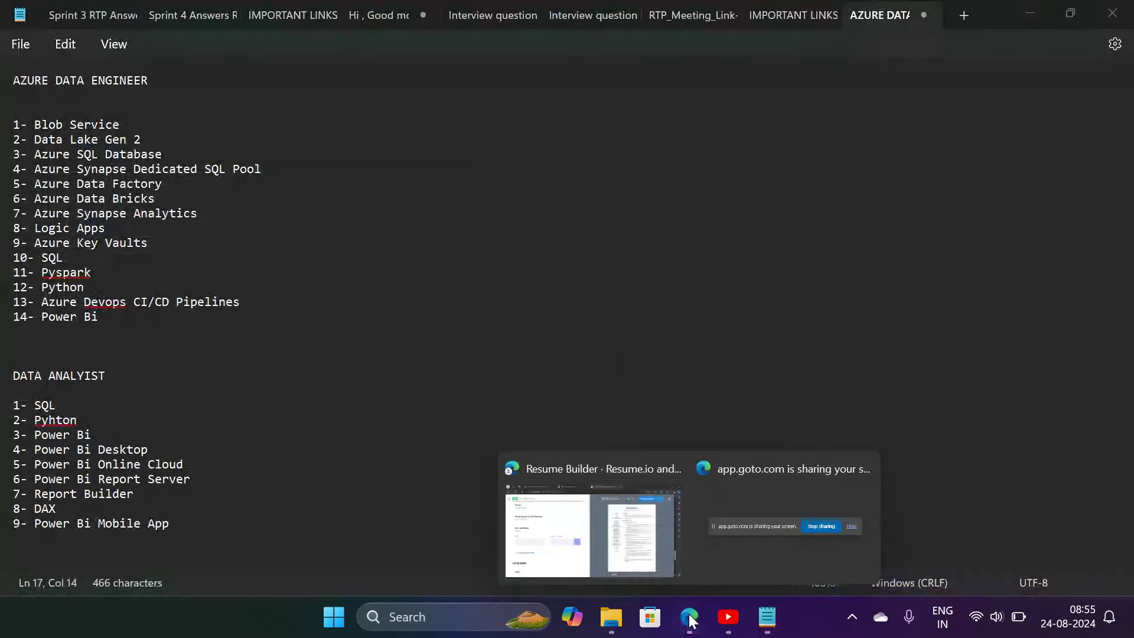
left_click(590, 520)
left_click(147, 364)
type("Poew")
key("BackSpace")
key("BackSpace")
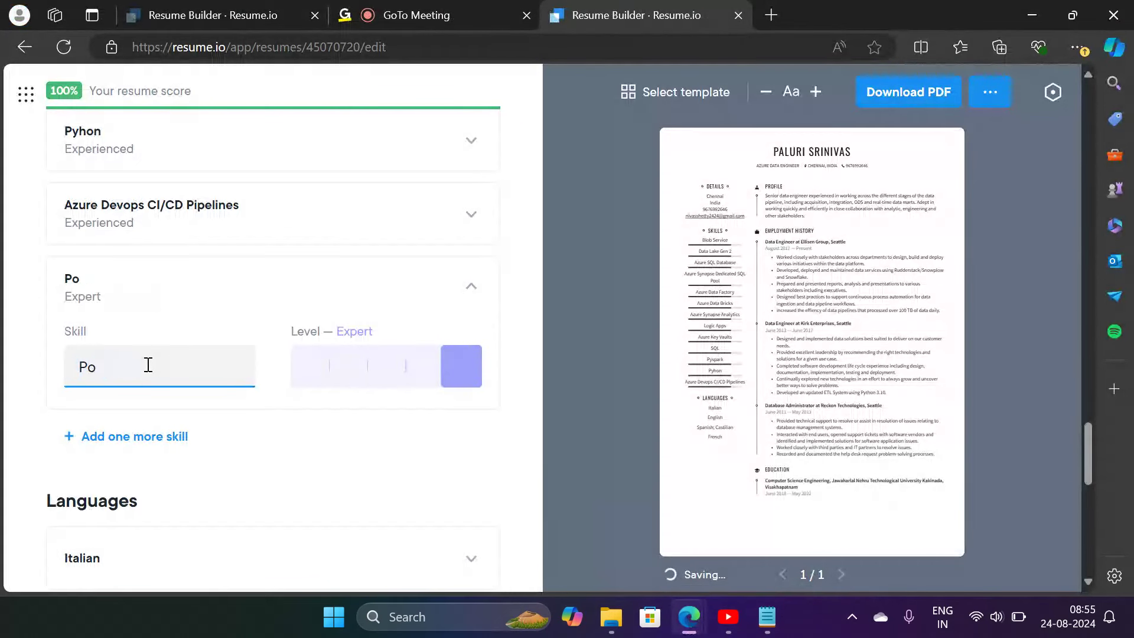
type("wer Bi")
left_click(438, 376)
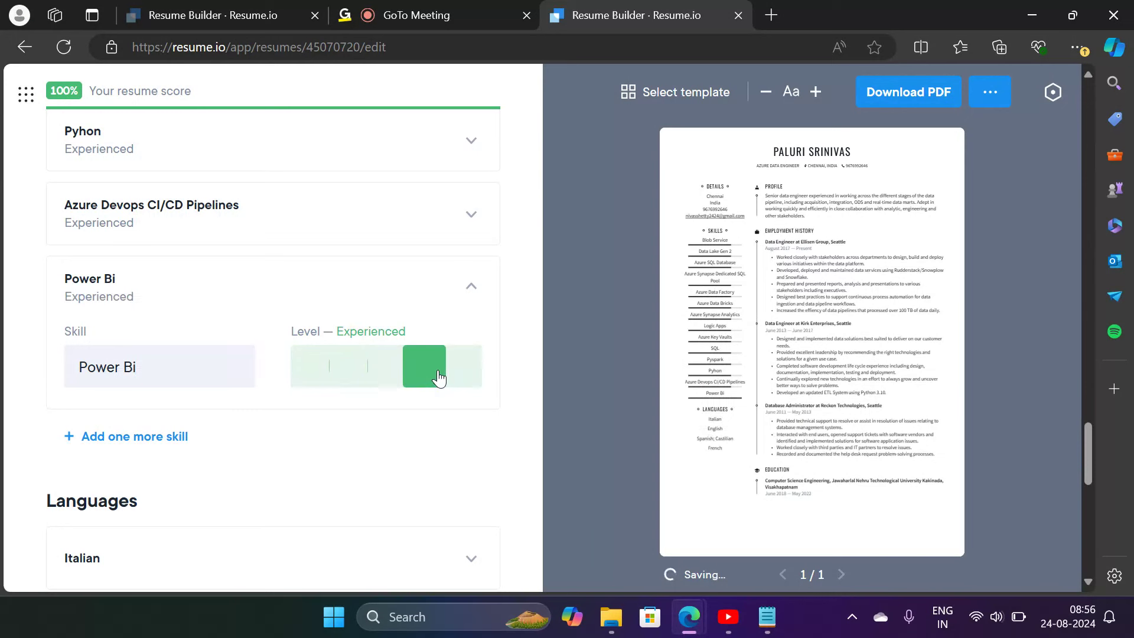
Replace the e-mail address in the resume's personal details with the other saved e-mail address
scroll(437, 370, "up", 3)
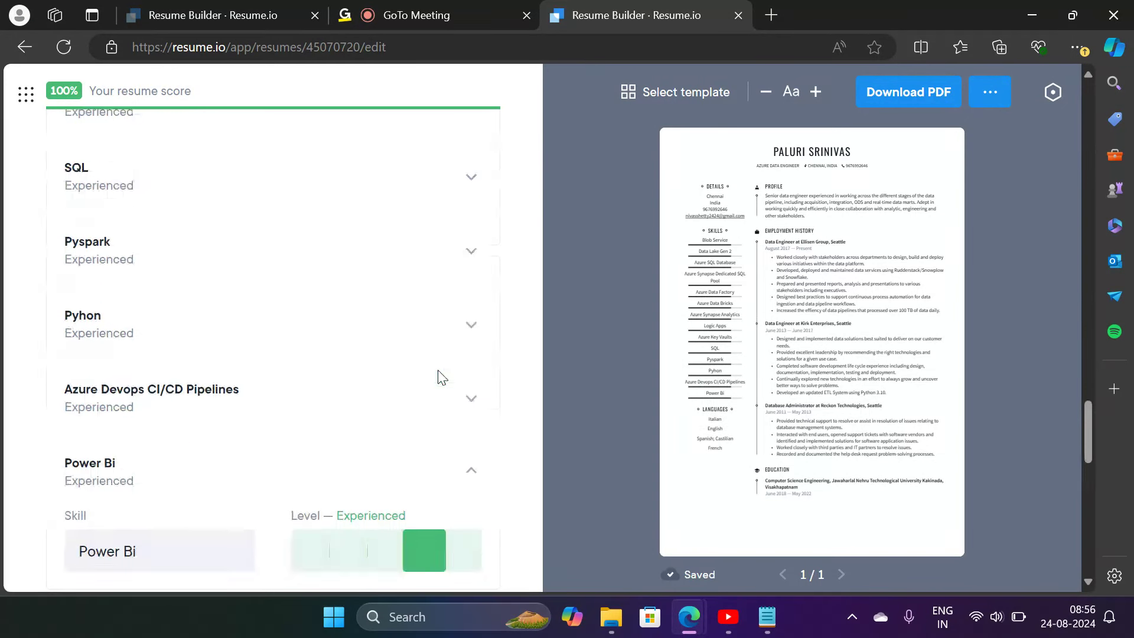
scroll(509, 297, "down", 2)
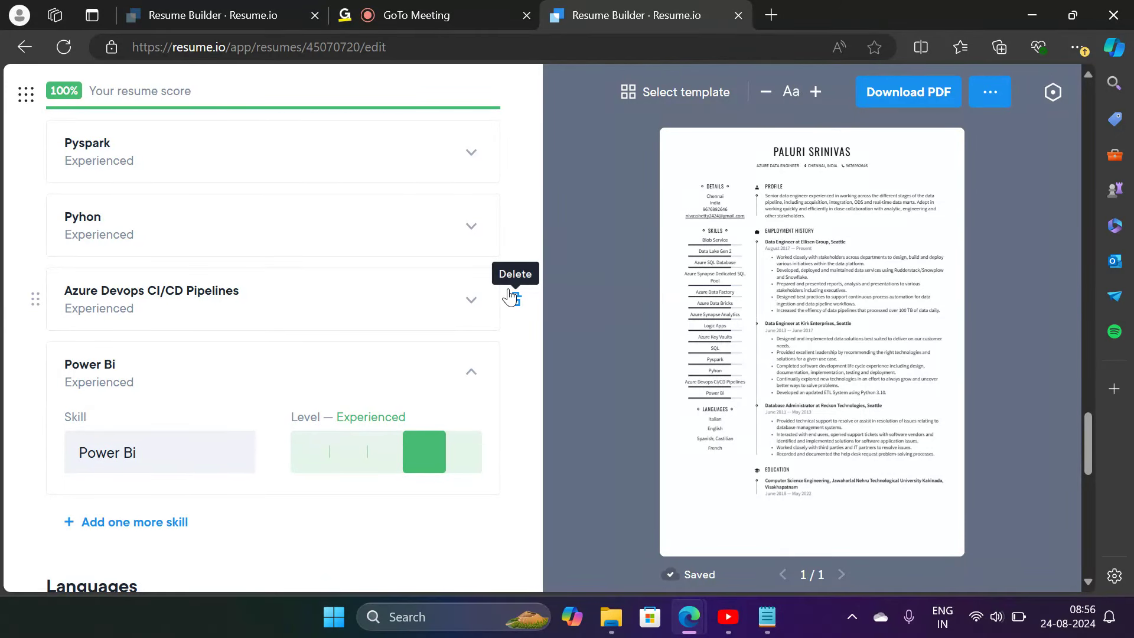
scroll(509, 296, "down", 1)
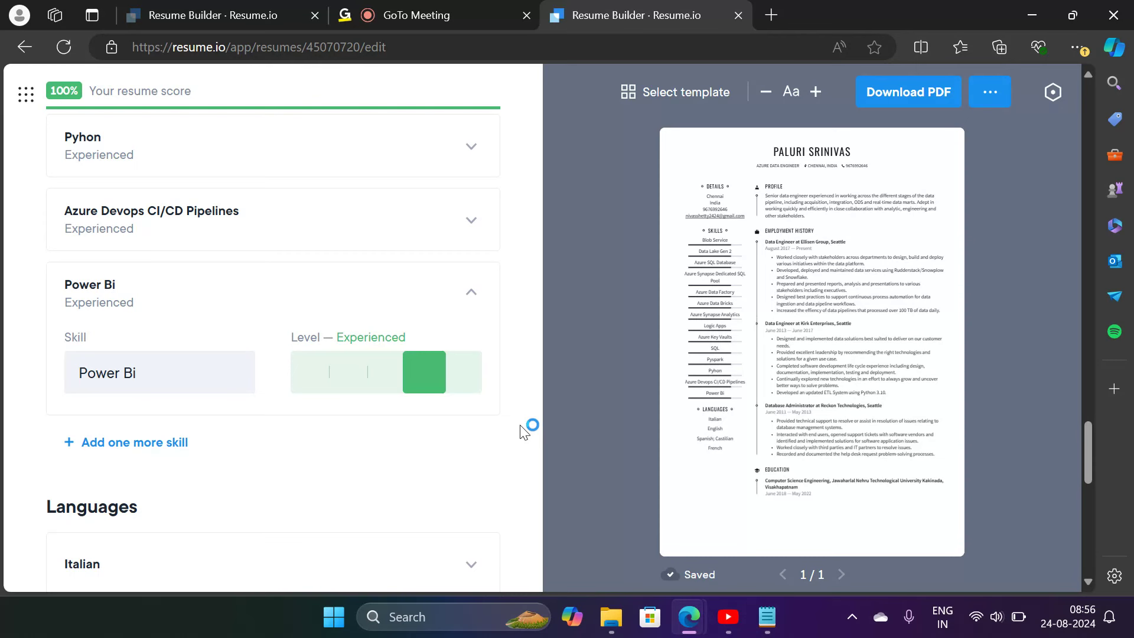
scroll(523, 432, "up", 12)
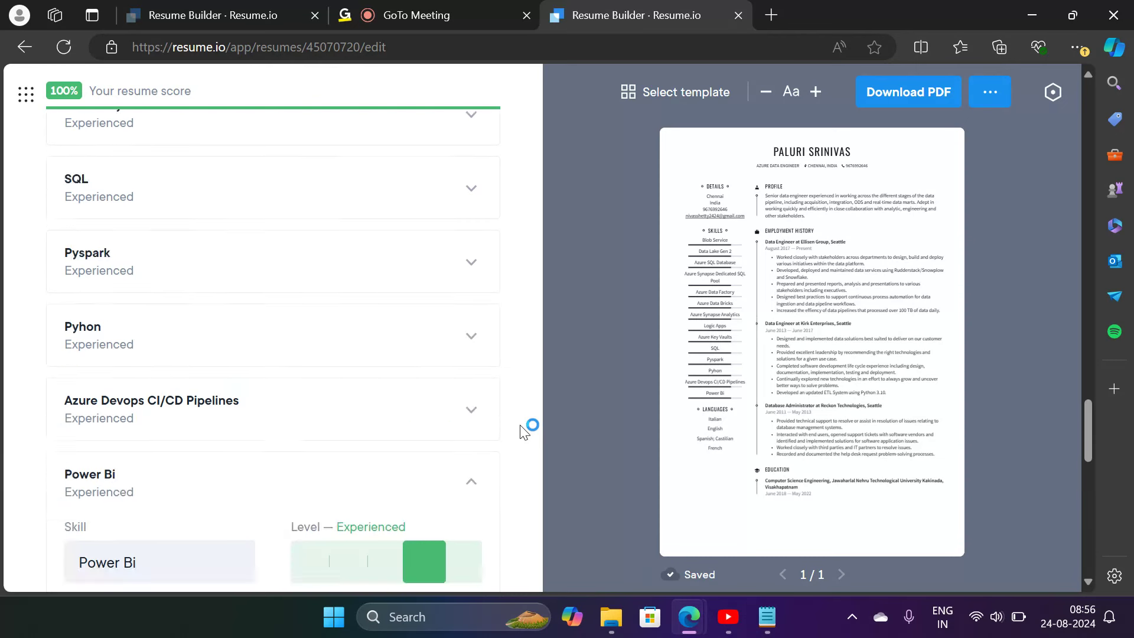
scroll(524, 432, "up", 10)
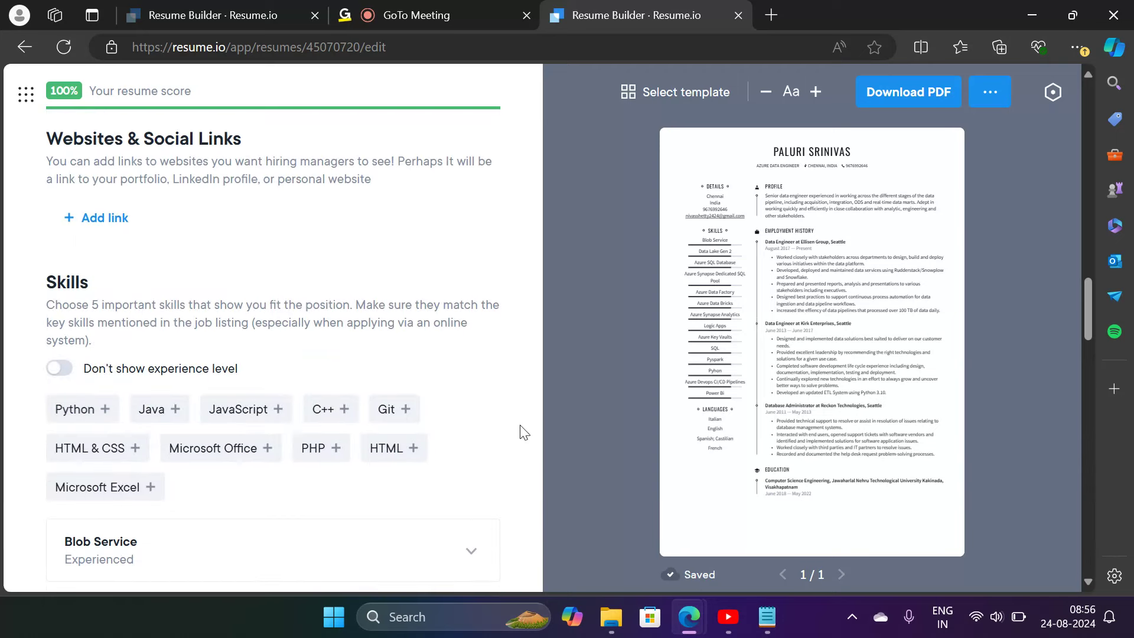
scroll(524, 432, "up", 1)
scroll(524, 431, "up", 10)
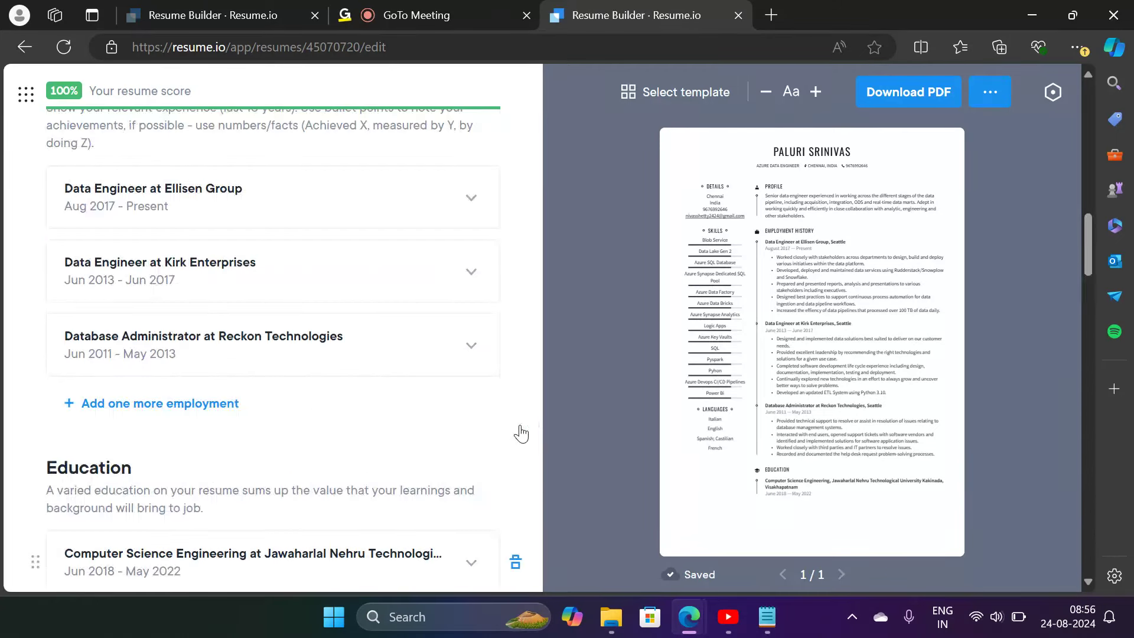
scroll(521, 434, "up", 10)
left_click(243, 314)
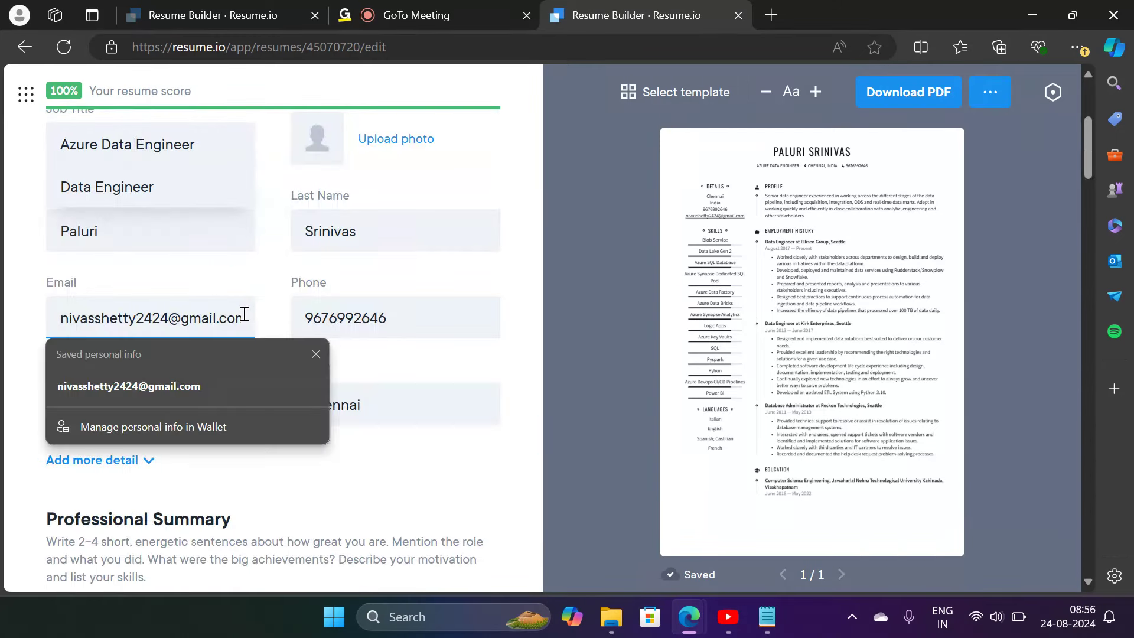
key("BackSpace")
key("BackSpace")
key("BackSpace")
key("BackSpace")
key("BackSpace")
key("BackSpace")
key("BackSpace")
key("BackSpace")
key("BackSpace")
key("BackSpace")
key("BackSpace")
key("BackSpace")
key("BackSpace")
key("BackSpace")
key("BackSpace")
key("BackSpace")
key("BackSpace")
key("BackSpace")
key("BackSpace")
key("BackSpace")
key("BackSpace")
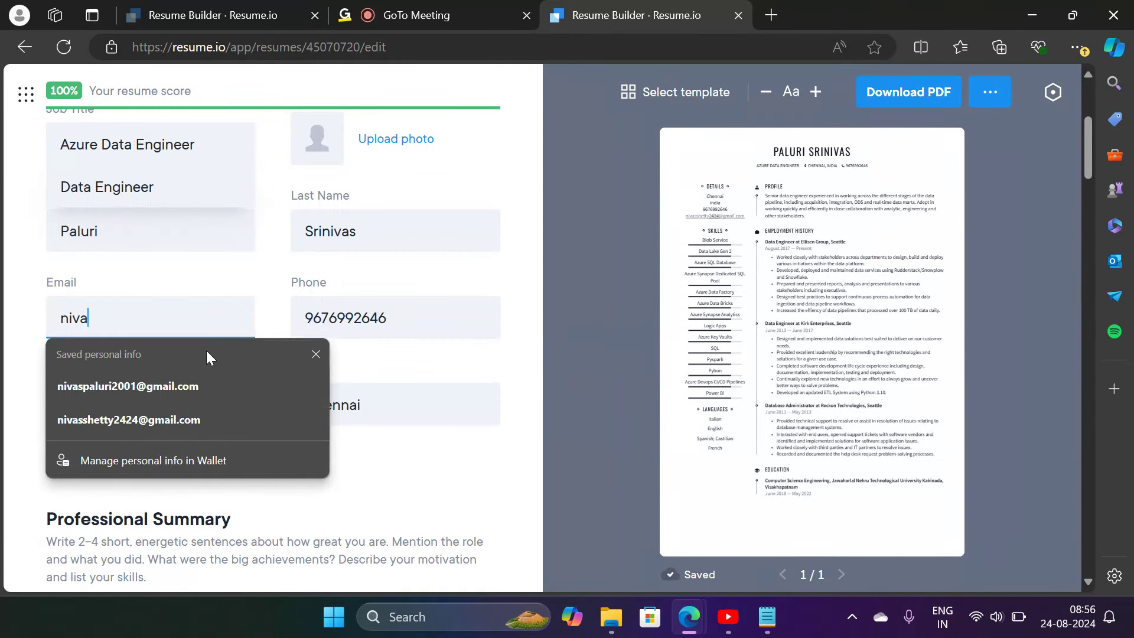
left_click(186, 381)
Delete the Pyhon, Pyspark and SQL entries from the resume's skills list, confirming each deletion
scroll(186, 374, "down", 10)
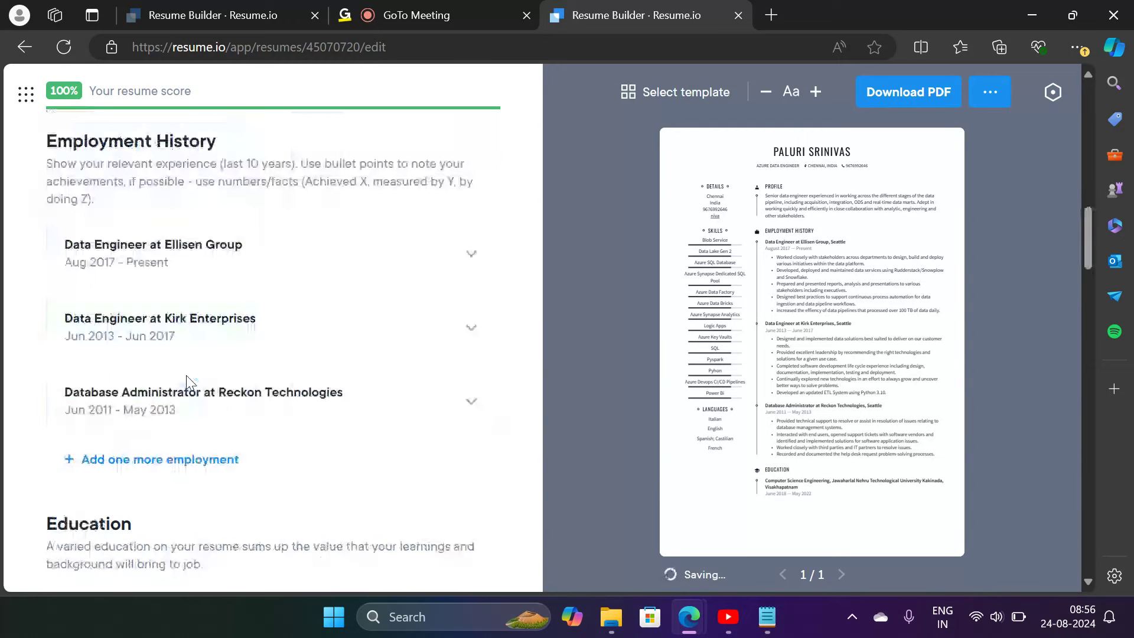
scroll(186, 381, "down", 12)
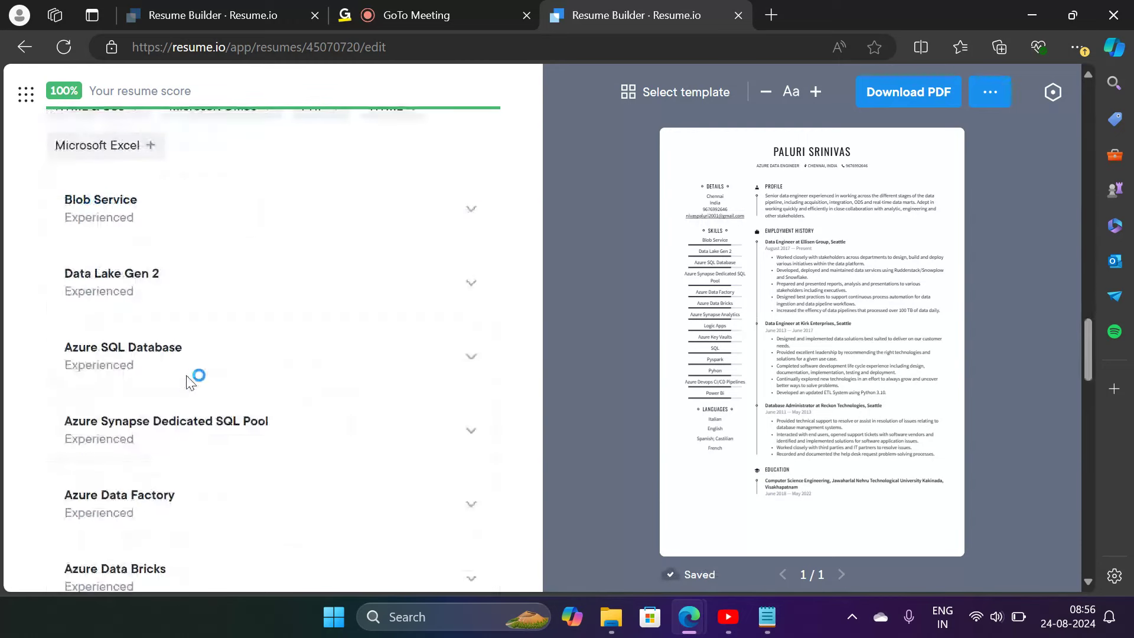
scroll(528, 310, "down", 4)
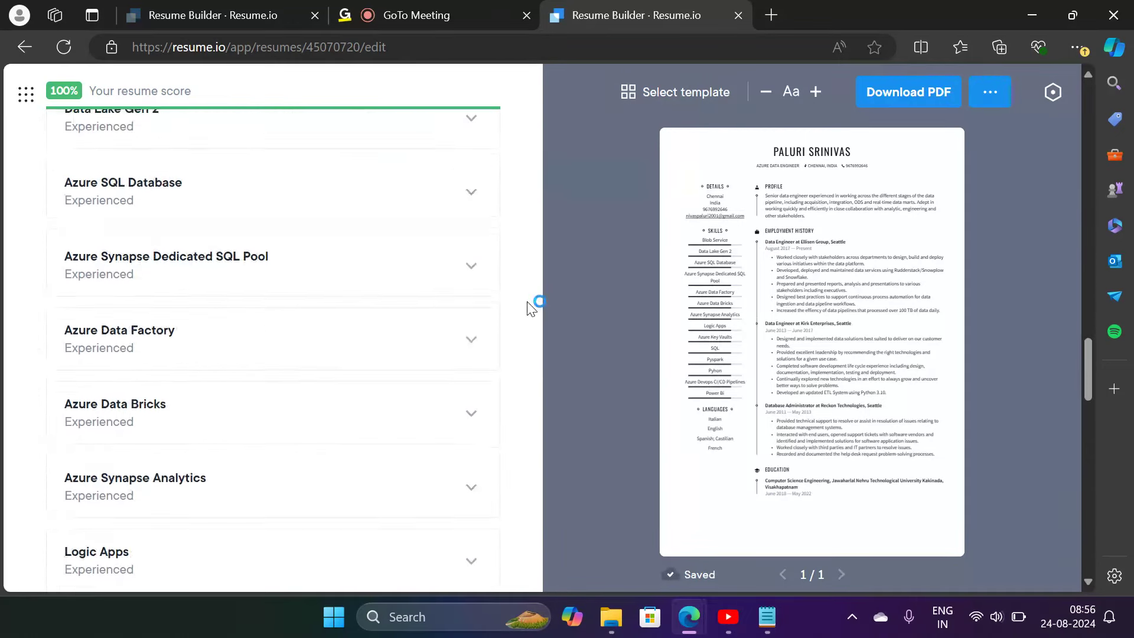
scroll(527, 310, "down", 5)
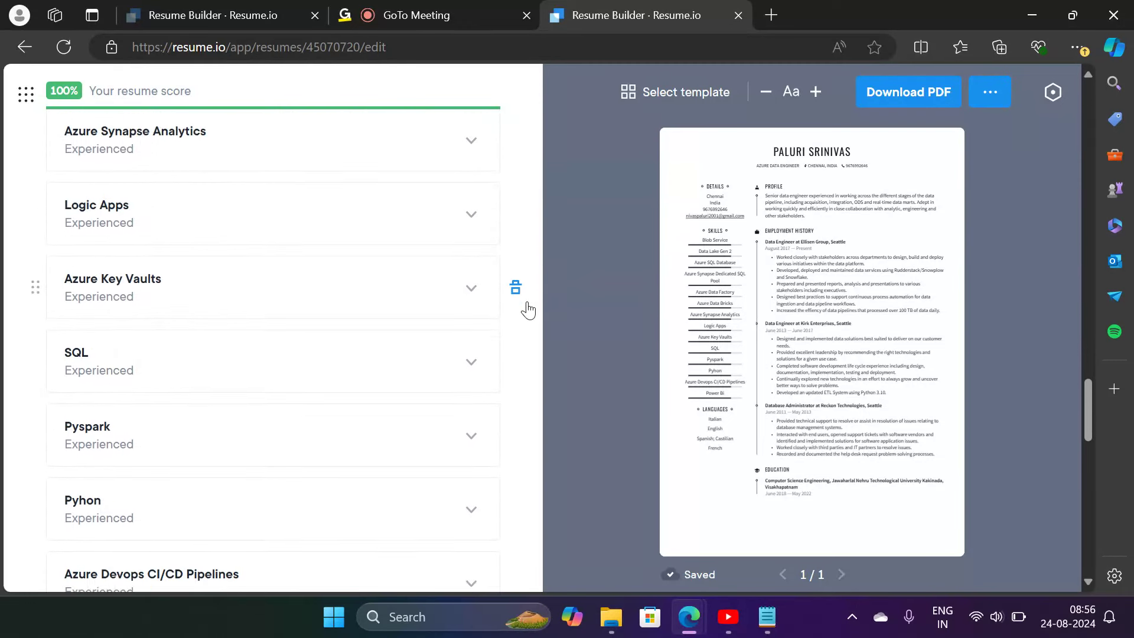
scroll(527, 310, "down", 3)
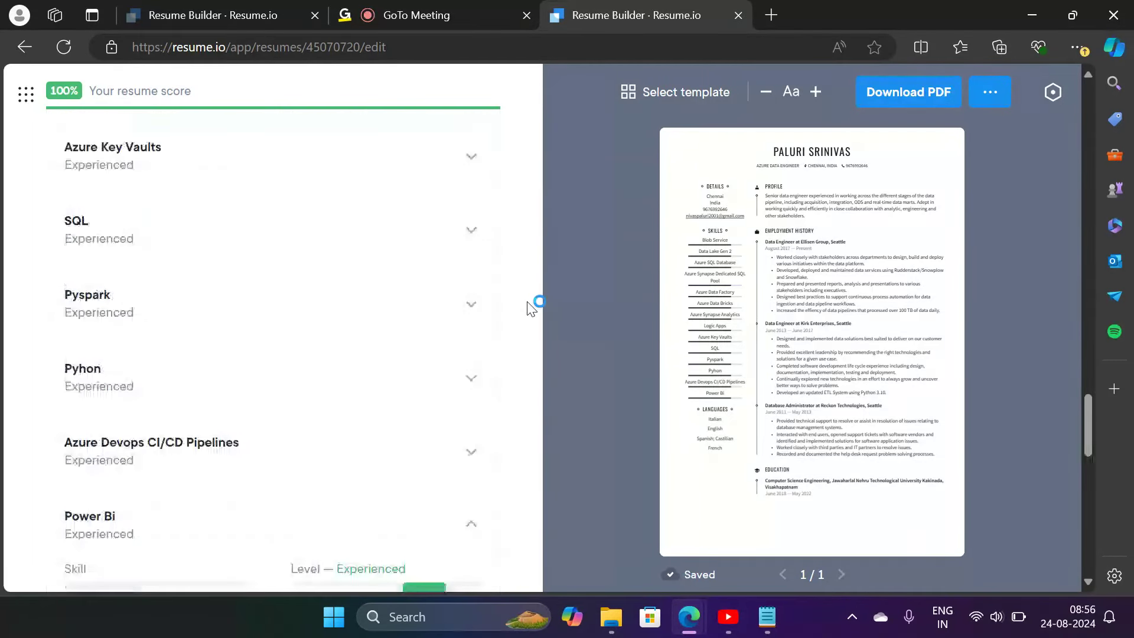
scroll(531, 307, "down", 2)
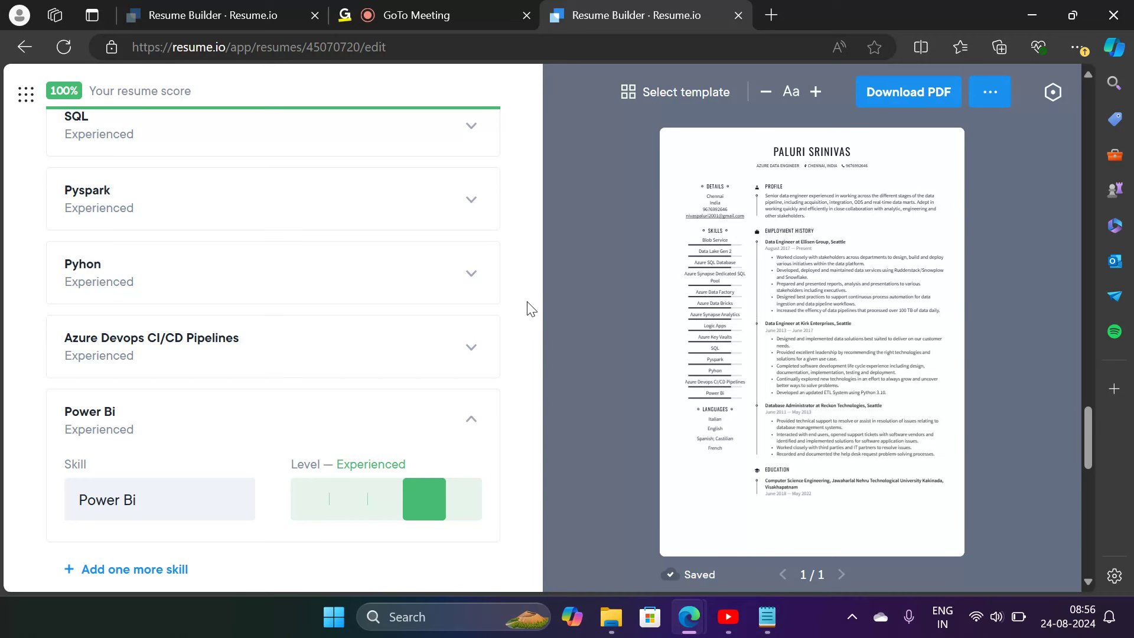
mouse_move(515, 272)
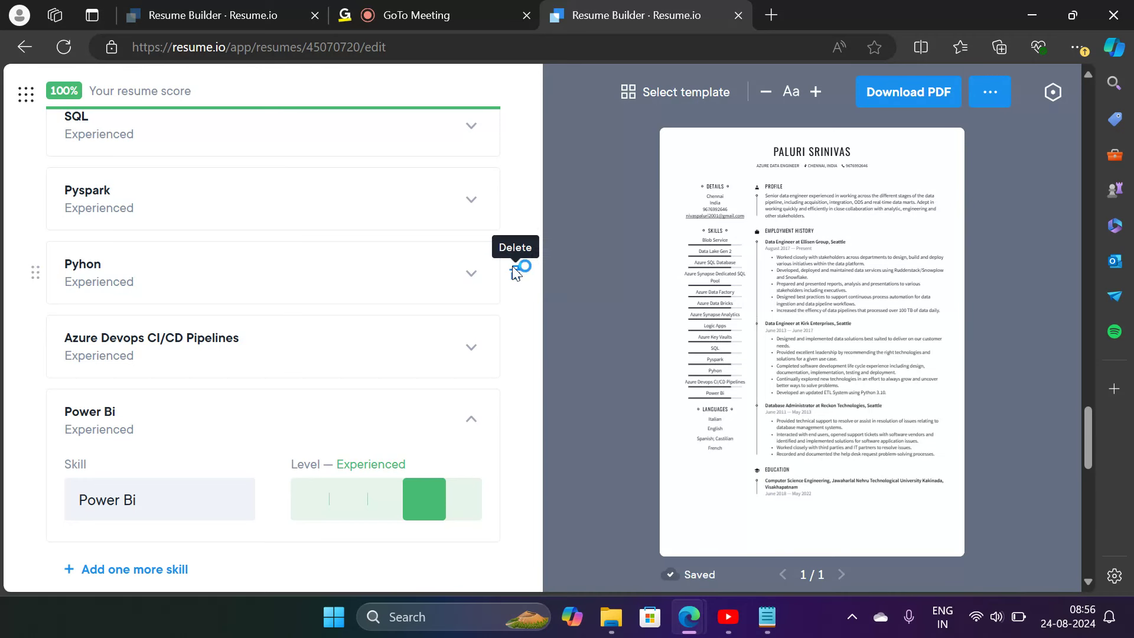
left_click(515, 271)
left_click(614, 399)
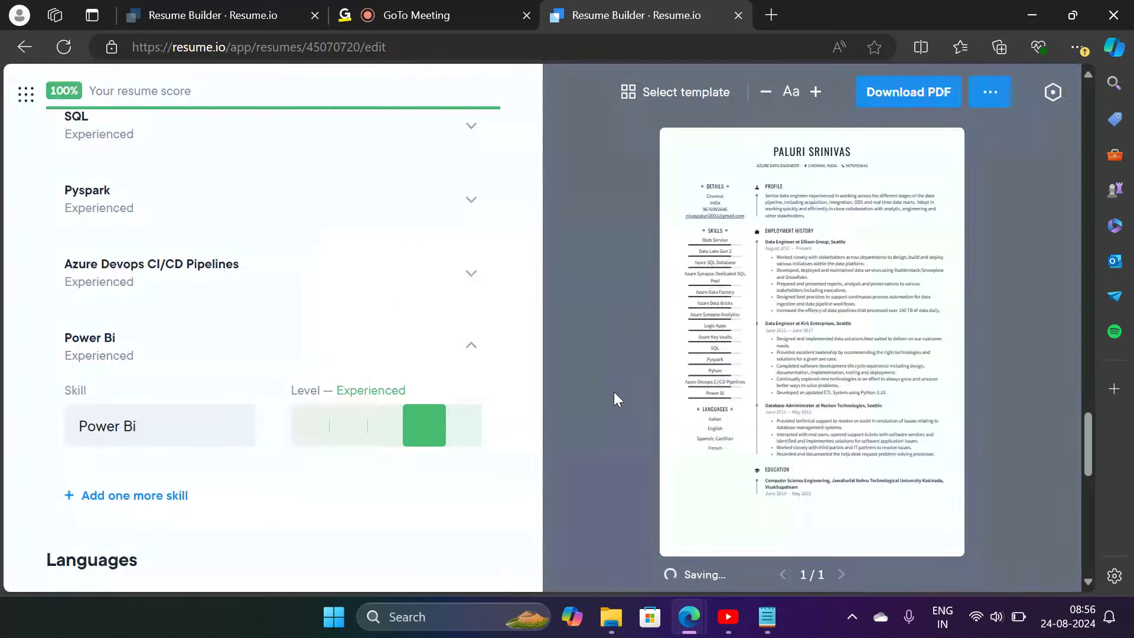
left_click(516, 198)
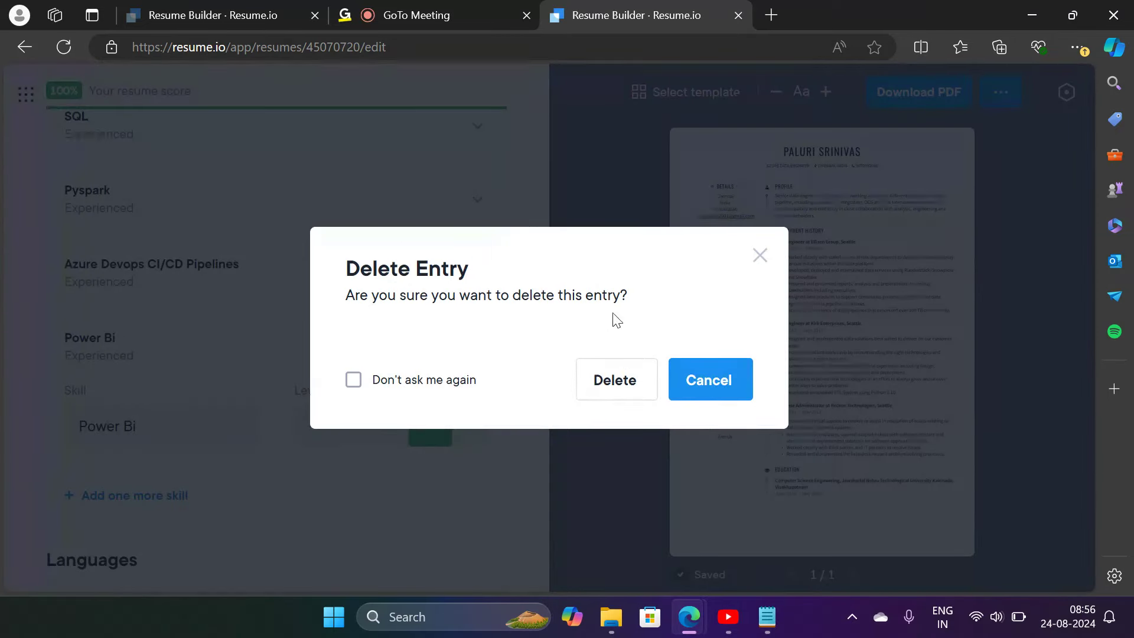
left_click(629, 372)
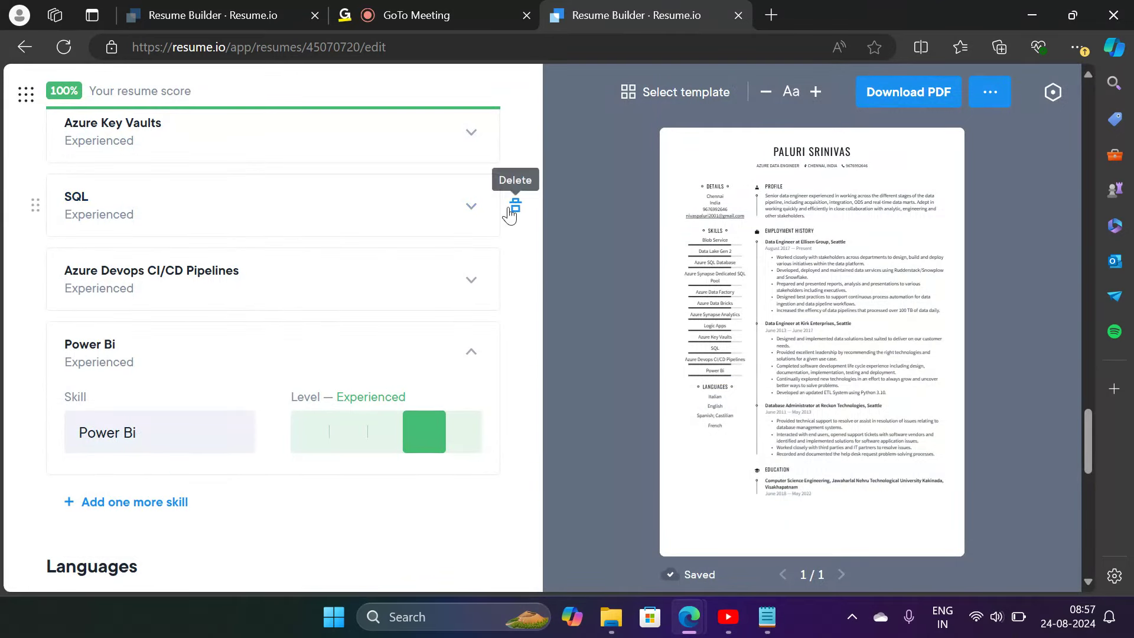
left_click(512, 208)
left_click(583, 369)
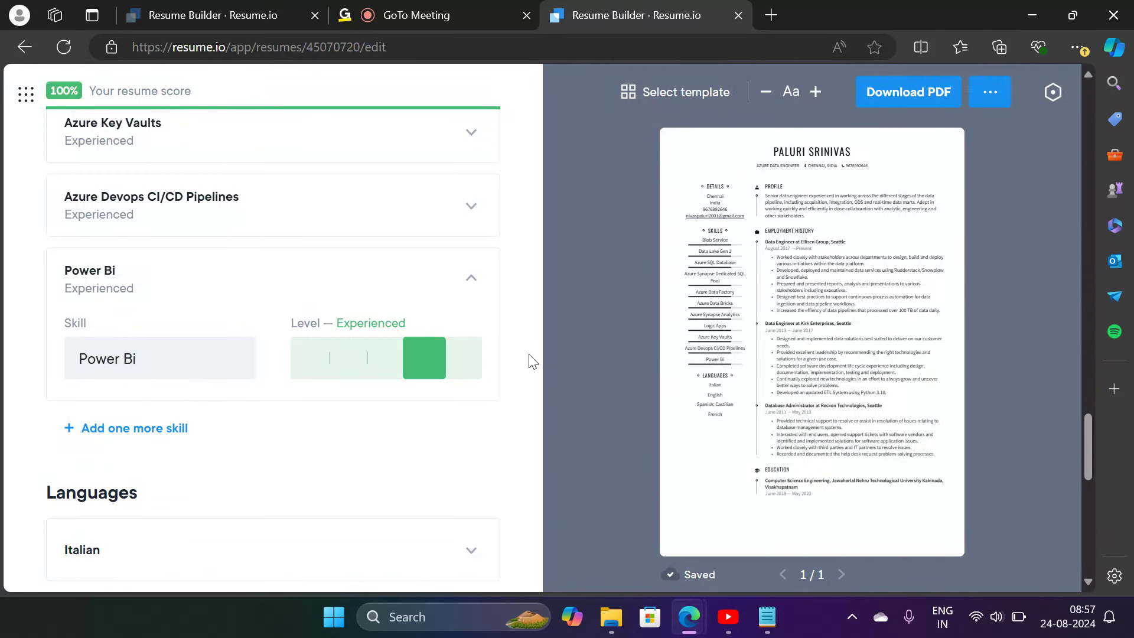
scroll(530, 361, "down", 5)
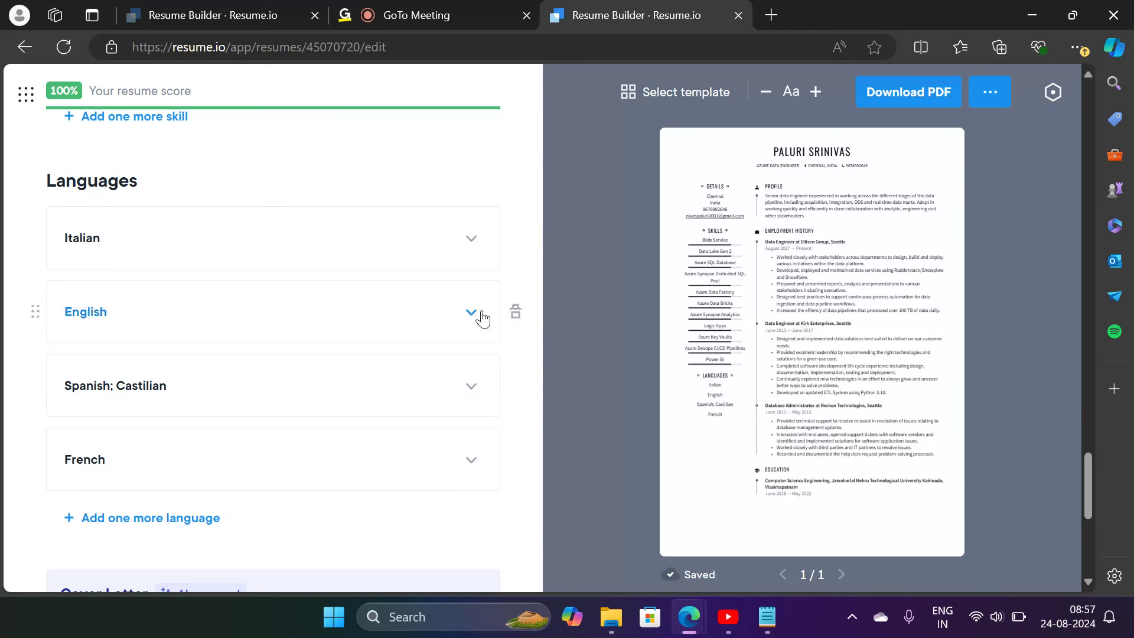
scroll(482, 318, "down", 2)
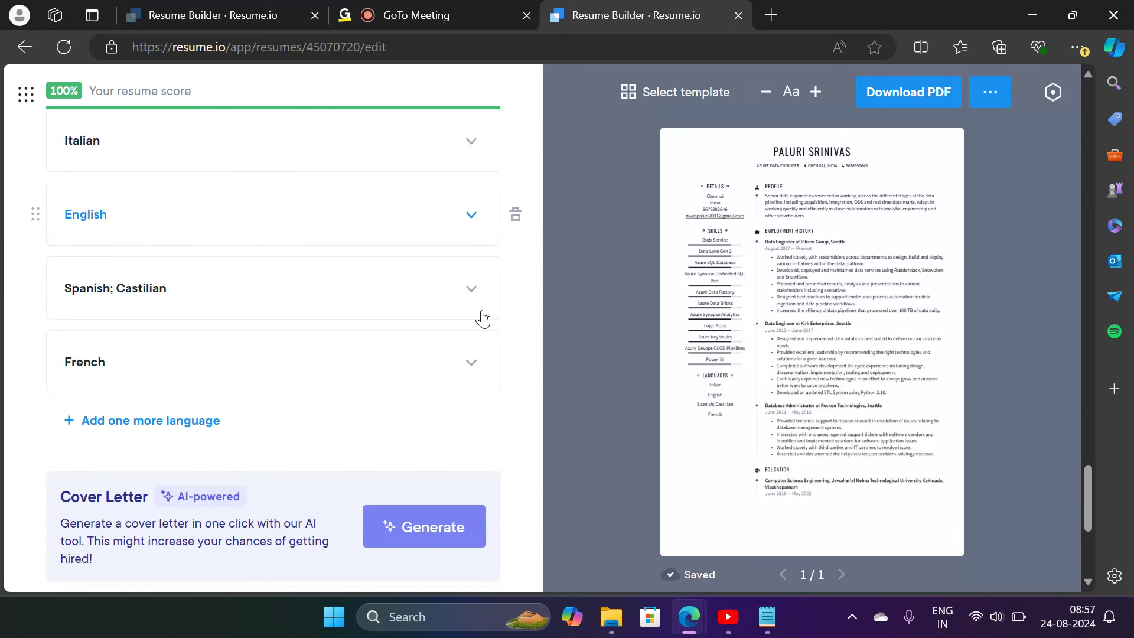
scroll(482, 317, "up", 4)
scroll(481, 318, "down", 2)
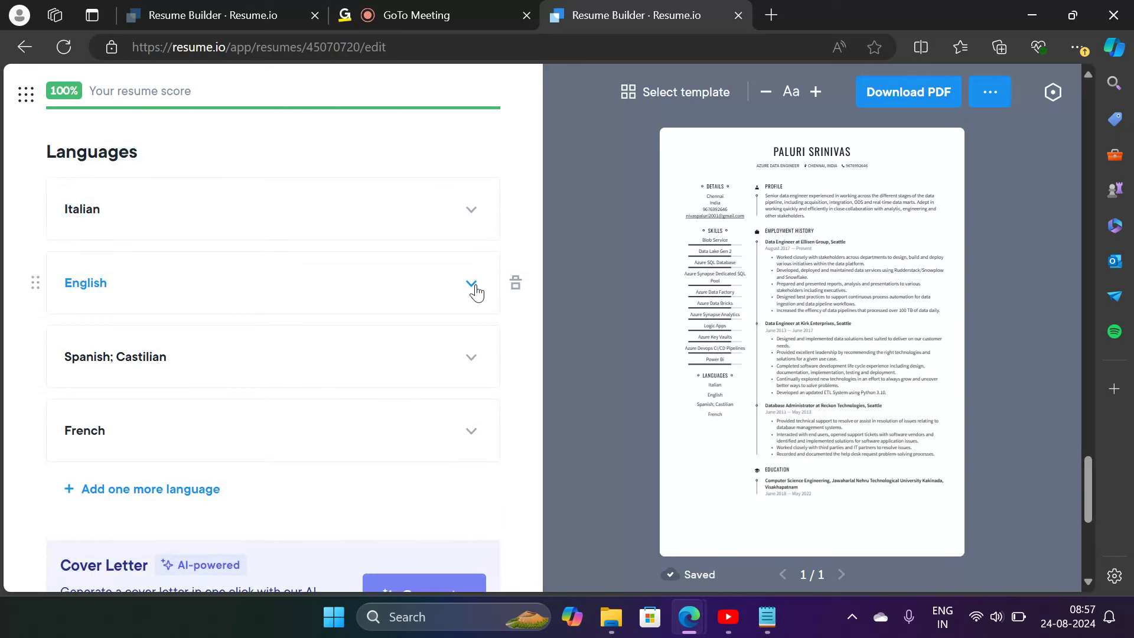
Add an empty entry to the resume's languages and rename the English entry as SQL, without choosing a level
left_click(476, 291)
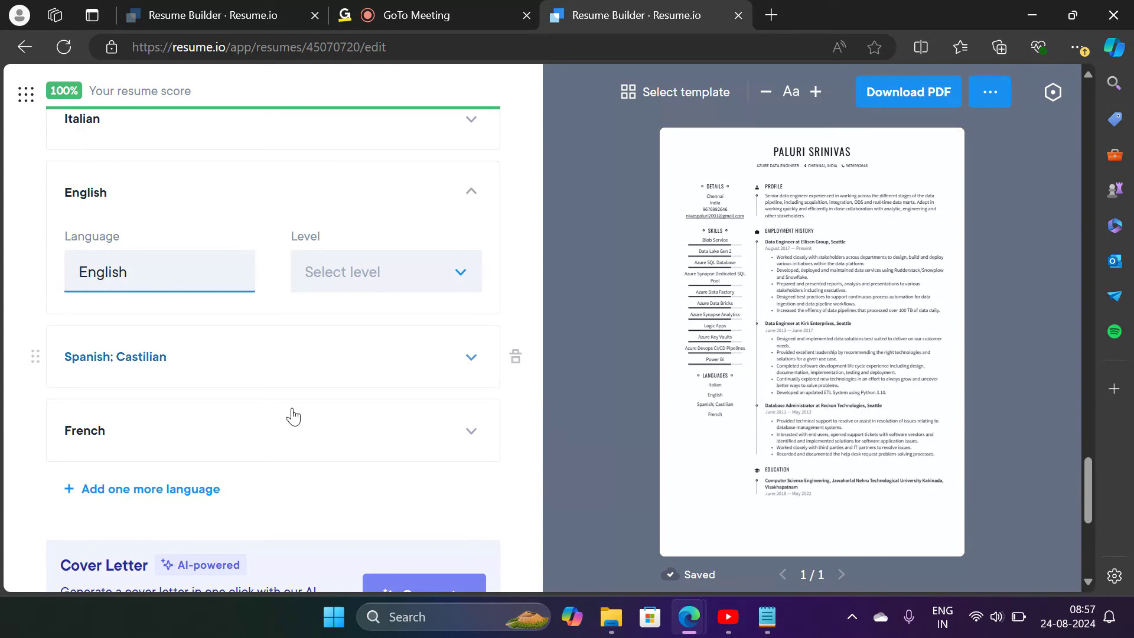
left_click(216, 497)
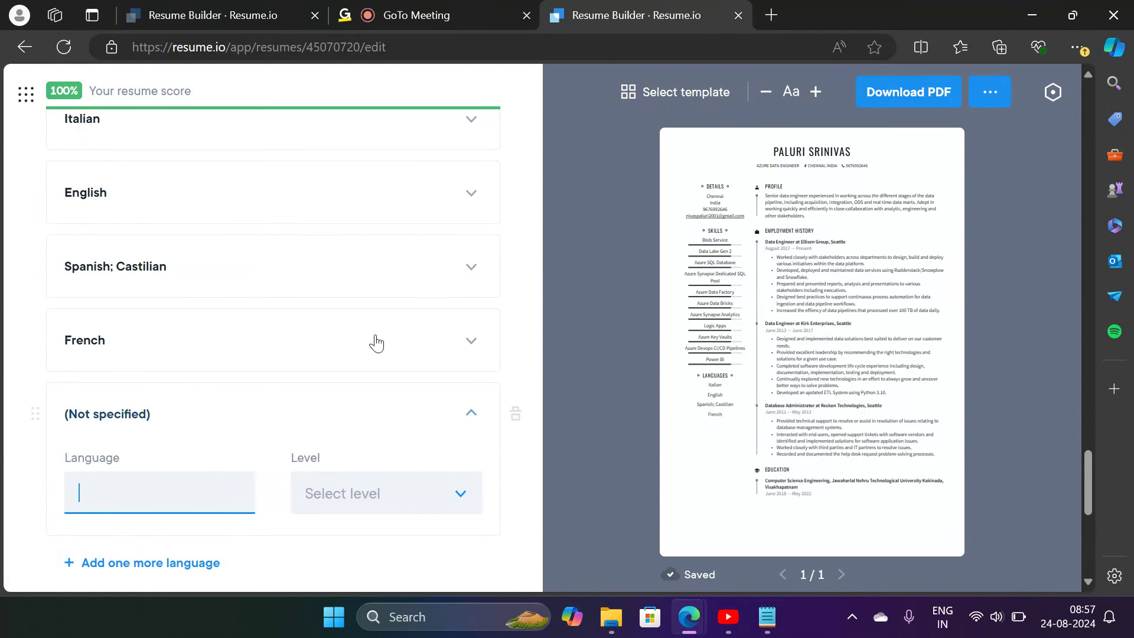
scroll(420, 278, "up", 1)
left_click(462, 253)
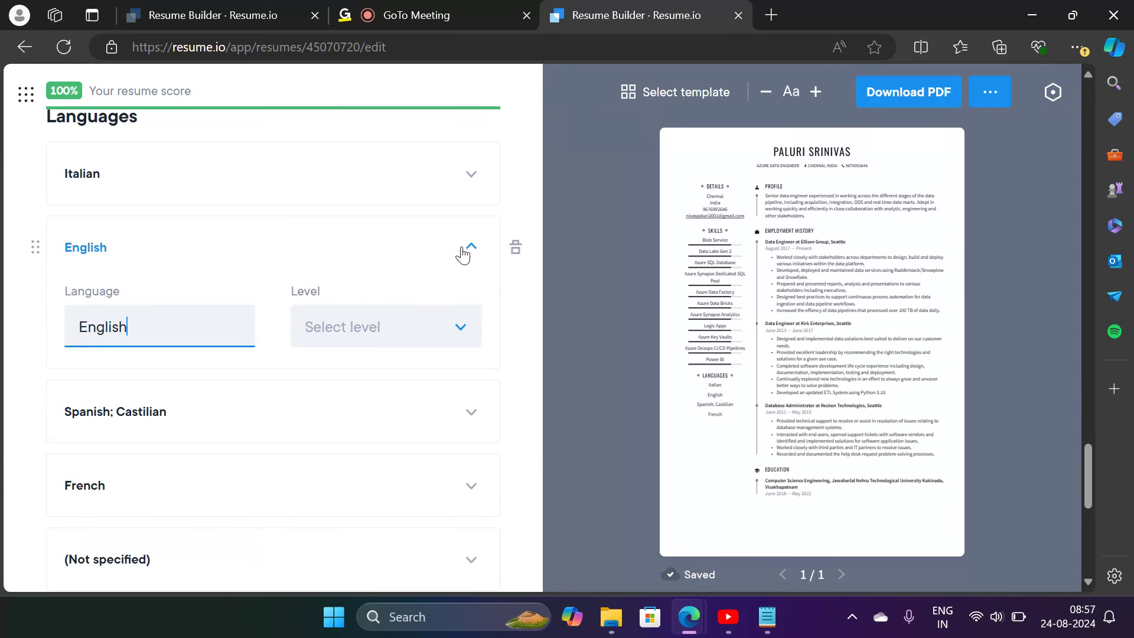
key("BackSpace")
key("BackSpace")
key("BackSpace")
key("BackSpace")
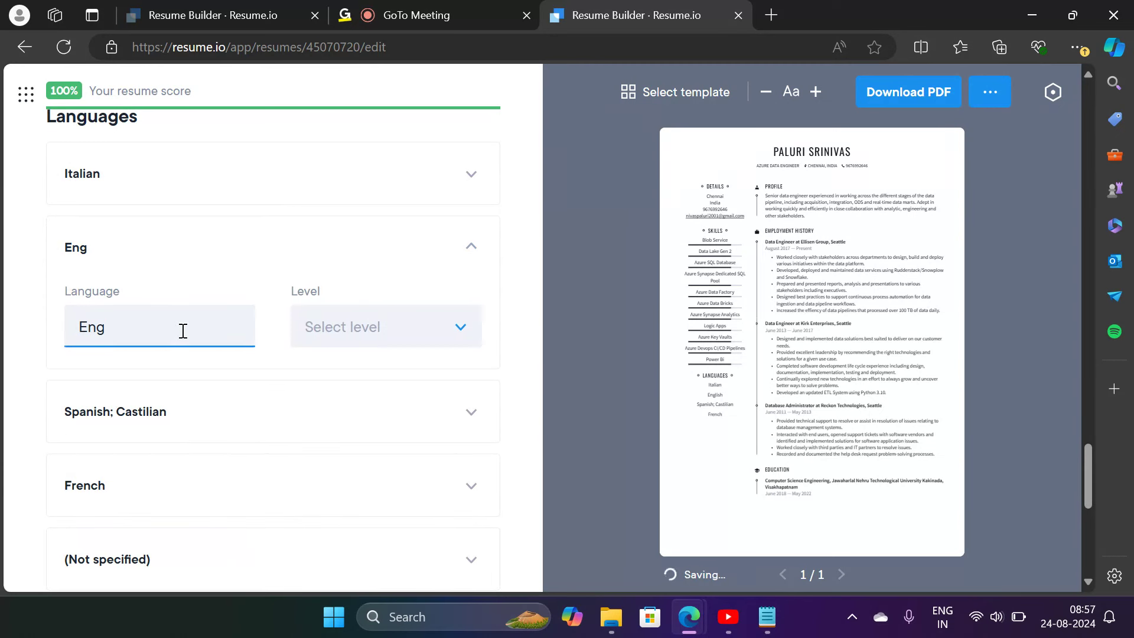
type("SQL")
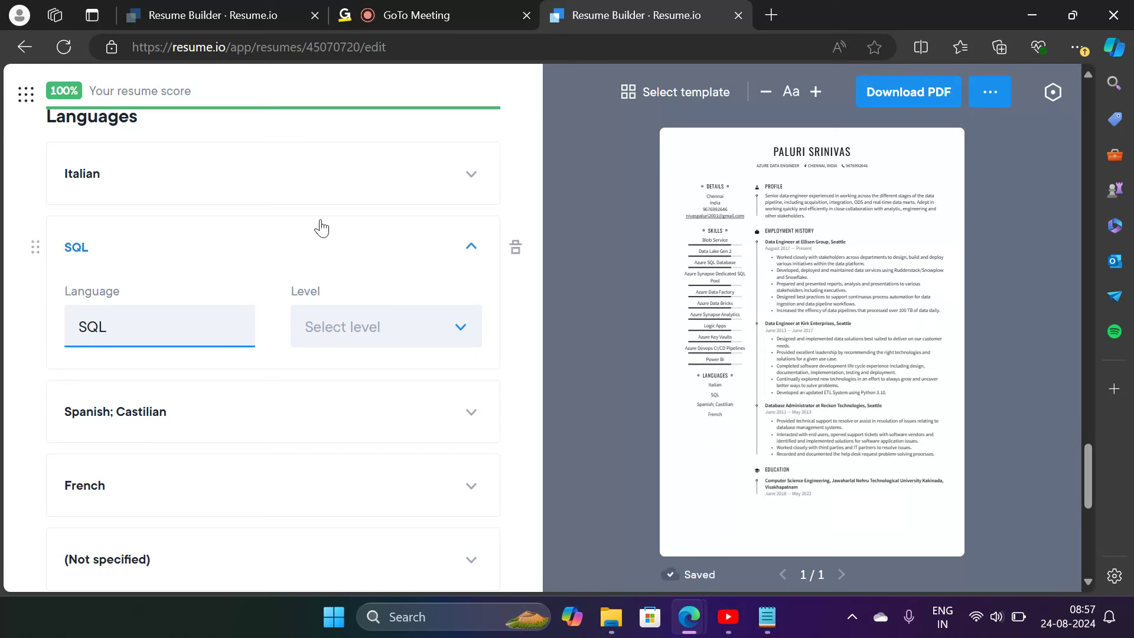
left_click(353, 329)
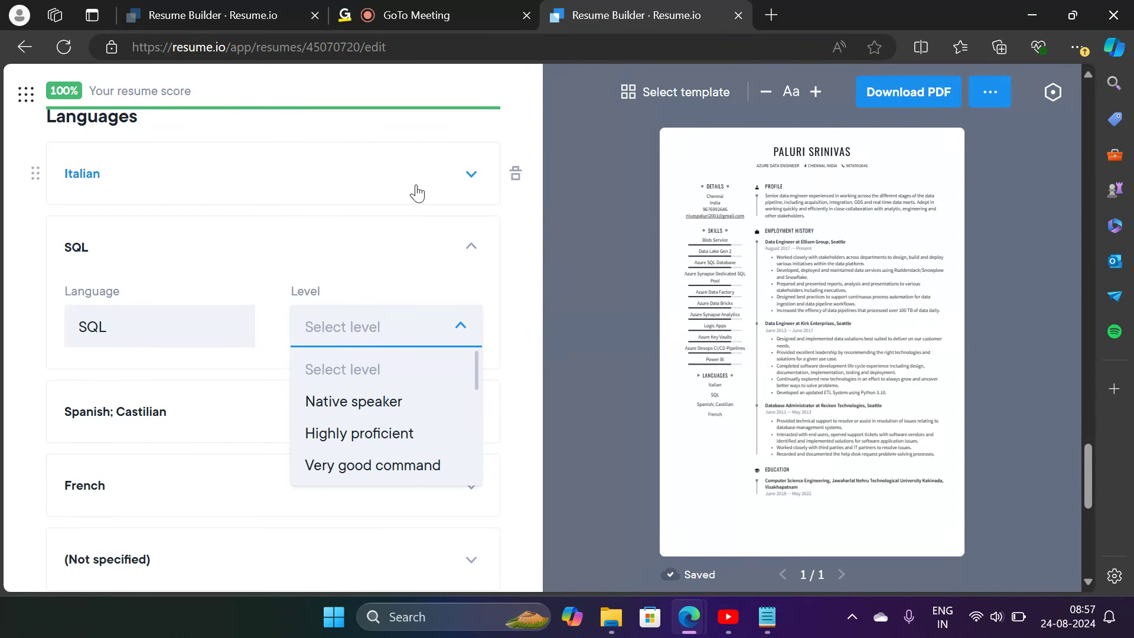
left_click(457, 327)
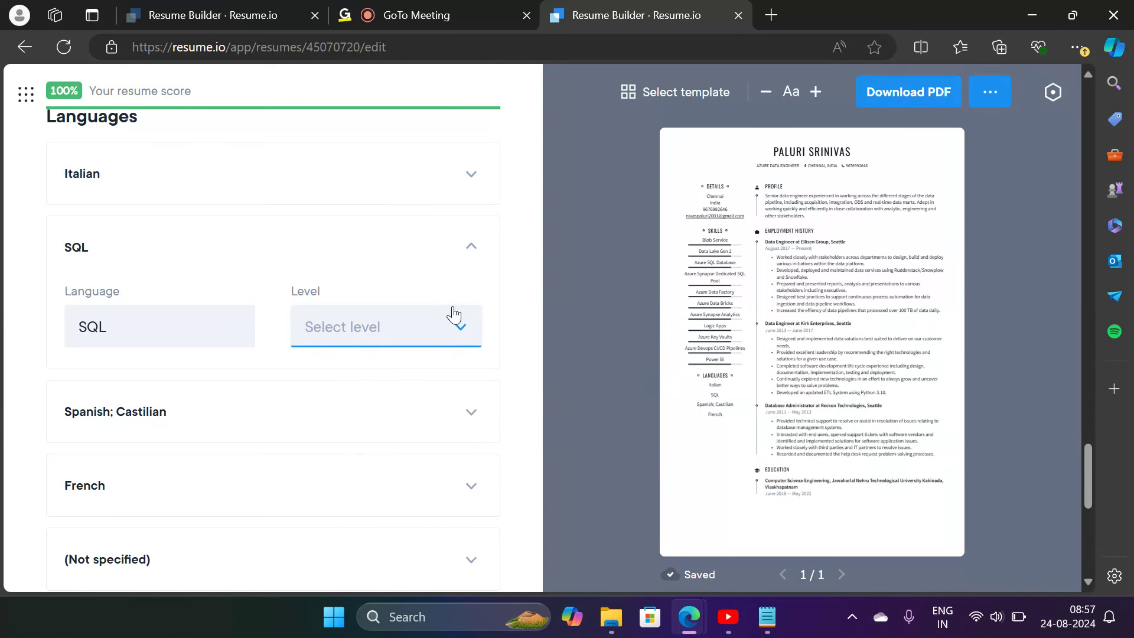
Rename the Italian entry in the resume's languages as Python
left_click(470, 175)
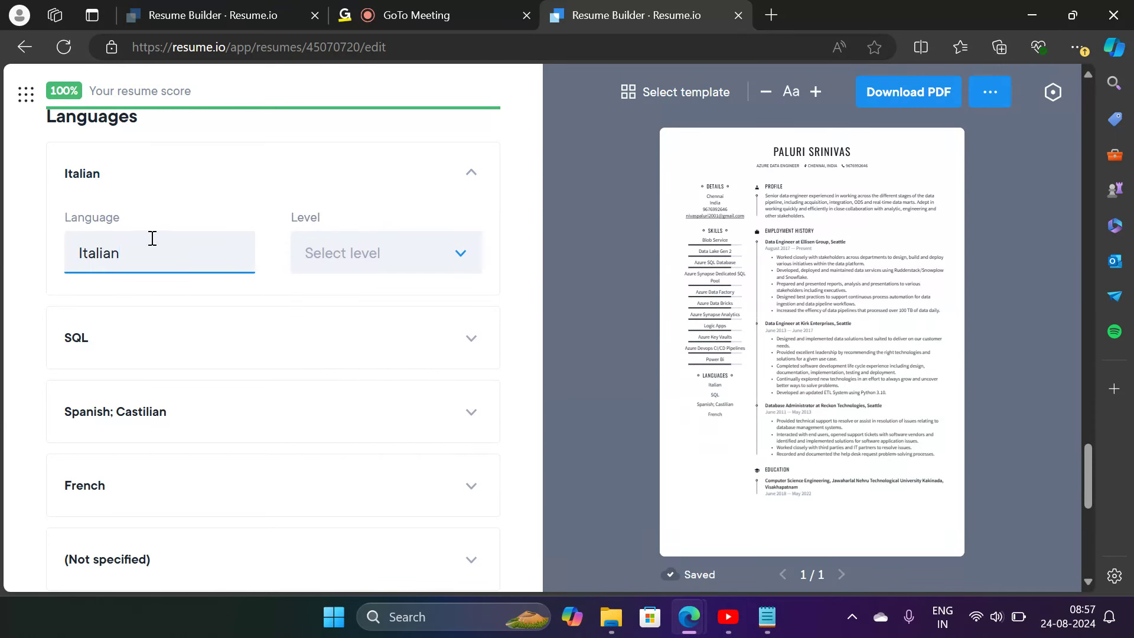
key("BackSpace")
key("BackSpace")
key("BackSpace")
key("BackSpace")
key("BackSpace")
key("BackSpace")
key("BackSpace")
type("Python")
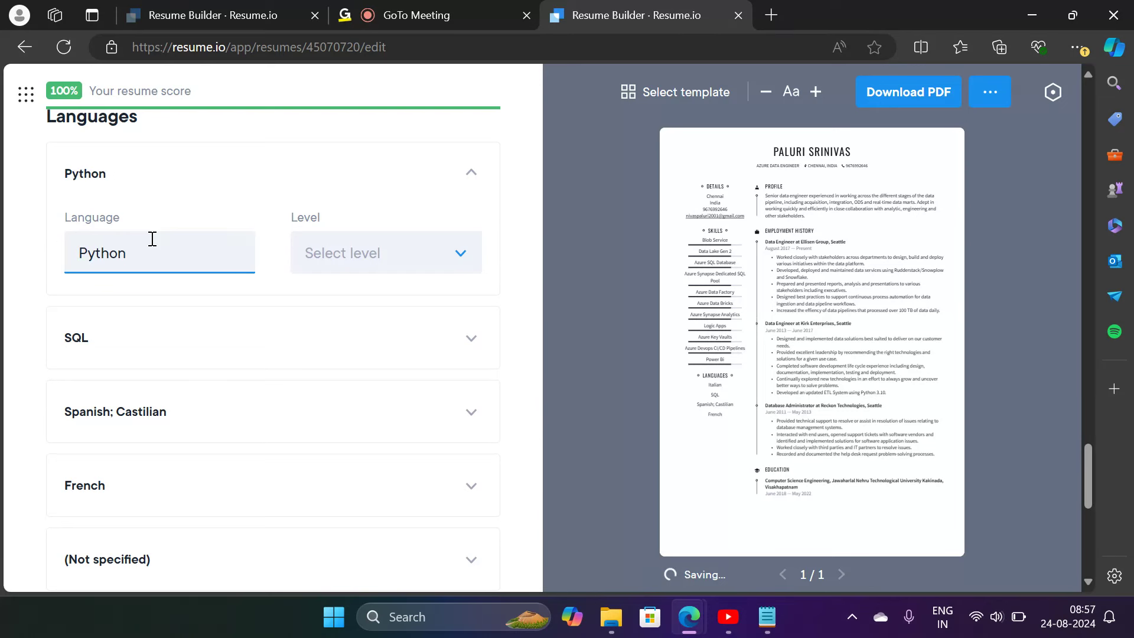
Rename the Spanish; Castilian entry in the resume's languages as Pyspark
scroll(152, 239, "down", 2)
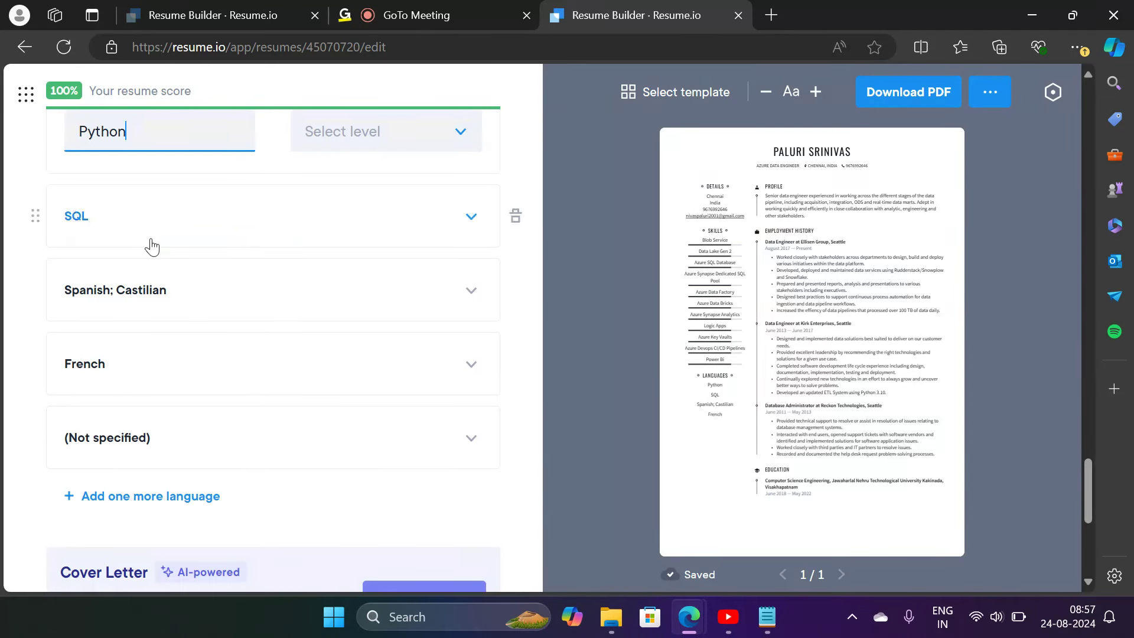
left_click(471, 290)
key("BackSpace")
key("BackSpace")
key("BackSpace")
key("BackSpace")
key("BackSpace")
key("BackSpace")
key("BackSpace")
key("BackSpace")
key("BackSpace")
key("BackSpace")
key("BackSpace")
key("BackSpace")
key("BackSpace")
key("BackSpace")
key("BackSpace")
key("BackSpace")
key("BackSpace")
key("BackSpace")
type("Pyspark")
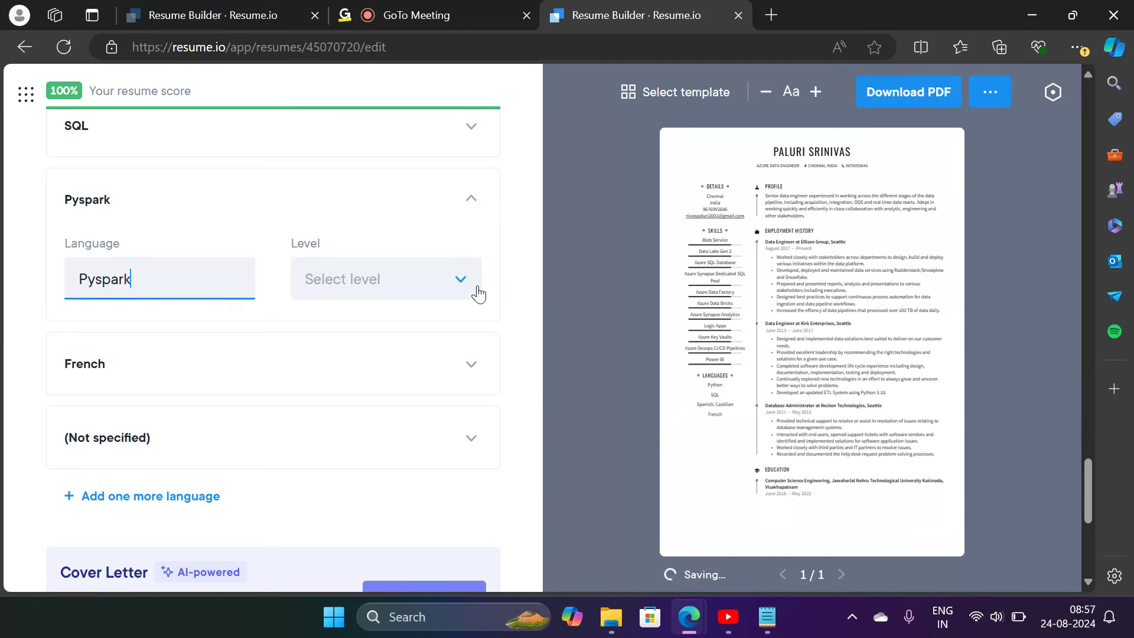
Delete the French entry and the unspecified entry from the resume's languages, confirming each deletion
left_click(514, 365)
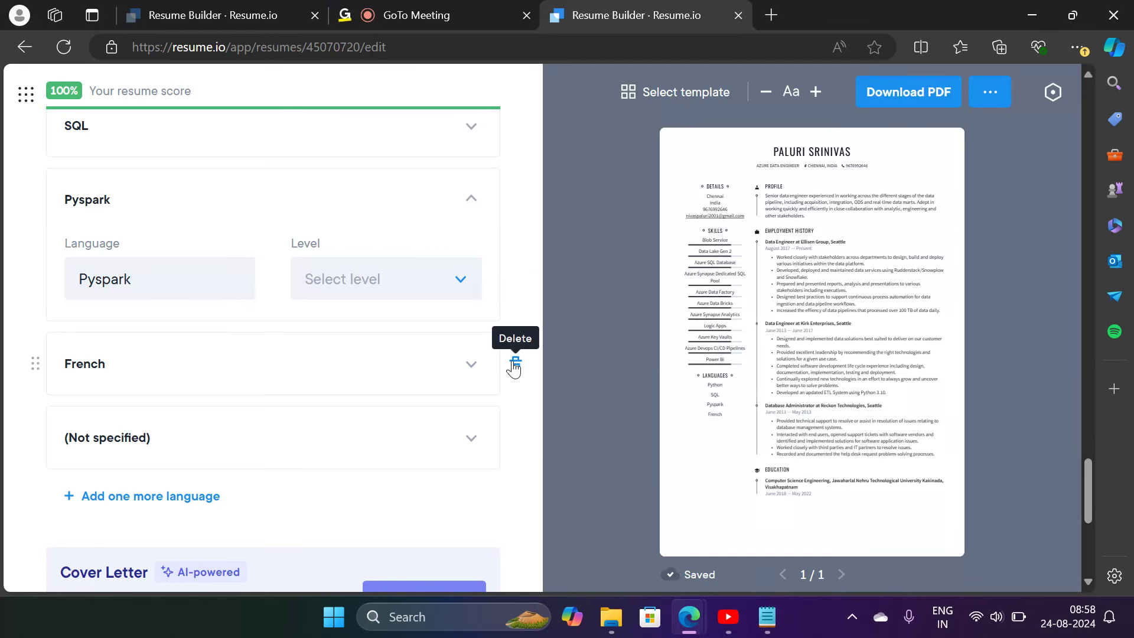
left_click(514, 364)
left_click(621, 378)
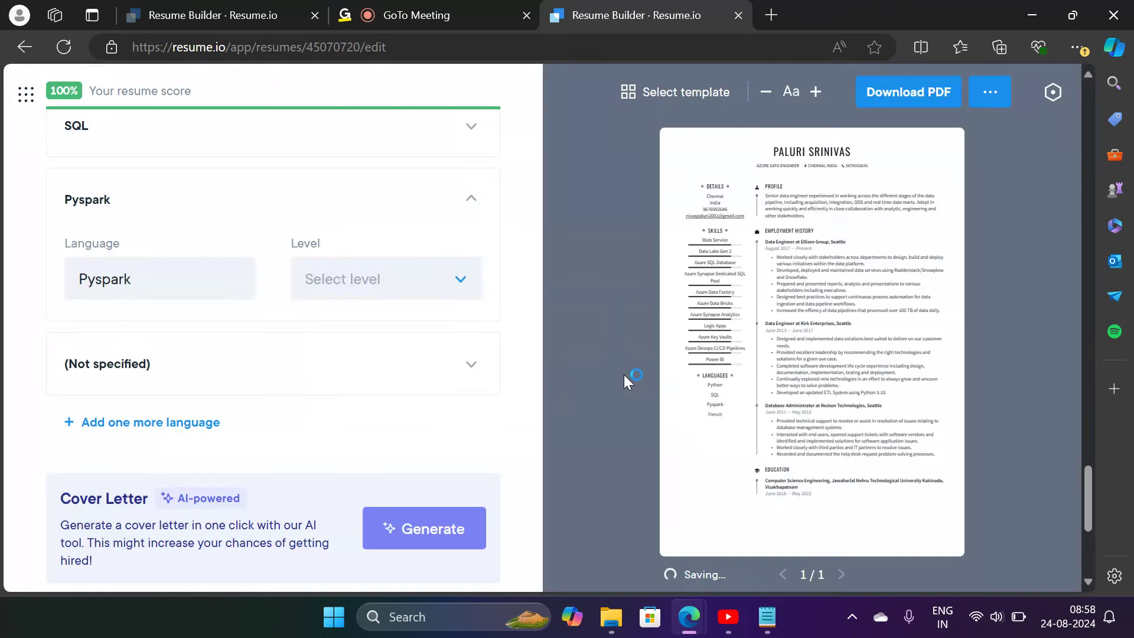
left_click(514, 364)
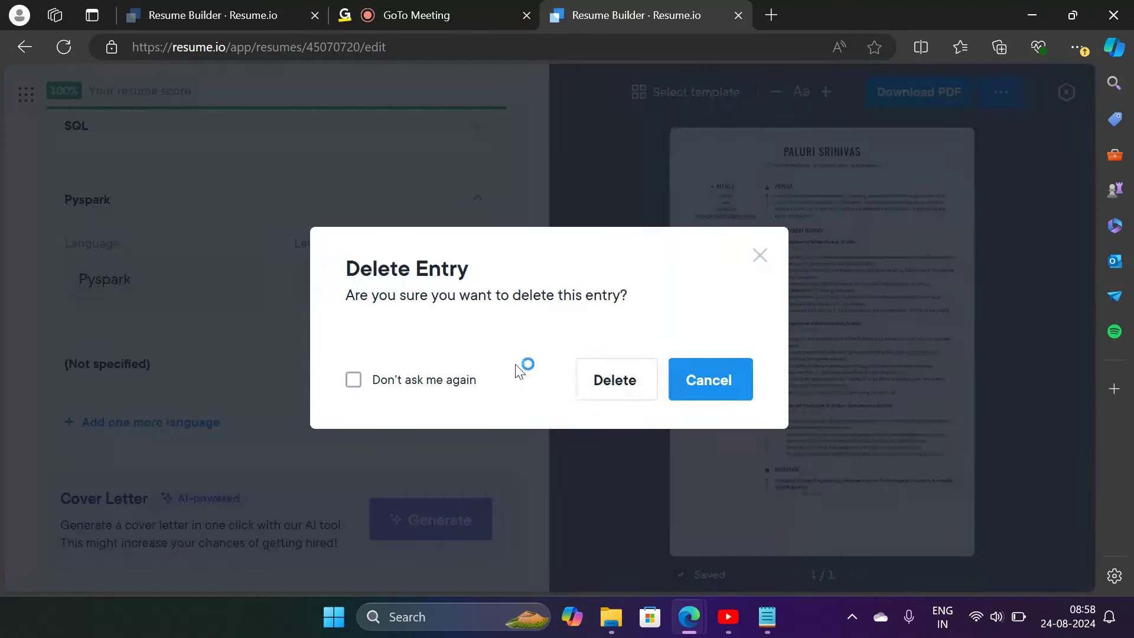
left_click(618, 385)
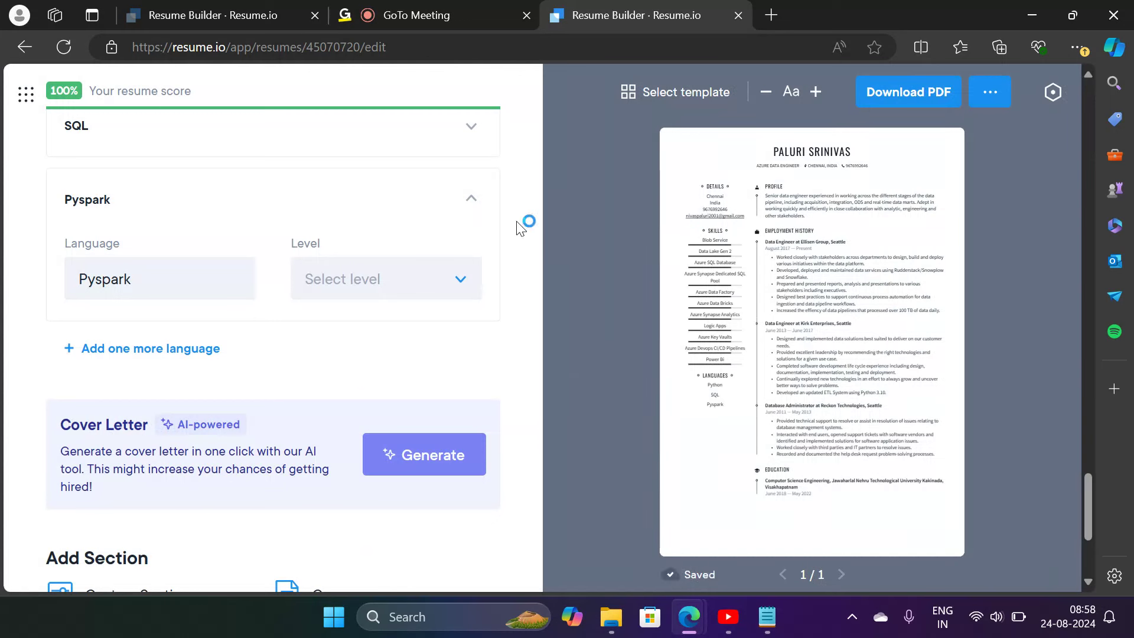
Review the languages and the available extra sections, examine the resume in the full-size preview, and return to the editor
scroll(519, 227, "up", 2)
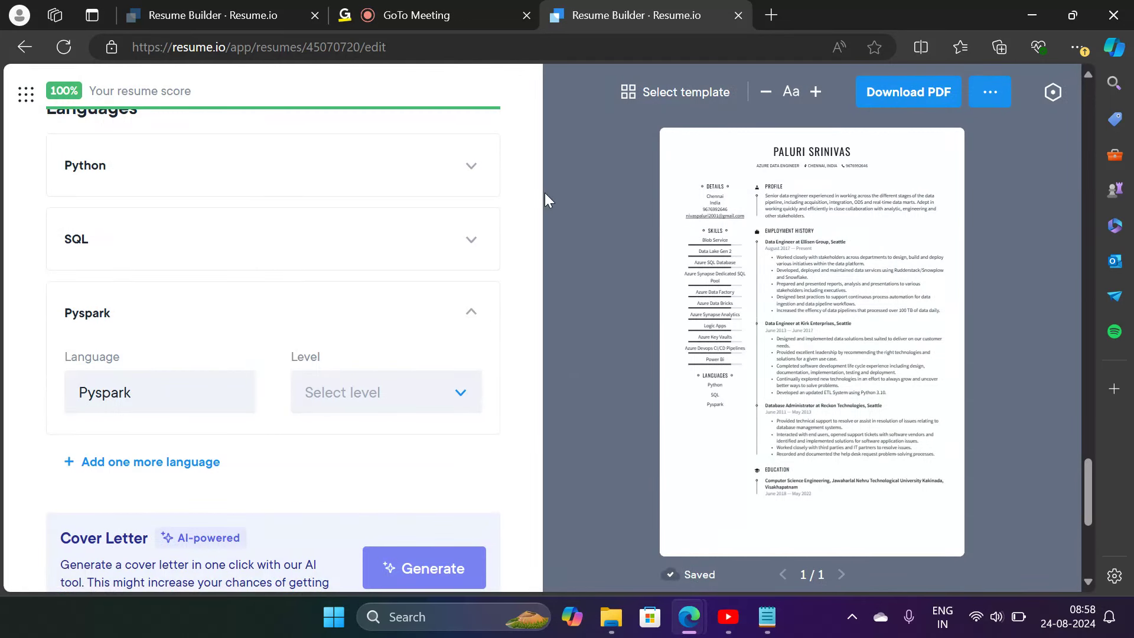
scroll(510, 222, "down", 2)
scroll(514, 227, "down", 5)
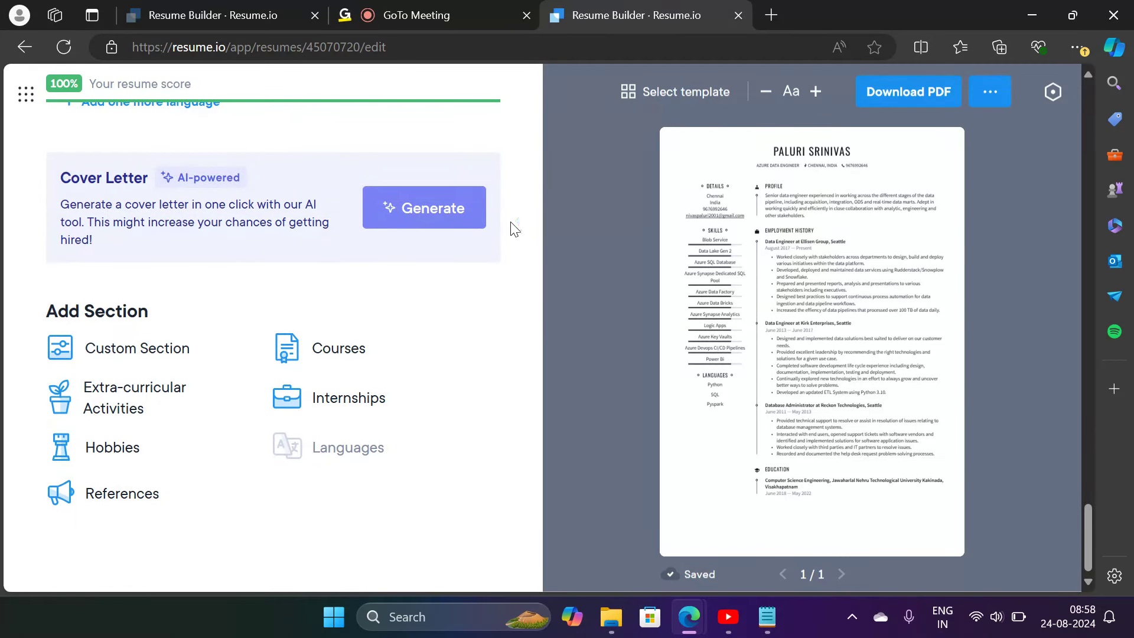
scroll(513, 228, "up", 1)
mouse_move(770, 275)
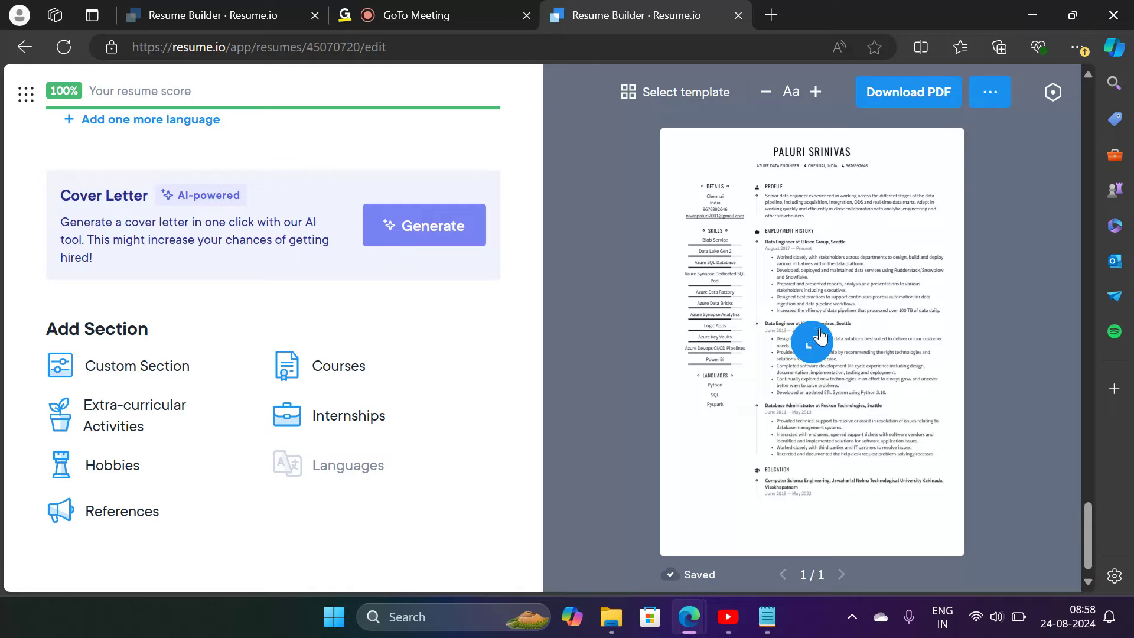
left_click(819, 336)
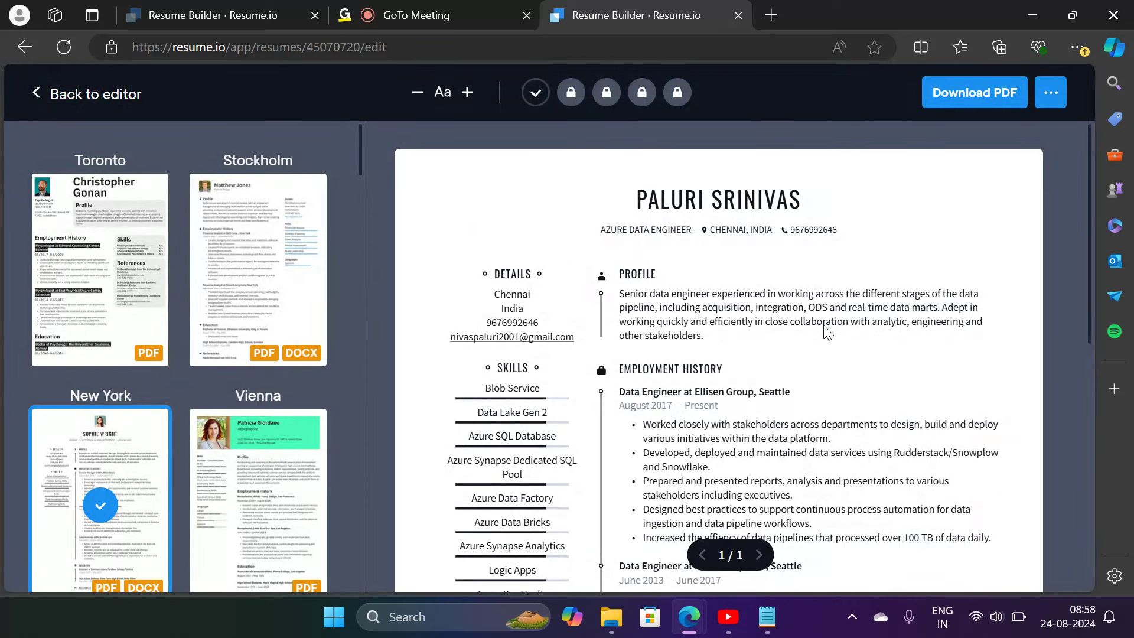
scroll(826, 330, "down", 1)
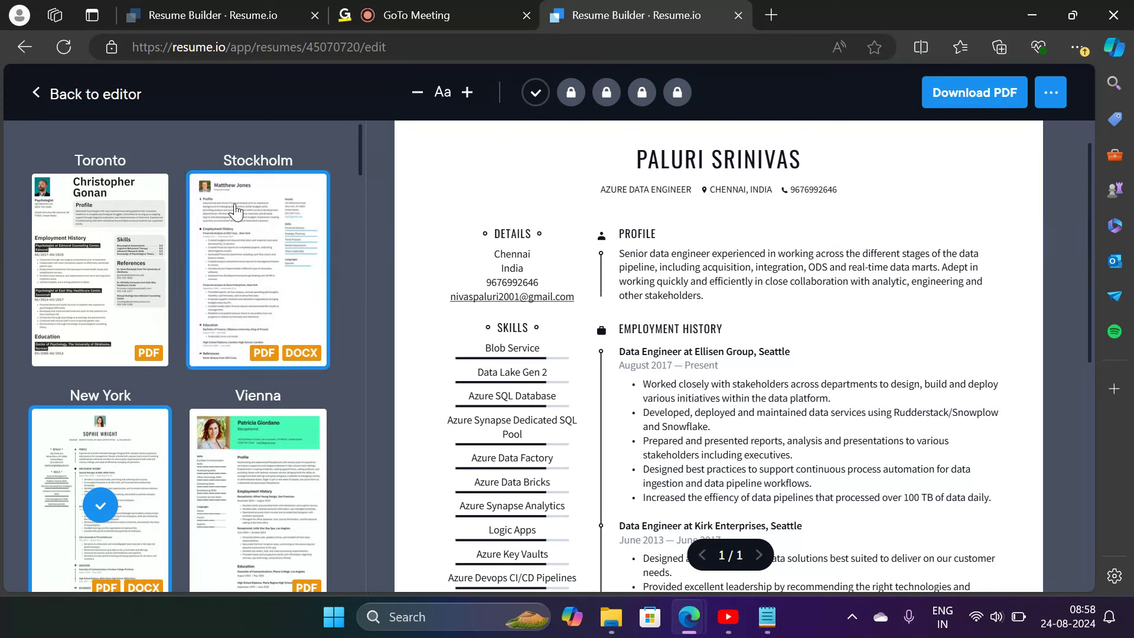
left_click(36, 100)
Shorten the Azure Synapse Dedicated SQL Pool skill's name to "Synapse Dedicated SQL Pool" and collapse the entry
scroll(216, 224, "up", 15)
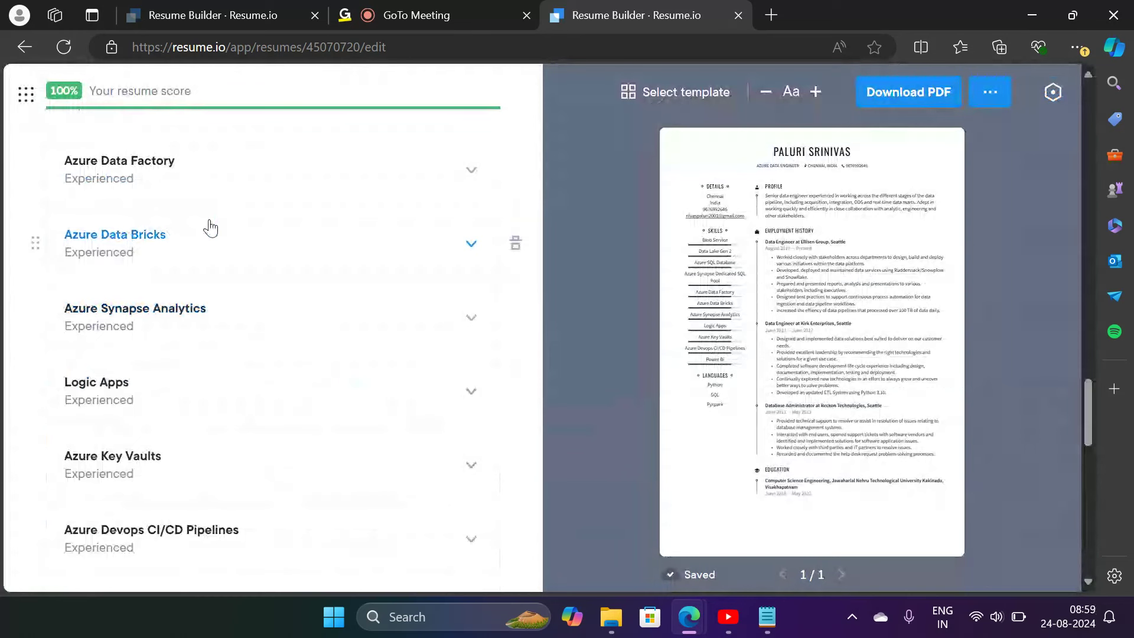
scroll(210, 228, "up", 4)
left_click(471, 276)
left_click(121, 361)
key("BackSpace")
key("BackSpace")
key("BackSpace")
key("BackSpace")
key("BackSpace")
key("BackSpace")
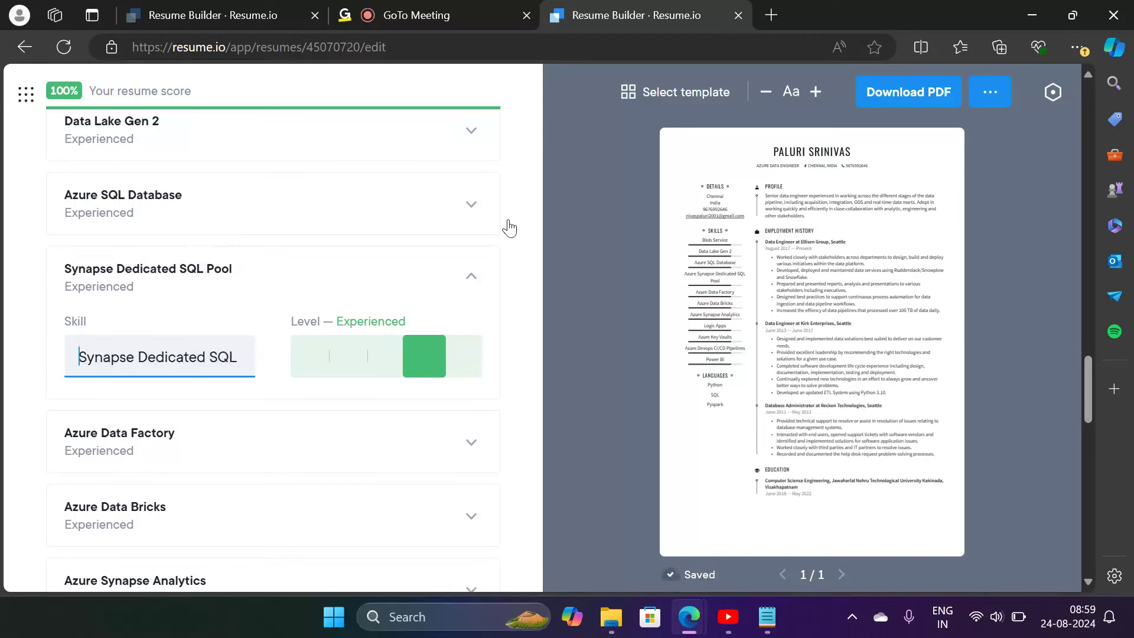
left_click(470, 277)
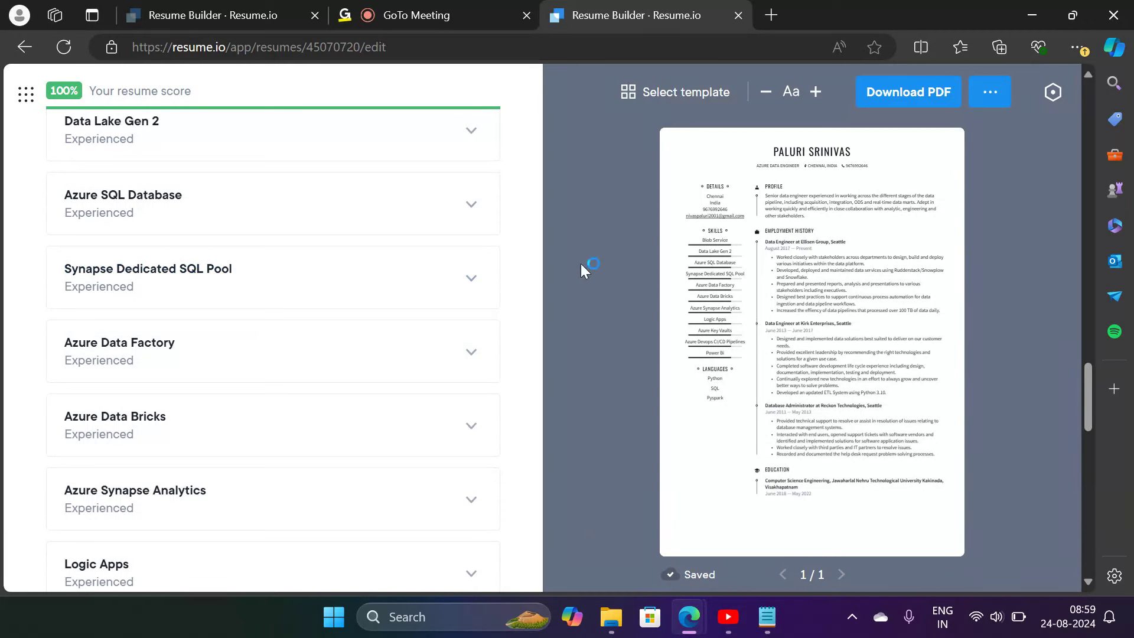
Add a custom section to the resume after the languages and create an item in it named "Certifications"
scroll(521, 361, "down", 3)
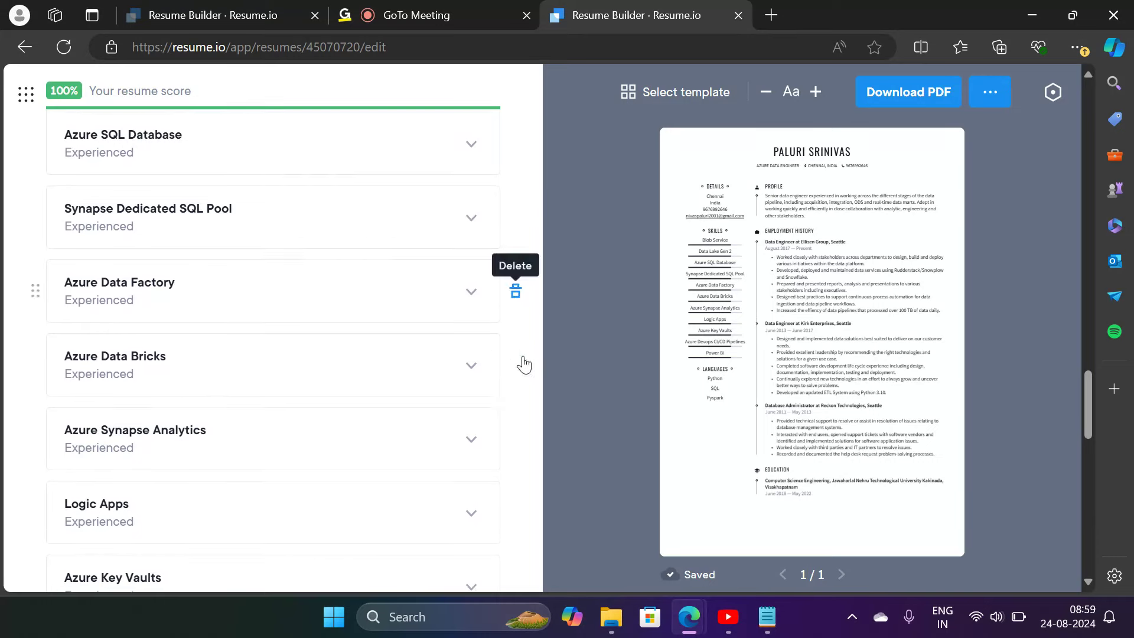
scroll(523, 362, "down", 6)
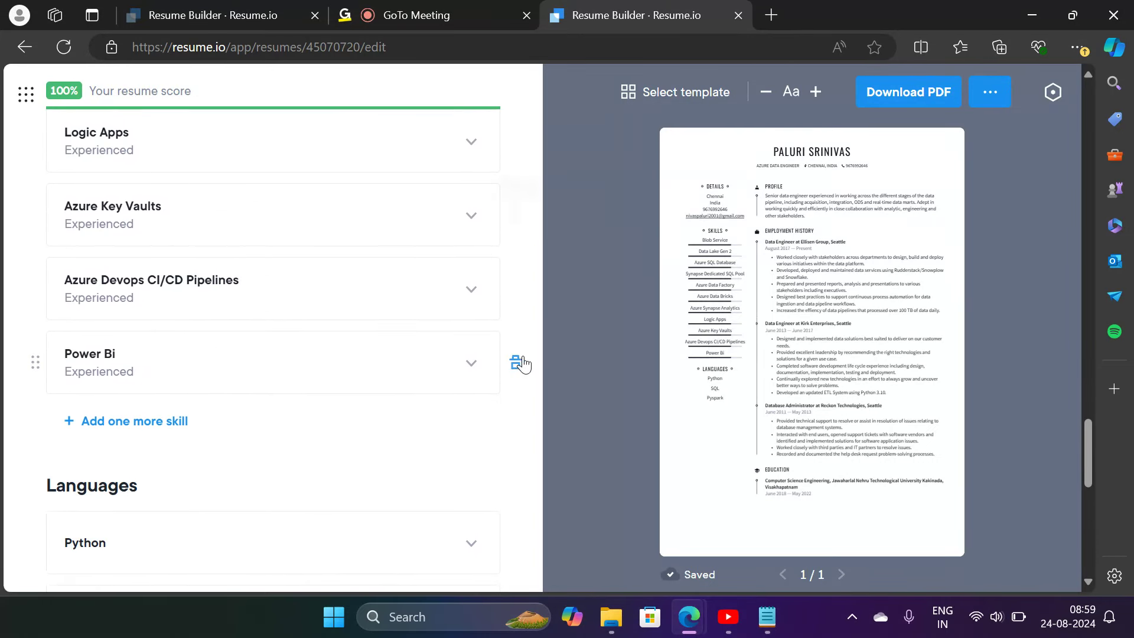
scroll(523, 364, "down", 2)
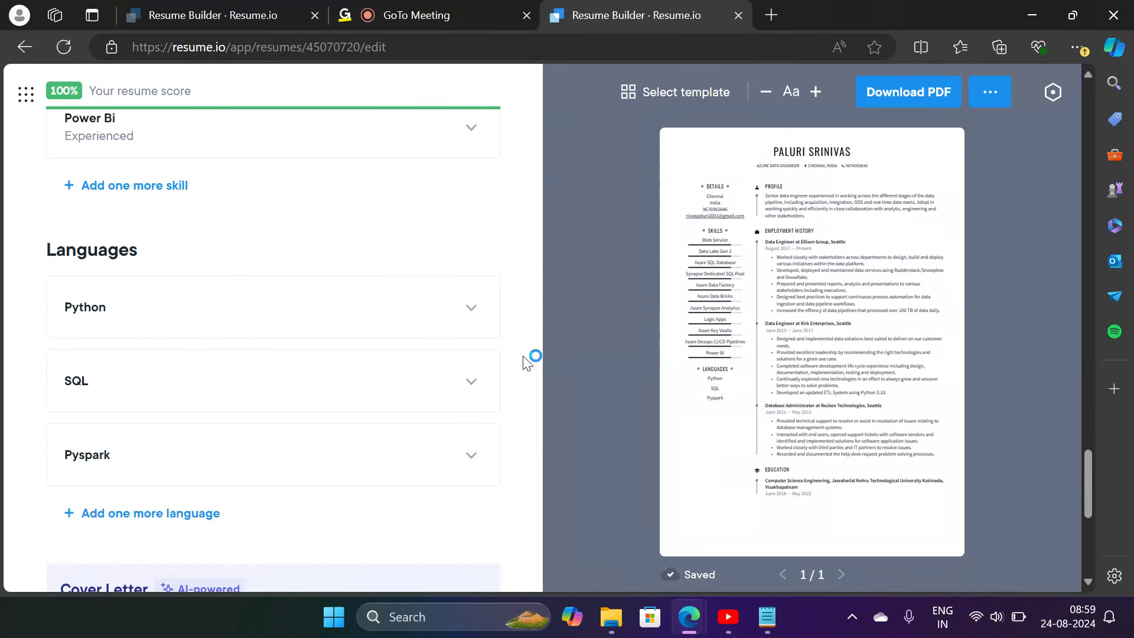
scroll(527, 363, "down", 2)
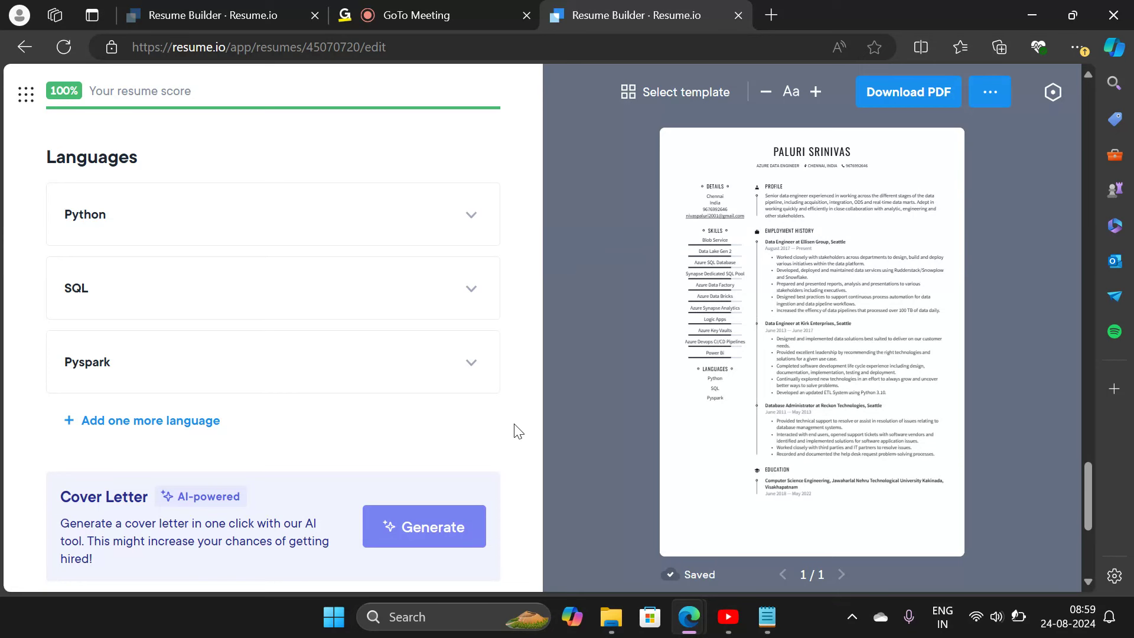
scroll(518, 431, "down", 3)
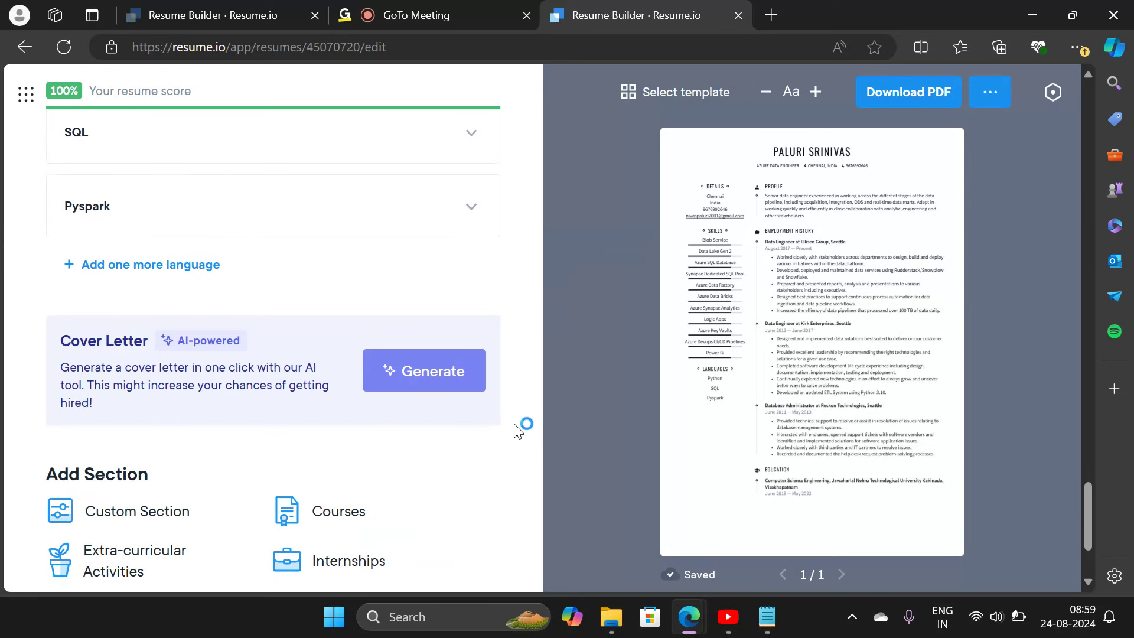
scroll(517, 431, "down", 3)
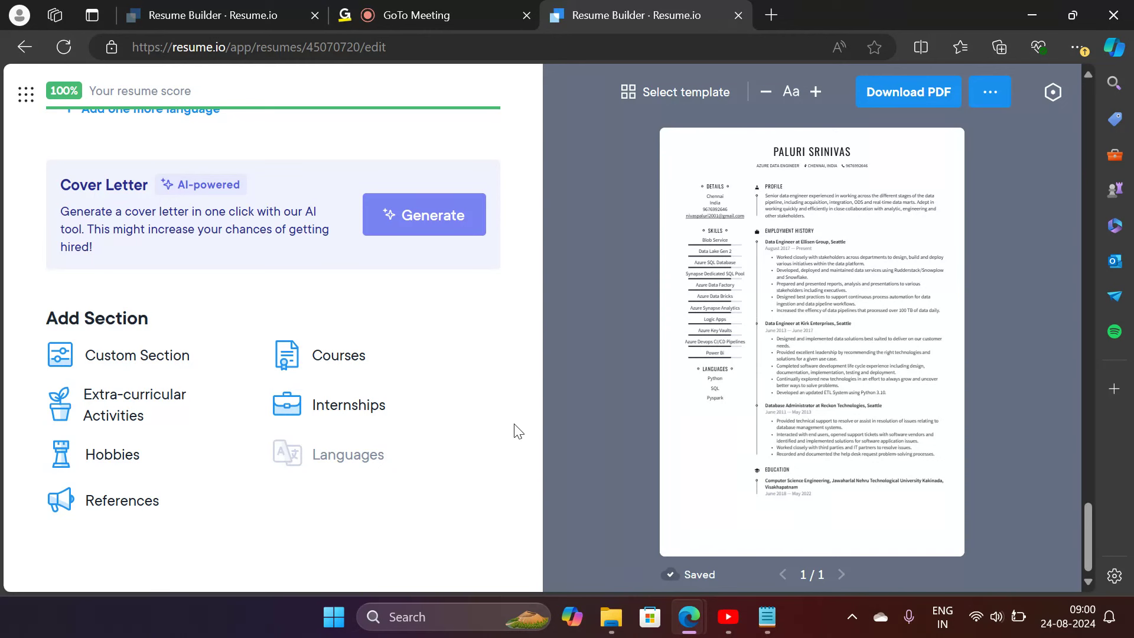
left_click(195, 373)
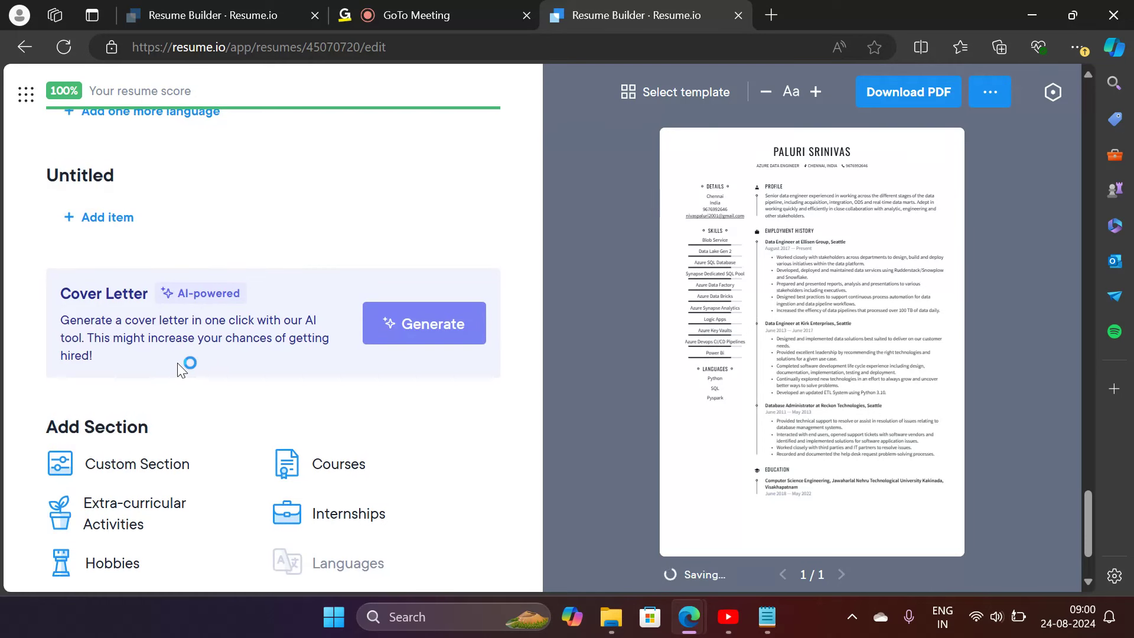
left_click(108, 218)
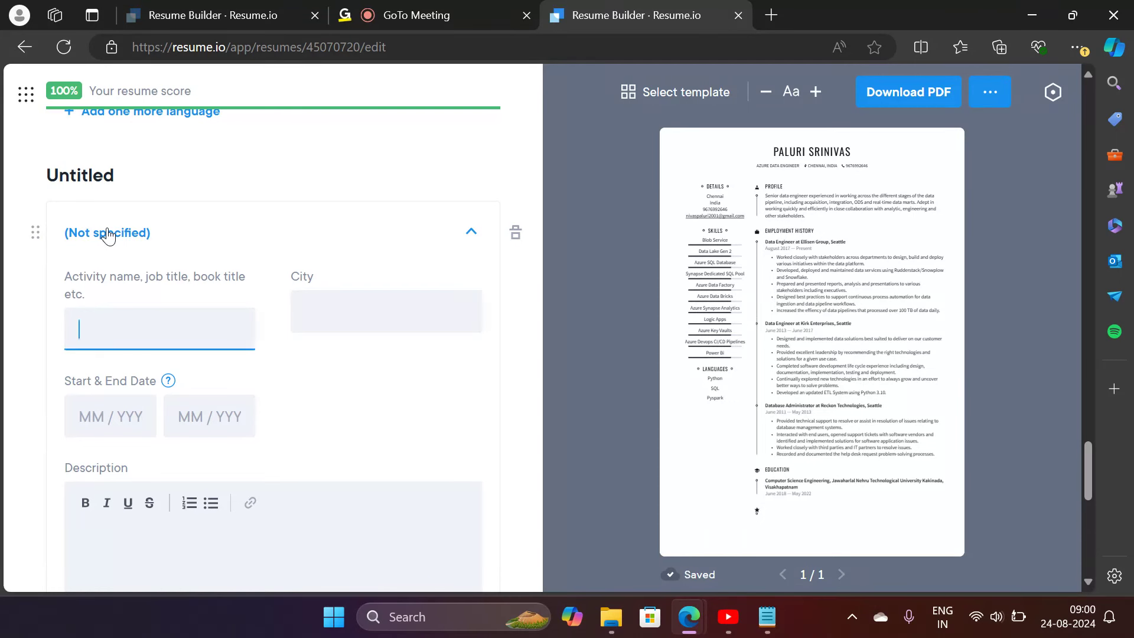
type("Cer")
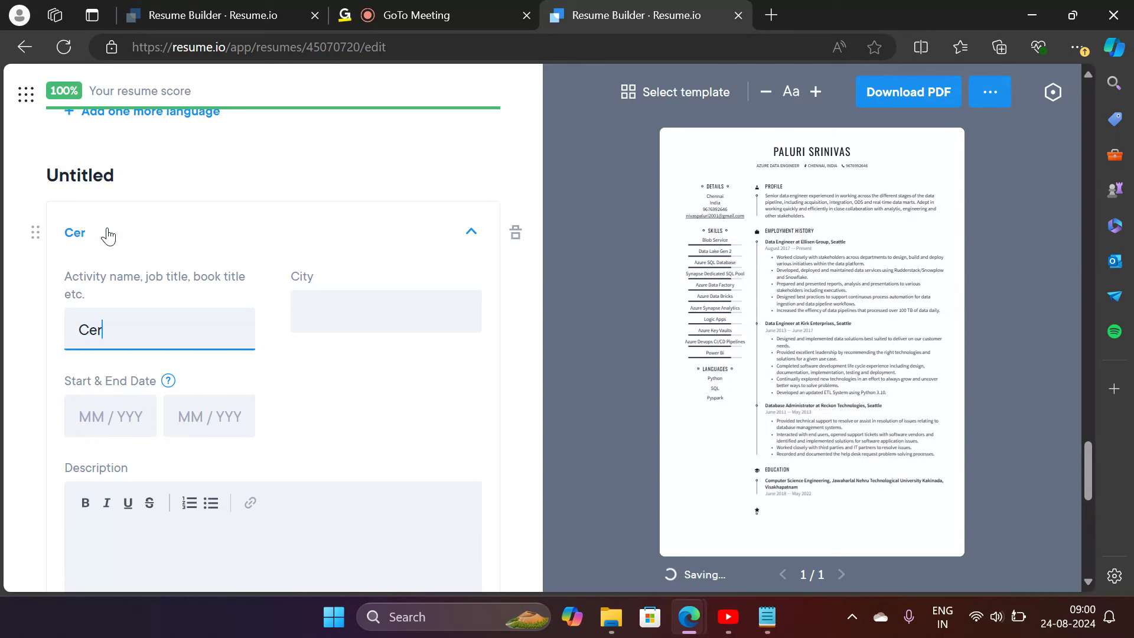
type("tifications")
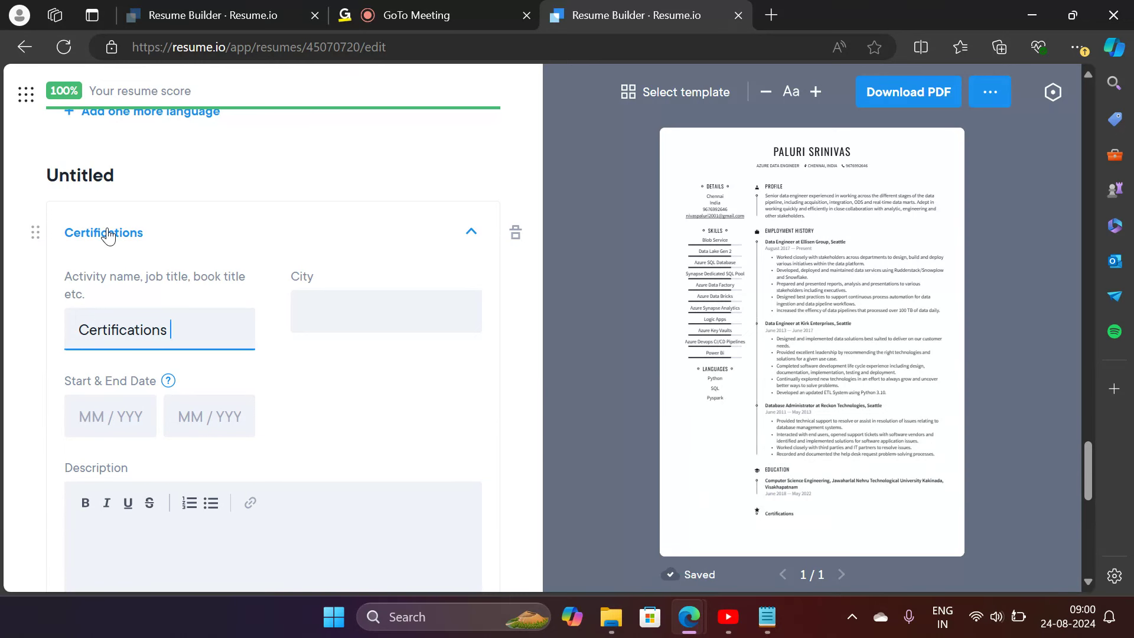
scroll(108, 236, "down", 3)
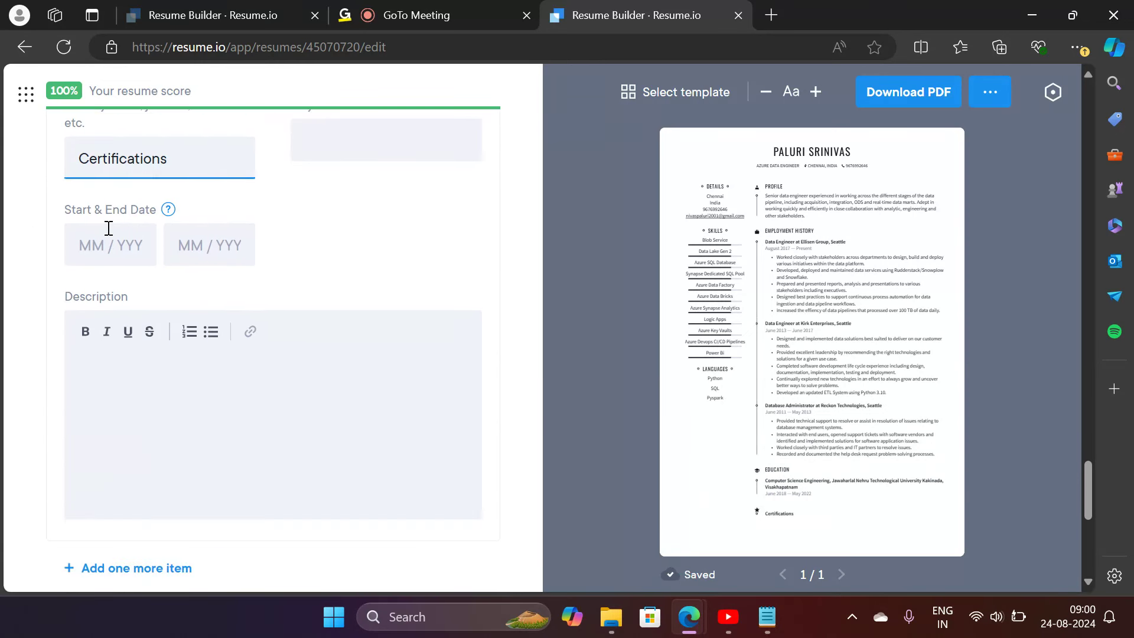
scroll(108, 229, "down", 2)
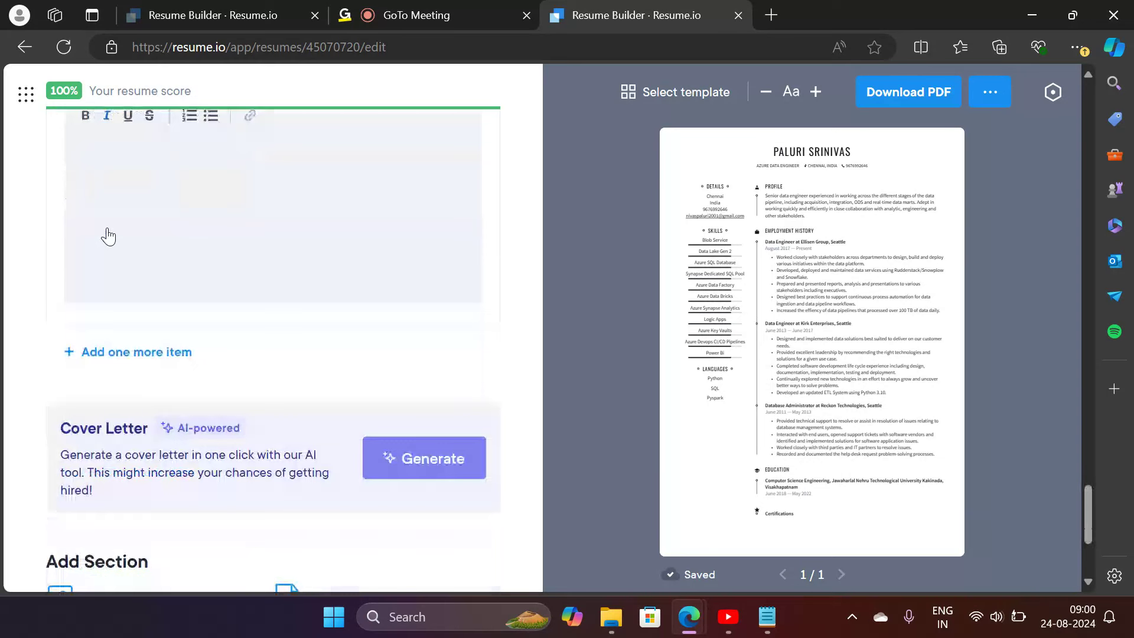
Delete the "Certifications" item from the untitled custom section and confirm the deletion
scroll(108, 236, "down", 3)
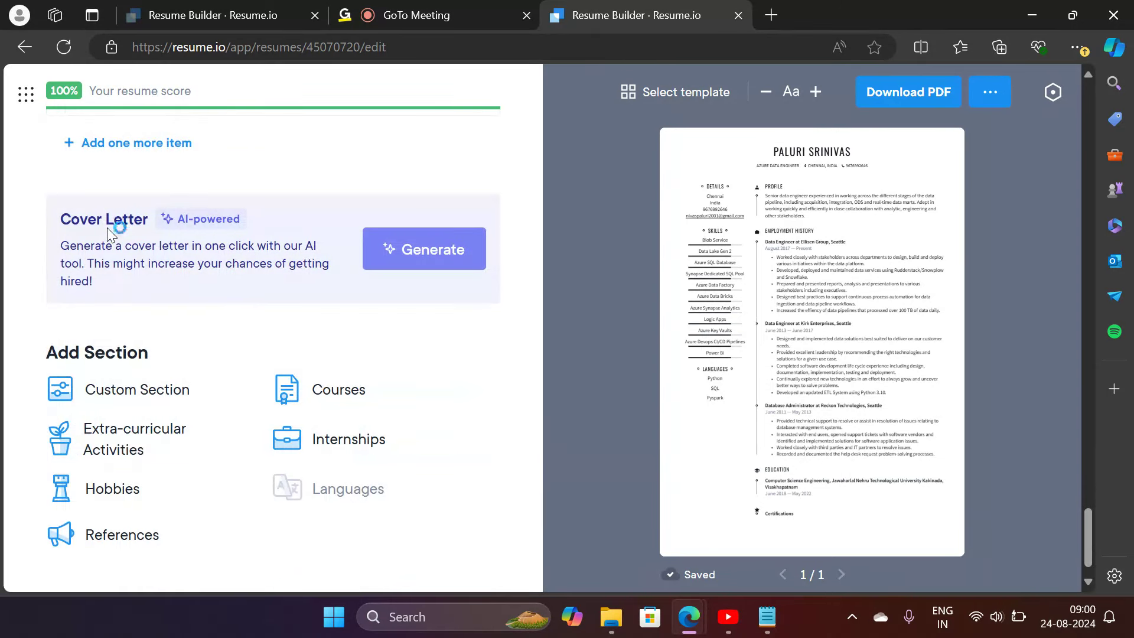
scroll(108, 228, "down", 1)
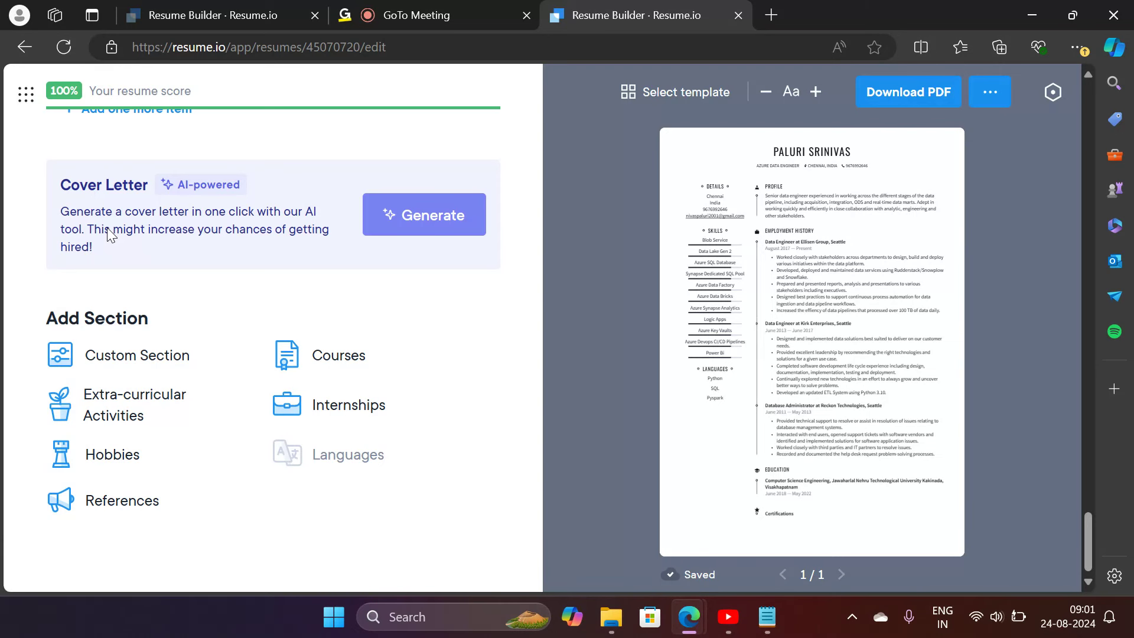
scroll(158, 288, "up", 10)
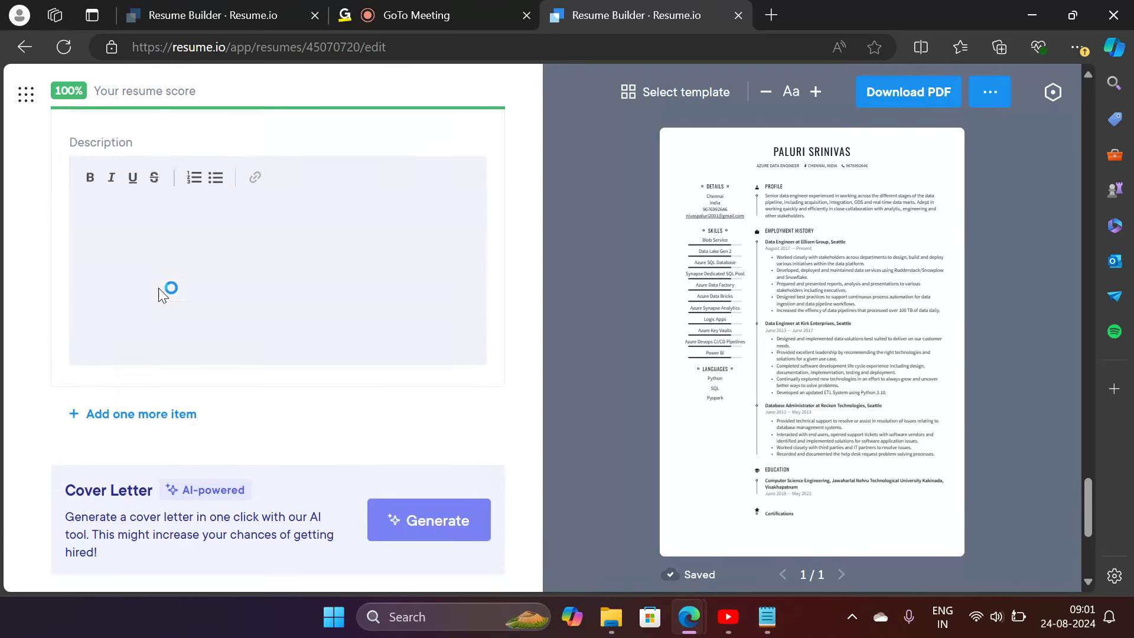
left_click(512, 197)
left_click(512, 197)
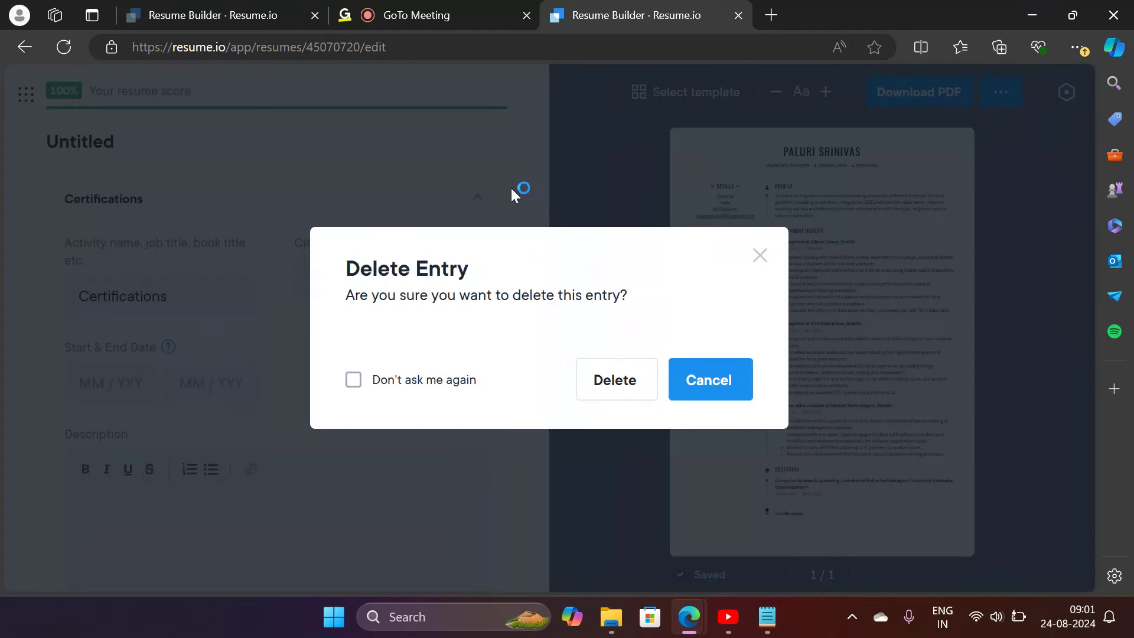
left_click(610, 383)
Add a Courses section to the resume and enter "Certific" as the course name of its first entry
scroll(508, 252, "up", 5)
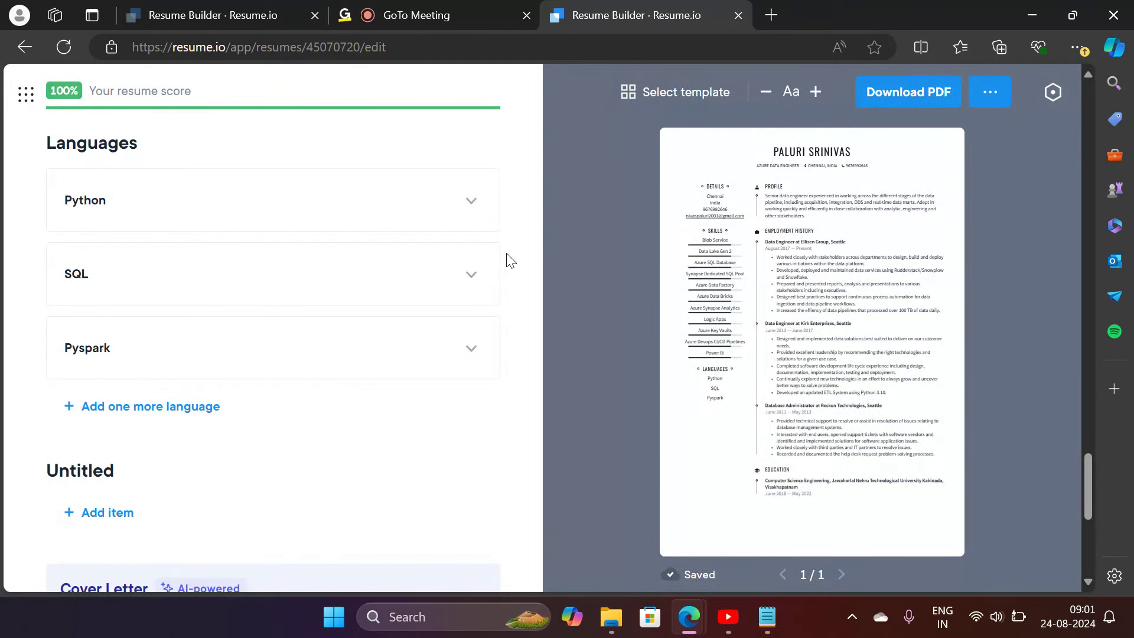
scroll(509, 260, "down", 1)
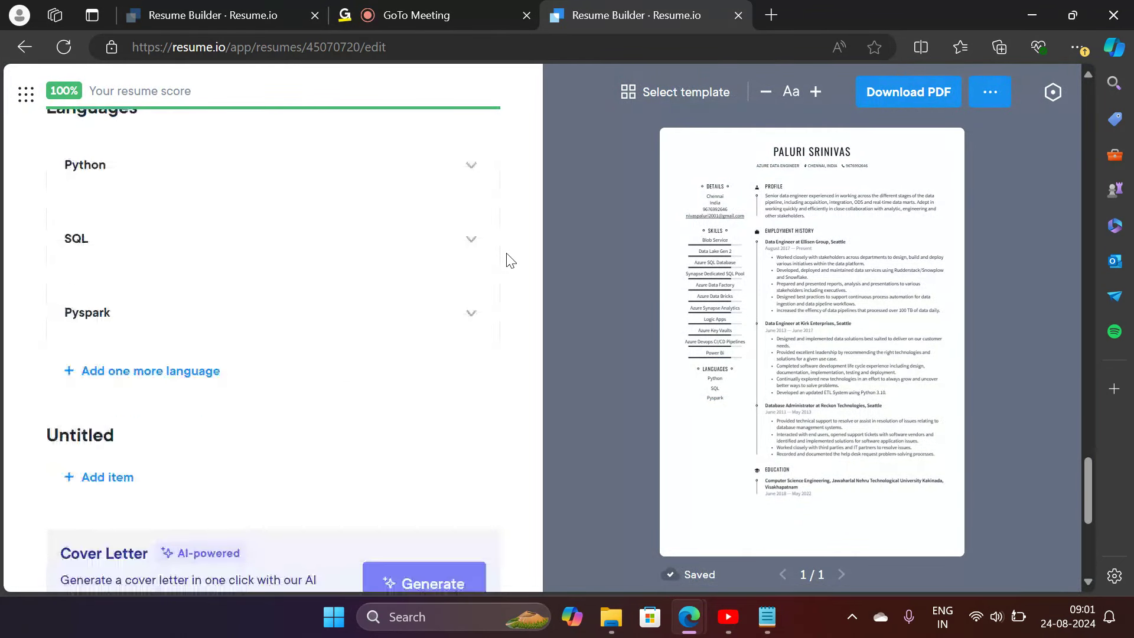
scroll(509, 259, "down", 3)
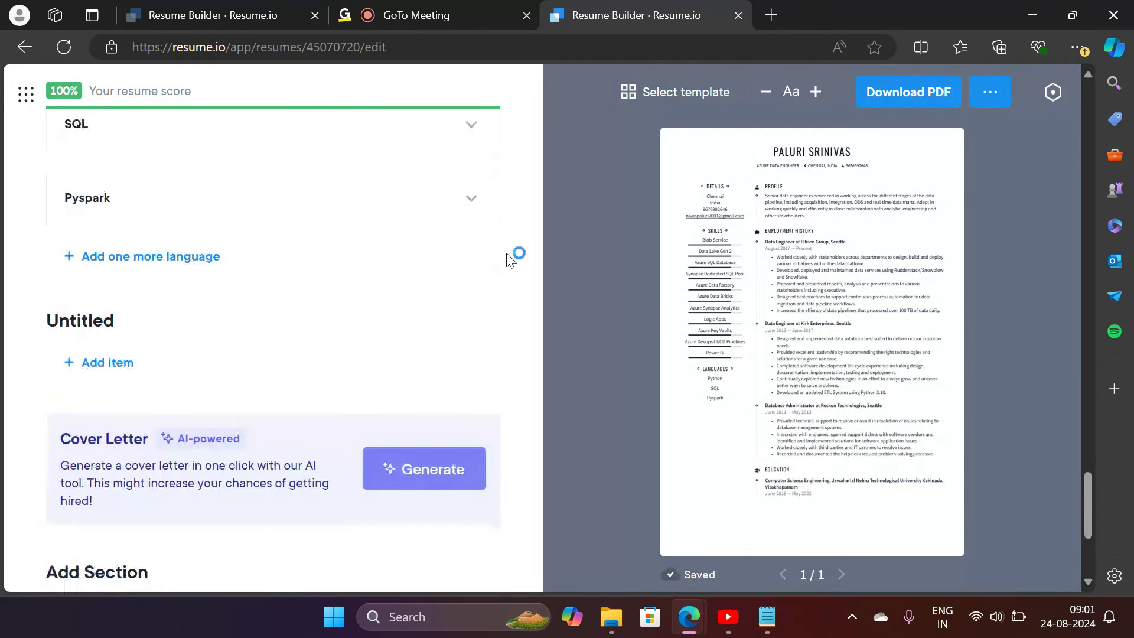
scroll(510, 260, "down", 3)
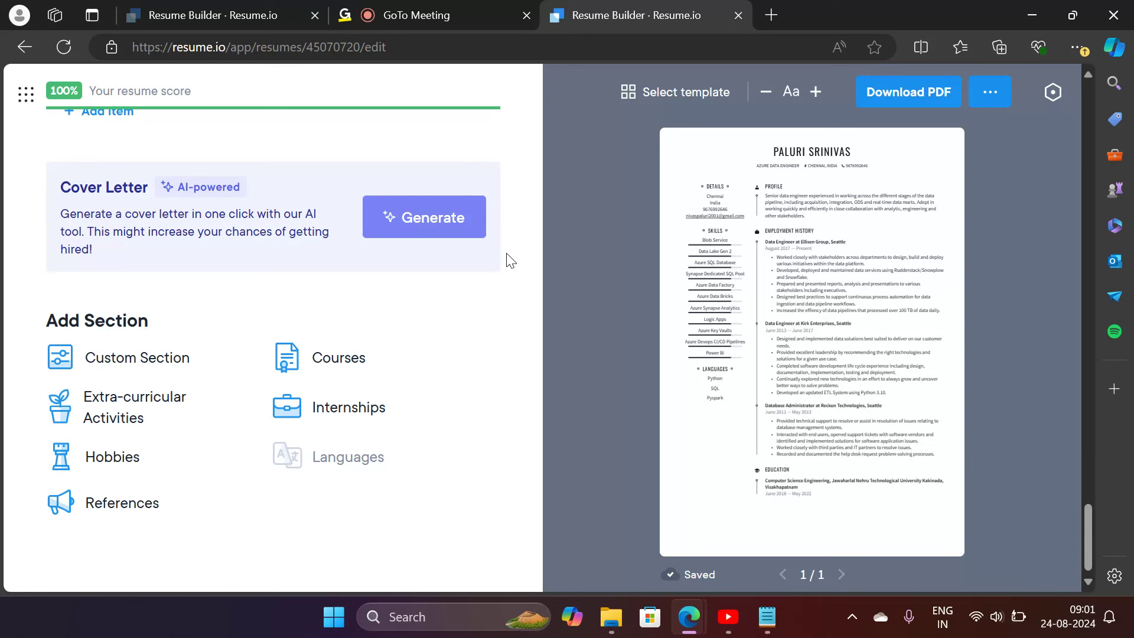
left_click(351, 354)
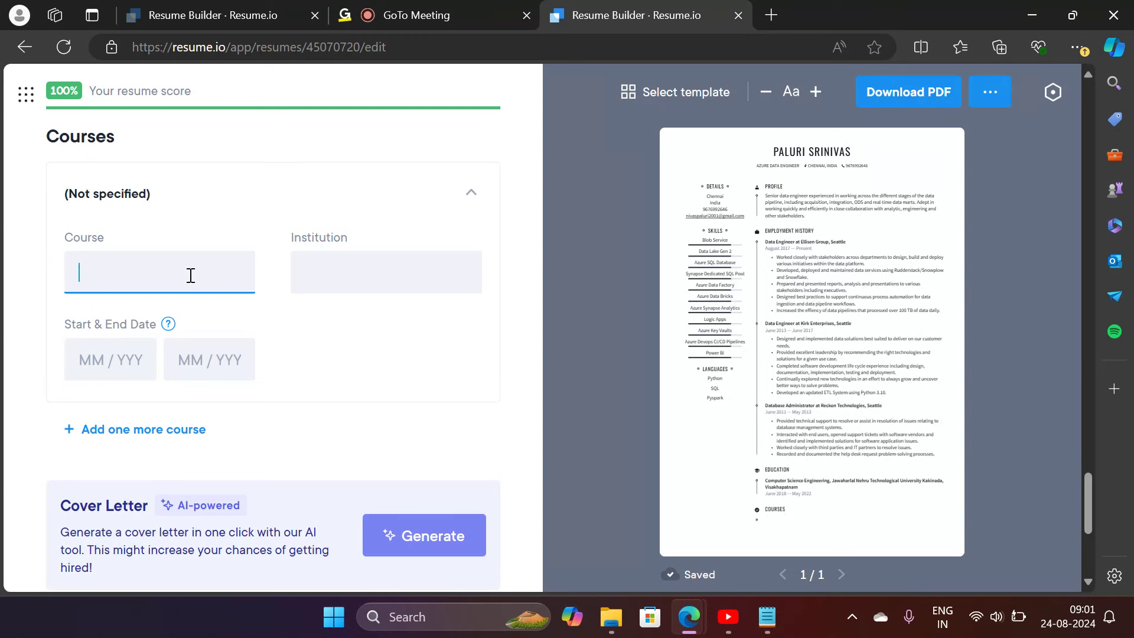
type("Certific")
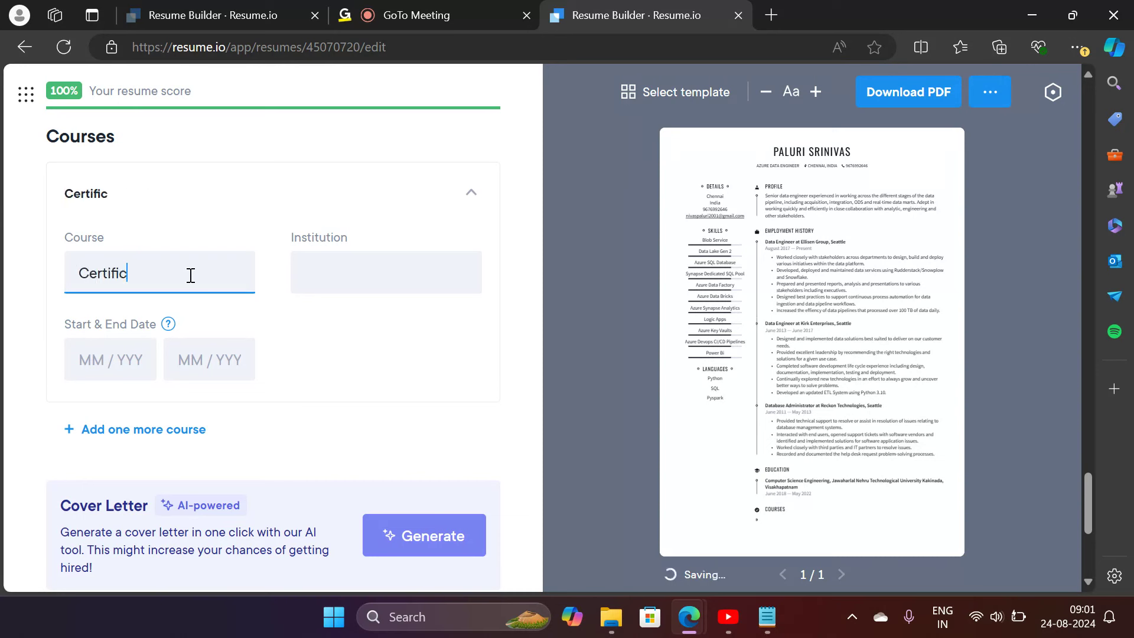
Complete the course name as "Certifications" in the Courses entry
type("ations")
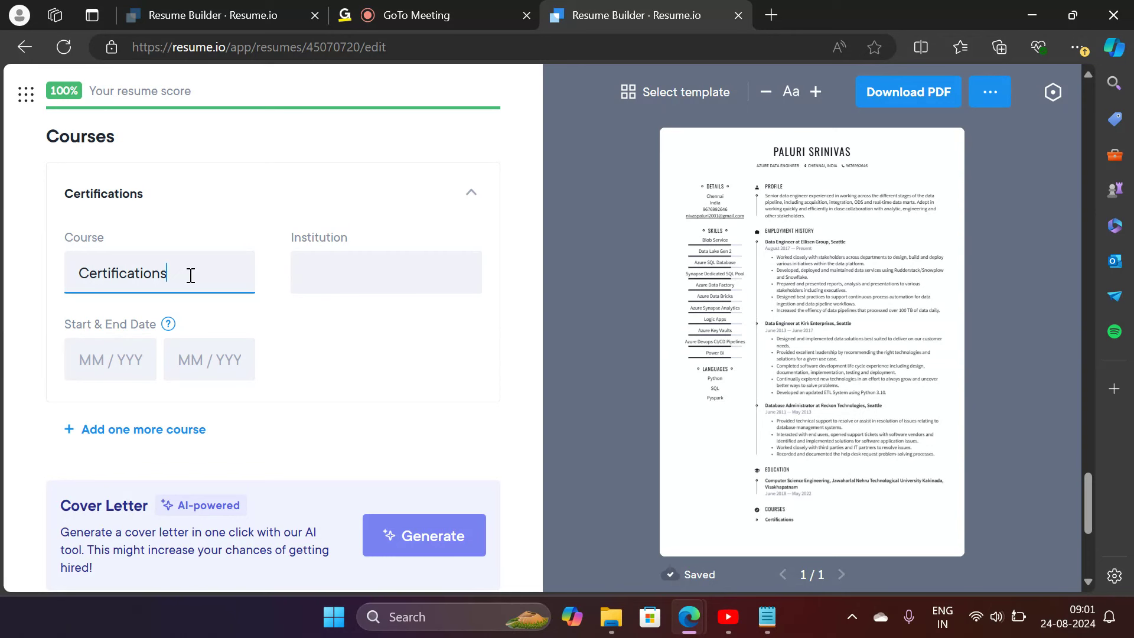
type("DP 2")
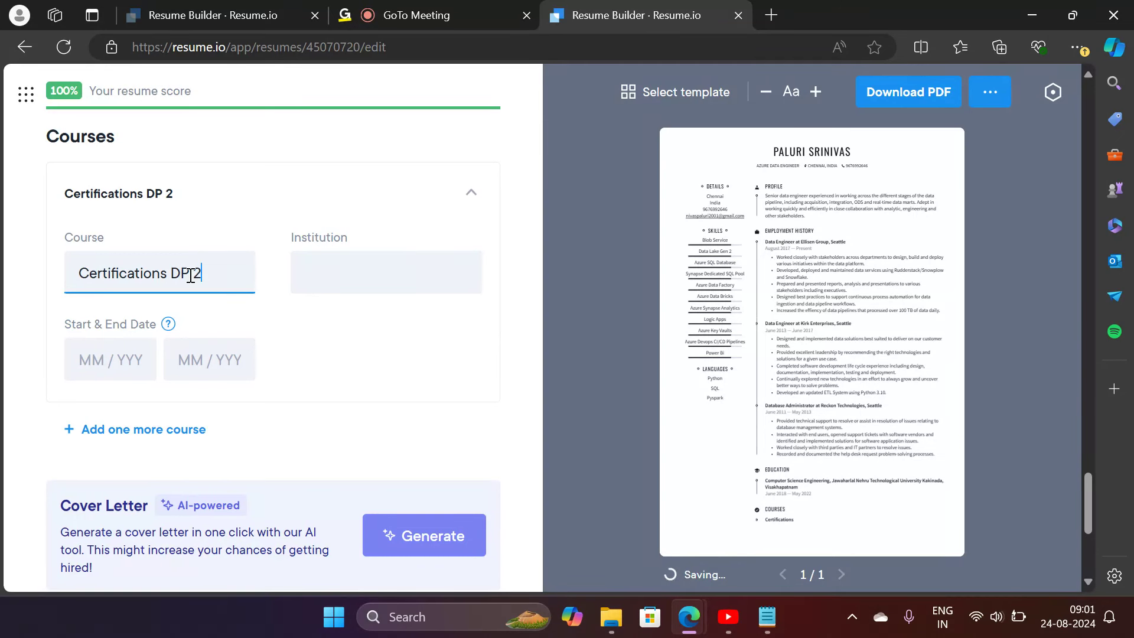
key("BackSpace")
key("BackSpace")
key("BackSpace")
key("BackSpace")
key("BackSpace")
Enter "DP 203 Azure Data Engineer Associate" as the institution of the Certifications course entry
left_click(309, 262)
type("DP")
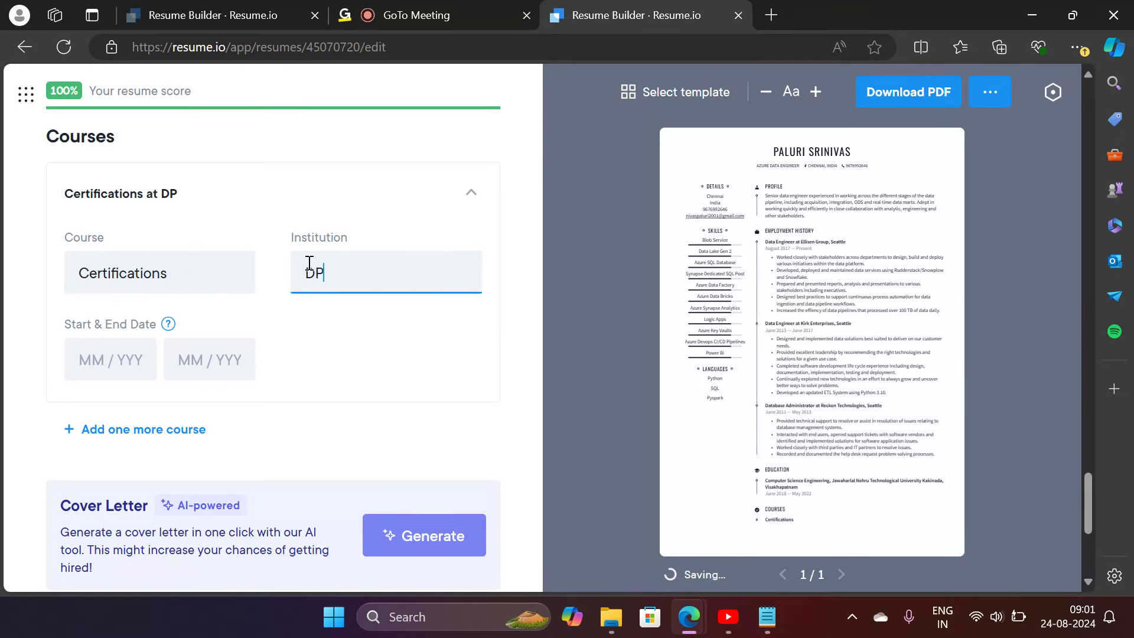
type(" 203")
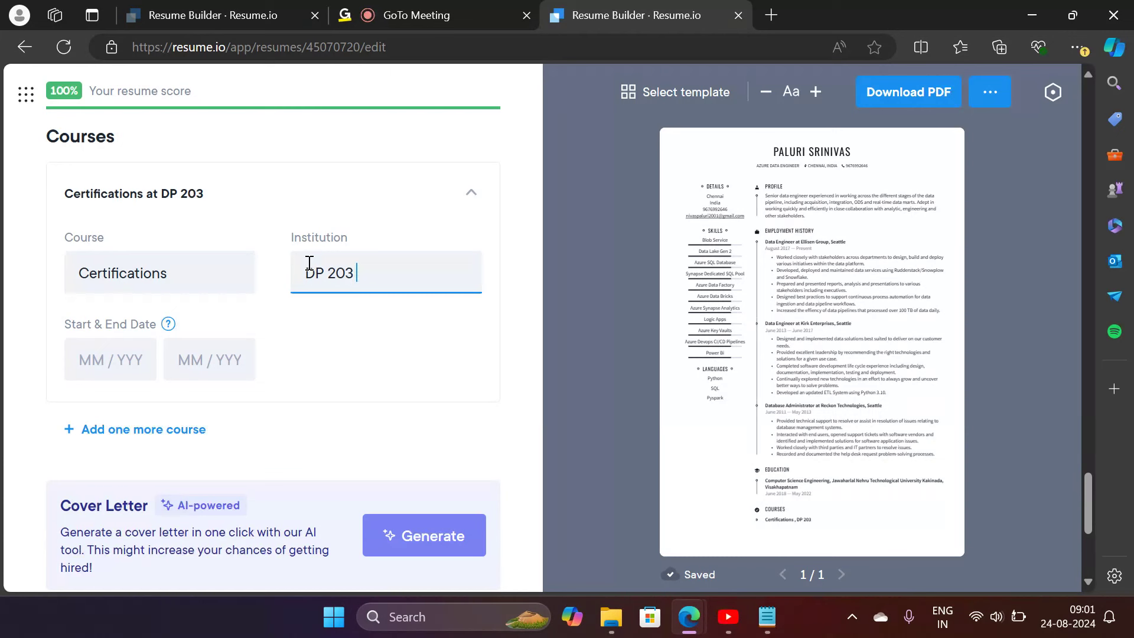
type("Azure D")
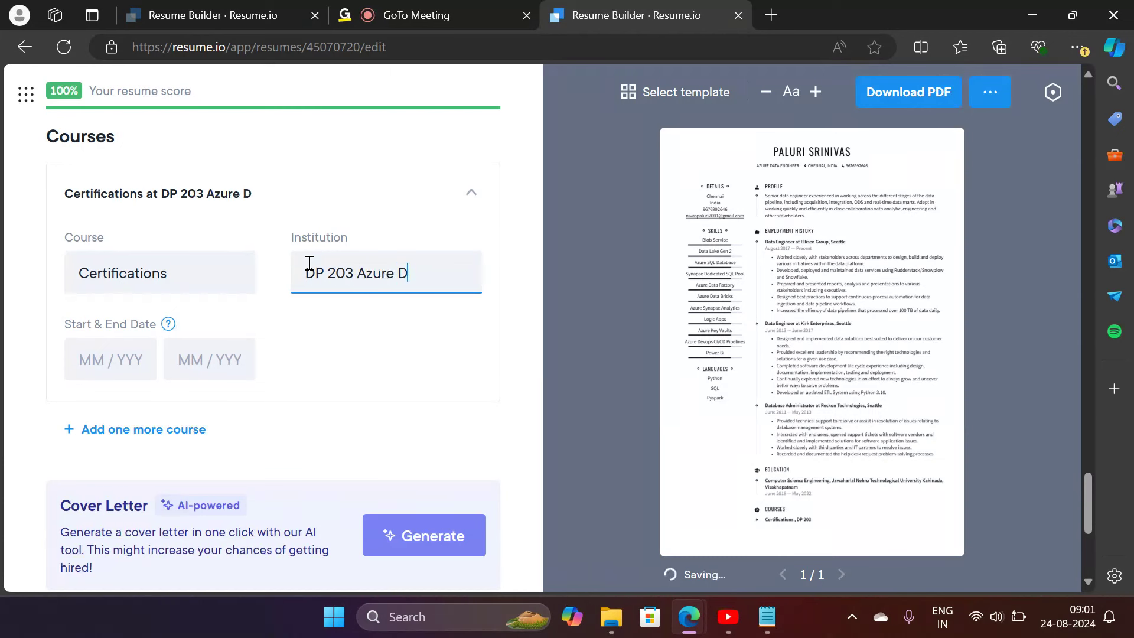
type("ata Engineer")
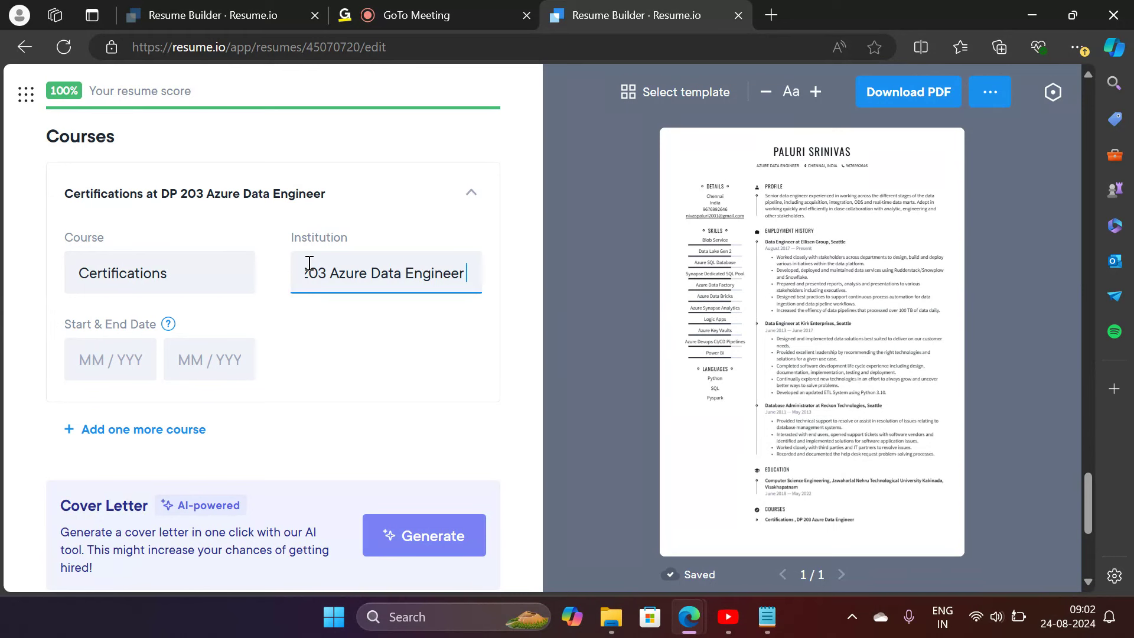
type("Associate")
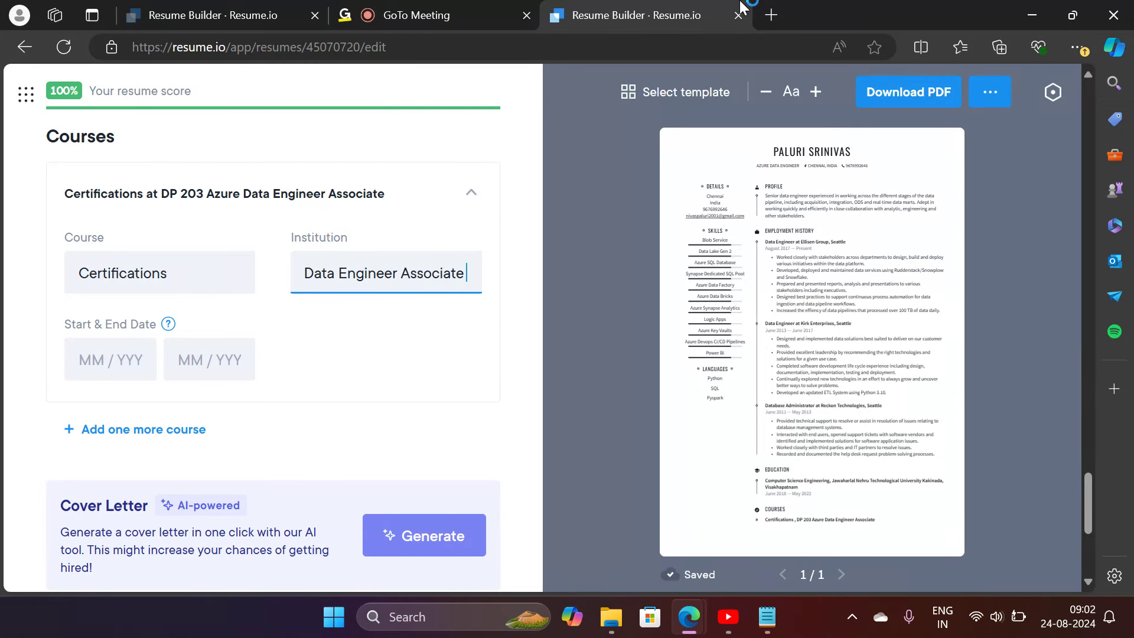
Search the web for "dp 203 certification" in a new browser tab to check the certification's official title
left_click(770, 15)
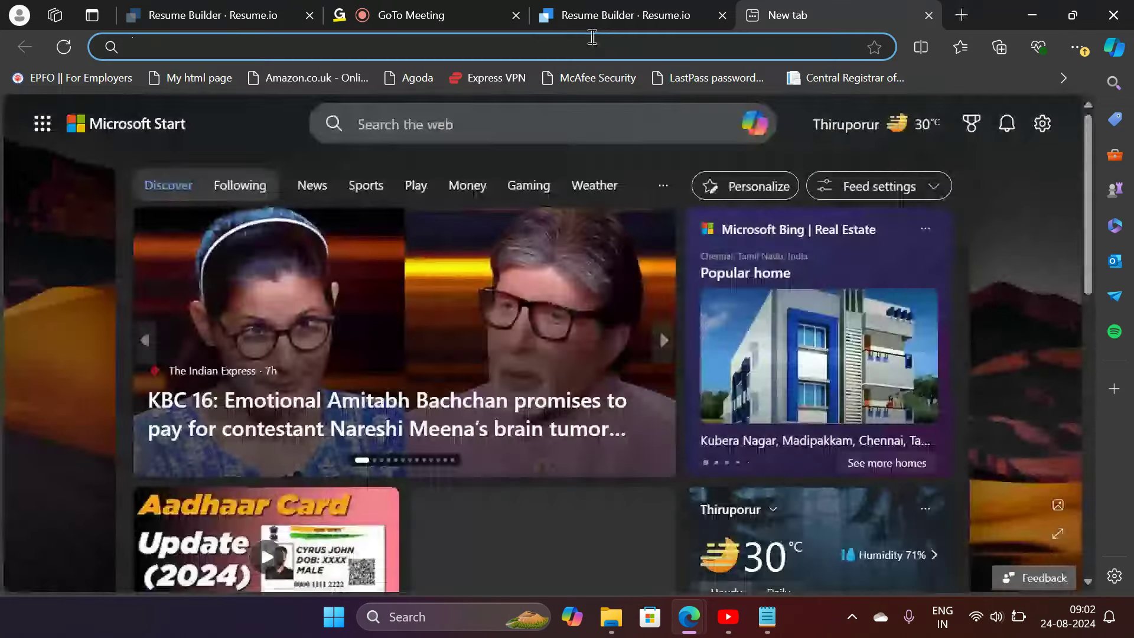
left_click(592, 37)
type("dp203")
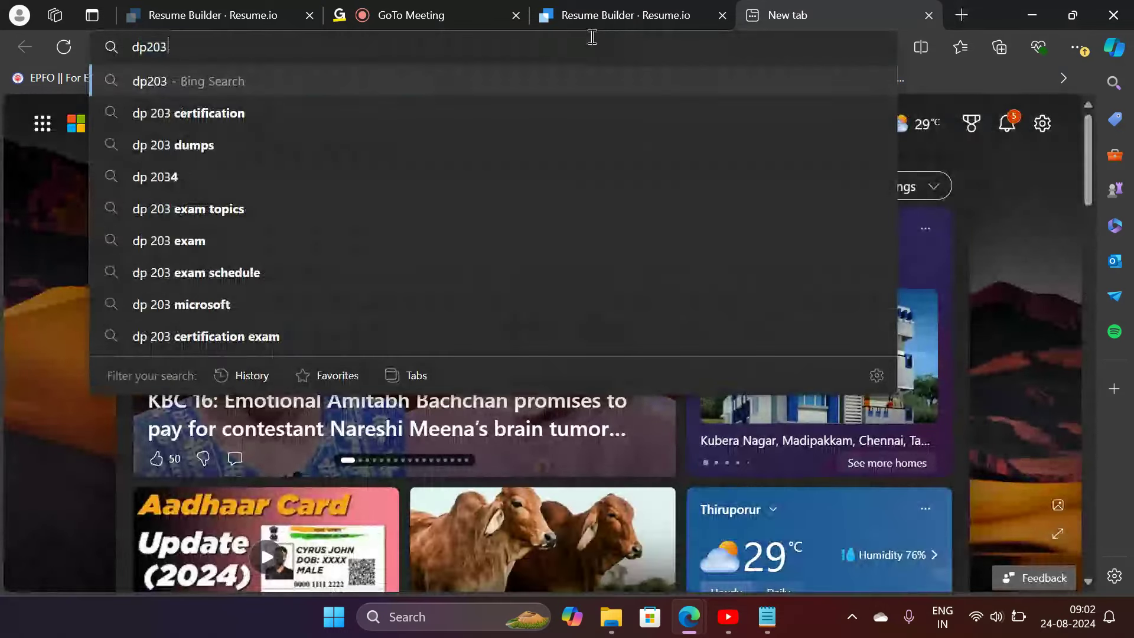
left_click(517, 109)
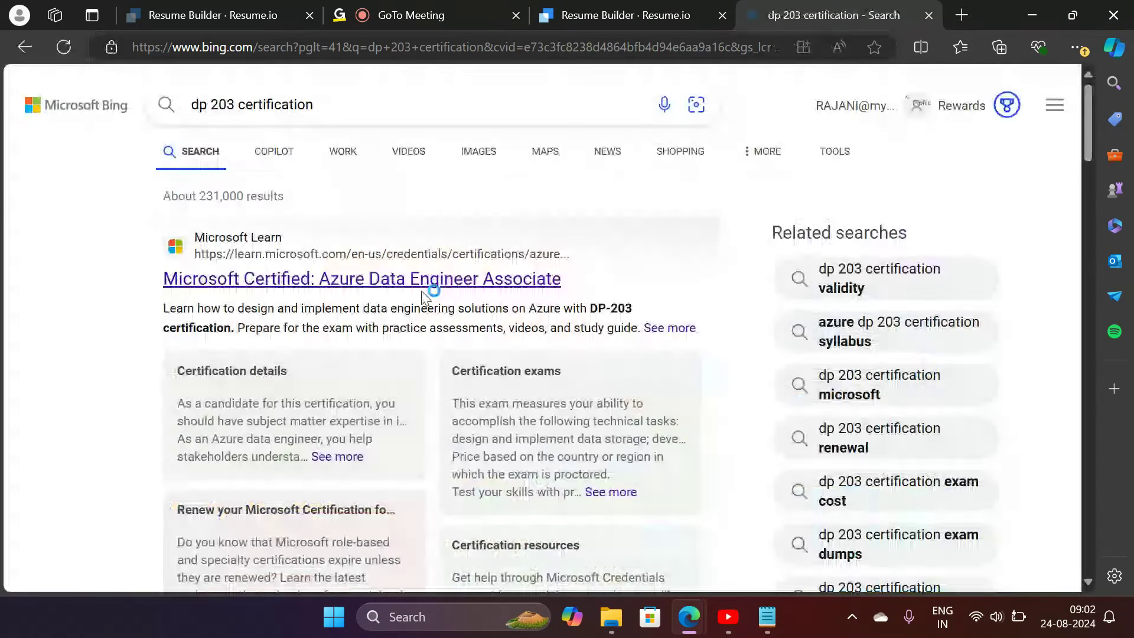
left_click(603, 20)
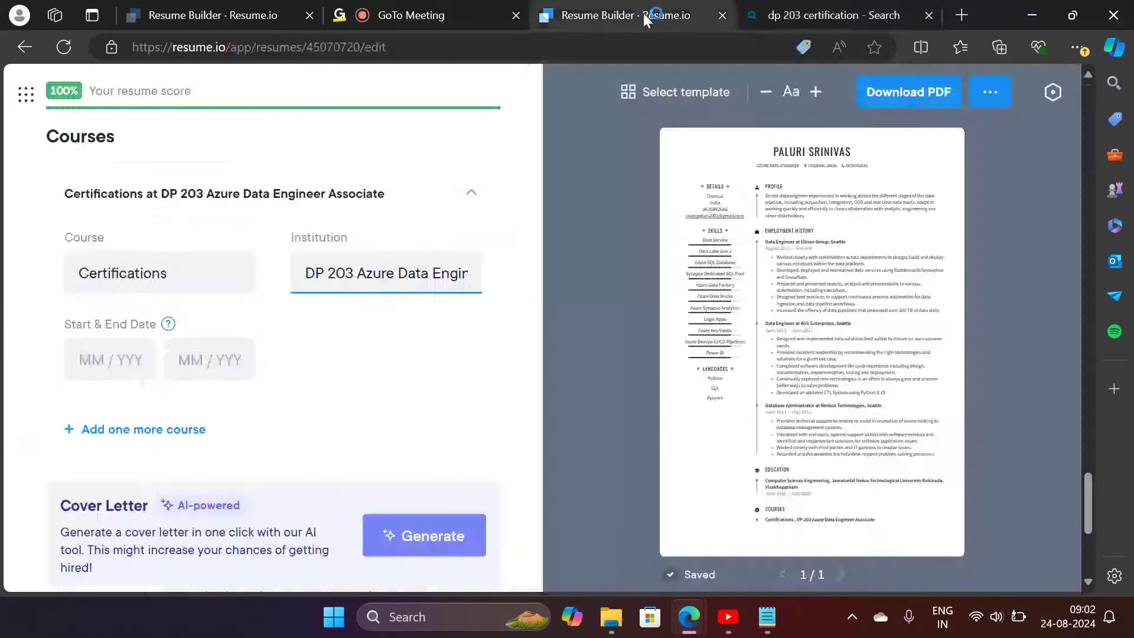
key("ctrl+Tab")
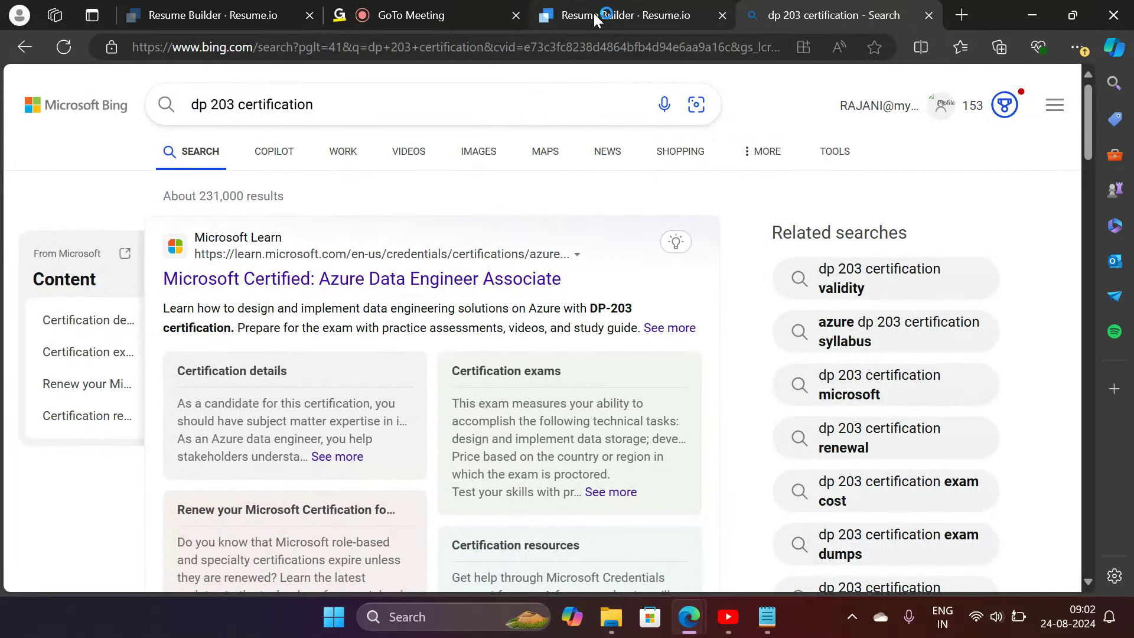
Return to the resume editor and insert a hyphen between "DP 203" and "Azure" in the institution name
left_click(594, 13)
key("Right")
key("Right")
key("Right")
key("Right")
key("Right")
key("Right")
key("Right")
key("Right")
key("Right")
key("Right")
key("Right")
key("Right")
key("Right")
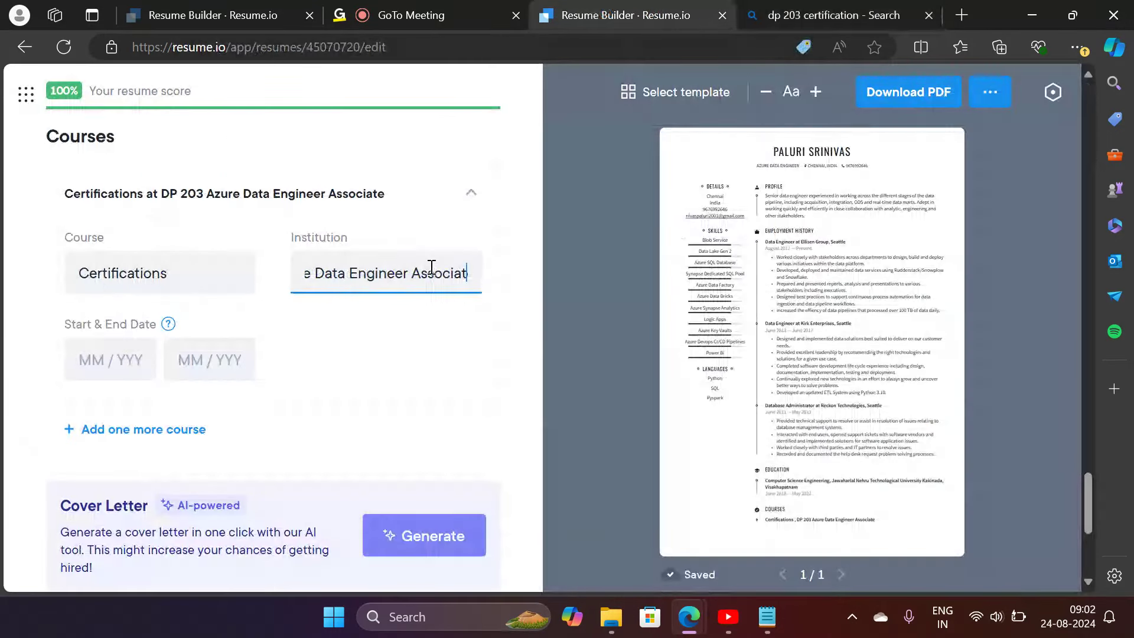
key("Right")
key("Right")
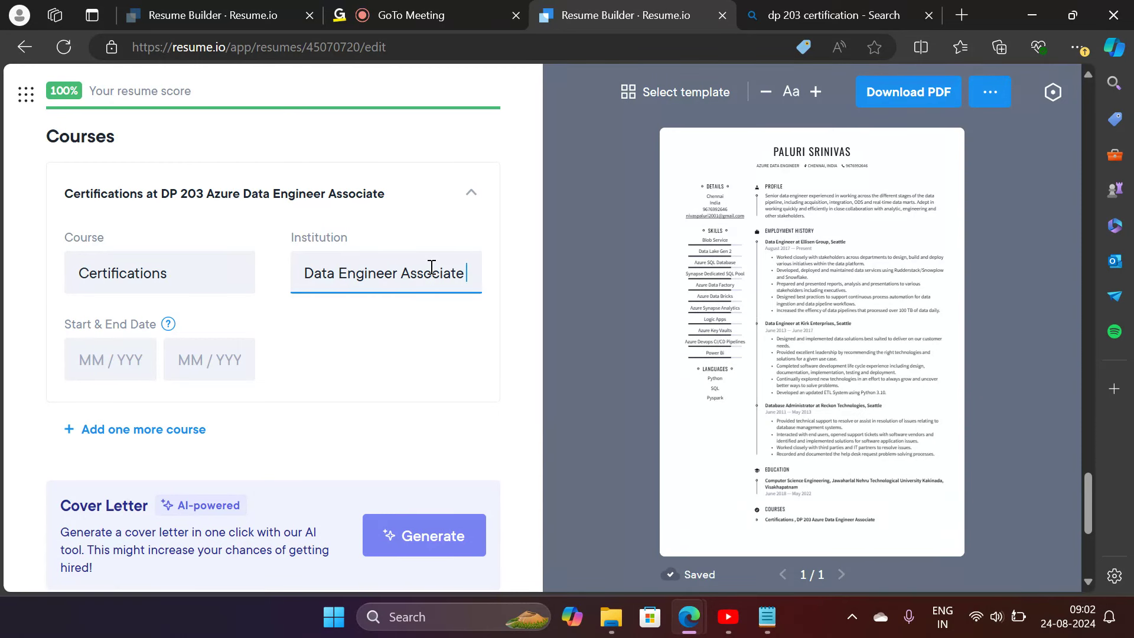
key("ctrl+Left")
key("ctrl+Left")
key("ctrl+Left")
key("ctrl+Left")
key("ctrl+Left")
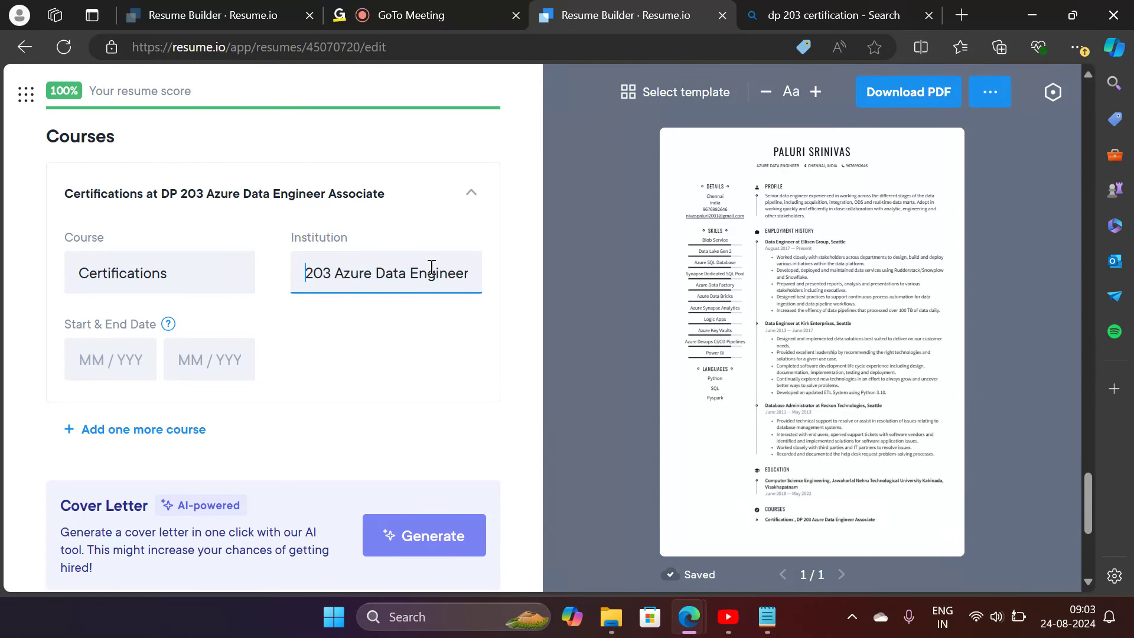
key("ctrl+Right")
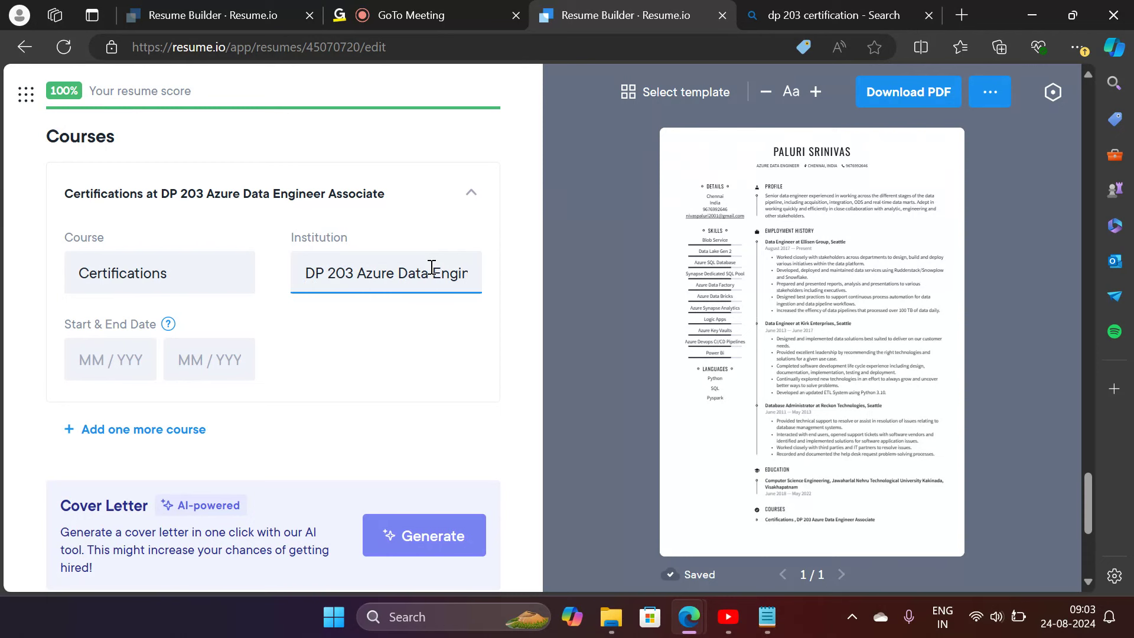
type("-")
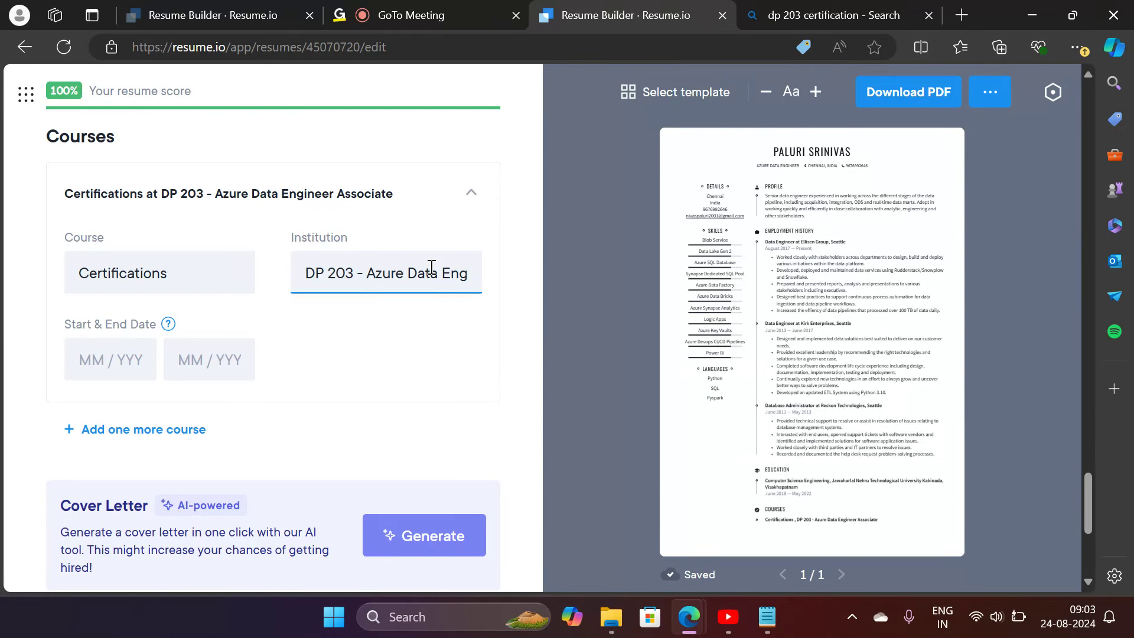
Check the latest chat messages in GoTo Meeting, and return to the resume editor
left_click(447, 9)
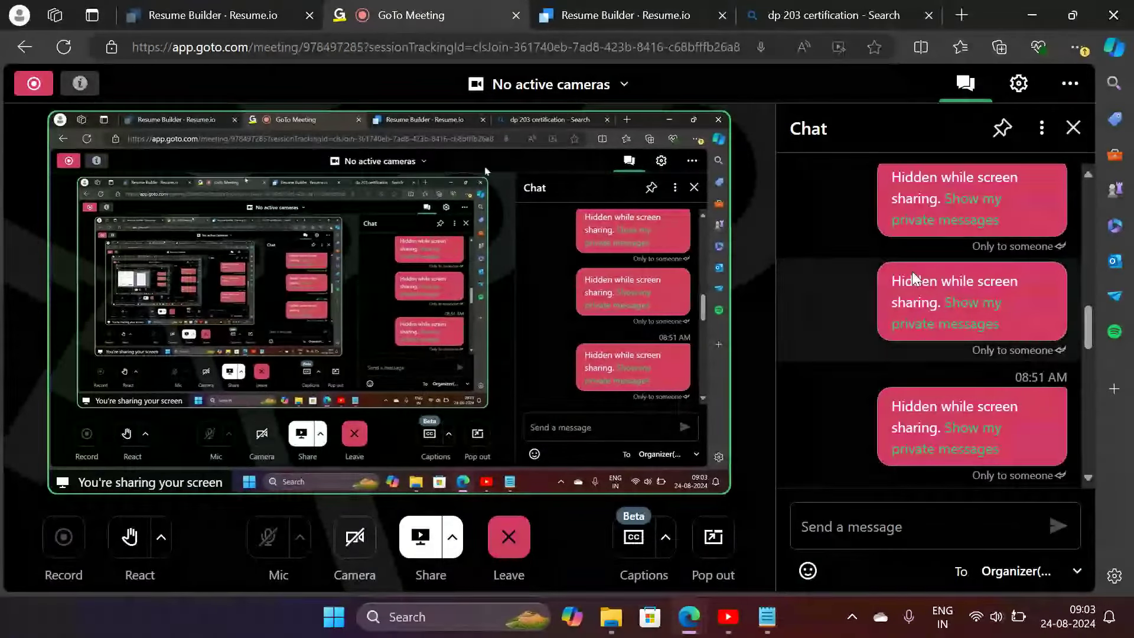
scroll(917, 272, "down", 1)
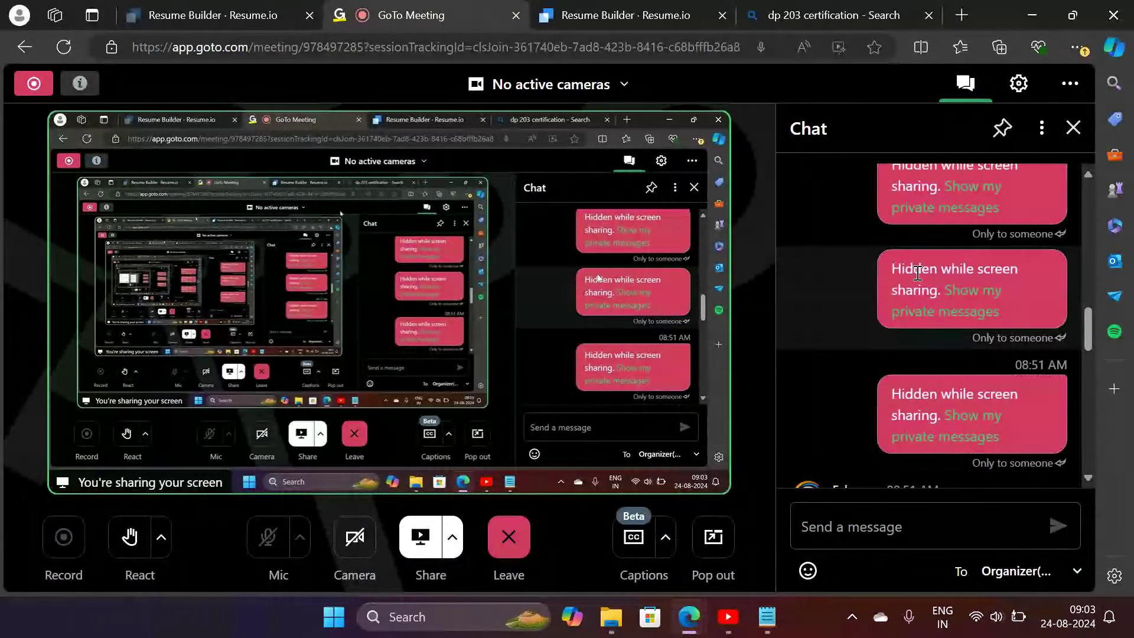
scroll(917, 273, "down", 10)
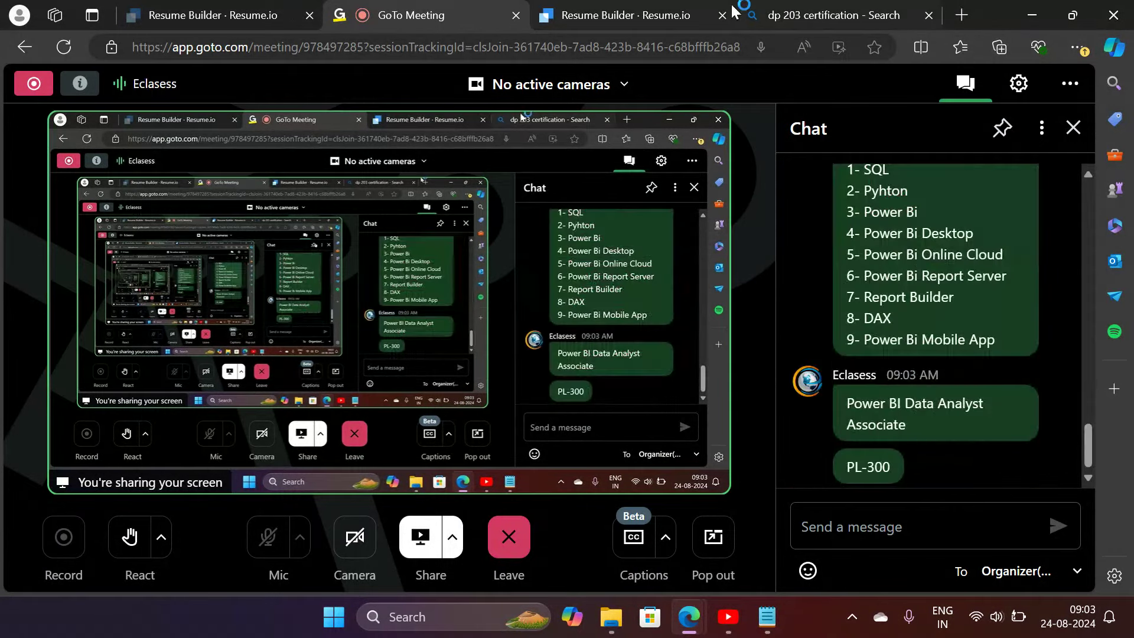
left_click(702, 16)
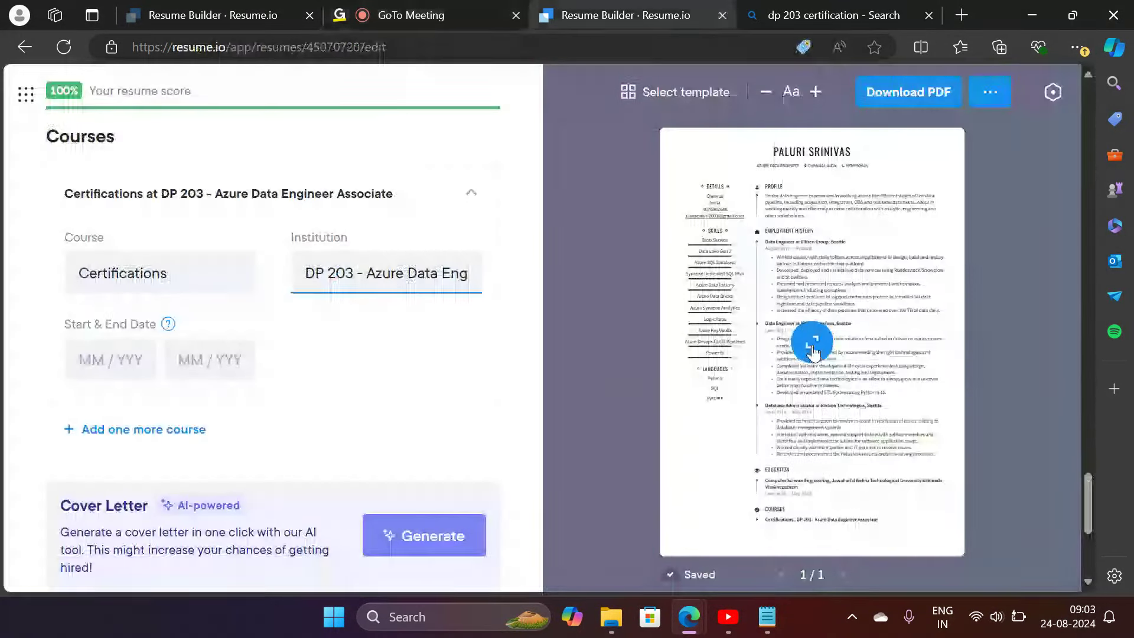
Examine the Courses entry at the end of the full-size resume preview, and return to the editor
left_click(812, 346)
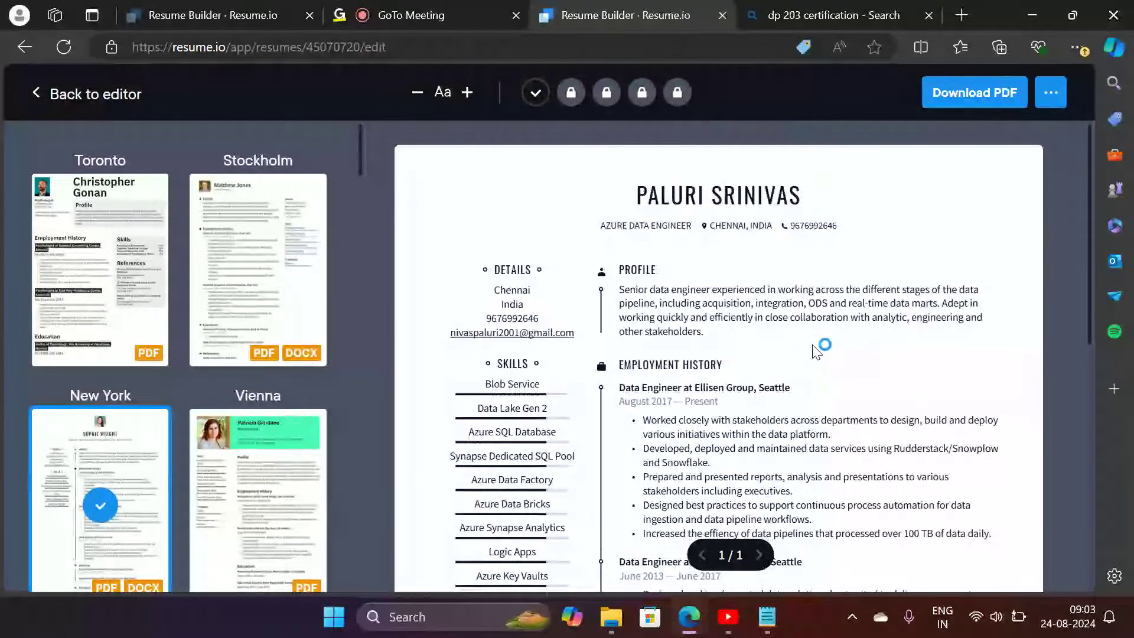
scroll(817, 349, "down", 10)
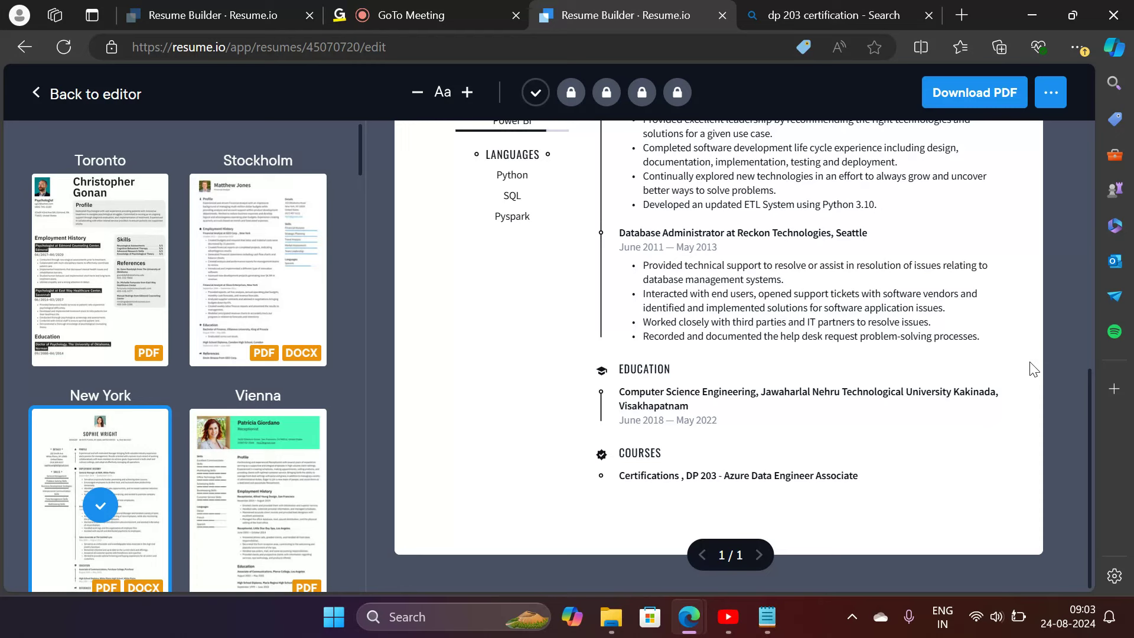
left_click(60, 99)
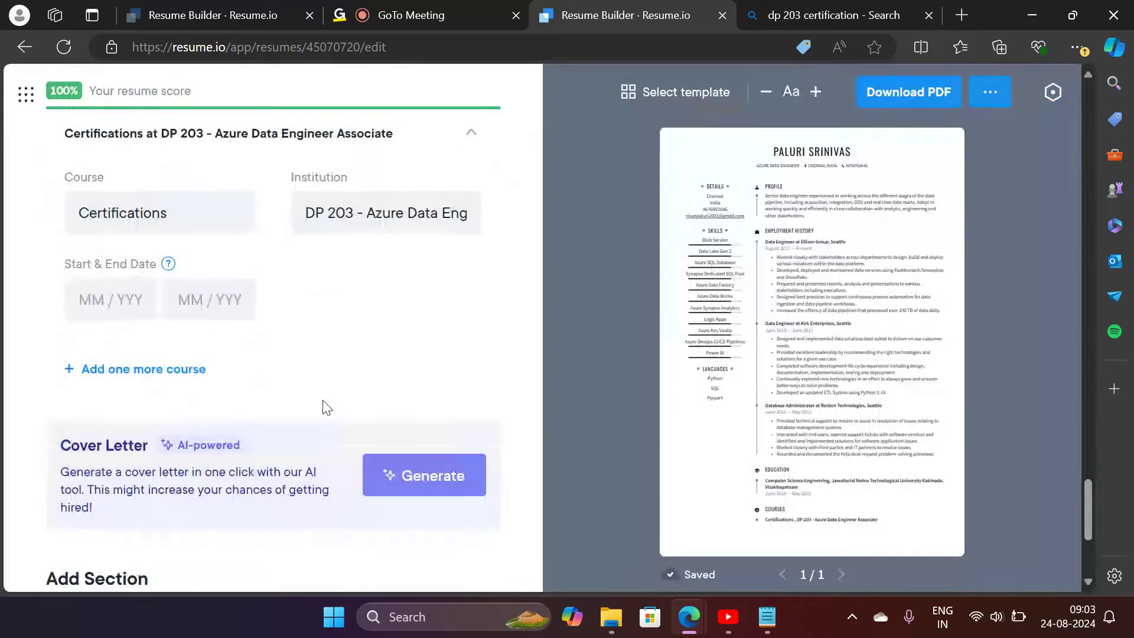
Rename the Courses section heading to "Certifications"
scroll(324, 407, "down", 3)
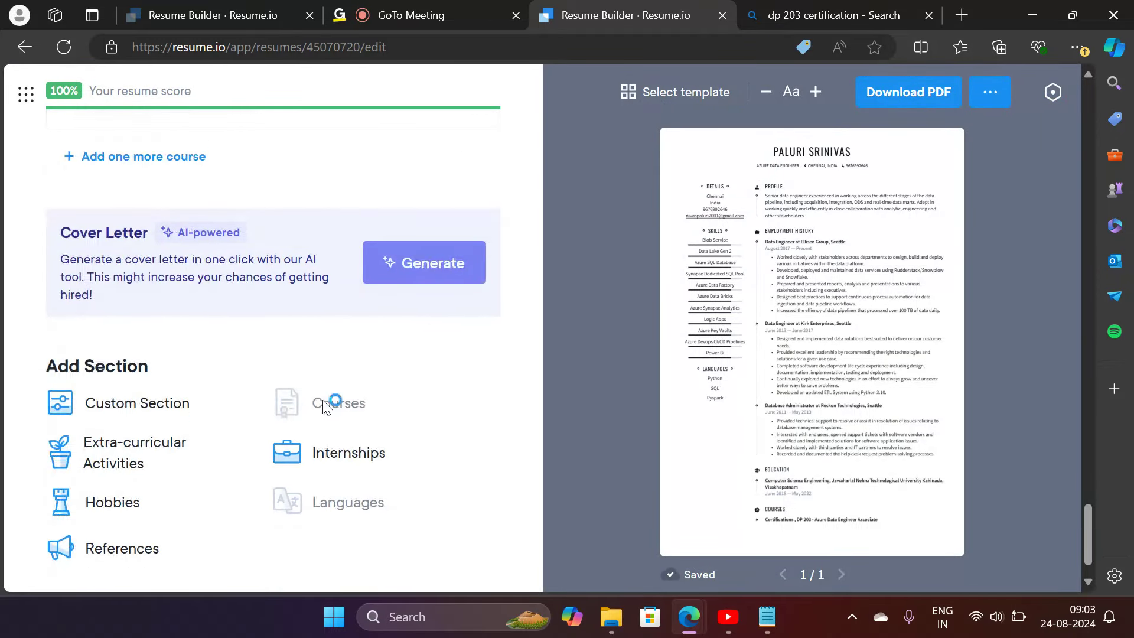
scroll(322, 399, "up", 3)
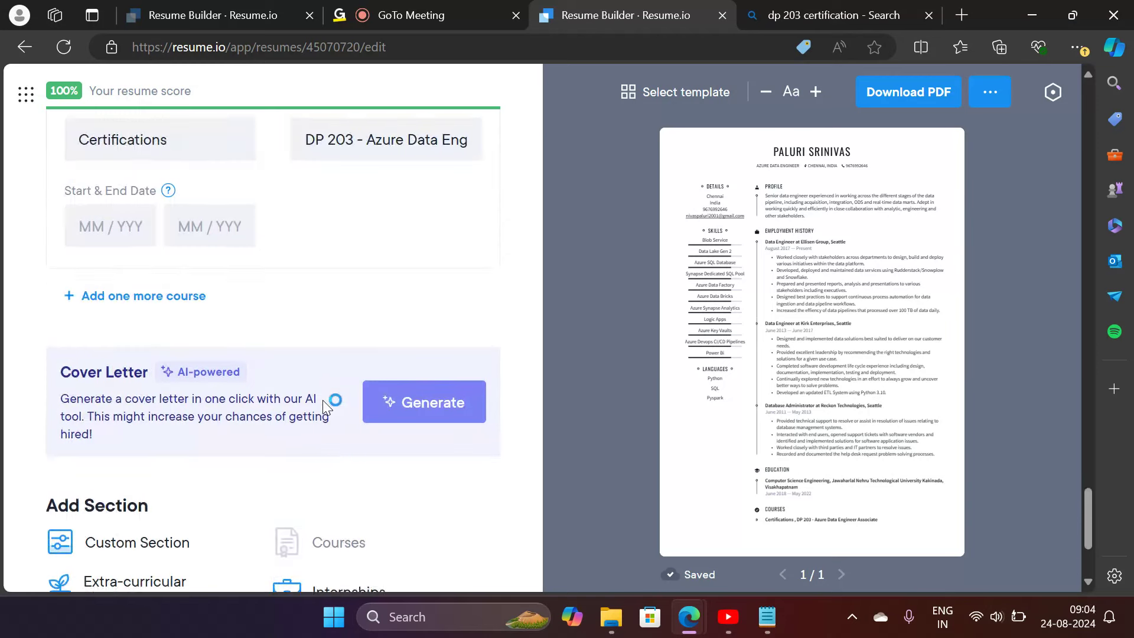
scroll(322, 400, "up", 1)
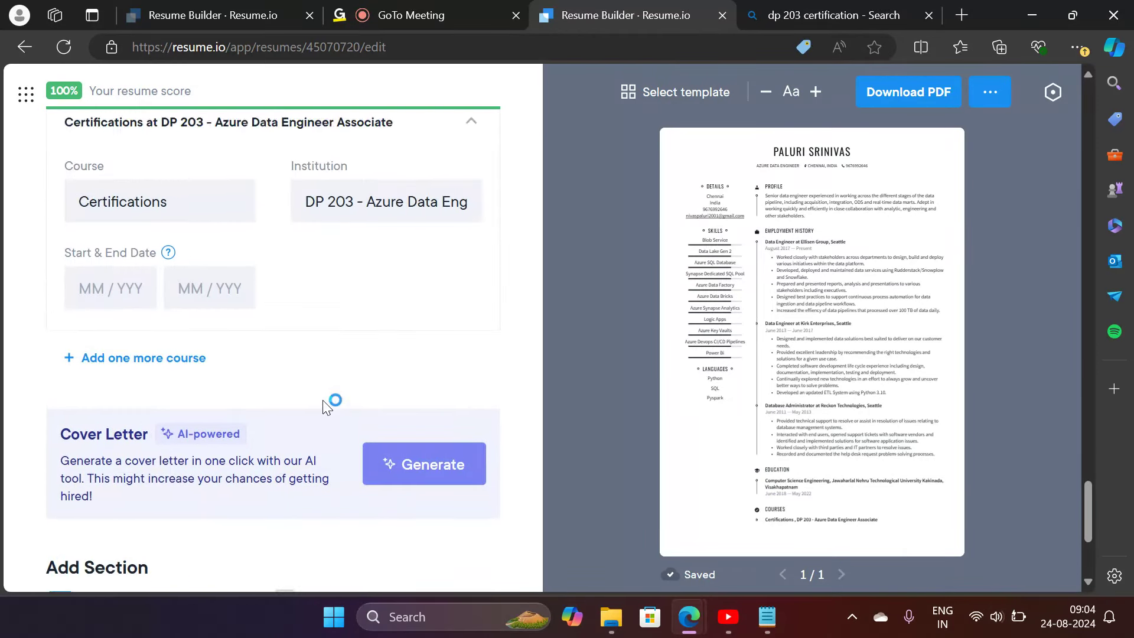
scroll(324, 408, "up", 3)
left_click(126, 203)
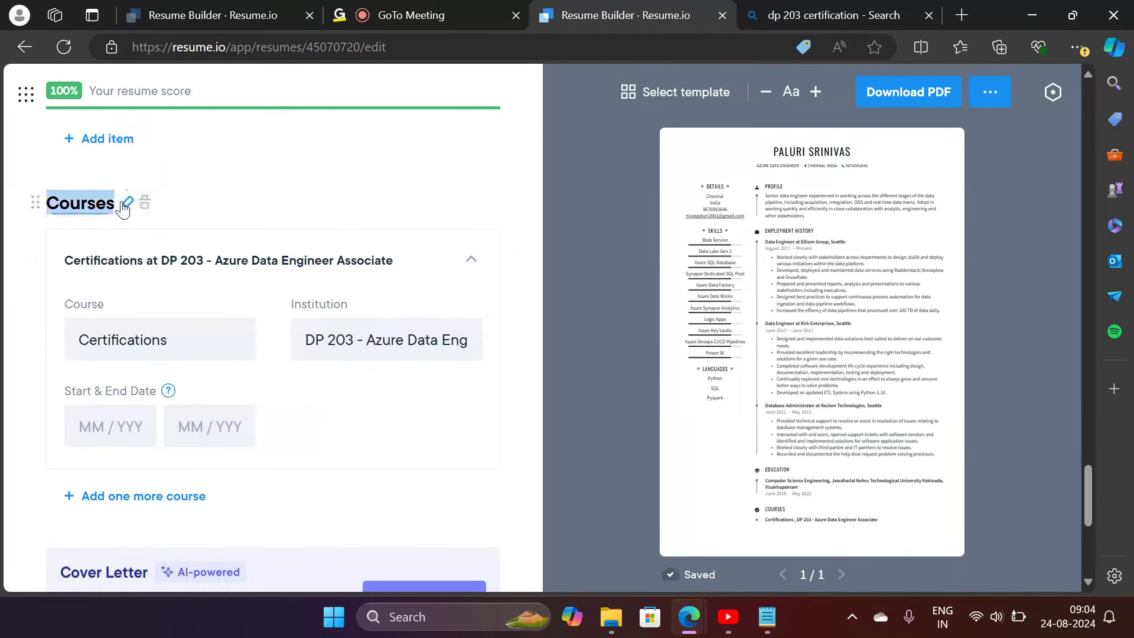
key("BackSpace")
type("Certific")
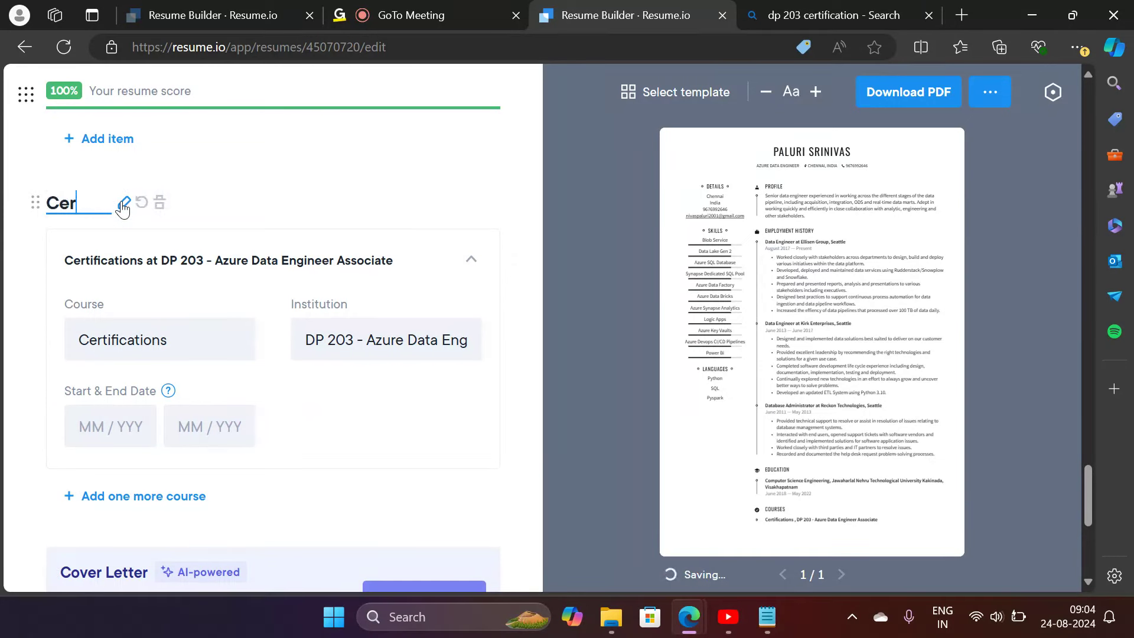
type("tions")
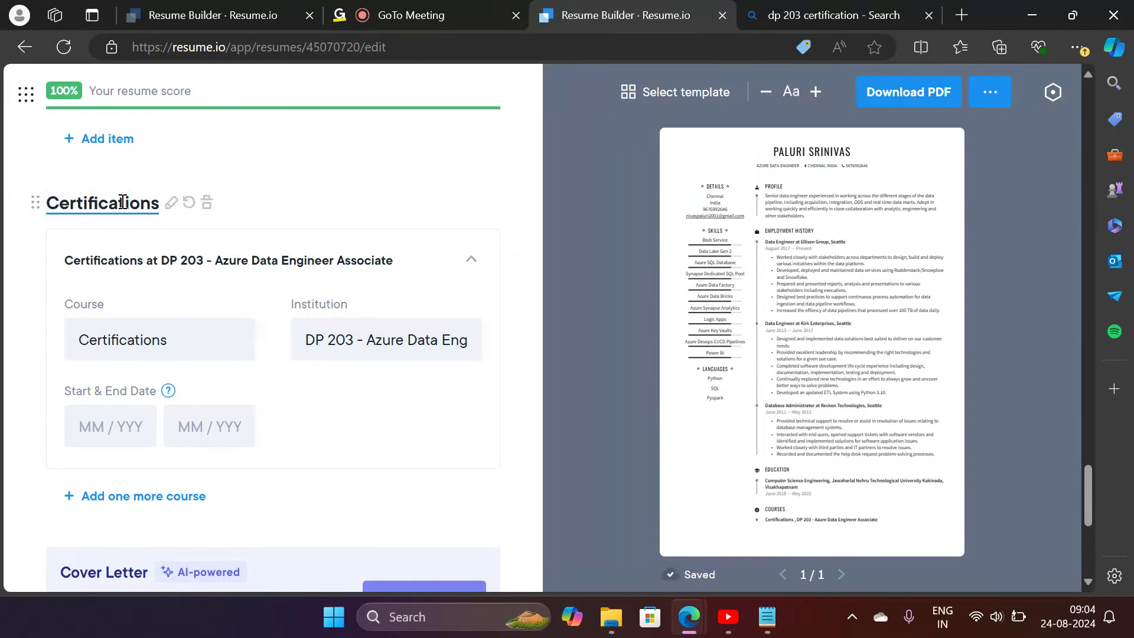
key("BackSpace")
key("BackSpace")
key("BackSpace")
key("BackSpace")
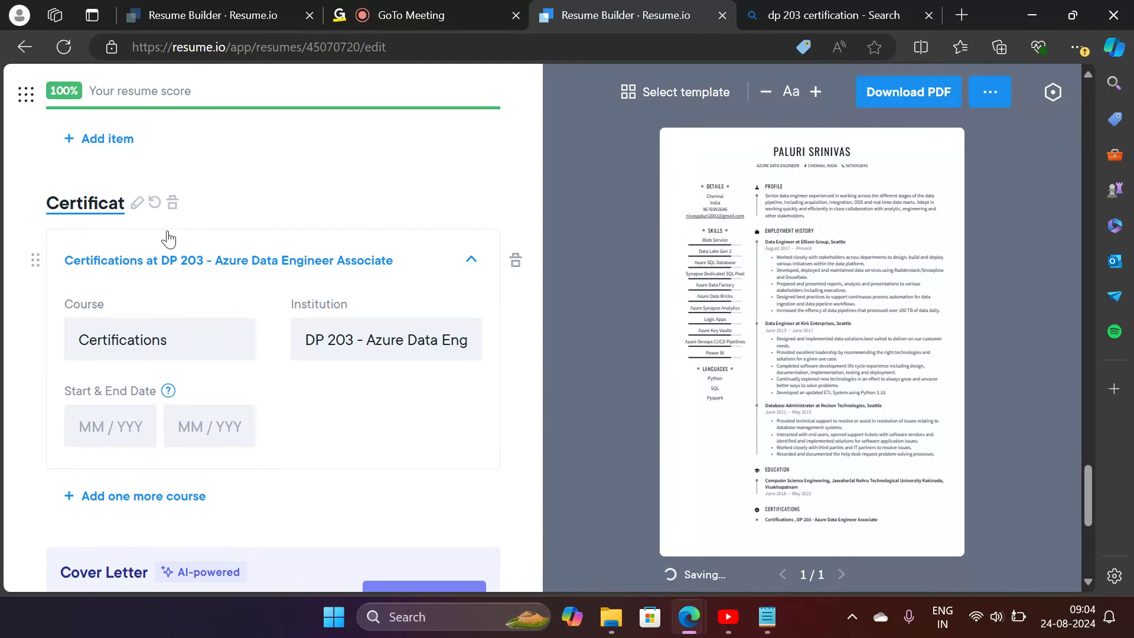
type("ions")
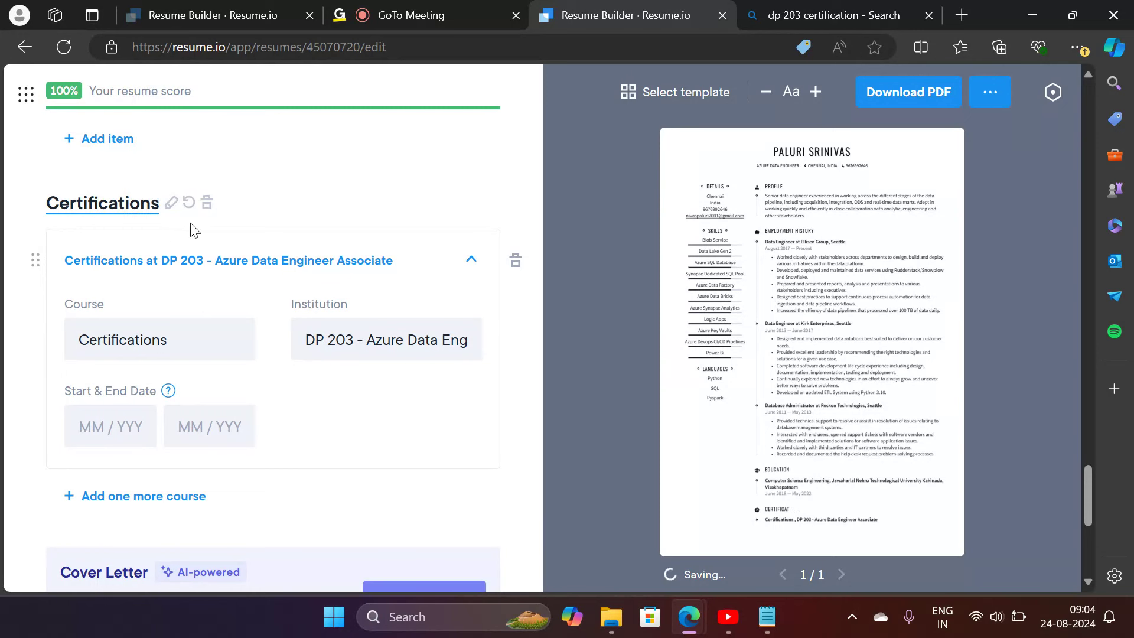
left_click(357, 214)
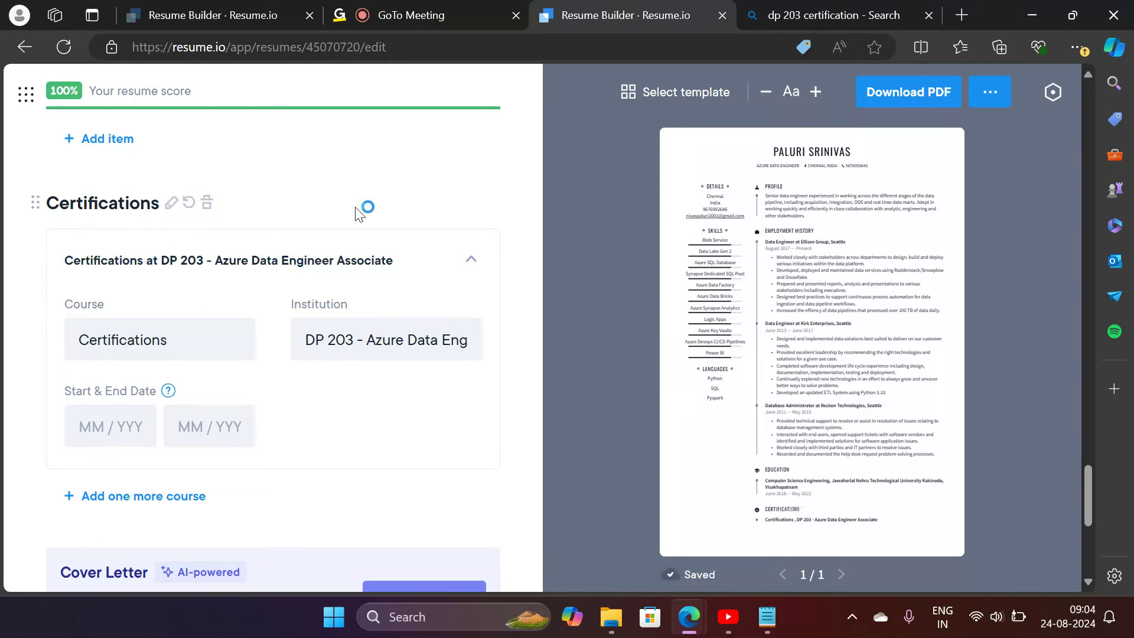
Replace the course name of the Certifications entry with "DP -203"
left_click(206, 338)
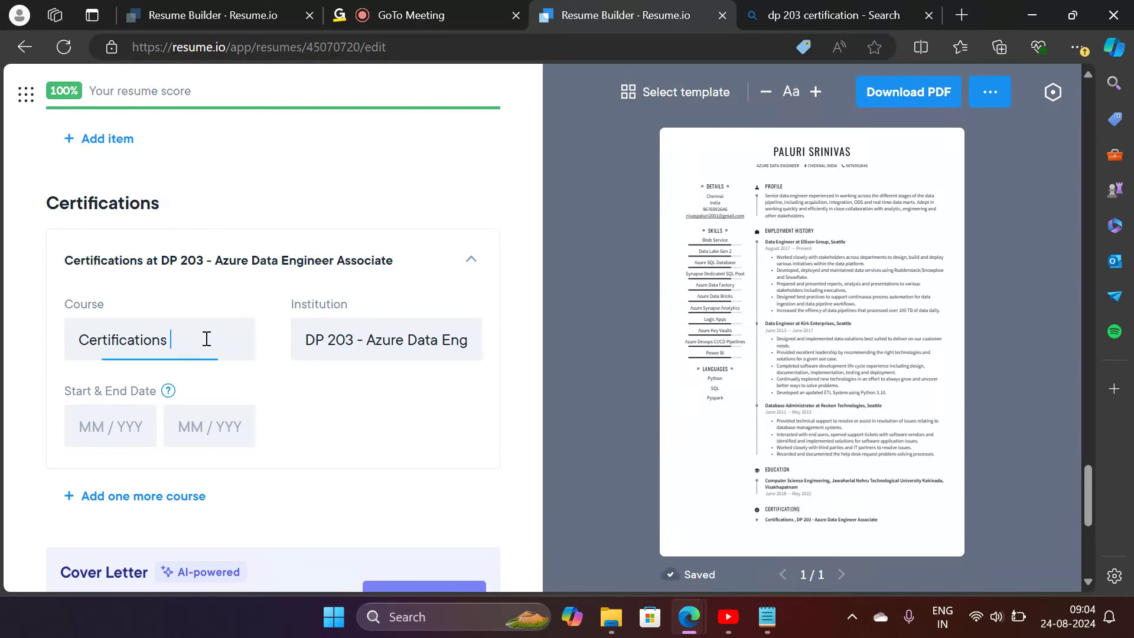
key("BackSpace")
key("BackSpace")
key("BackSpace")
key("BackSpace")
key("BackSpace")
key("BackSpace")
key("BackSpace")
key("BackSpace")
key("BackSpace")
key("BackSpace")
key("BackSpace")
key("BackSpace")
key("BackSpace")
key("BackSpace")
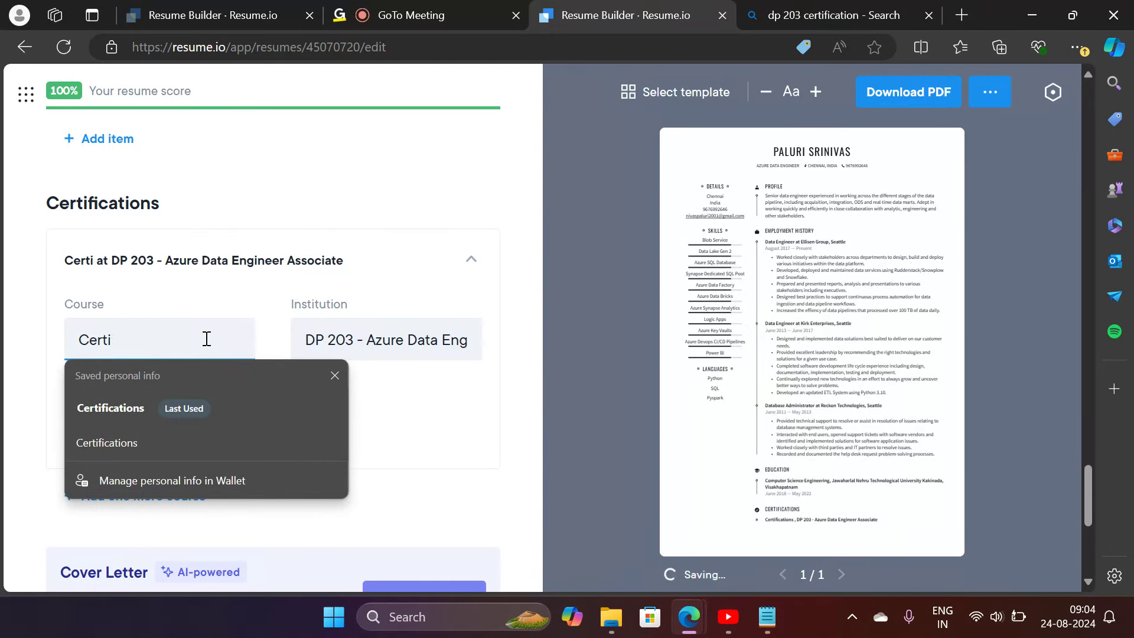
type("DP")
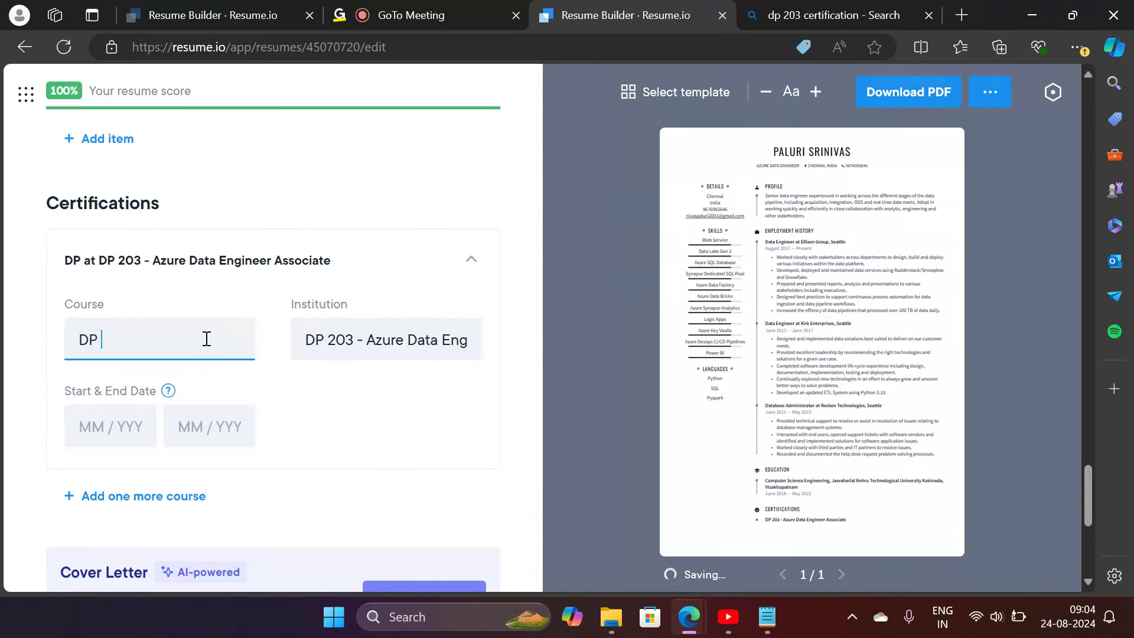
type(" 203 ")
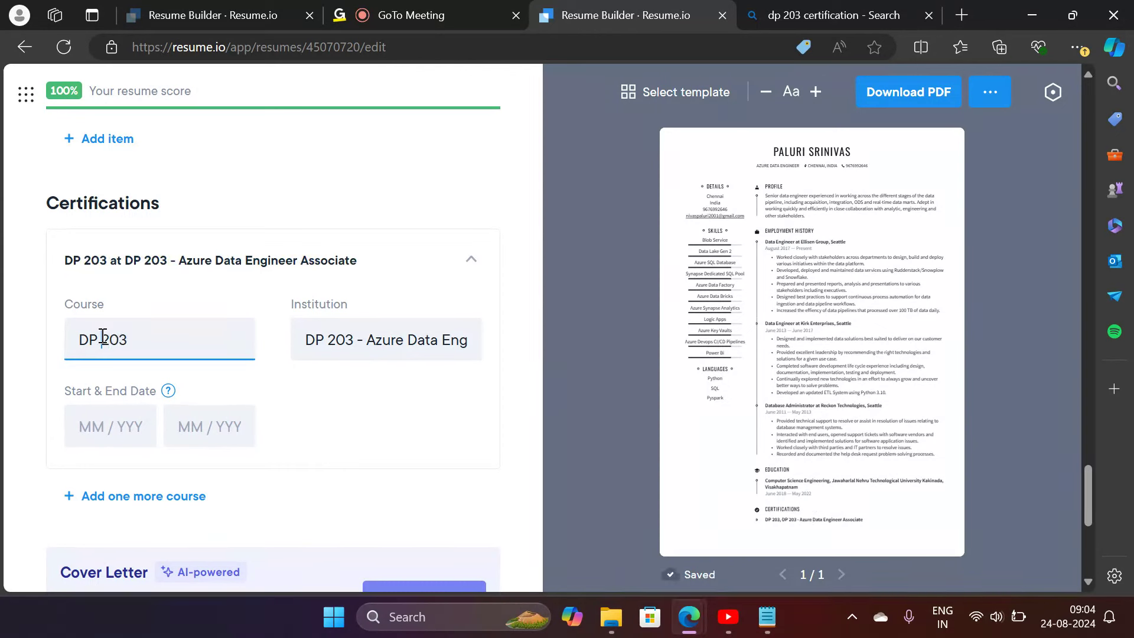
type("-")
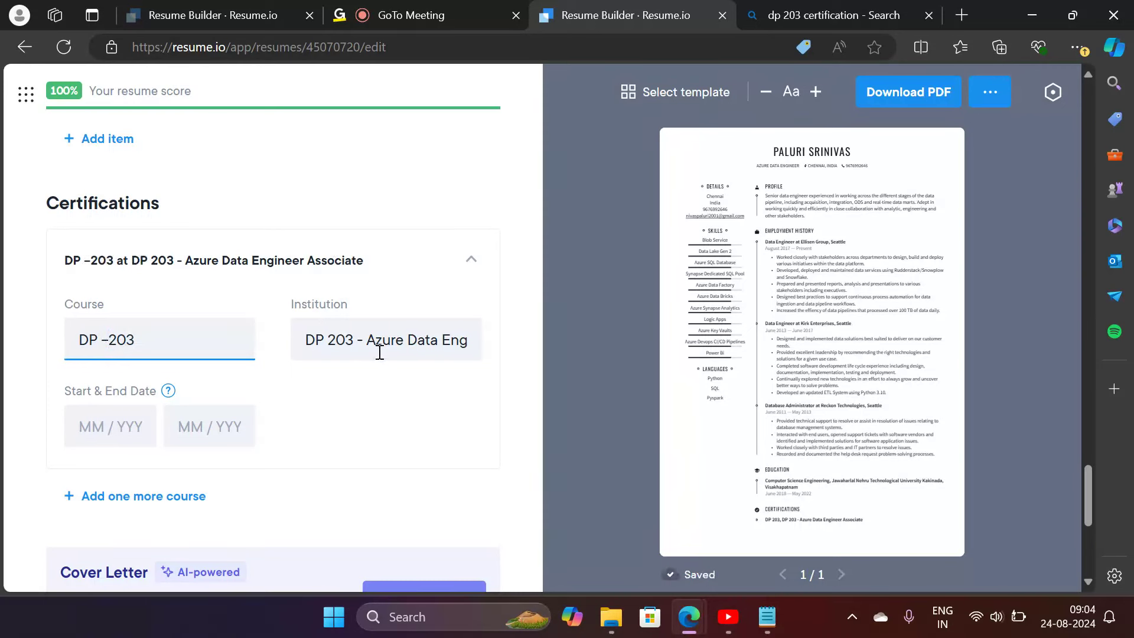
Remove the "DP 203 - " prefix from the institution, keeping only "Azure Data Engineer Associate"
left_click(360, 342)
key("BackSpace")
key("BackSpace")
key("BackSpace")
key("BackSpace")
key("BackSpace")
key("BackSpace")
key("BackSpace")
key("BackSpace")
key("BackSpace")
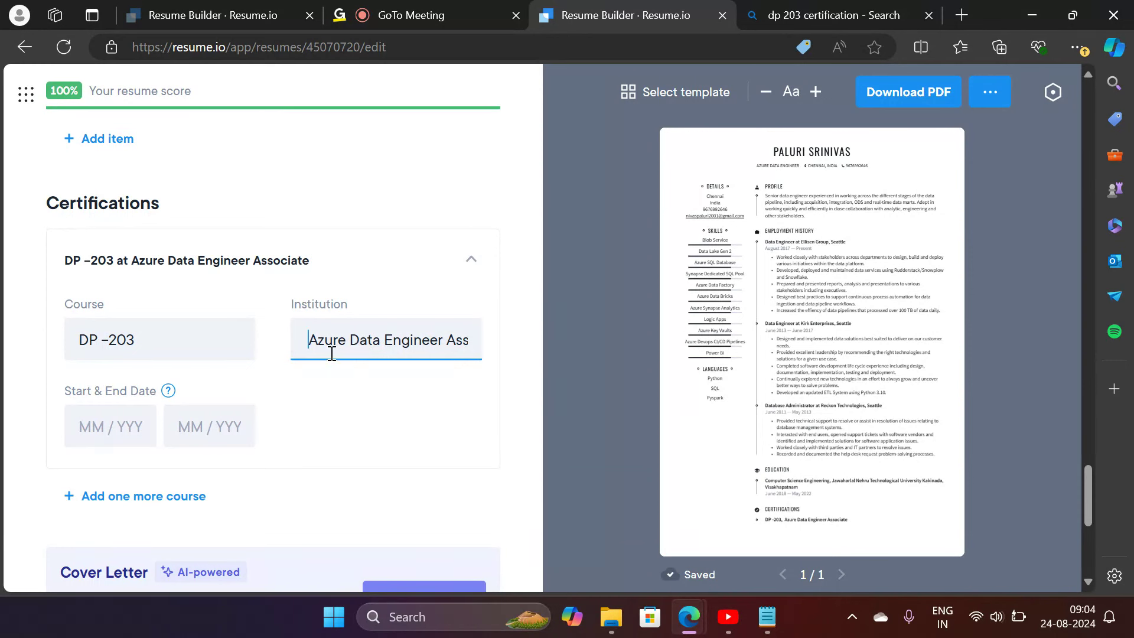
key("BackSpace")
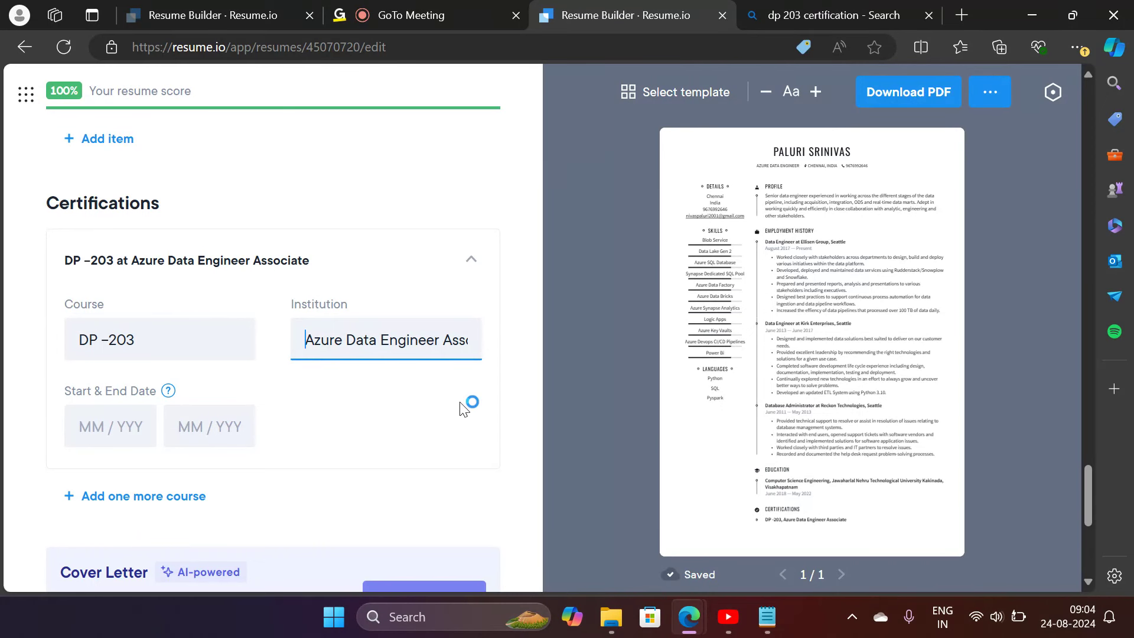
Examine the Certifications entry at the end of the full-size resume preview, and return to the editor
scroll(458, 408, "down", 1)
left_click(810, 342)
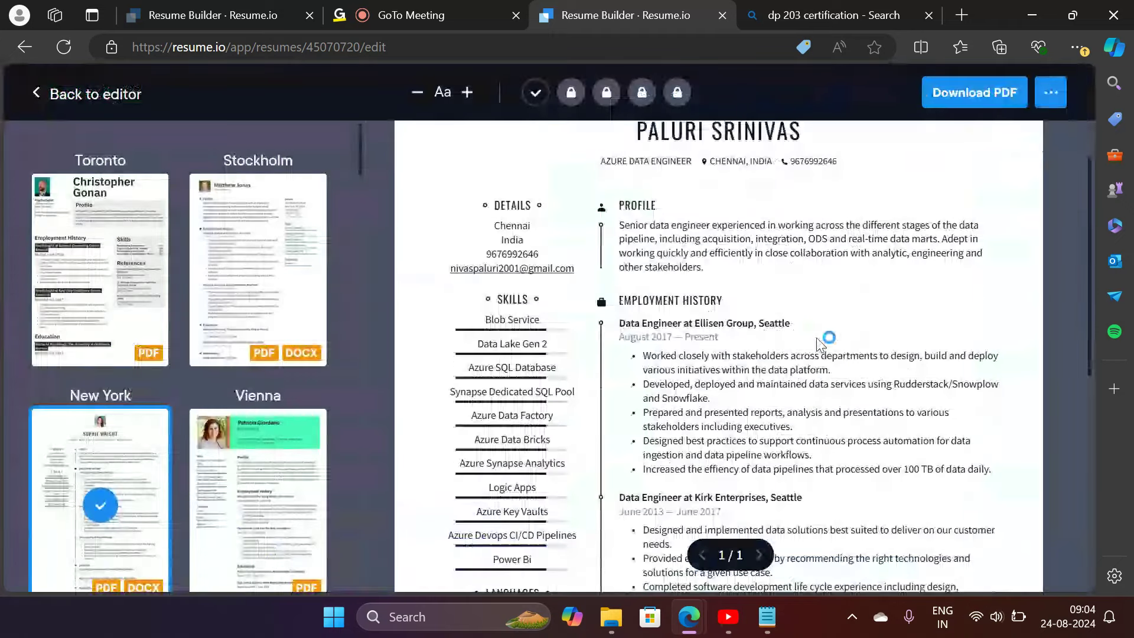
scroll(818, 343, "down", 2)
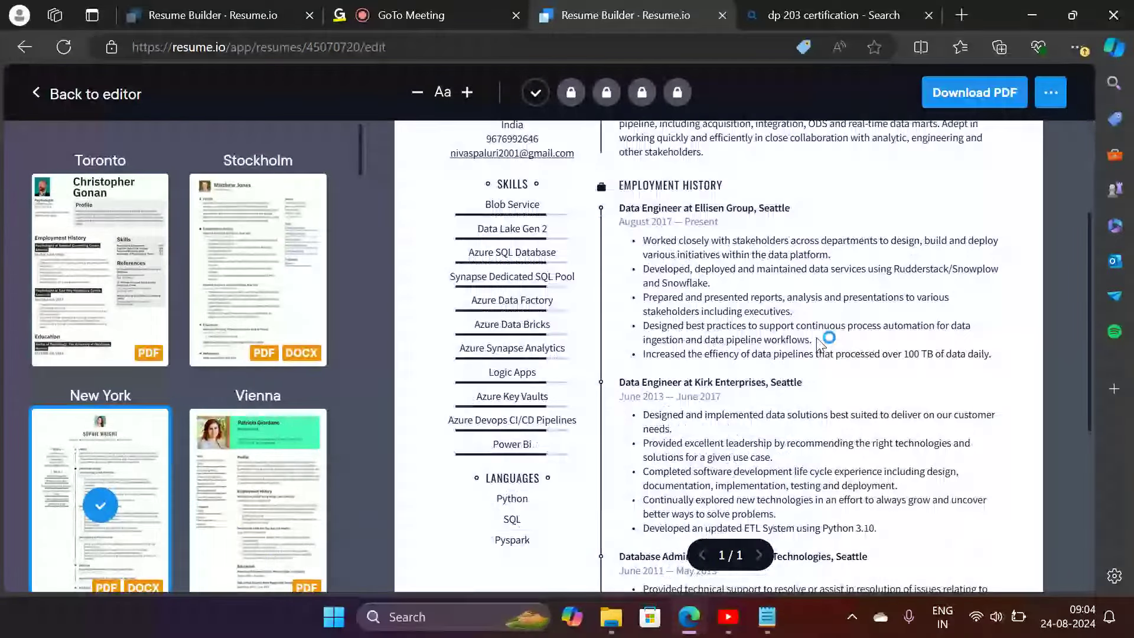
scroll(819, 344, "down", 5)
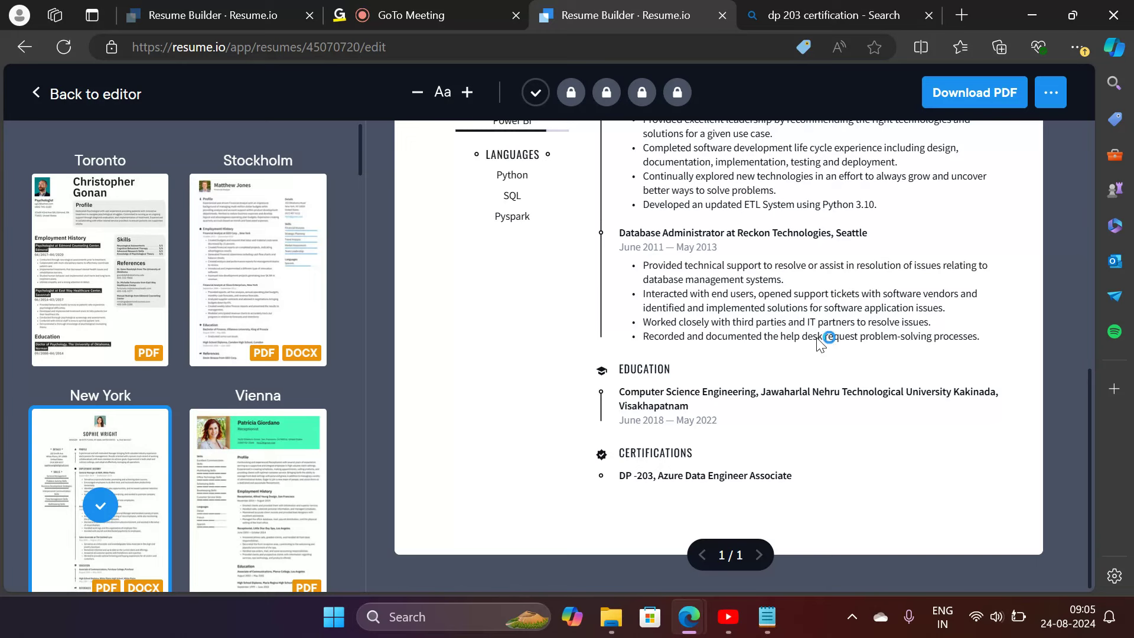
left_click(55, 103)
Add another course entry under Certifications named "AZ-900", with "Azure" as its institution
left_click(163, 450)
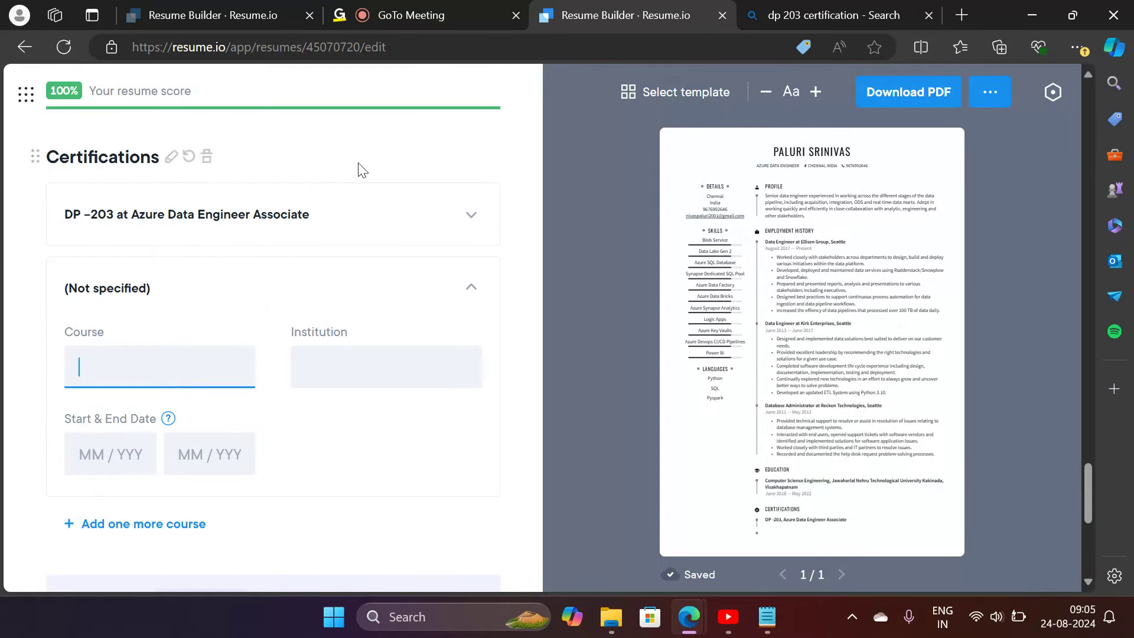
scroll(357, 170, "up", 7)
scroll(357, 170, "down", 7)
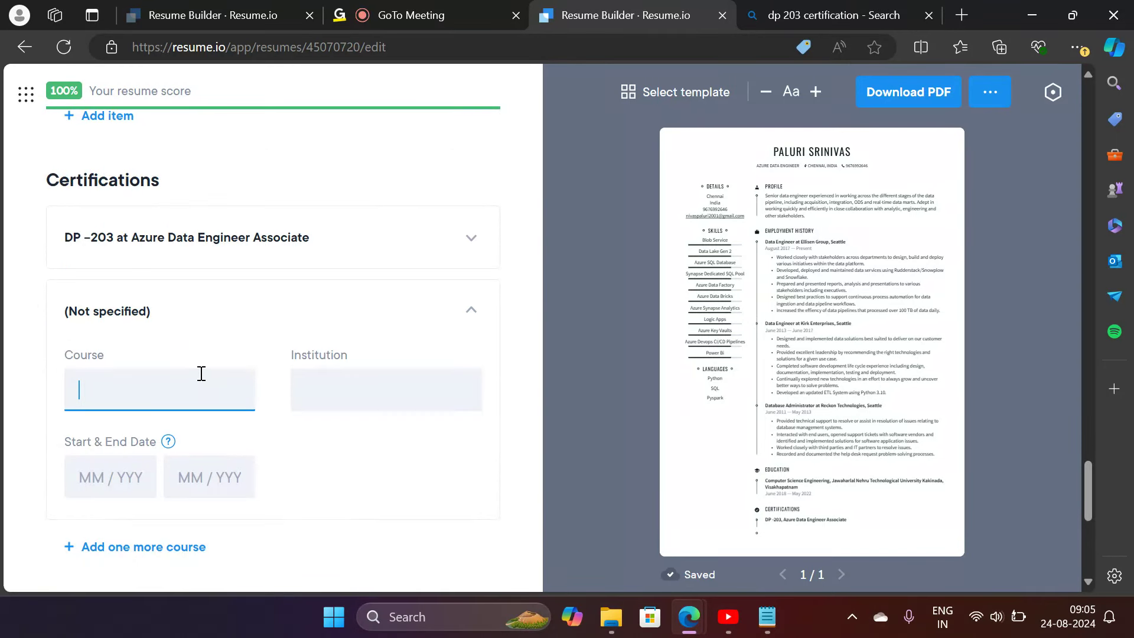
type("AZ-900")
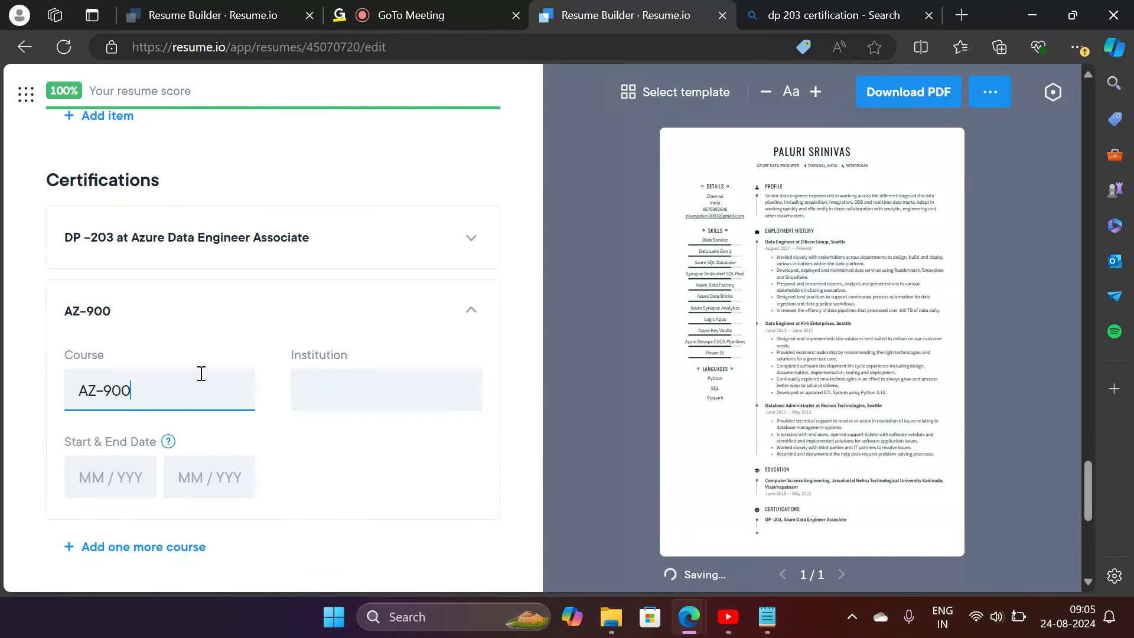
left_click(322, 384)
type("Azure")
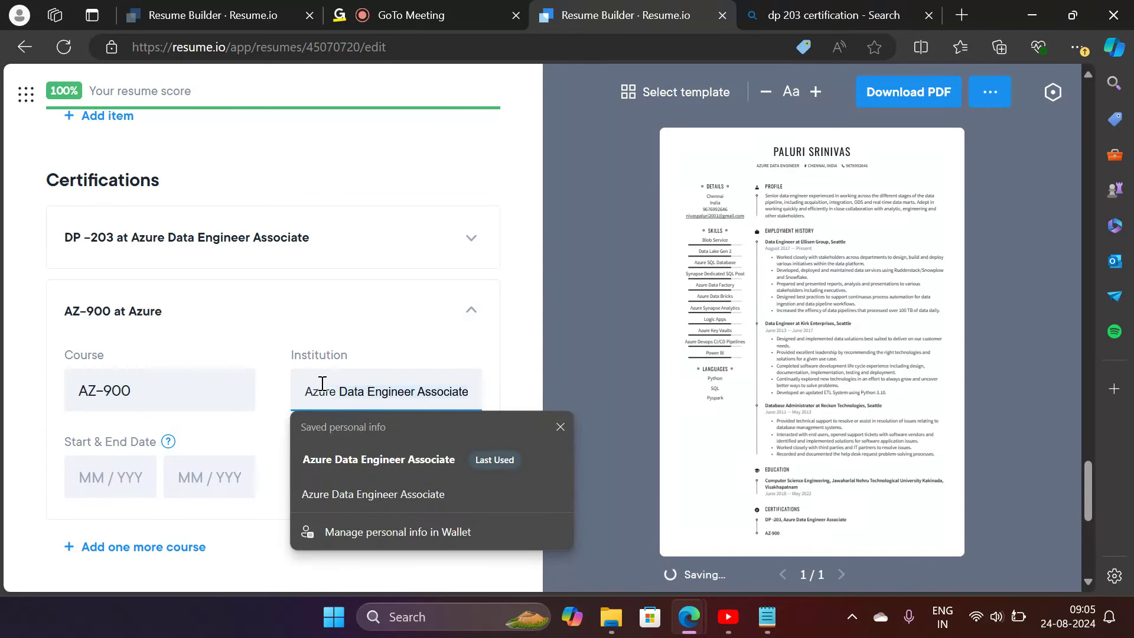
left_click(907, 8)
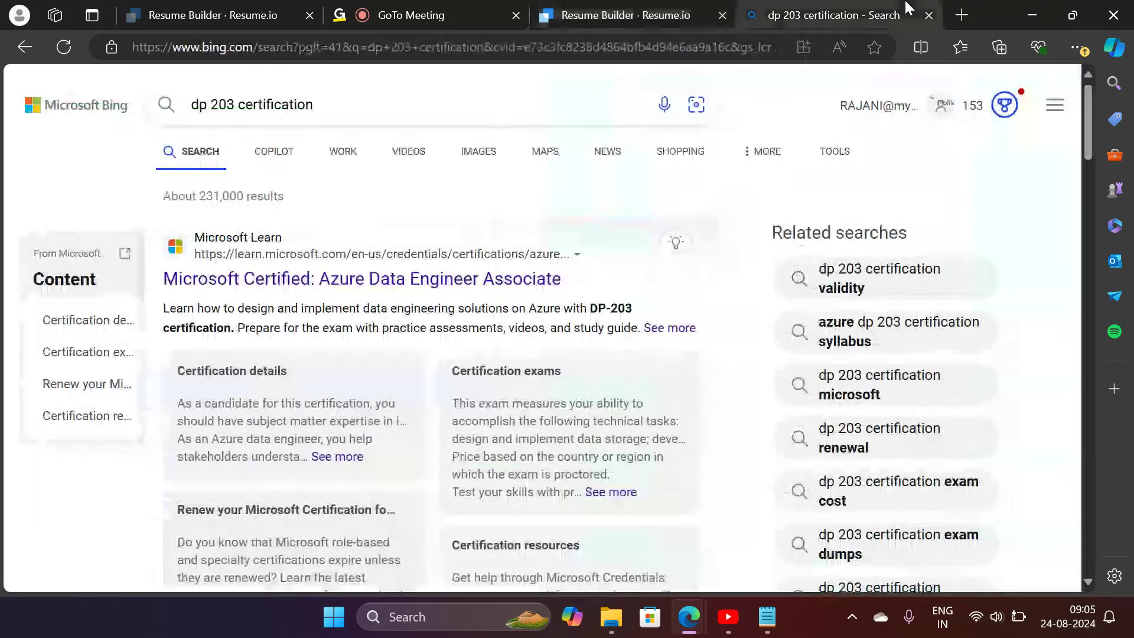
left_click(439, 117)
key("BackSpace")
key("BackSpace")
key("BackSpace")
key("BackSpace")
key("BackSpace")
key("BackSpace")
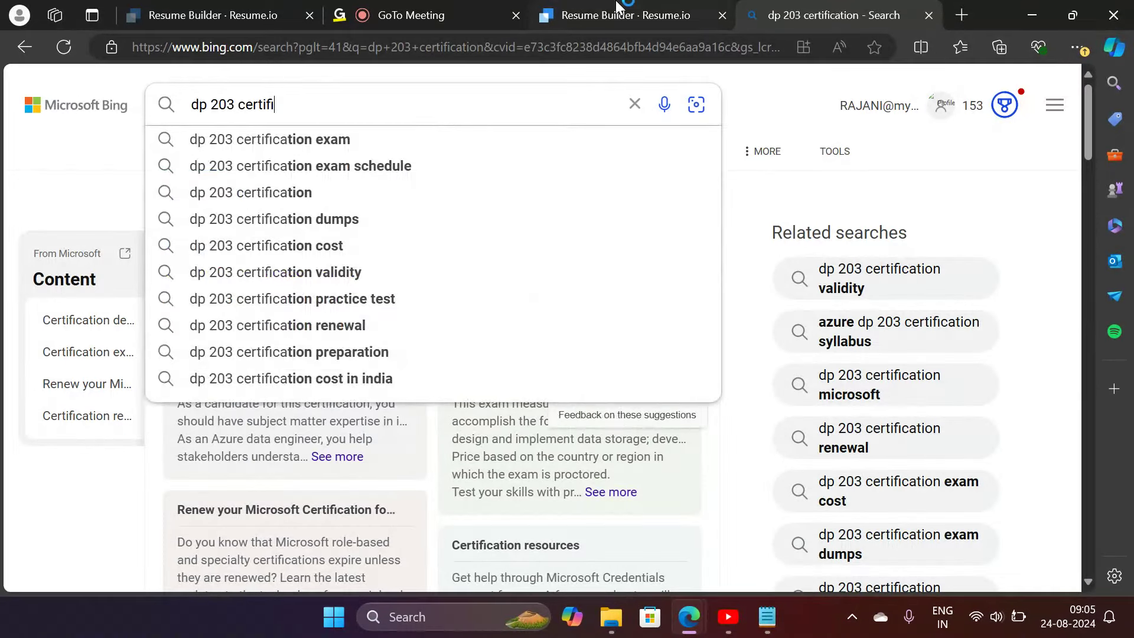
left_click(592, 12)
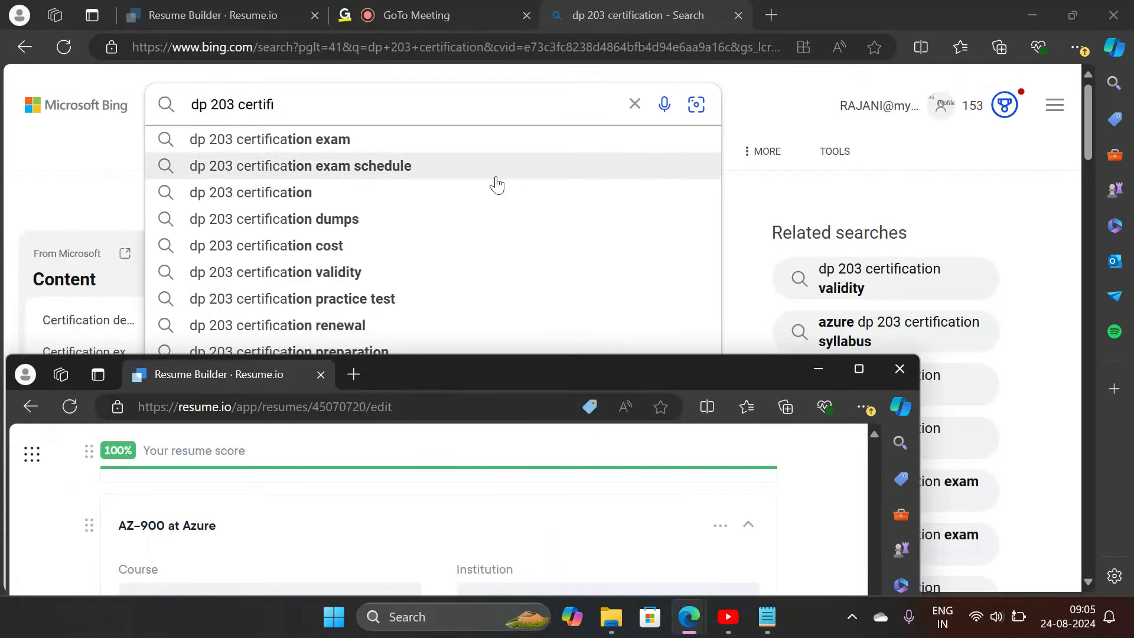
left_click_drag(540, 368, 629, 27)
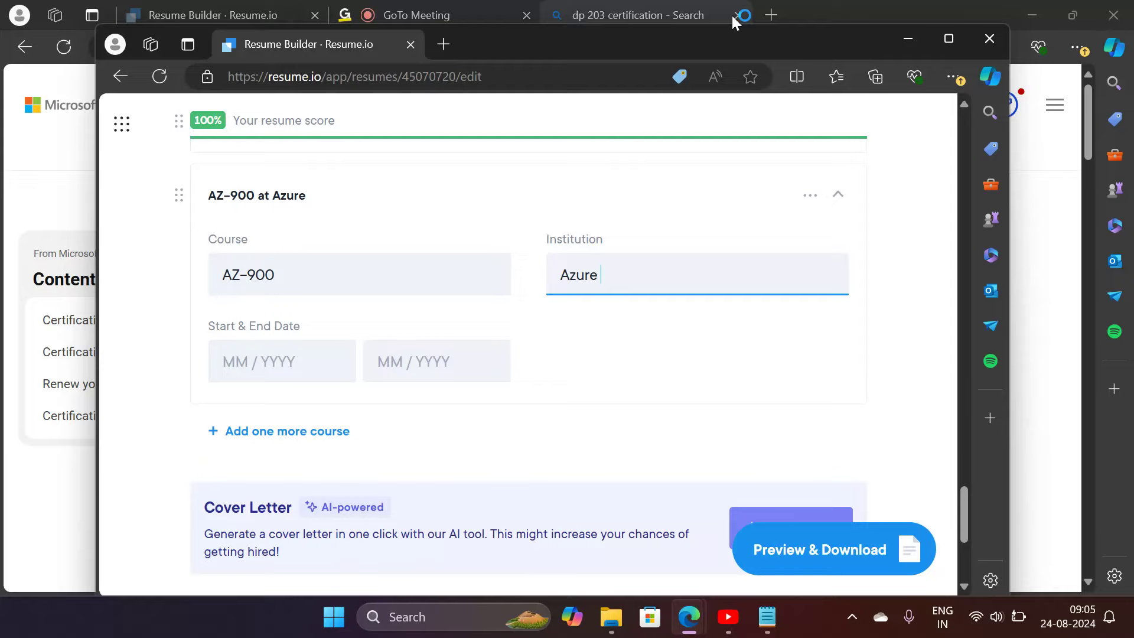
left_click_drag(732, 16, 732, 13)
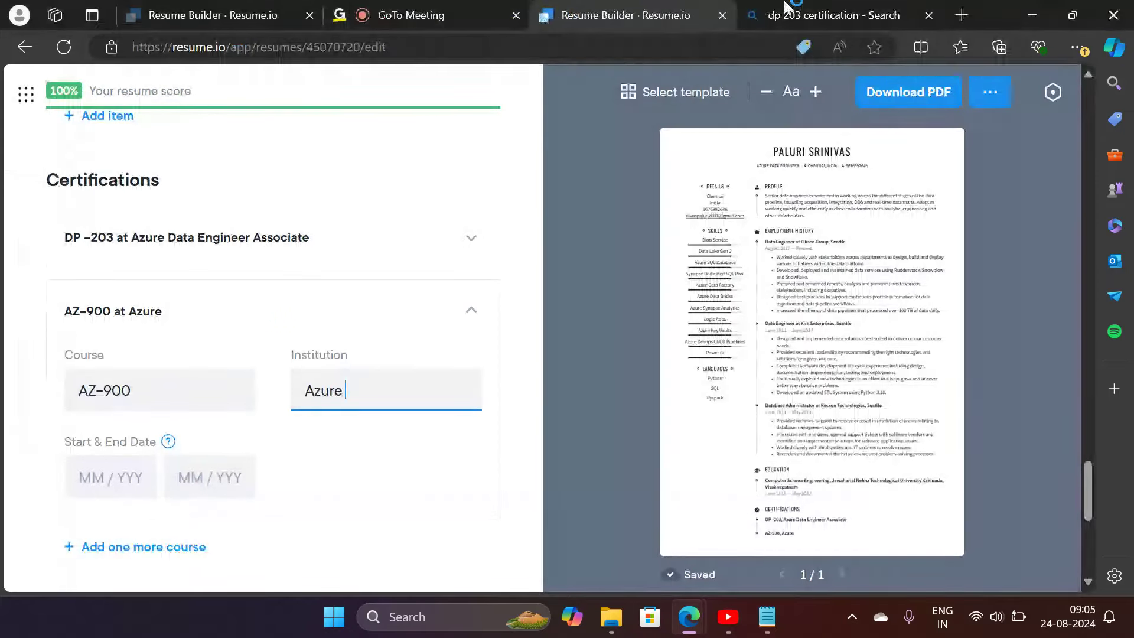
Switch to the Bing search page, search for "az 900" and look through the results for the certification's full name
left_click(785, 13)
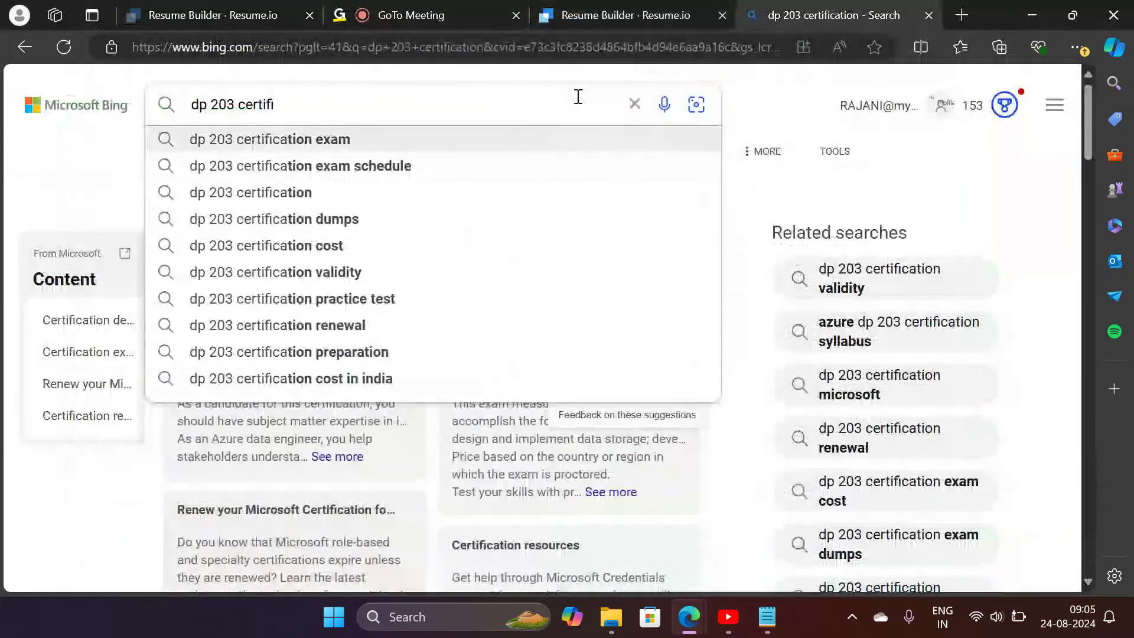
left_click(634, 104)
type("AZ")
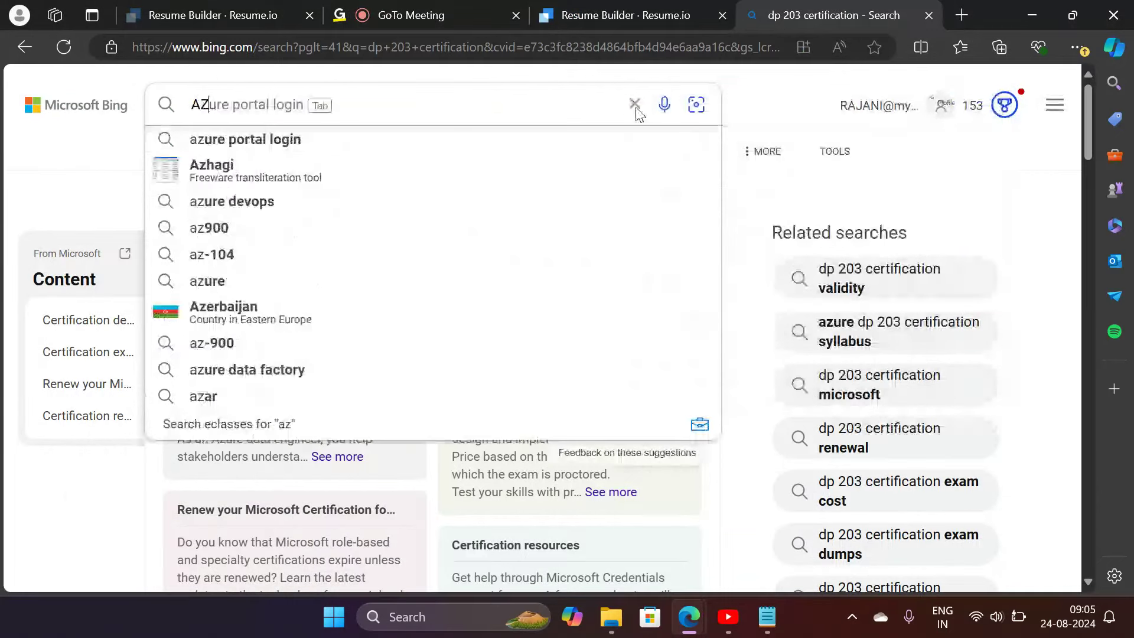
type("_")
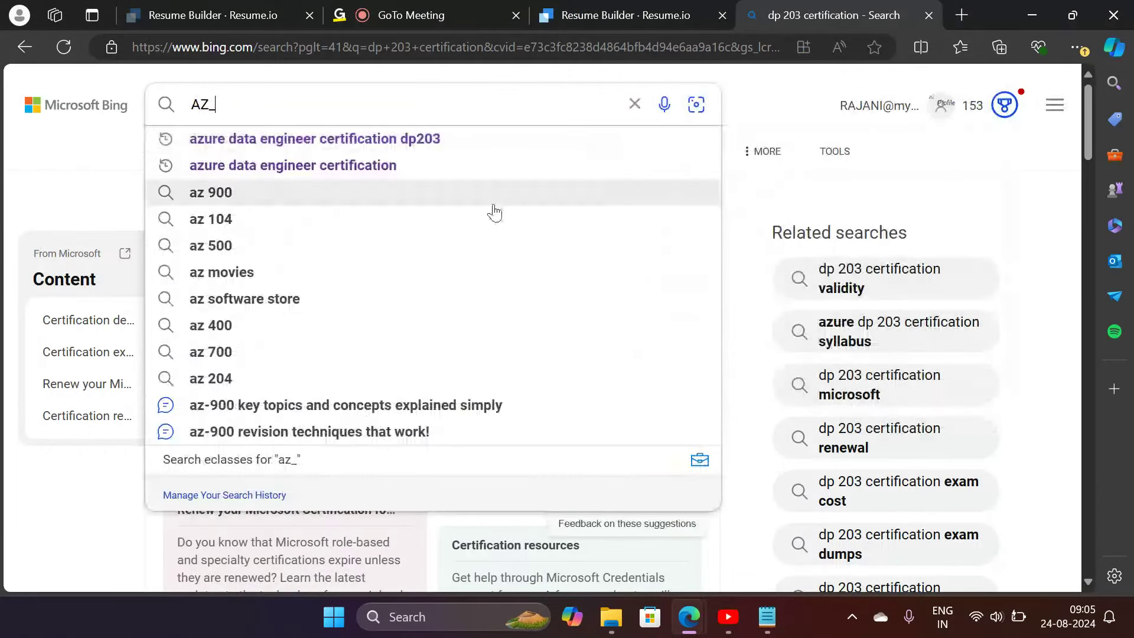
left_click(490, 205)
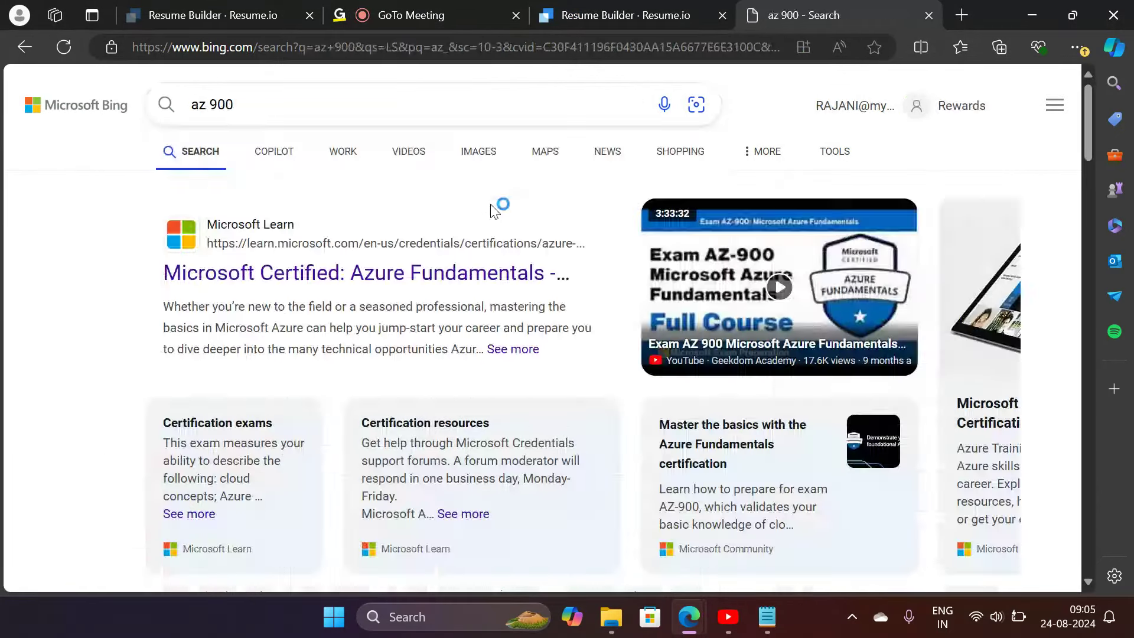
scroll(460, 283, "down", 8)
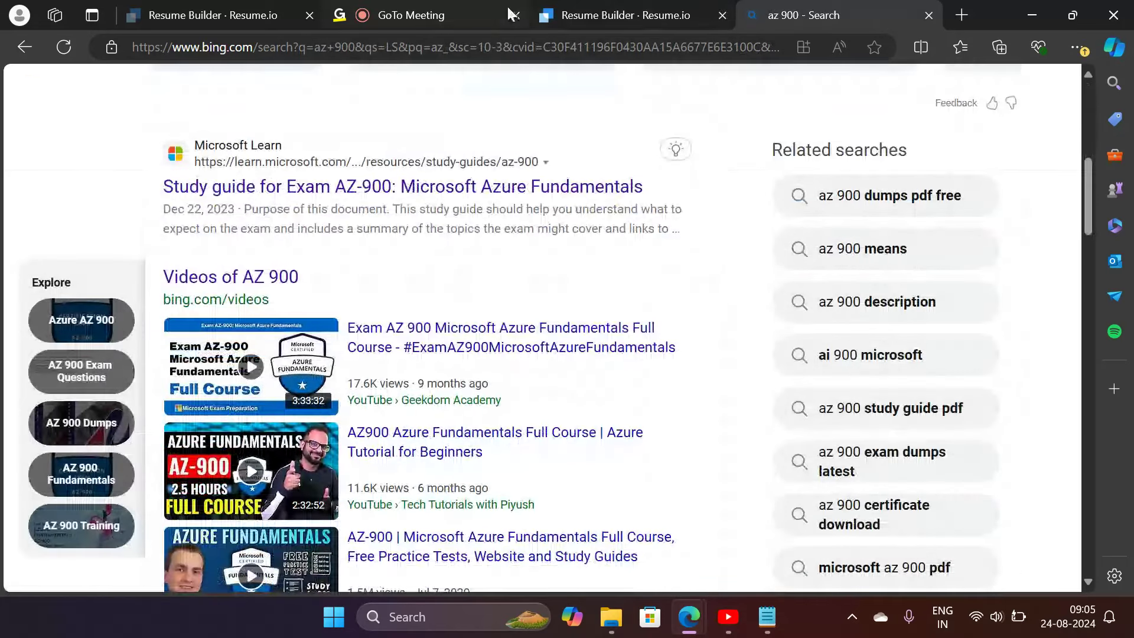
Return to the resume editor, set the AZ-900 entry's institution to "Microsoft Azure Fundamentals", and collapse the entry
left_click(592, 15)
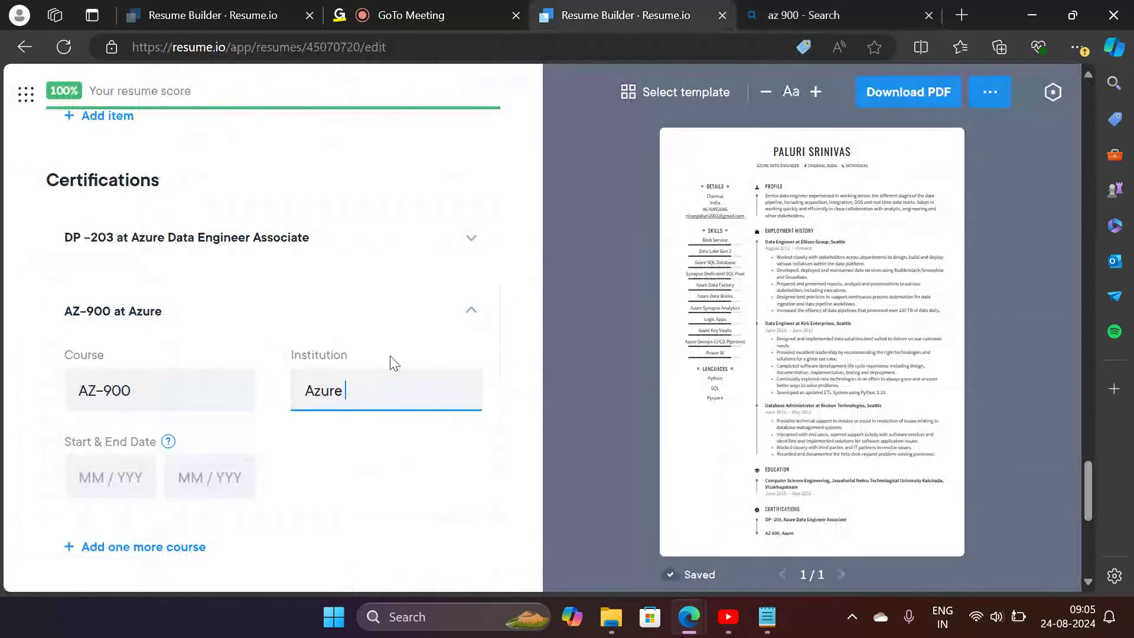
key("BackSpace")
key("BackSpace")
key("BackSpace")
key("BackSpace")
key("BackSpace")
type("Mi")
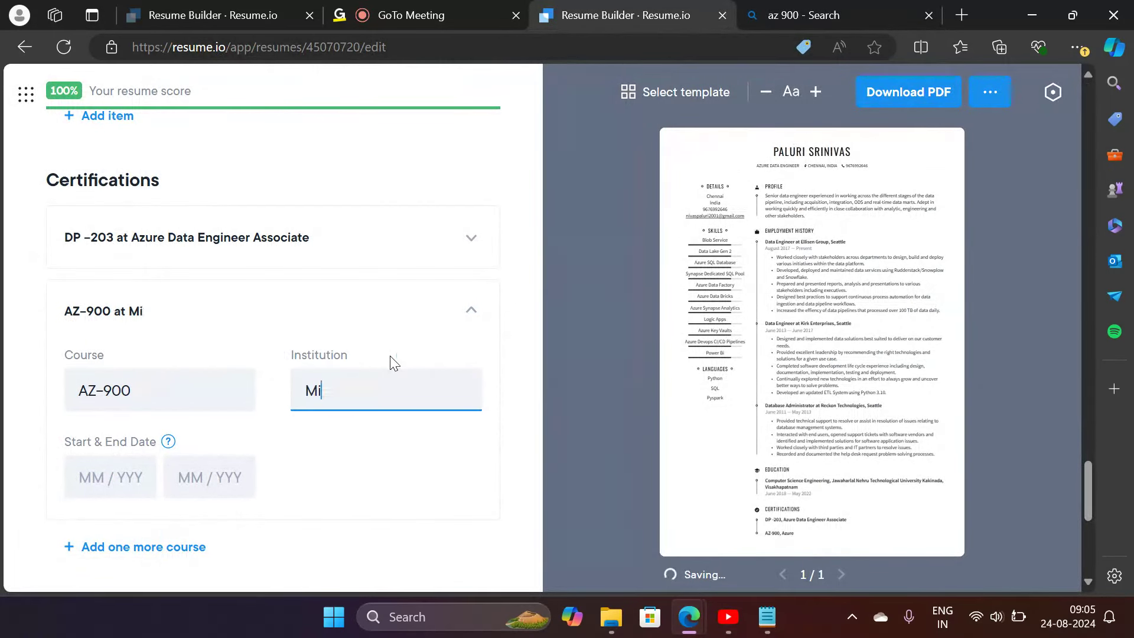
type("crod")
key("BackSpace")
type("soft ")
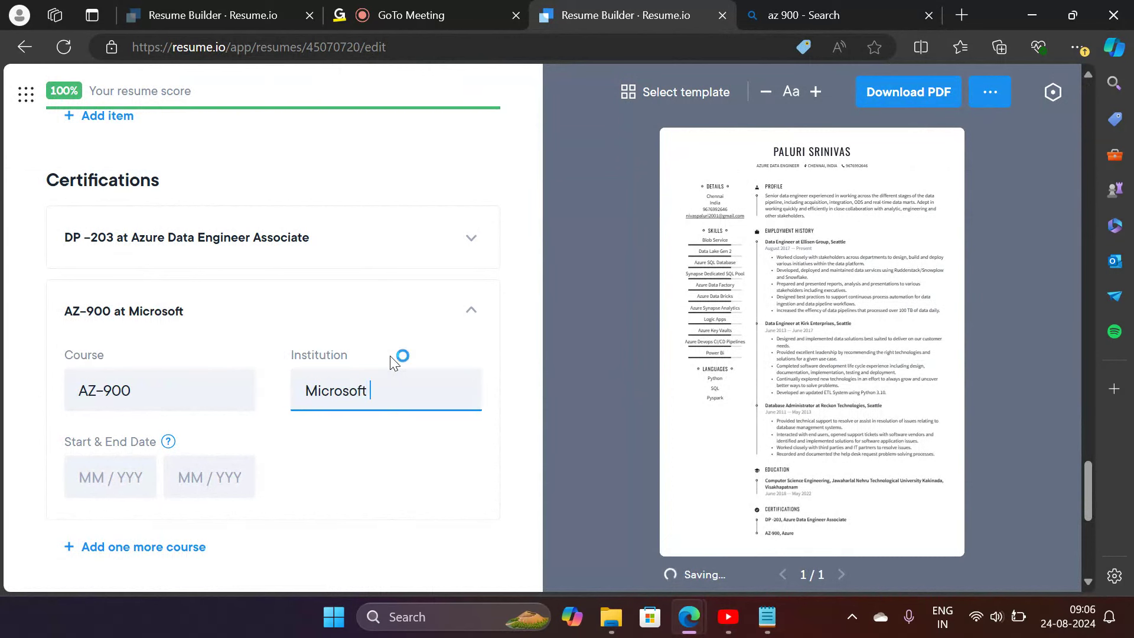
type("Azure Fundamentals")
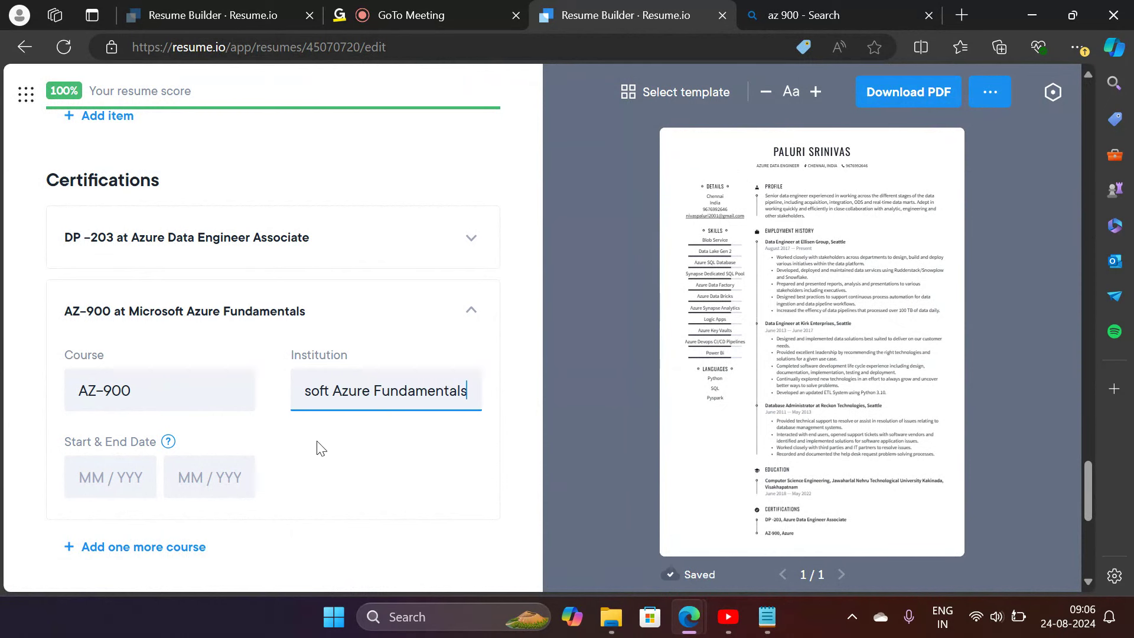
scroll(322, 449, "down", 3)
left_click(365, 423)
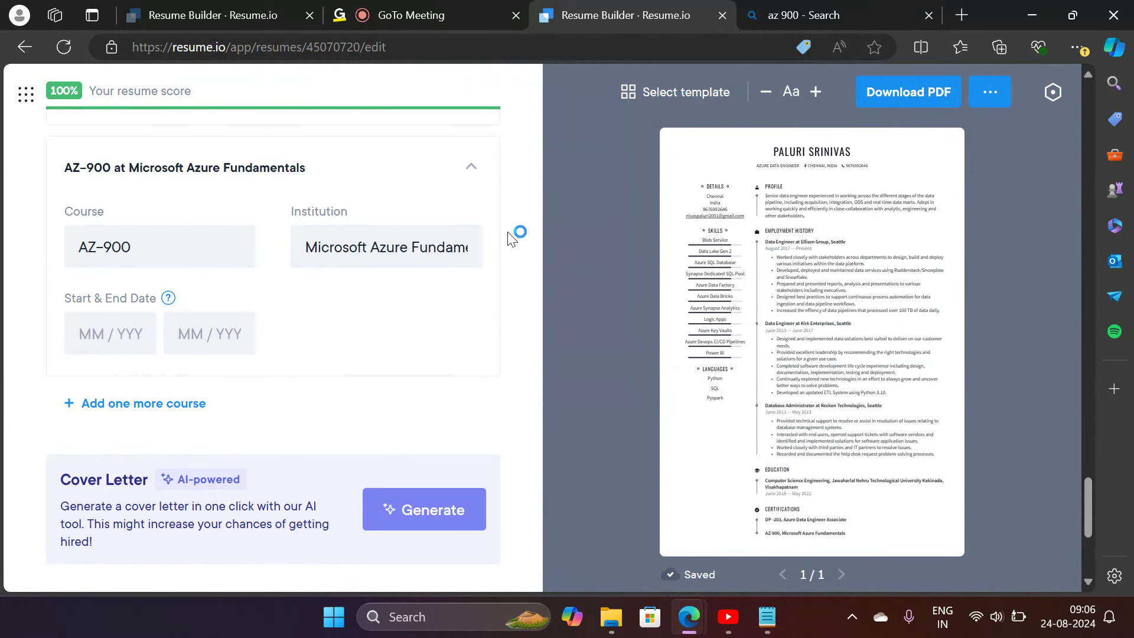
left_click(470, 169)
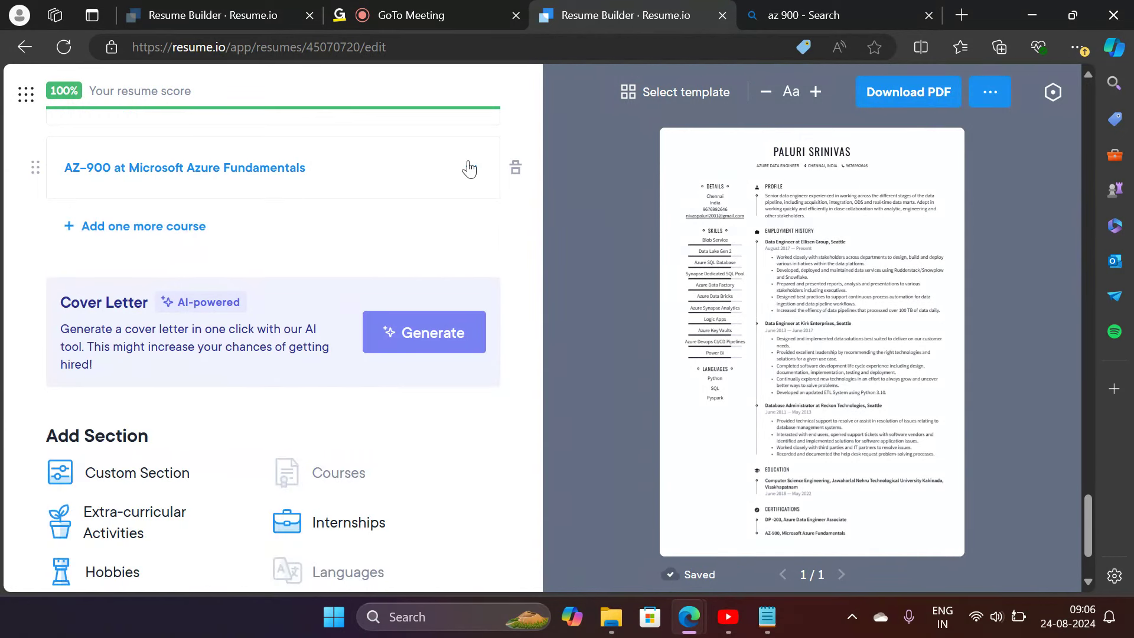
scroll(469, 169, "up", 3)
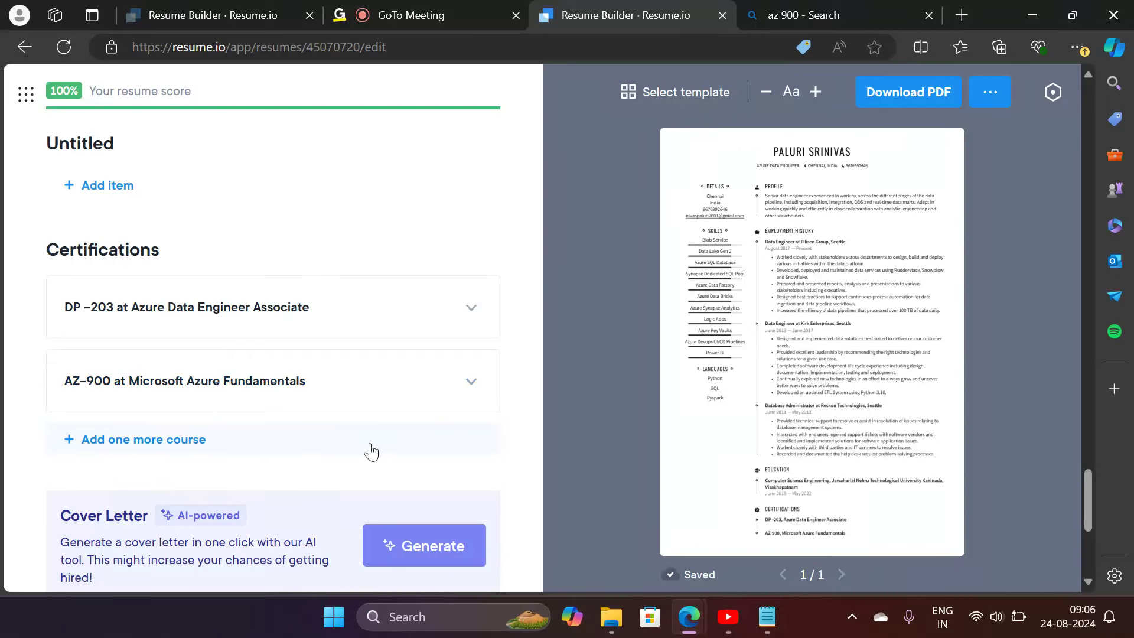
left_click(471, 306)
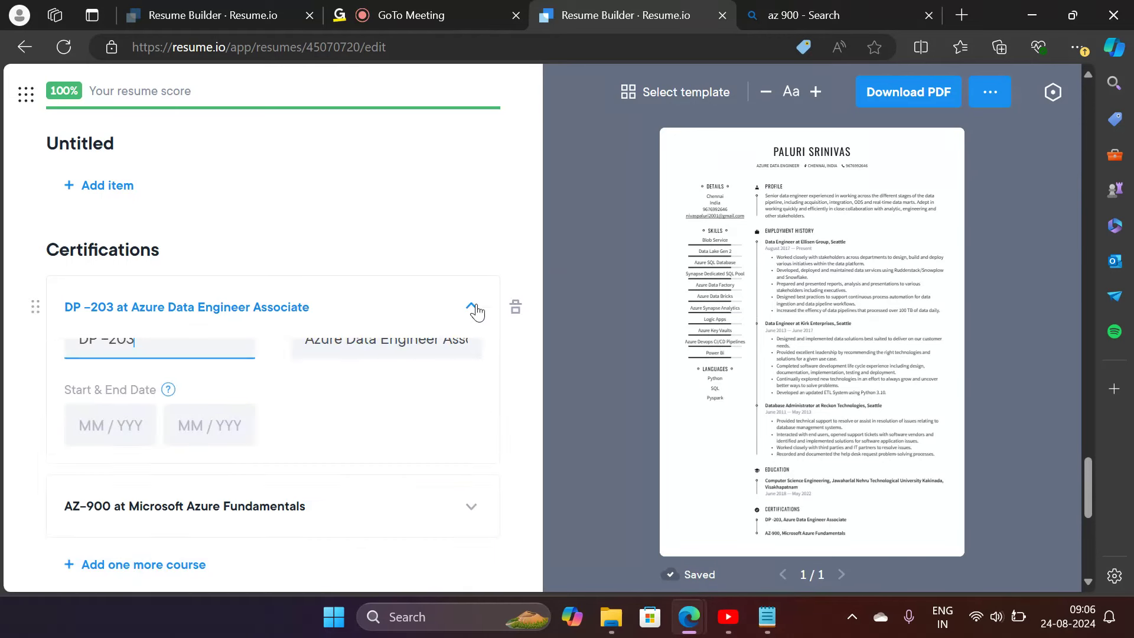
left_click(475, 310)
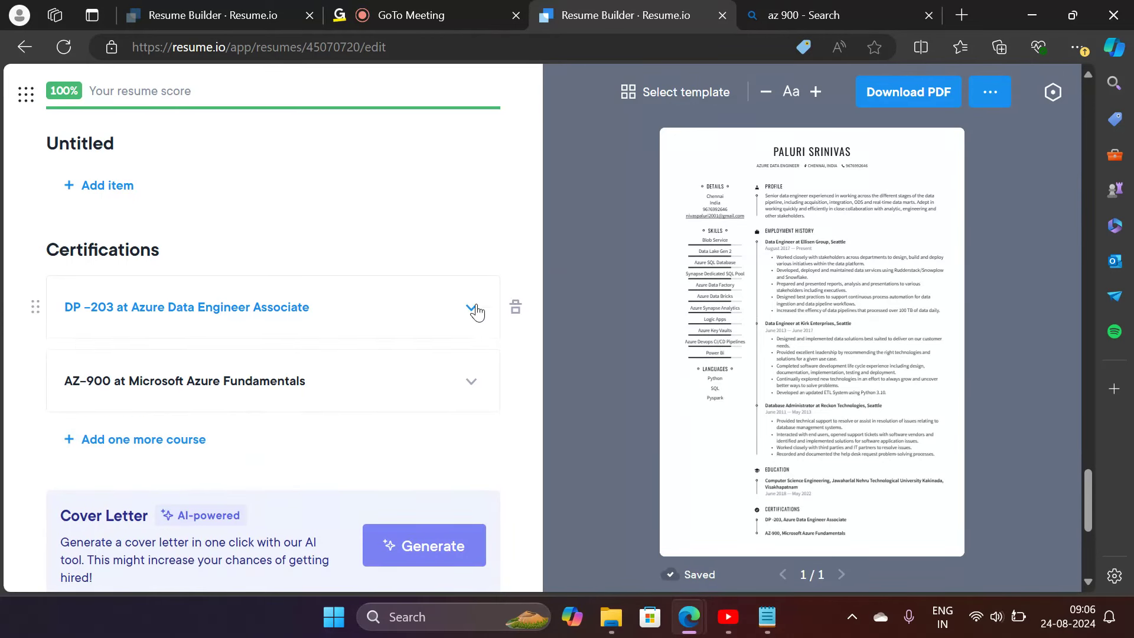
scroll(477, 312, "down", 3)
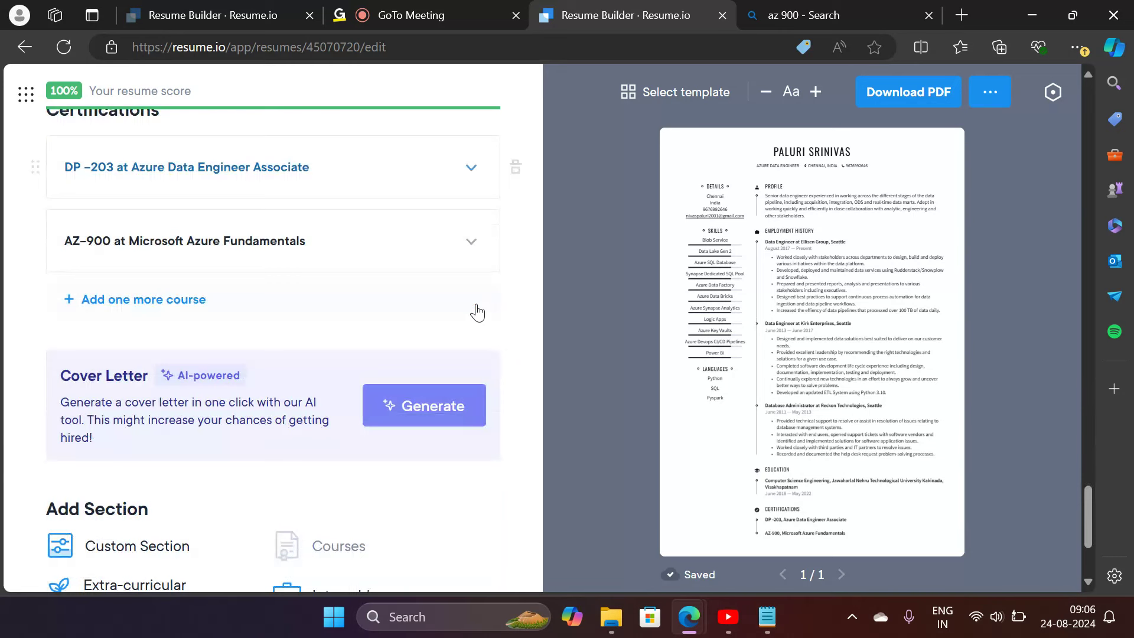
scroll(477, 312, "down", 3)
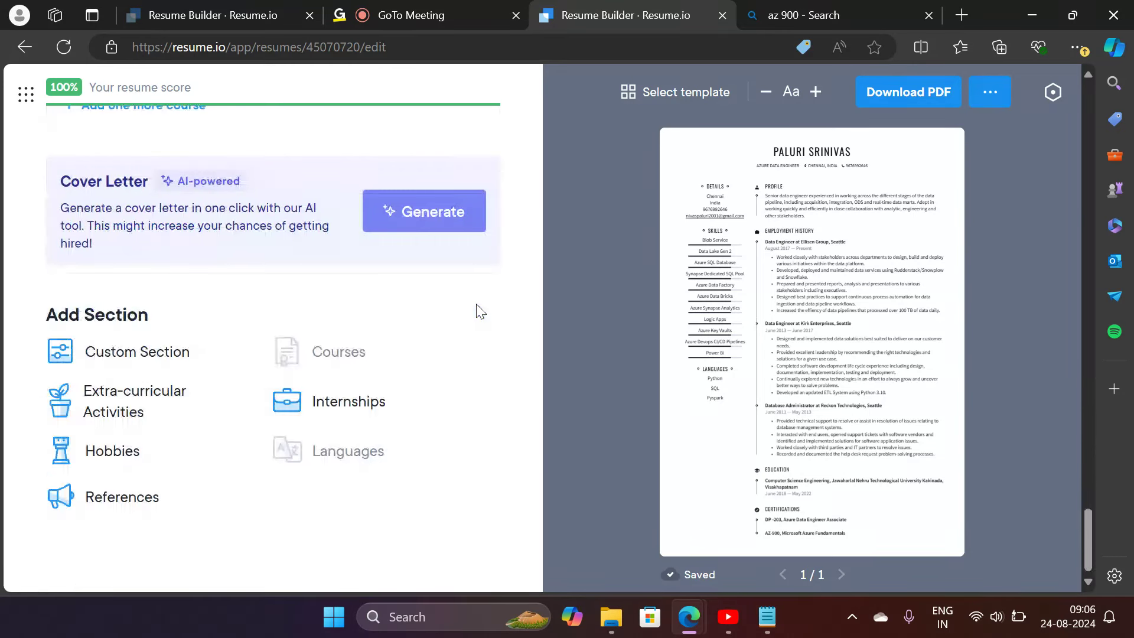
Review the Certifications entries in the editor and the skills and employment history in the full-size resume preview, and return to the editor
scroll(477, 312, "up", 3)
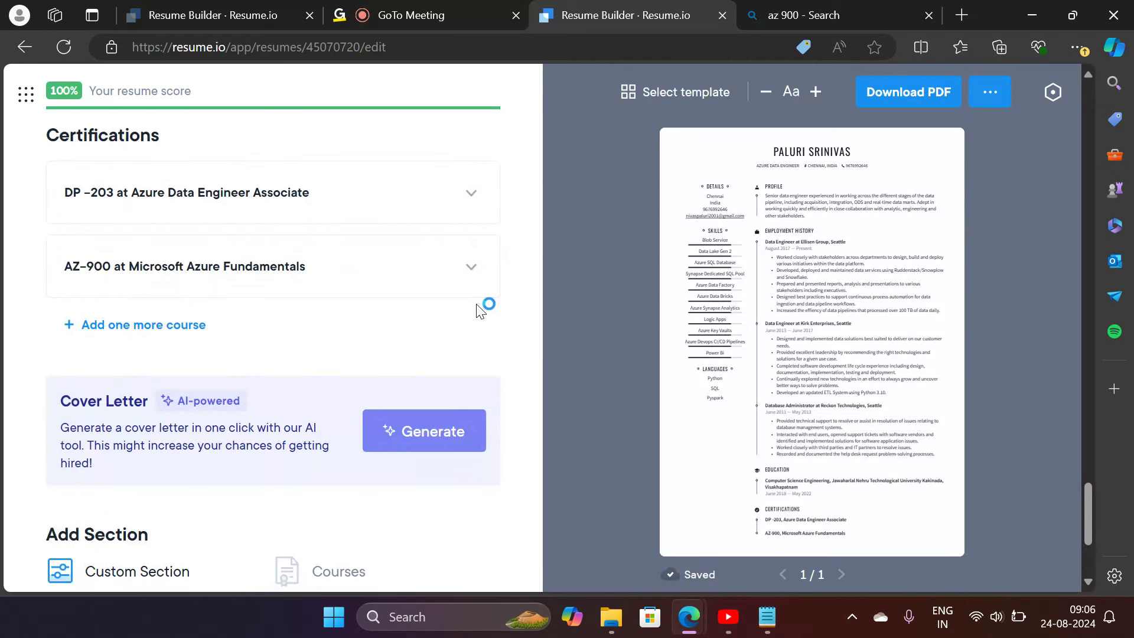
scroll(480, 303, "up", 3)
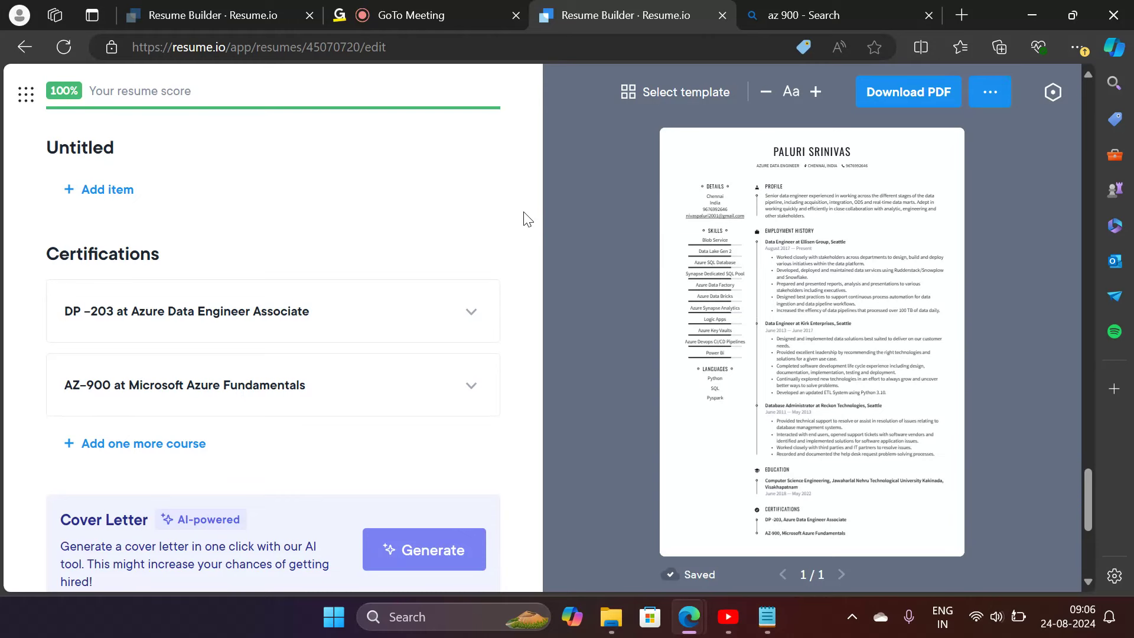
left_click(813, 337)
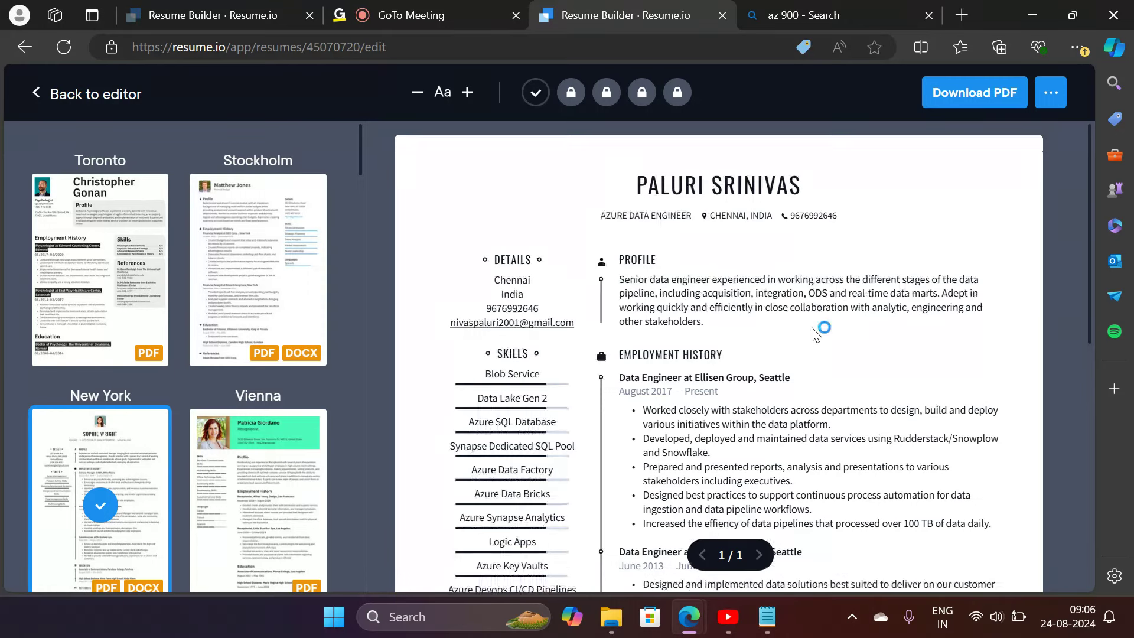
scroll(815, 334, "down", 4)
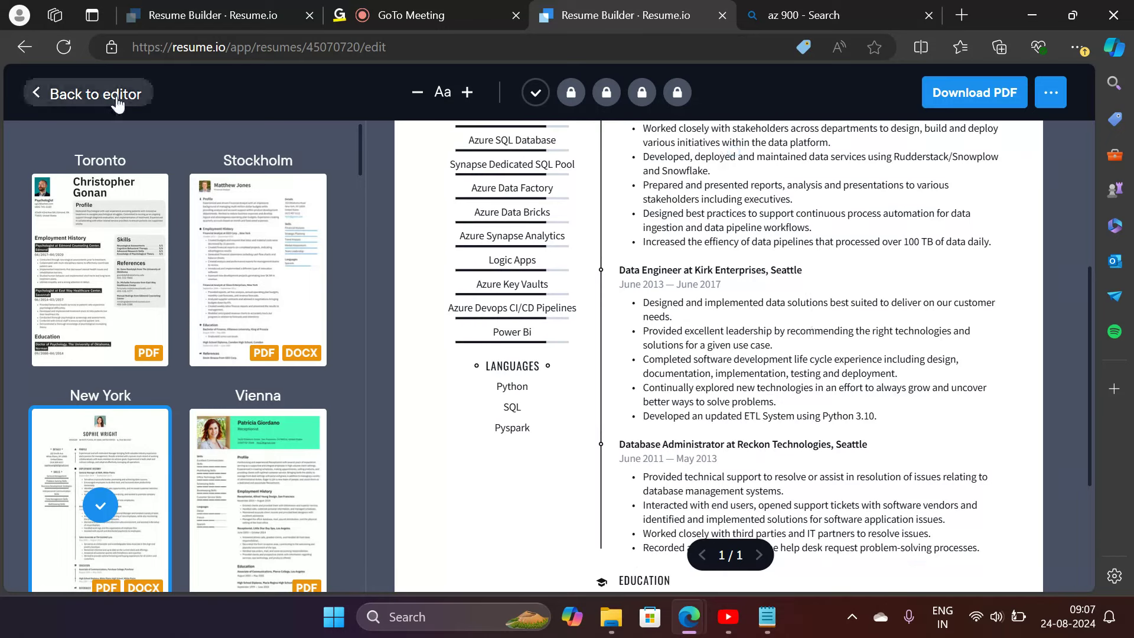
left_click(118, 100)
Correct the last skill's name to "Power BI" and collapse its entry
scroll(219, 204, "up", 6)
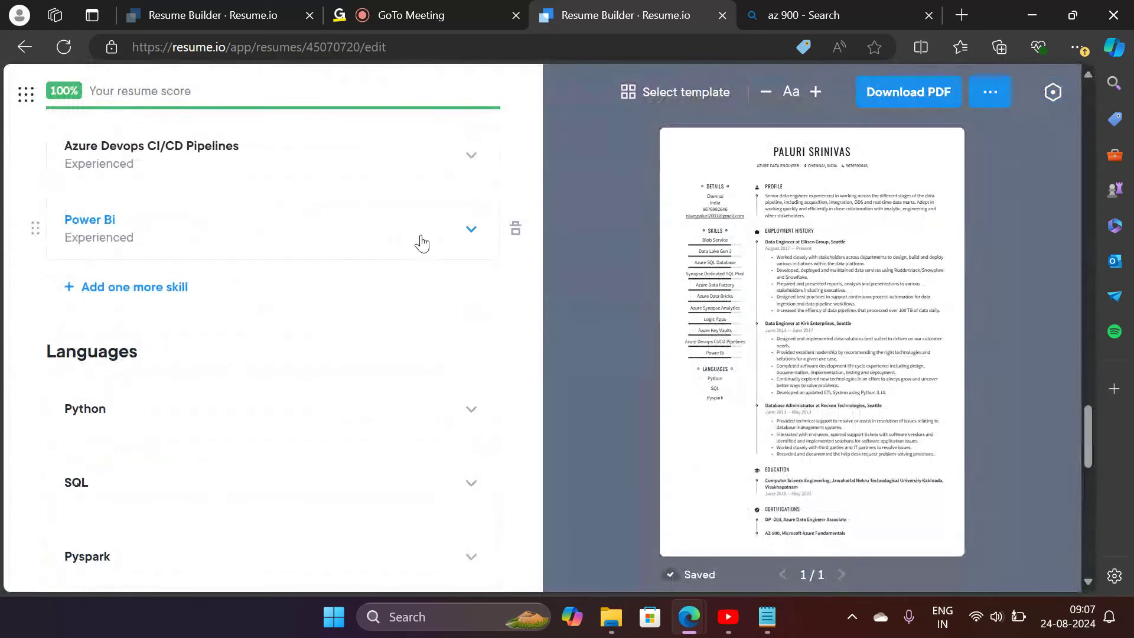
left_click(470, 229)
left_click(176, 301)
key("BackSpace")
type("I")
scroll(236, 302, "up", 1)
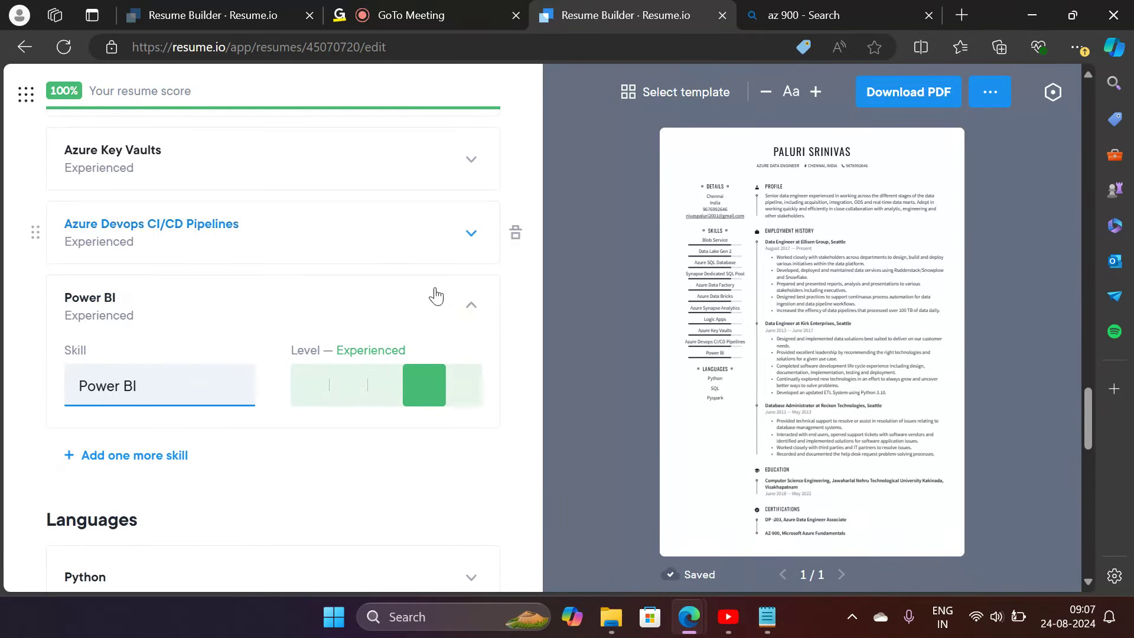
left_click(476, 306)
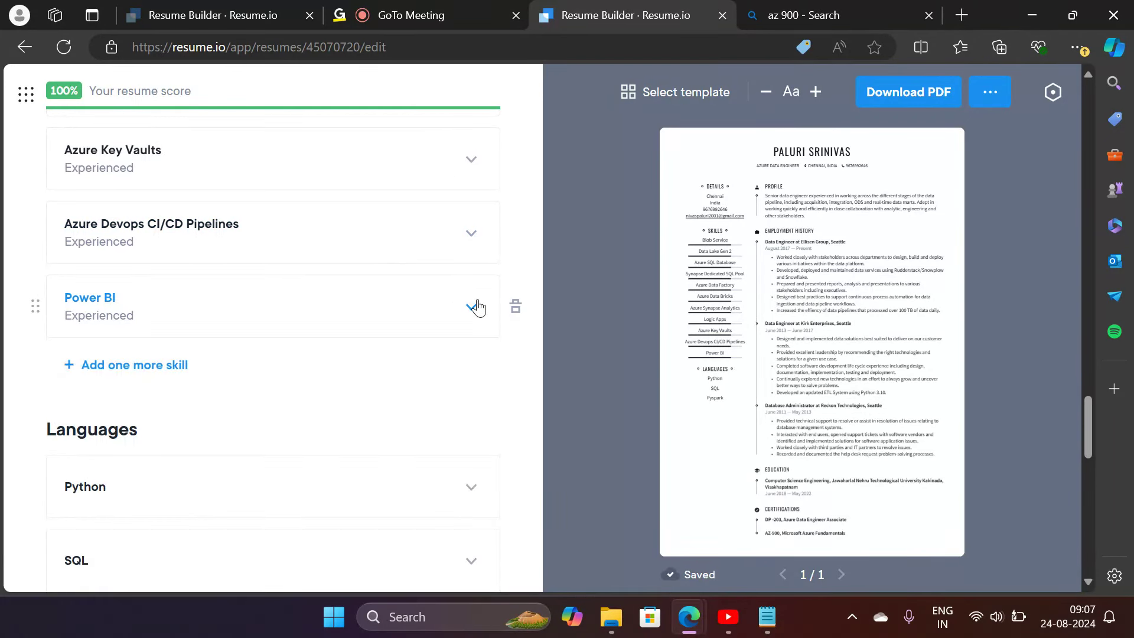
Examine the whole resume in the full-size preview, from profile and skills through to certifications, and return to the editor
left_click(811, 341)
scroll(804, 332, "down", 3)
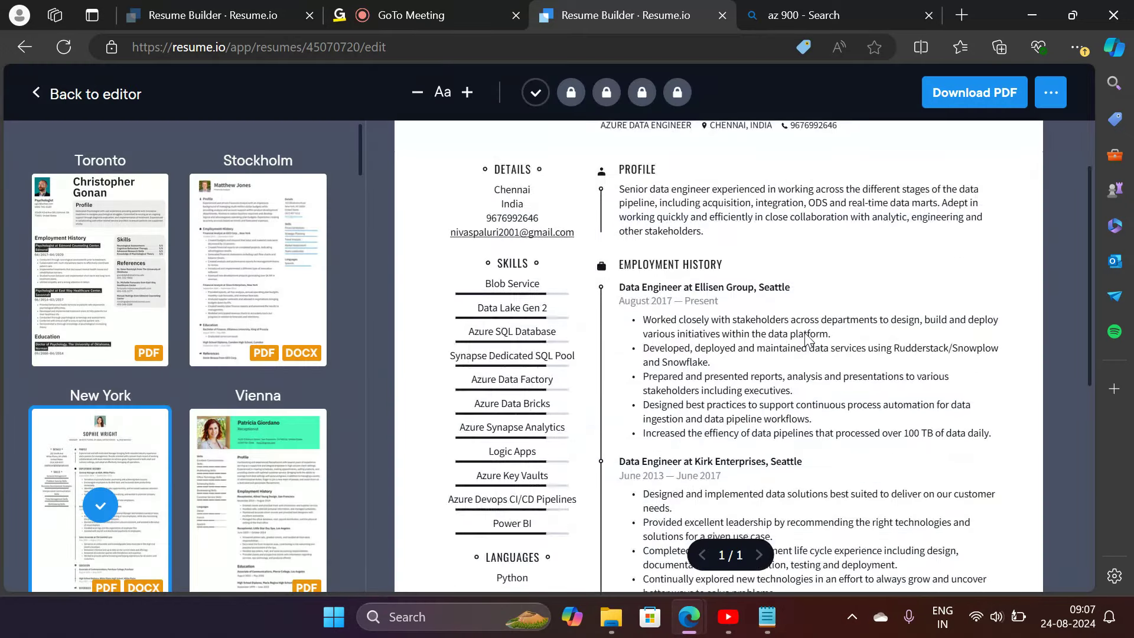
scroll(807, 338, "down", 5)
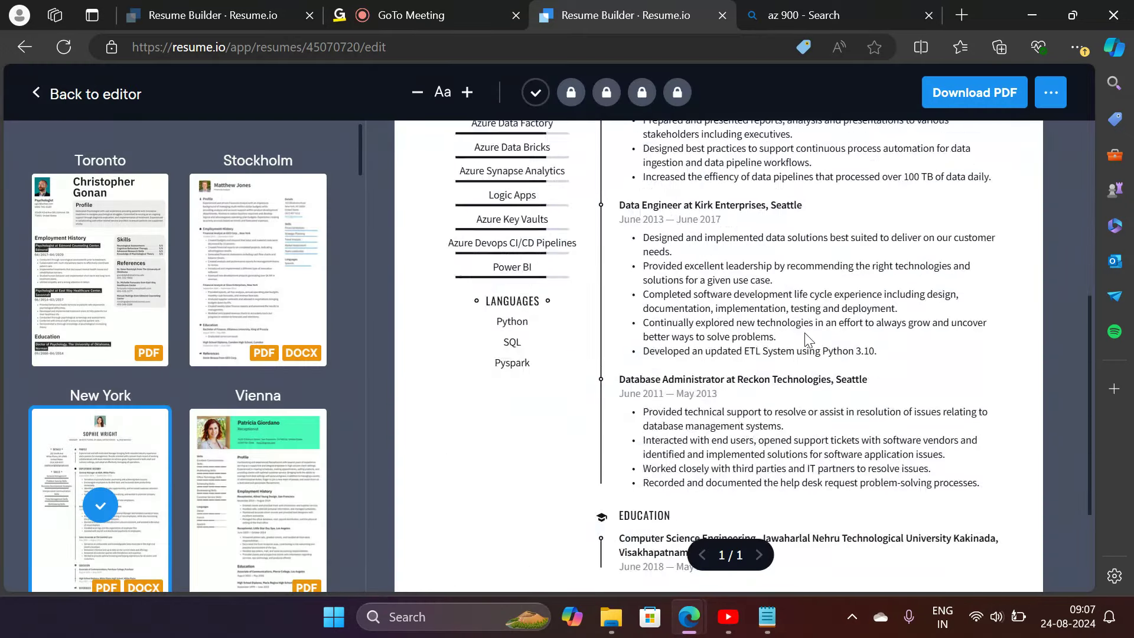
scroll(809, 339, "down", 1)
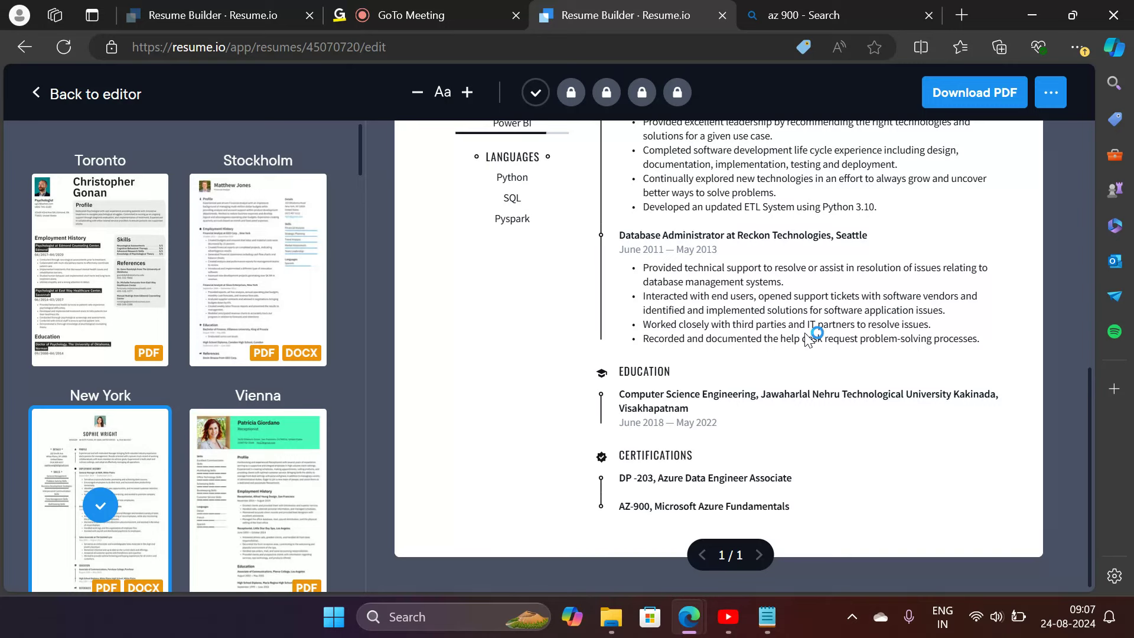
scroll(808, 337, "up", 2)
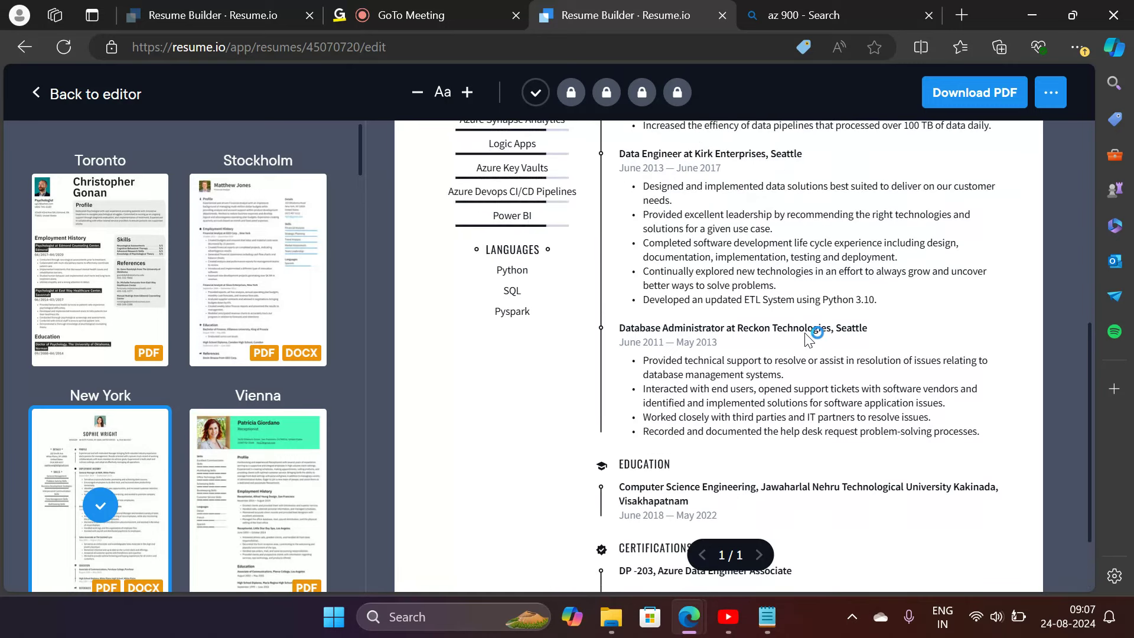
scroll(808, 338, "up", 5)
scroll(808, 341, "up", 1)
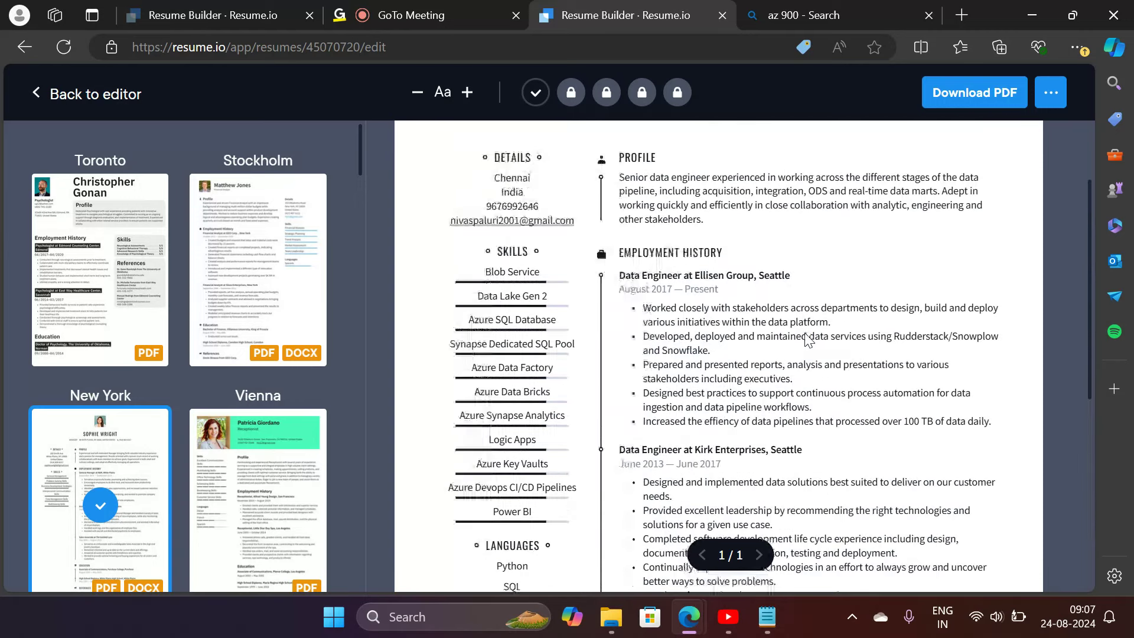
scroll(807, 338, "up", 1)
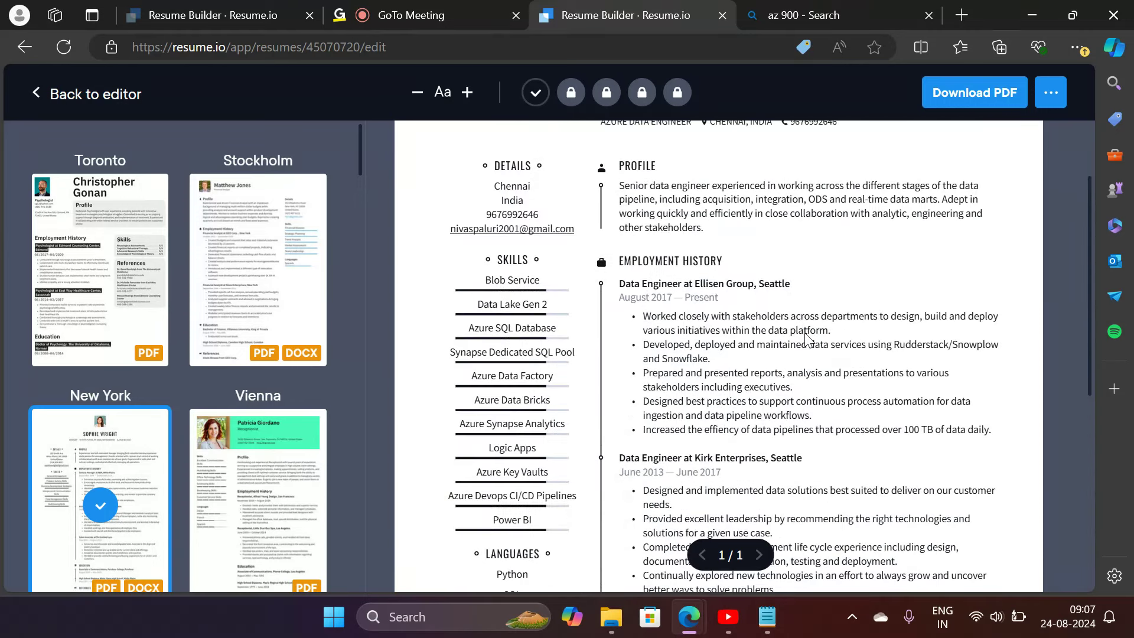
scroll(807, 337, "up", 2)
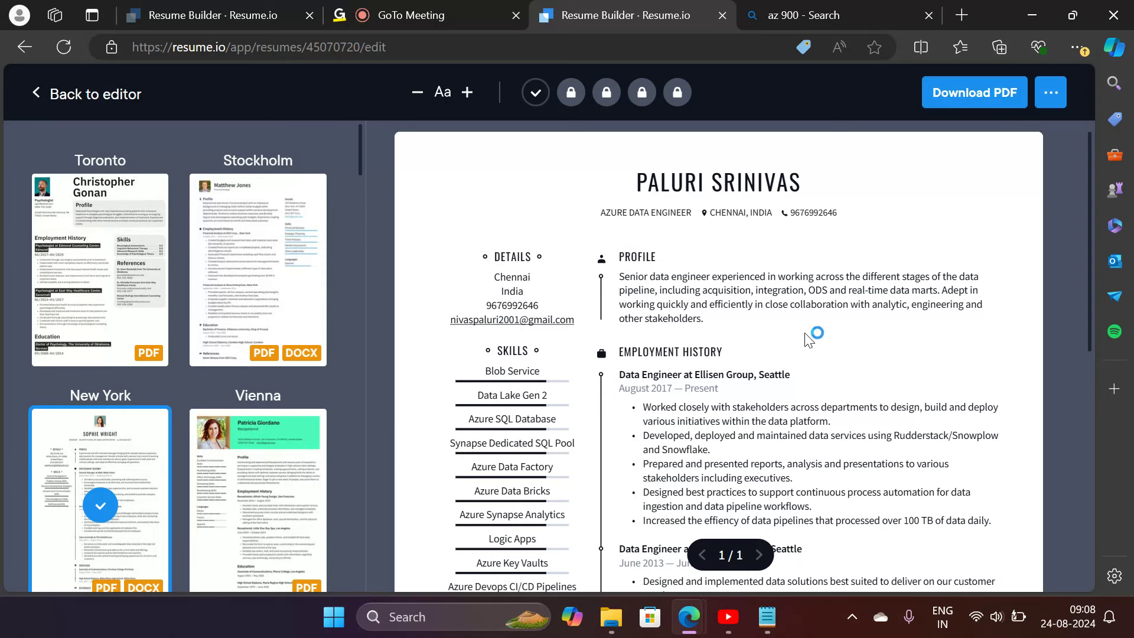
left_click(135, 93)
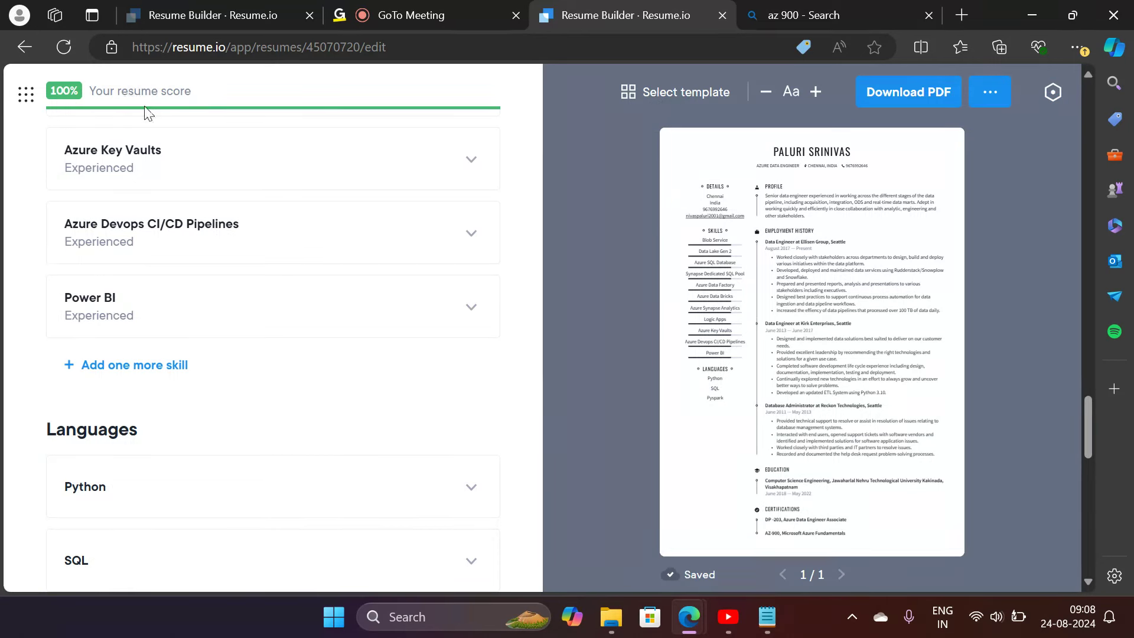
Look through the remaining editor sections down to the sections available to add, and switch to the GoTo Meeting page
scroll(331, 400, "down", 5)
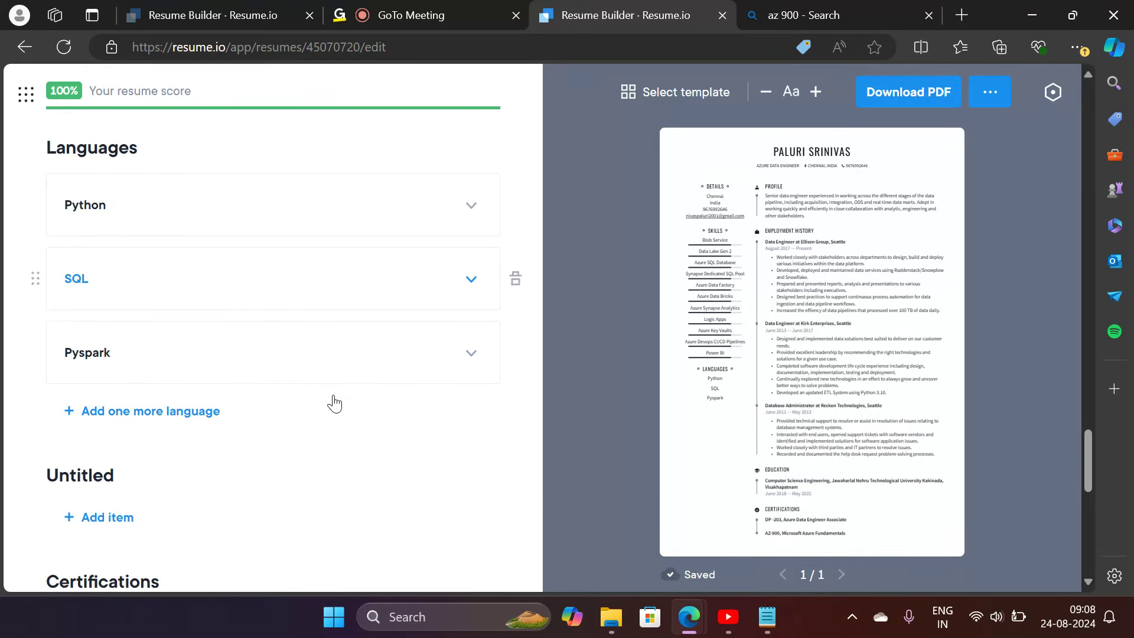
scroll(333, 403, "down", 2)
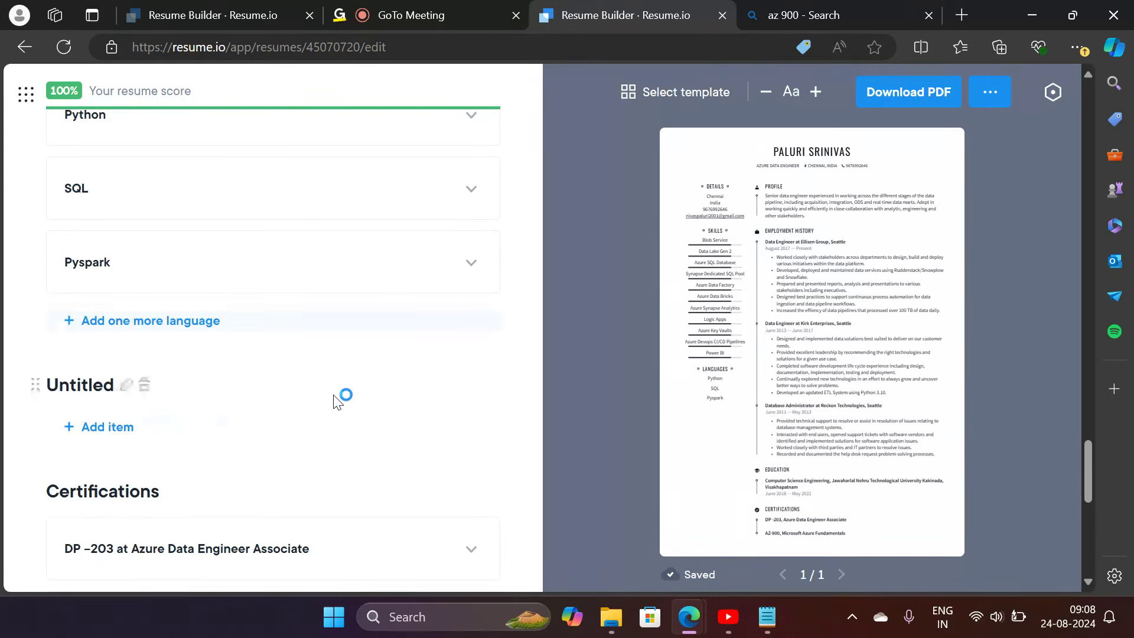
scroll(335, 401, "down", 5)
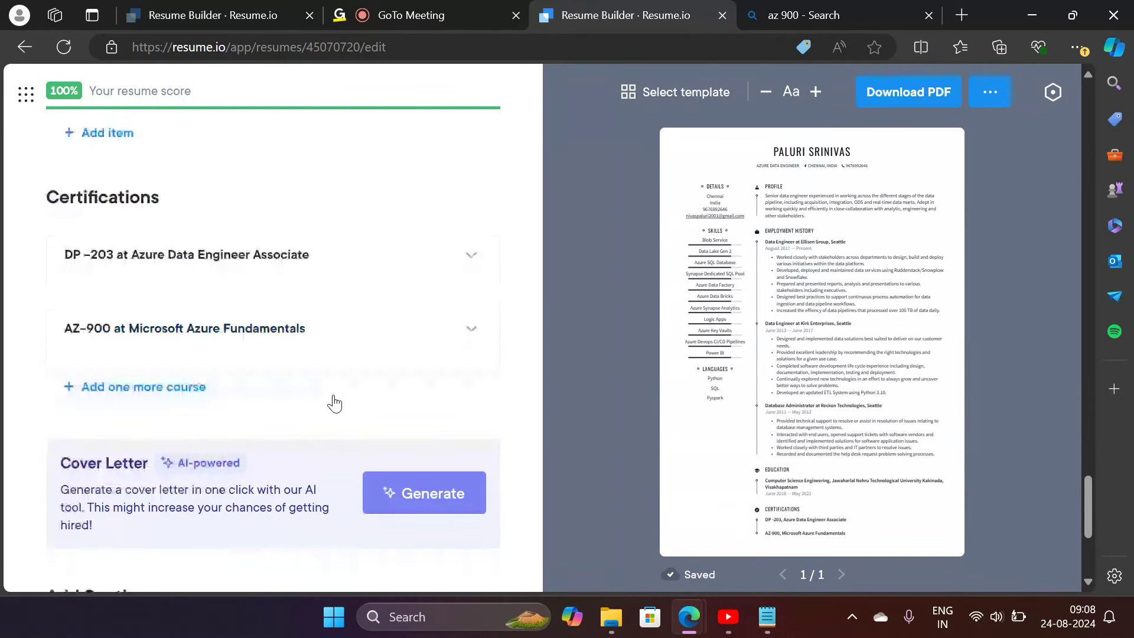
scroll(334, 403, "down", 1)
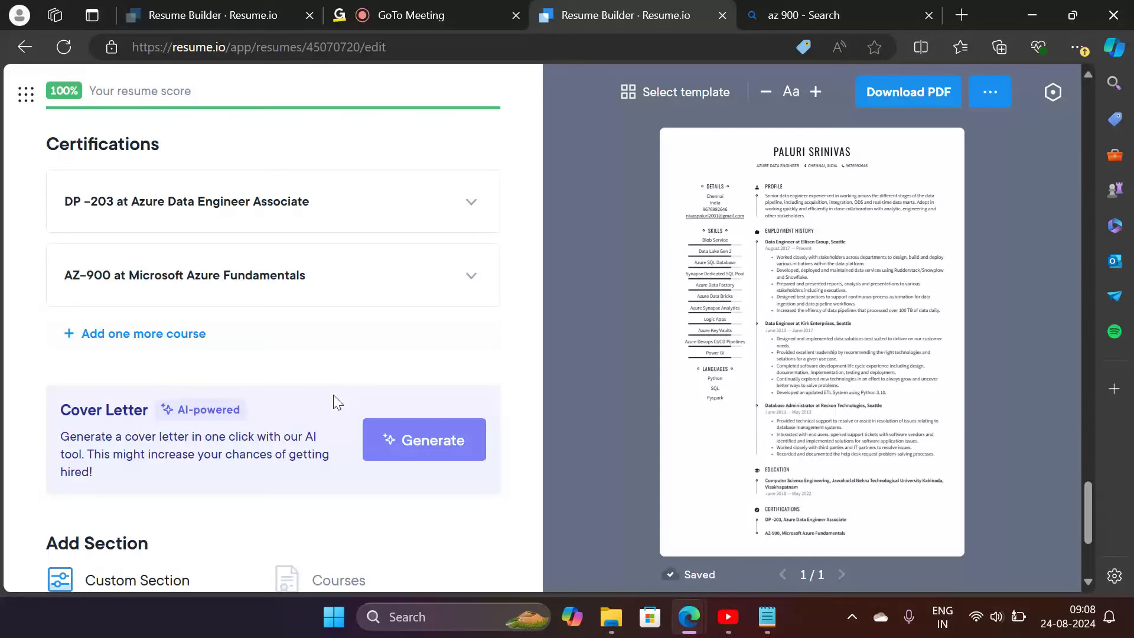
scroll(334, 401, "down", 3)
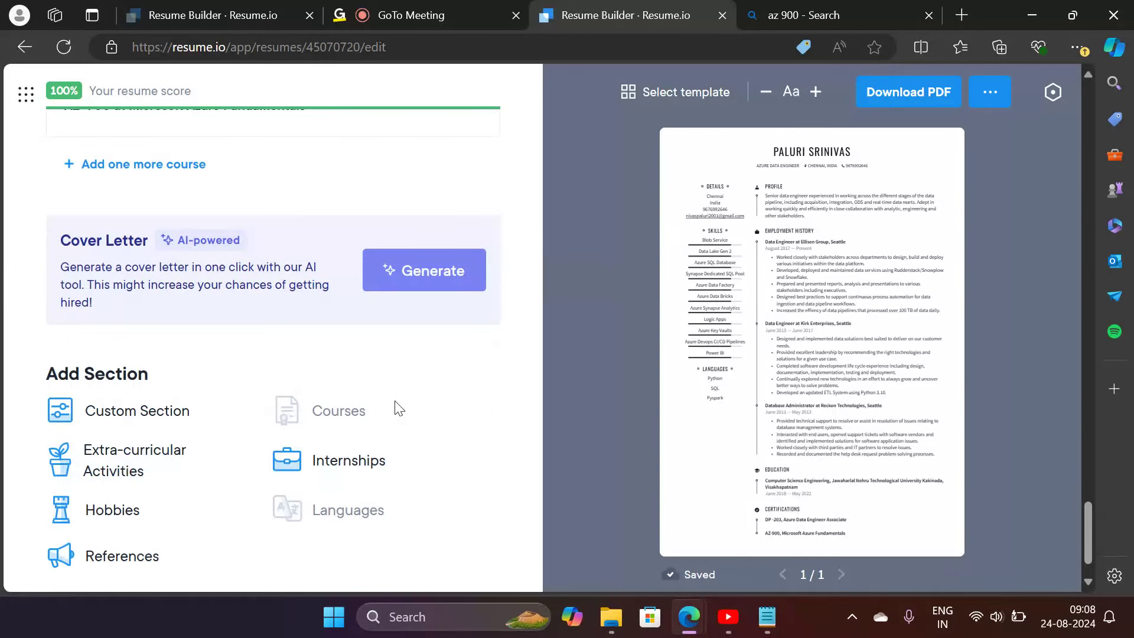
left_click(340, 415)
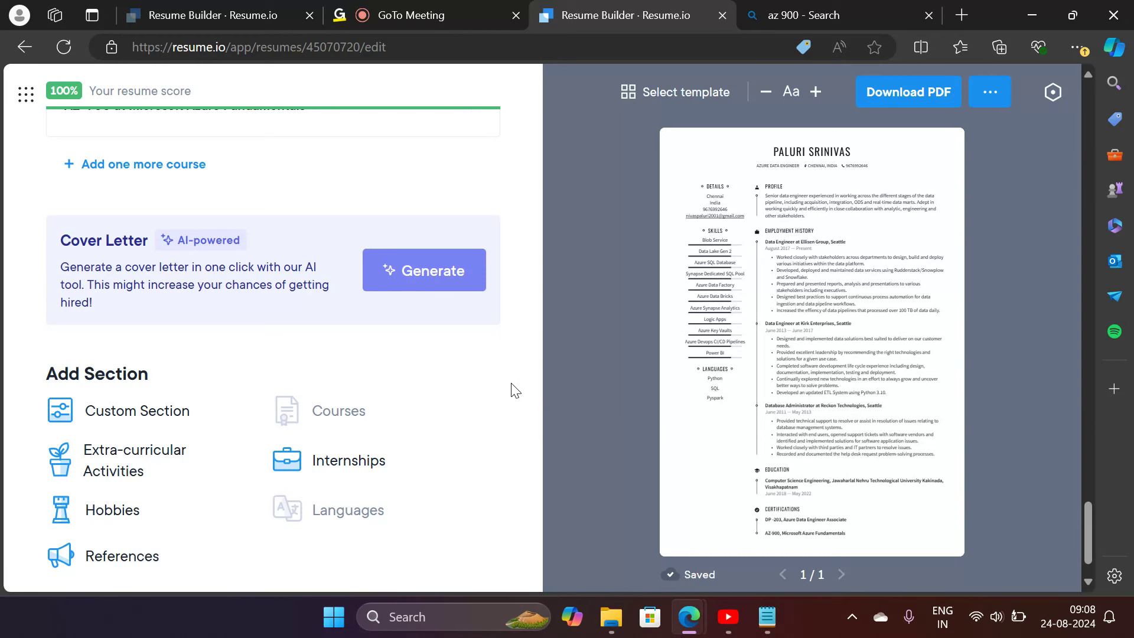
left_click(430, 9)
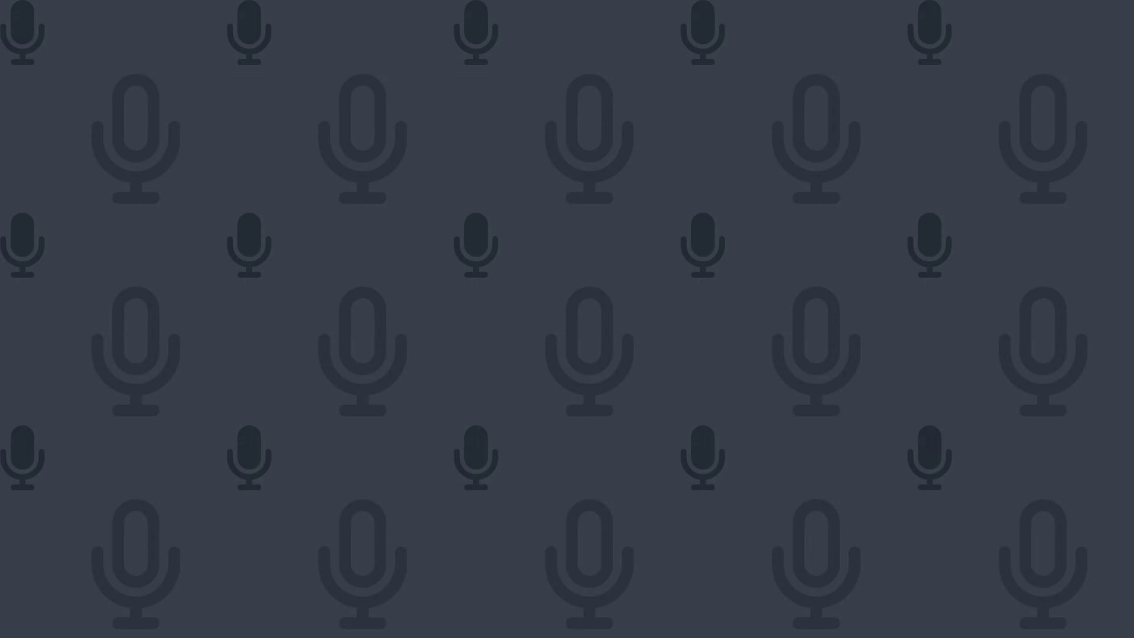
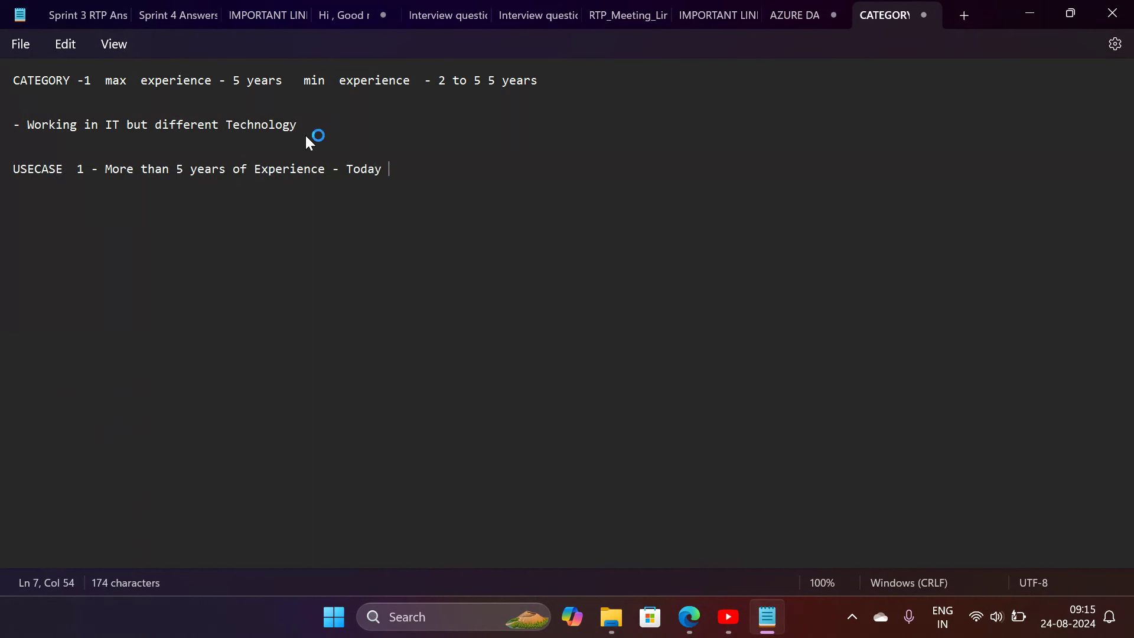
Continue the USECASE 1 line of the notes after "Today" with "onwards back 4 years as"
type("onwa")
type("rds ")
type("4")
type(" y")
type("ear")
type("s")
type("back")
key("Right")
key("Right")
key("Right")
key("End")
type("as ")
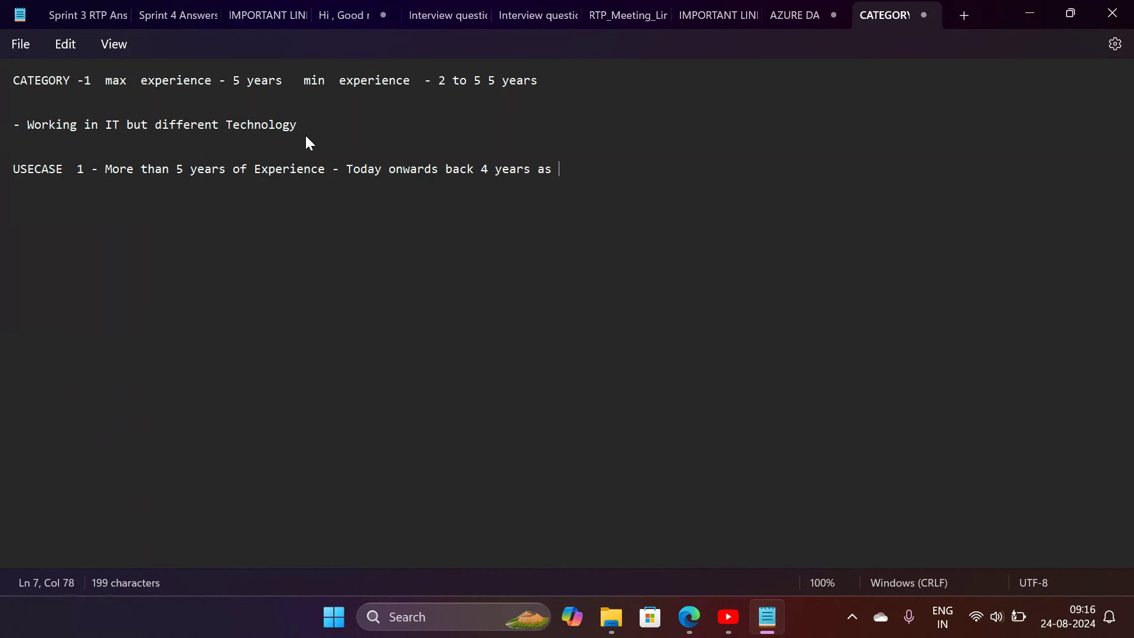
Add the role "AZURE DATA ENGINEER" in capitals to the end of the USECASE 1 line
type("AZURE ")
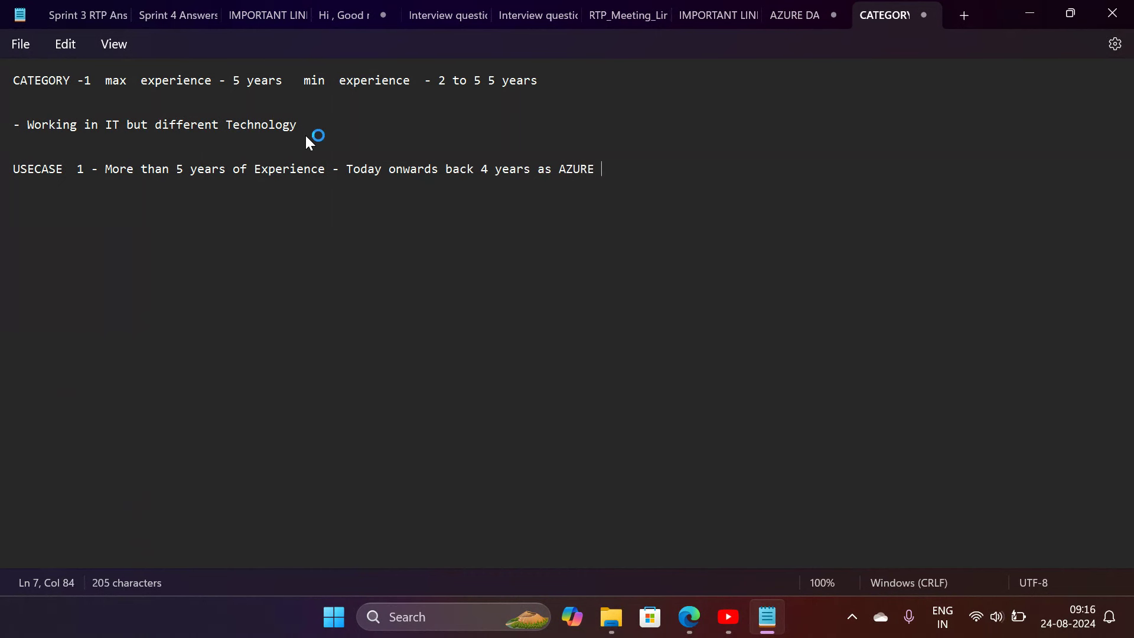
type("DATA Engin")
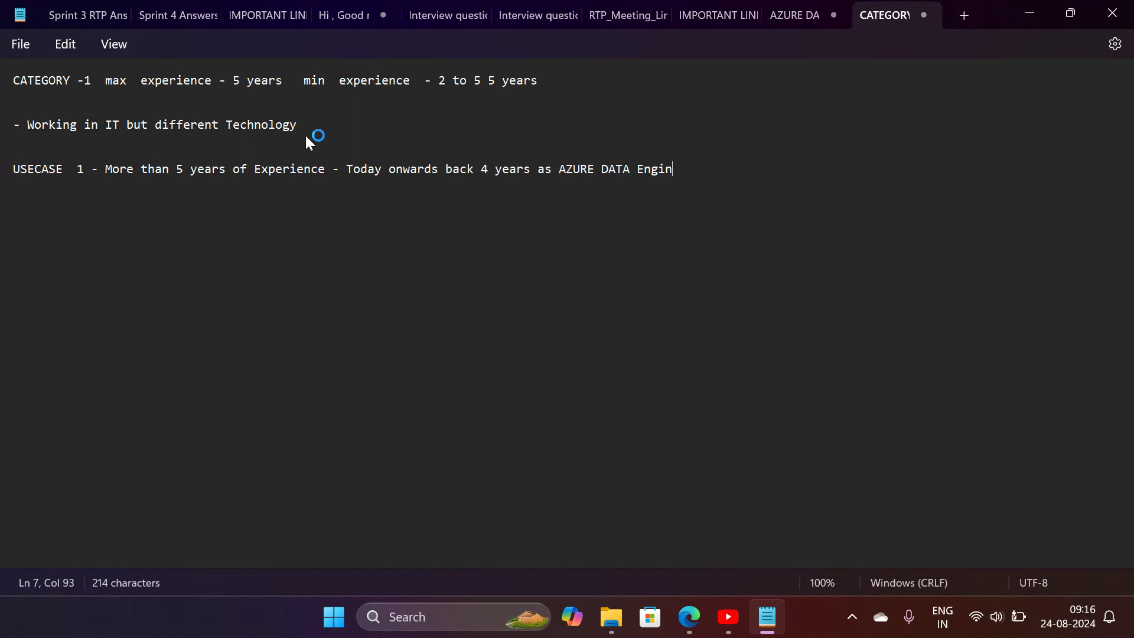
key("ctrl+BackSpace")
key("BackSpace")
type("ENGINEER")
key("Left")
key("Left")
key("Left")
key("Left")
key("Left")
key("Left")
key("Right")
key("Right")
key("Right")
key("Right")
key("Right")
key("Right")
key("Right")
key("Right")
Finish the USECASE 1 line with "- 3 Projects Needed to include in Resume"
type("-")
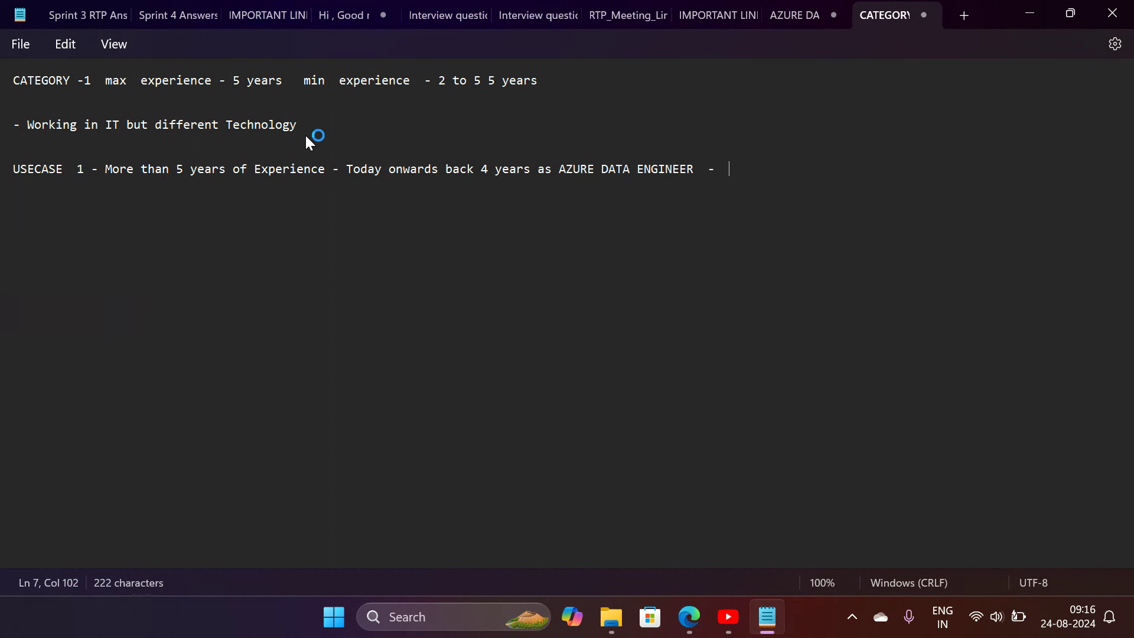
type("  3 Projects Needed")
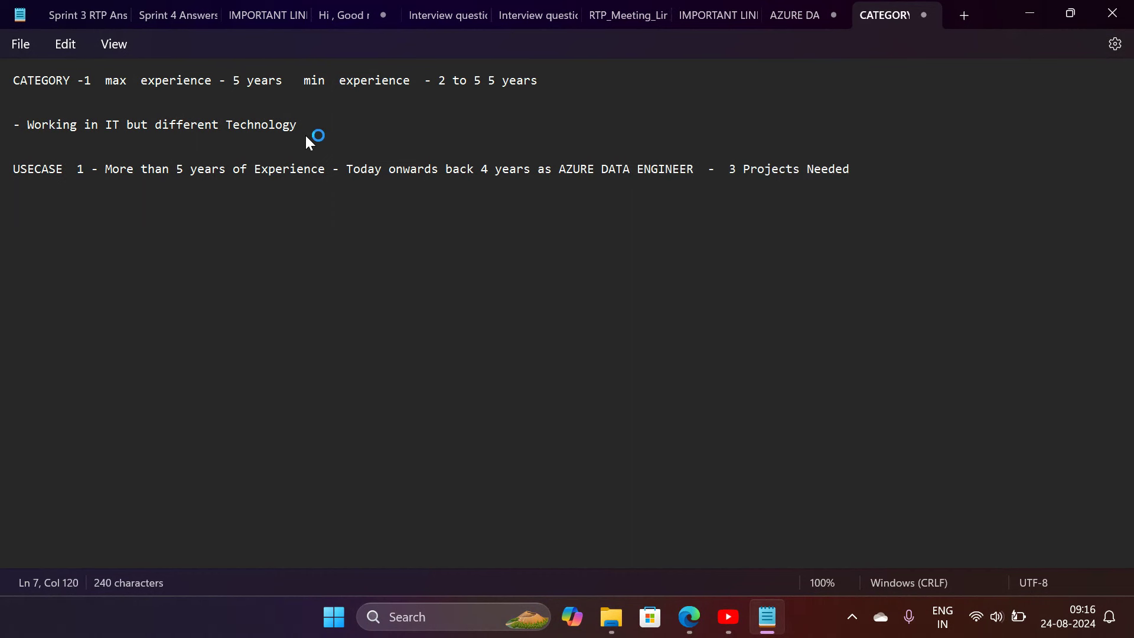
type(" to include in Resume")
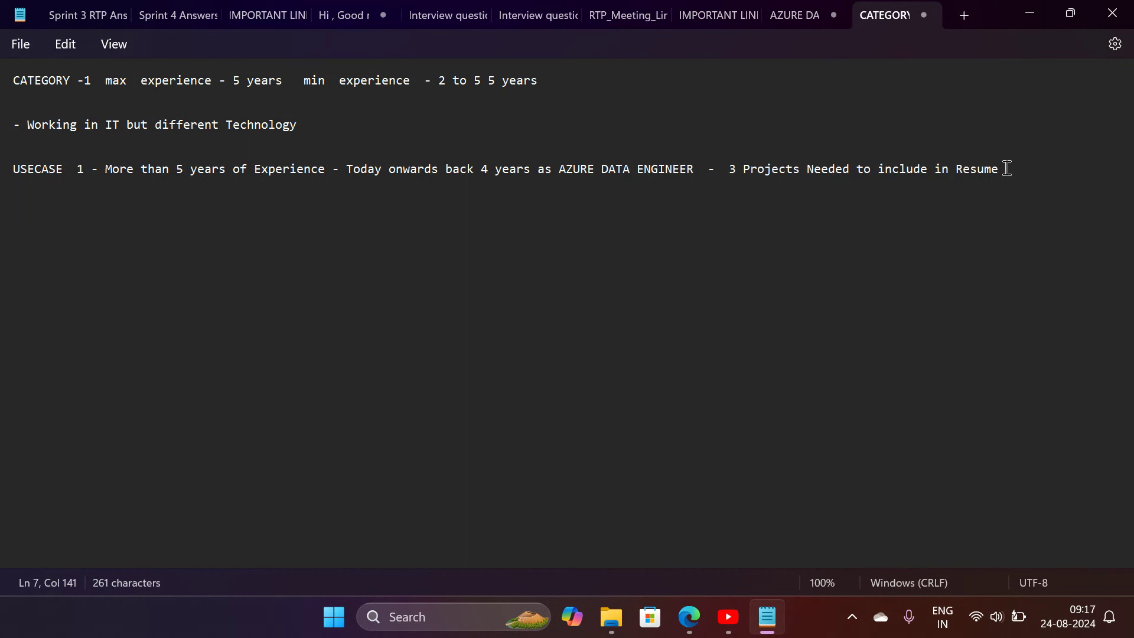
Start an example below the USECASE 1 line reading "Example - Total 7 years - 4 years - Azure Data Engineer"
key("Return")
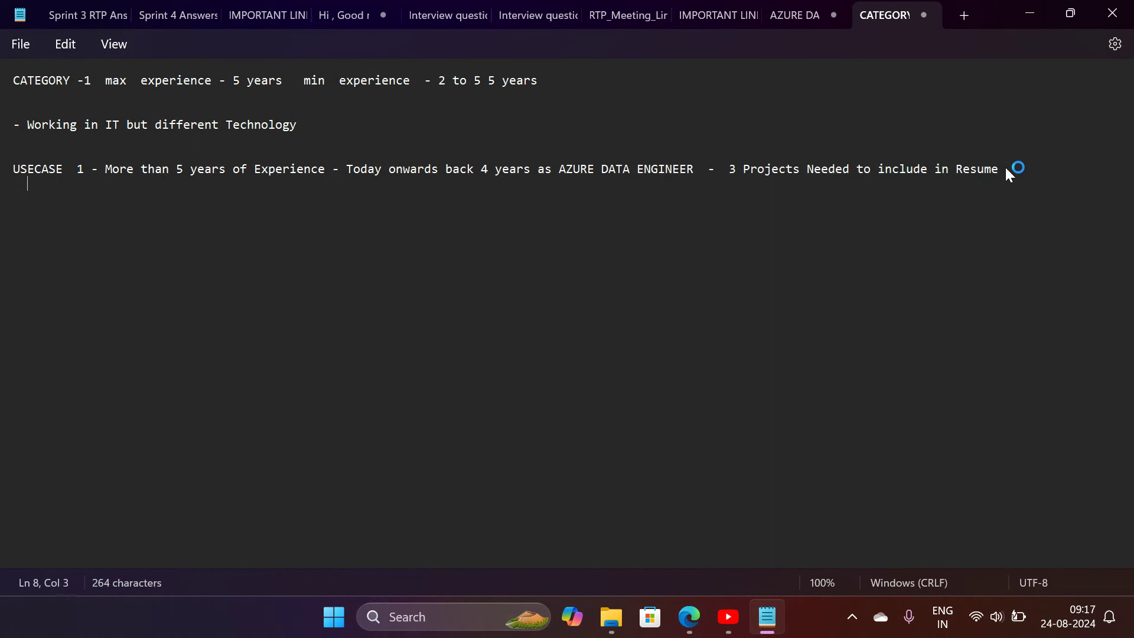
key("Return")
key("Return")
type("Example - To")
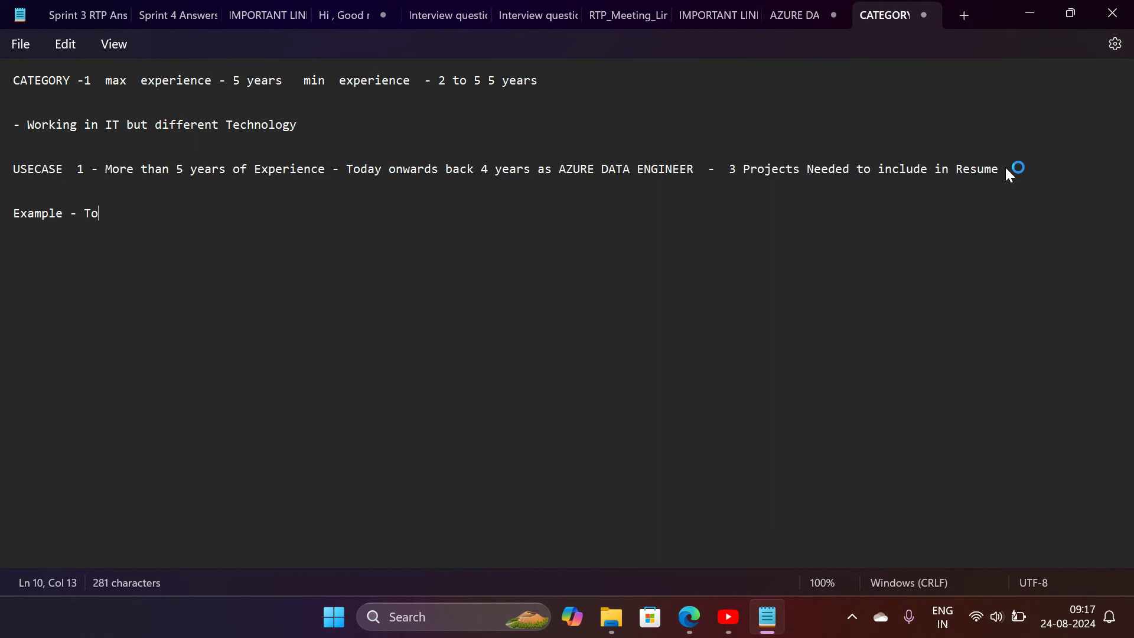
type("tal 7 year")
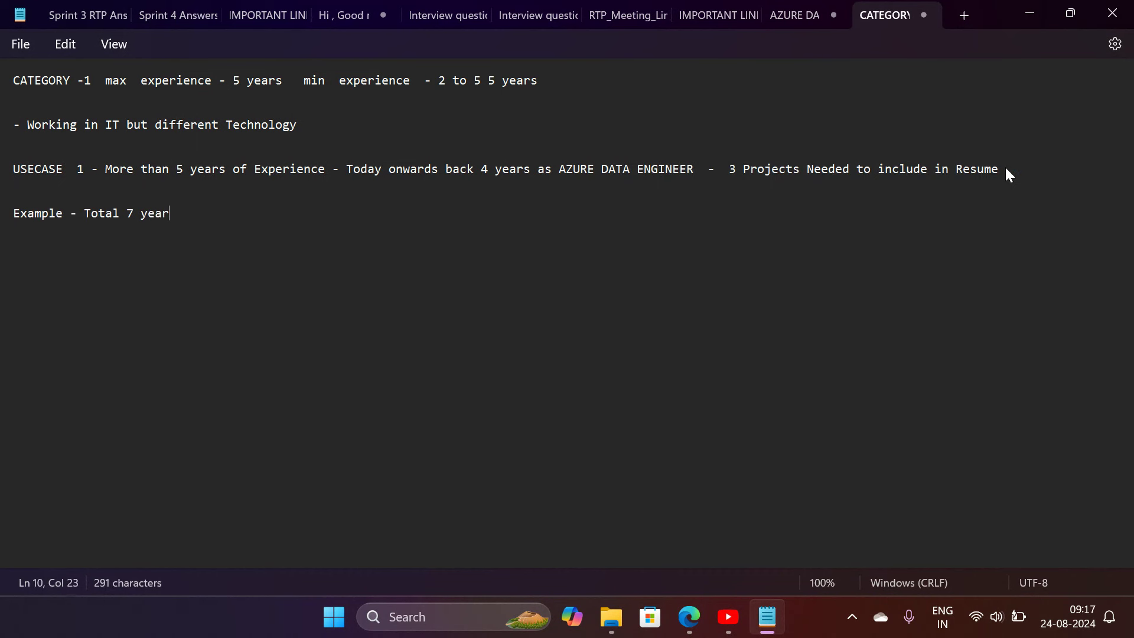
type("s - 4 years ")
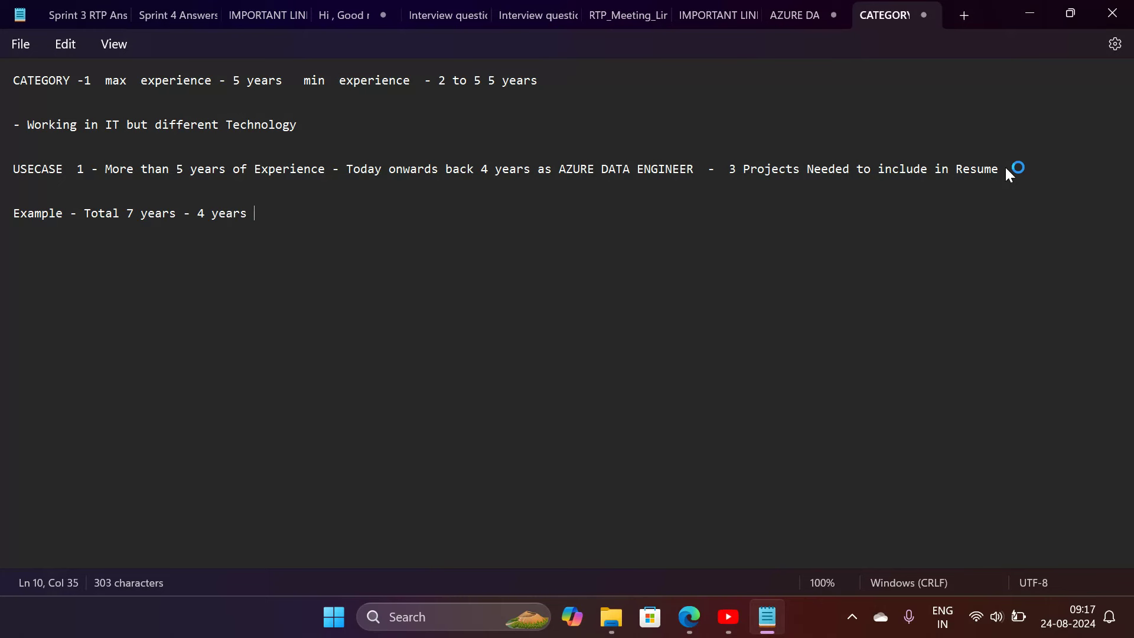
type(" - Azure Data")
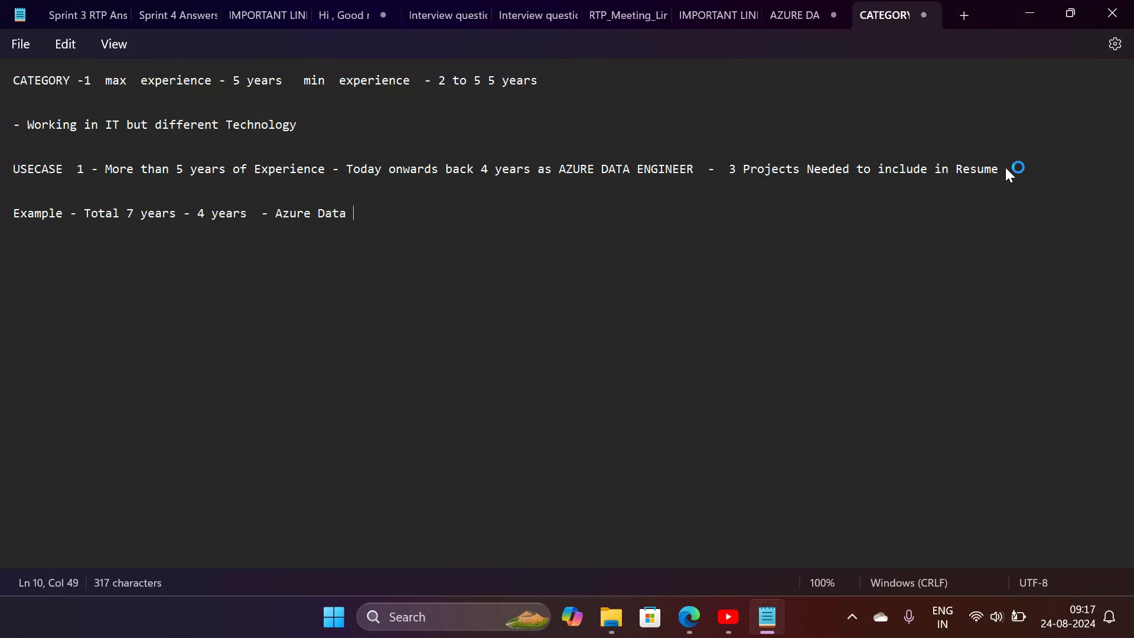
type("Engineer - Previ")
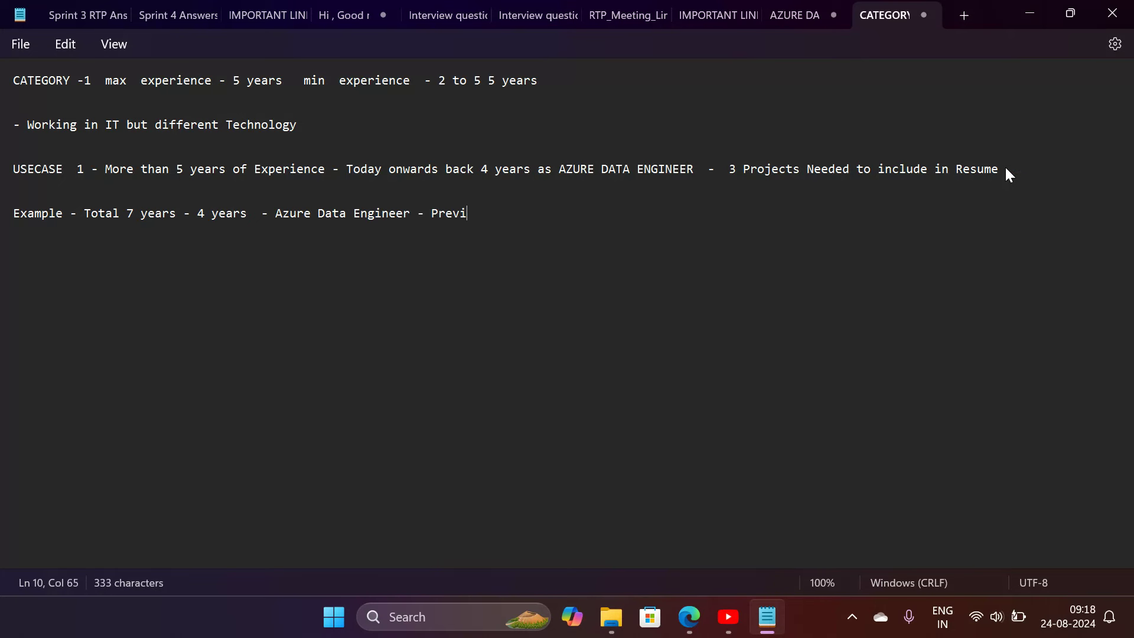
Continue the Example line with "Previous 3 year - old technology experience with projects"
type("ous 3 yearsars")
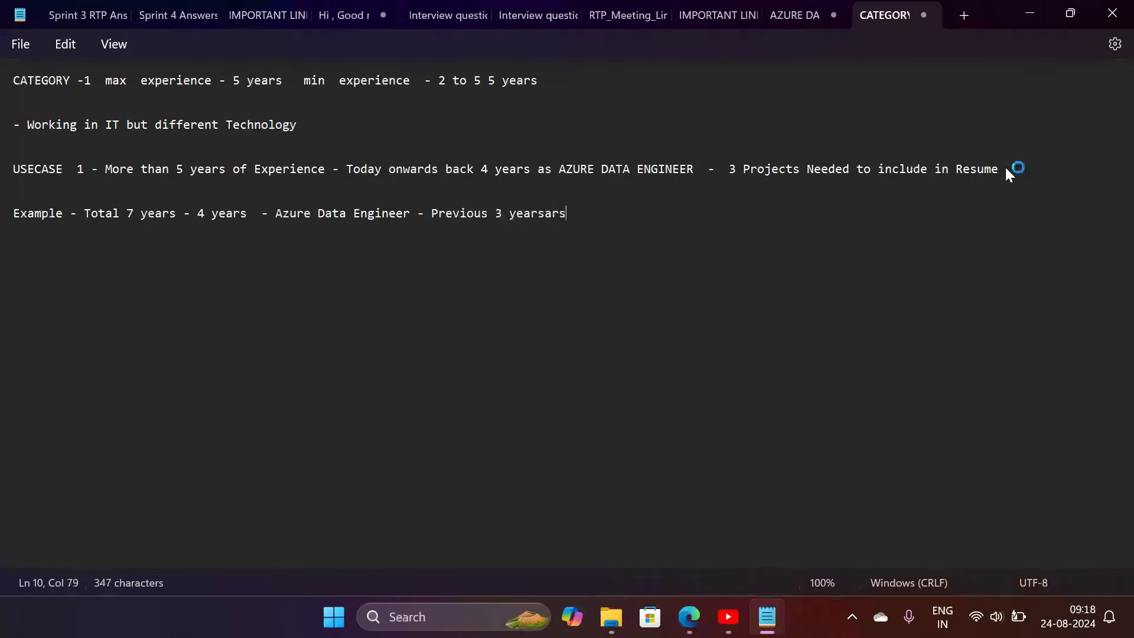
key("BackSpace")
key("BackSpace")
key("BackSpace")
key("BackSpace")
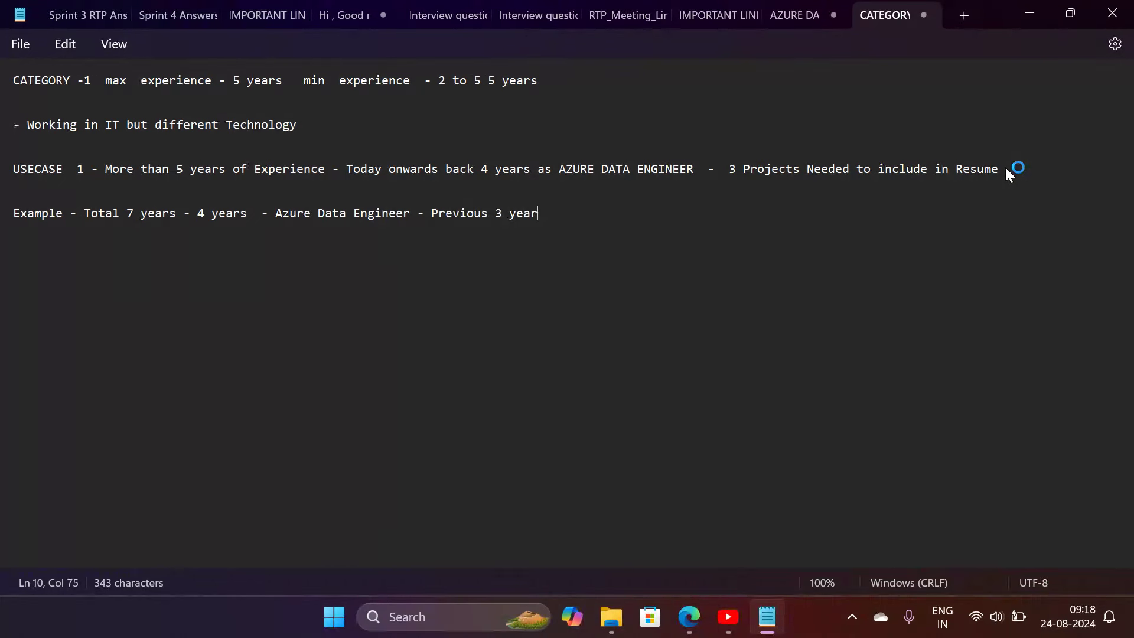
type("- old te")
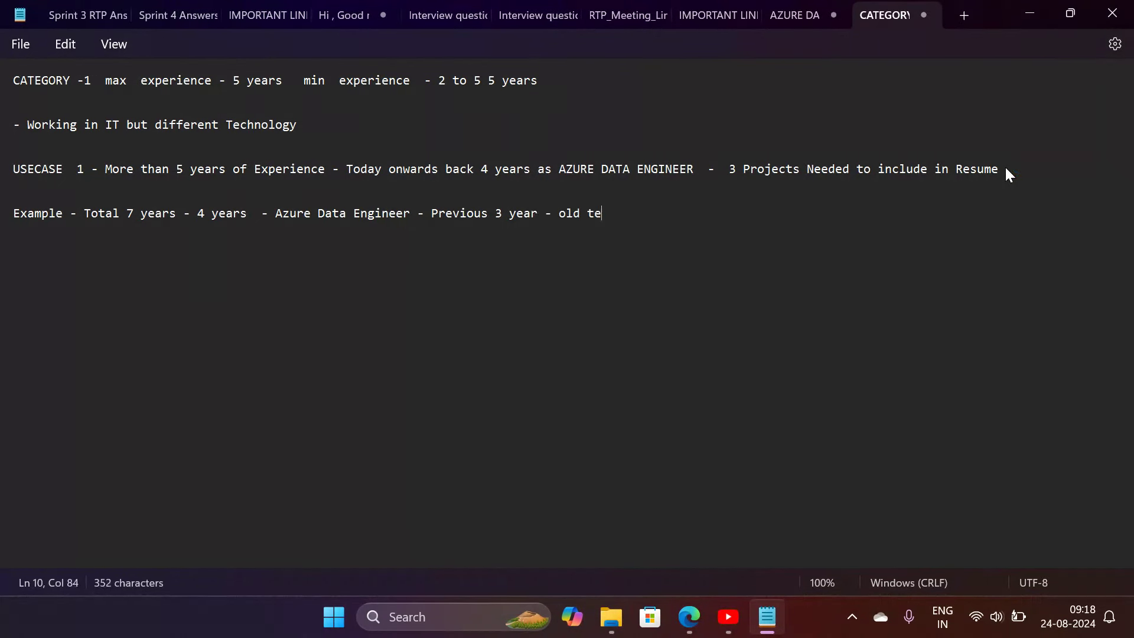
type("chnology experienc")
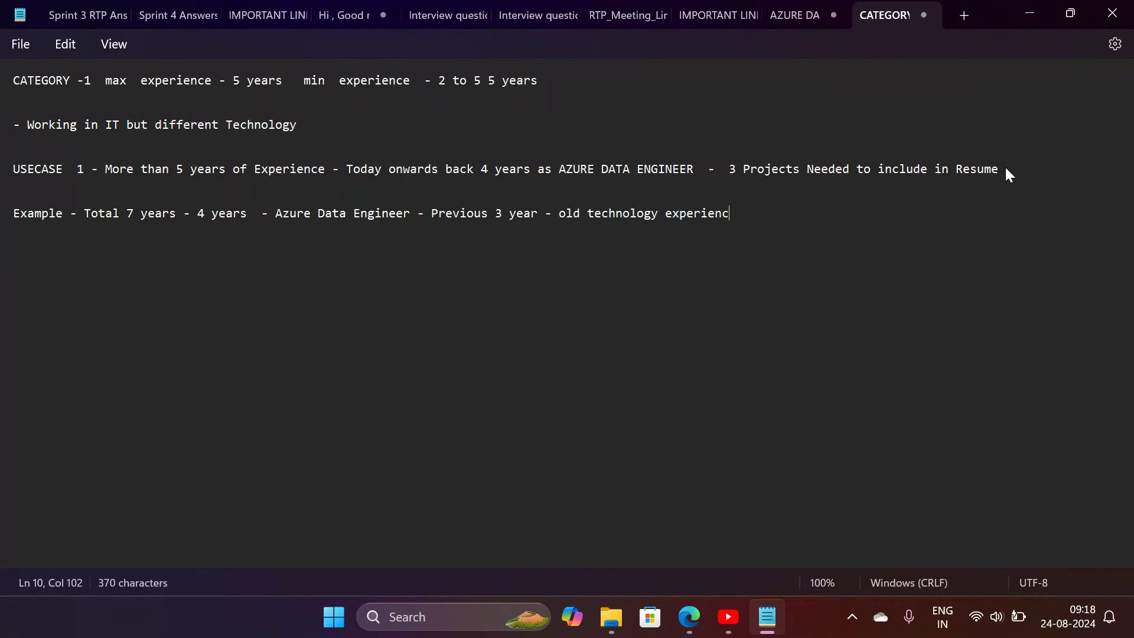
type("e with projects")
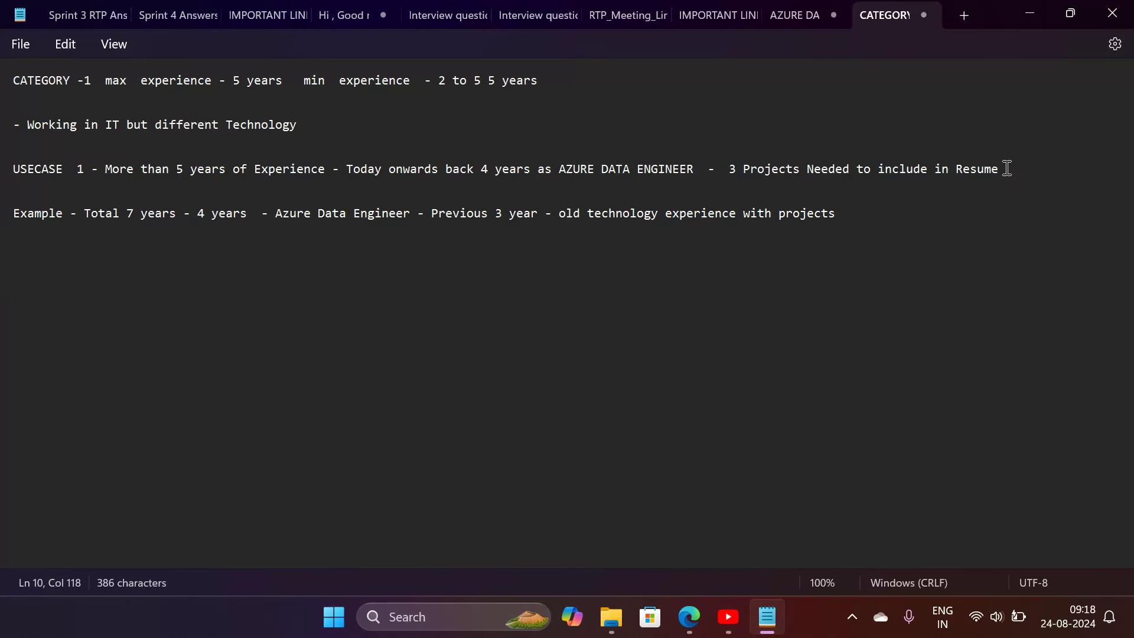
Add "- skills - current technology" and "skill also" to the end of the Example line
type(" - skills")
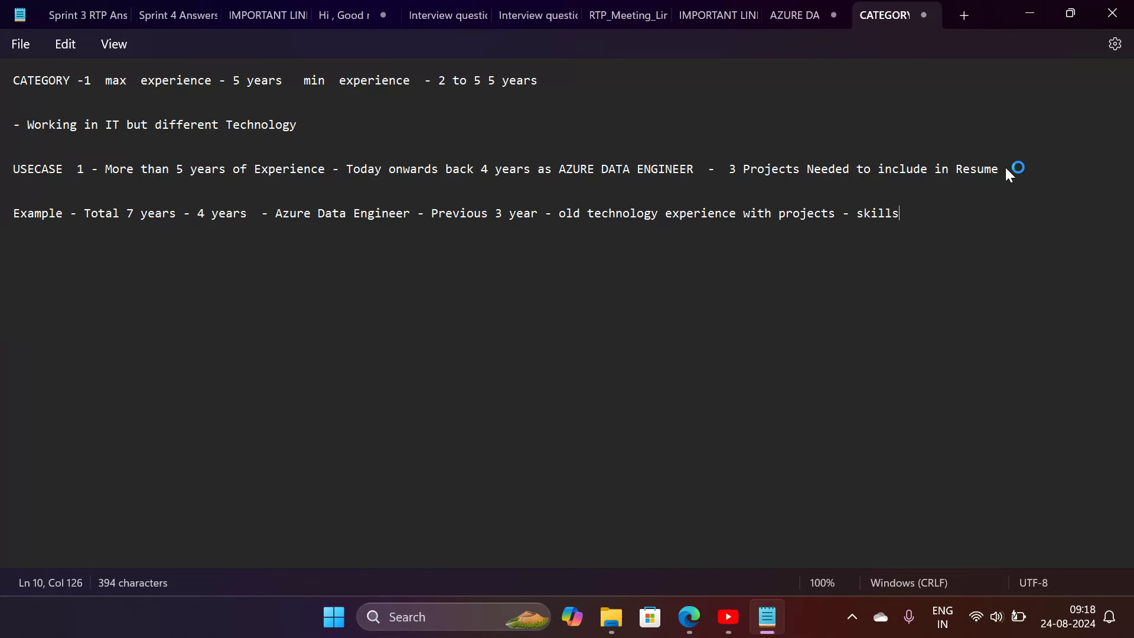
type(" - current tecg")
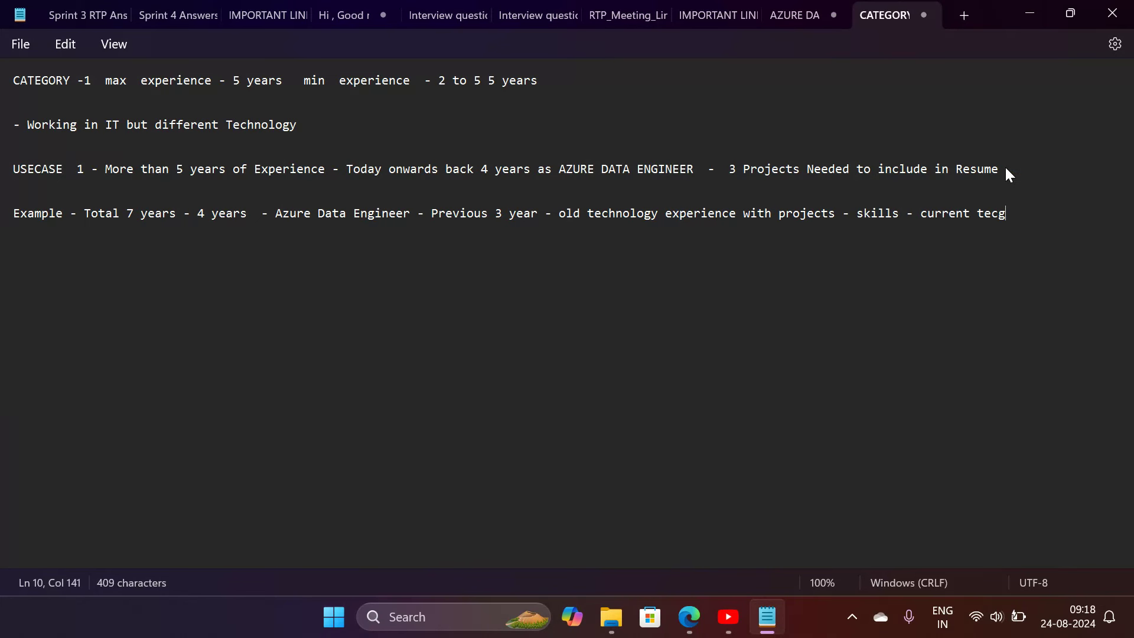
key("BackSpace")
type("hnology")
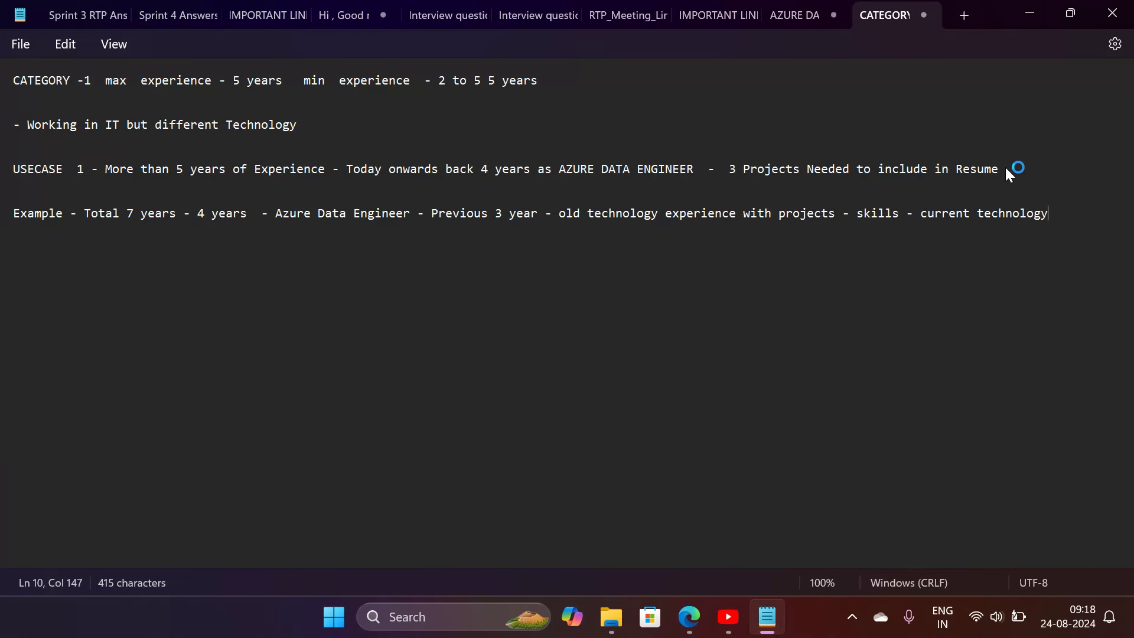
type(" sj")
key("BackSpace")
type("skill also ")
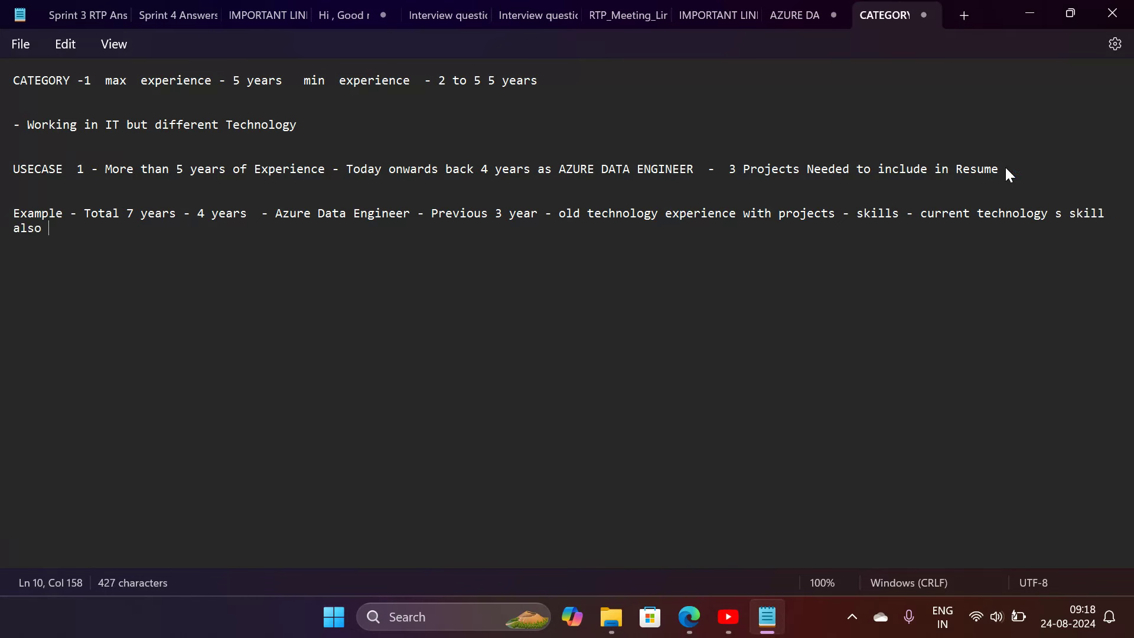
type("n")
Correct the wording in the Example line to "current technology skills", removing the stray "s" and making "skill" plural
left_click(1068, 214)
key("BackSpace")
key("BackSpace")
key("BackSpace")
key("Right")
key("Right")
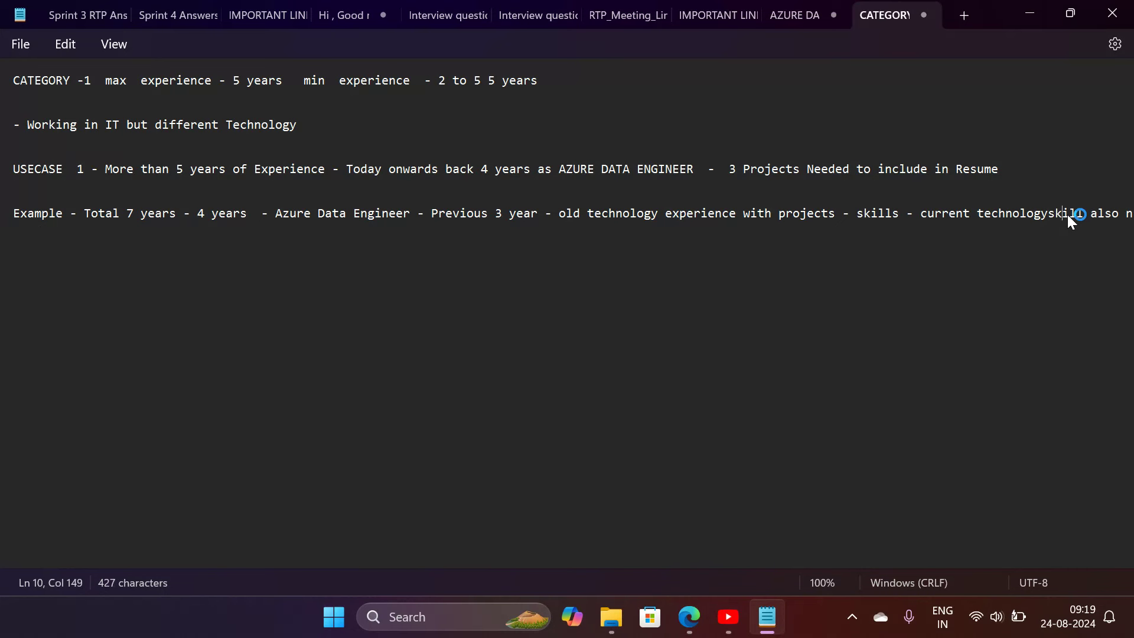
key("BackSpace")
key("Left")
key("Left")
key("Left")
key("Right")
type("s")
key("Down")
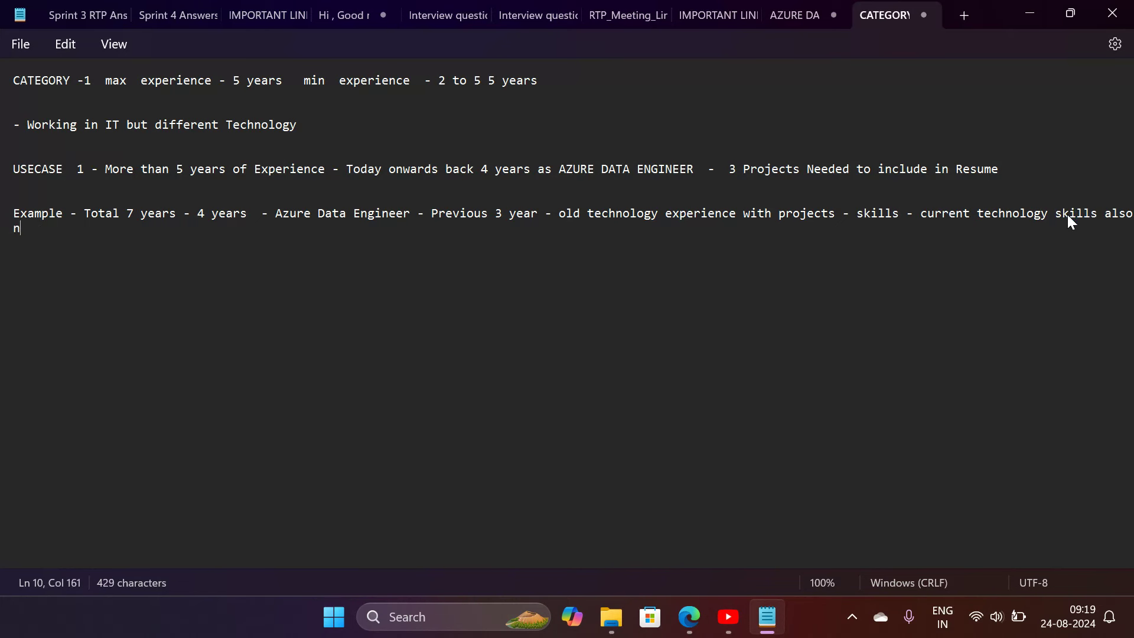
Finish the Example line with "need to in include" and start a new line
left_click(1069, 214)
left_click(20, 232)
type("eed t")
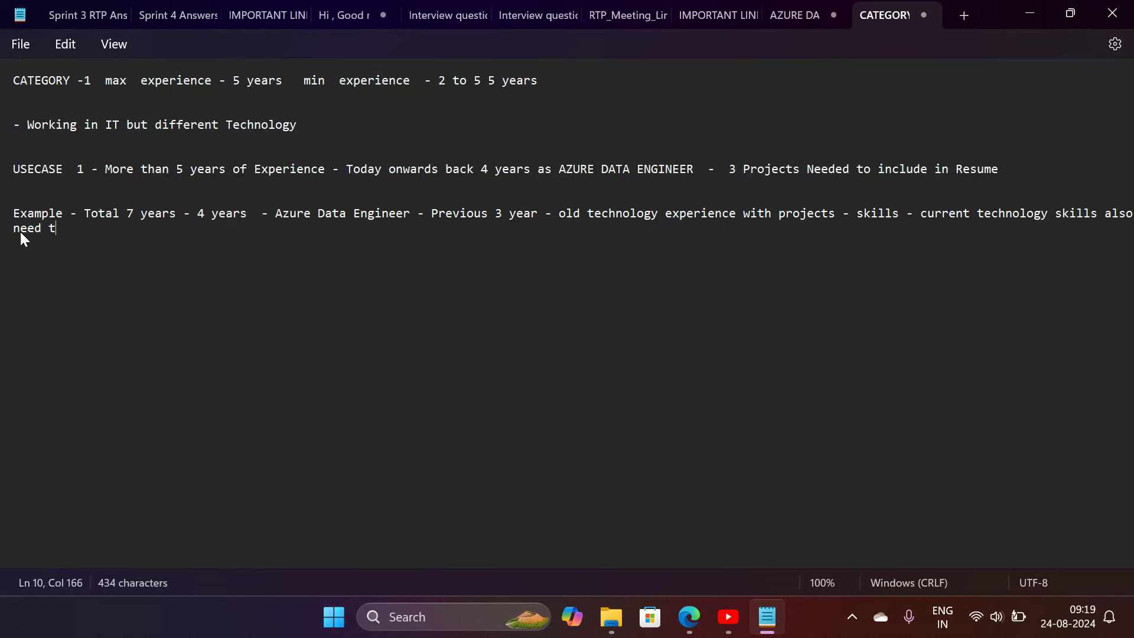
type("o in include")
key("Return")
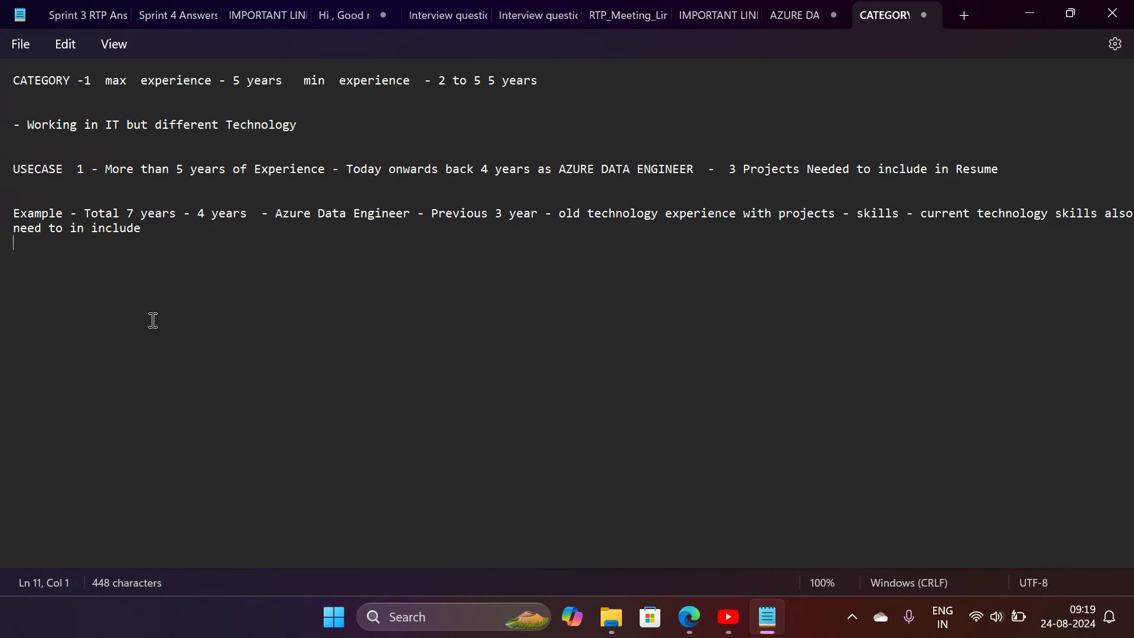
key("Return")
key("Return")
type("&")
key("BackSpace")
key("BackSpace")
type("7")
key("BackSpace")
key("BackSpace")
left_click(247, 214)
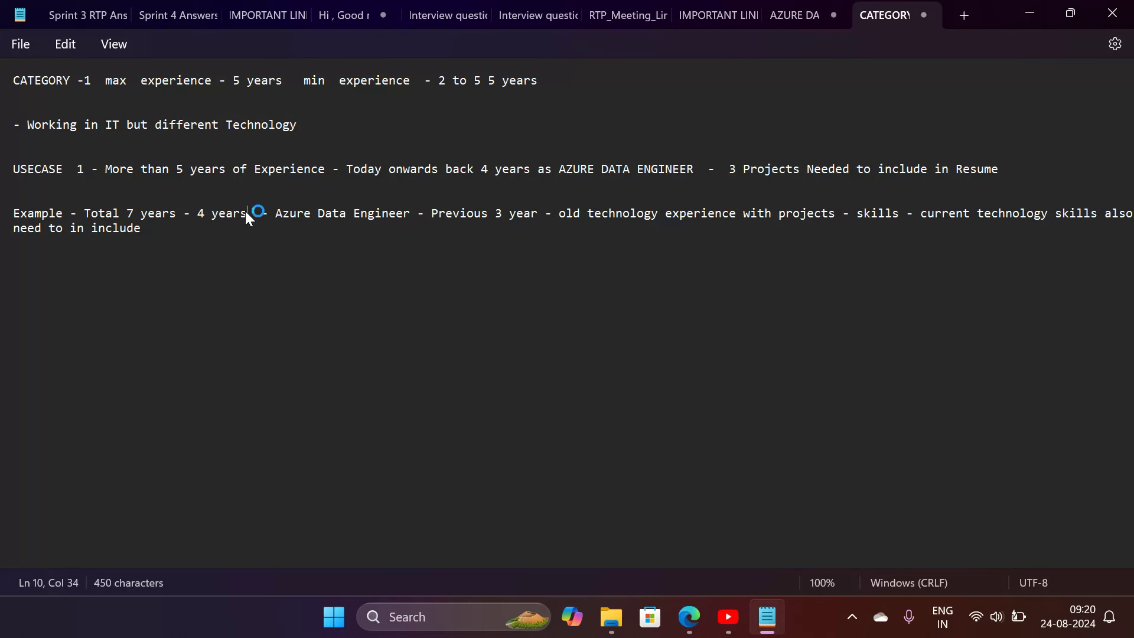
key("Left")
key("Left")
key("Left")
key("Left")
key("Left")
key("Left")
key("Left")
key("Left")
key("Left")
key("Left")
key("Left")
key("Left")
key("Left")
key("Left")
key("Left")
key("Left")
type("(")
key("Right")
key("Right")
key("Right")
key("Right")
key("Right")
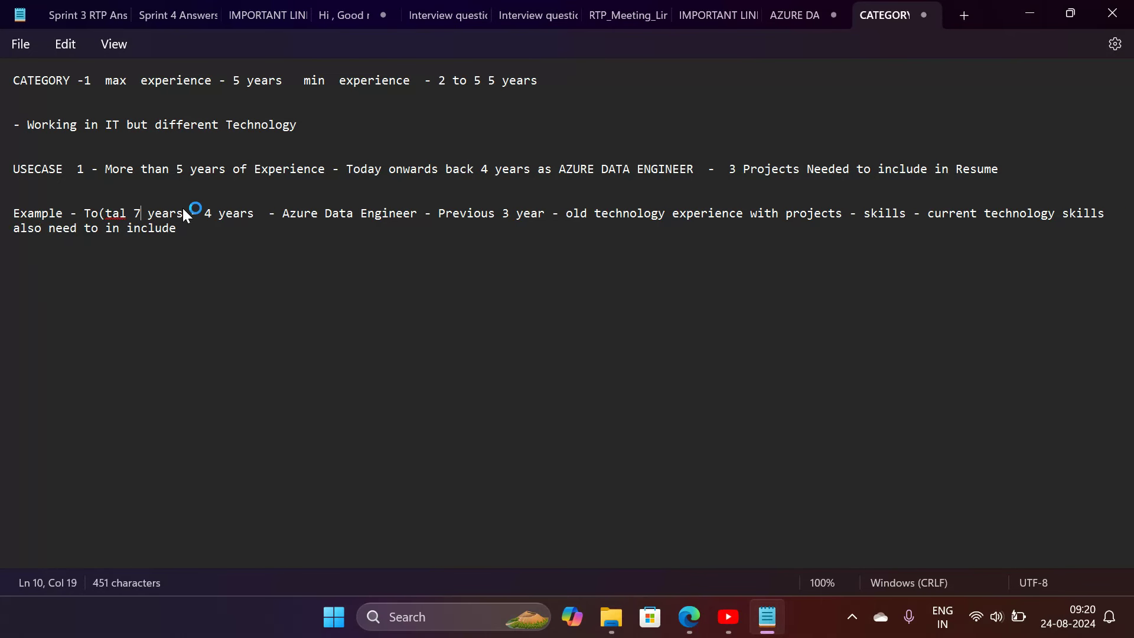
left_click(103, 219)
key("BackSpace")
key("Right")
key("Right")
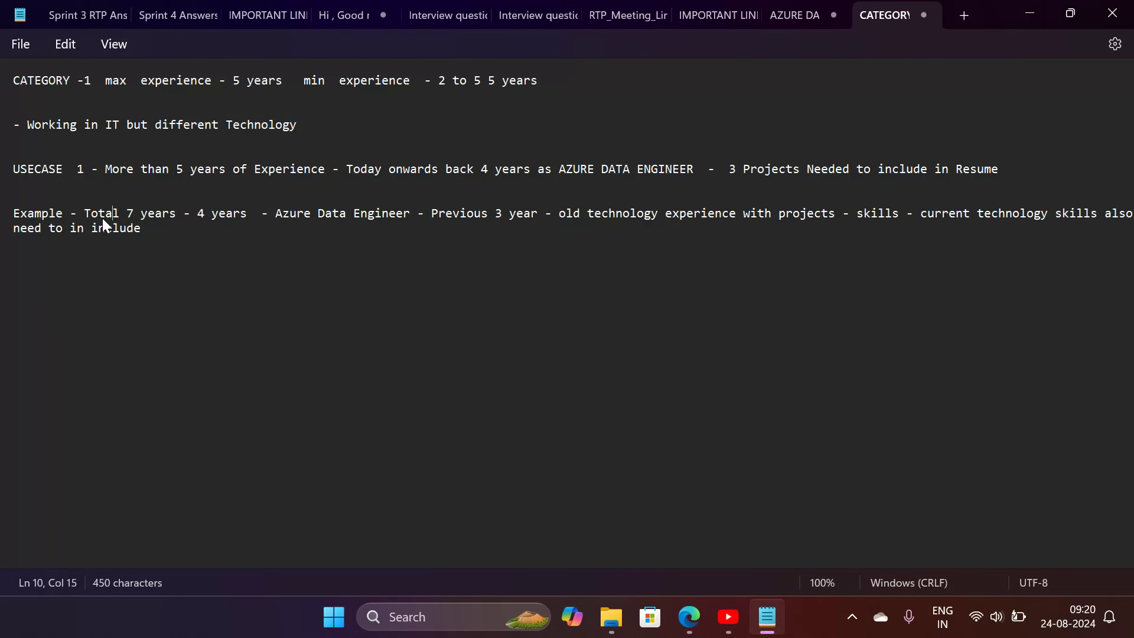
key("Right")
key("Right")
key("Right")
key("Right")
key("Right")
type("(")
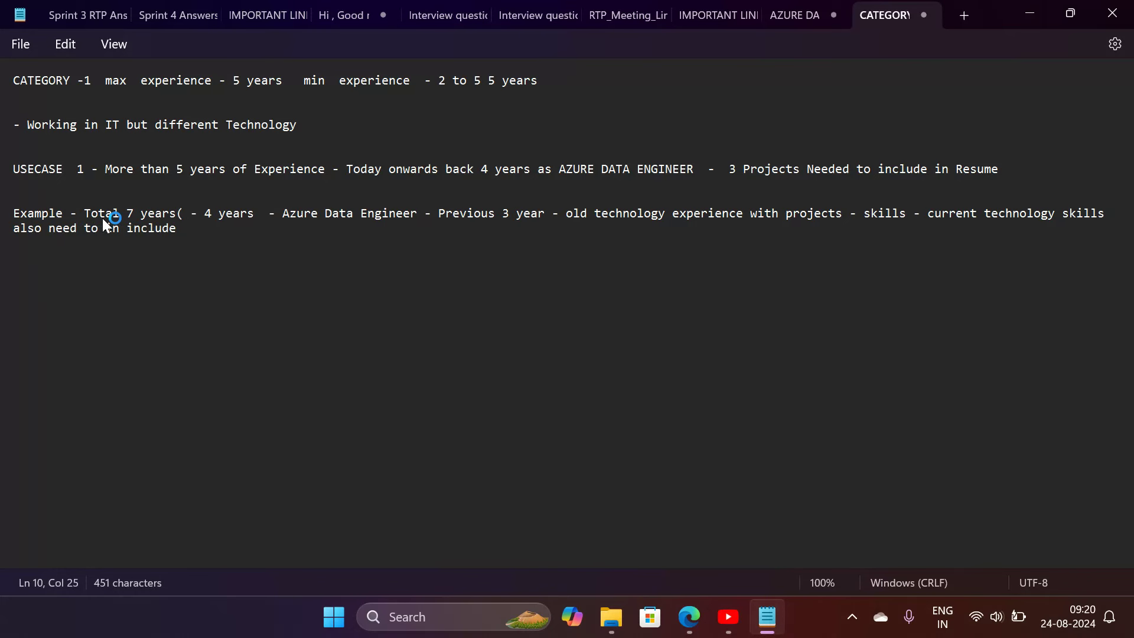
type("Month")
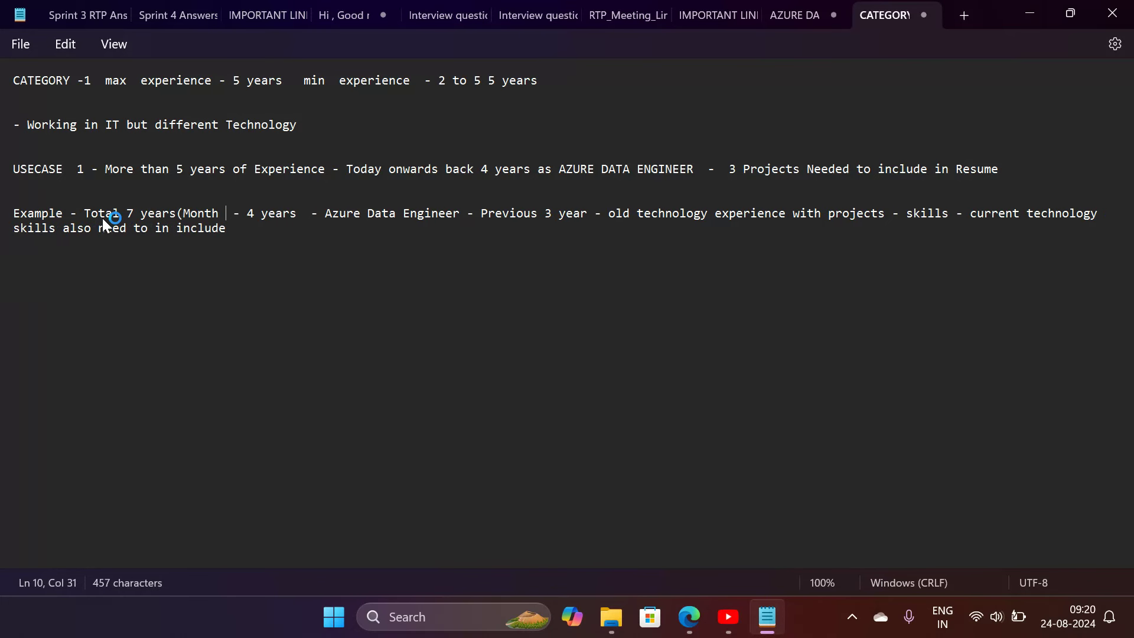
key("BackSpace")
key("BackSpace")
key("BackSpace")
key("BackSpace")
key("BackSpace")
key("BackSpace")
key("BackSpace")
Write "2017 August -" on its own line a few lines below the Example text
key("End")
key("Return")
key("Return")
key("Return")
key("Return")
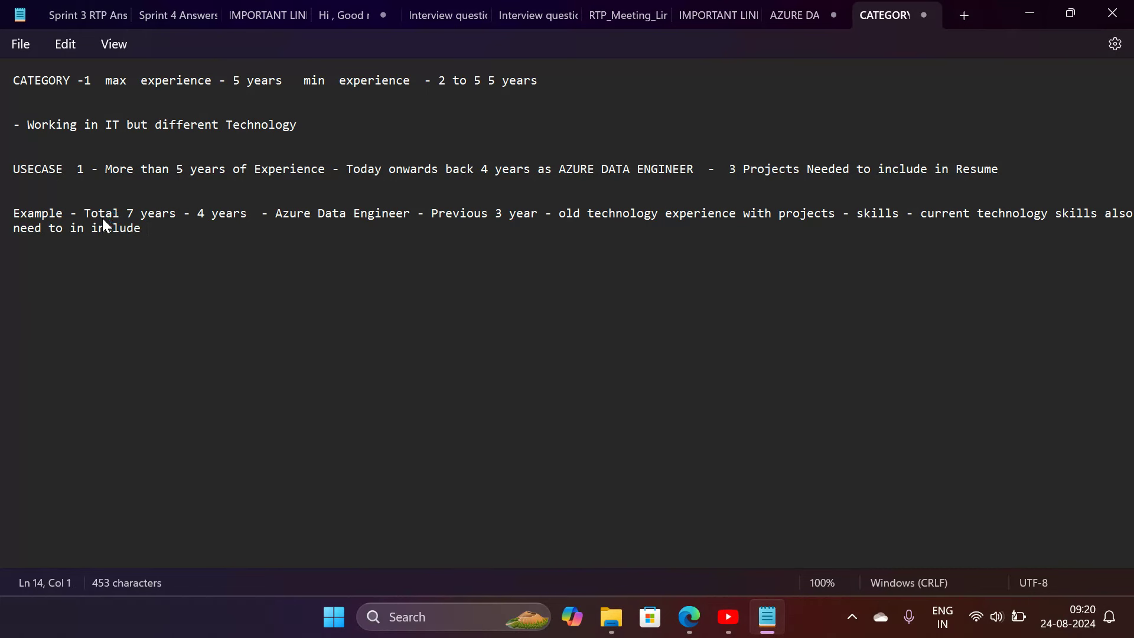
type("2017 August")
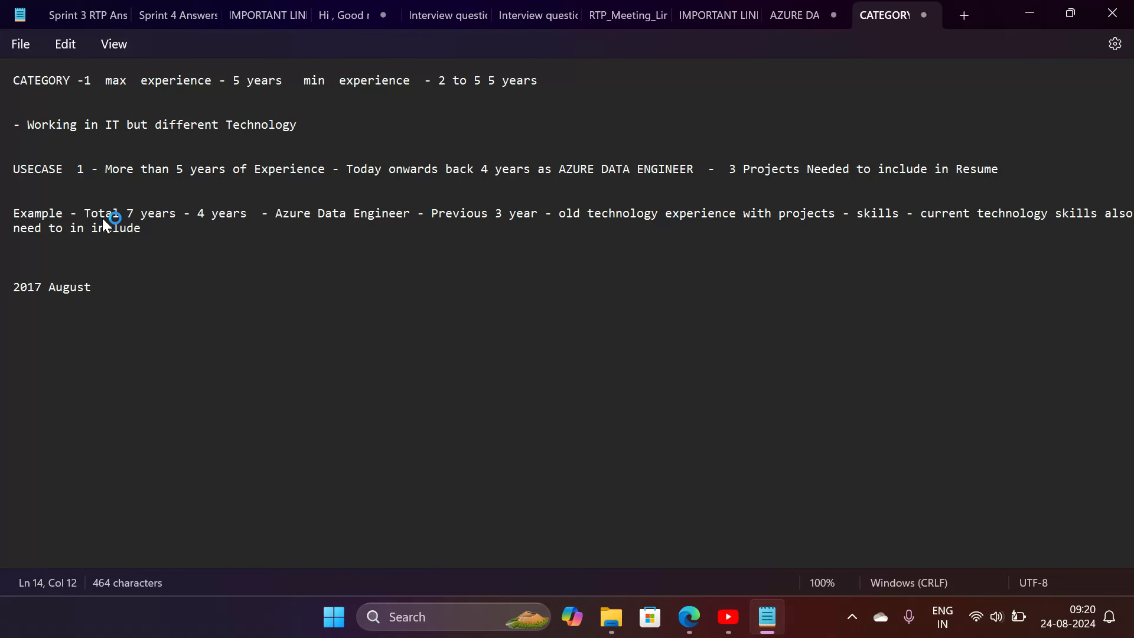
type("-")
Add a line starting with "Project 1 -" between the Example text and the date line
left_click(40, 258)
type("P")
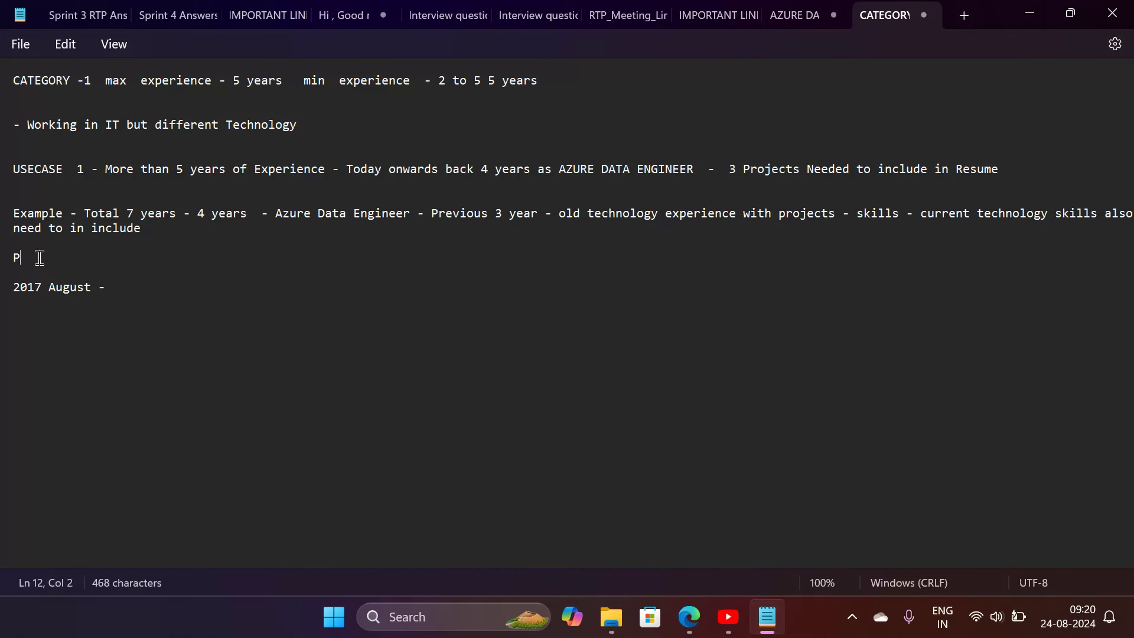
type("roject 1")
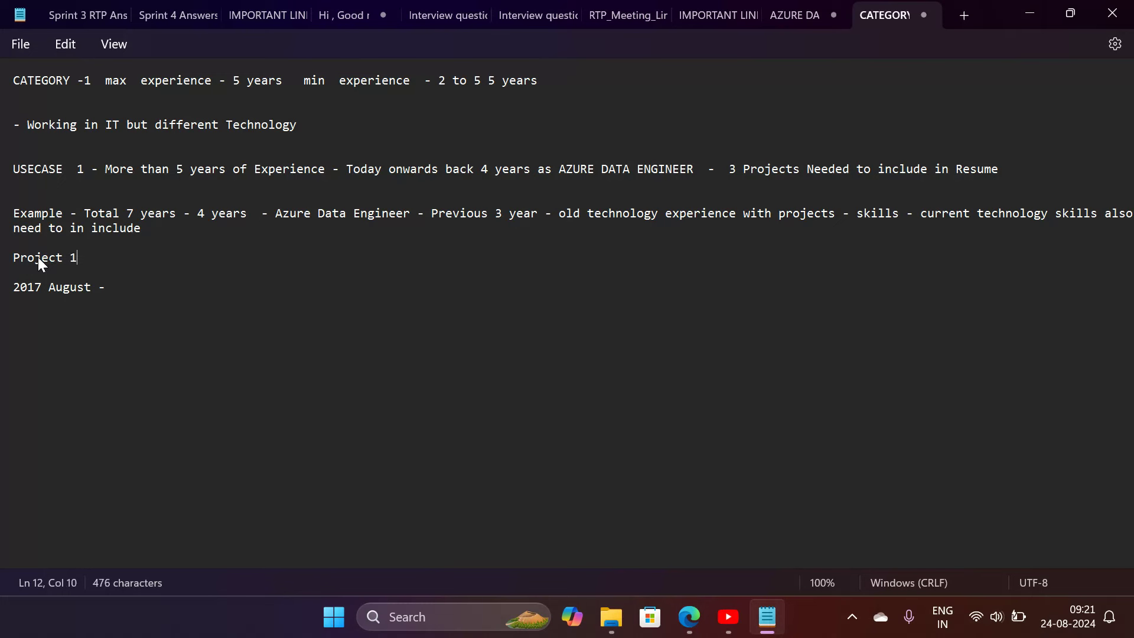
type(" -")
Copy the "2017 August -" text to the end of the Project 1 line
left_click(17, 287)
mouse_move(20, 287)
left_mouse_down()
mouse_move(112, 287)
mouse_move(5, 296)
left_mouse_up()
key("ctrl+c")
left_click(101, 262)
key("ctrl+v")
left_click(121, 297)
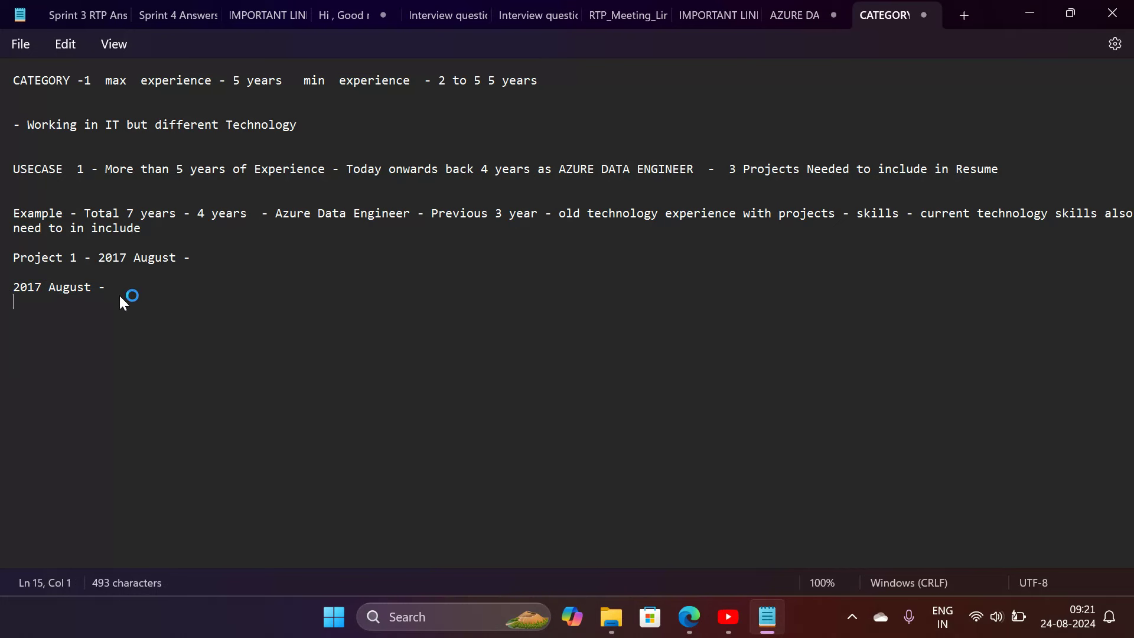
Delete the separate date line and the pasted date in the Project 1 line, keeping only the leading "2"
key("BackSpace")
key("BackSpace")
key("BackSpace")
key("BackSpace")
key("BackSpace")
key("BackSpace")
key("BackSpace")
key("BackSpace")
key("BackSpace")
key("BackSpace")
key("BackSpace")
key("BackSpace")
key("BackSpace")
key("BackSpace")
key("BackSpace")
key("BackSpace")
key("BackSpace")
key("BackSpace")
key("BackSpace")
key("BackSpace")
key("BackSpace")
key("BackSpace")
key("BackSpace")
key("BackSpace")
key("BackSpace")
key("BackSpace")
key("BackSpace")
key("BackSpace")
key("BackSpace")
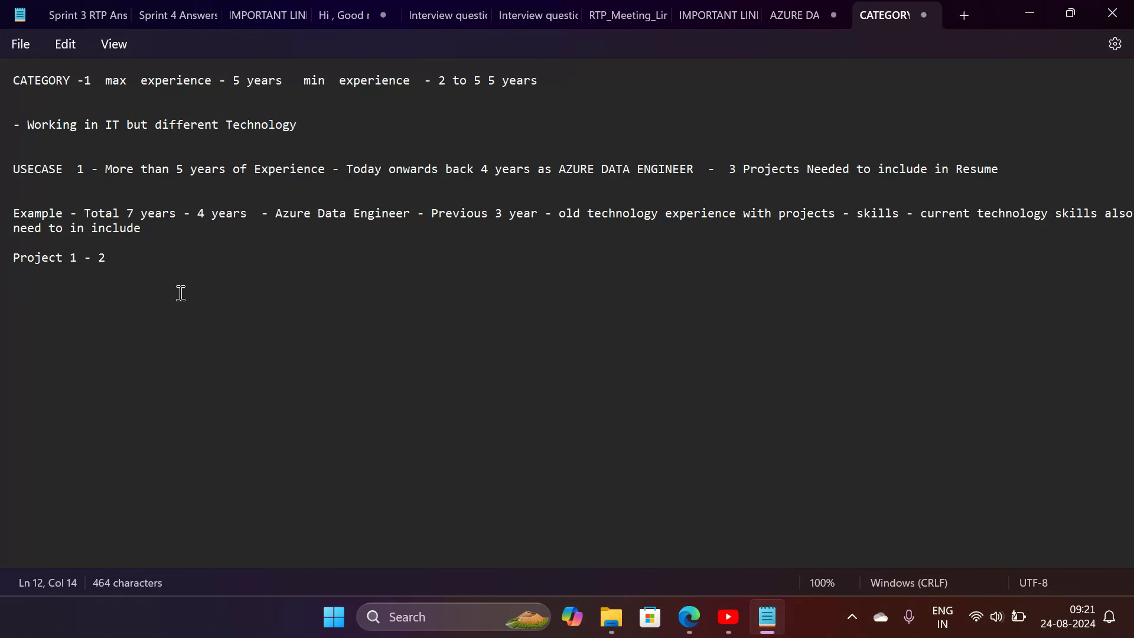
Complete the Project 1 period as "2017 August - 2021 February"
type("017 August")
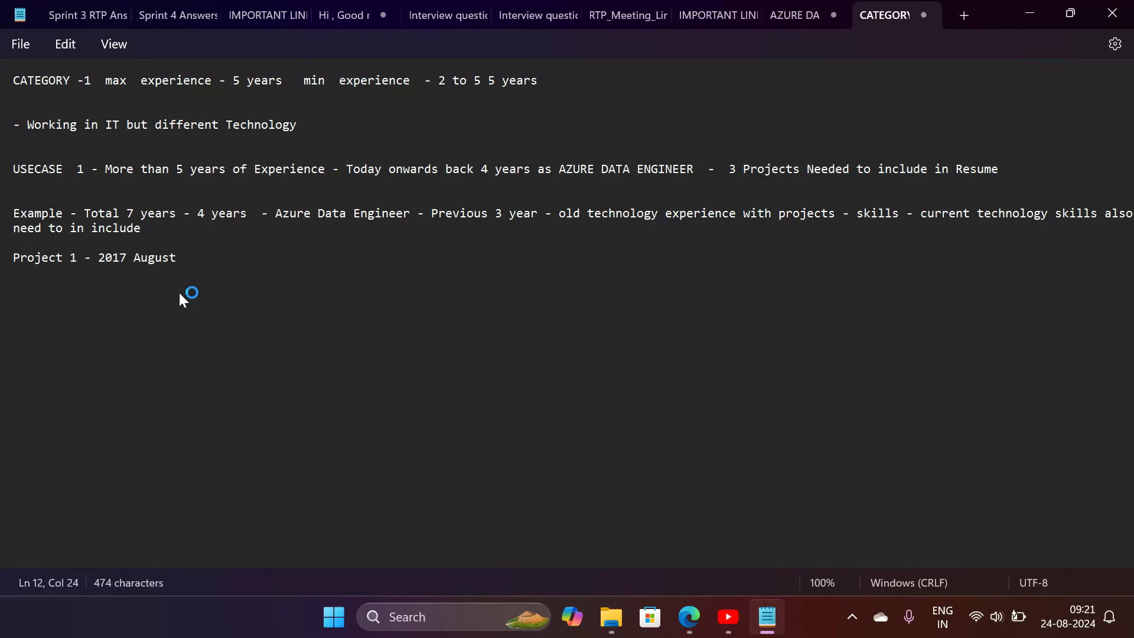
type(" - 2022")
key("BackSpace")
type("1")
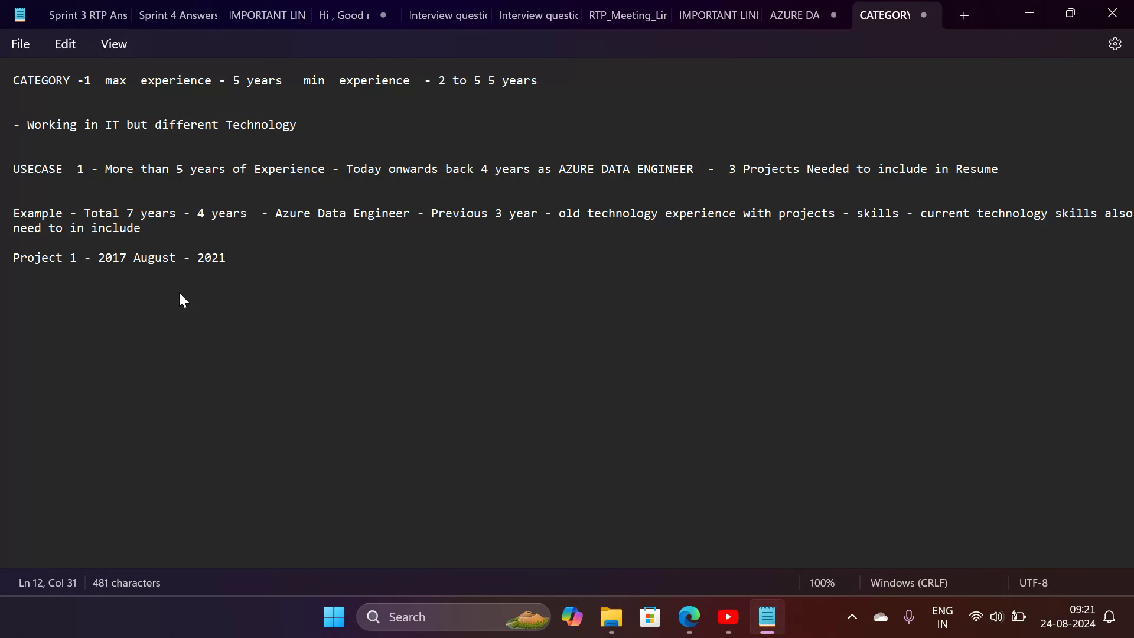
type(" february")
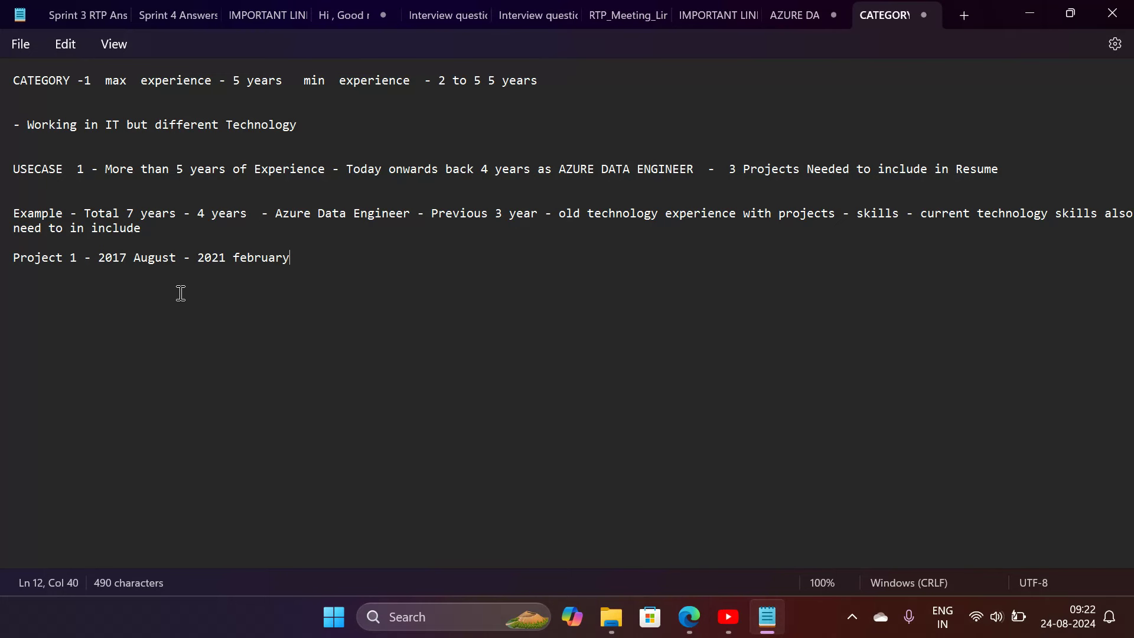
Extend the Project 1 line with "- Project Name - Client Name" after the February 2021 date
type("- Project Name - ")
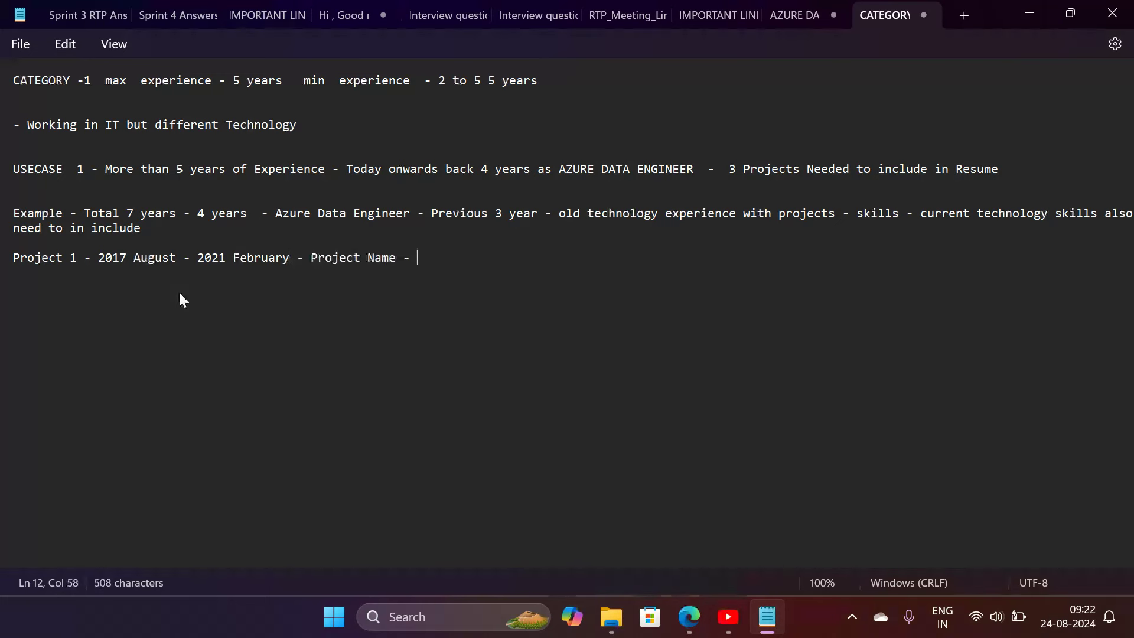
type("Client N")
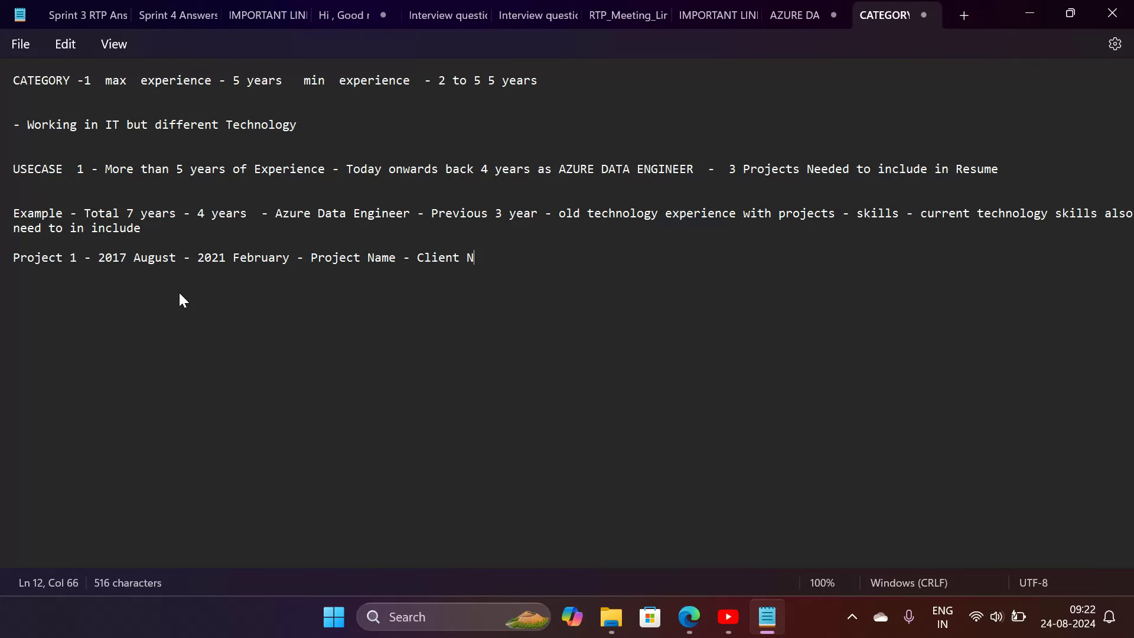
type("ame")
Insert "(Tentative)" directly after "2021 February" in the Project 1 line
left_click(290, 258)
type("(Ten")
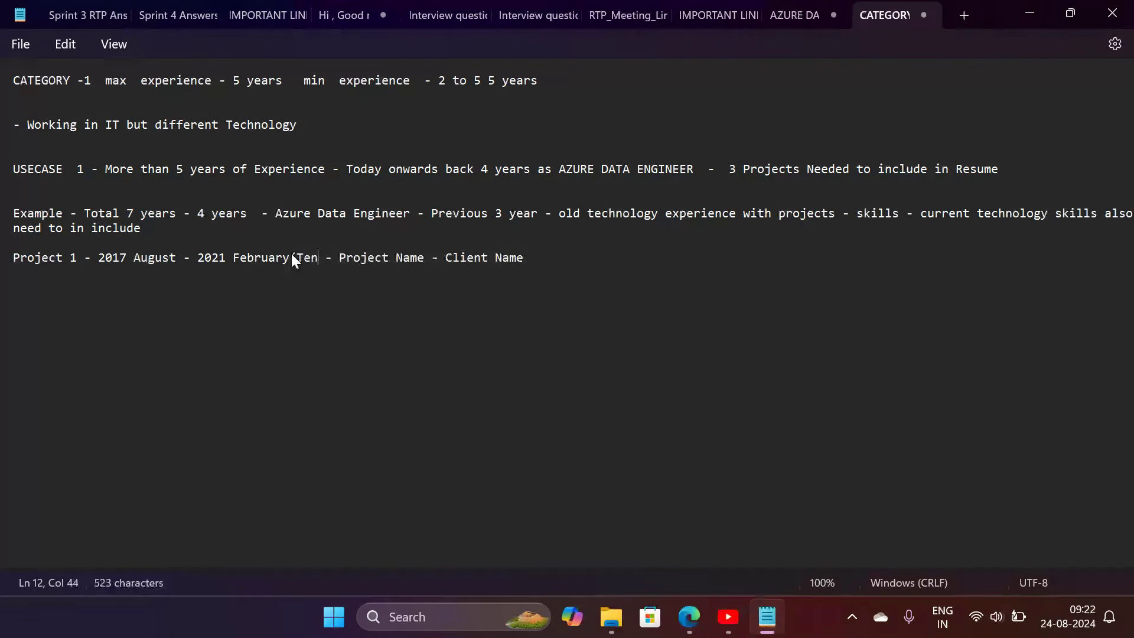
type("tativ")
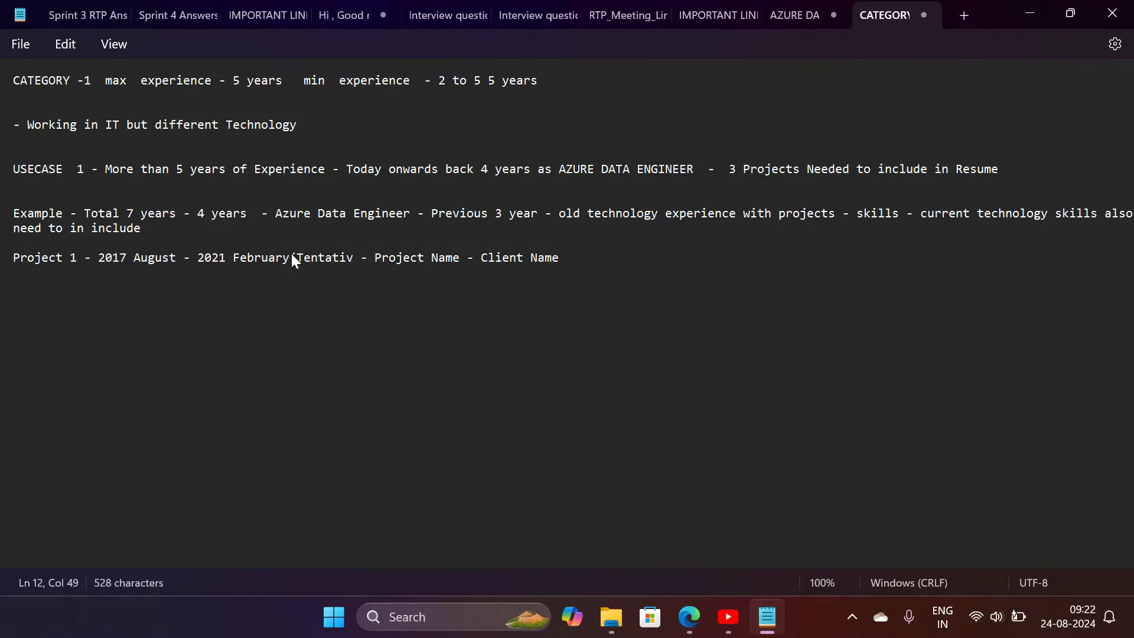
type("e)")
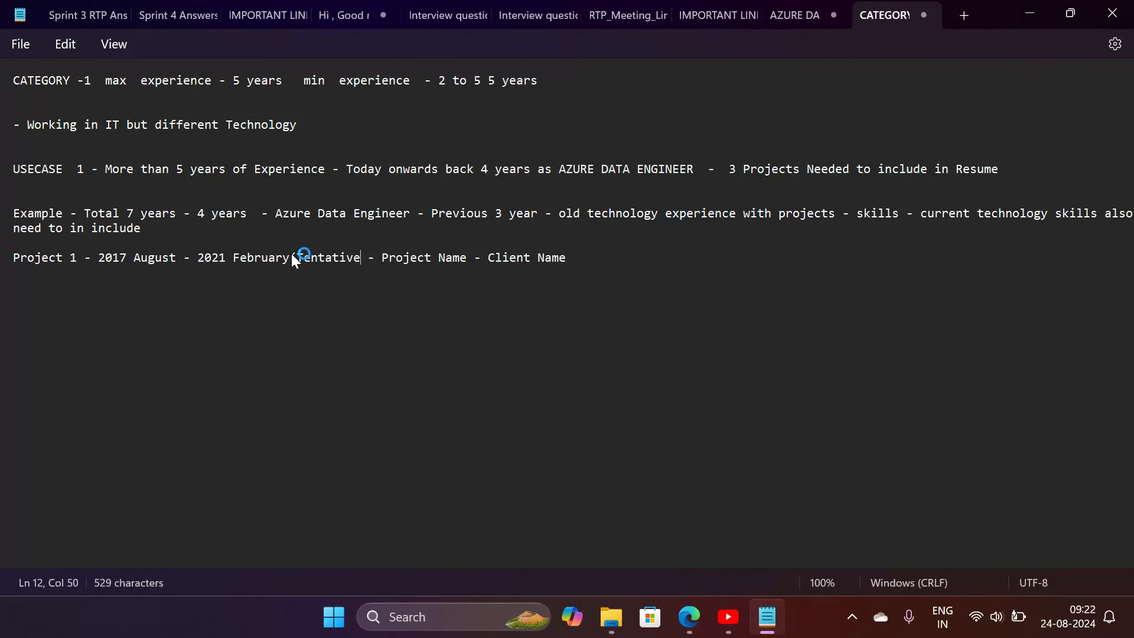
left_click(606, 262)
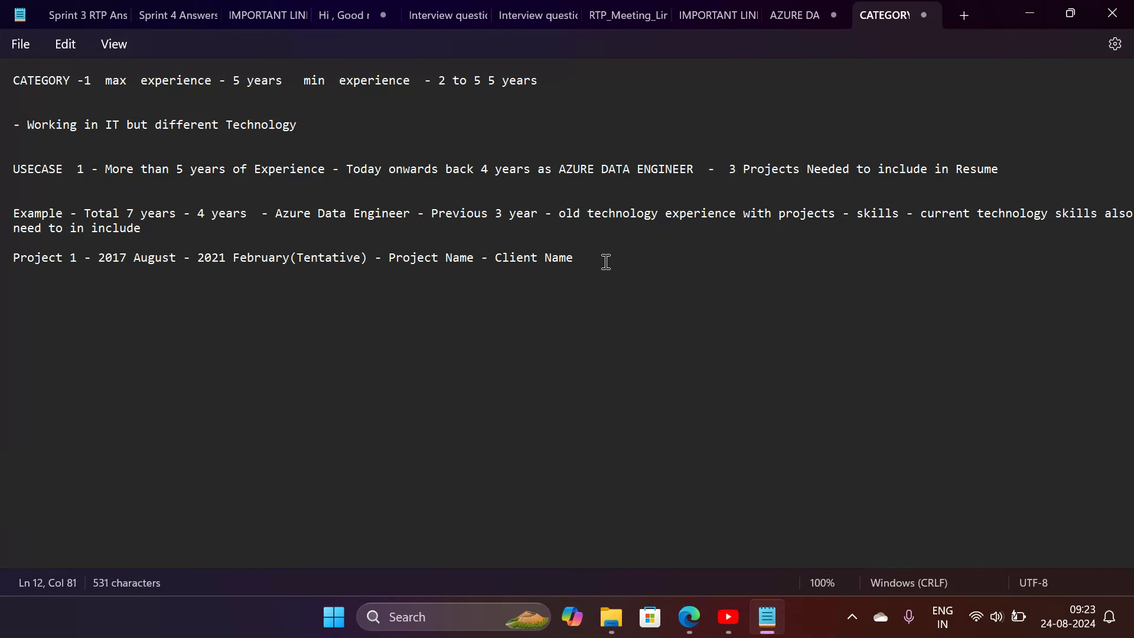
key("Return")
type("Pro")
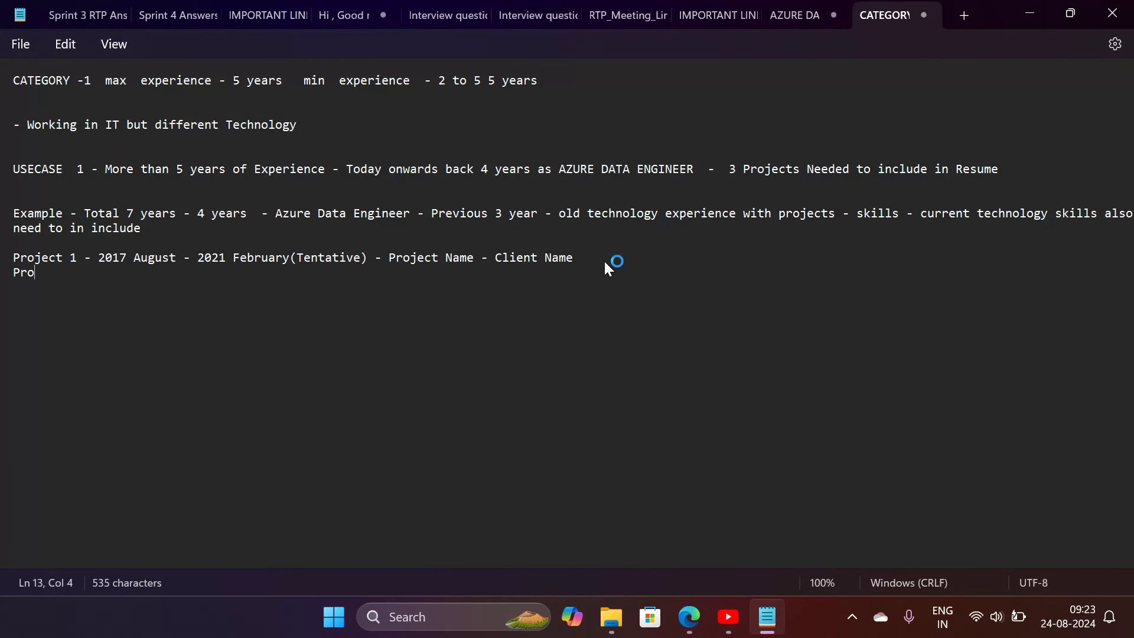
type("ject 2 -")
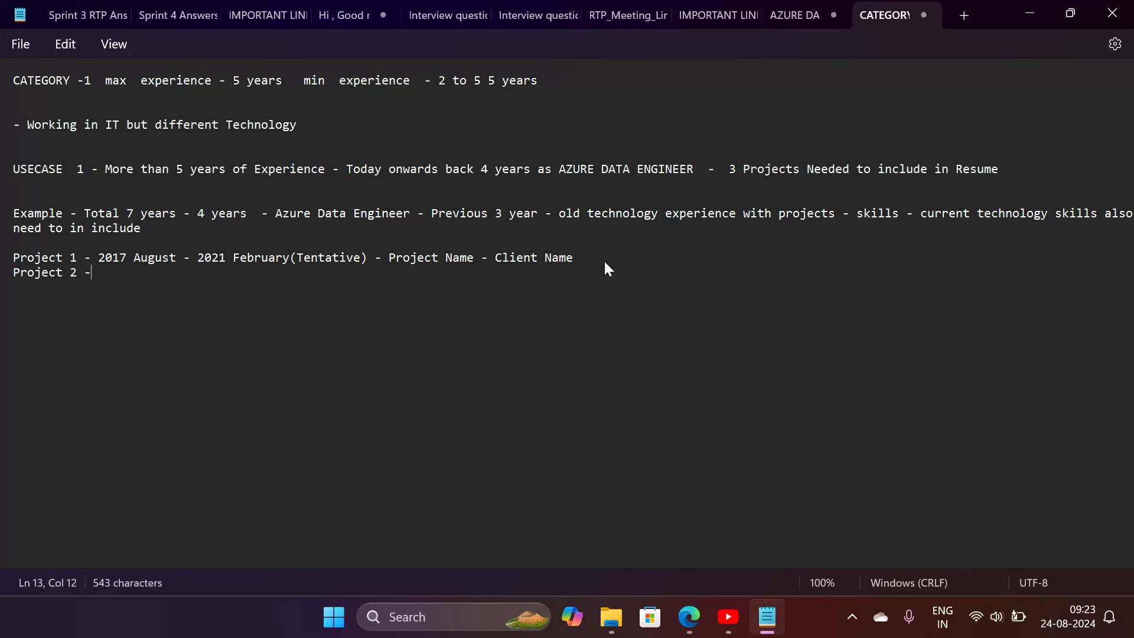
key("BackSpace")
key("BackSpace")
key("BackSpace")
key("BackSpace")
key("BackSpace")
key("BackSpace")
key("BackSpace")
key("BackSpace")
key("BackSpace")
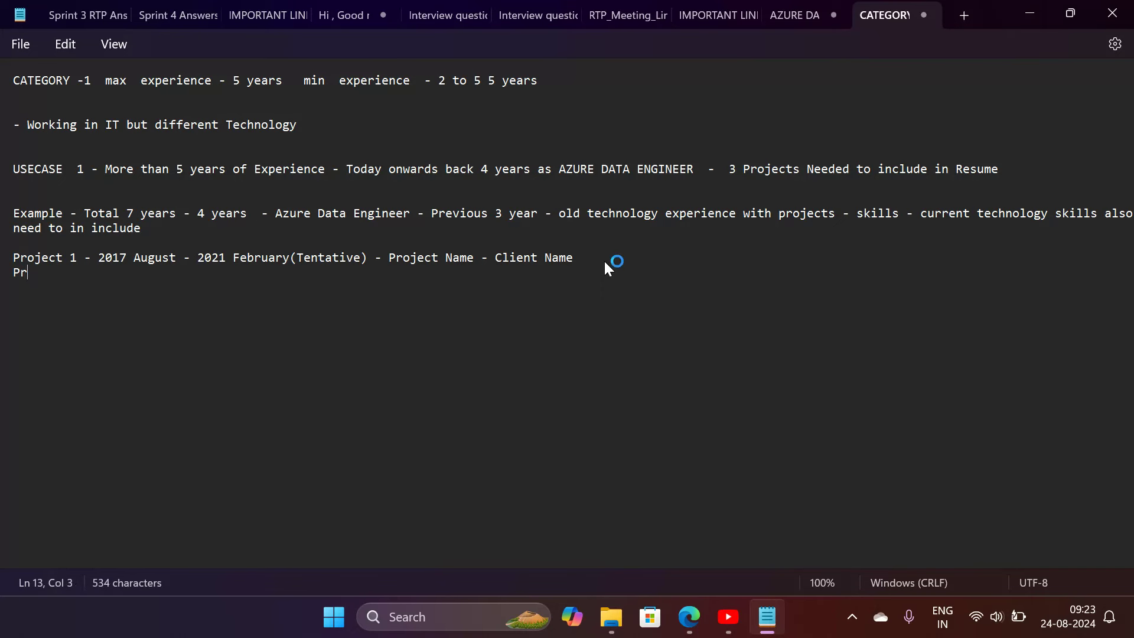
key("BackSpace")
key("BackSpace")
Copy the whole Project 1 line and paste it twice, once after an added "->" and once on a new line below
left_click_drag(573, 250, 2, 265)
key("ctrl+c")
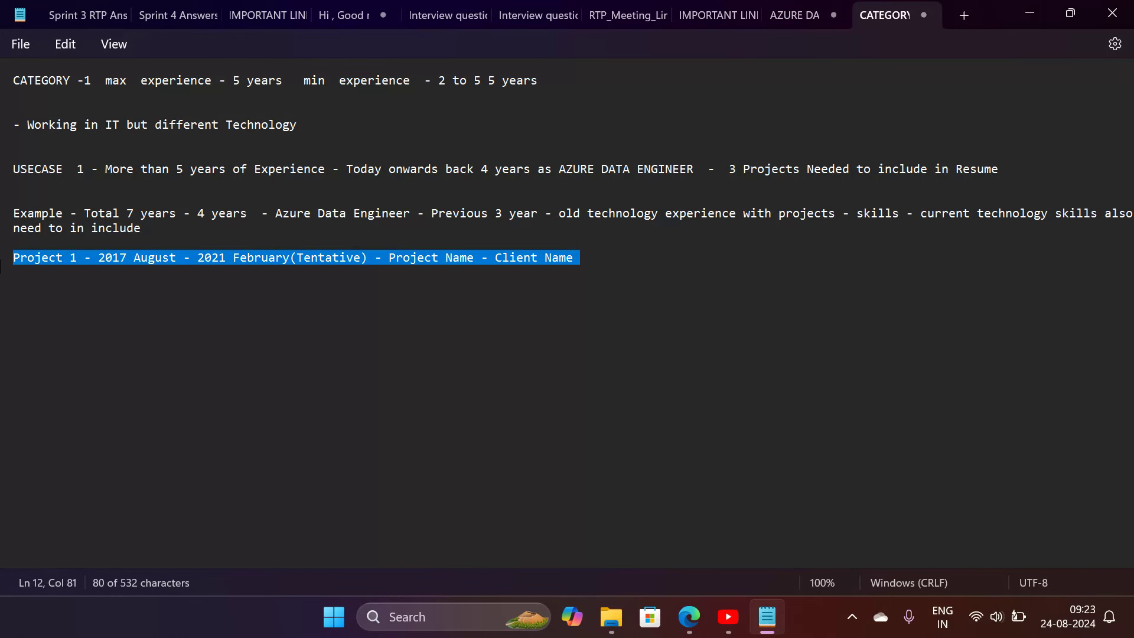
left_click(251, 293)
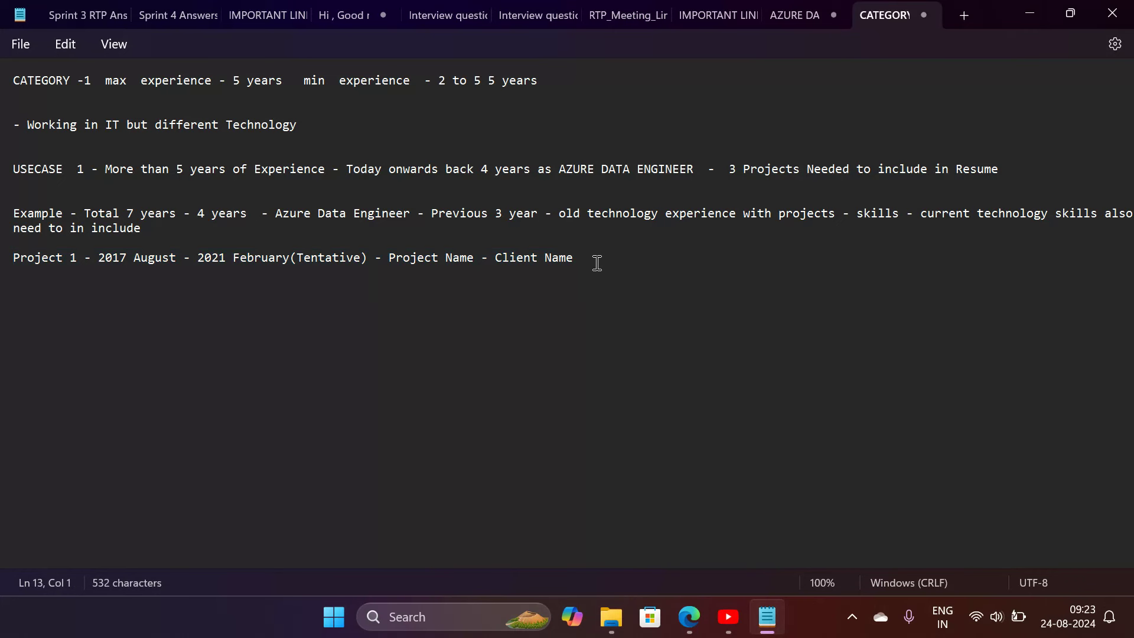
left_click(597, 262)
type("-")
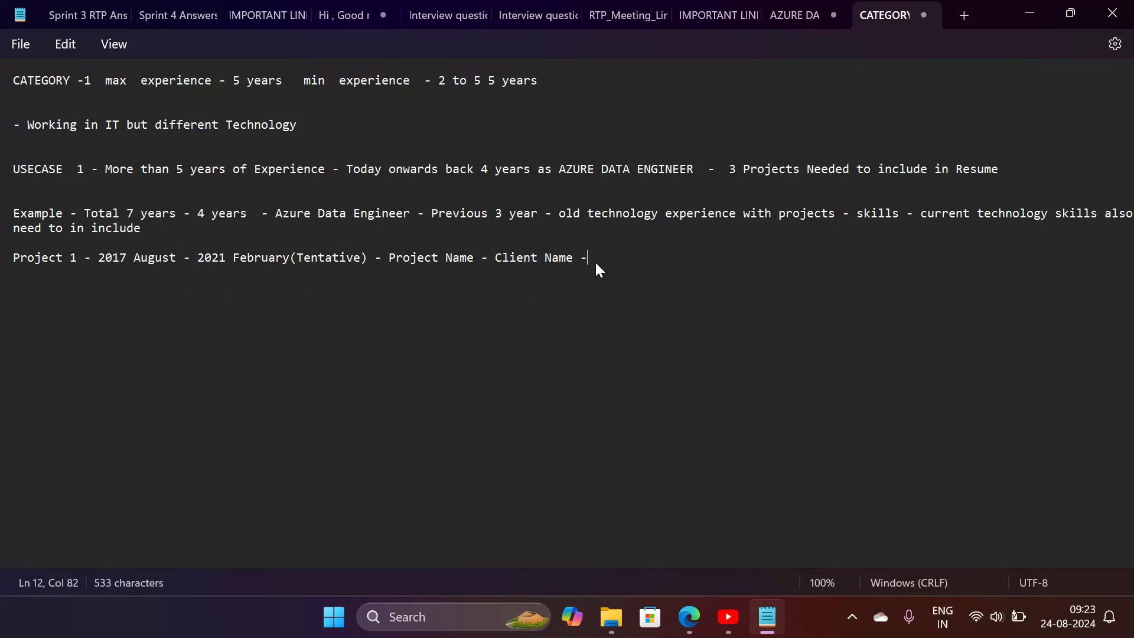
type(">")
key("ctrl+v")
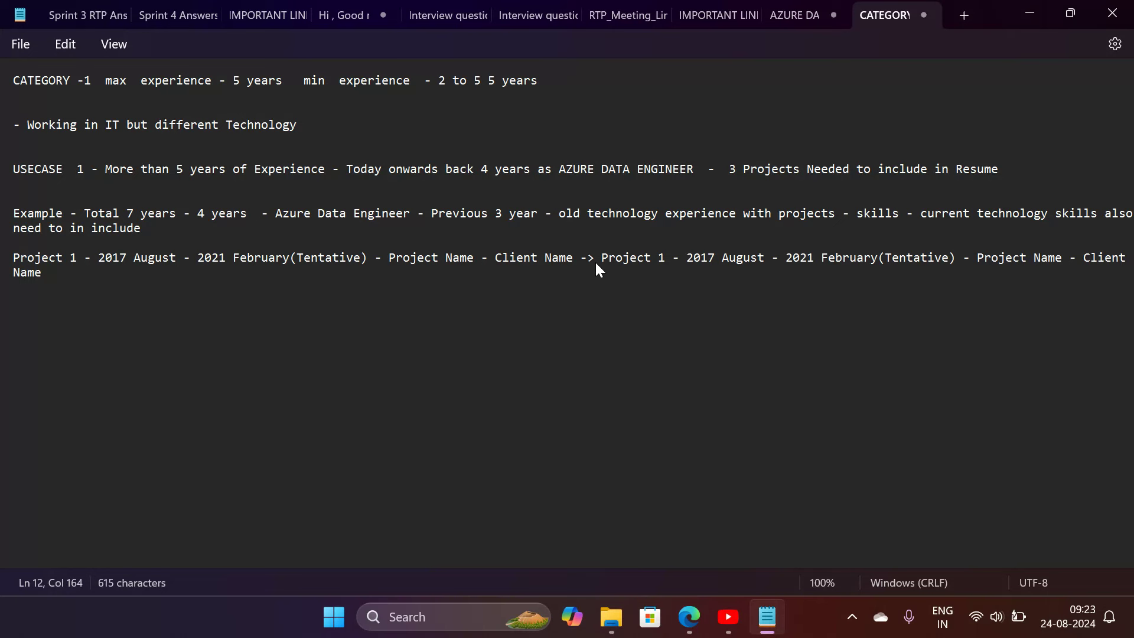
type("-")
key("BackSpace")
key("BackSpace")
key("Return")
key("ctrl+v")
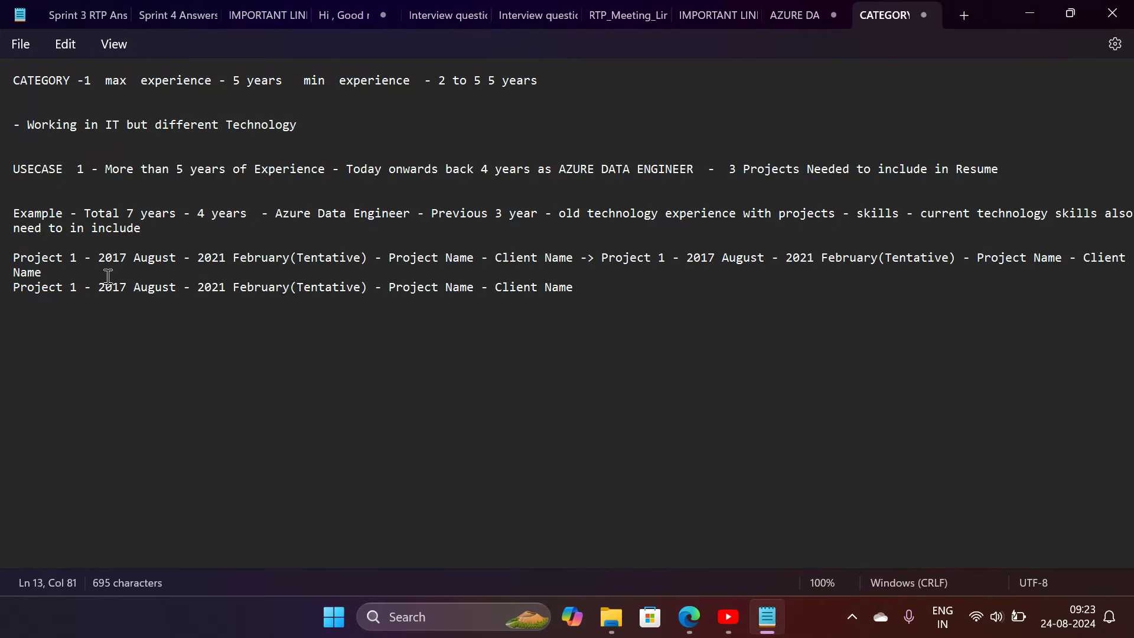
Put the copy after "->" on its own line, removing the arrow and the leading space
left_click(592, 262)
type(">")
left_click(600, 266)
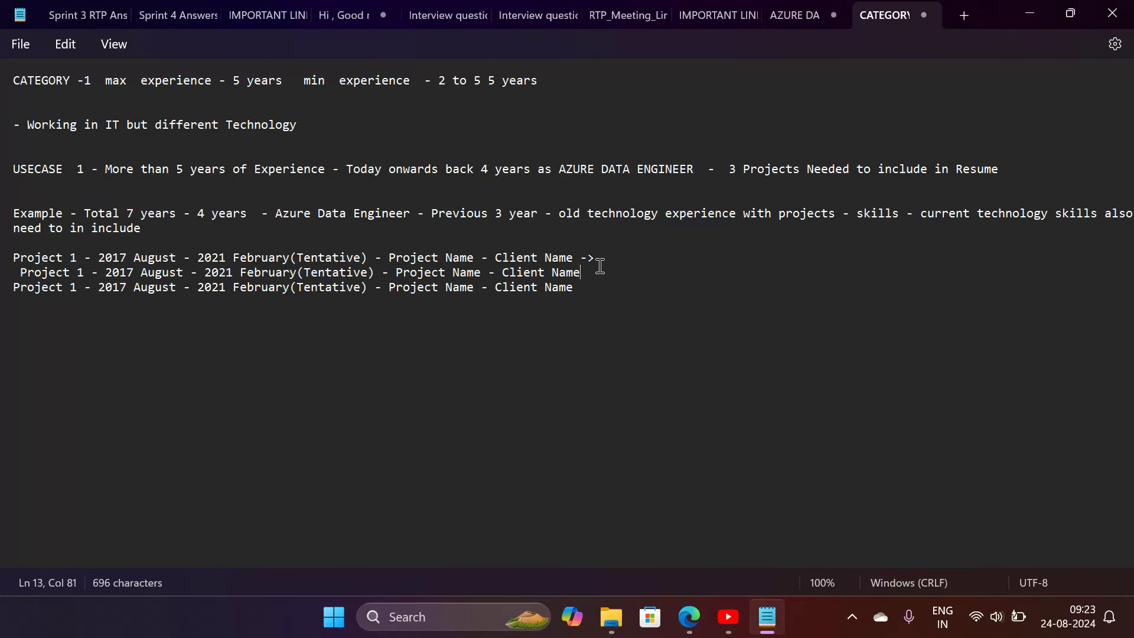
key("Right")
key("Delete")
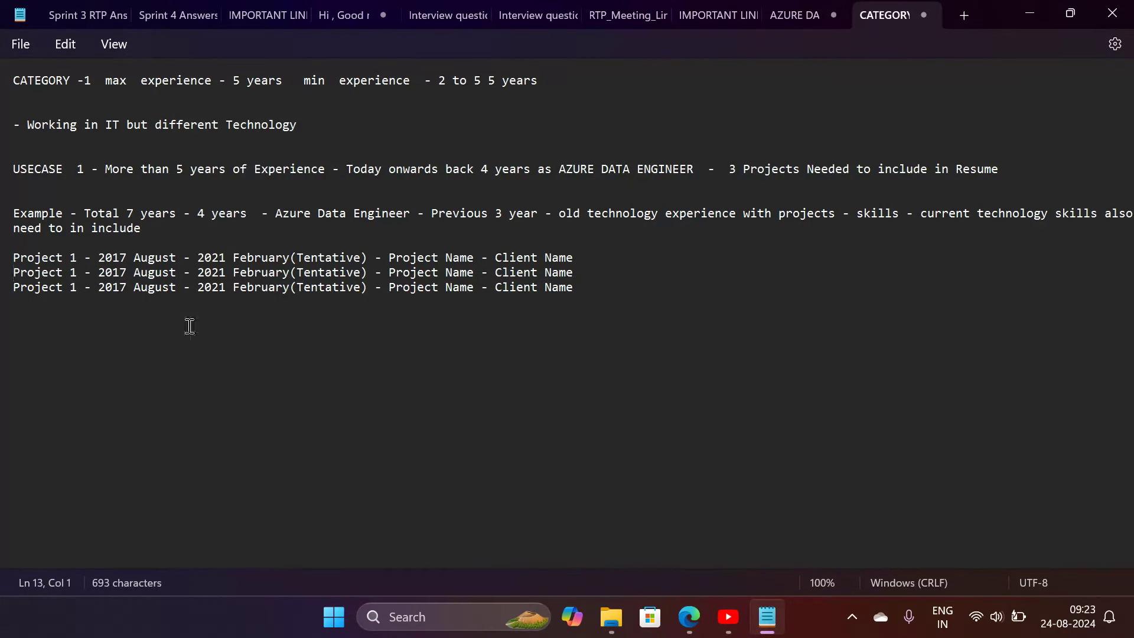
Set the second project line's period to 2021 August - 2022 February
left_click(127, 275)
key("BackSpace")
key("BackSpace")
type("21")
left_click(230, 271)
key("BackSpace")
type("2")
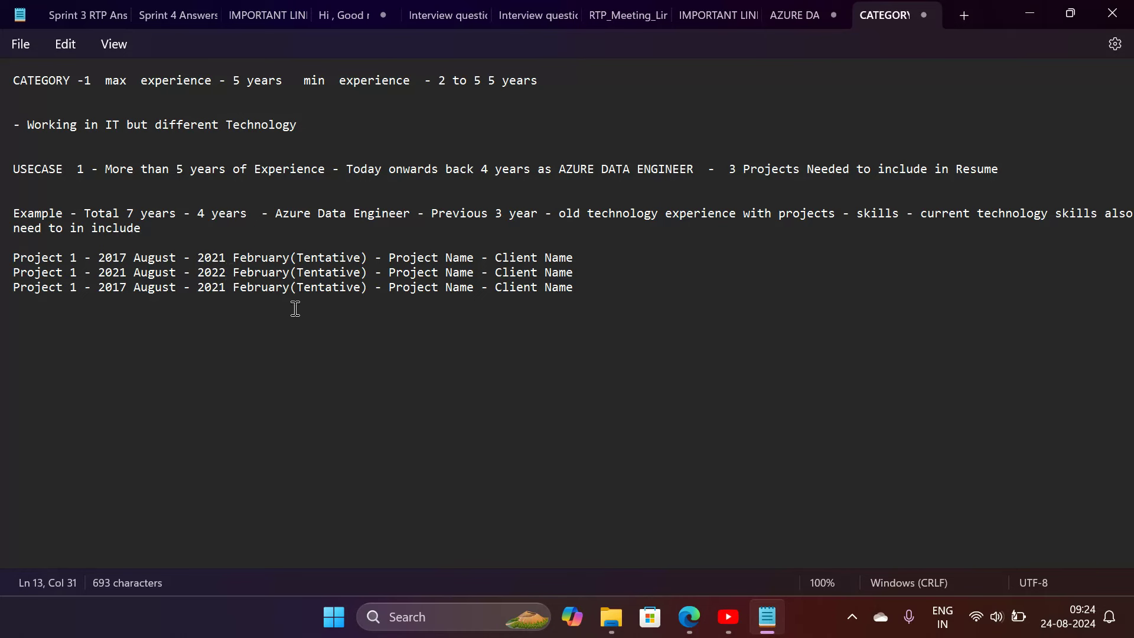
Paste a fourth copy of the project line below the third one
left_click(586, 287)
key("Return")
key("ctrl+v")
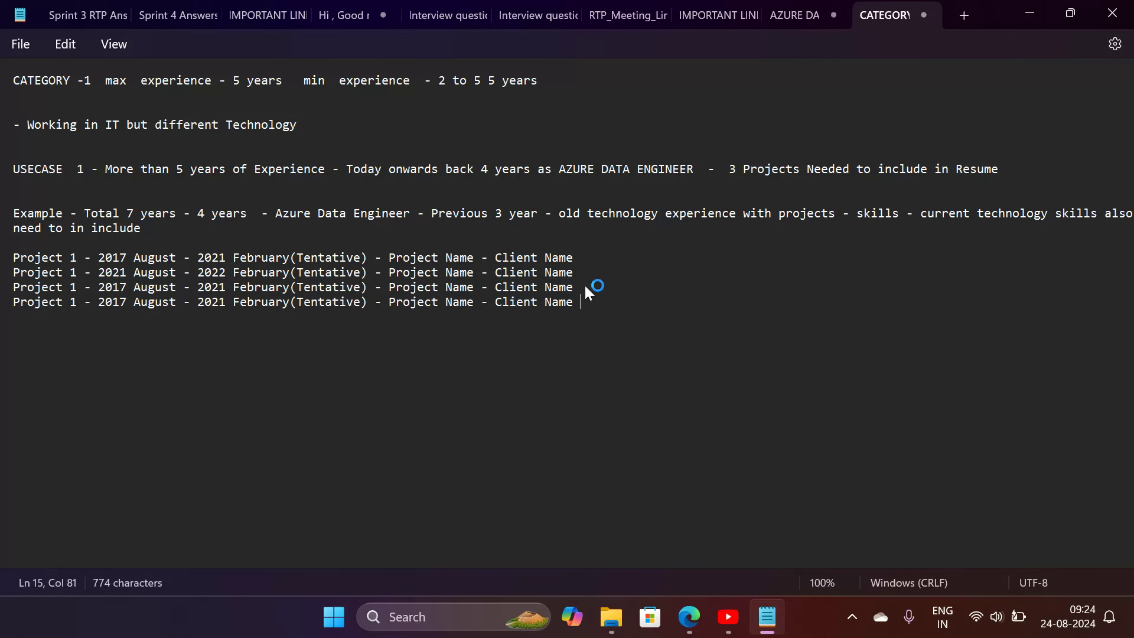
Number the second project line 2 and the third project line 3
left_click(78, 275)
key("BackSpace")
type("2")
left_click(78, 289)
key("BackSpace")
type("3")
Number the last project line 1 and the project line above it 2
left_click(77, 301)
key("BackSpace")
type("1")
key("Up")
key("BackSpace")
type("22")
key("Up")
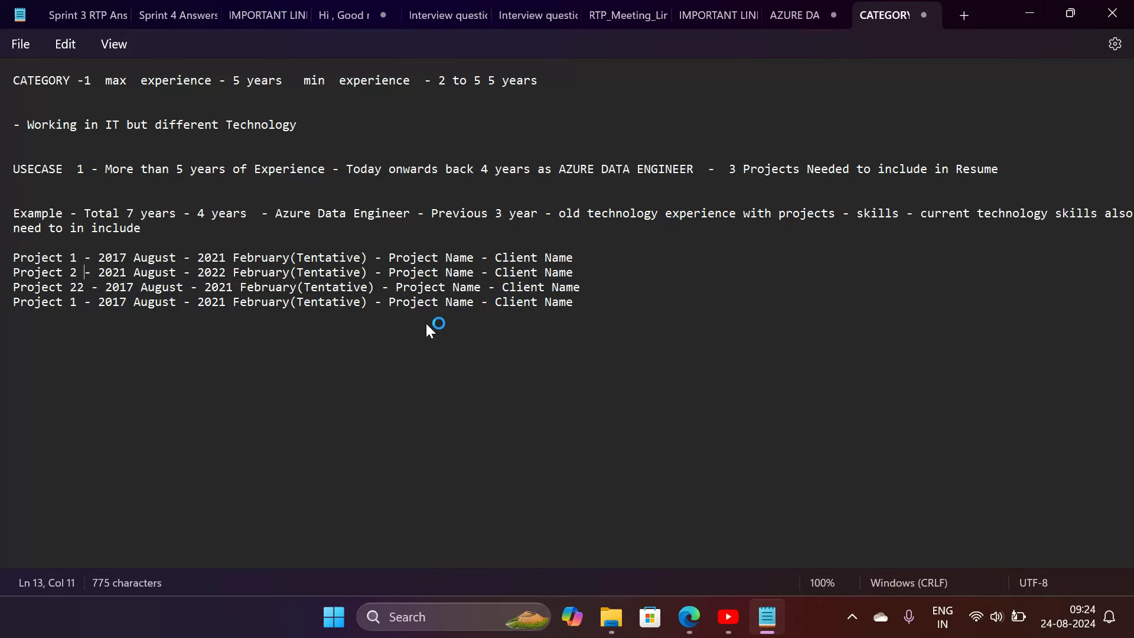
key("Up")
key("Up")
key("Up")
key("Up")
left_click(88, 288)
key("BackSpace")
Renumber the second project line as 3 and the first project line as 4
key("Up")
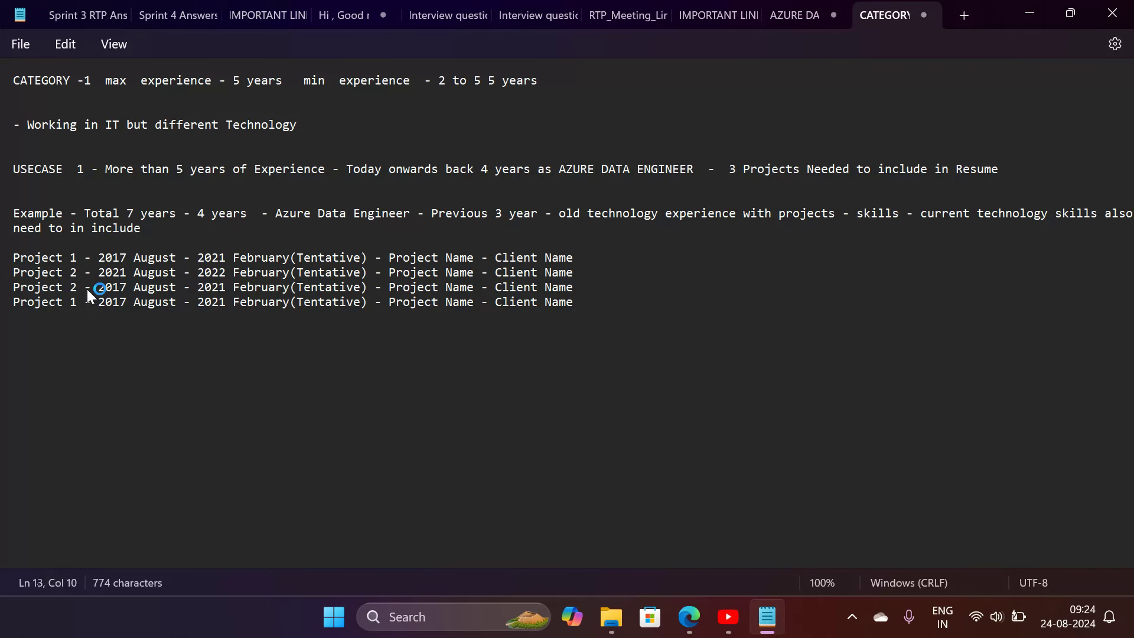
key("Right")
left_click(226, 302)
Add "(Current Project)" at the end of the Project 4 line
left_click(586, 254)
type("(")
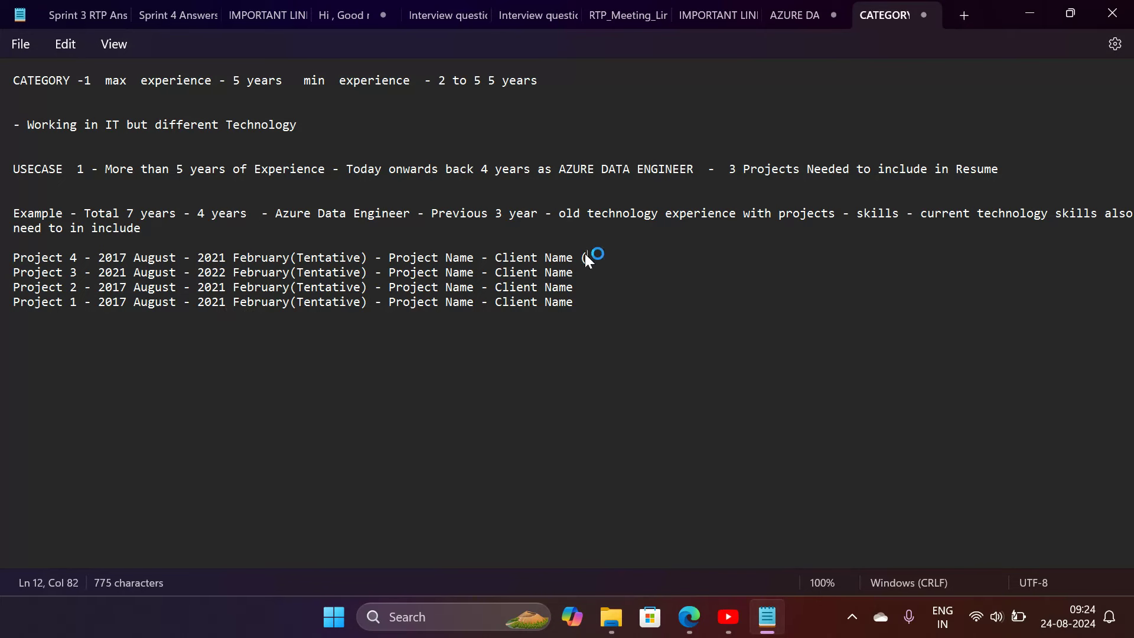
type("in")
type("rren")
type("t  ")
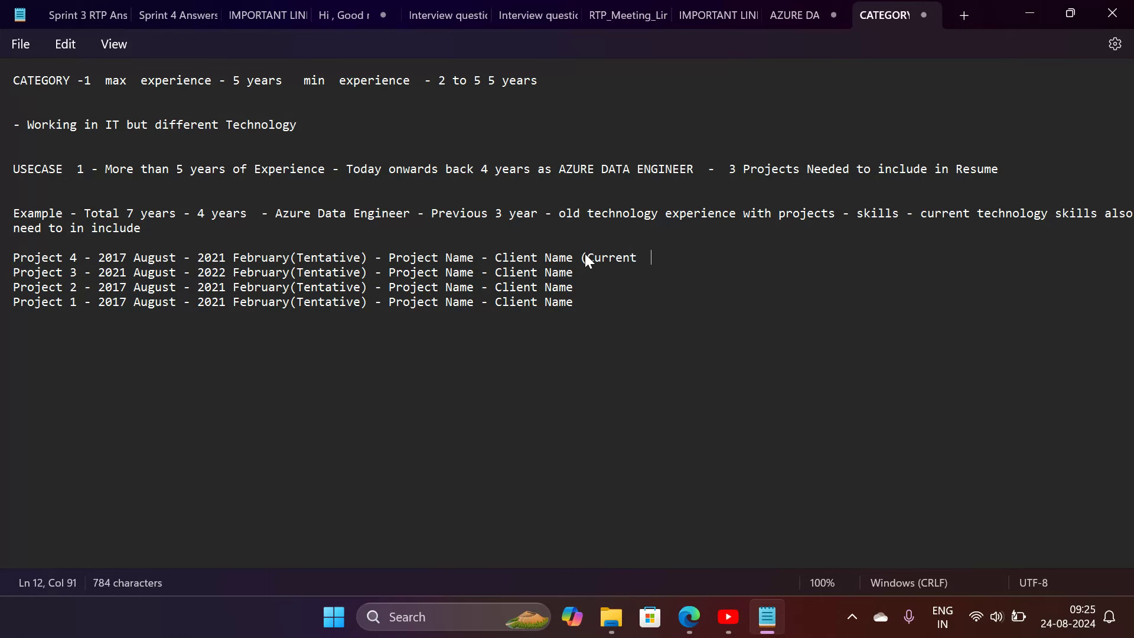
type("Projec")
type("t)")
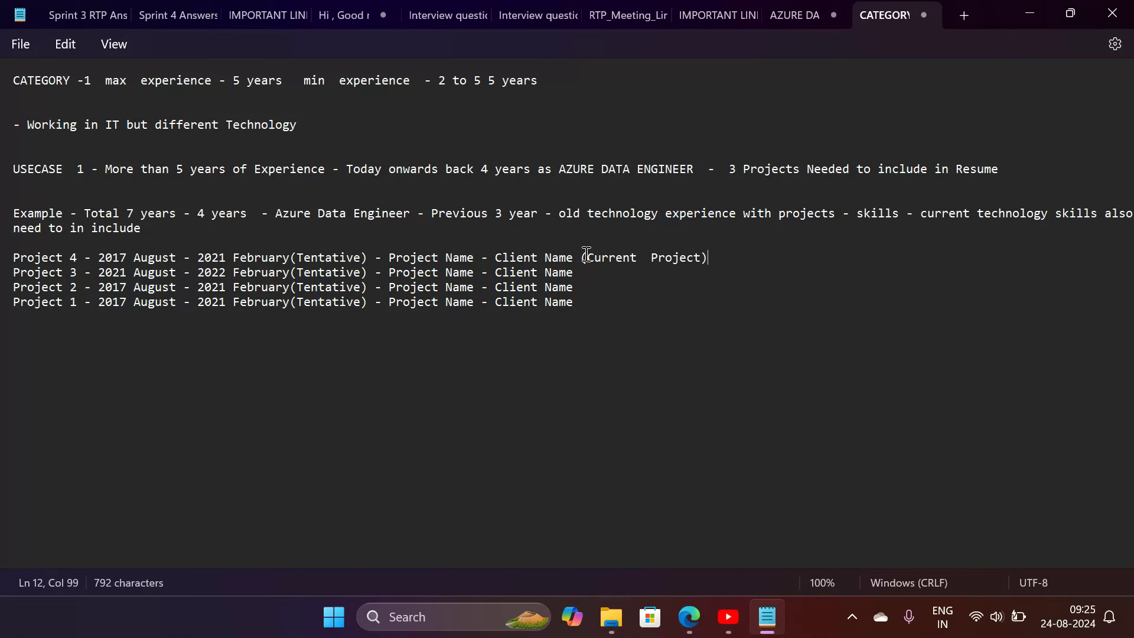
Set the end year of Project 1 to 2019
left_click(229, 305)
key("BackSpace")
key("BackSpace")
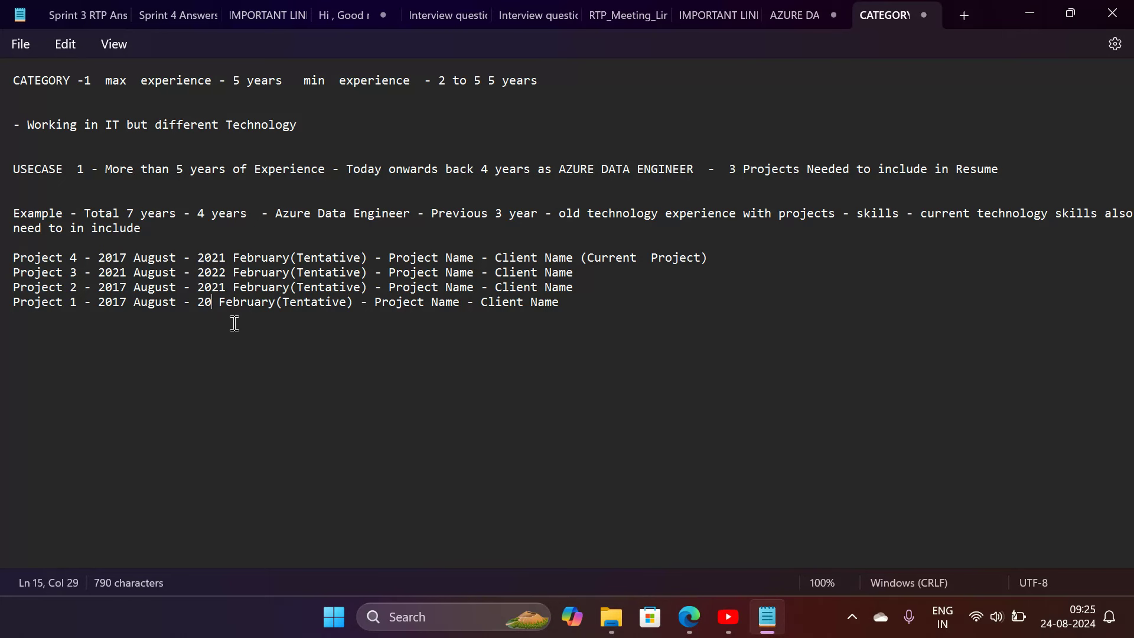
type("18")
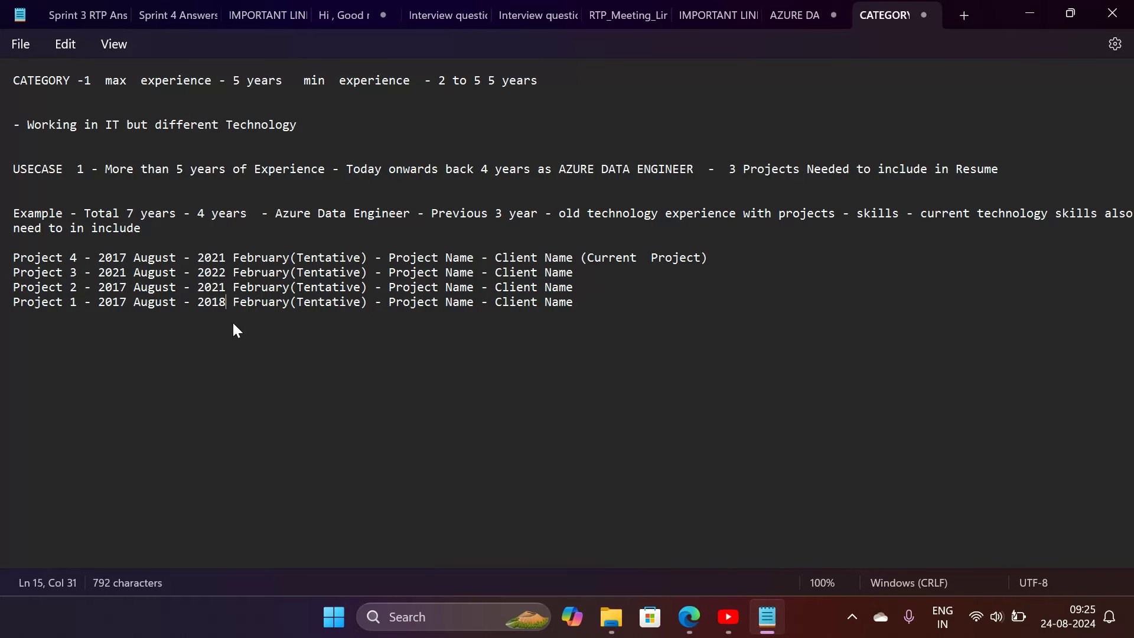
key("BackSpace")
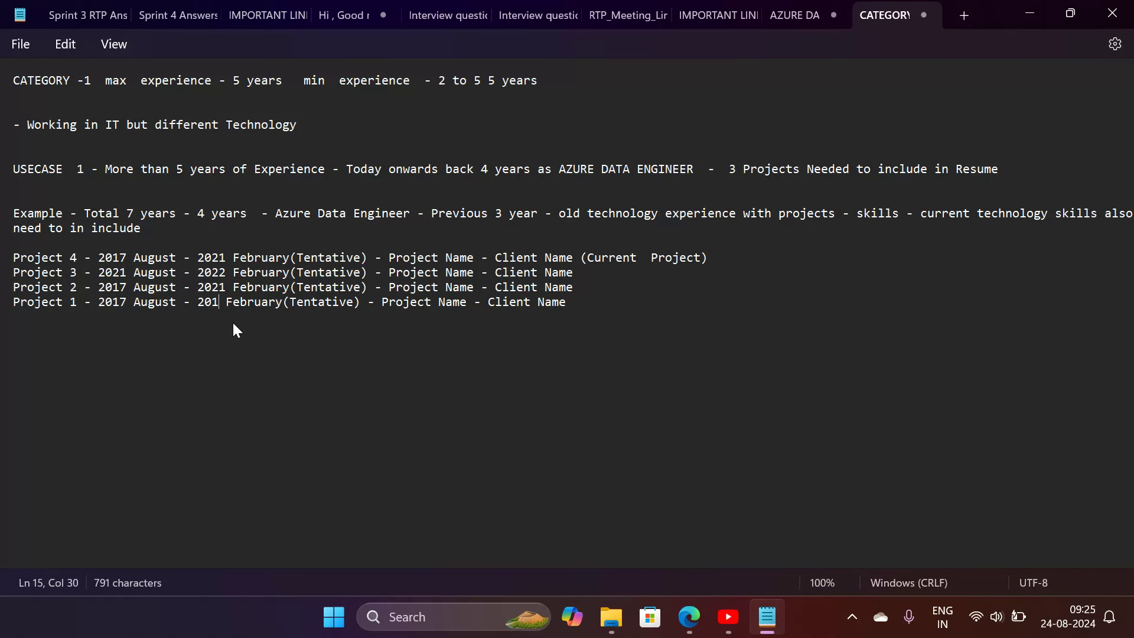
type("9")
Change the Project 2 period to run from 2019 August to 2020 February
left_click(125, 293)
key("BackSpace")
type("9")
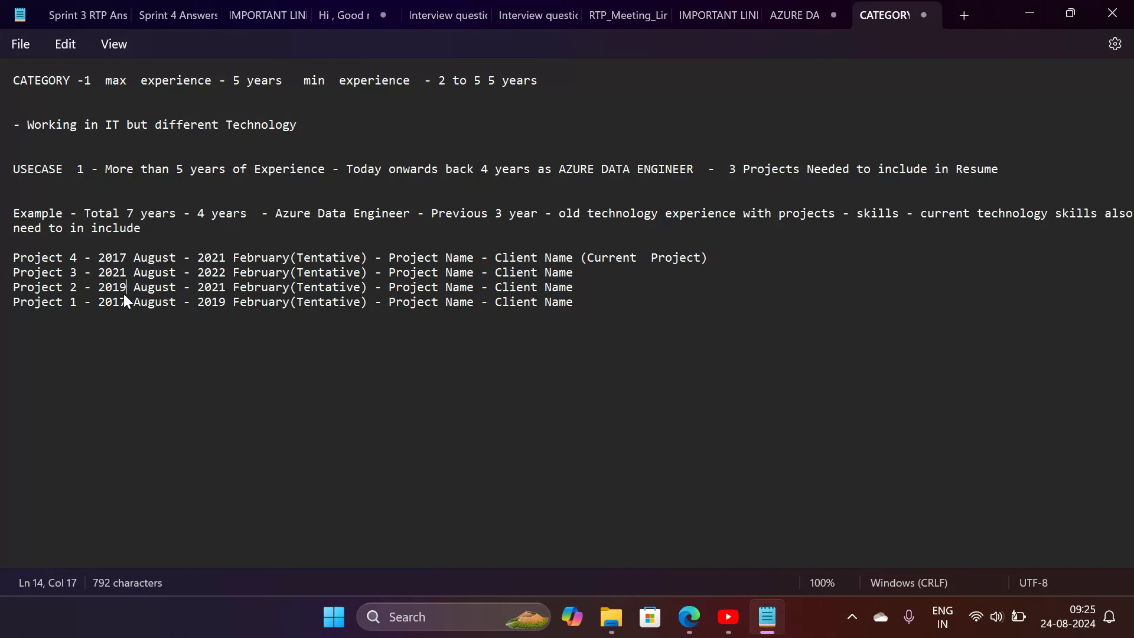
left_click(229, 298)
left_click(229, 286)
key("BackSpace")
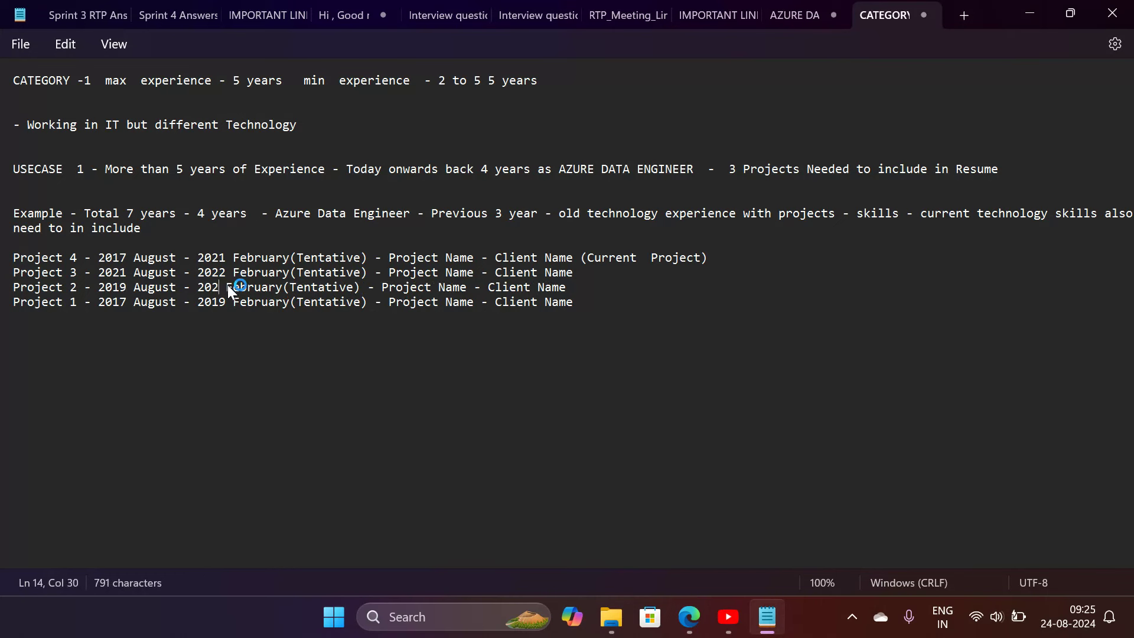
type("0")
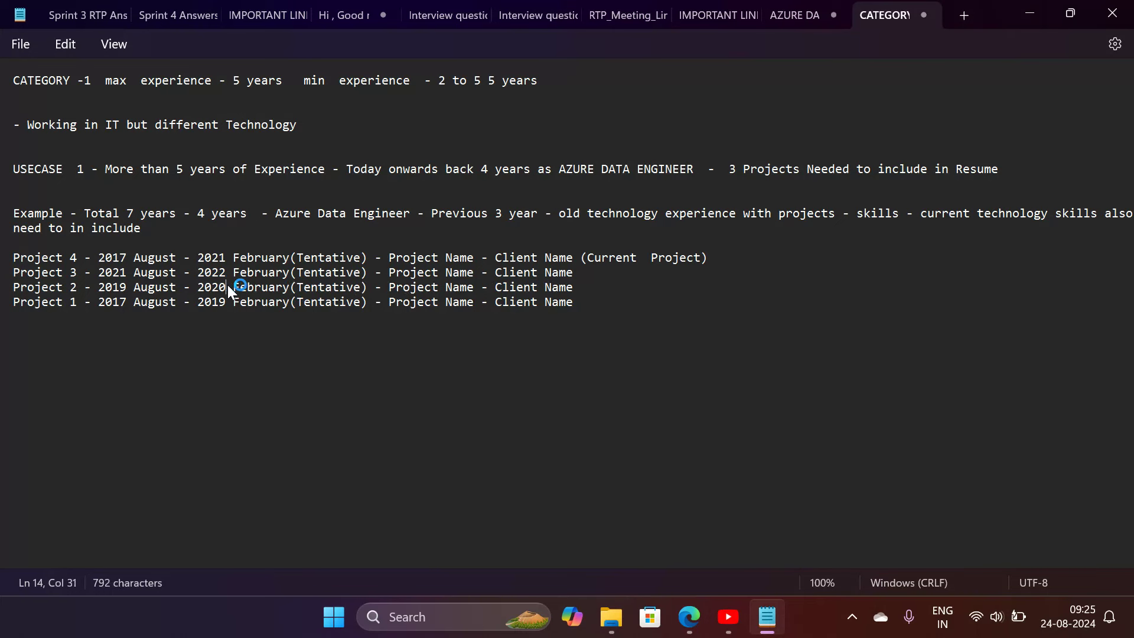
Change the Project 3 period to run from 2020 August to 2021 February
left_click(129, 272)
key("BackSpace")
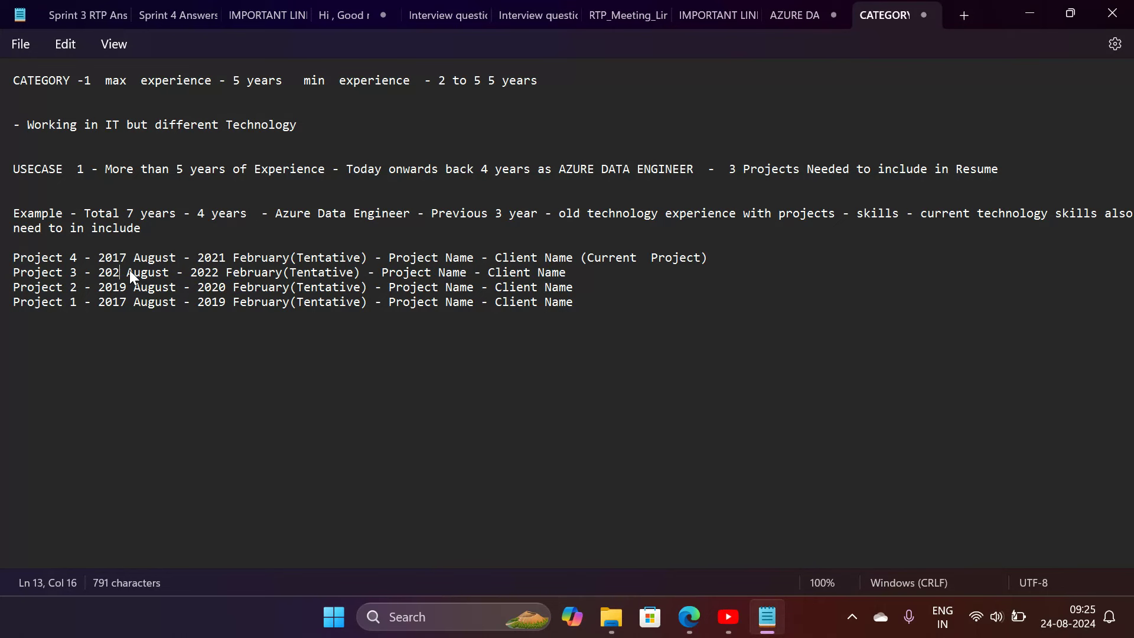
type("0")
left_click(225, 274)
key("BackSpace")
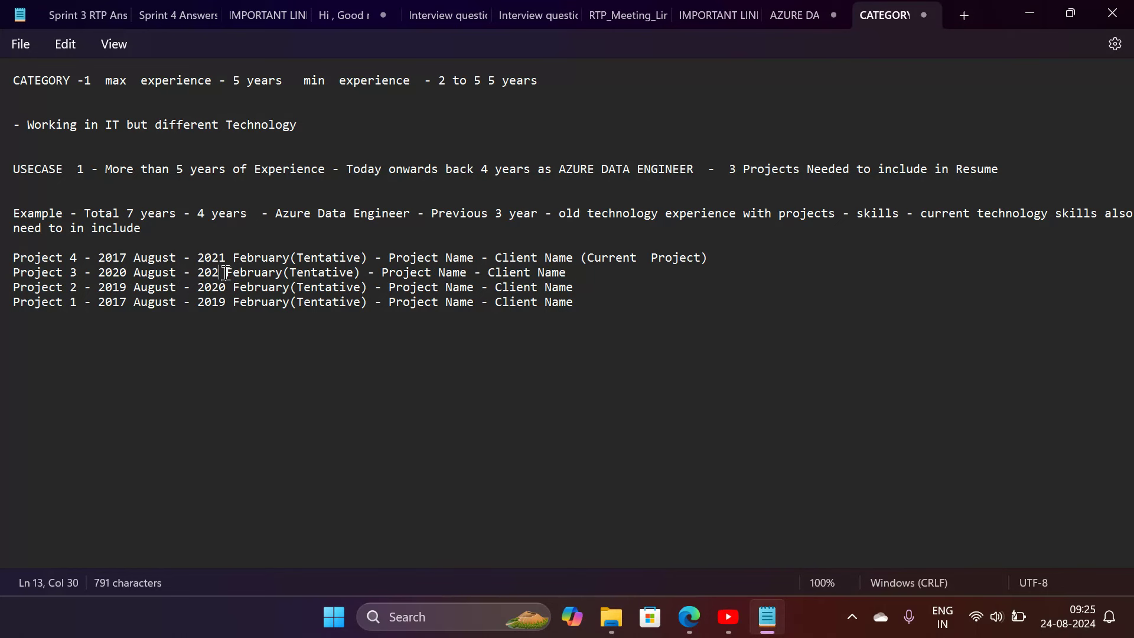
type("1")
Set the start year of Project 4 to 2021
left_click(126, 263)
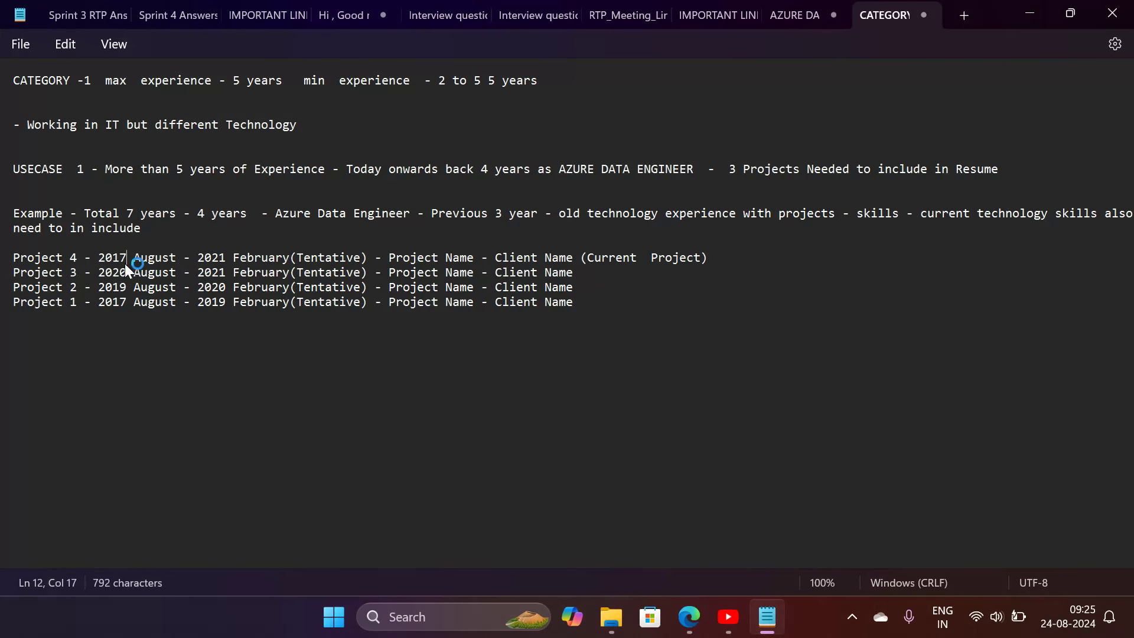
key("BackSpace")
key("BackSpace")
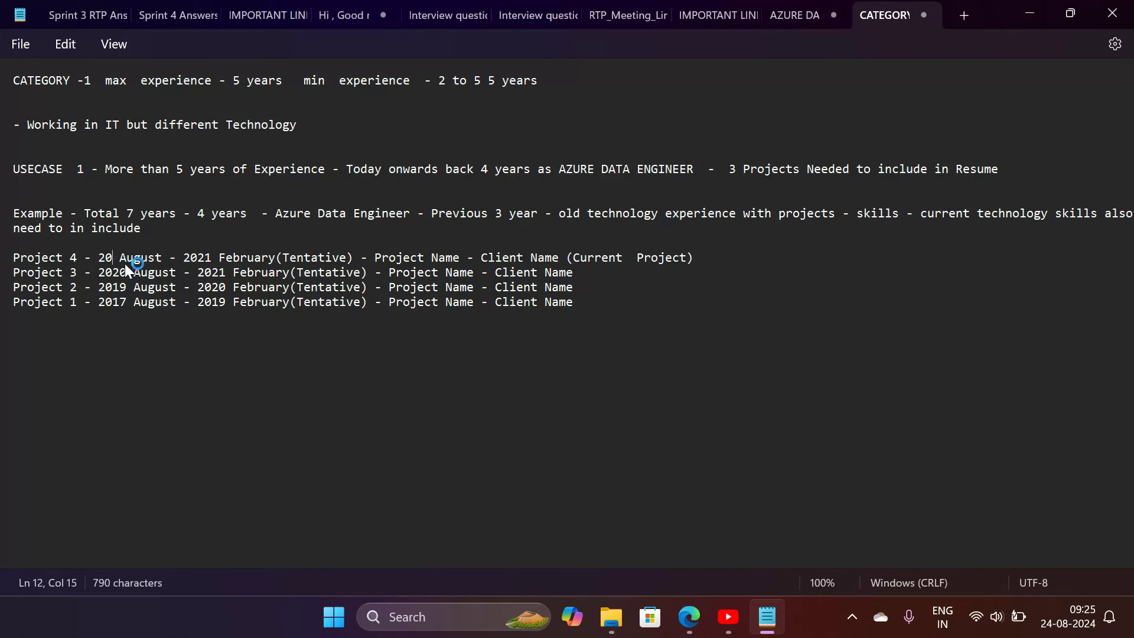
type("21")
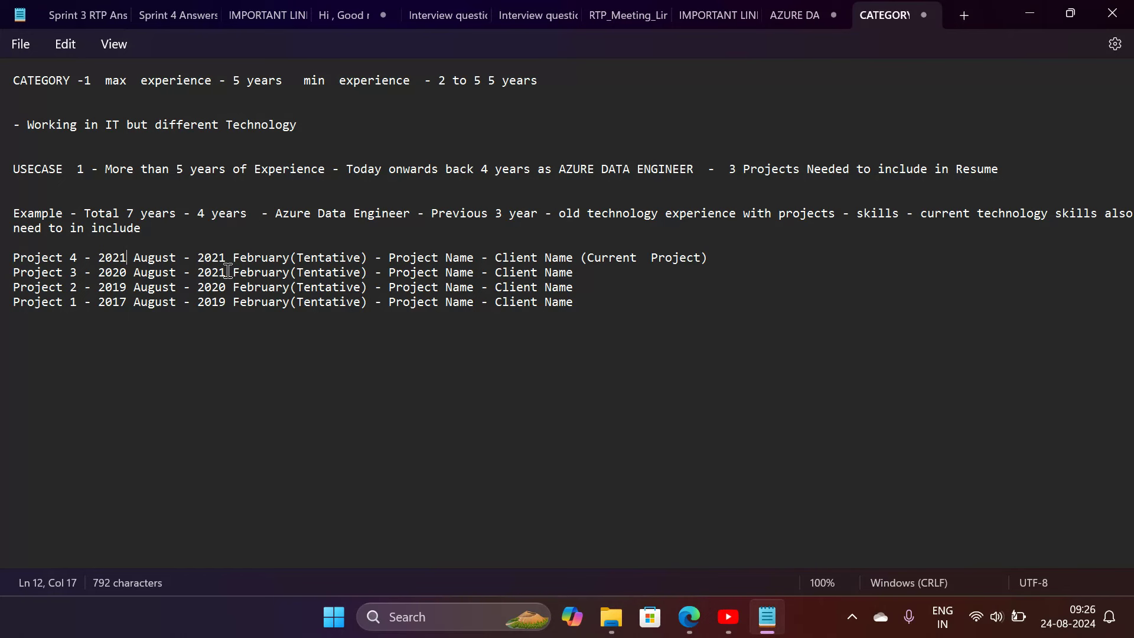
Replace the end date of Project 4, including its Tentative remark, with "Till Date"
left_click(321, 448)
left_click(364, 258)
key("Delete")
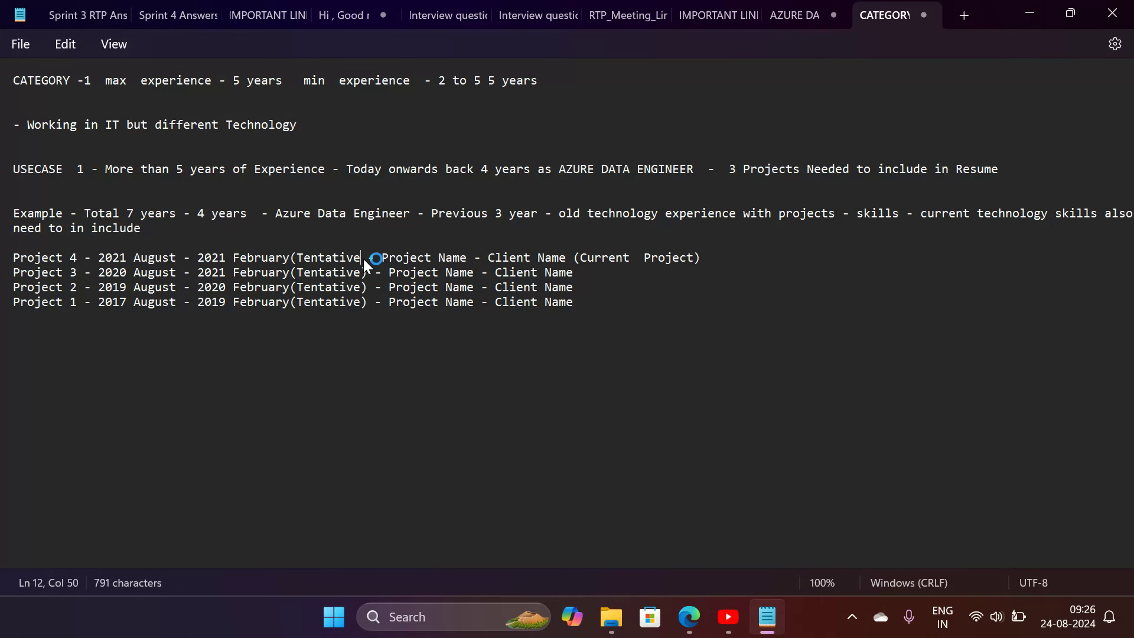
key("BackSpace")
key("BackSpace")
key("BackSpace")
key("BackSpace")
key("BackSpace")
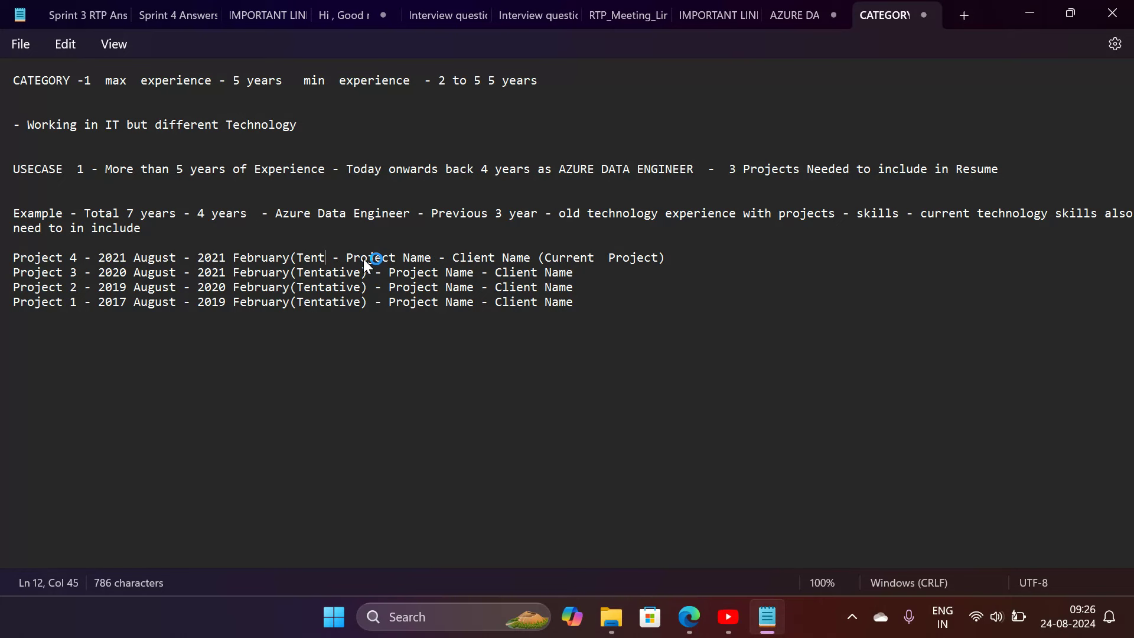
key("BackSpace")
key("BackSpace")
key("BackSpace")
key("BackSpace")
key("BackSpace")
key("BackSpace")
key("BackSpace")
key("BackSpace")
key("BackSpace")
key("BackSpace")
key("BackSpace")
key("BackSpace")
key("BackSpace")
key("BackSpace")
key("BackSpace")
key("BackSpace")
key("BackSpace")
key("BackSpace")
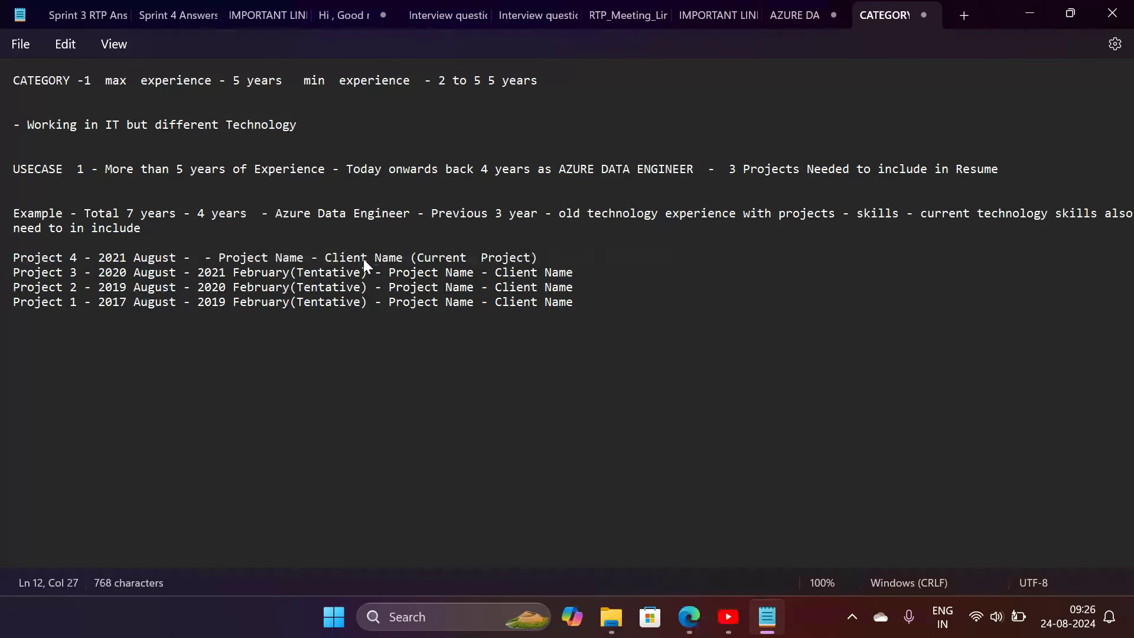
type("Ti")
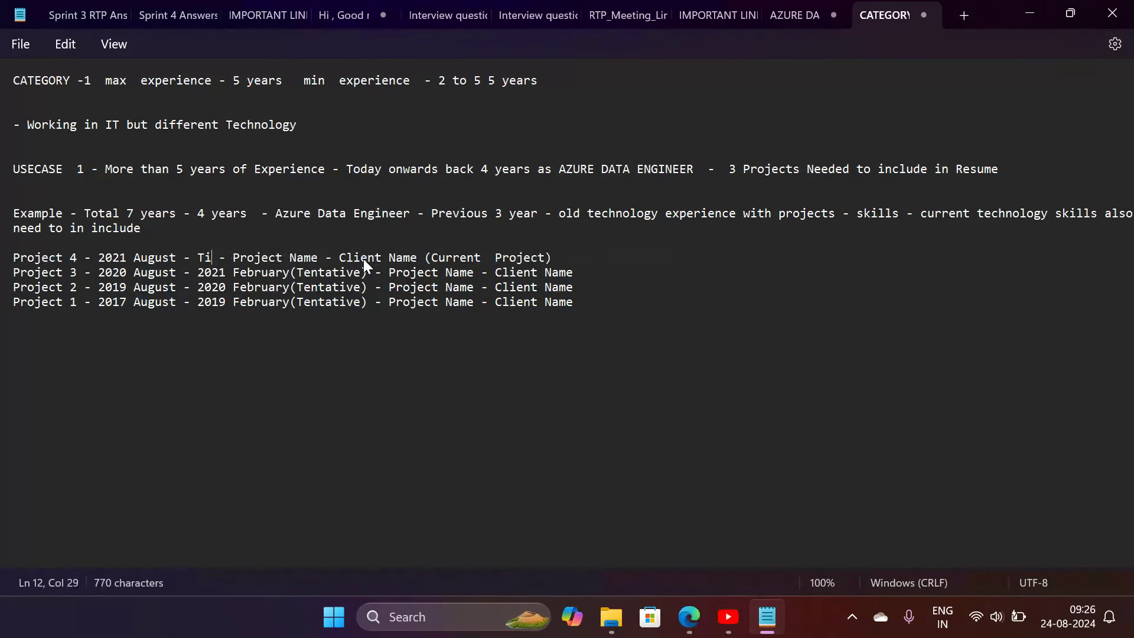
type("ll D")
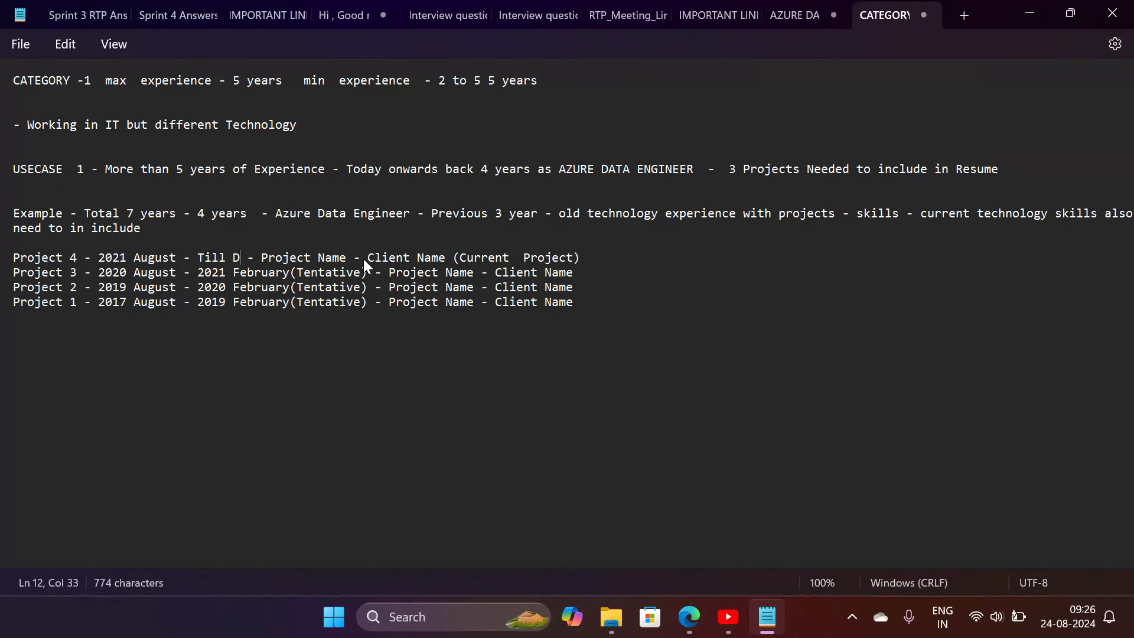
type("ate")
Change the start month of Project 2 to February
left_click(175, 289)
key("BackSpace")
key("BackSpace")
key("BackSpace")
key("BackSpace")
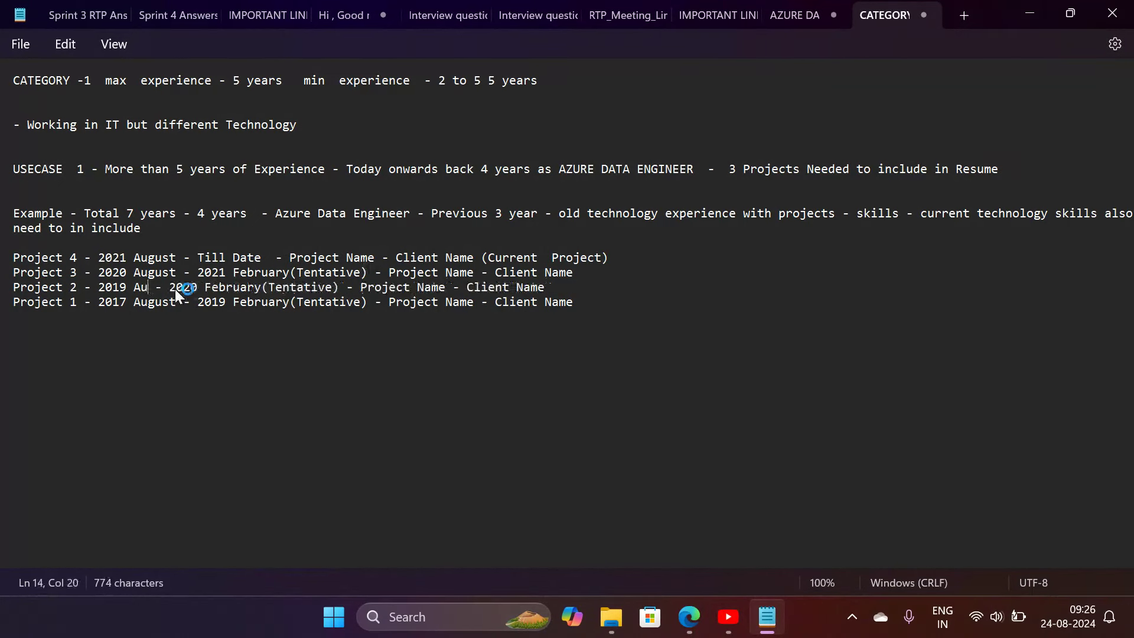
key("BackSpace")
key("BackSpace")
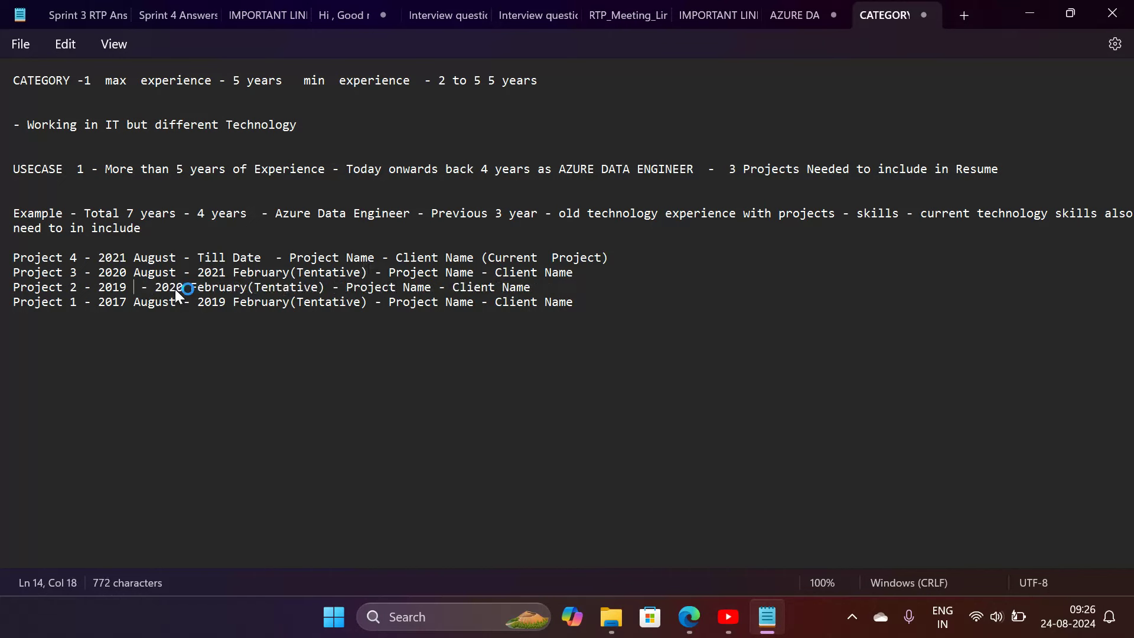
type("Febru")
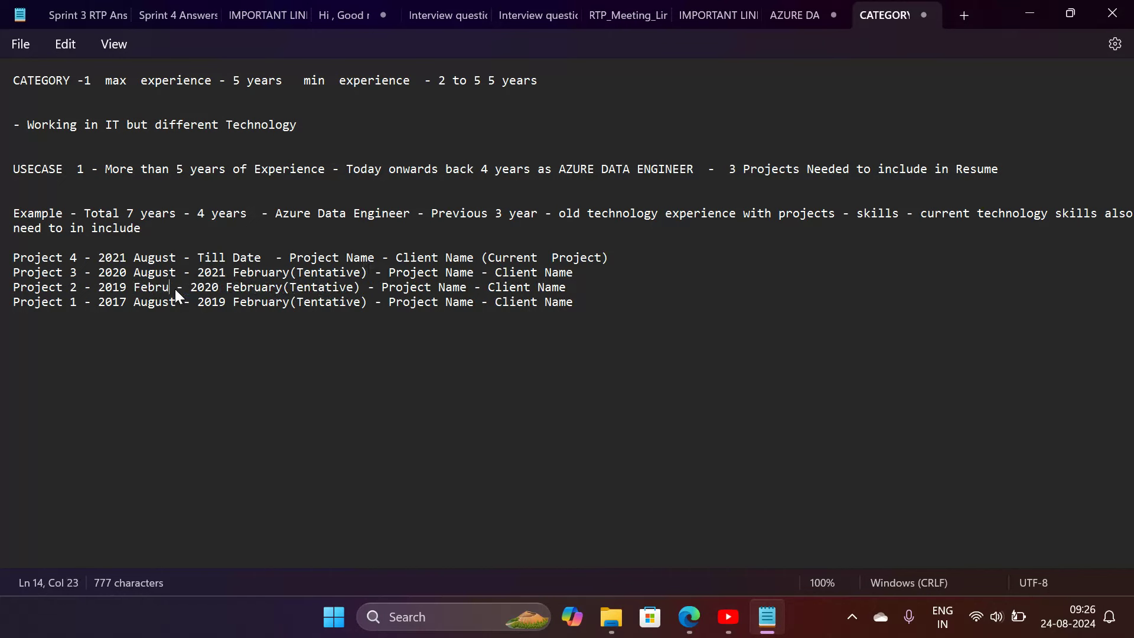
type("ary")
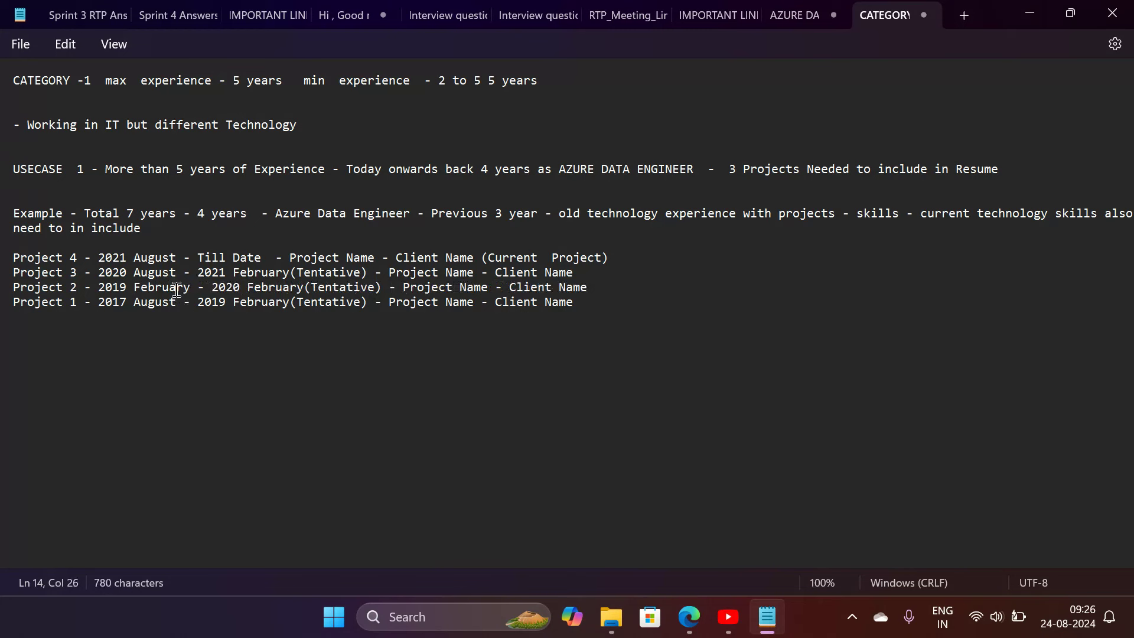
Change the end date of Project 2 to 2020 April, keeping its start at 2019 February
left_click(305, 286)
key("BackSpace")
key("BackSpace")
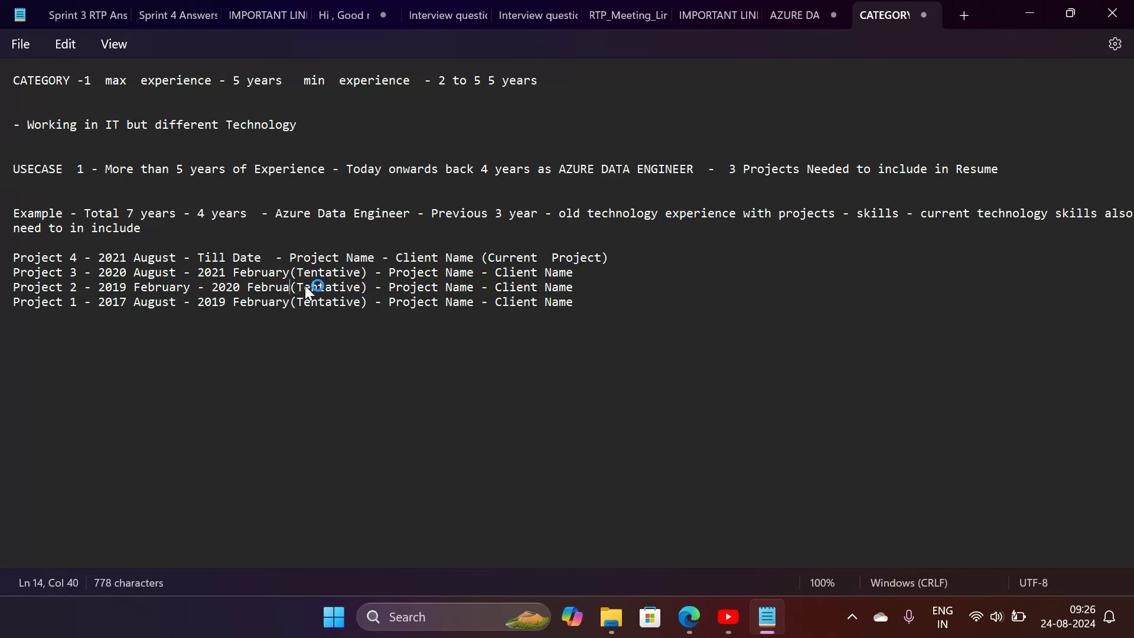
key("BackSpace")
key("BackSpace")
key("BackSpace")
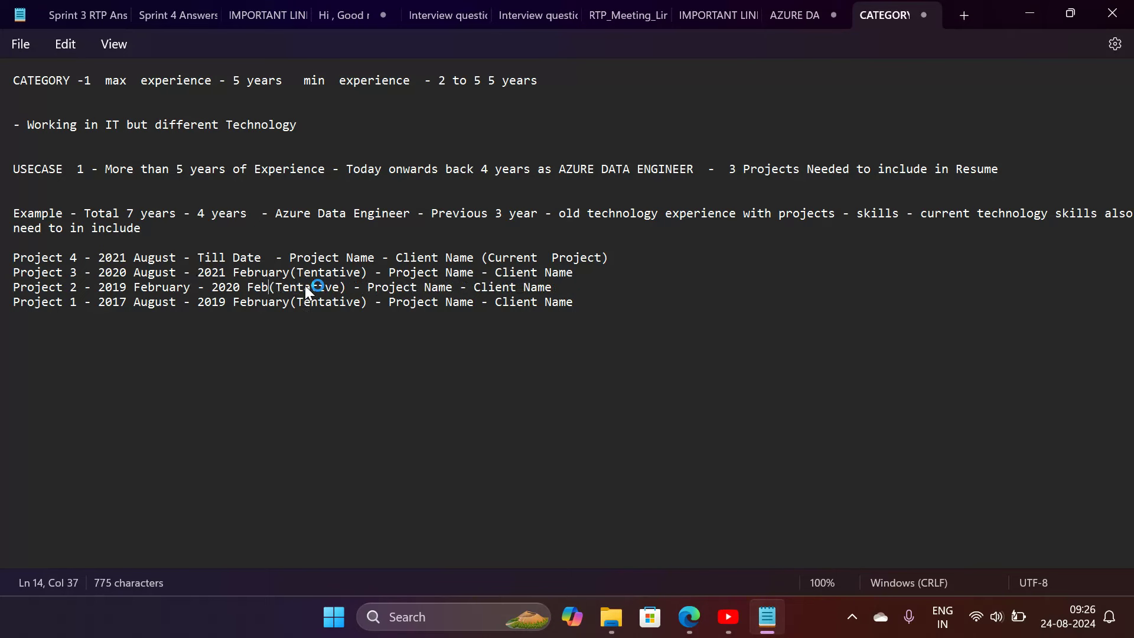
key("BackSpace")
key("BackSpace")
key("BackSpace")
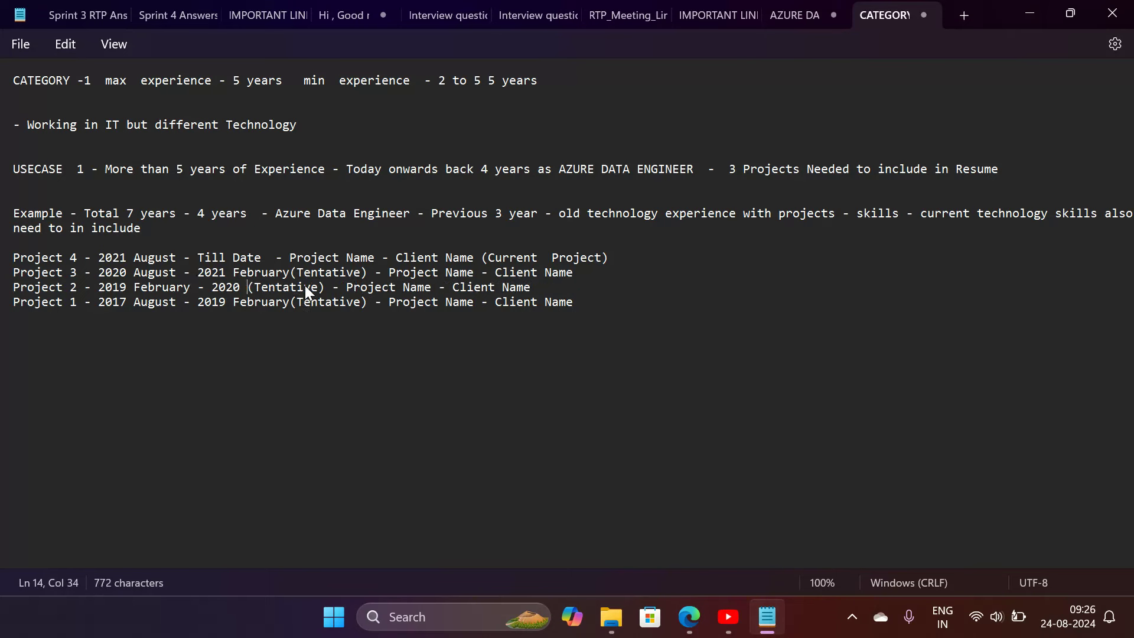
key("BackSpace")
key("BackSpace")
key("BackSpace")
key("BackSpace")
key("BackSpace")
key("BackSpace")
key("BackSpace")
key("BackSpace")
key("BackSpace")
type("Apr")
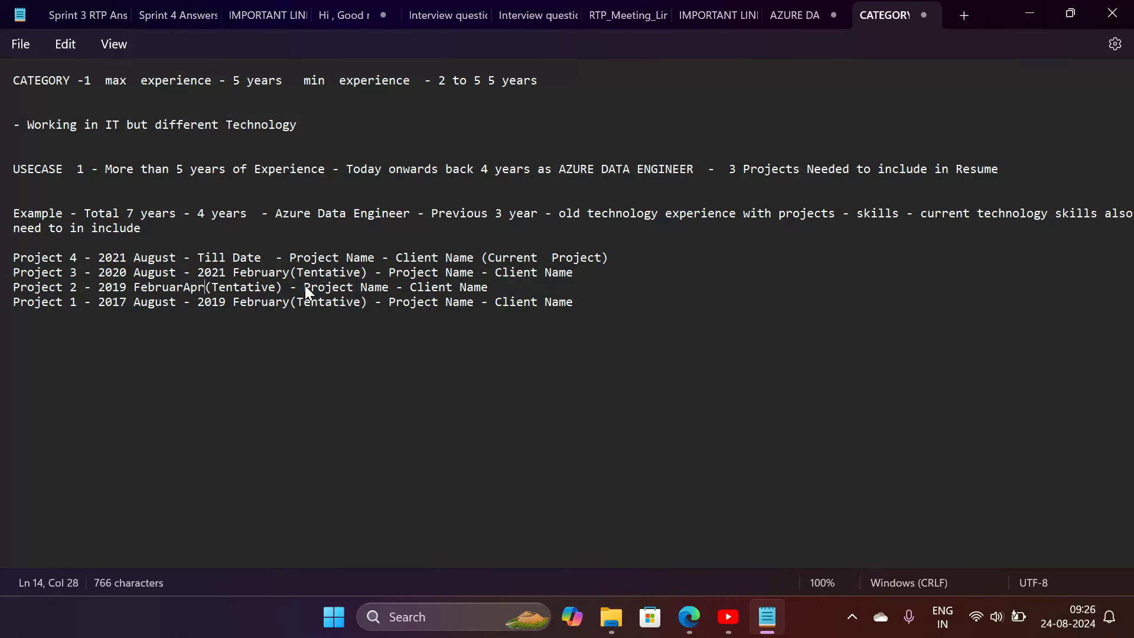
type("il")
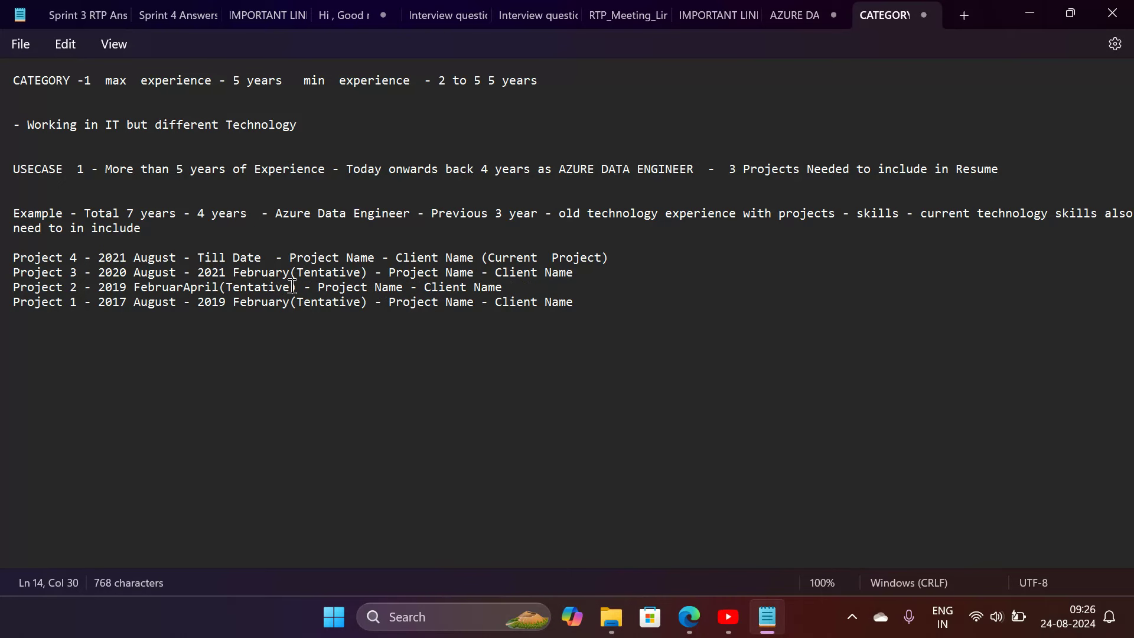
left_click(180, 289)
key("Right")
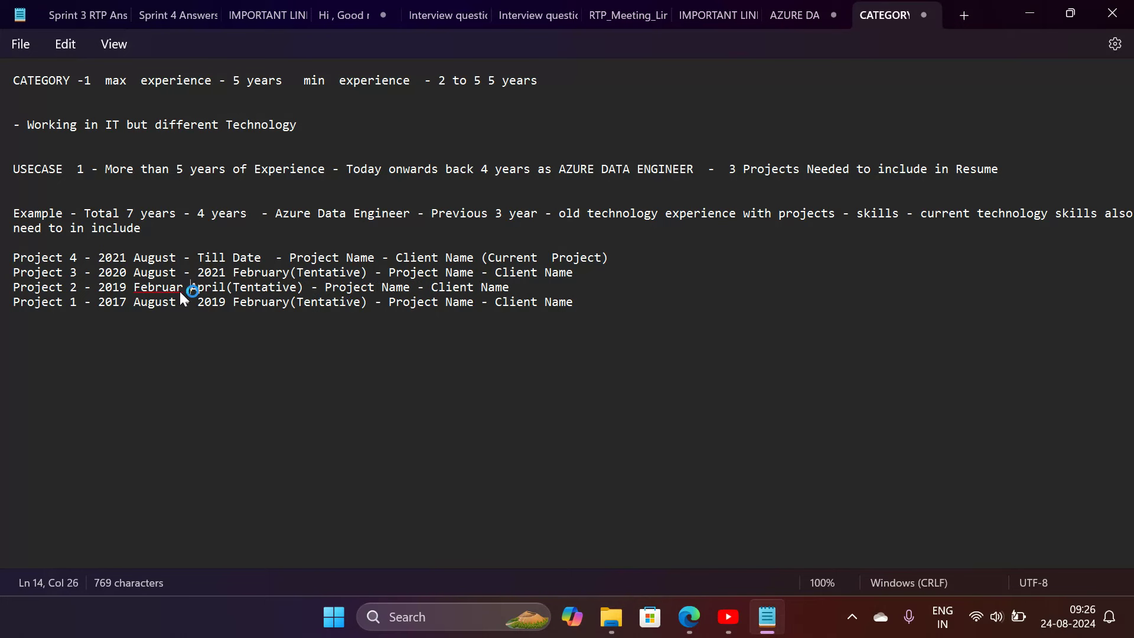
type("-")
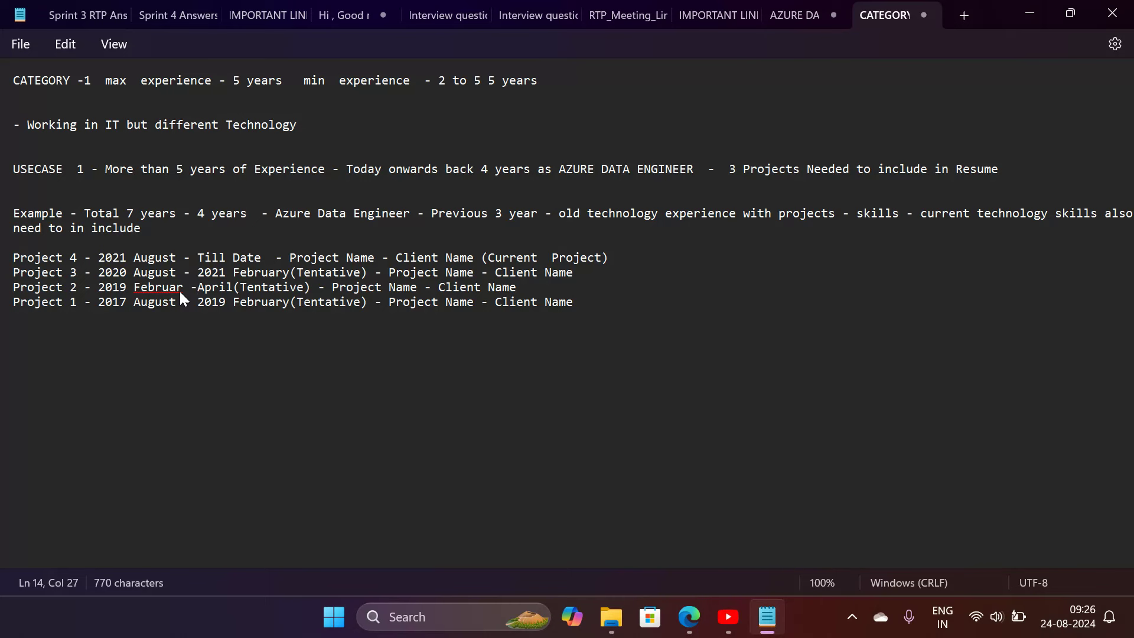
type("2020")
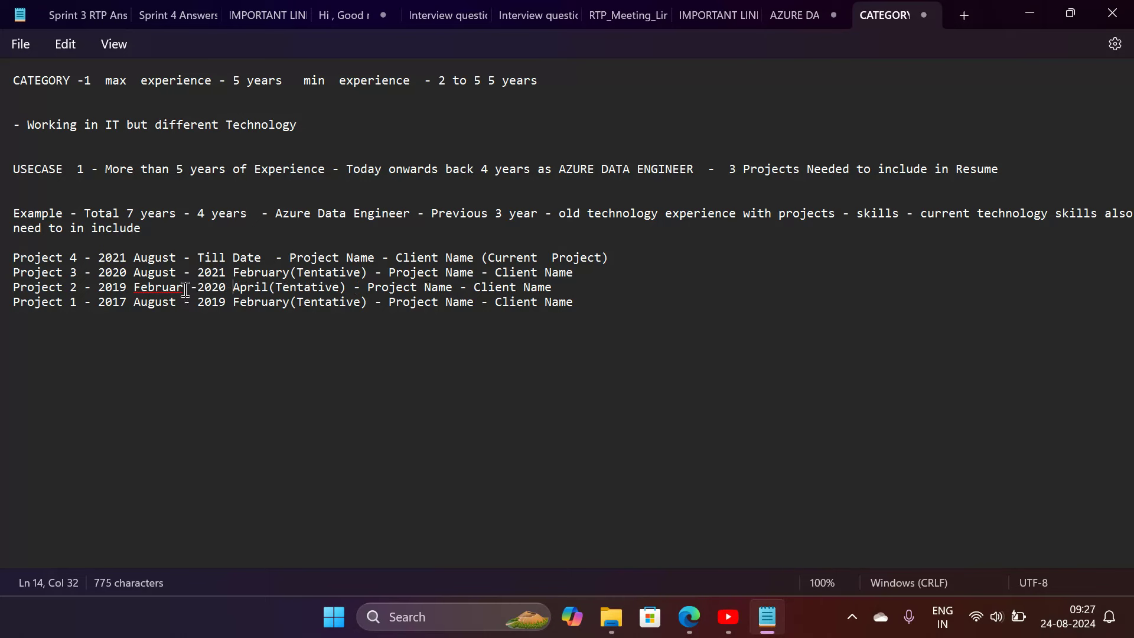
left_click(185, 289)
type("y")
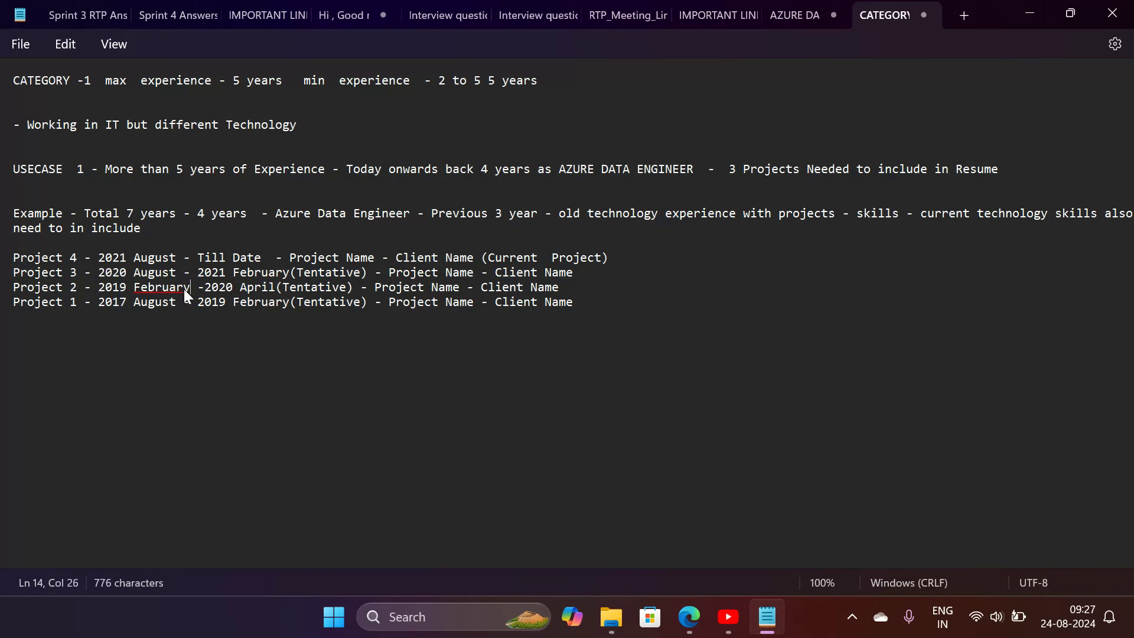
Change the start date of Project 3 to 2020 May
left_click(175, 273)
key("BackSpace")
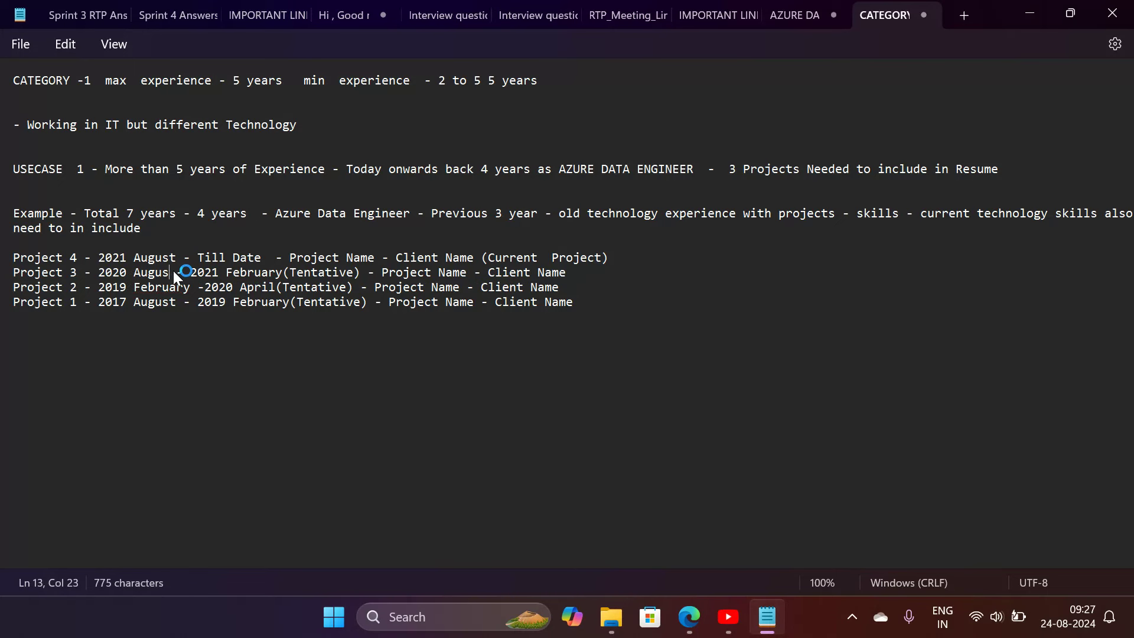
key("BackSpace")
key("BackSpace")
key("BackSpace")
key("BackSpace")
key("BackSpace")
key("BackSpace")
key("BackSpace")
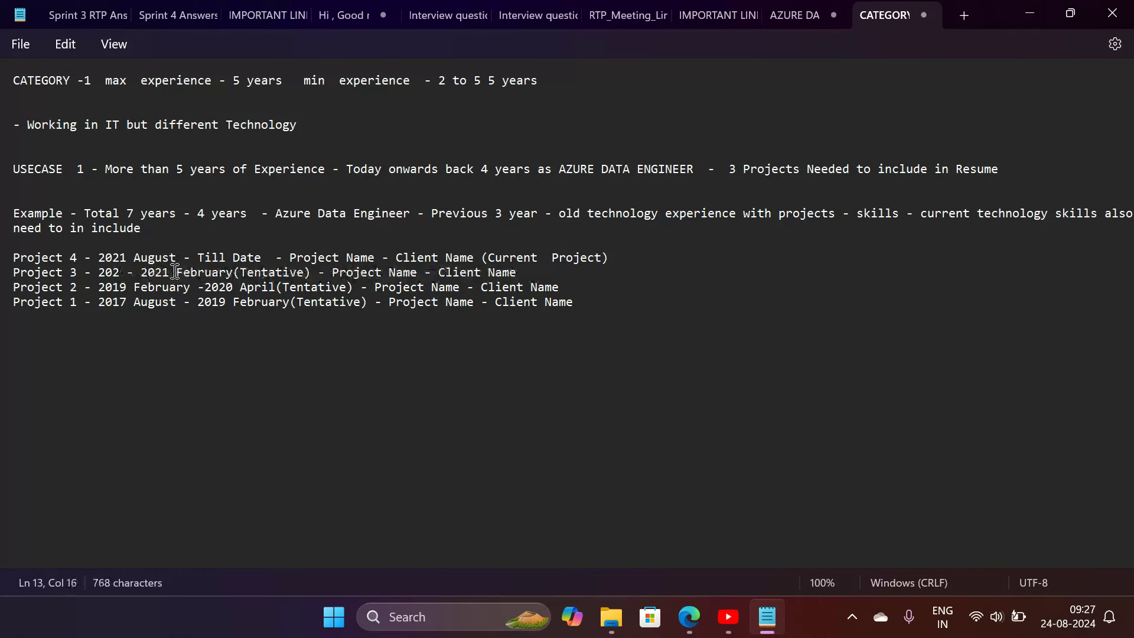
type("0")
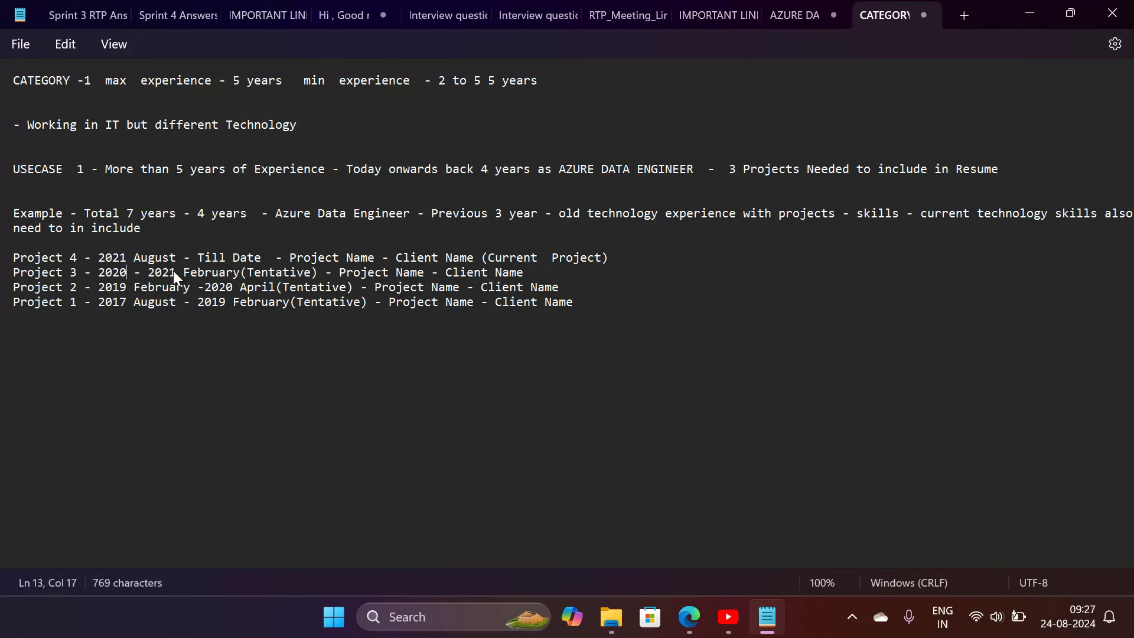
type(" May")
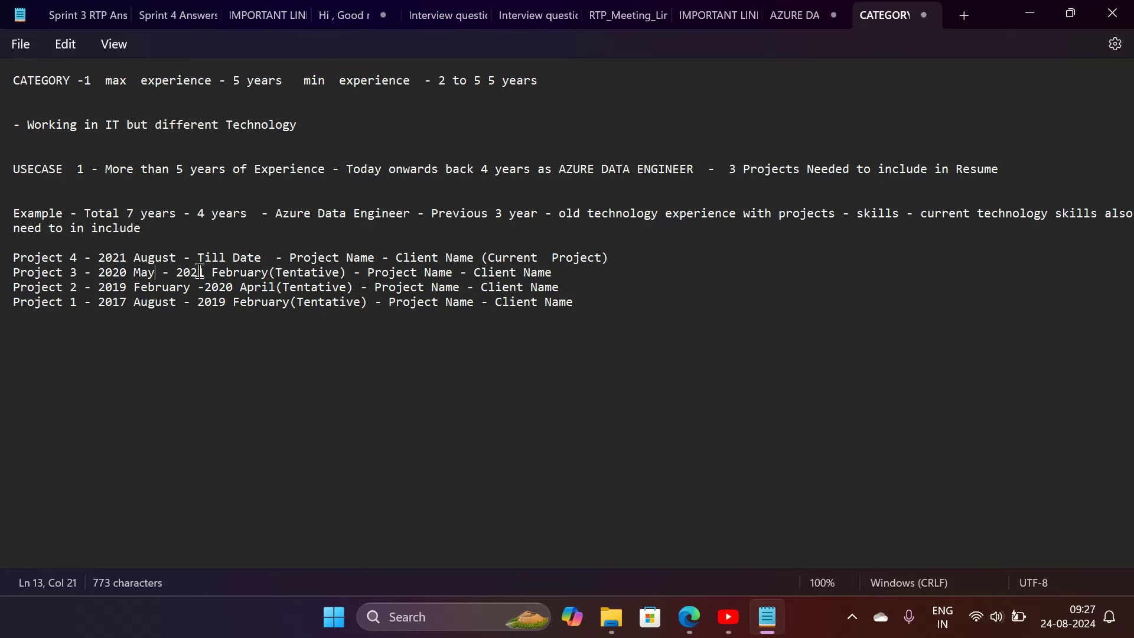
Change the end date of Project 3 to 2021 July, keeping the Tentative remark
left_click(268, 275)
key("BackSpace")
key("BackSpace")
key("BackSpace")
key("BackSpace")
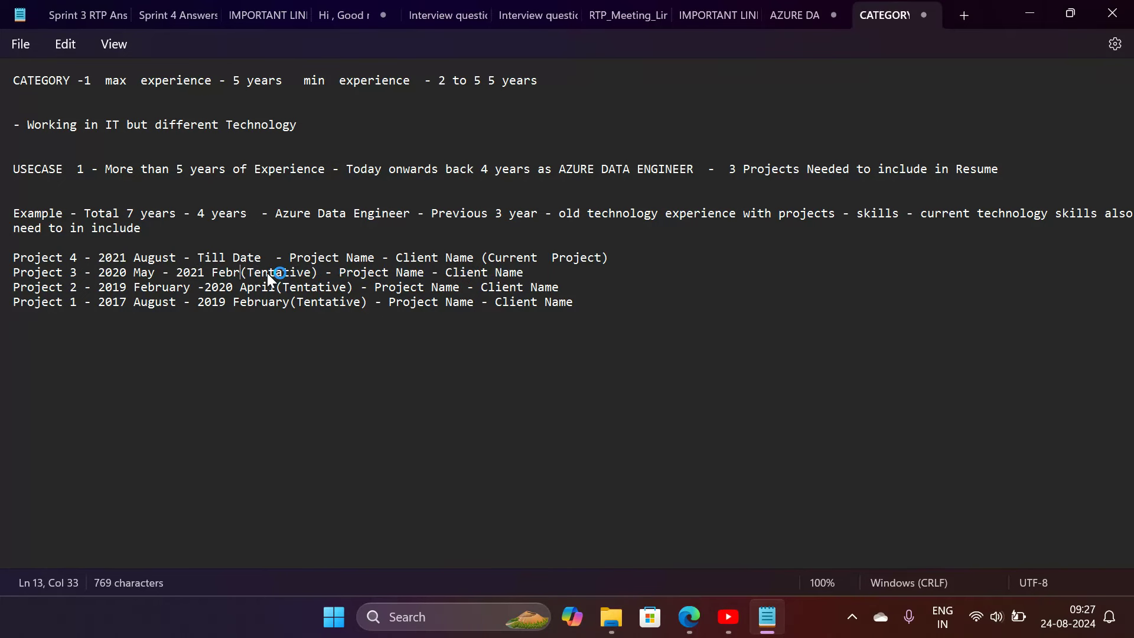
key("BackSpace")
key("BackSpace")
key("BackSpace")
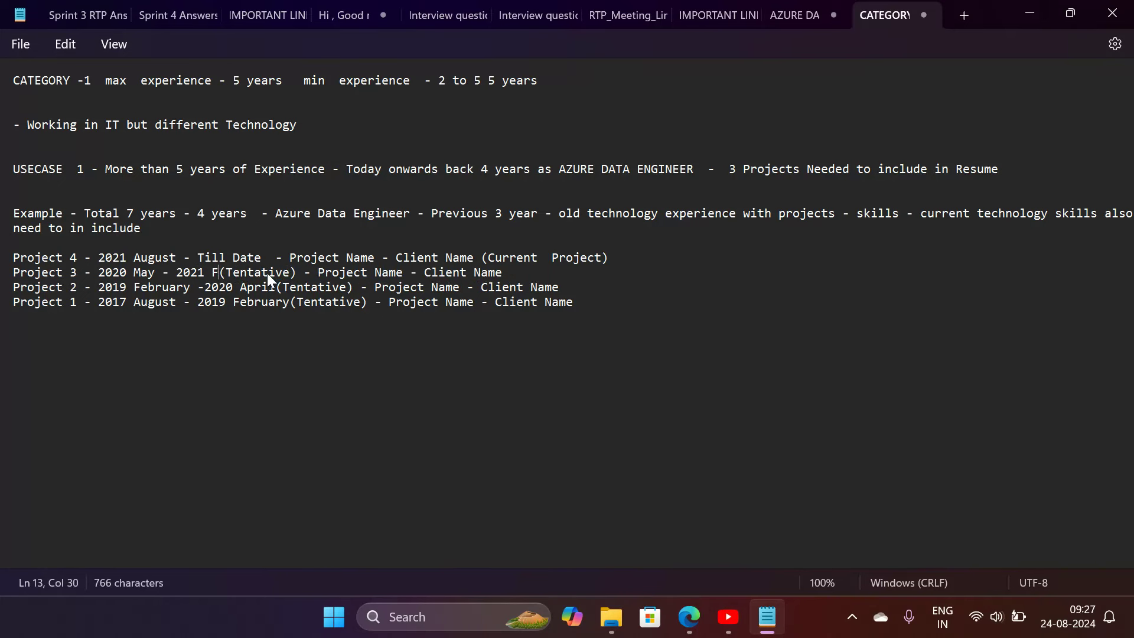
key("BackSpace")
key("BackSpace")
key("BackSpace")
key("BackSpace")
key("BackSpace")
key("BackSpace")
key("BackSpace")
type("J")
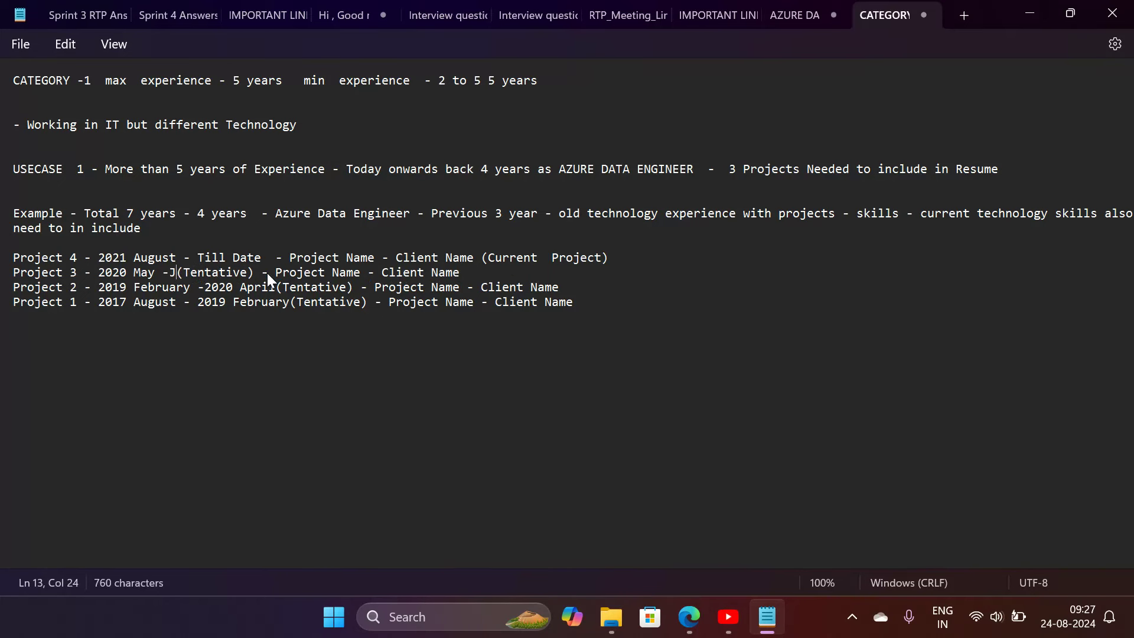
type("uky")
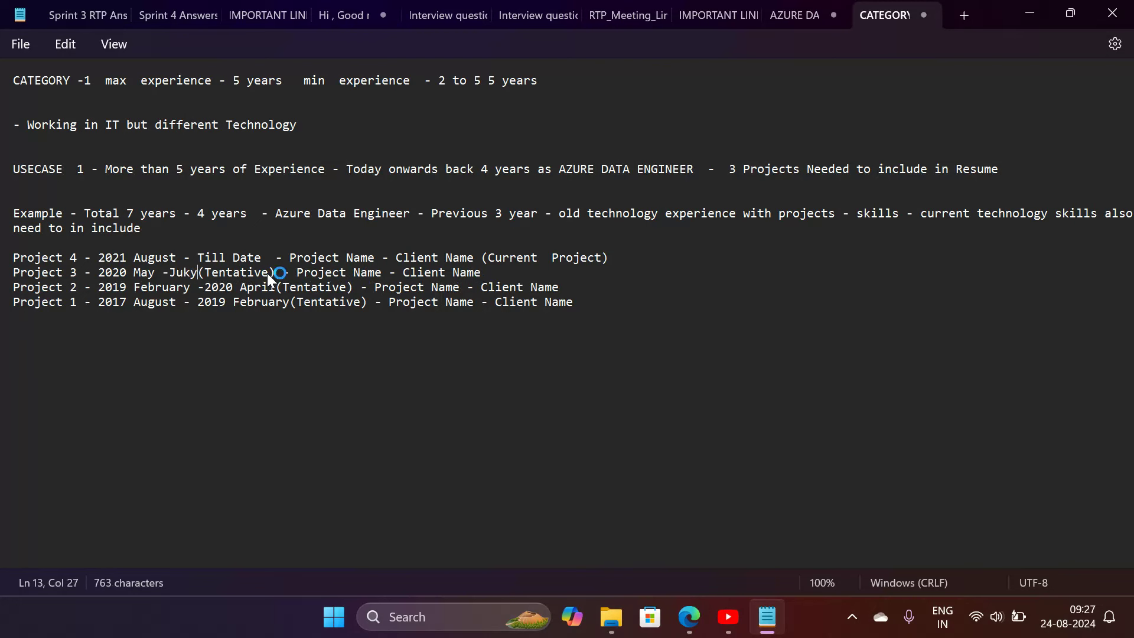
key("BackSpace")
key("BackSpace")
type("ly")
type(" 20")
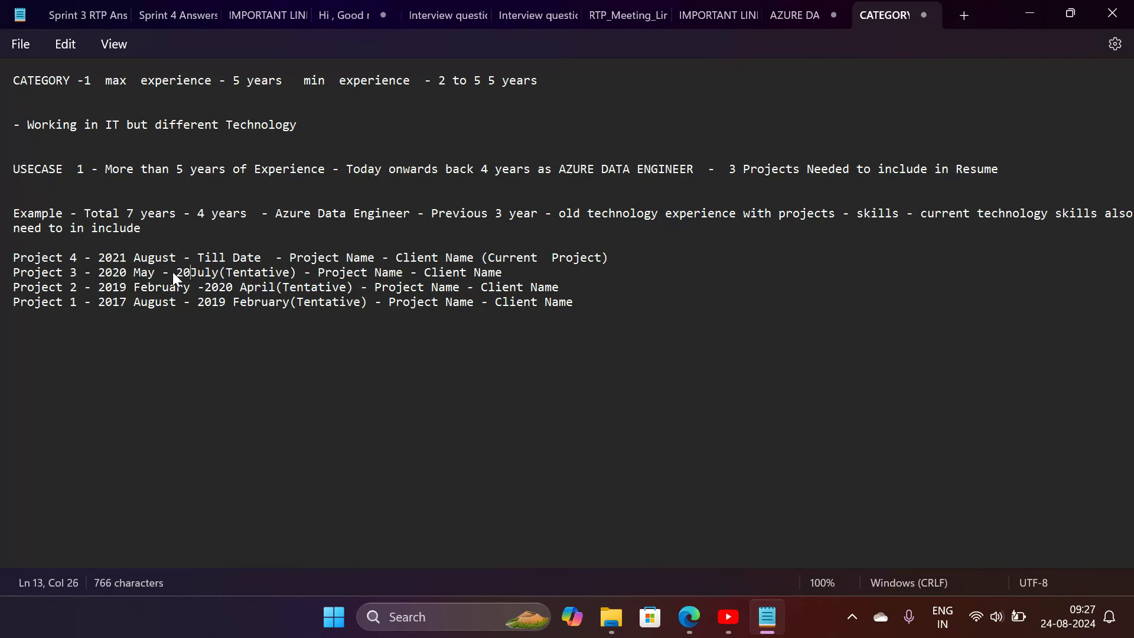
type("21")
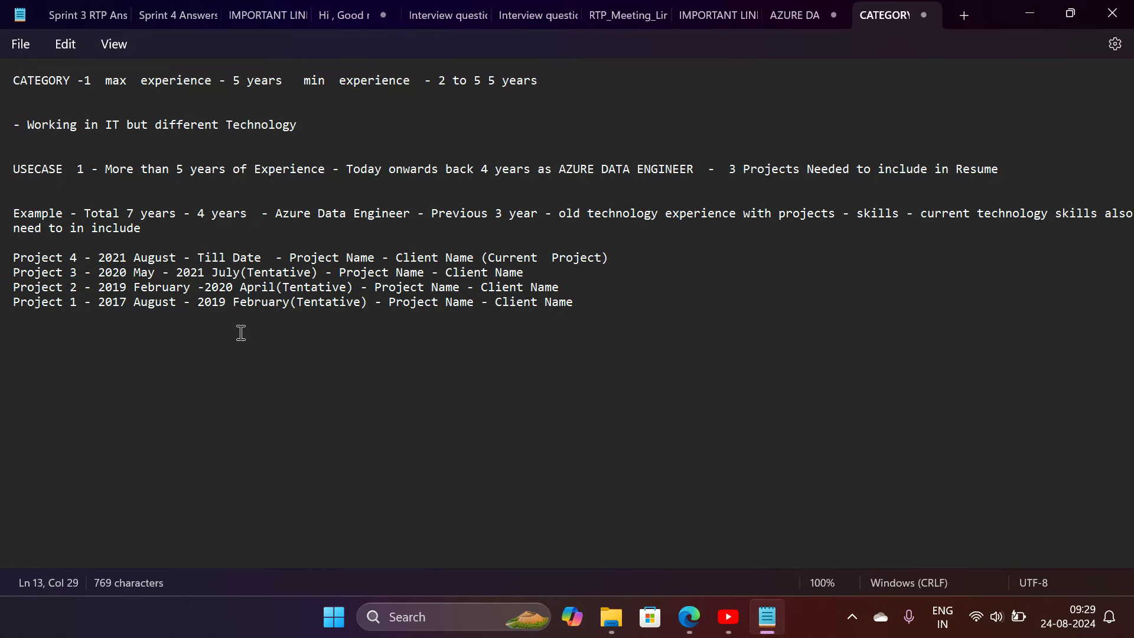
Start a line headed "NOTE" below the project list, leaving a blank line after the Project 1 entry
left_click(615, 312)
key("Return")
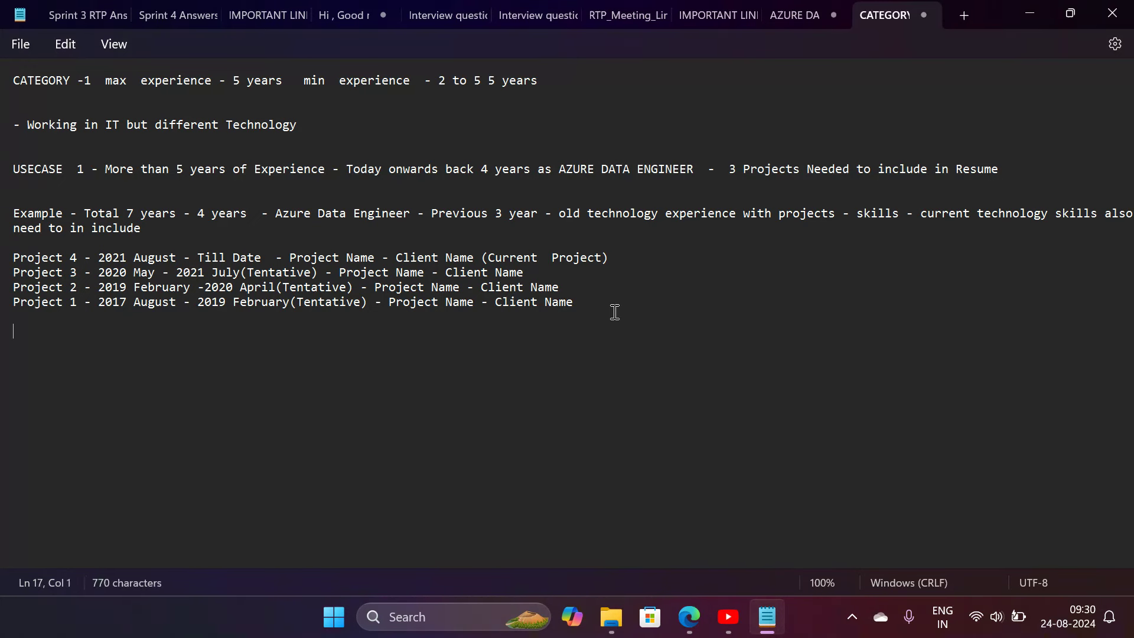
type("O")
key("BackSpace")
type("NO")
type("TE  ---- Th")
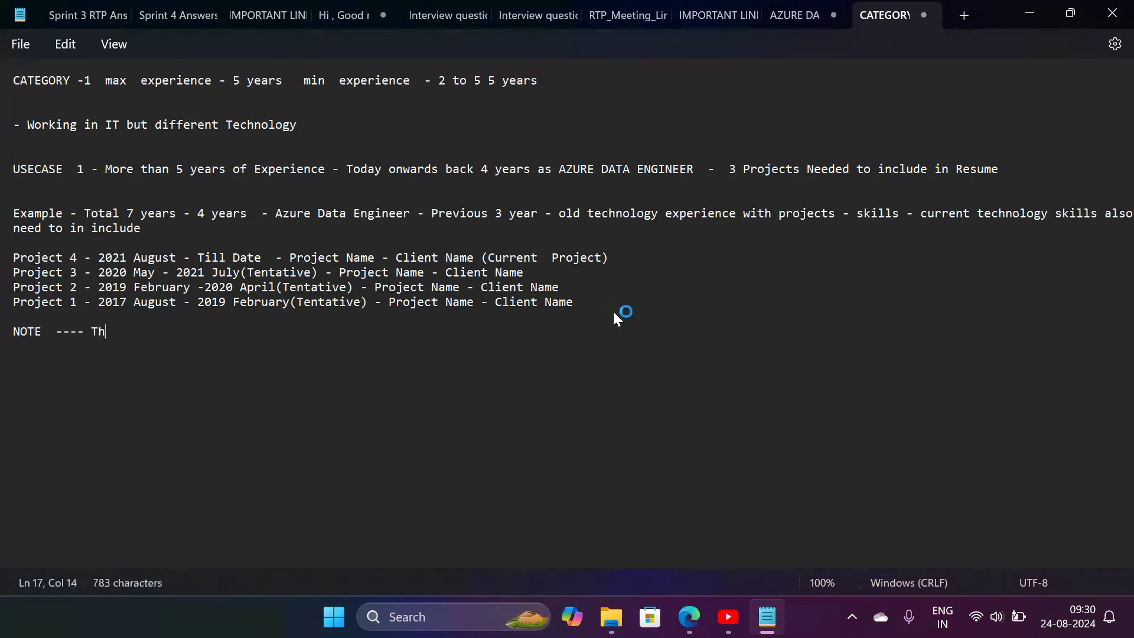
type("e p")
type("roject ject na")
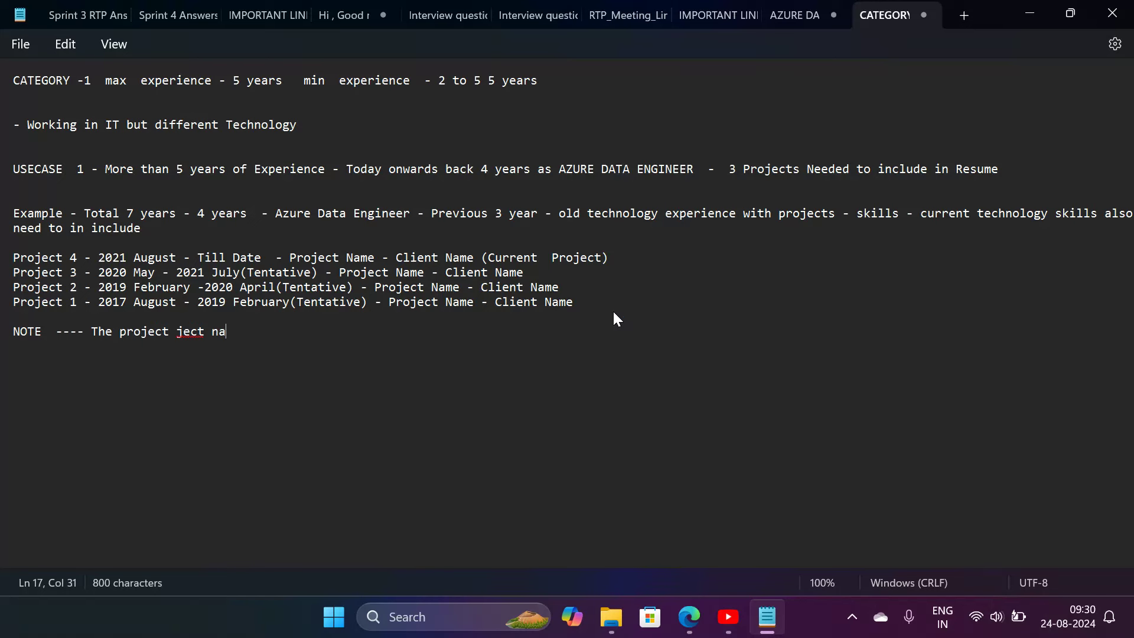
key("BackSpace")
key("BackSpace")
key("BackSpace")
key("BackSpace")
key("BackSpace")
key("BackSpace")
key("BackSpace")
key("BackSpace")
key("BackSpace")
key("BackSpace")
key("BackSpace")
key("BackSpace")
key("BackSpace")
key("BackSpace")
key("BackSpace")
key("BackSpace")
key("BackSpace")
key("BackSpace")
key("BackSpace")
key("BackSpace")
key("BackSpace")
key("BackSpace")
key("BackSpace")
type("name")
key("BackSpace")
key("BackSpace")
key("BackSpace")
key("BackSpace")
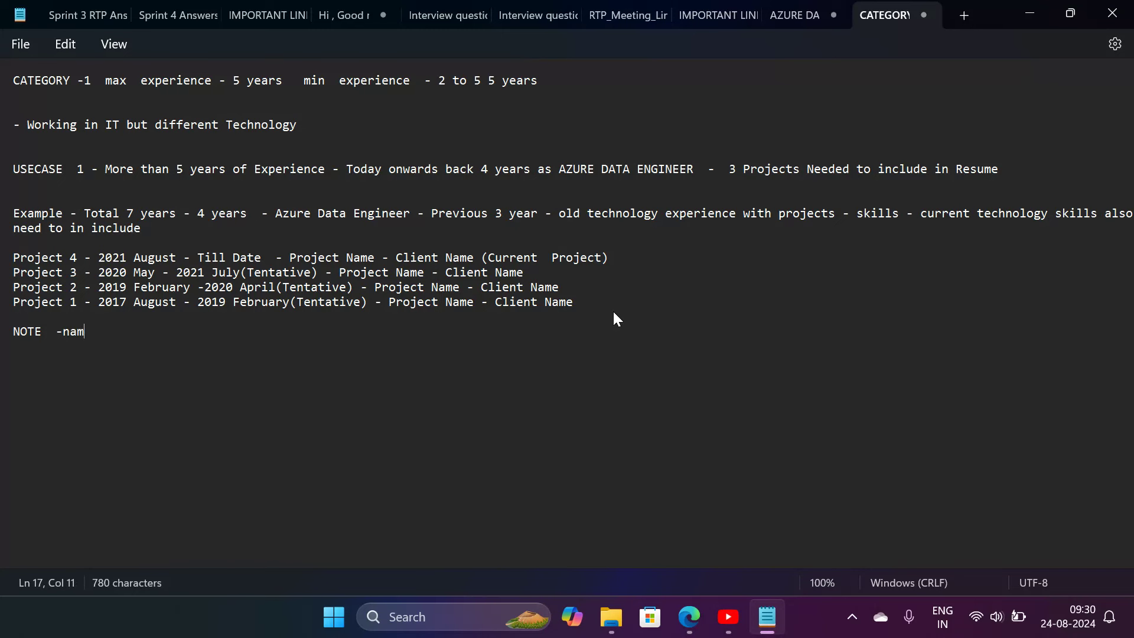
Write "------ The project names and client names we can use" after NOTE, removing the duplicated "can"
type("----- The projec")
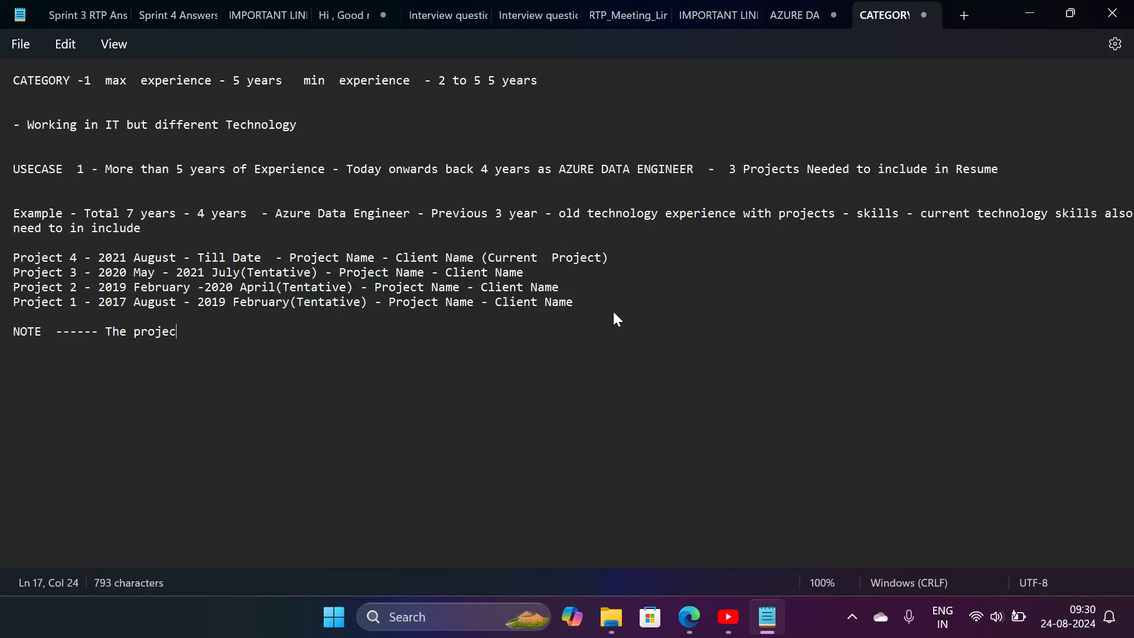
type("t names and c")
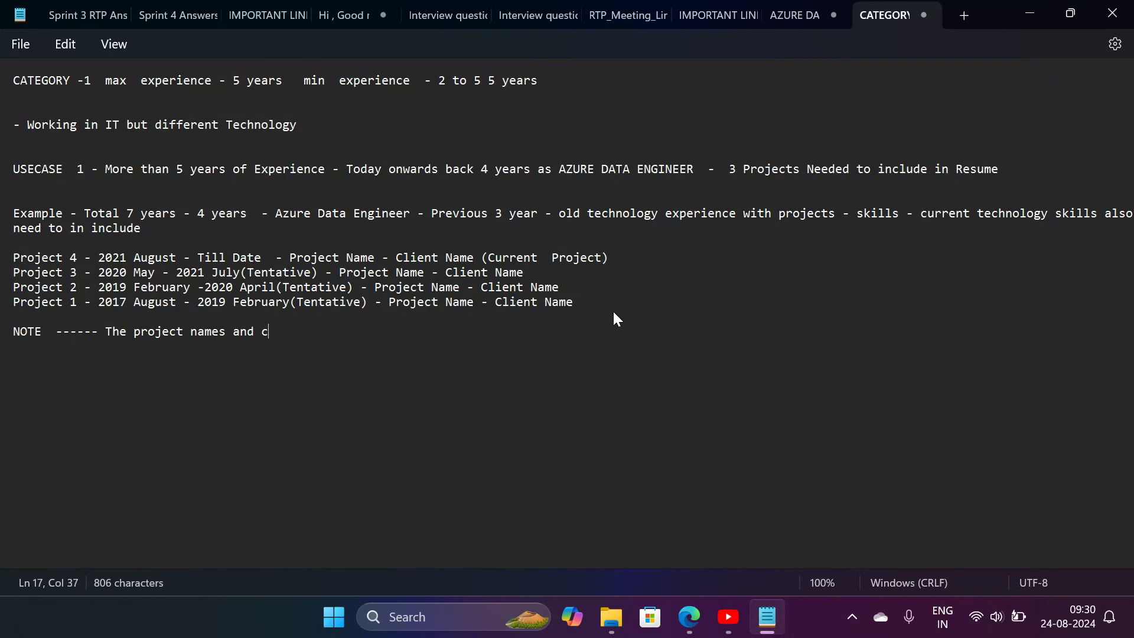
type("lient names w")
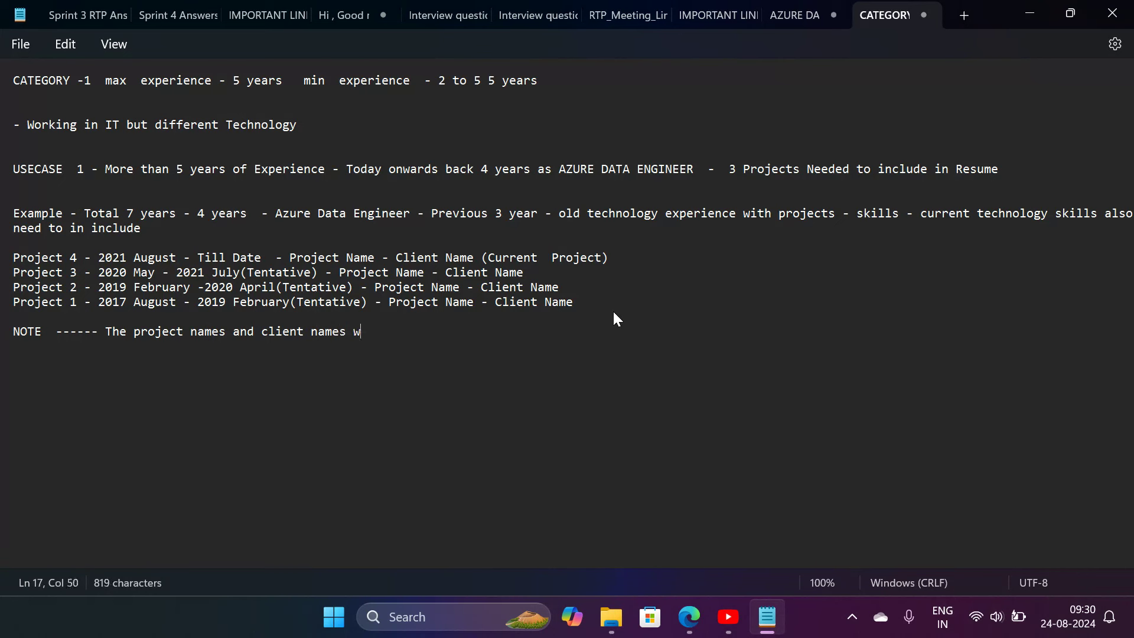
type("e can can")
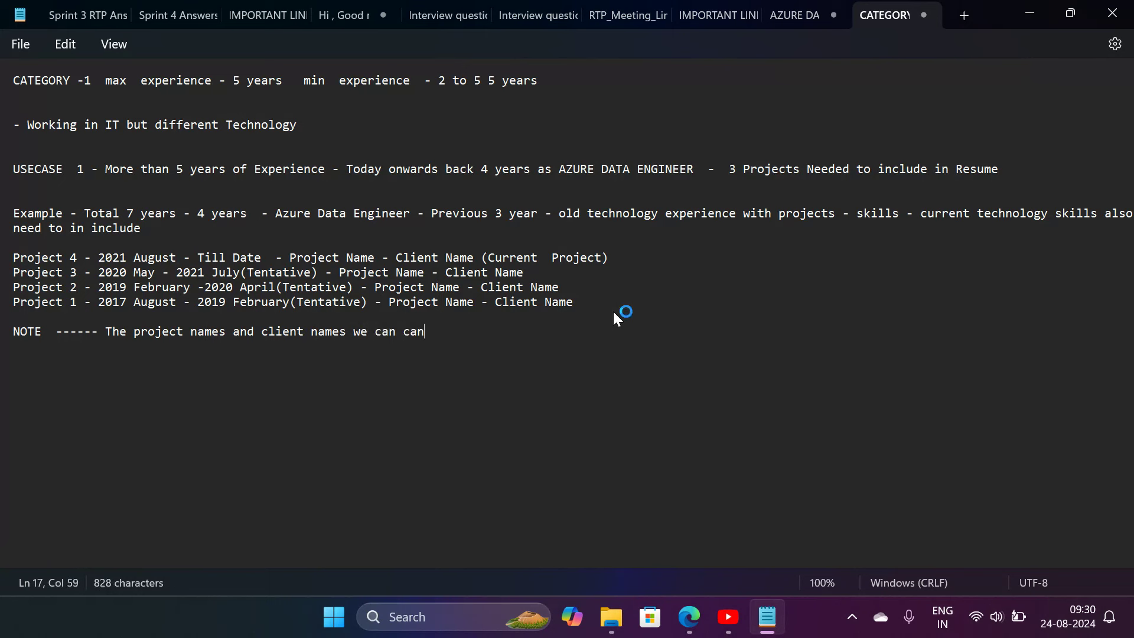
type(" use")
key("Left")
key("Left")
key("Left")
key("Delete")
key("BackSpace")
key("BackSpace")
key("Down")
key("BackSpace")
Finish the NOTE sentence with "which ever really worked ."
type("which ever ")
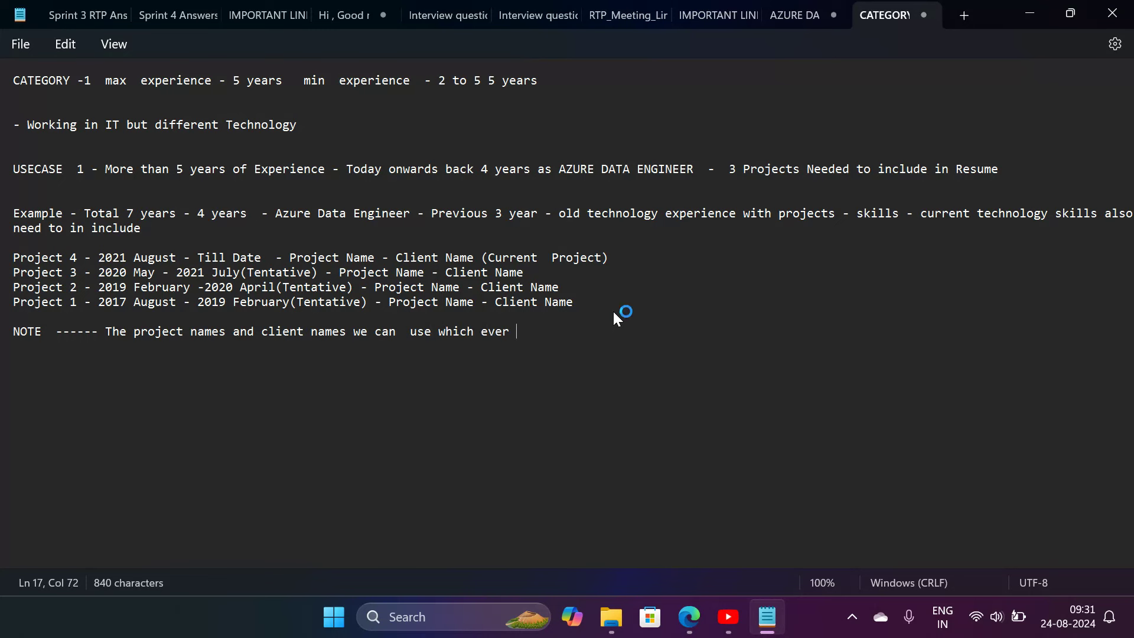
type("really worked ")
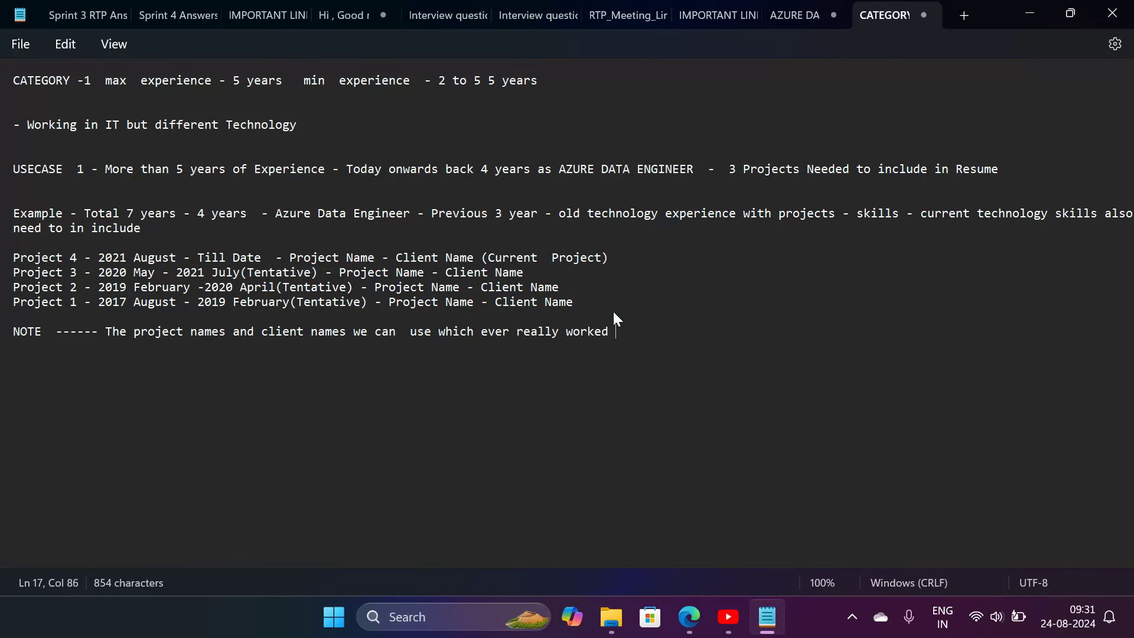
type(".")
Add the heading "CATEGORY -2" below the note, separated from it by two blank lines
key("Return")
key("Return")
key("Return")
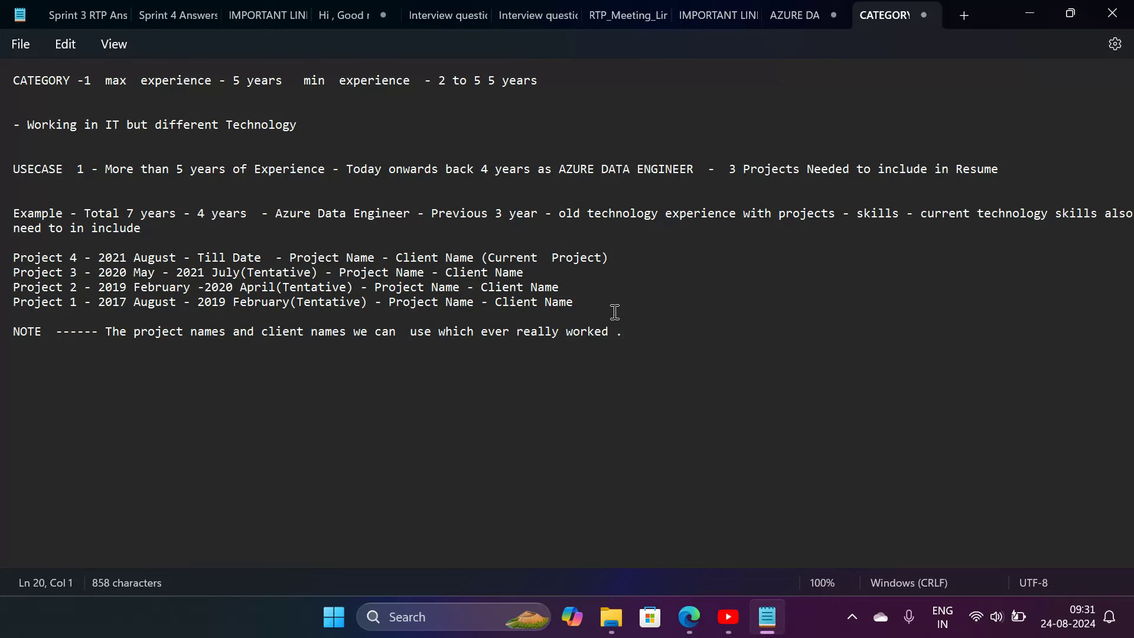
type("CATEGORY -2")
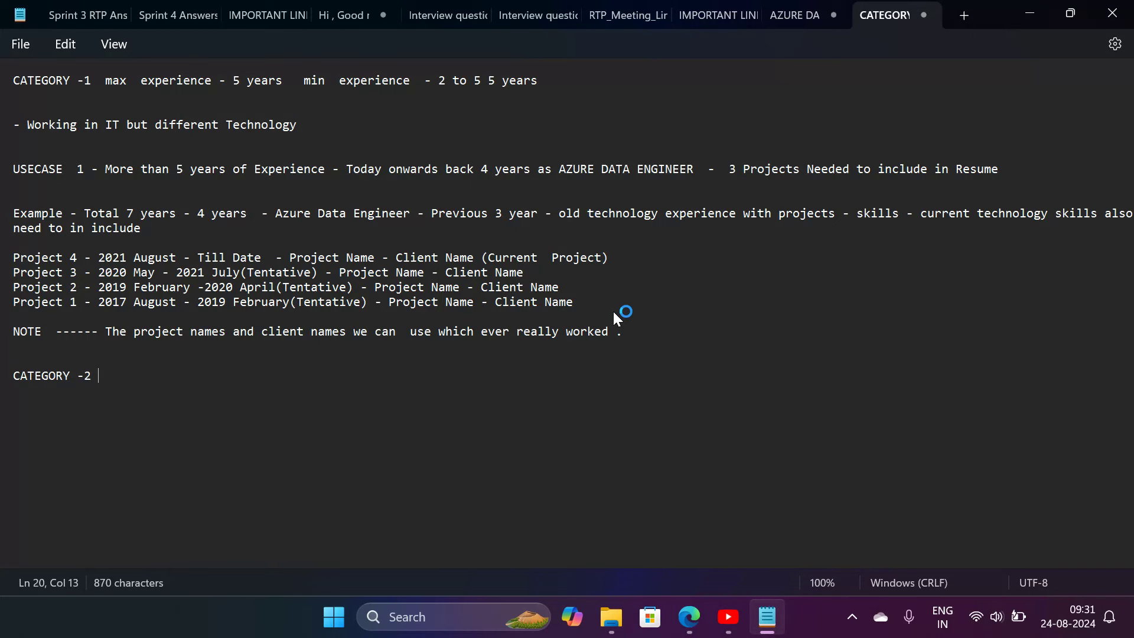
Insert a long dashed divider line between the note and the CATEGORY -2 heading
left_click(23, 347)
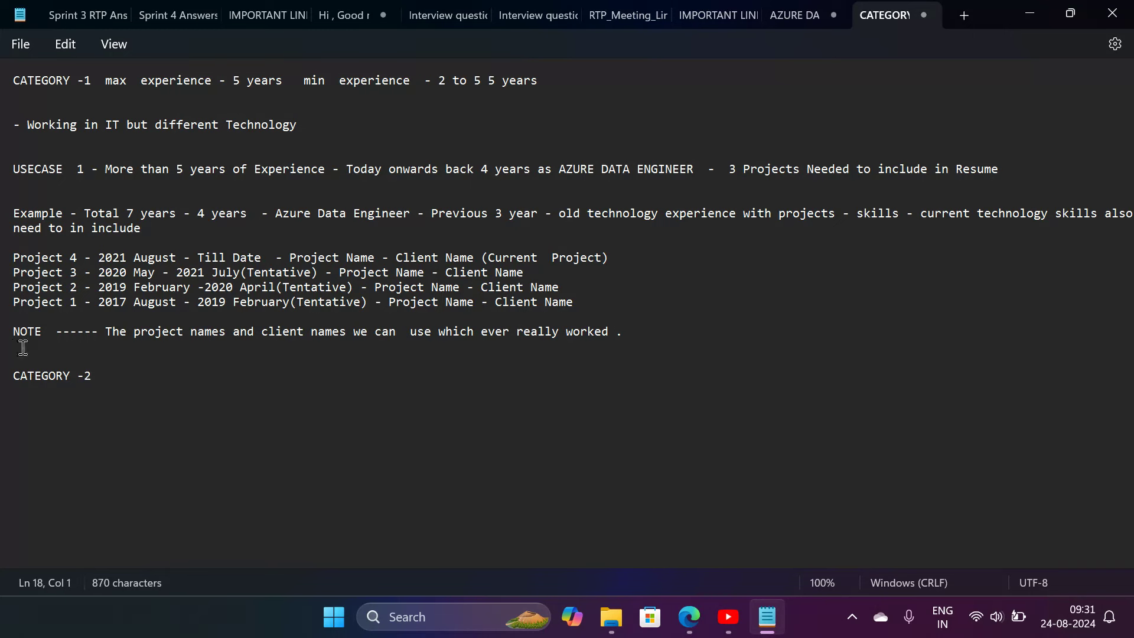
key("Return")
type("-")
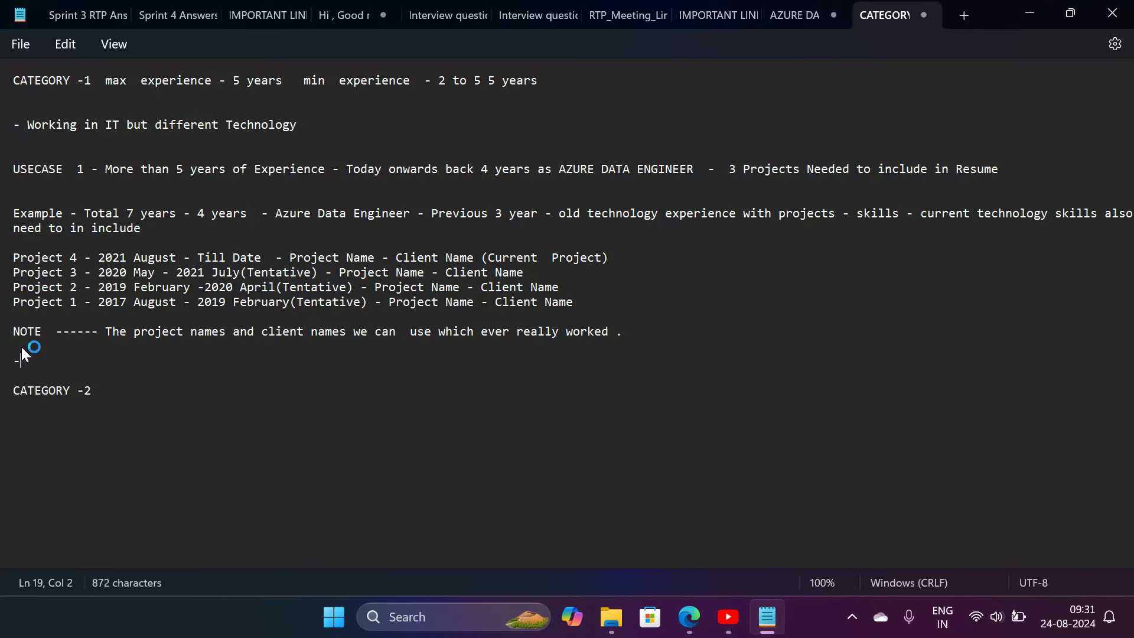
type("---------------------------------------------------")
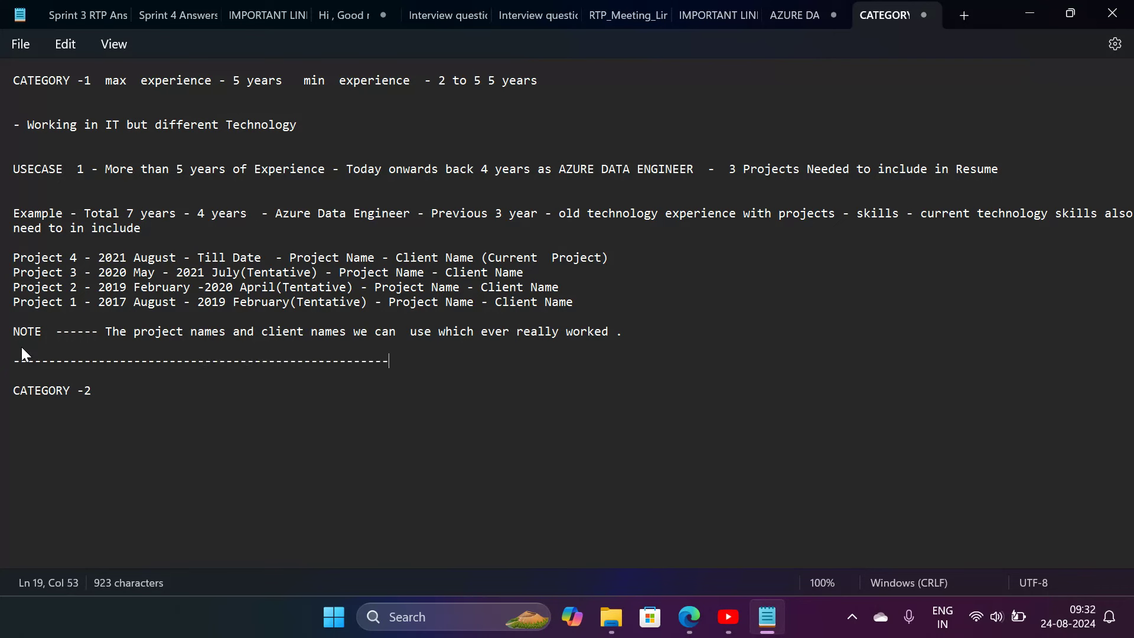
type("--------------------------------------")
Add "o experience" after the CATEGORY -2 heading on the same line
left_click(129, 393)
type("o")
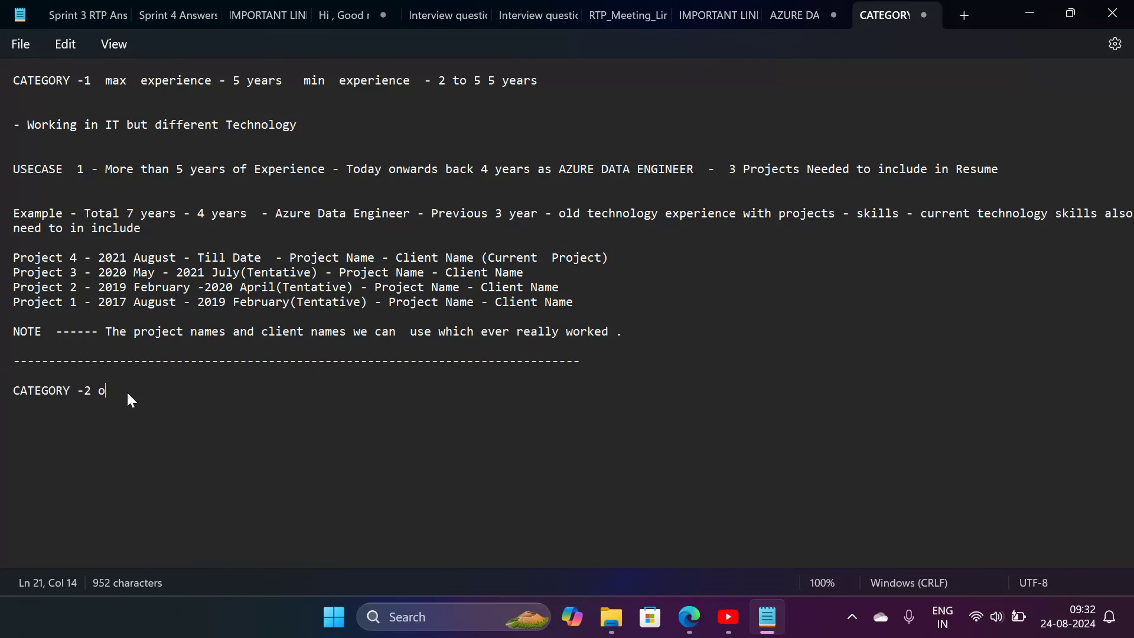
type(" experien")
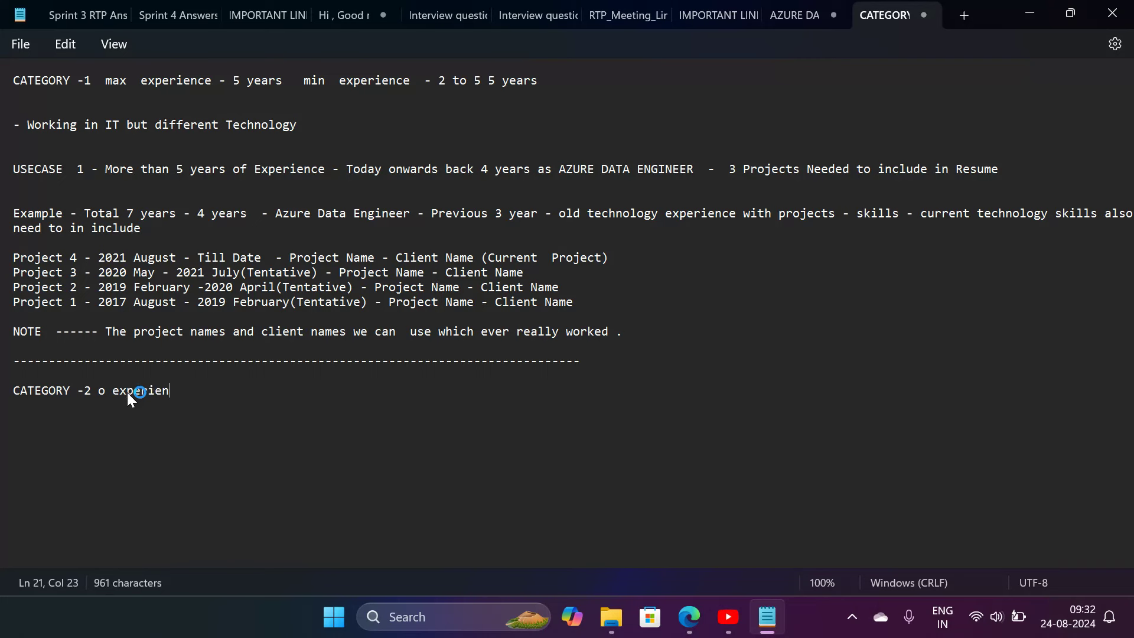
type("ce")
Correct "o experience" to "0-experience" and widen the space between it and CATEGORY -2
left_click(128, 391)
key("Left")
key("Left")
key("Left")
key("Right")
key("Right")
key("Right")
key("Right")
key("Right")
key("Delete")
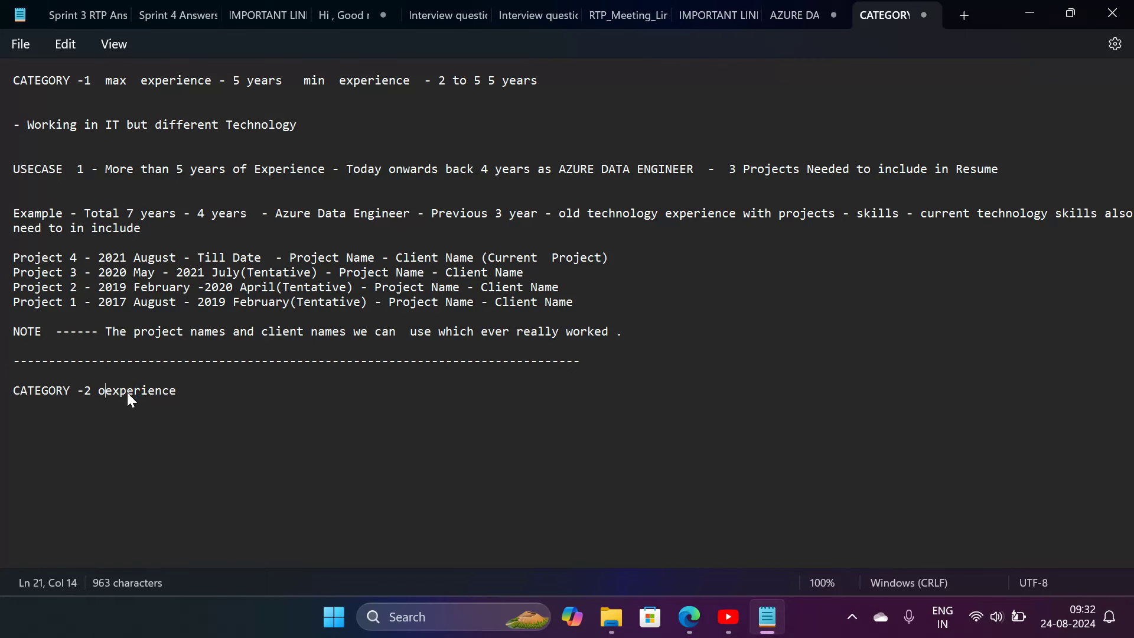
key("BackSpace")
key("BackSpace")
type("0-")
key("Right")
key("Right")
key("Right")
key("Right")
key("Right")
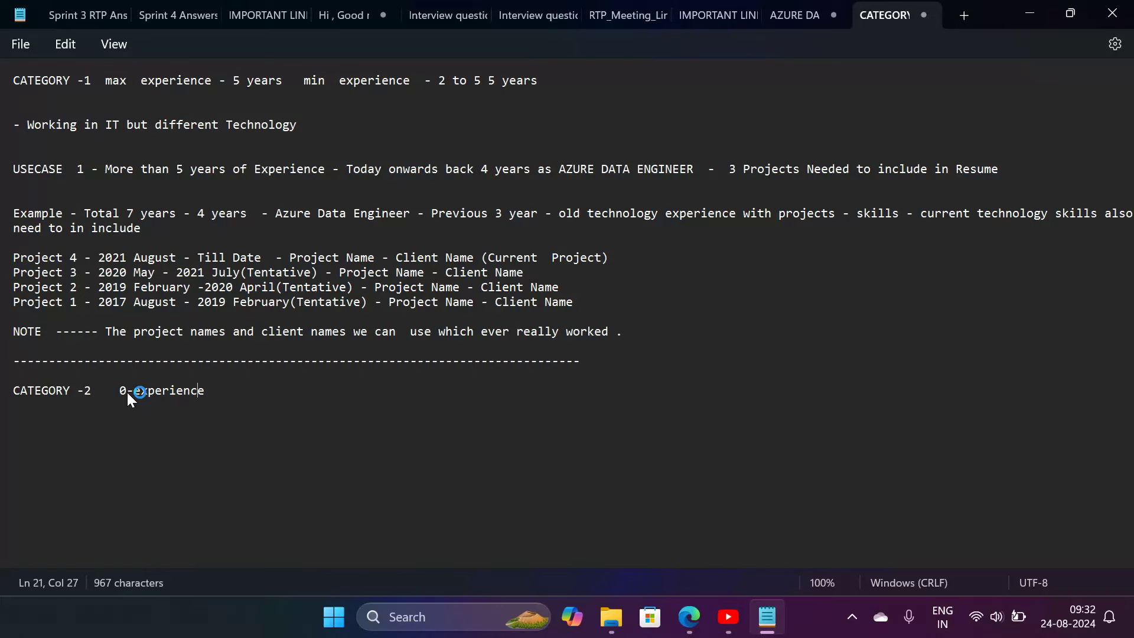
Extend the CATEGORY -2 line with "with career gap" after "0-experience", keeping it all on one line
key("Return")
type("wi")
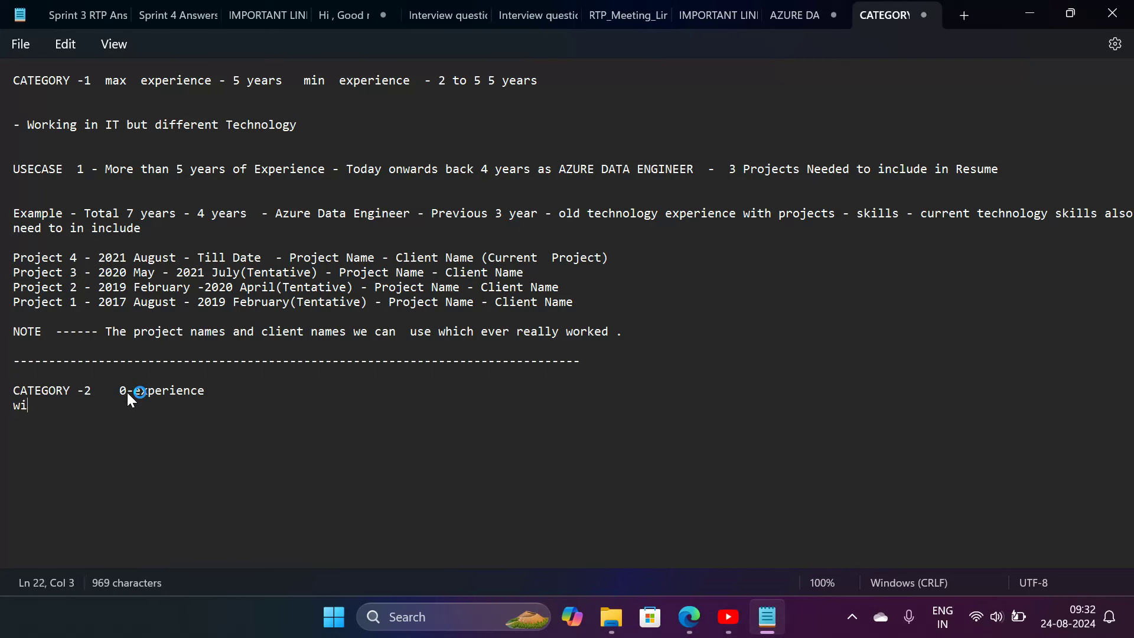
type("th")
key("BackSpace")
key("BackSpace")
key("BackSpace")
key("BackSpace")
key("BackSpace")
type("with")
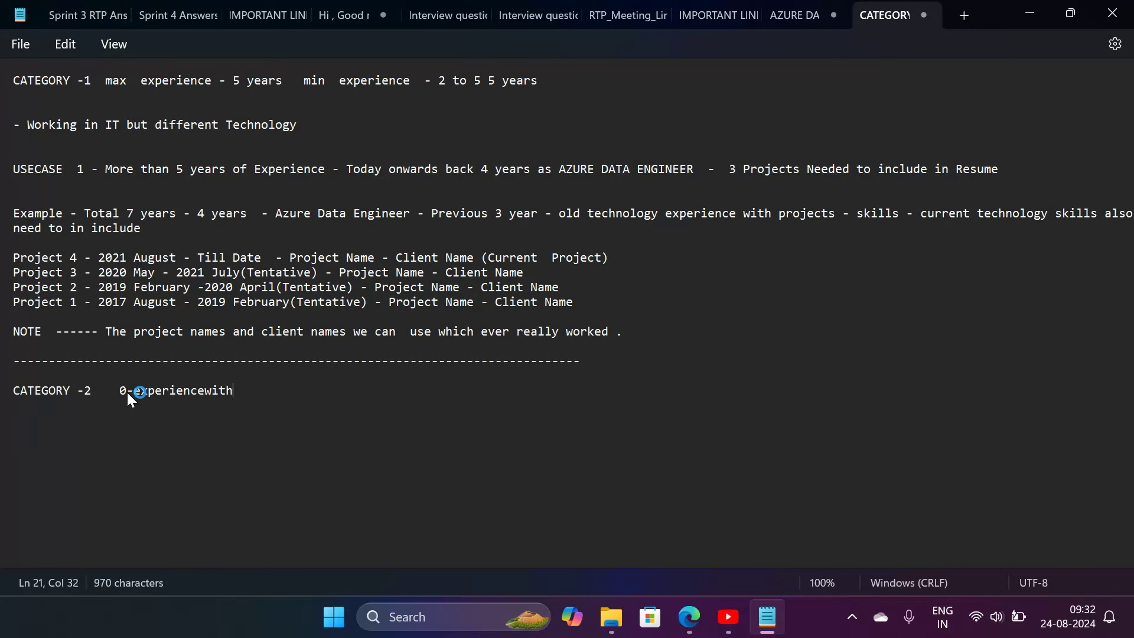
key("Left")
key("Left")
key("Left")
key("Left")
key("Left")
key("Right")
key("End")
type("career ")
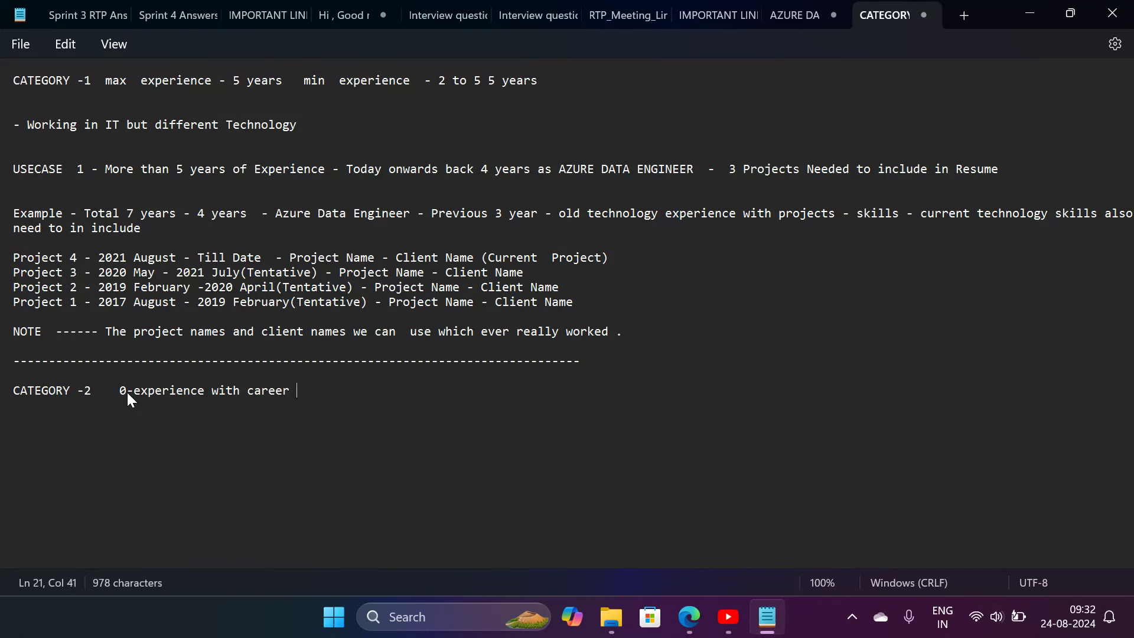
type("gap")
Append "--" and a copy of CATEGORY -1's max and min experience text to the CATEGORY -2 line, followed by "(Avg -4.5)"
left_click_drag(546, 76, 105, 69)
key("ctrl+c")
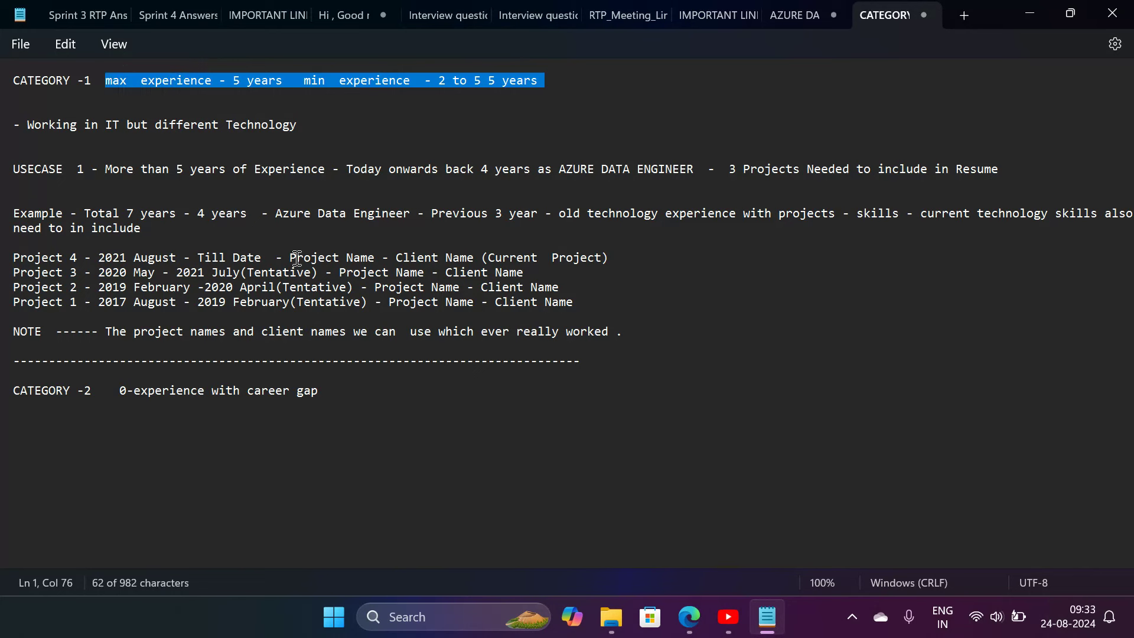
left_click(341, 389)
type("--")
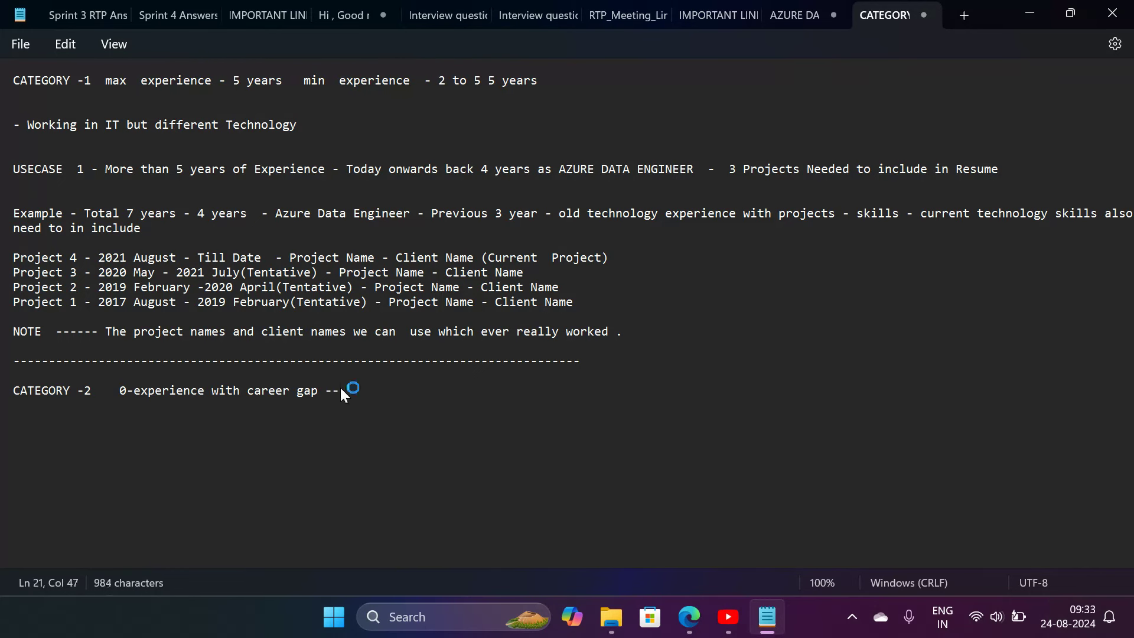
key("ctrl+v")
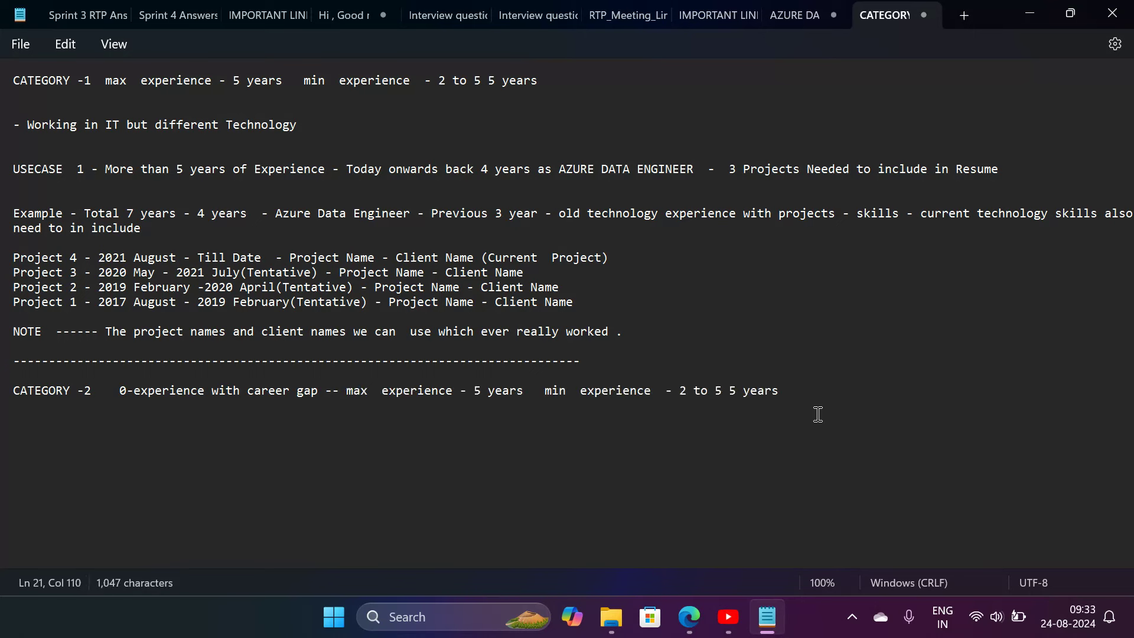
type("(Avg -4.5))")
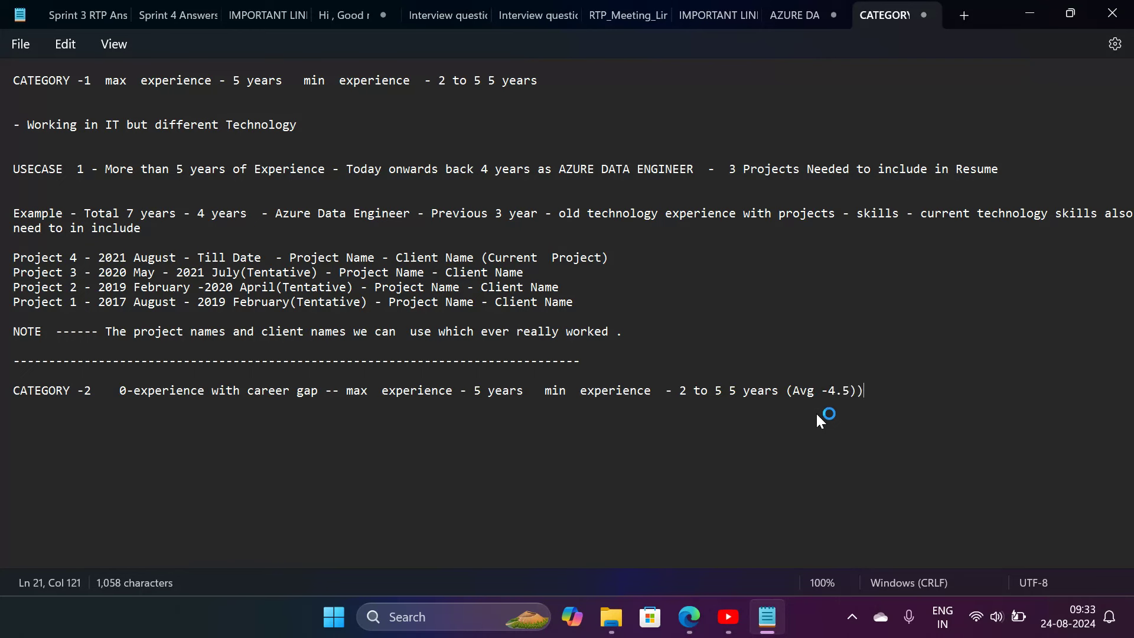
key("BackSpace")
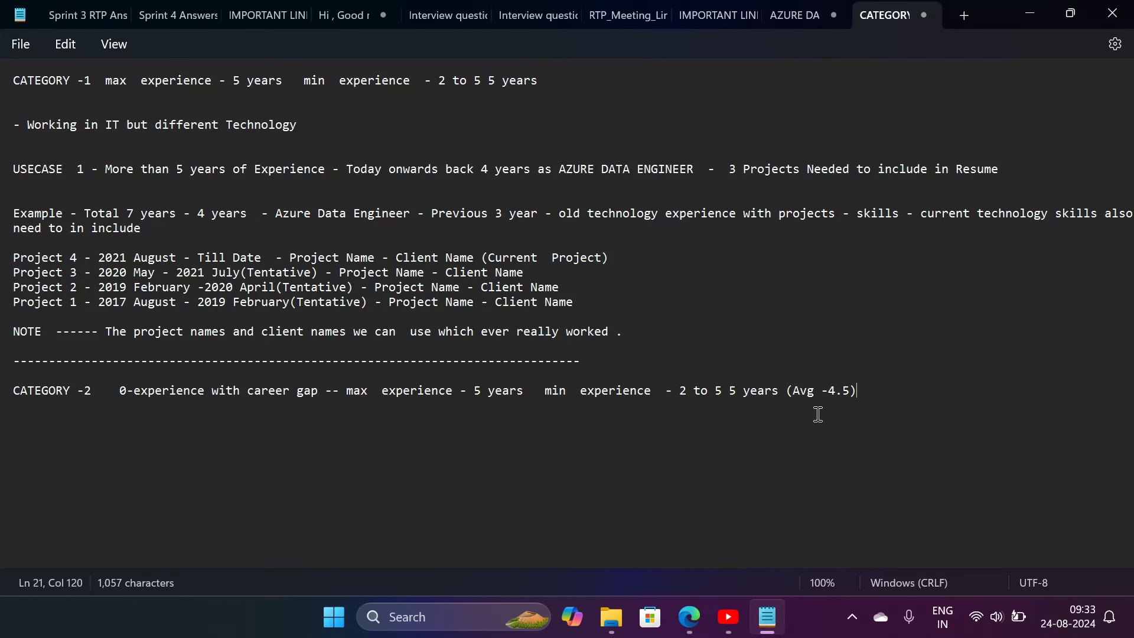
Write "From today onwards back 4 or 4.5 years of experience" below the CATEGORY -2 line, leaving one blank line between them
key("Return")
key("Return")
type("m")
key("BackSpace")
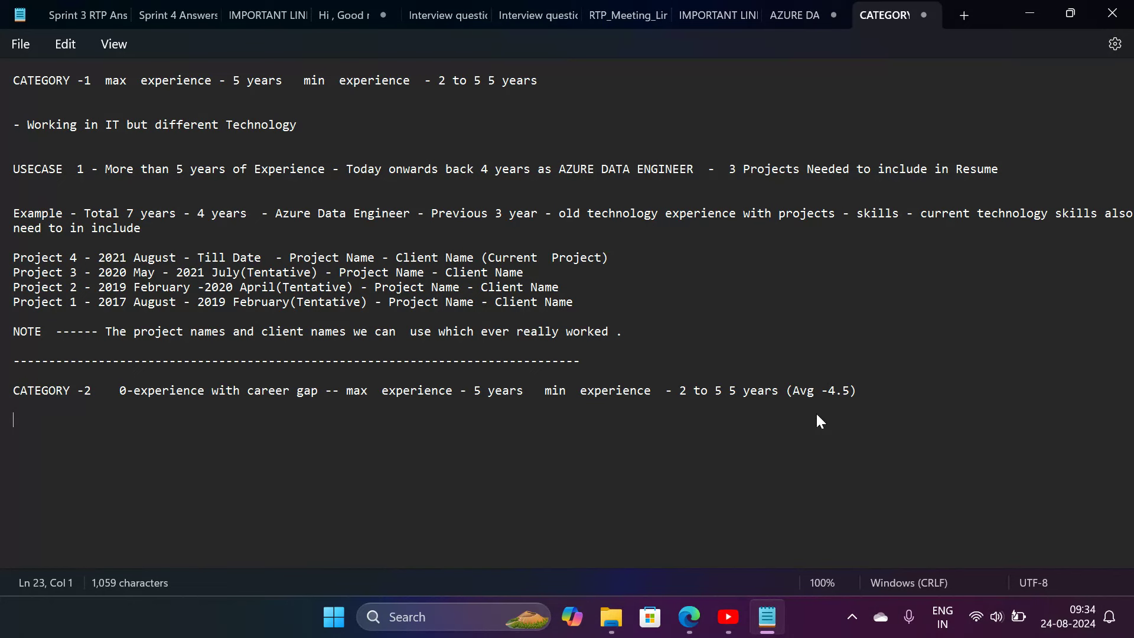
type("From")
type("today o")
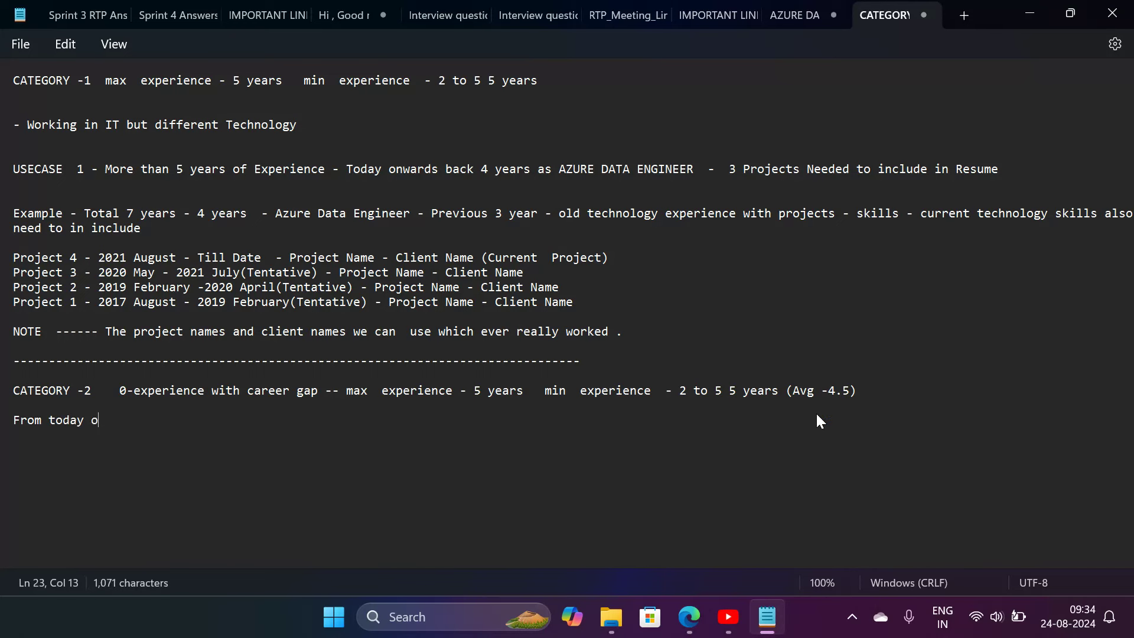
type("nwards backto")
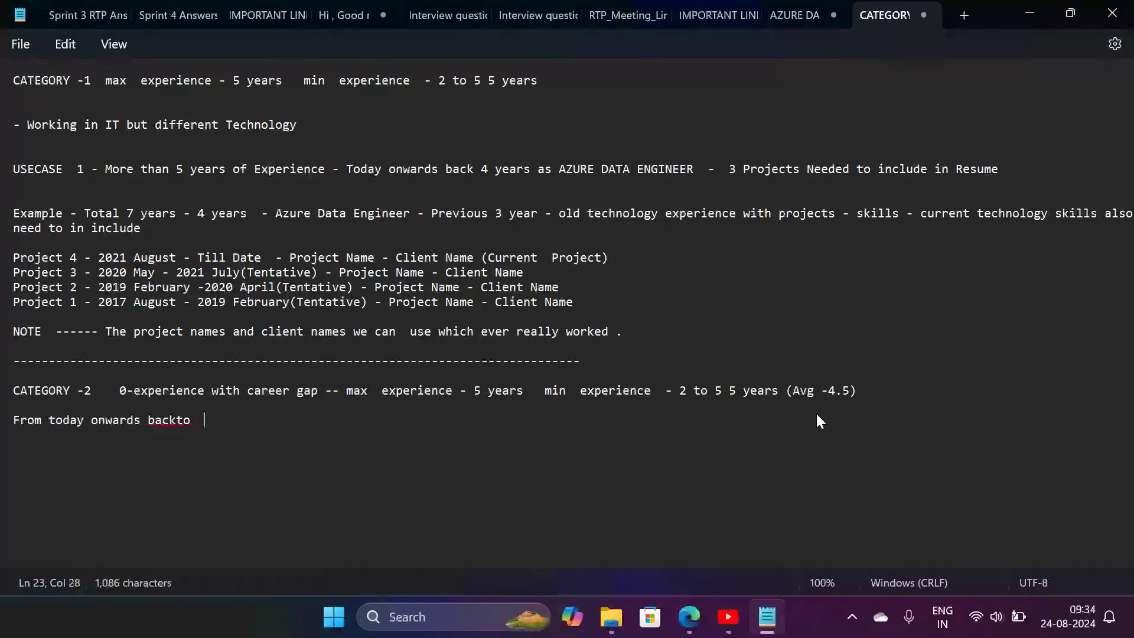
key("BackSpace")
key("BackSpace")
key("BackSpace")
key("BackSpace")
key("BackSpace")
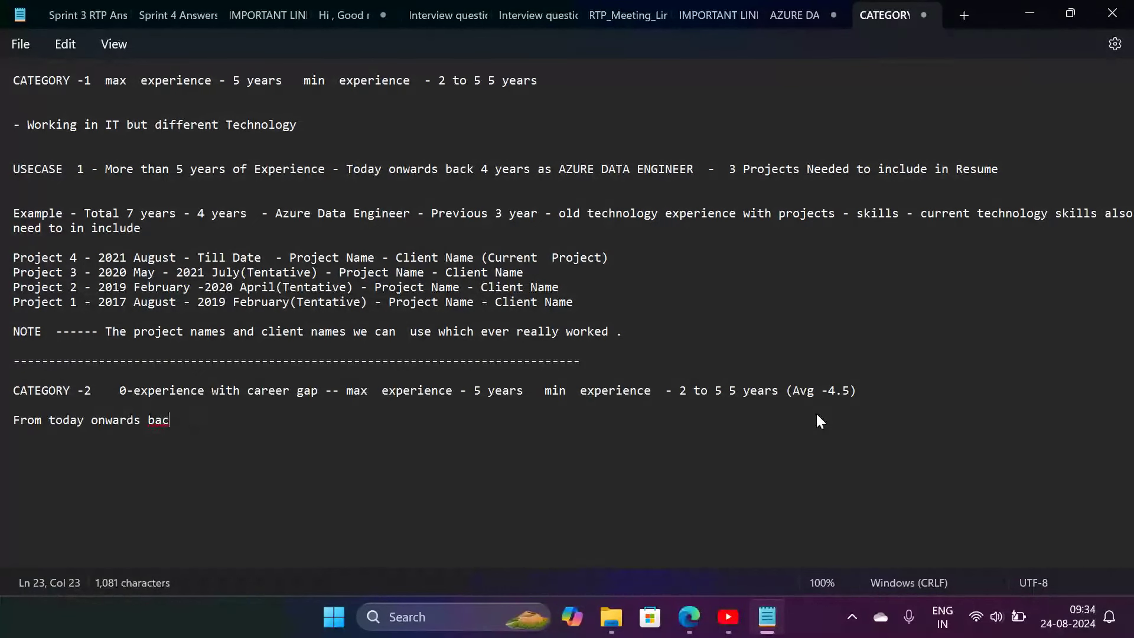
type("k 4 or 4.5 years")
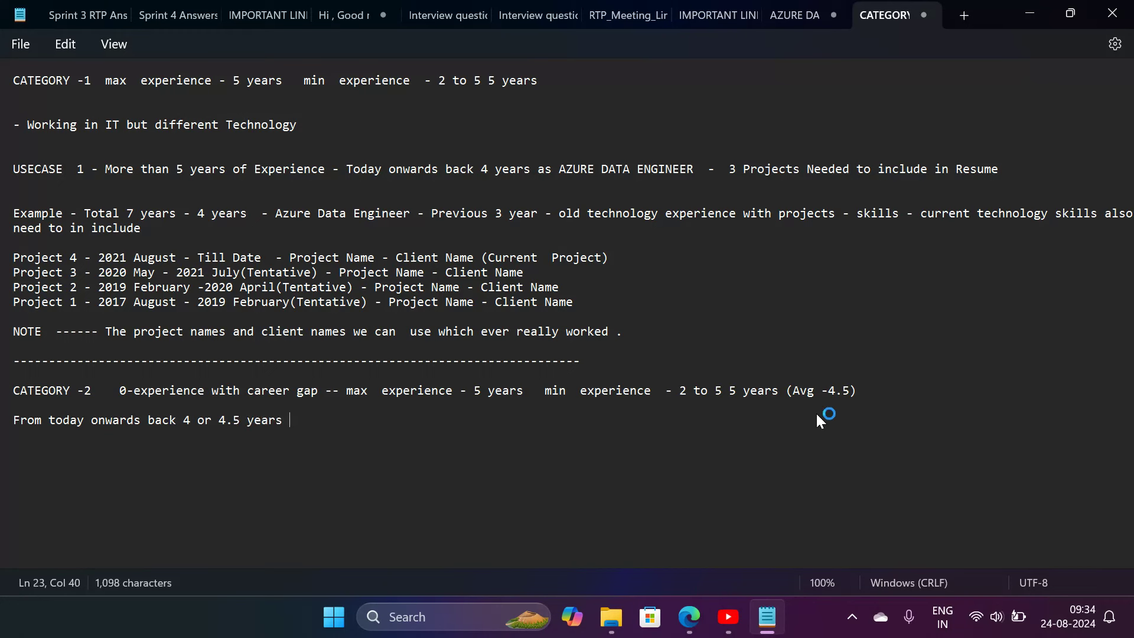
type(" of ex")
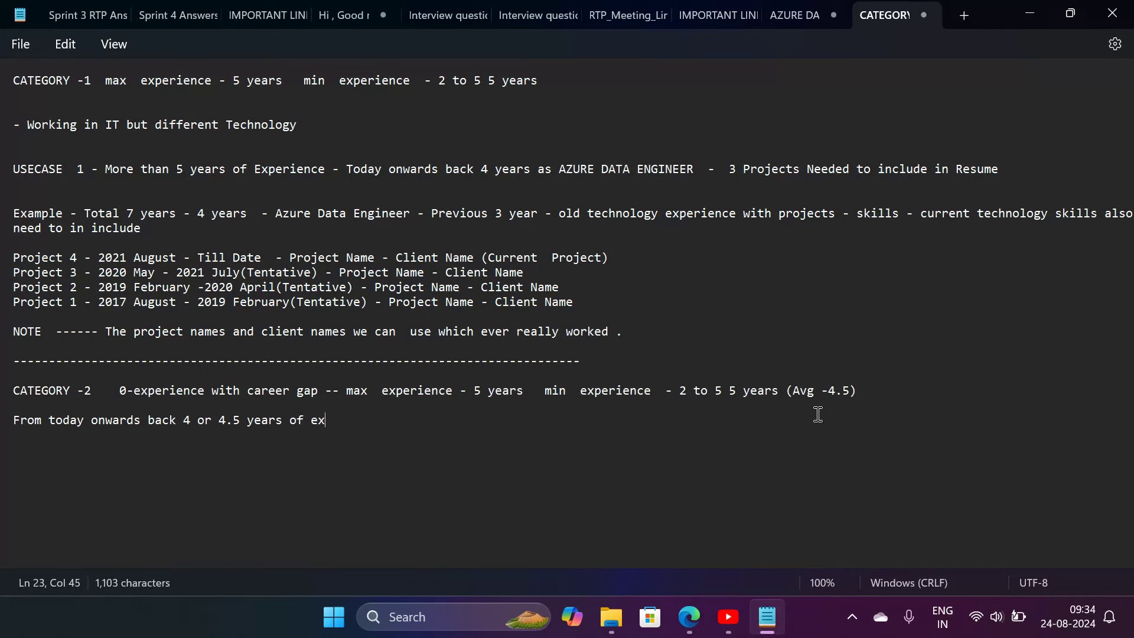
type("perience ")
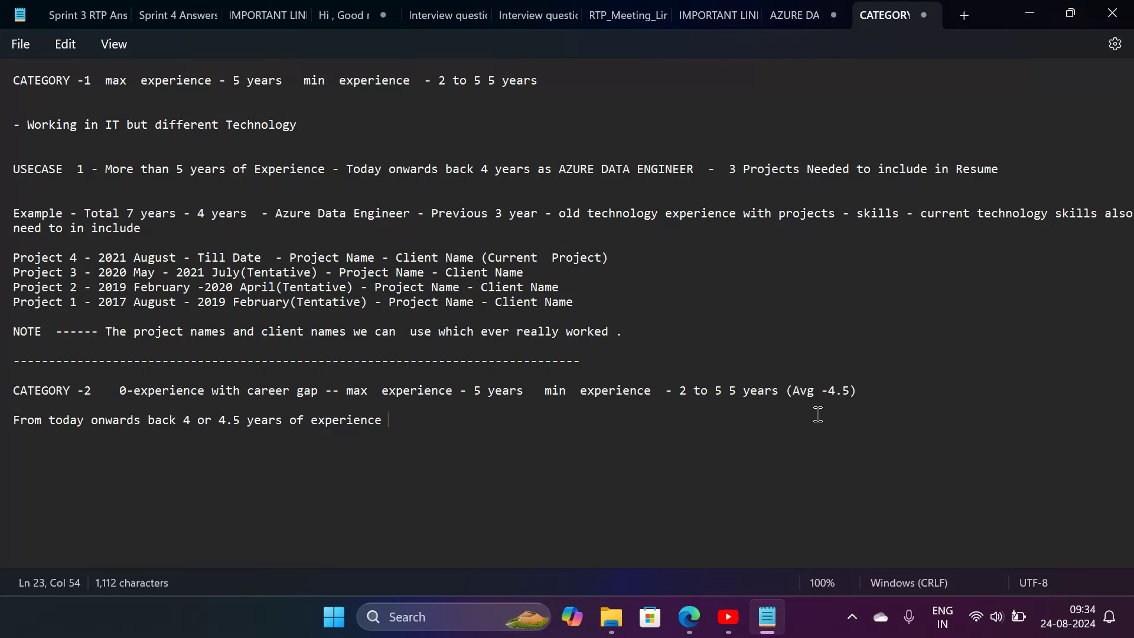
Complete the line below CATEGORY -2 with "--- 2 to 3 projects needs to include ."
type("--- 2 to")
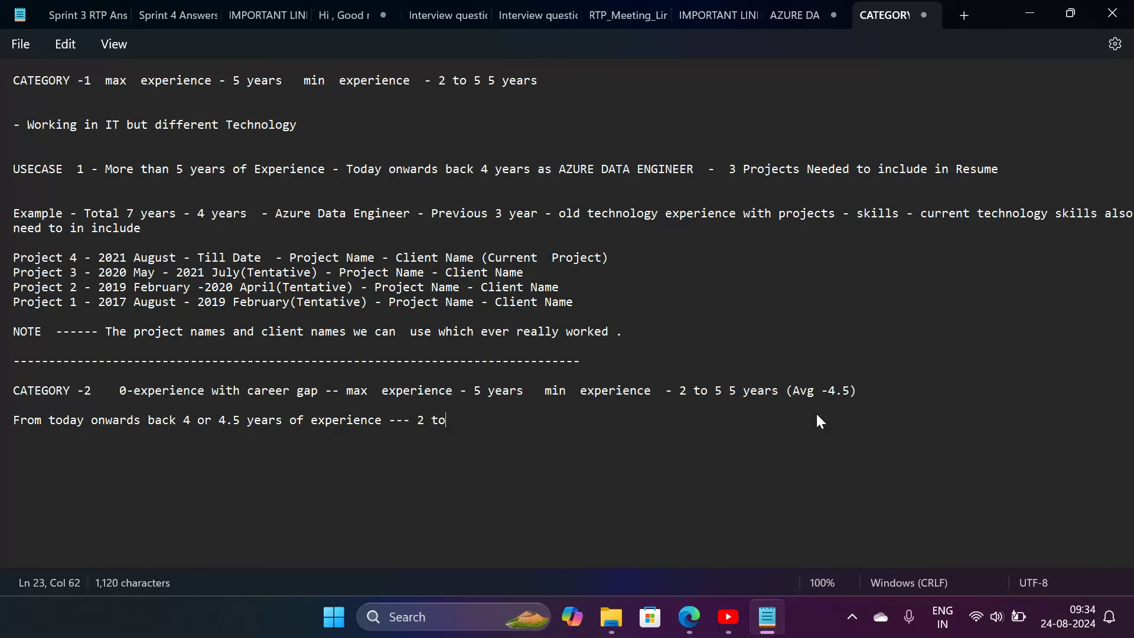
type(" 3 projec")
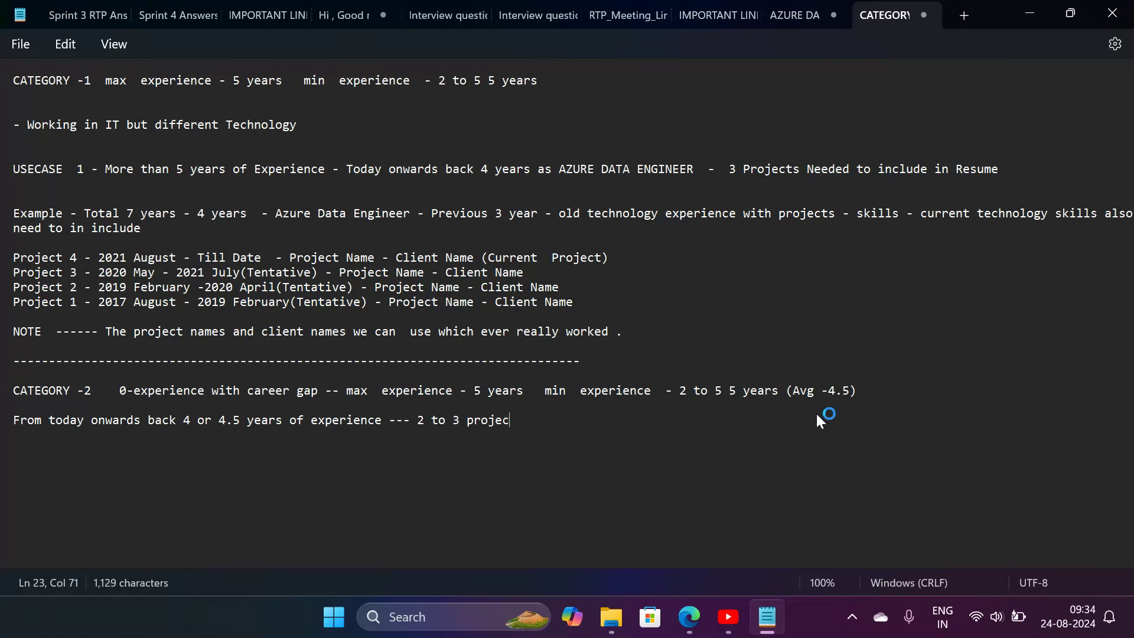
type("ts needs to in")
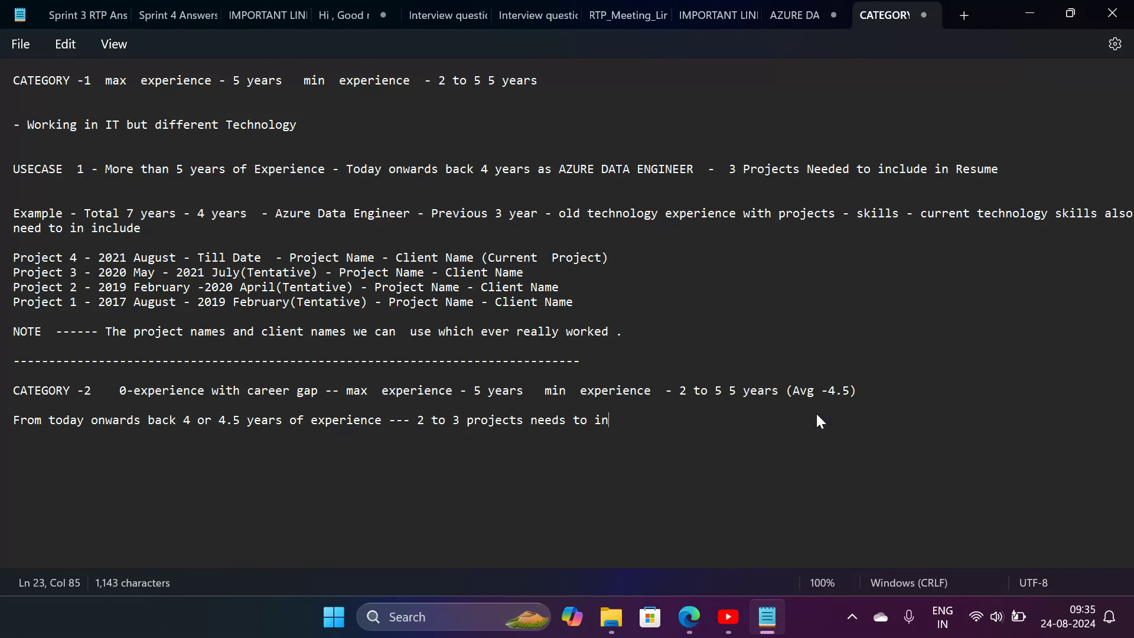
type("clude")
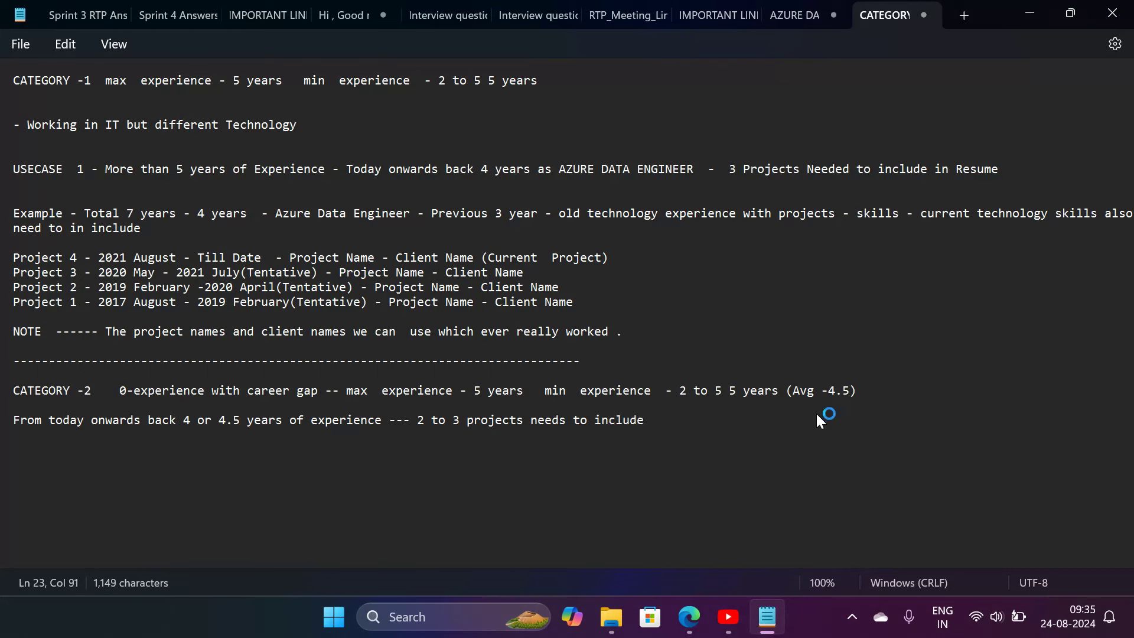
key("BackSpace")
type(".")
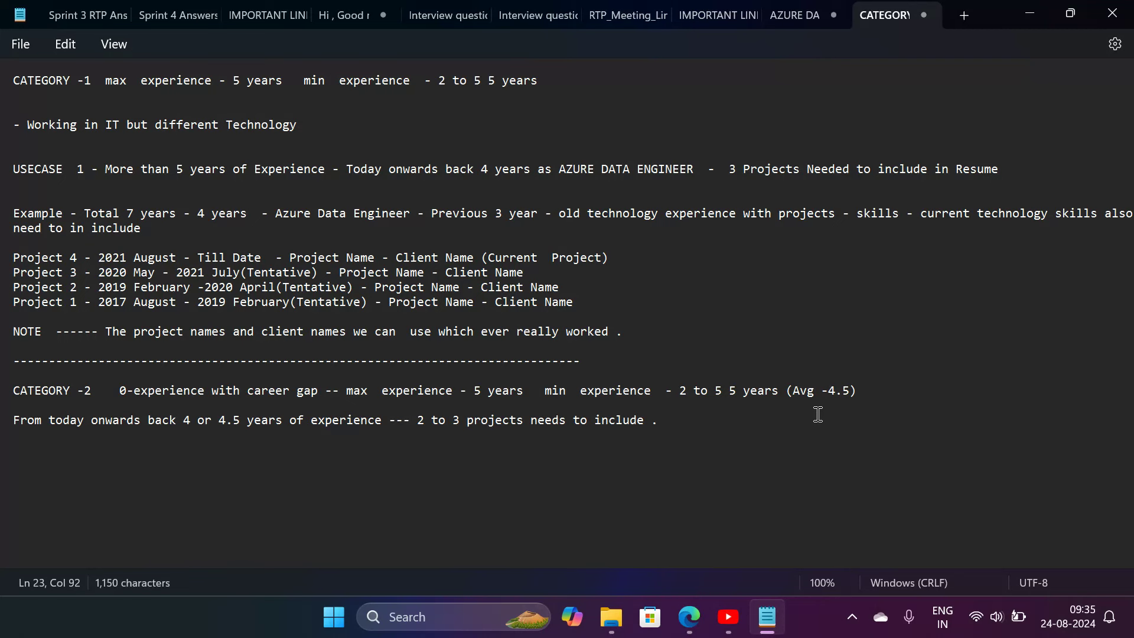
Add the line "*** No need to add any extra skill set ***" below the CATEGORY -2 experience text, leaving one blank line between them
key("Return")
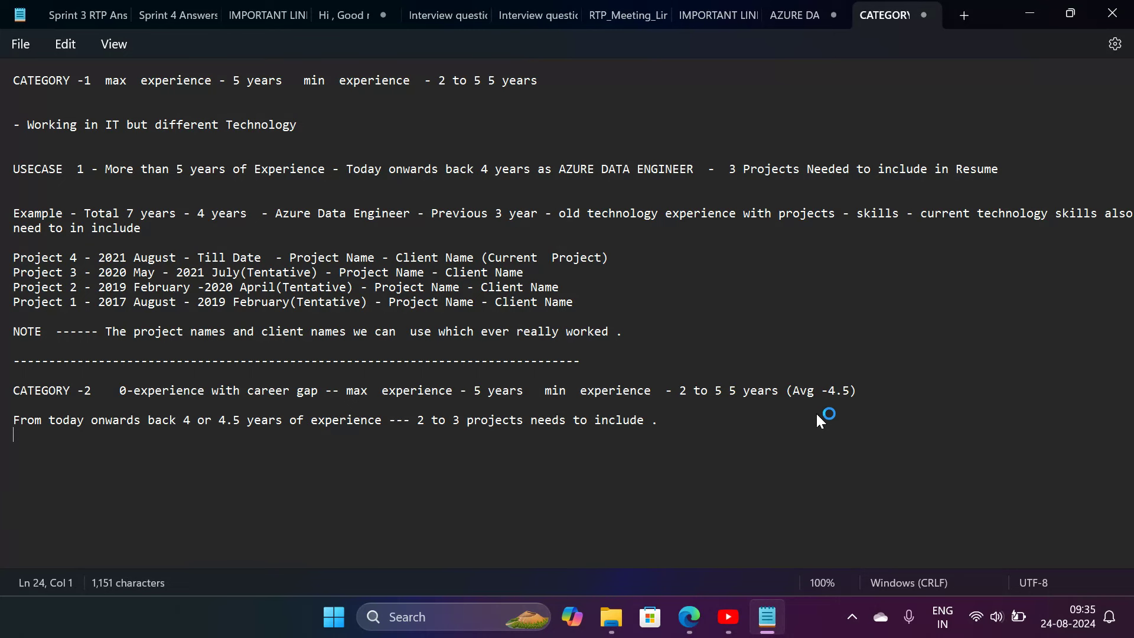
key("Return")
type("***88888")
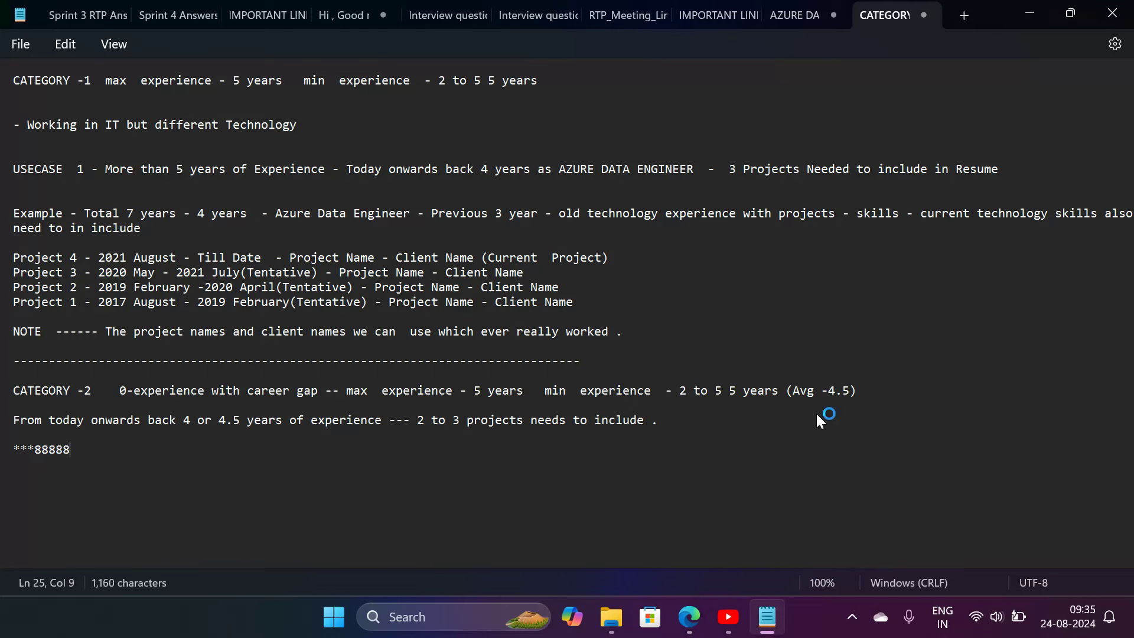
key("BackSpace")
key("BackSpace")
key("BackSpace")
key("BackSpace")
type("No need to a")
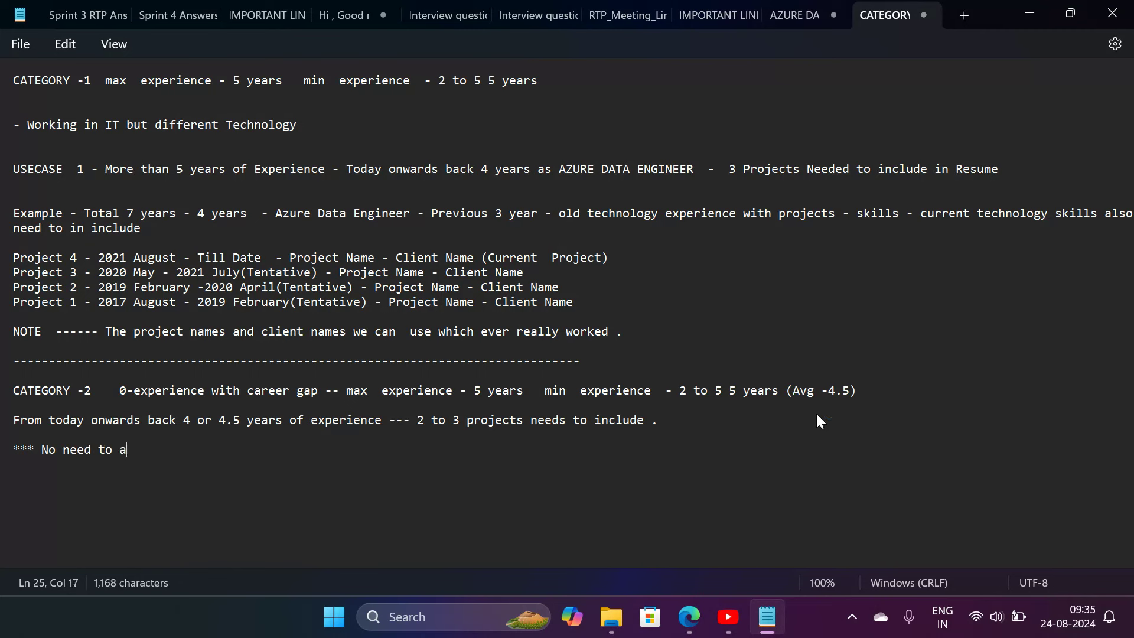
type("dd an")
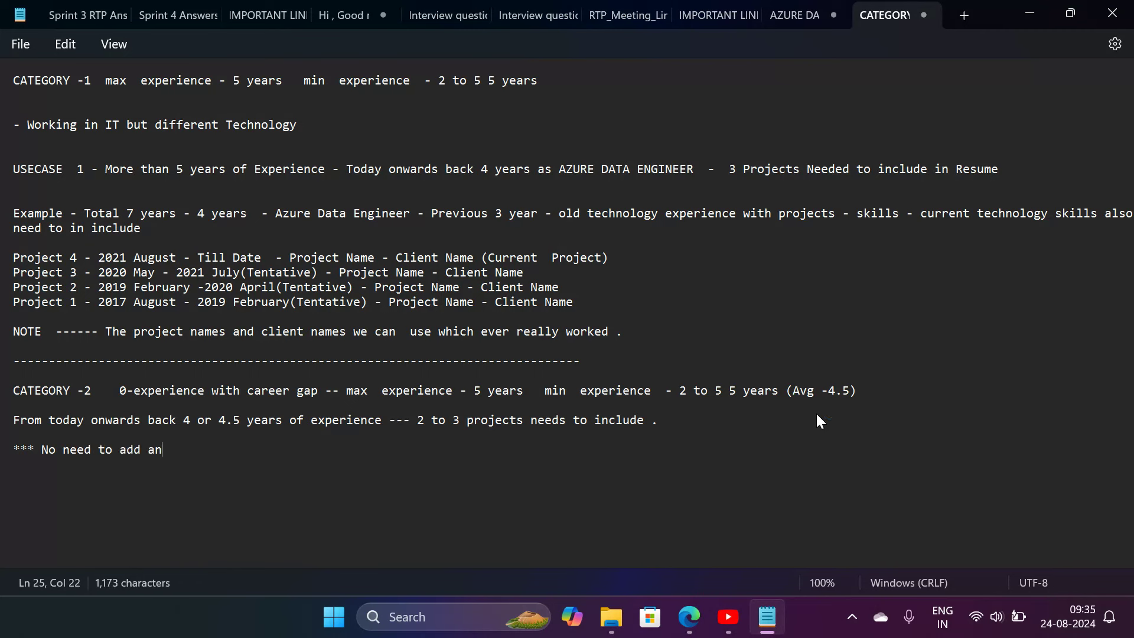
type("y extra skill")
type("set")
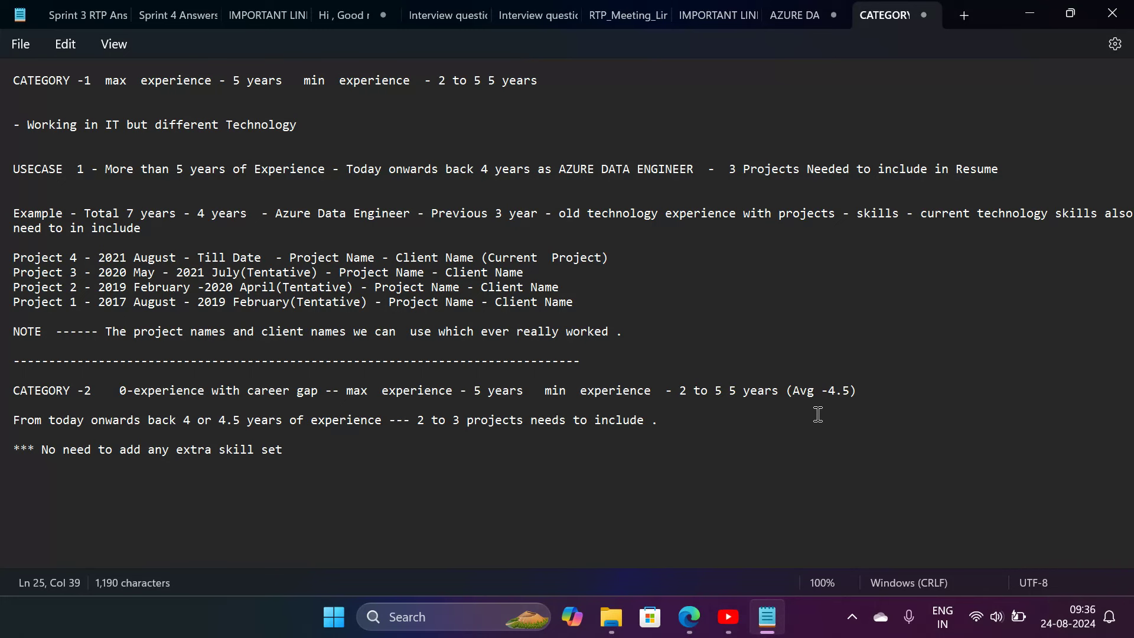
type(" ***")
Copy the Project 4 to Project 2 lines below the skill set note and renumber the copies Project 3, 2 and 1
left_click_drag(587, 303, 7, 274)
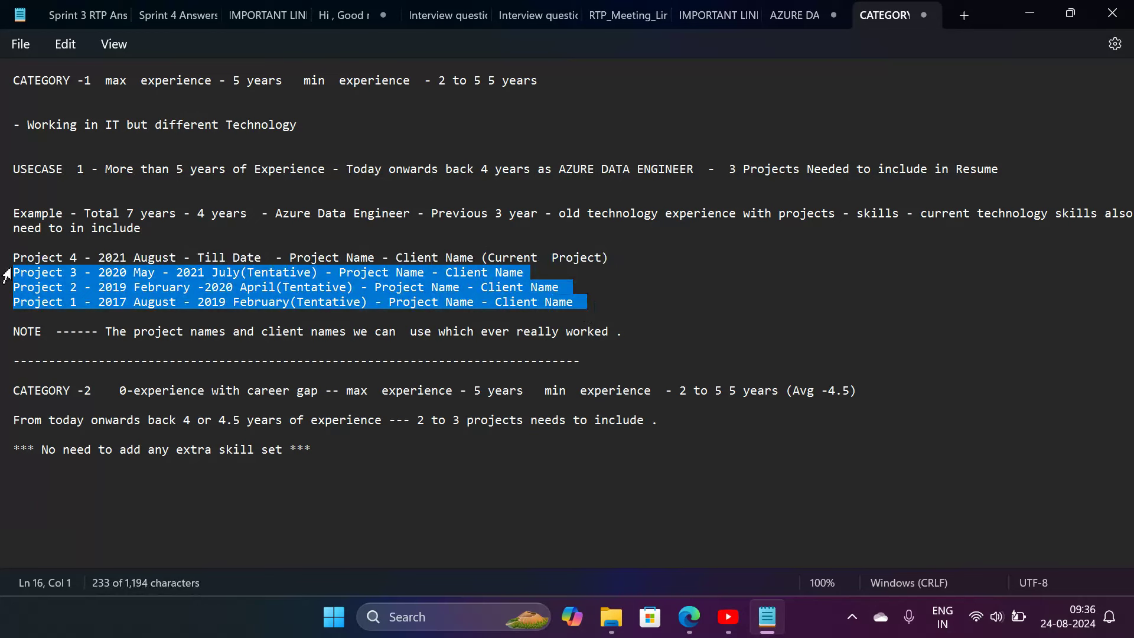
left_click(652, 302)
left_click_drag(13, 302, 20, 258)
key("ctrl+c")
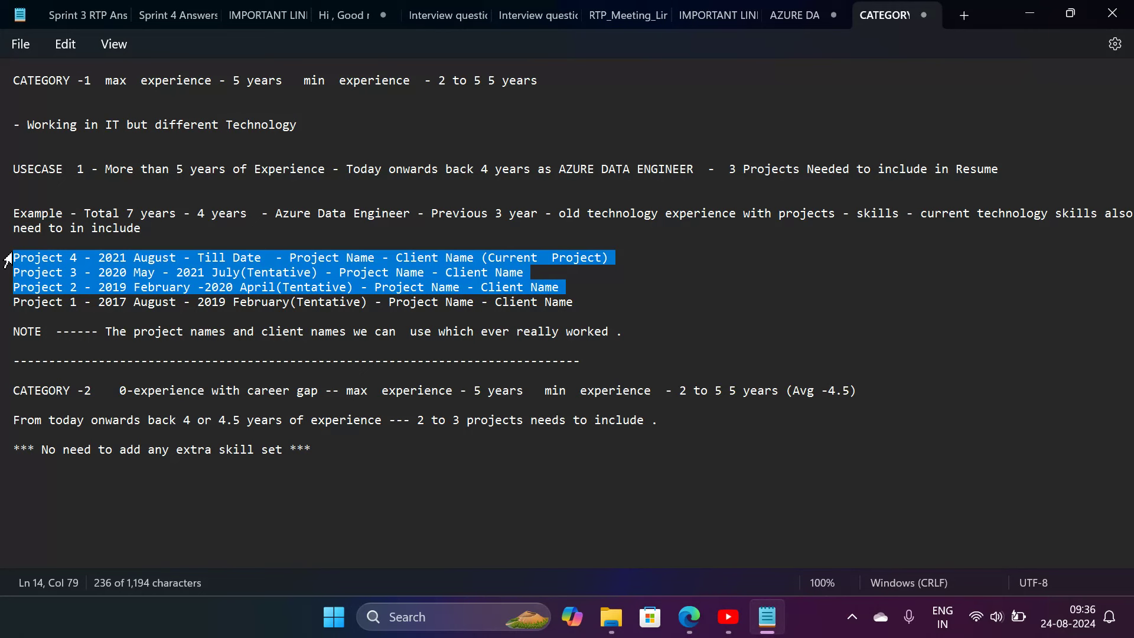
left_click(386, 464)
key("ctrl+v")
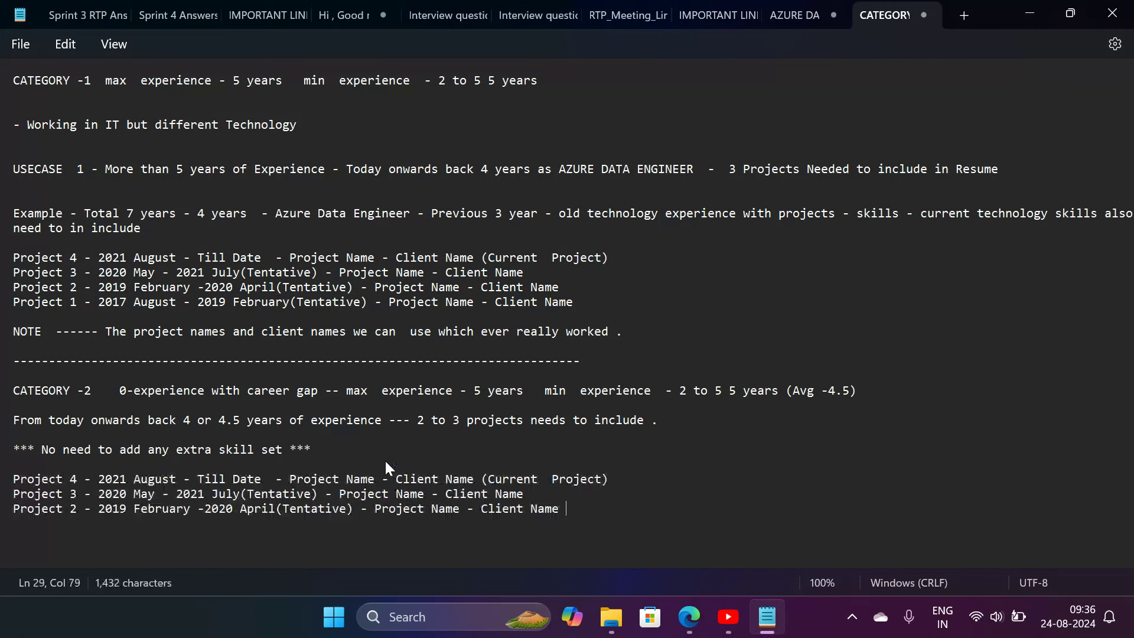
left_click(78, 509)
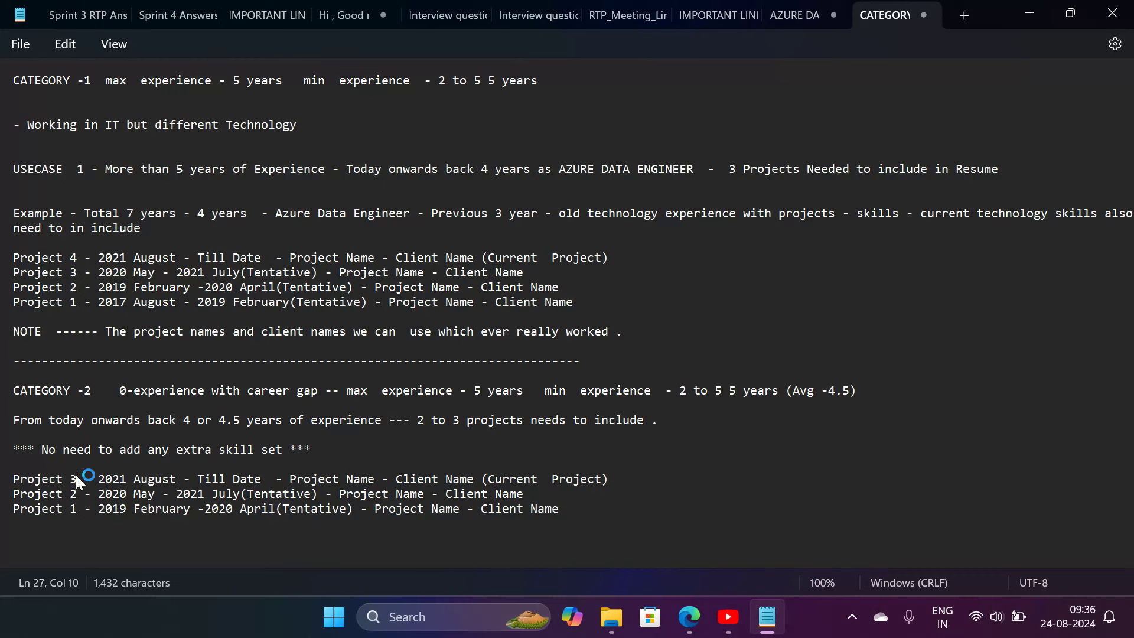
Change the years of Project 1 under CATEGORY -2 so it runs from 2020 February to 2021 April
left_click(127, 509)
key("BackSpace")
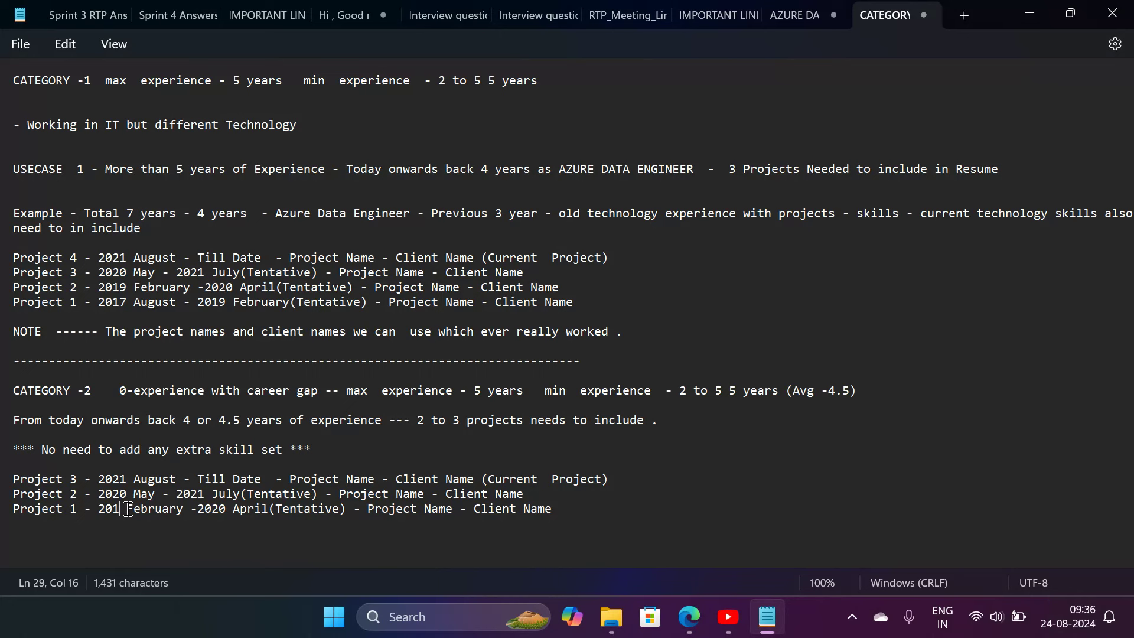
type("0")
left_click(234, 508)
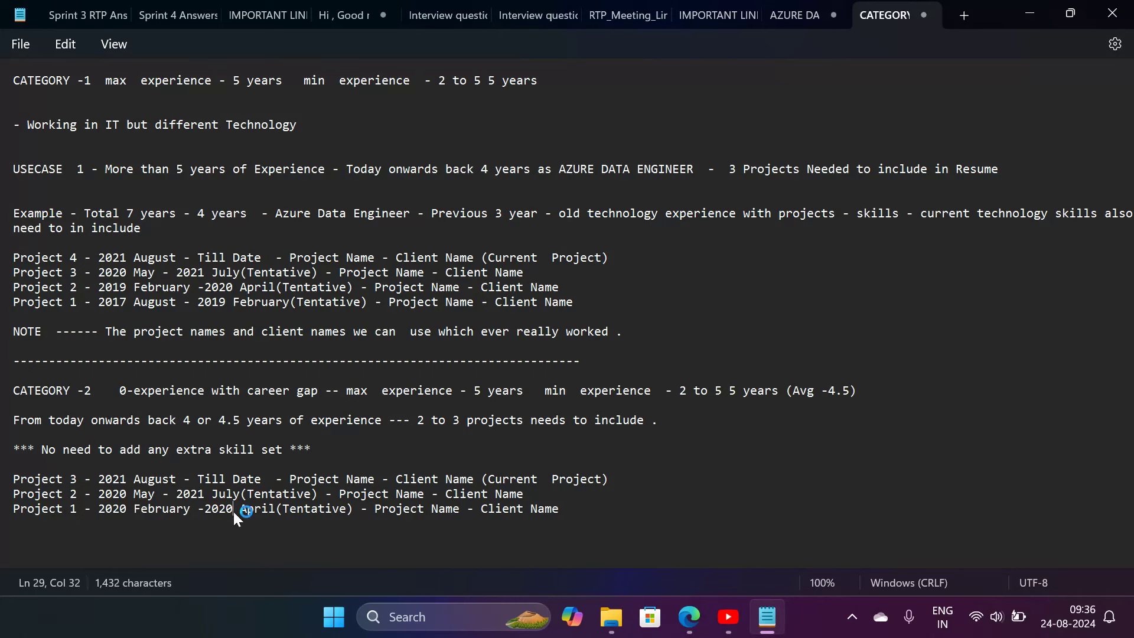
key("BackSpace")
type("1")
Change the years of Project 2 under CATEGORY -2 so it runs from 2021 May to 2022 July
left_click(128, 490)
key("BackSpace")
type("1")
left_click(208, 497)
key("BackSpace")
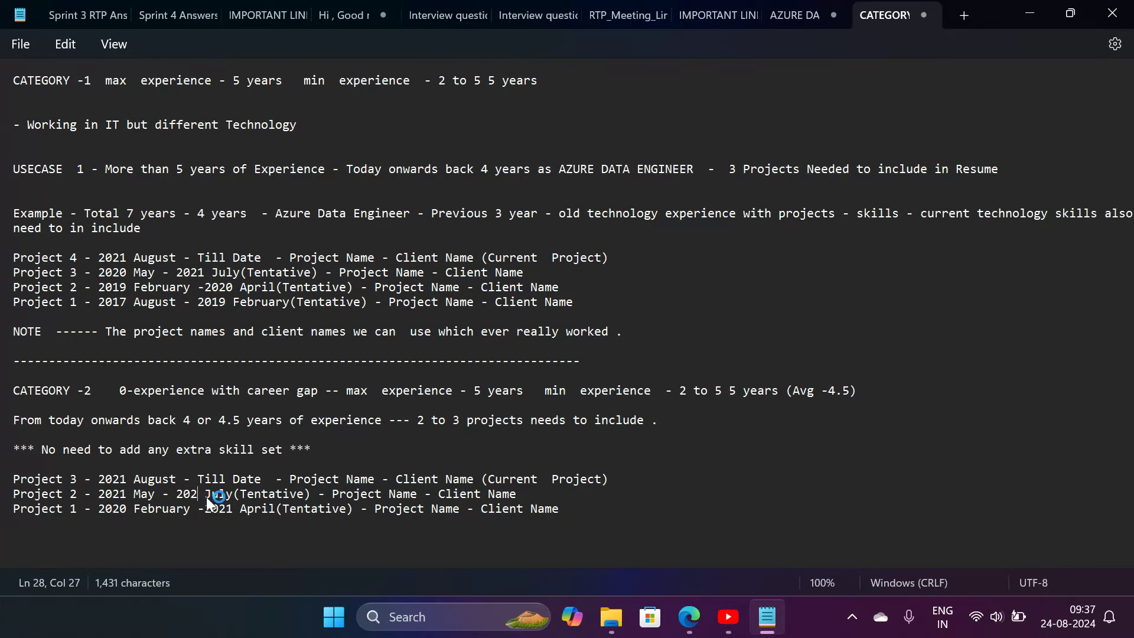
type("2")
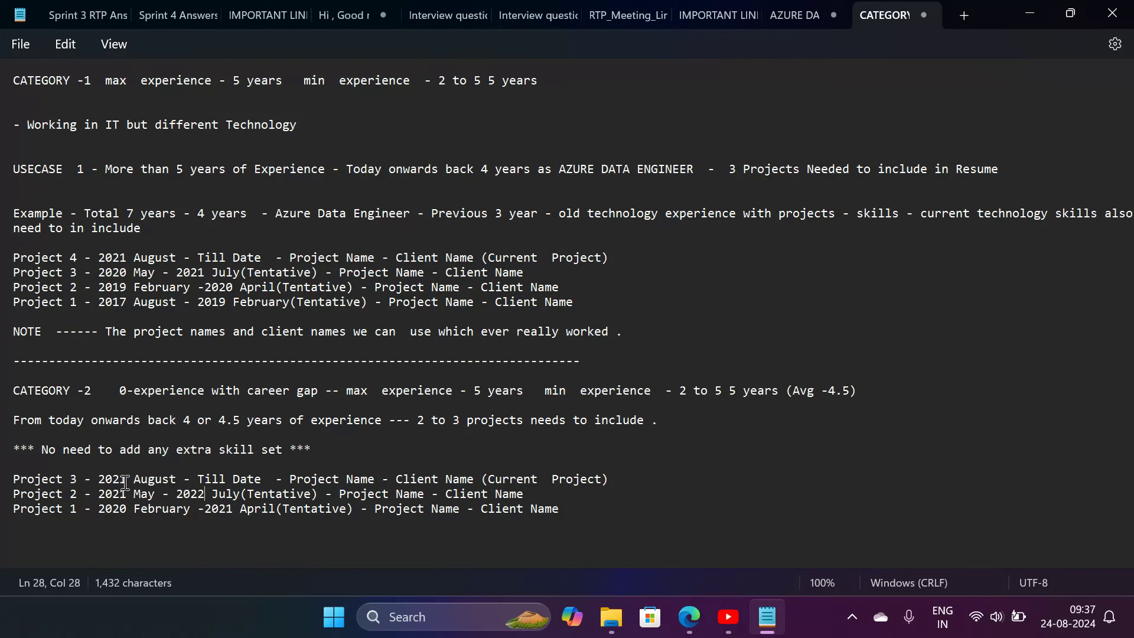
Set the start year of the current Project 3 under CATEGORY -2 to 2023
left_click(126, 481)
key("BackSpace")
type("3")
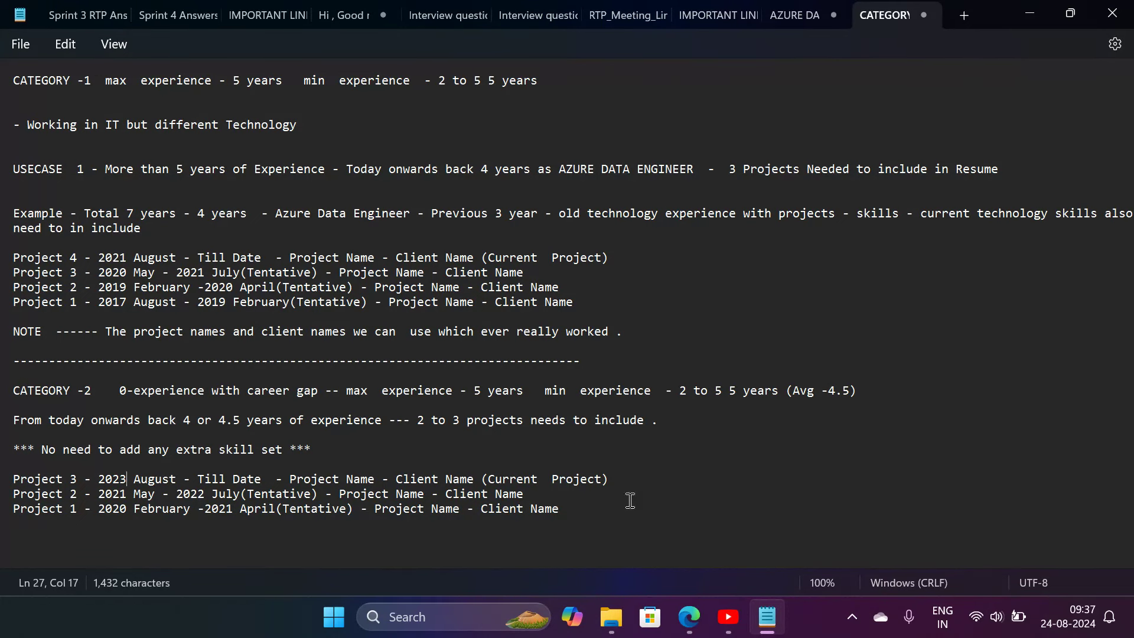
left_click(753, 527)
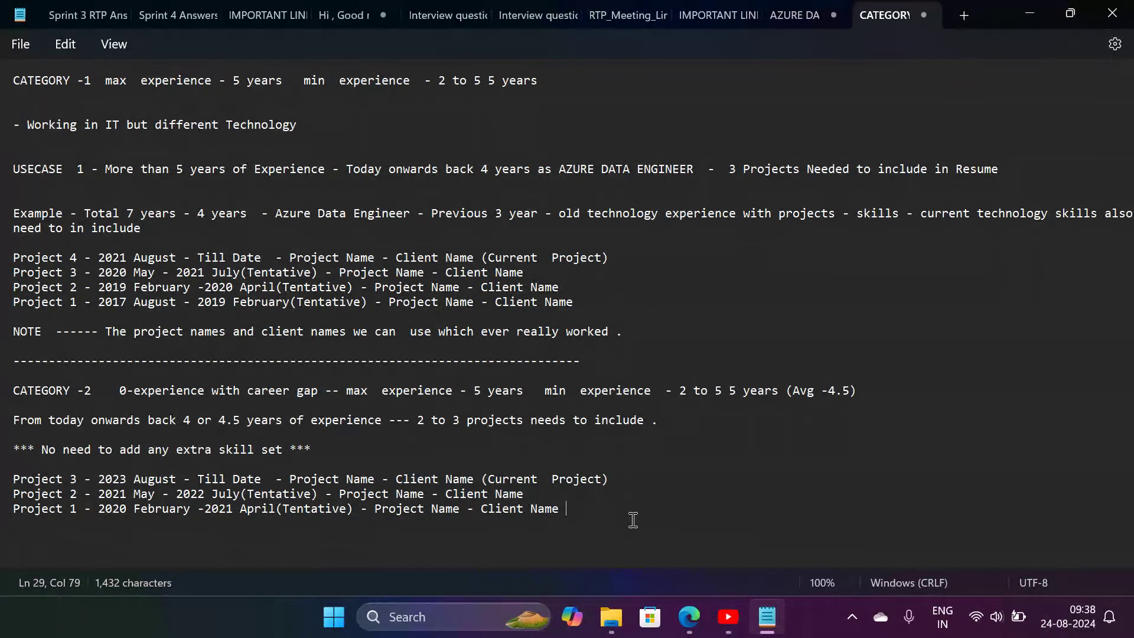
Add "Domains - Banking , Insurance , Health Care, Retail, Finance," below the CATEGORY -2 project list, leaving one blank line
left_click(638, 481)
key("Down")
key("Down")
key("Return")
key("Return")
type("D")
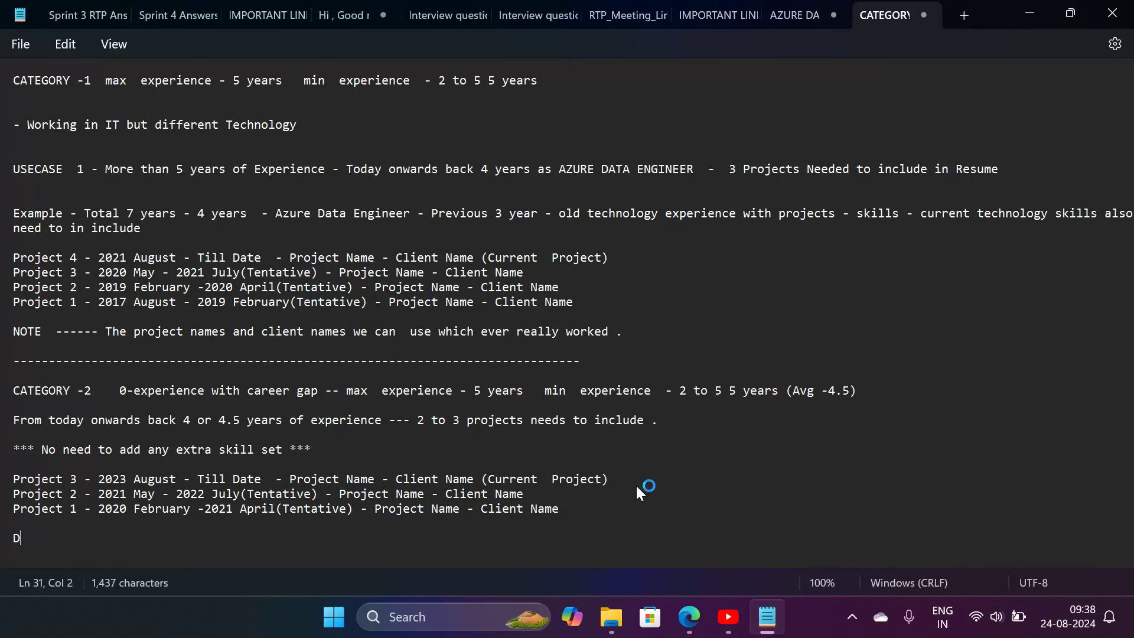
type("omains -")
type("Banking , ")
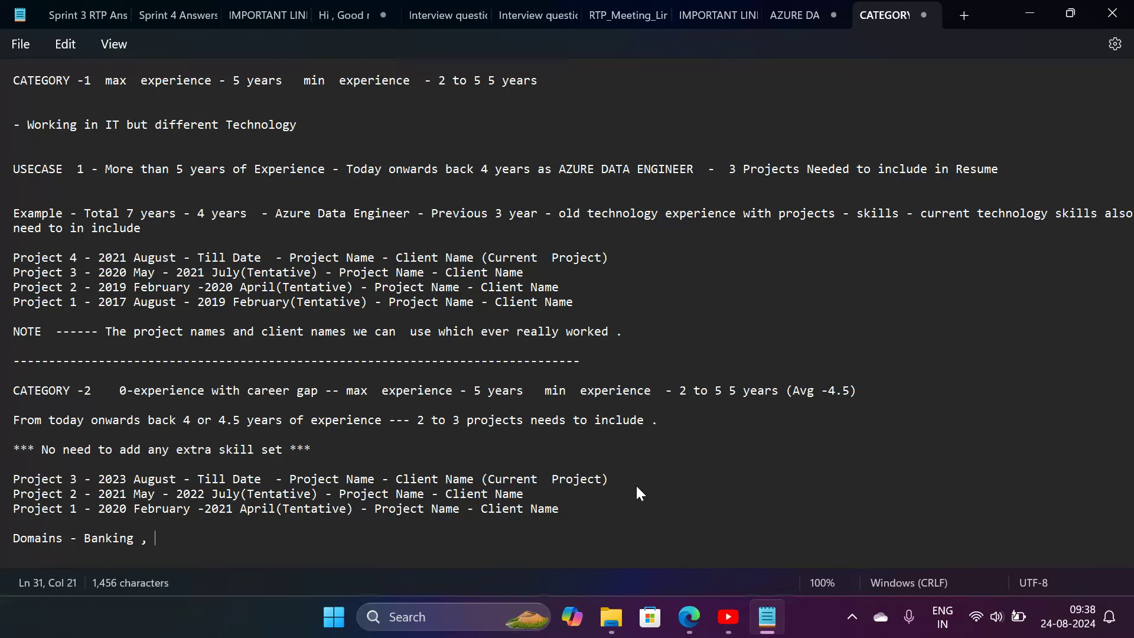
type("Insurance , H")
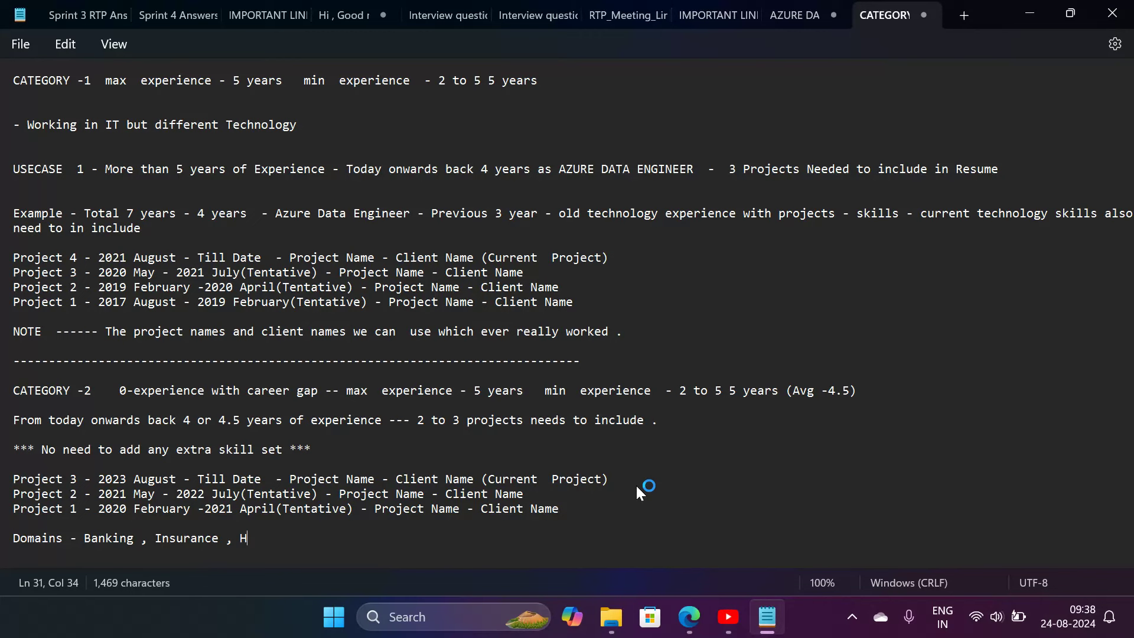
type("ealth Care, ")
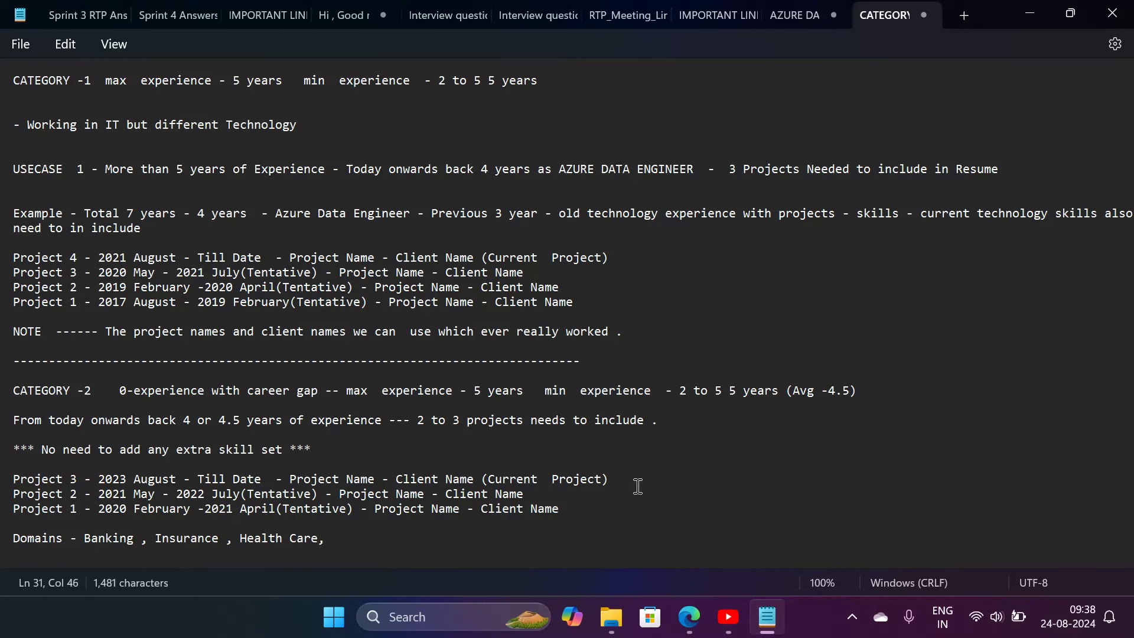
type("Reta")
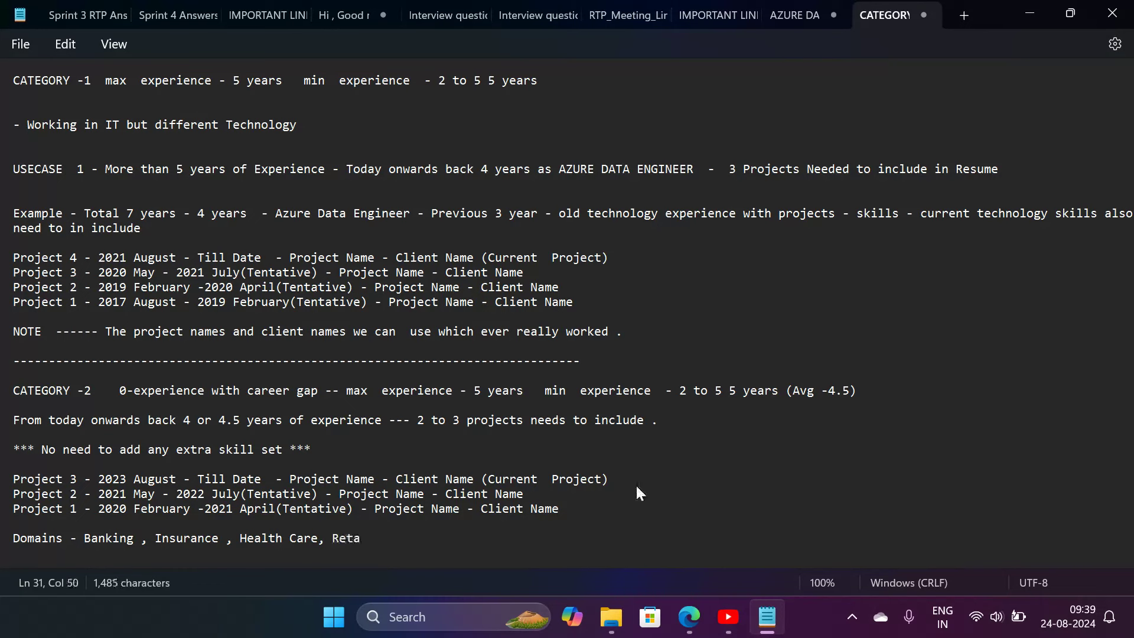
type("il, Finance")
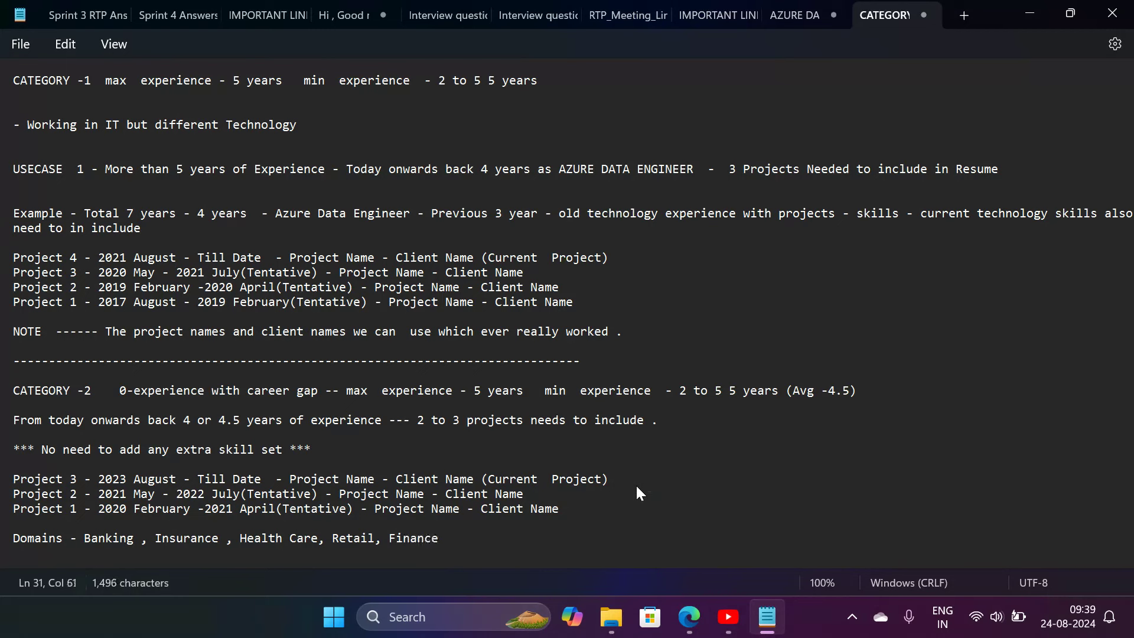
type(",")
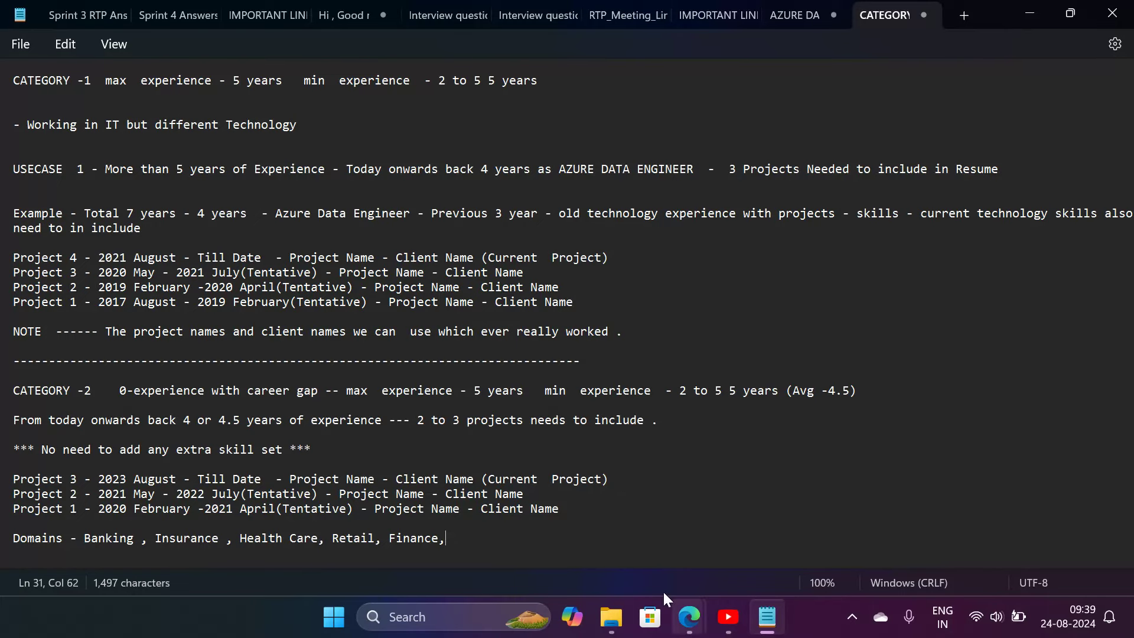
Switch to the Edge browser, search for "chat gpt" in a new tab and open ChatGPT from the OpenAI result
left_click(688, 616)
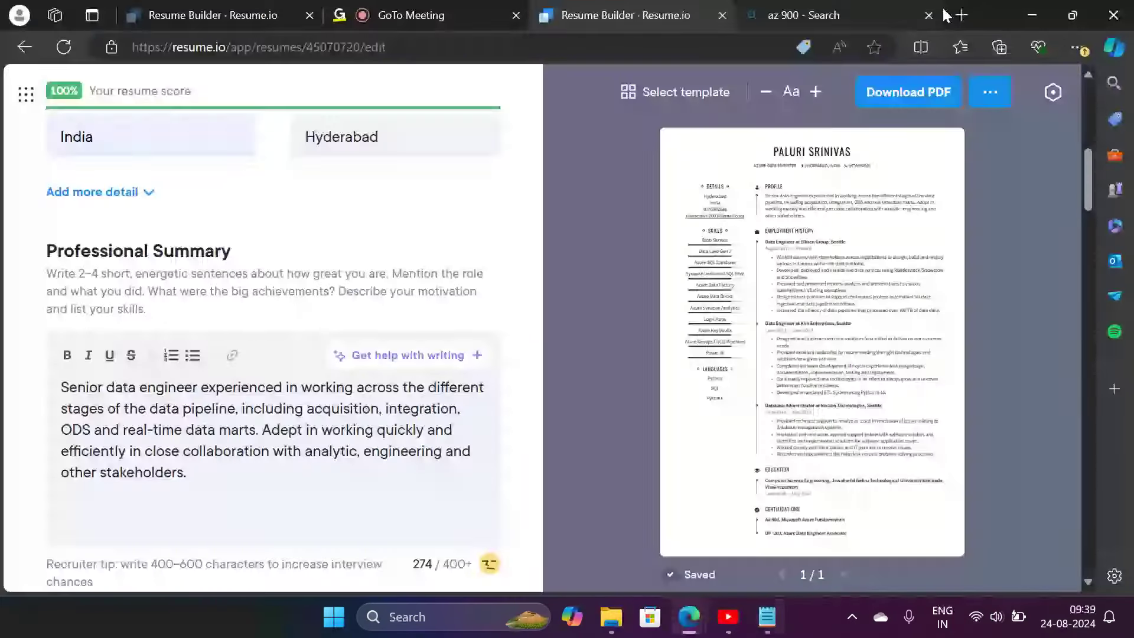
left_click(960, 16)
left_click(588, 47)
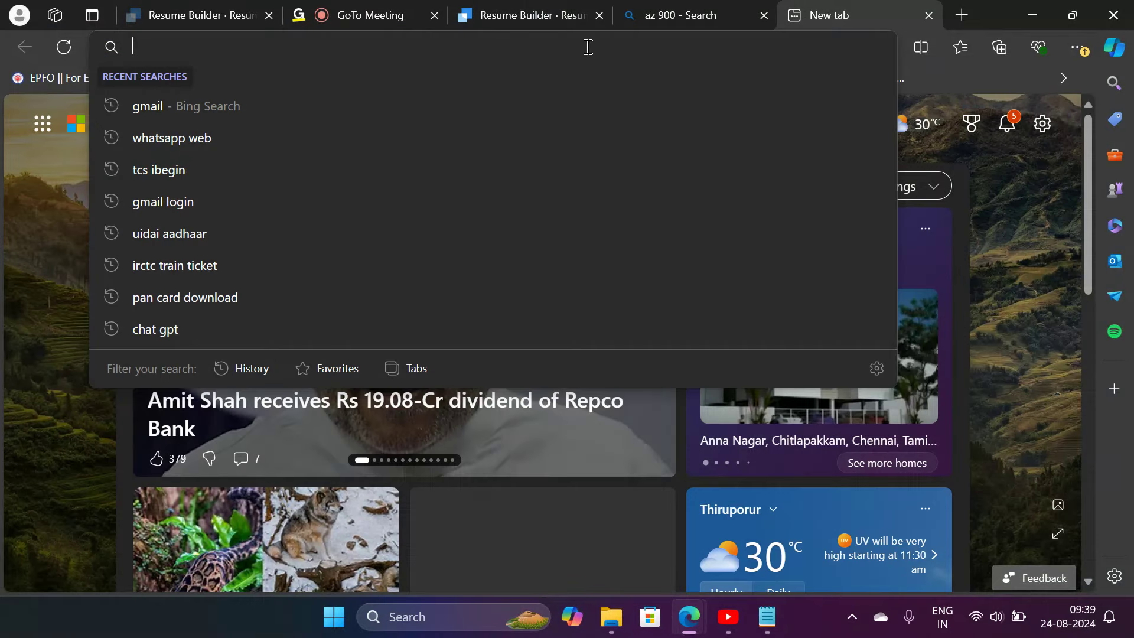
type("chat+gpt&cvid=4aa0d326bc54486c8def885e6de62ee3&gs_lcrp=EgZjaHJv...")
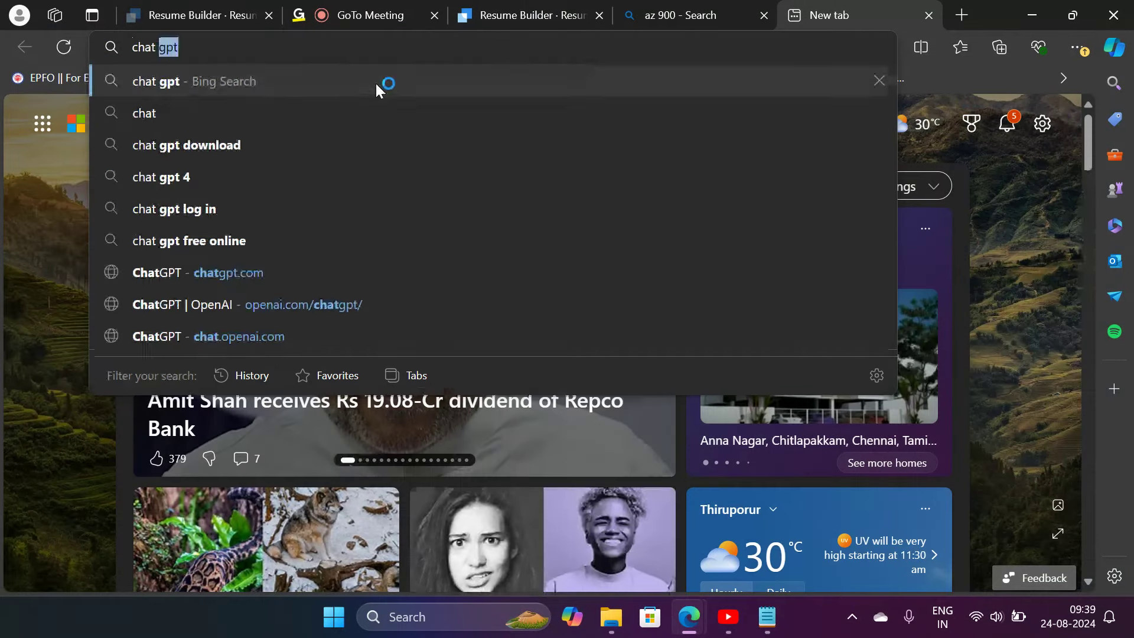
left_click(375, 82)
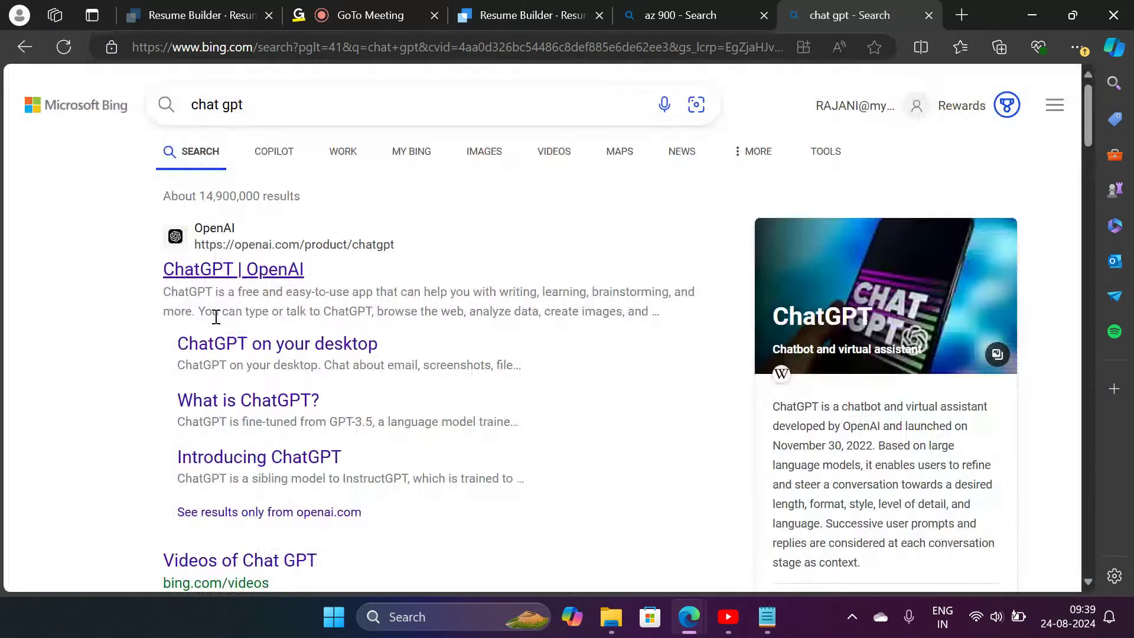
left_click(233, 267)
left_click(472, 504)
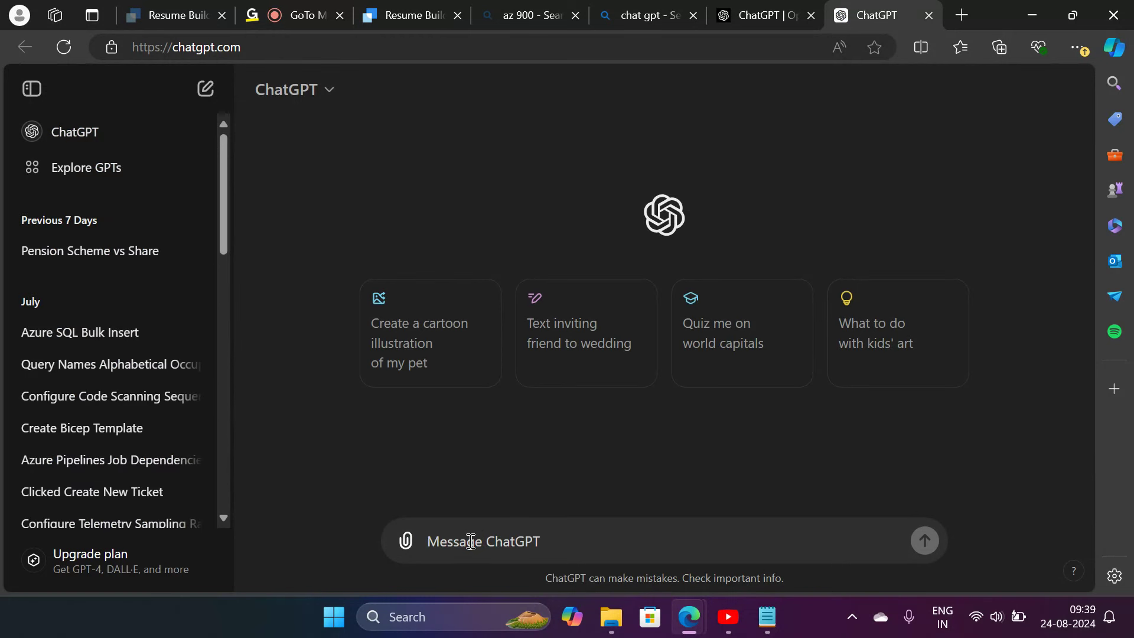
Ask ChatGPT "Can u please give me different kind of business domain names"
type("Can")
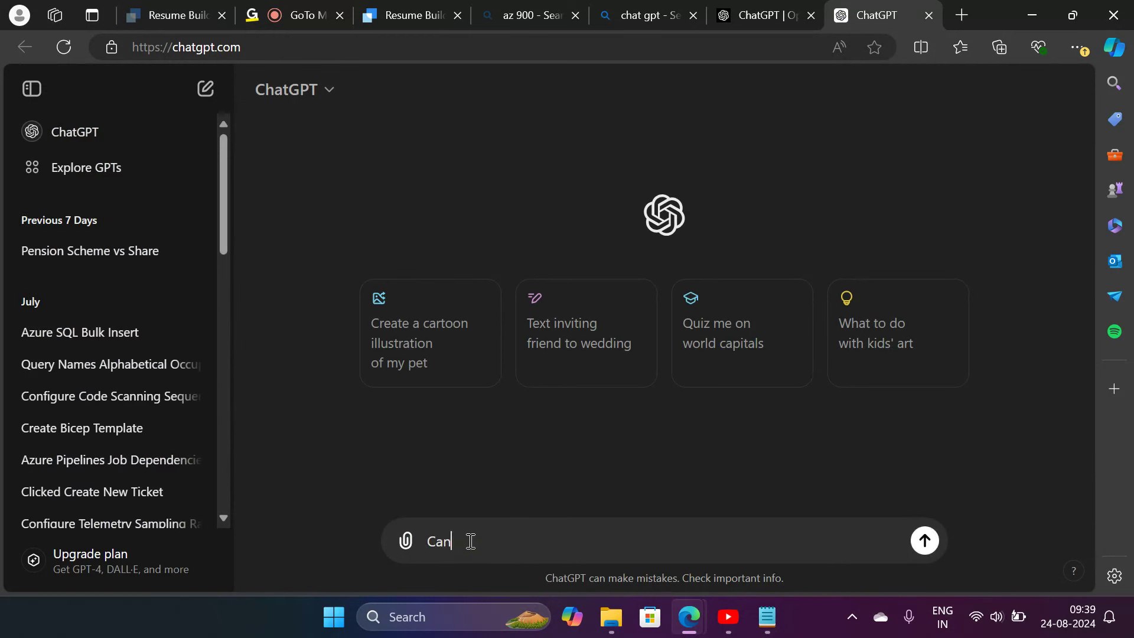
type(" u please giv")
key("Tab")
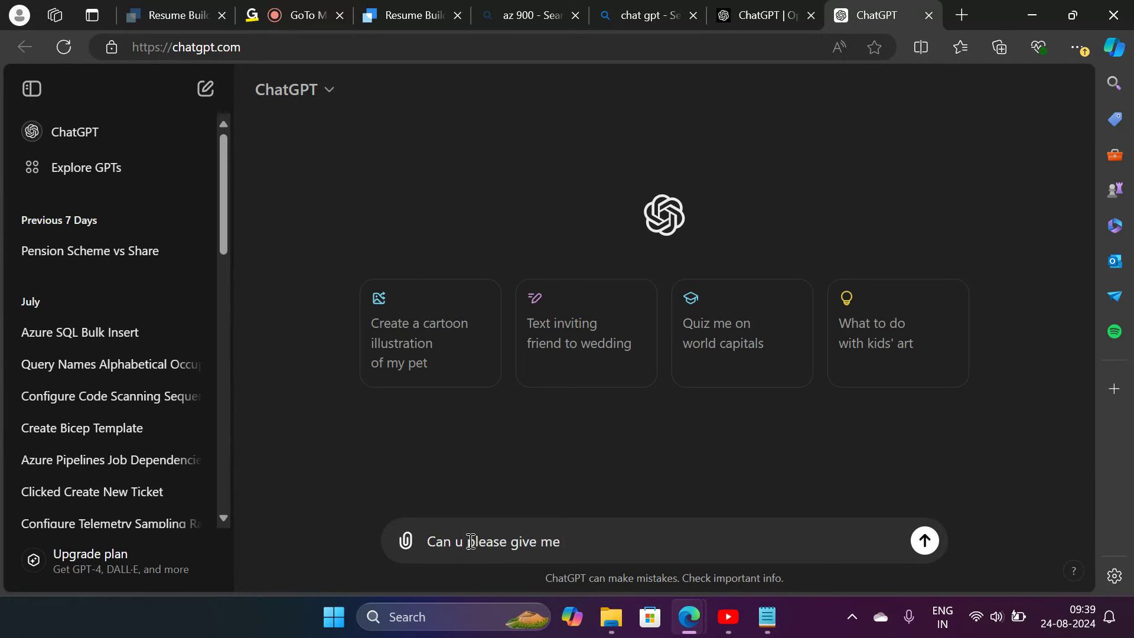
type("differen")
type("t ")
type("i")
key("BackSpace")
type("kind ")
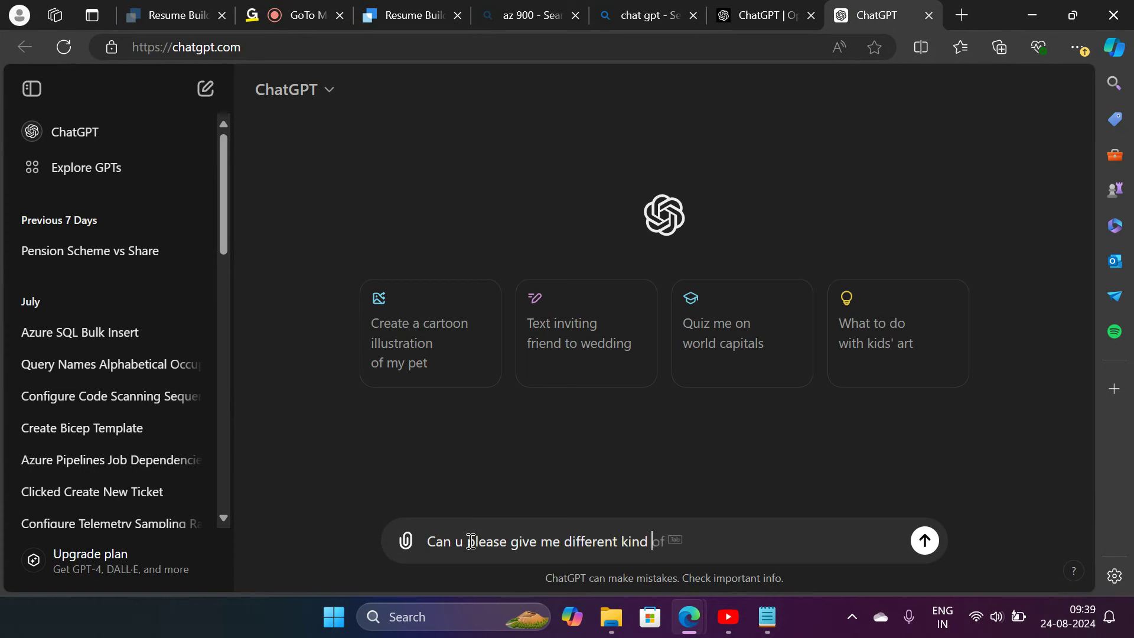
type("of busin")
type("nes")
key("BackSpace")
key("BackSpace")
key("BackSpace")
key("BackSpace")
type("ess dom")
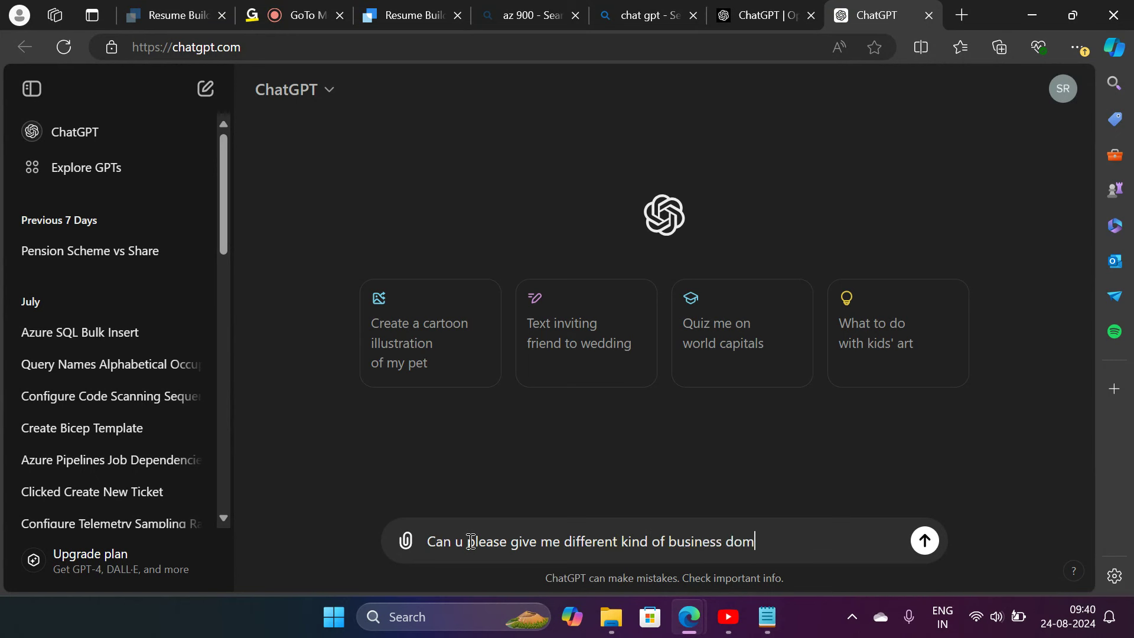
type("ina")
key("BackSpace")
key("BackSpace")
type("ain names")
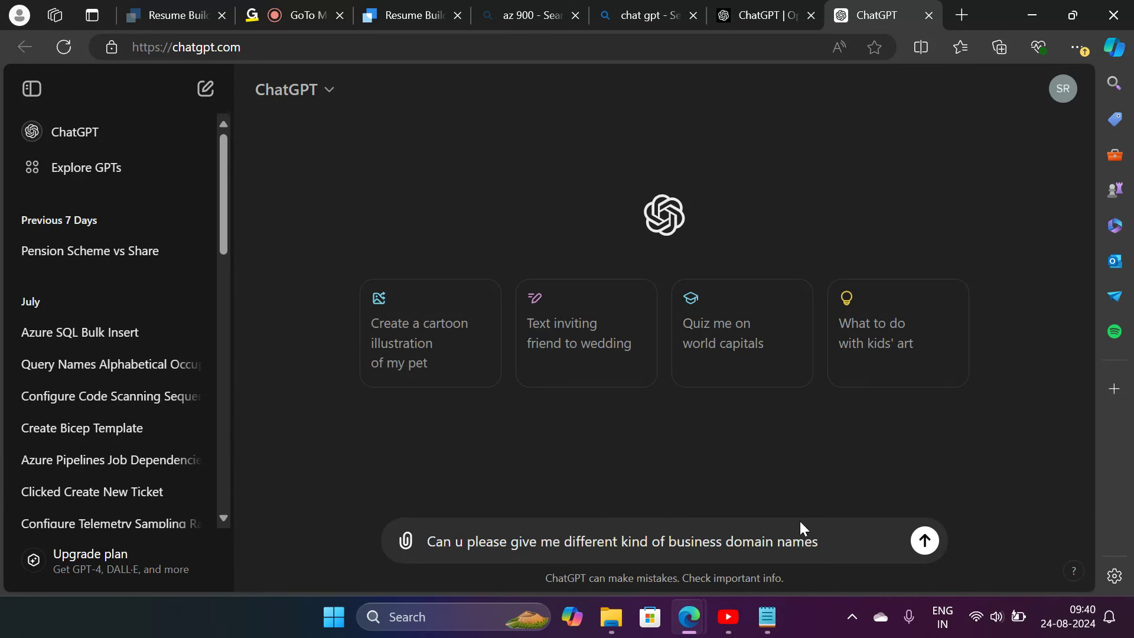
left_click(925, 541)
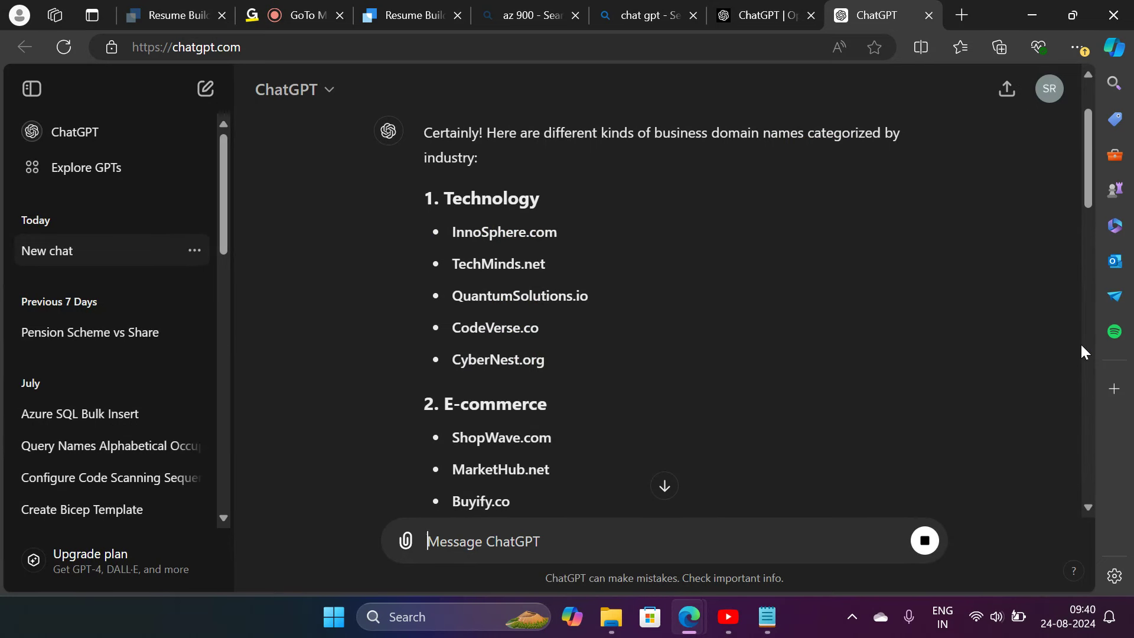
Read through ChatGPT's list of business domain names by industry, down to category 10
scroll(979, 343, "down", 1)
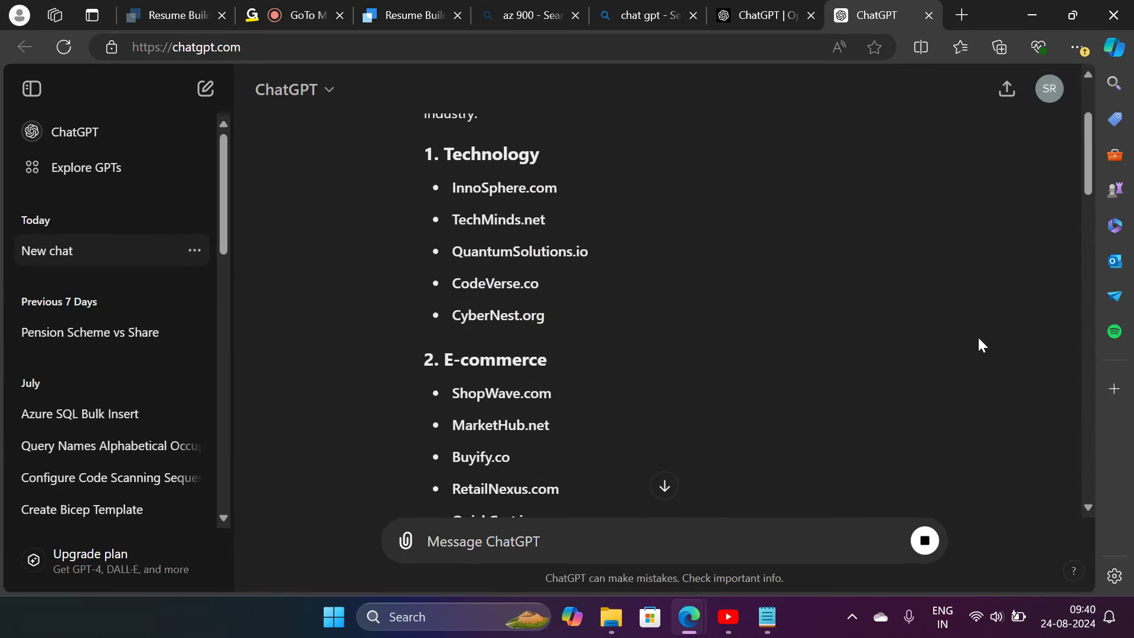
scroll(976, 336, "down", 3)
scroll(976, 336, "down", 1)
scroll(976, 336, "down", 1)
scroll(977, 336, "down", 3)
scroll(978, 339, "down", 3)
scroll(978, 344, "down", 1)
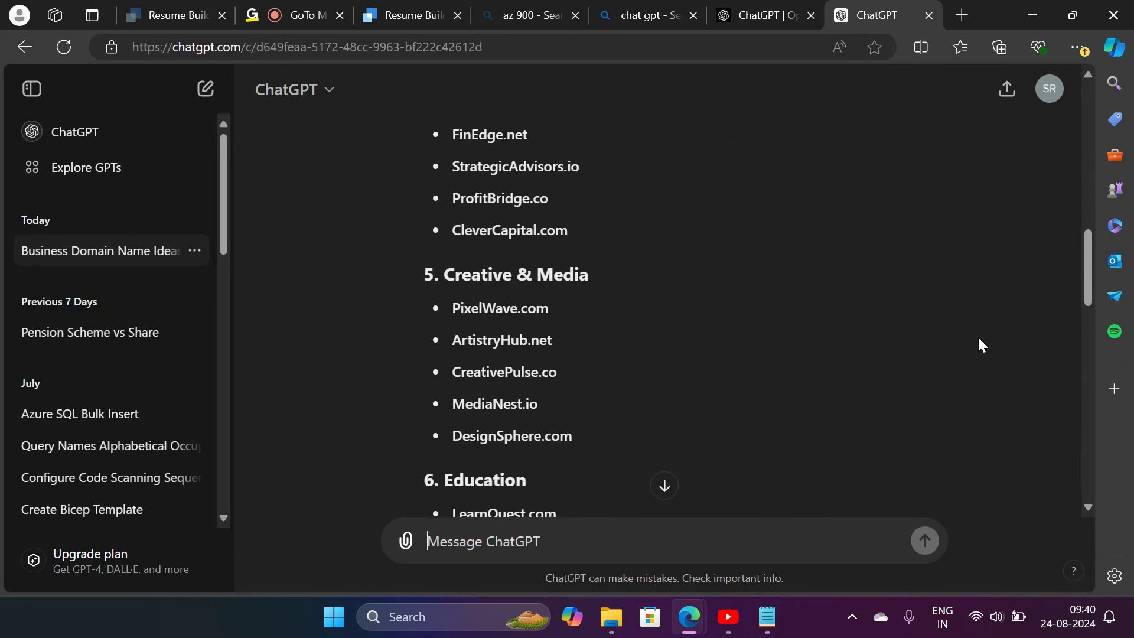
scroll(978, 341, "down", 3)
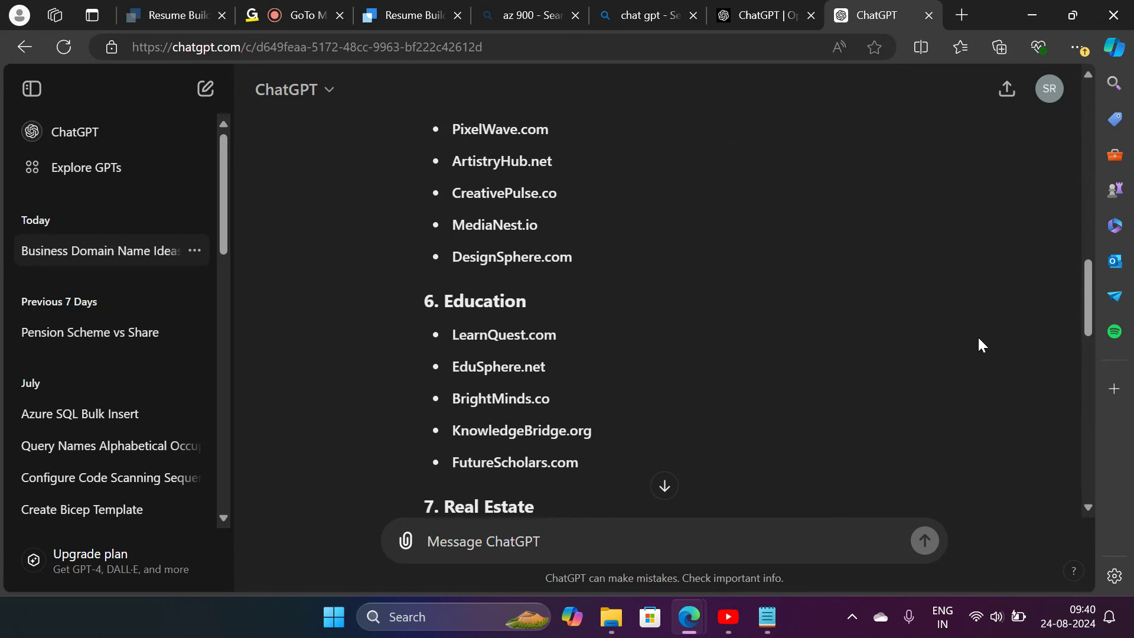
scroll(978, 345, "down", 3)
scroll(978, 345, "down", 4)
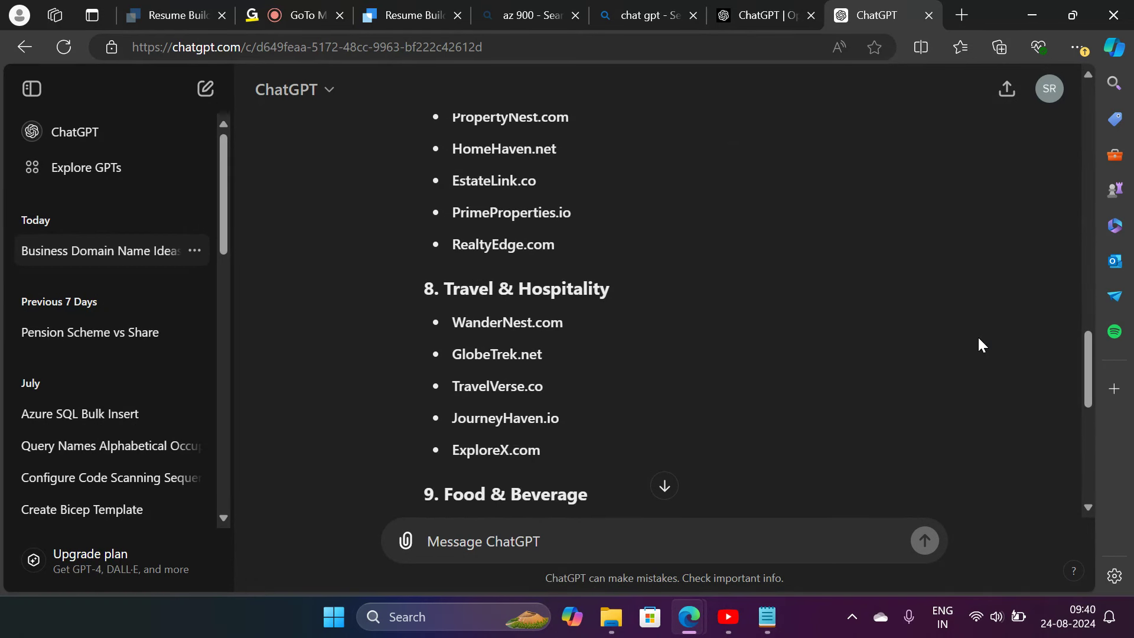
scroll(978, 345, "down", 2)
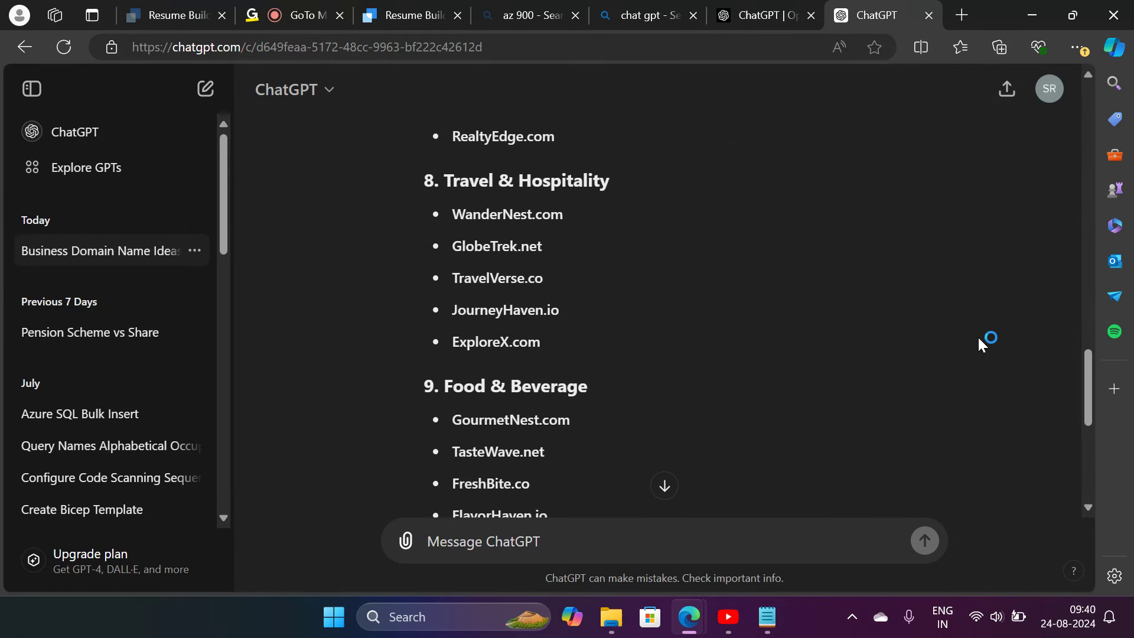
scroll(977, 344, "down", 2)
scroll(978, 339, "down", 2)
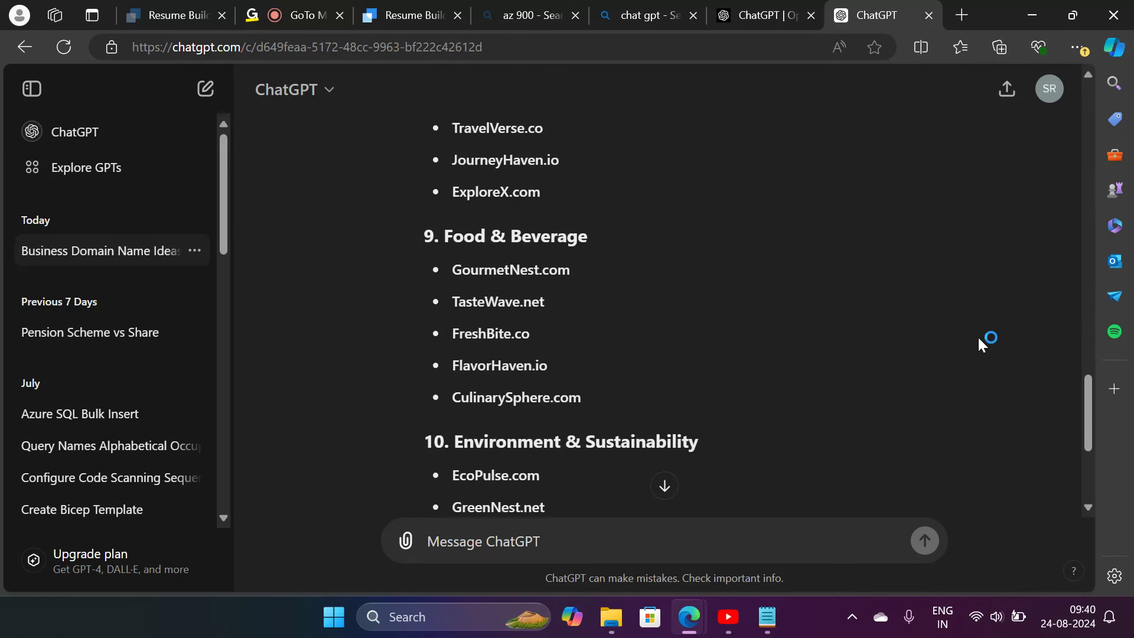
scroll(978, 339, "down", 1)
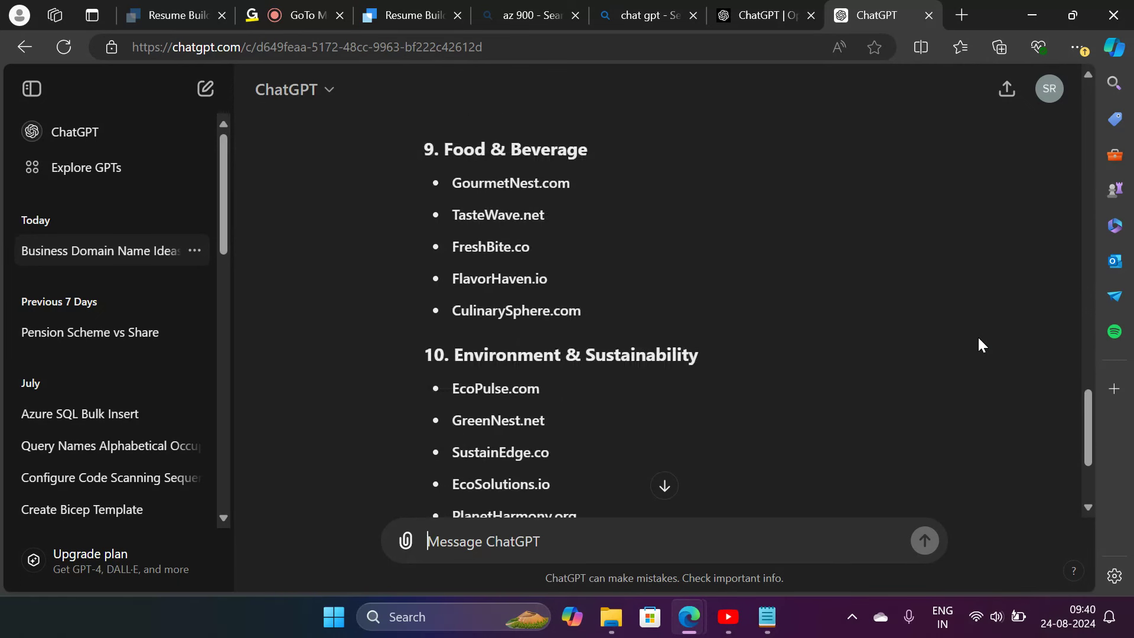
scroll(979, 339, "down", 2)
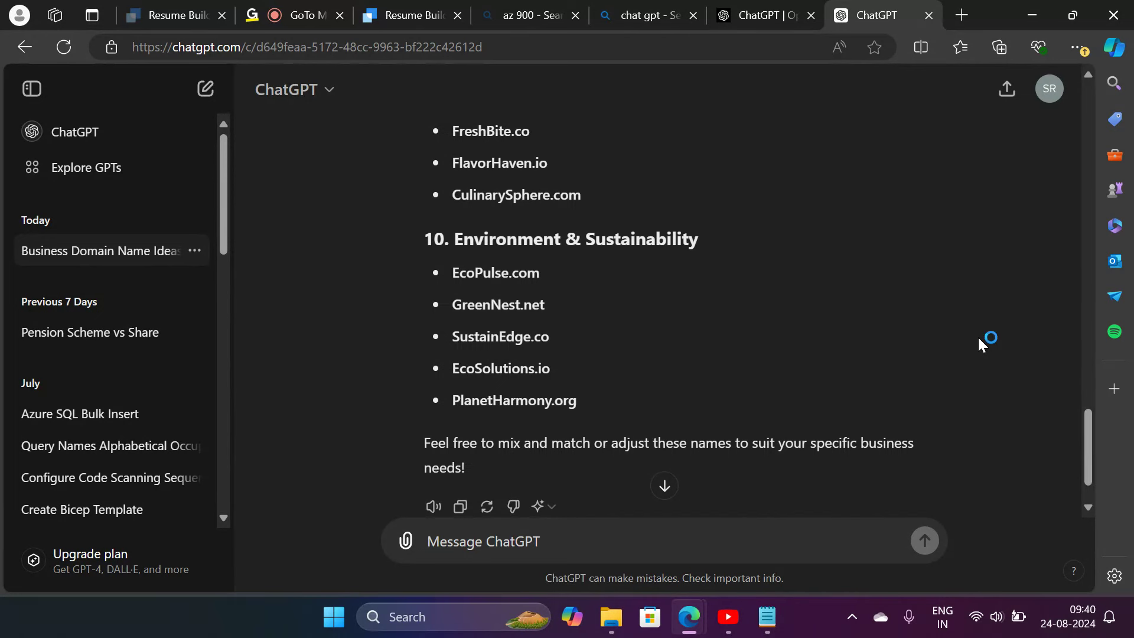
Copy the "Environment & Sustainability" heading from the reply and append it with a comma to the Domains line in Notepad
left_click_drag(702, 243, 450, 242)
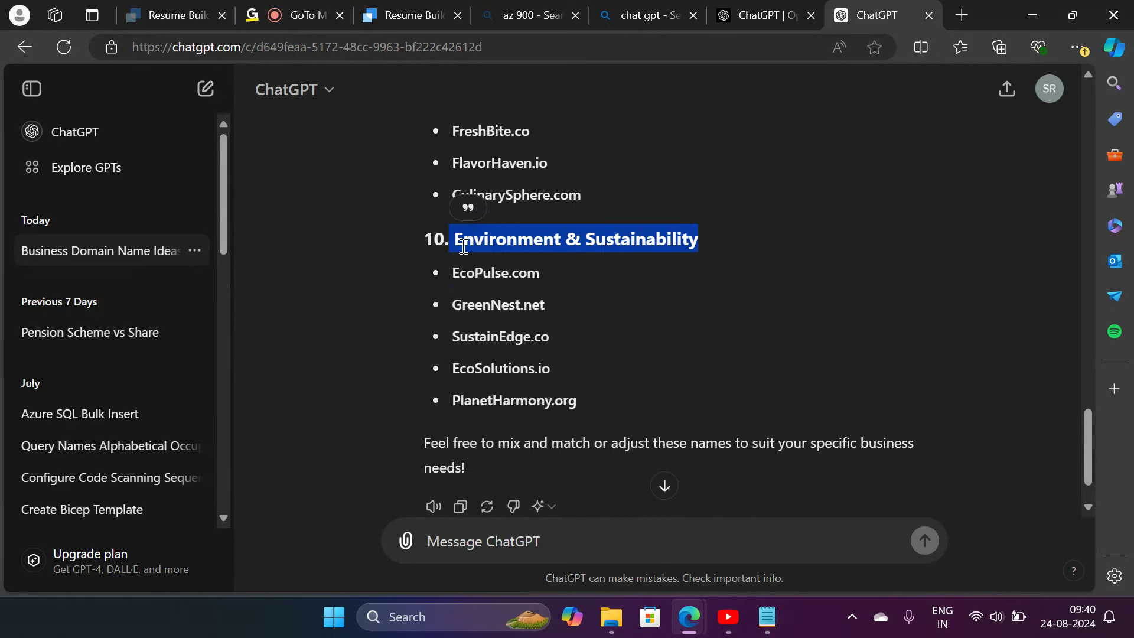
left_click(774, 614)
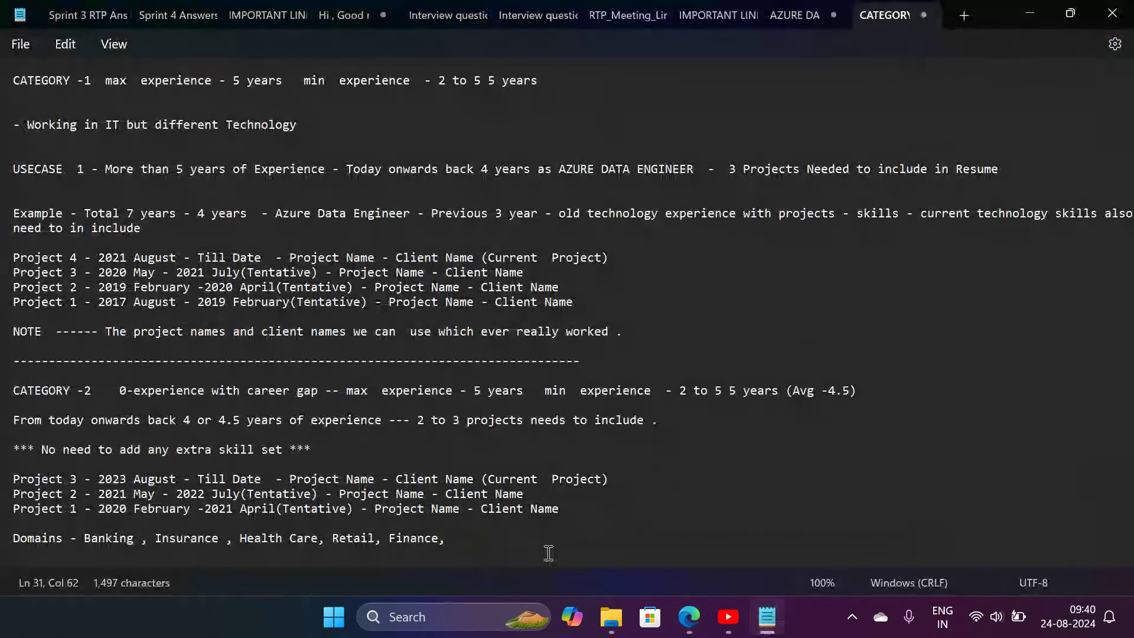
type("Environment & Sustainability,")
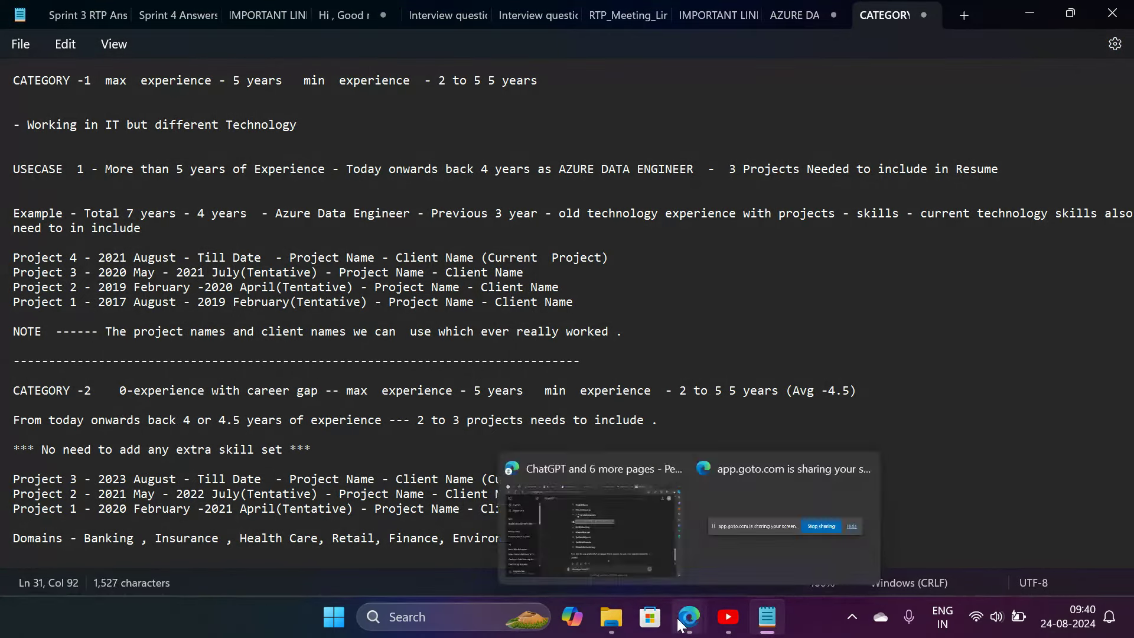
Switch back to ChatGPT in Edge, look back over the last categories and ask "give me only domain names"
left_click(680, 621)
left_click(592, 520)
left_click(767, 224)
scroll(768, 225, "up", 3)
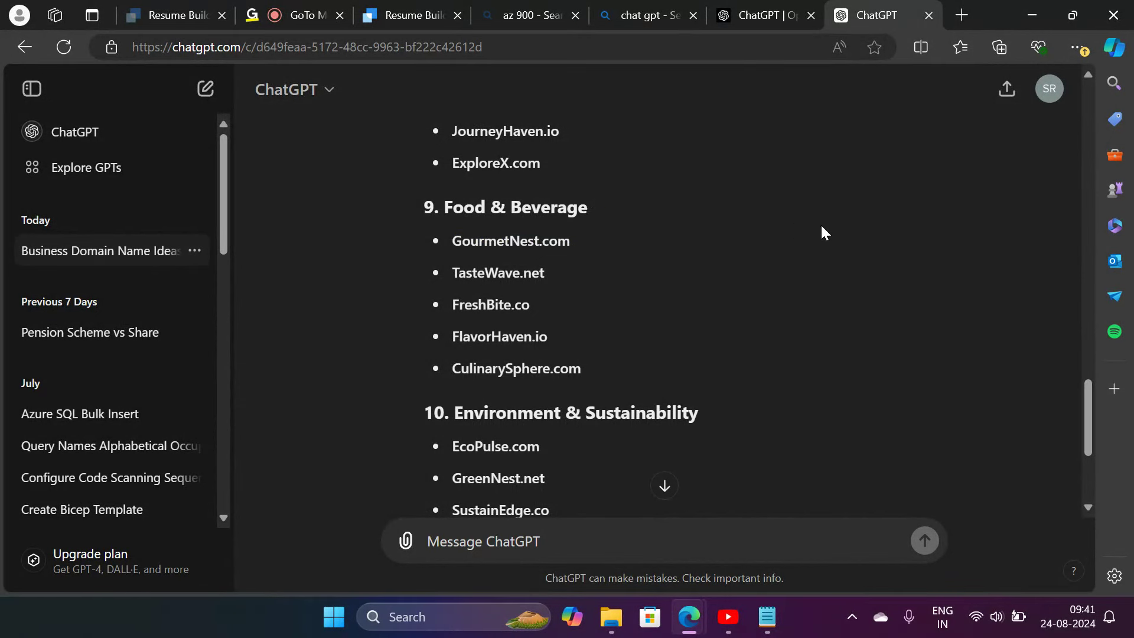
scroll(824, 232, "up", 3)
scroll(822, 230, "up", 1)
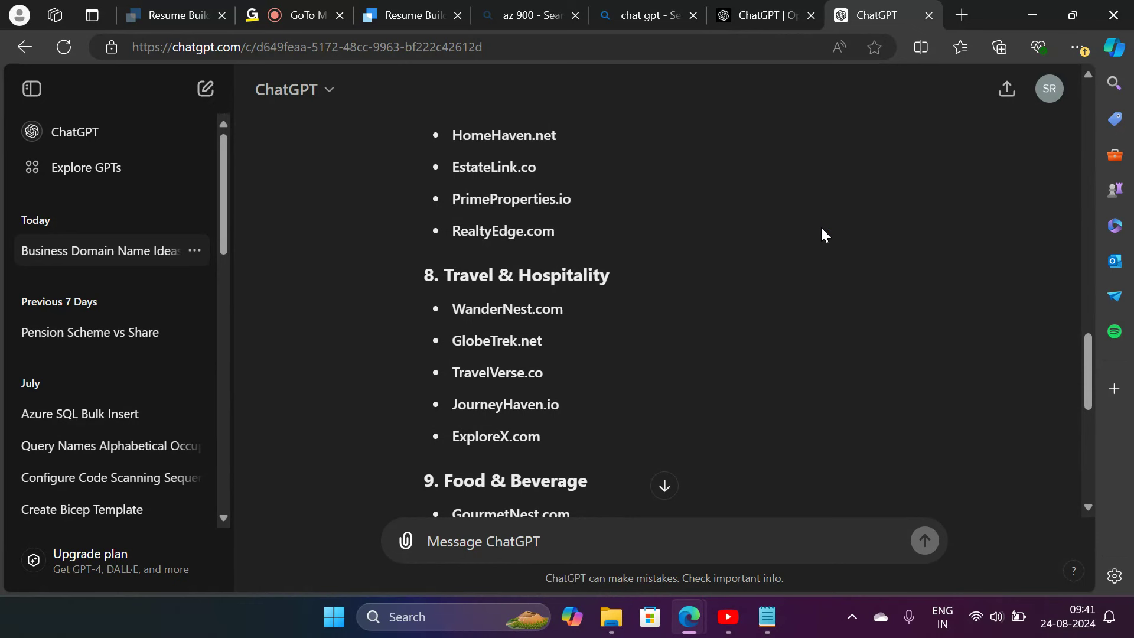
left_click(470, 543)
type("give me only doma")
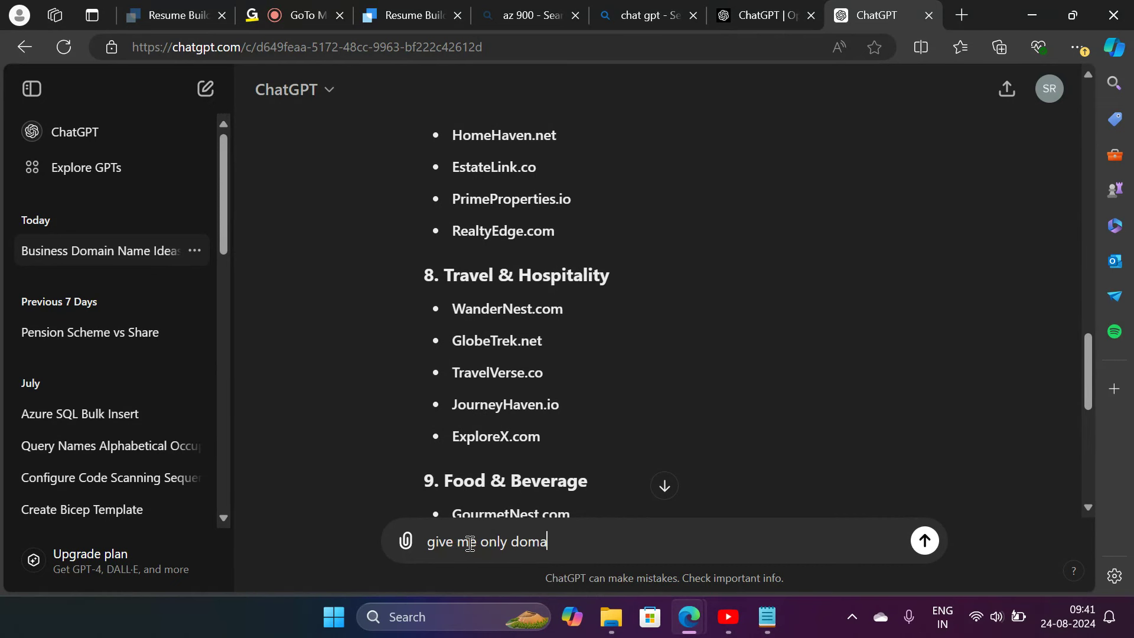
type("in name s")
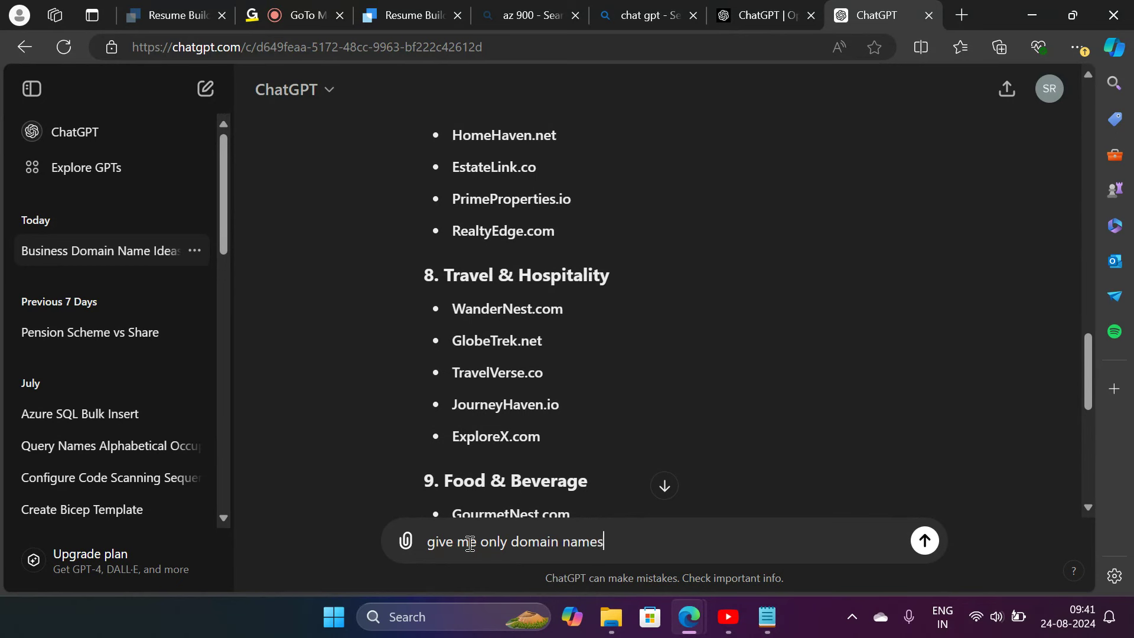
left_click(924, 540)
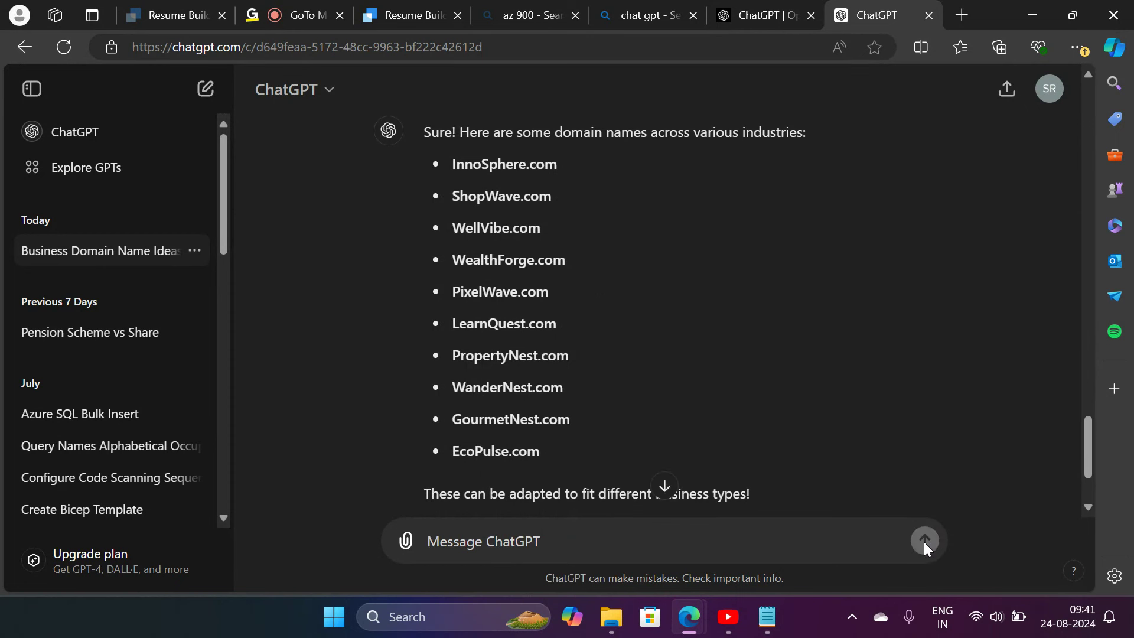
Ask "Domain names in it", resend that prompt as "Domain names in it like health care,banking , retails" and review the reply
type("Domain names  in it")
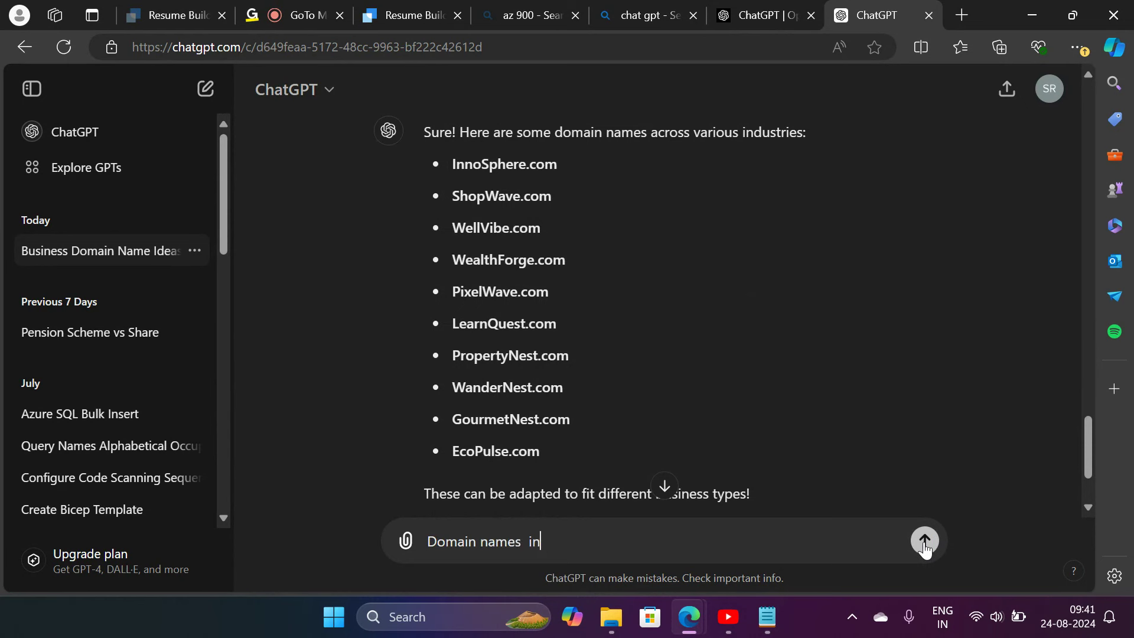
left_click(925, 540)
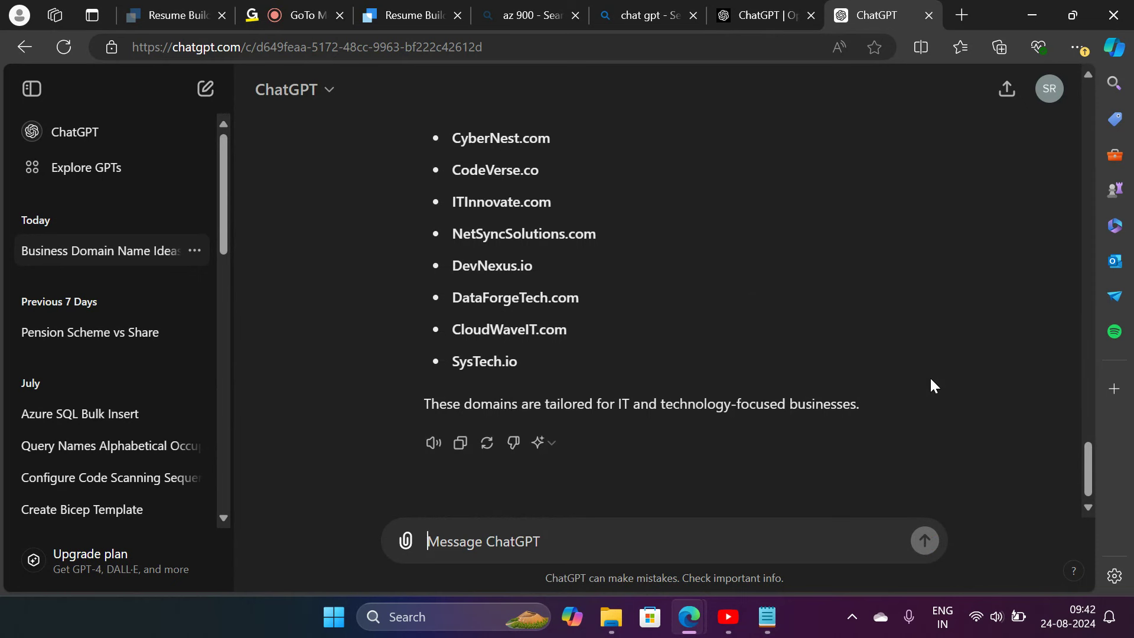
scroll(941, 353, "up", 3)
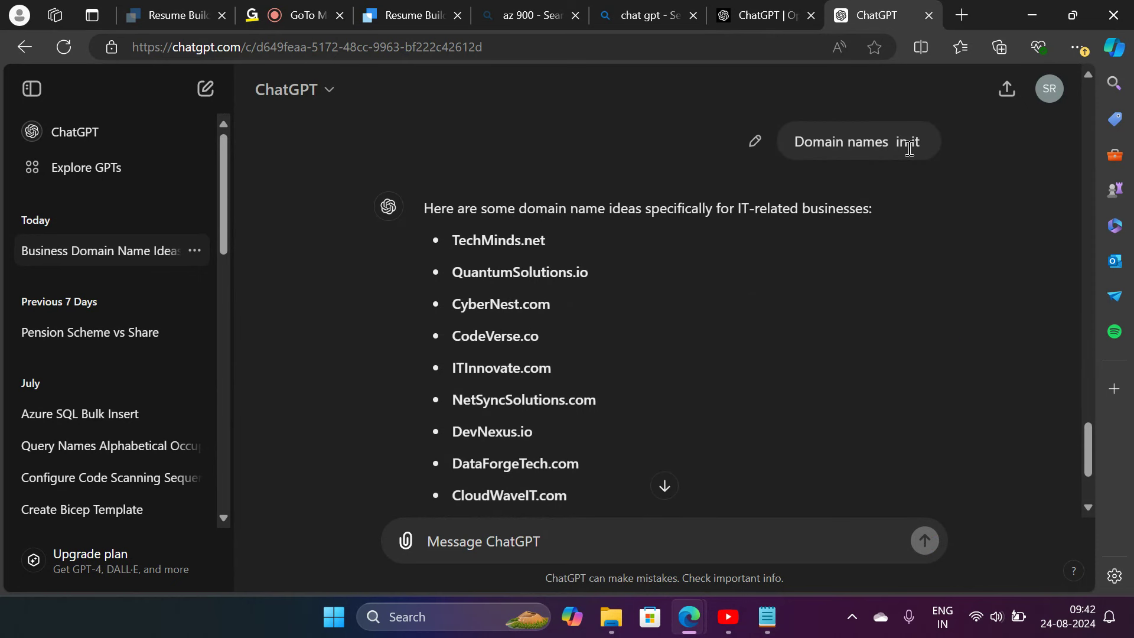
left_click(753, 141)
type("lik")
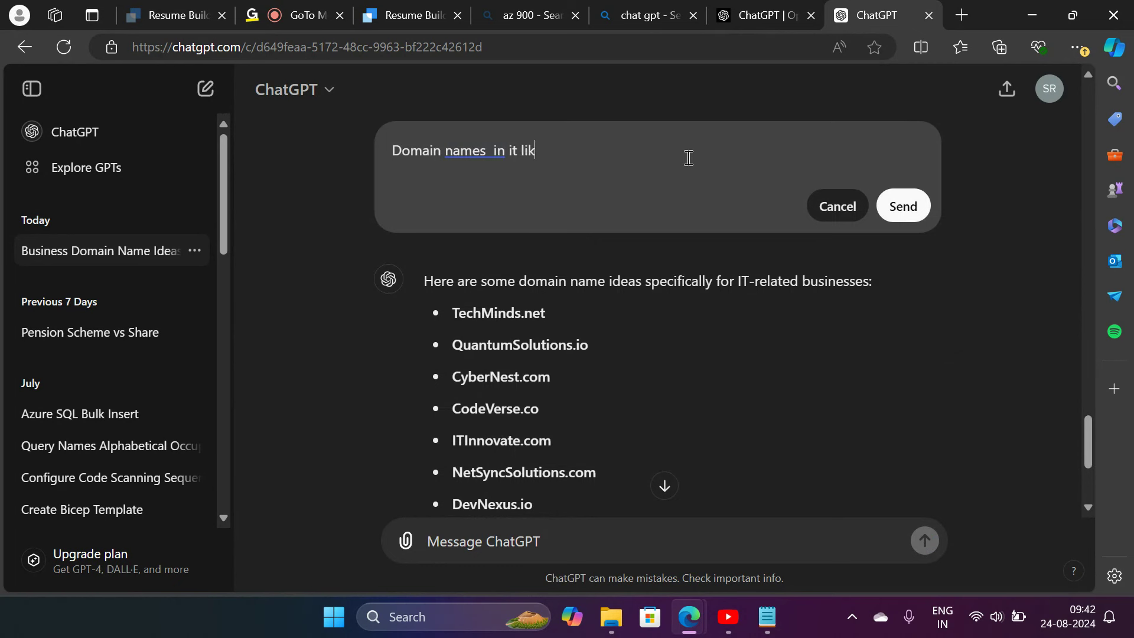
type("e health care,ban")
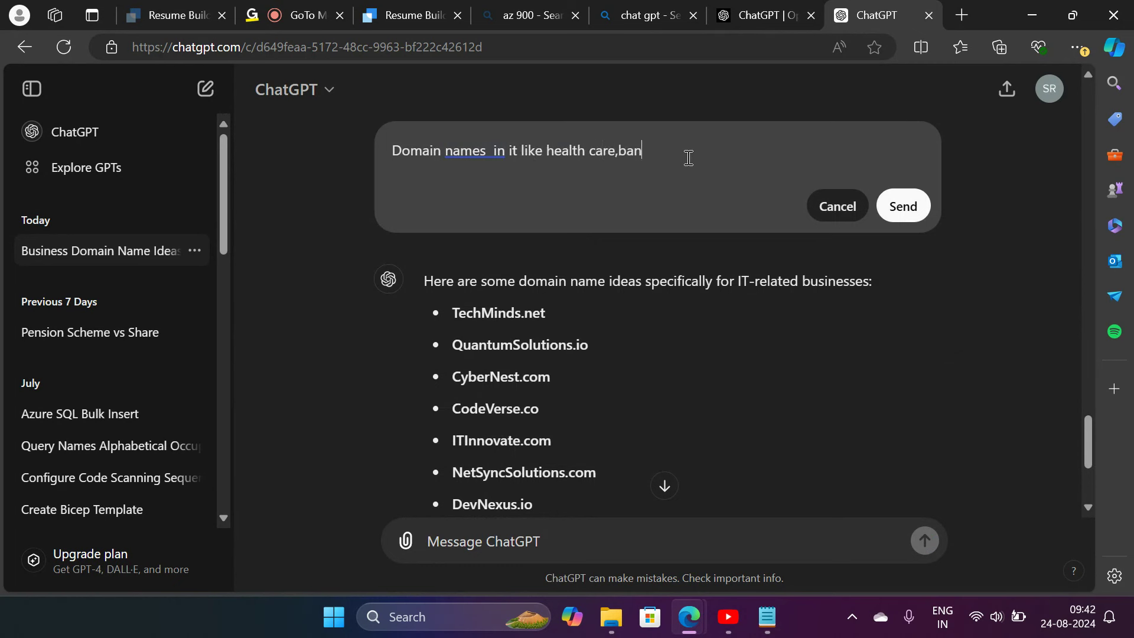
type("king , retails")
left_click(902, 205)
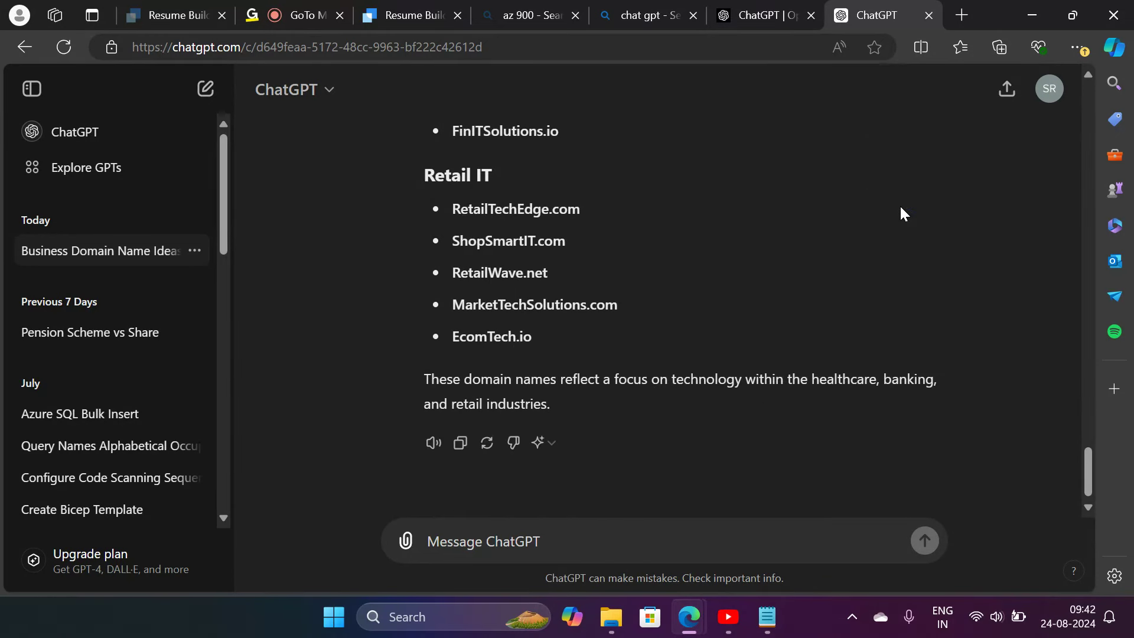
scroll(900, 212, "up", 2)
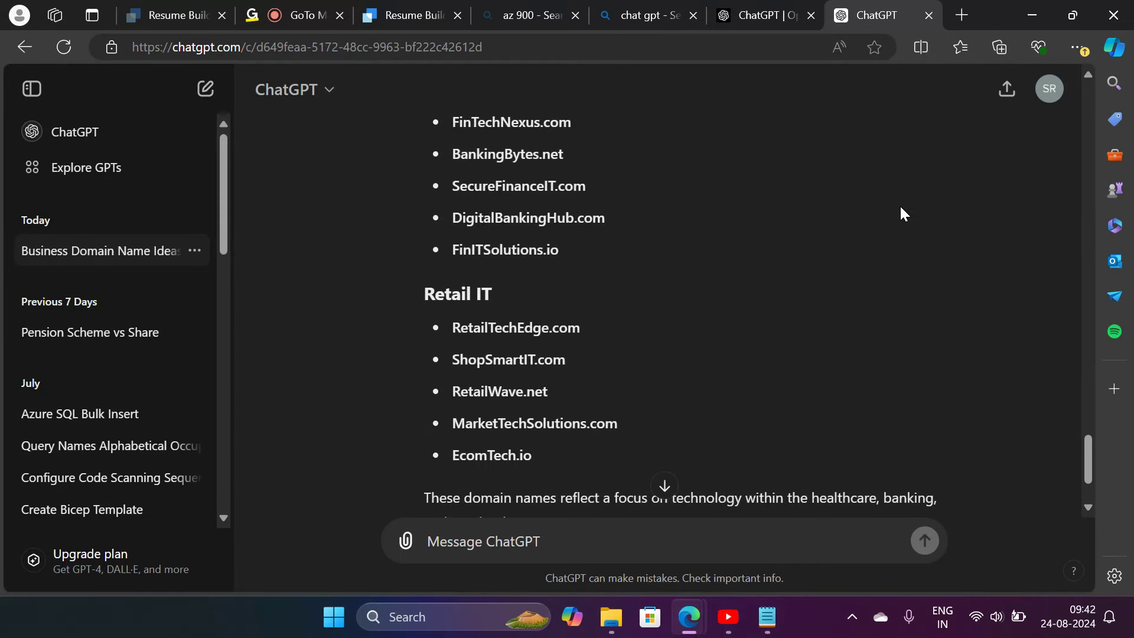
scroll(898, 204, "up", 1)
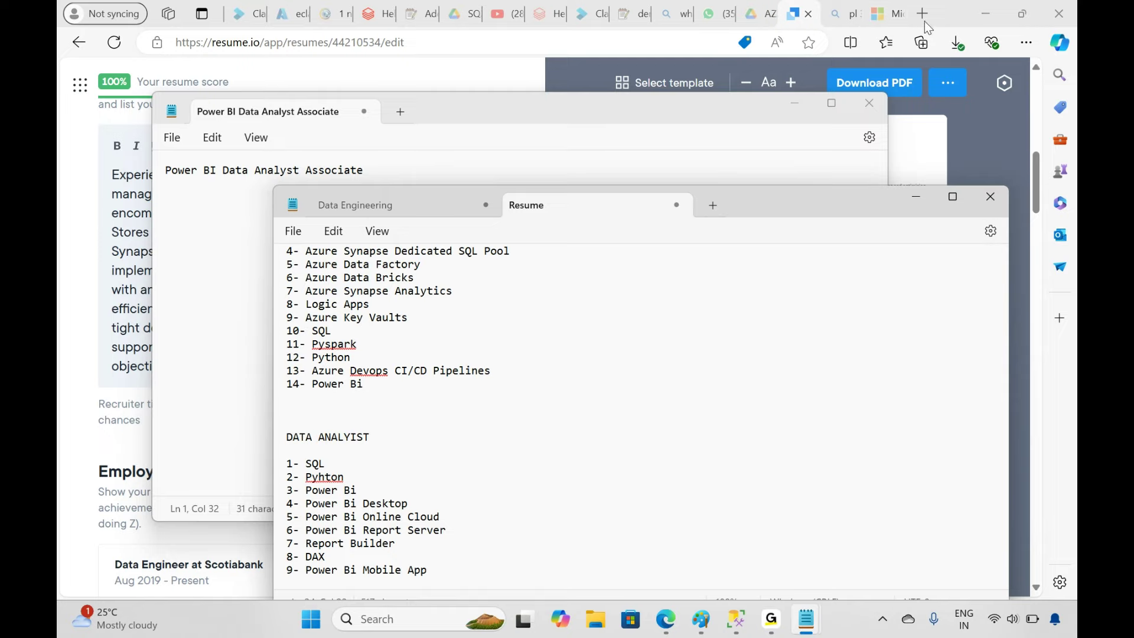
Open ChatGPT in a new tab of the other shared desktop's browser and stay logged out
left_click(924, 18)
left_click(924, 18)
type("chat")
key("Return")
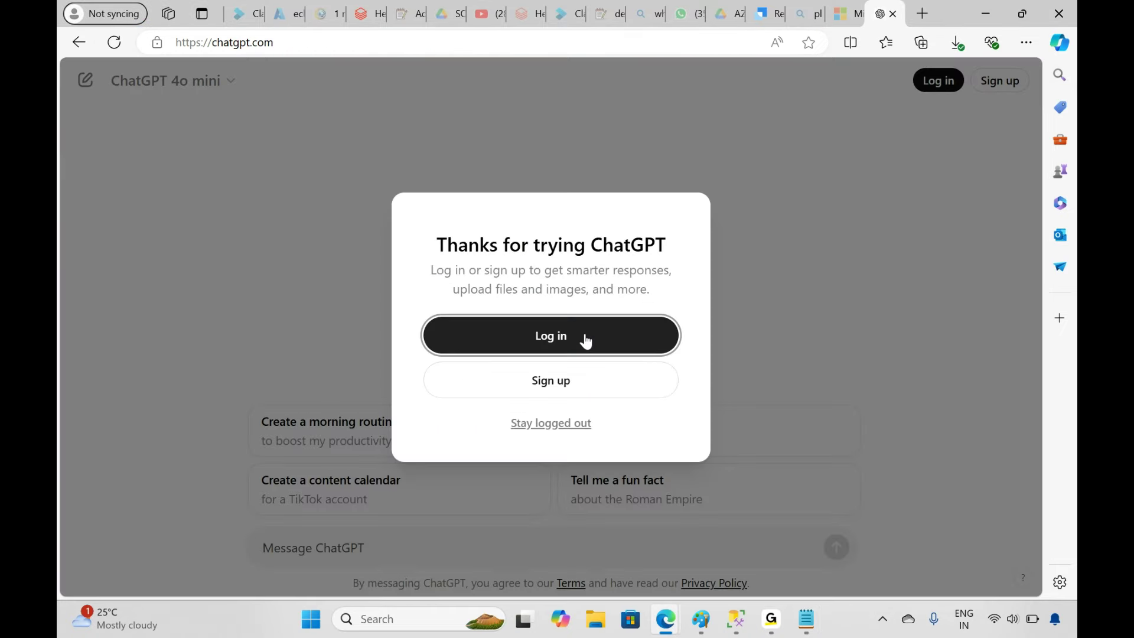
left_click(551, 423)
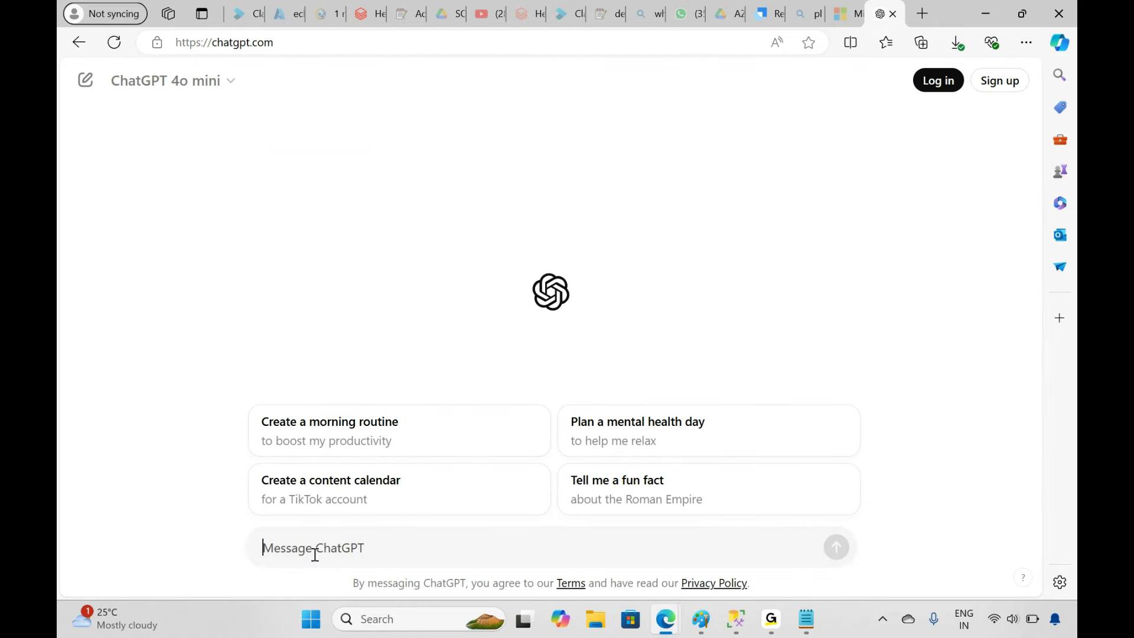
Ask ChatGPT "hey cn u give me some business domain names in market"
type("hey cn ")
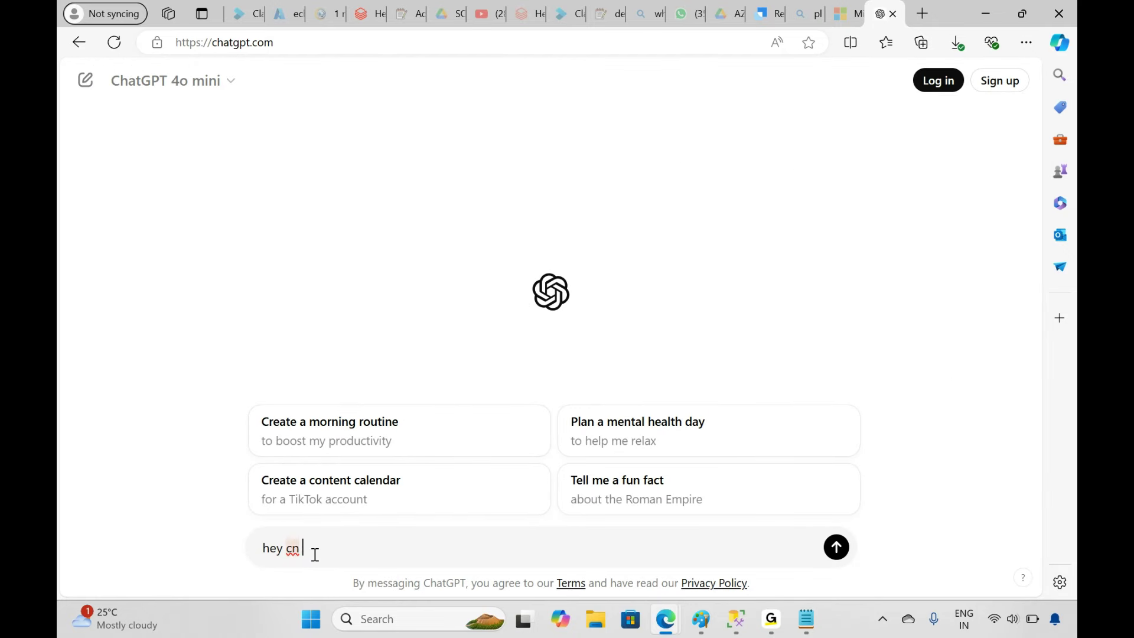
type("u give me some business d")
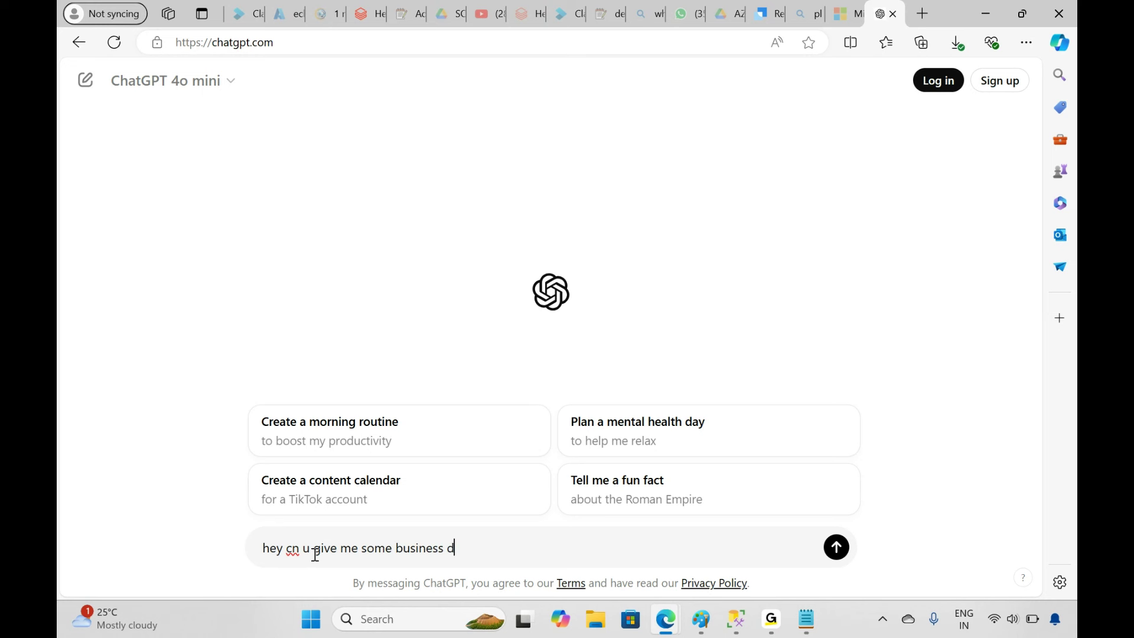
type("omain names in marke")
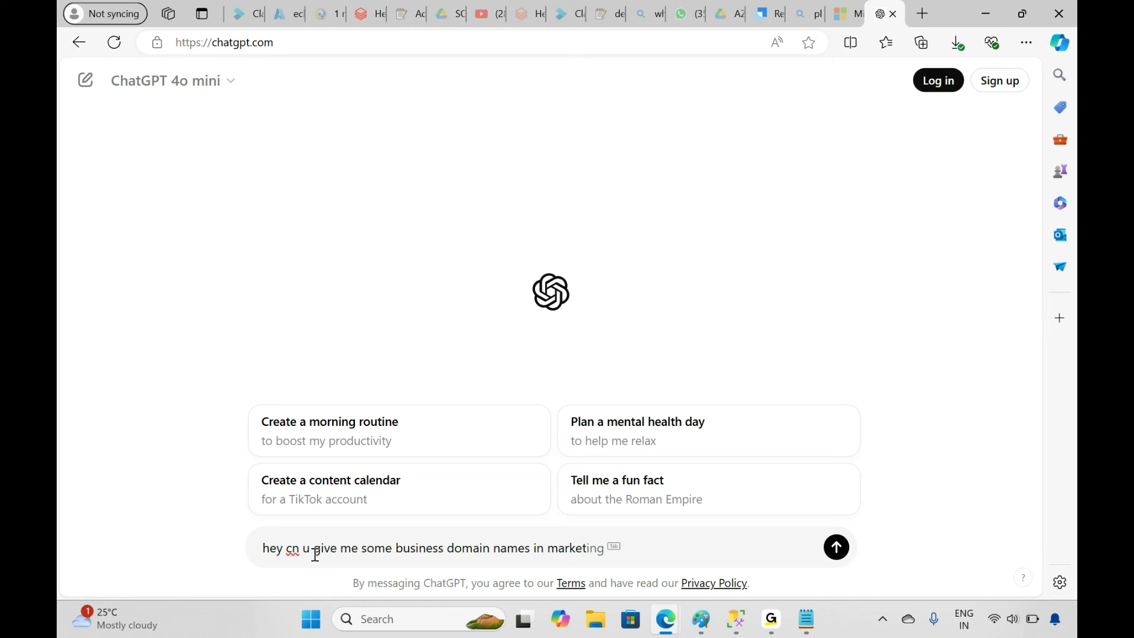
key("Return")
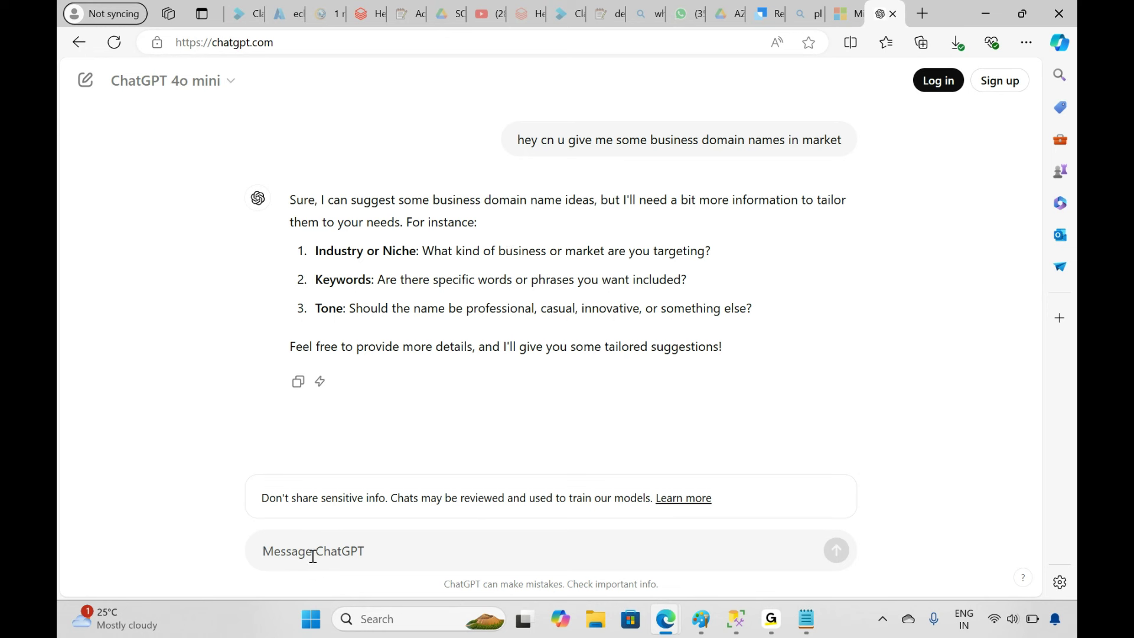
Answer ChatGPT's request for details with "like banking , insurence,retail"
type("like banking , insurence")
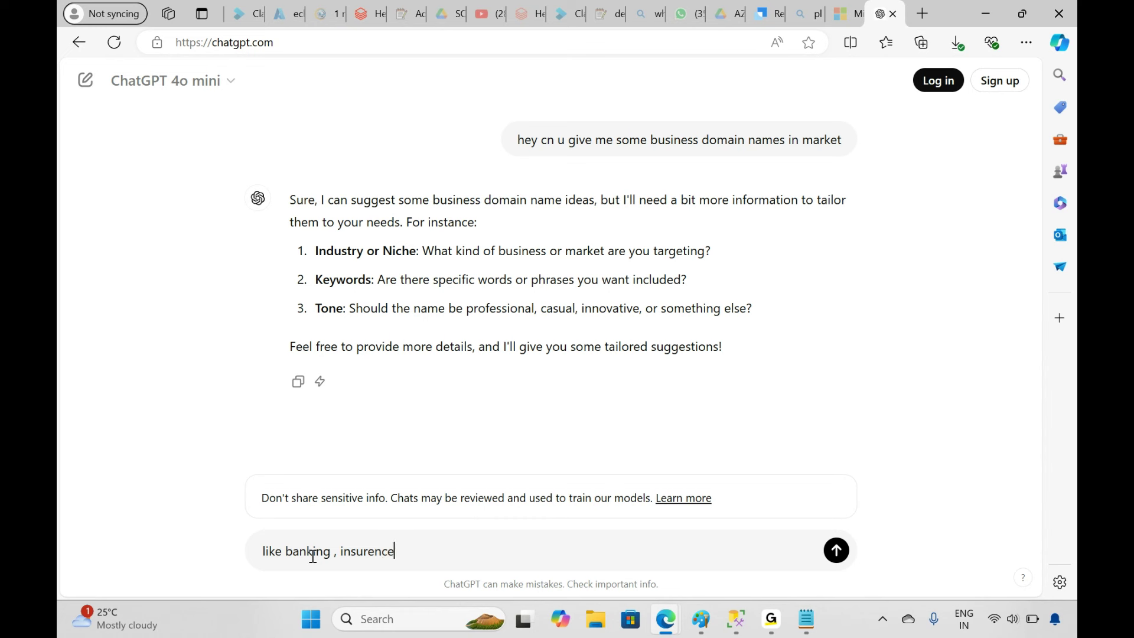
type(",retail")
key("Return")
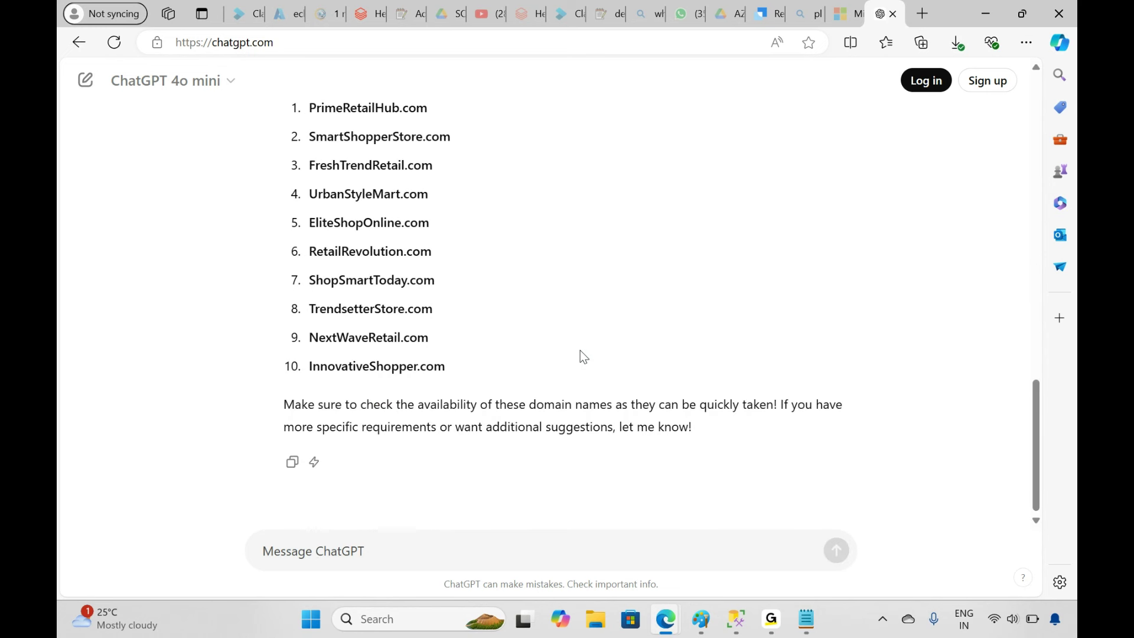
Ask ChatGPT "what are diff business industry domains"
left_click(353, 551)
type("what are dif")
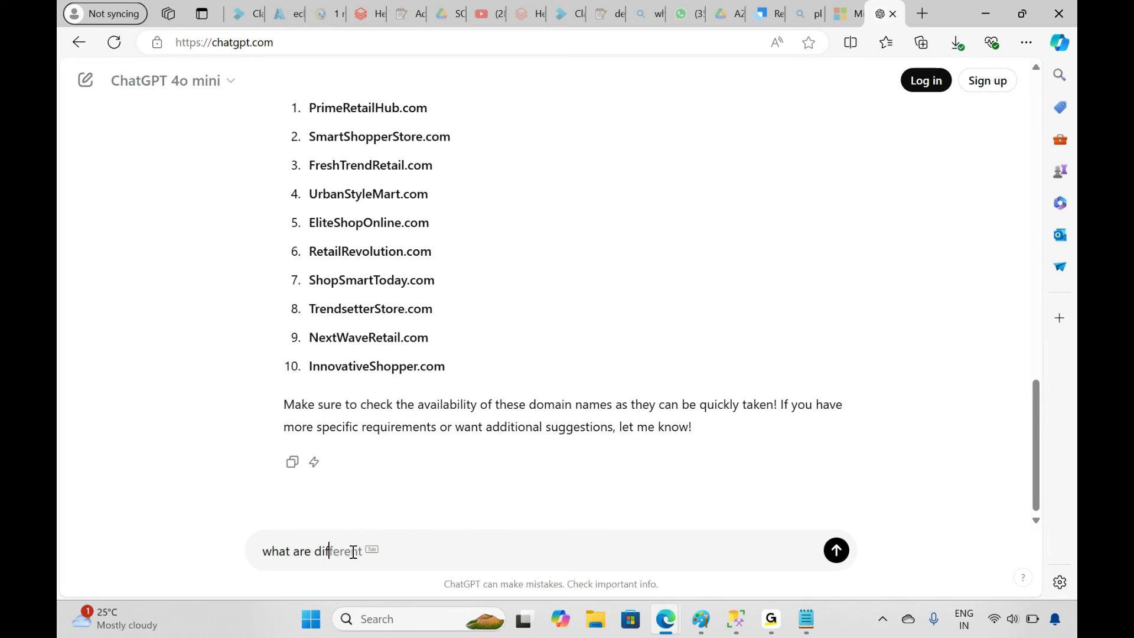
type("f business industry domains")
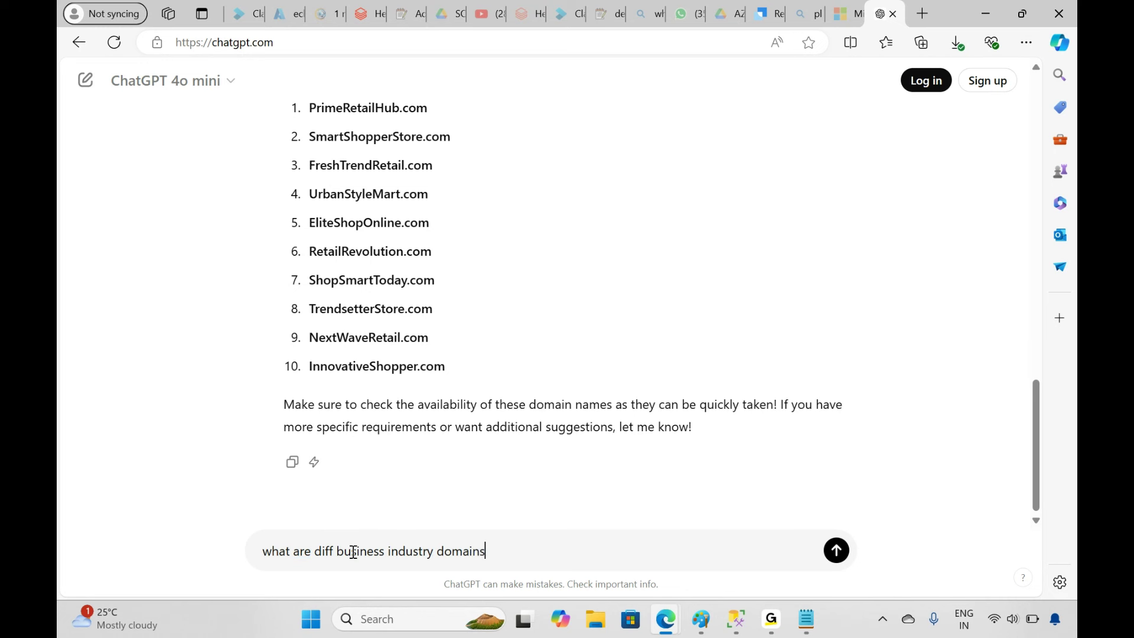
key("Return")
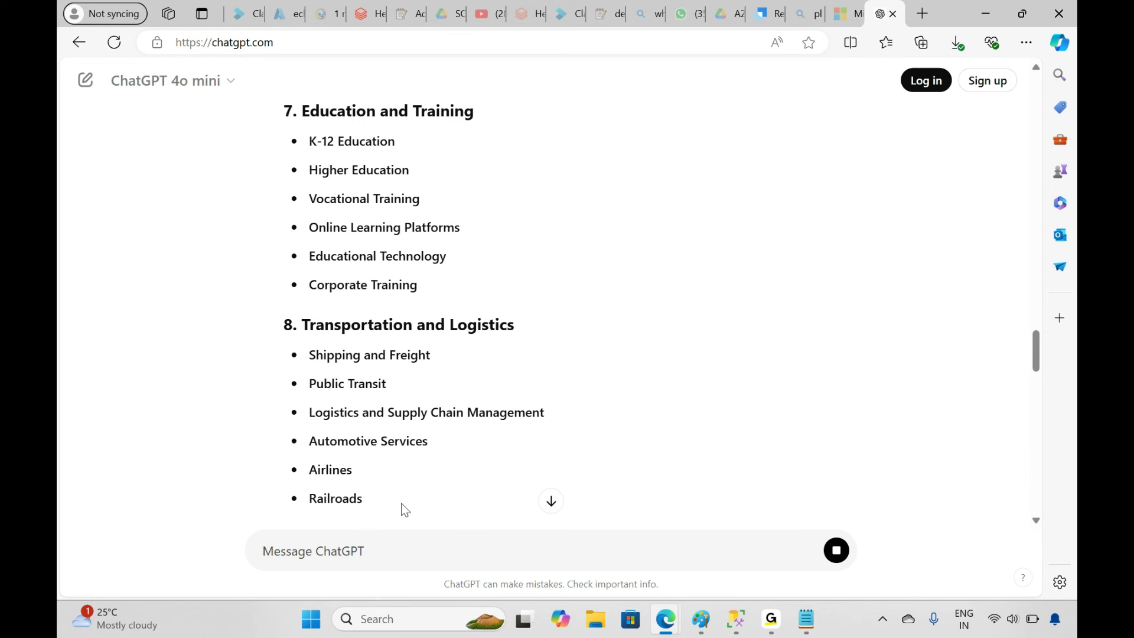
Ask ChatGPT "just give me headings" and look through the list of business industries it returns
type("just give me headings")
key("Return")
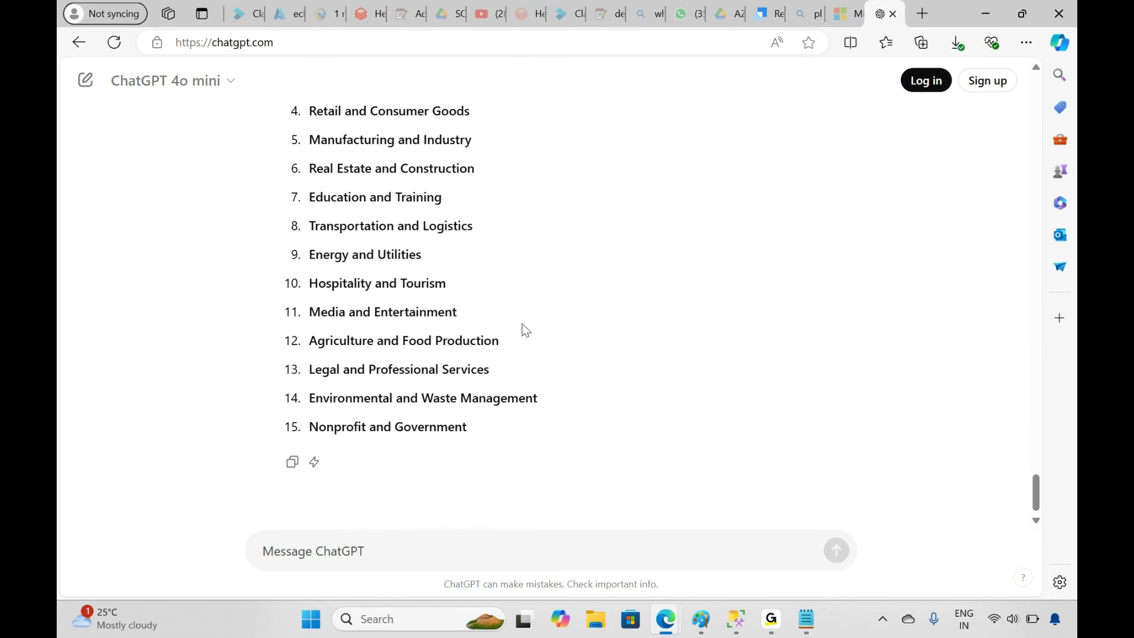
scroll(522, 324, "up", 5)
scroll(521, 324, "down", 3)
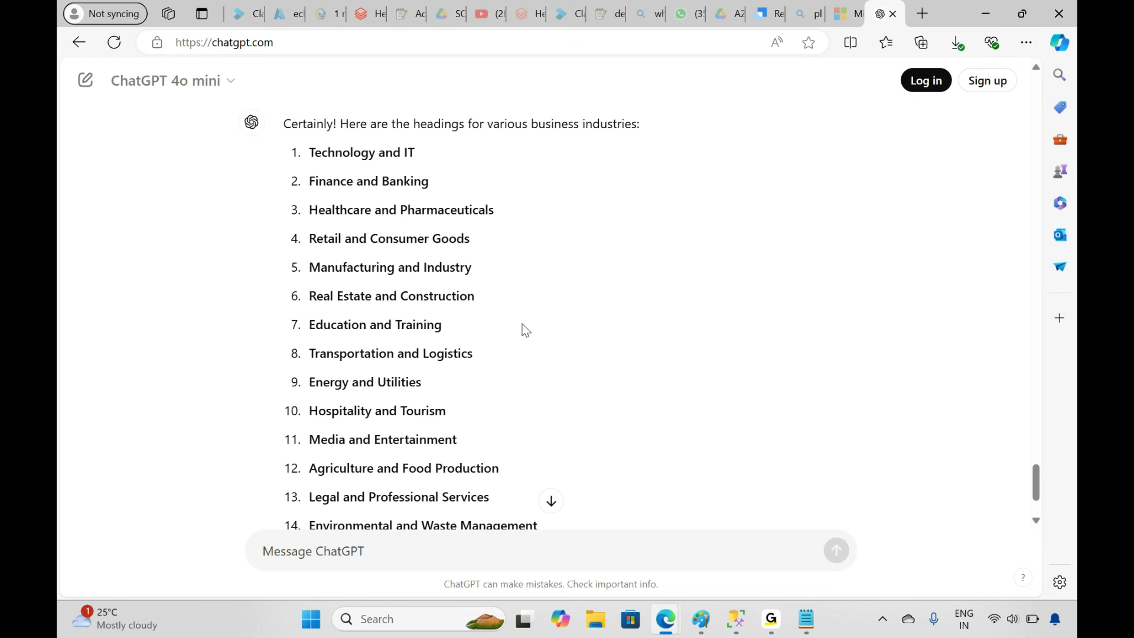
scroll(522, 323, "down", 2)
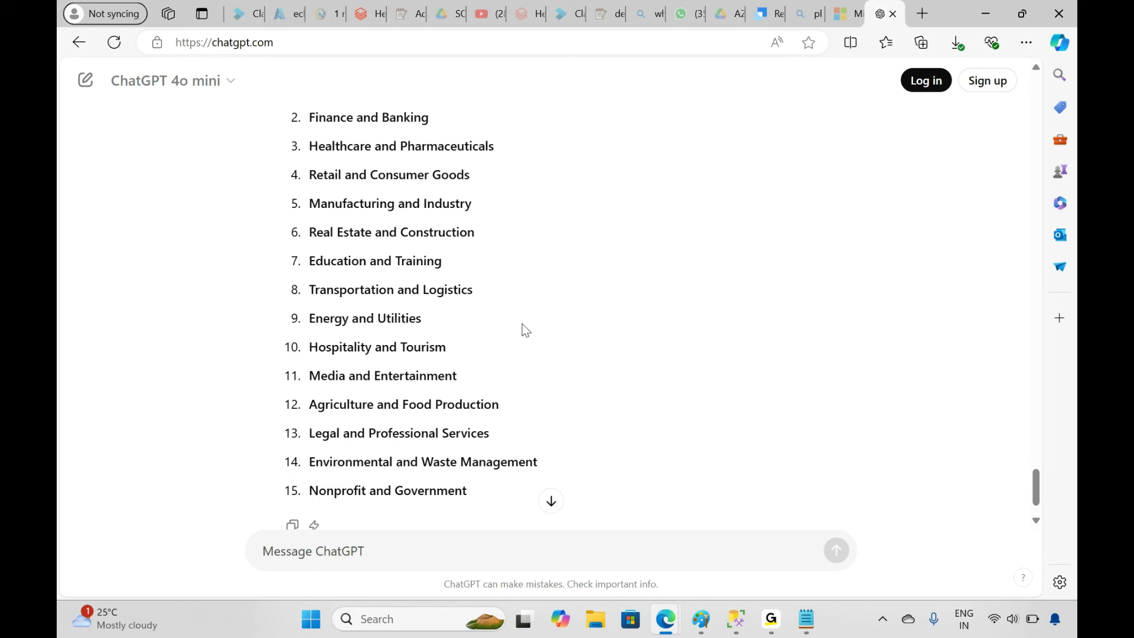
scroll(522, 324, "down", 2)
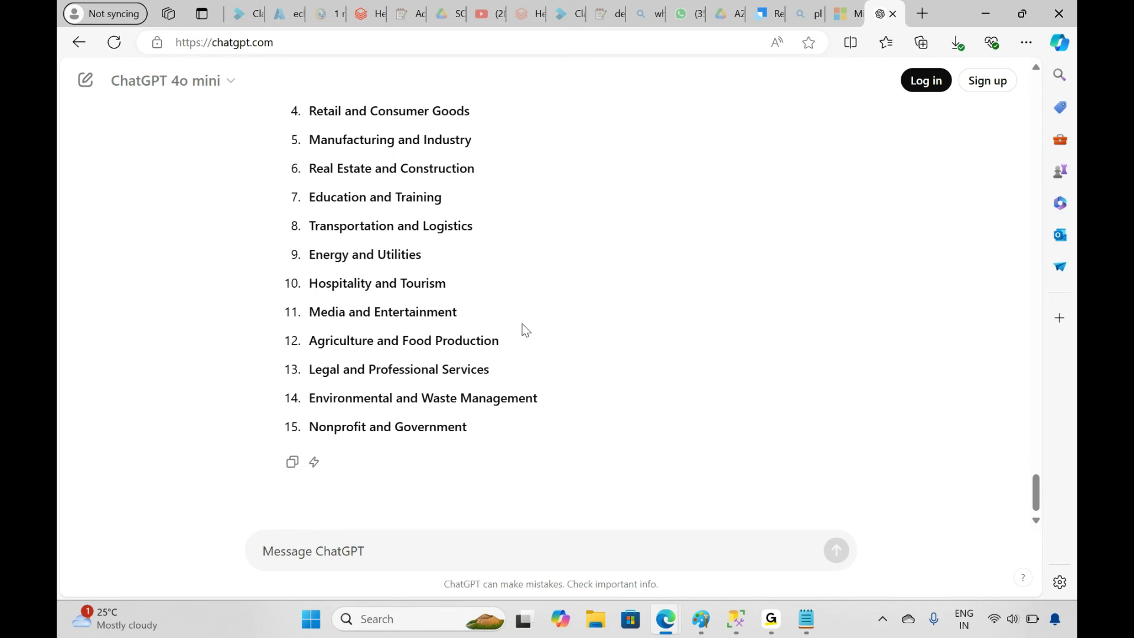
Copy all the industry headings from Technology and IT to Nonprofit and Government, and switch to the Resume note in Notepad, maximized
left_click_drag(476, 426, 307, 214)
key("ctrl+c")
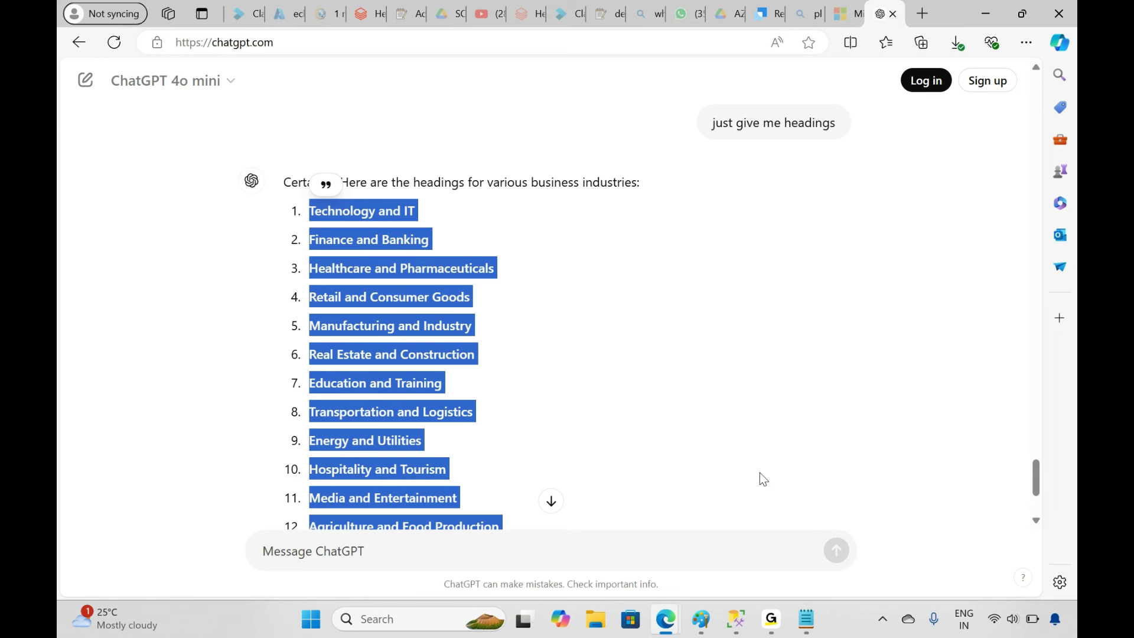
left_click(771, 621)
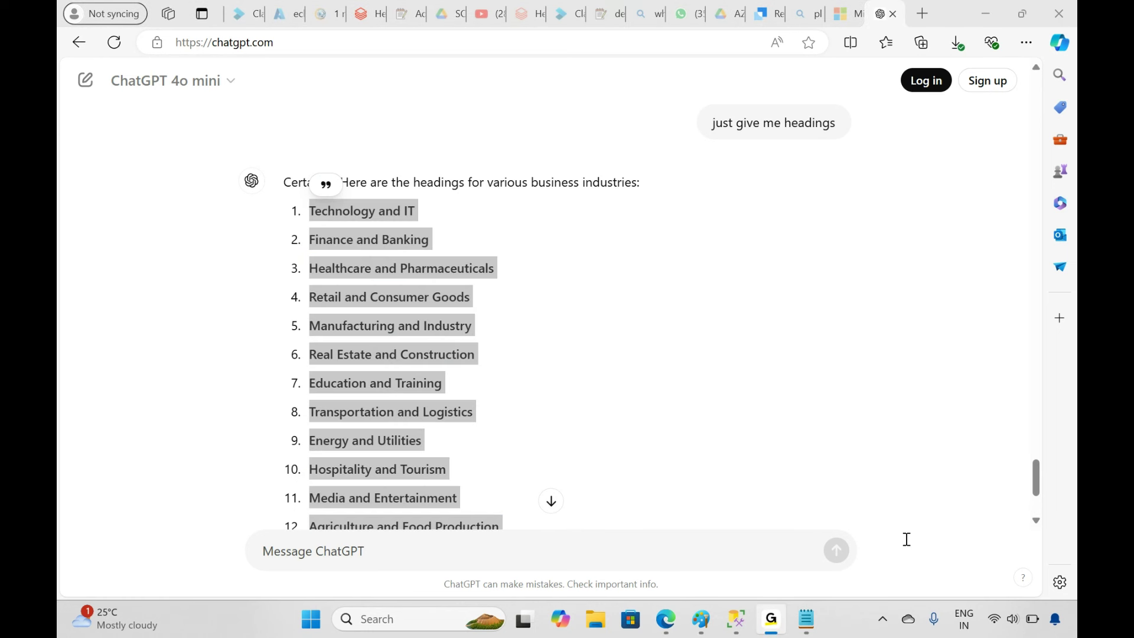
mouse_move(806, 619)
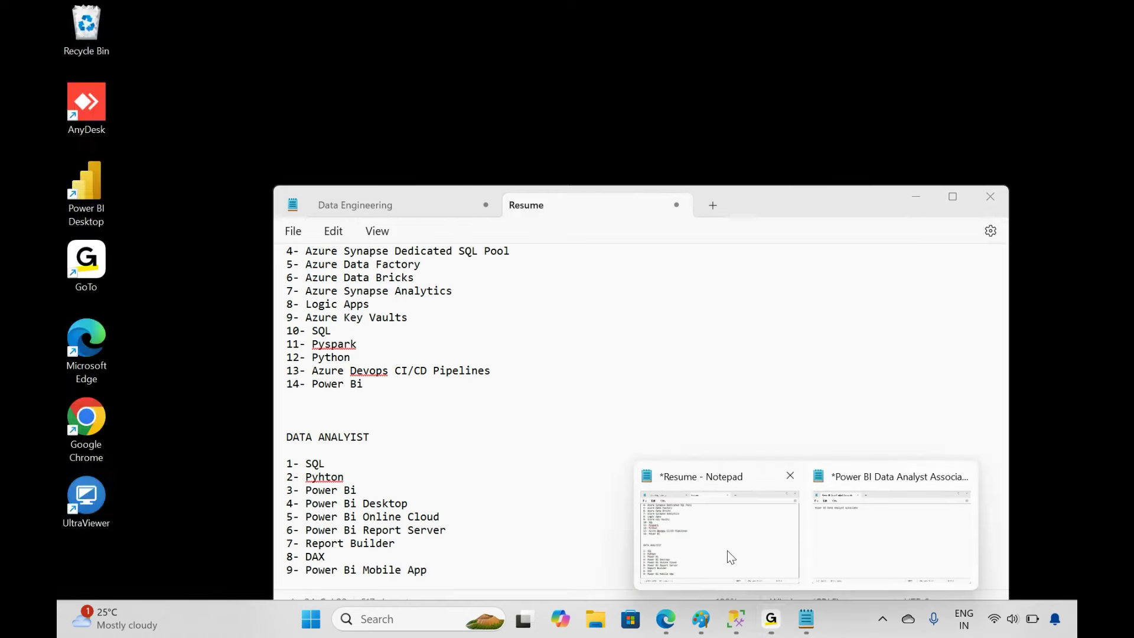
left_click(728, 550)
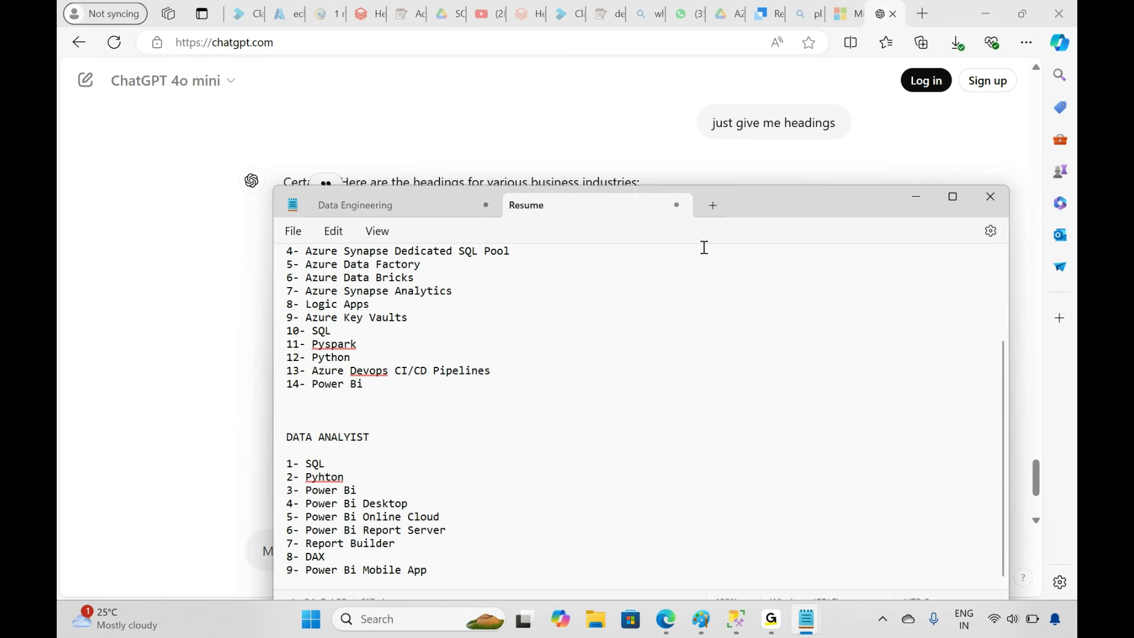
double_click(838, 198)
Add the heading "Business Domains" with a dashed line beneath it, a few blank lines below the data analyst skills list
key("Return")
key("Return")
key("Return")
key("Return")
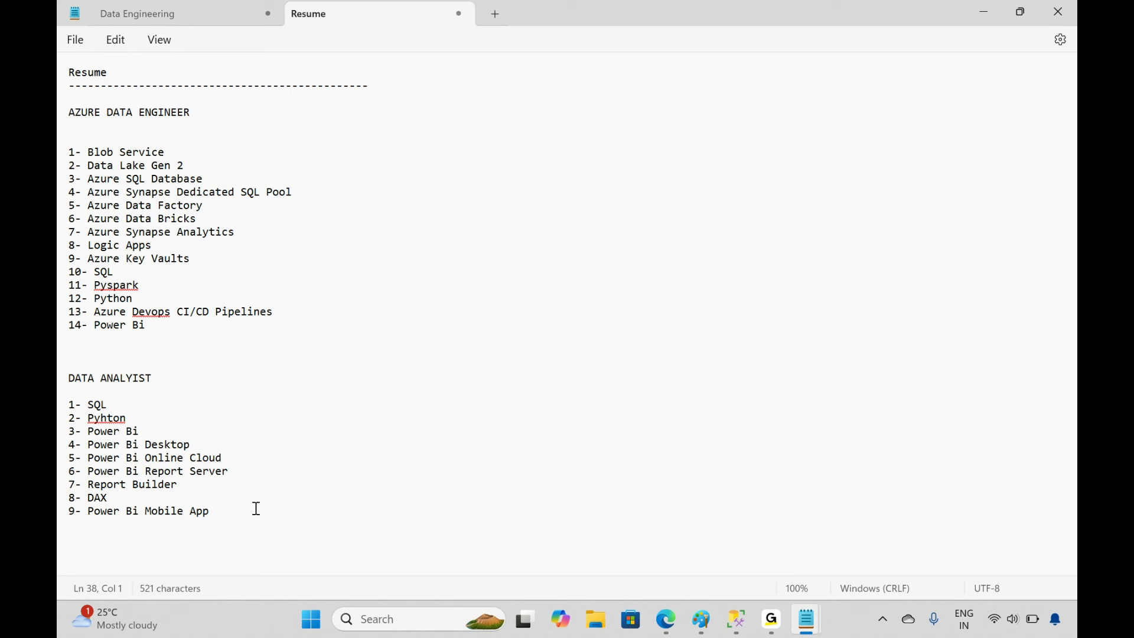
type("Business Doma")
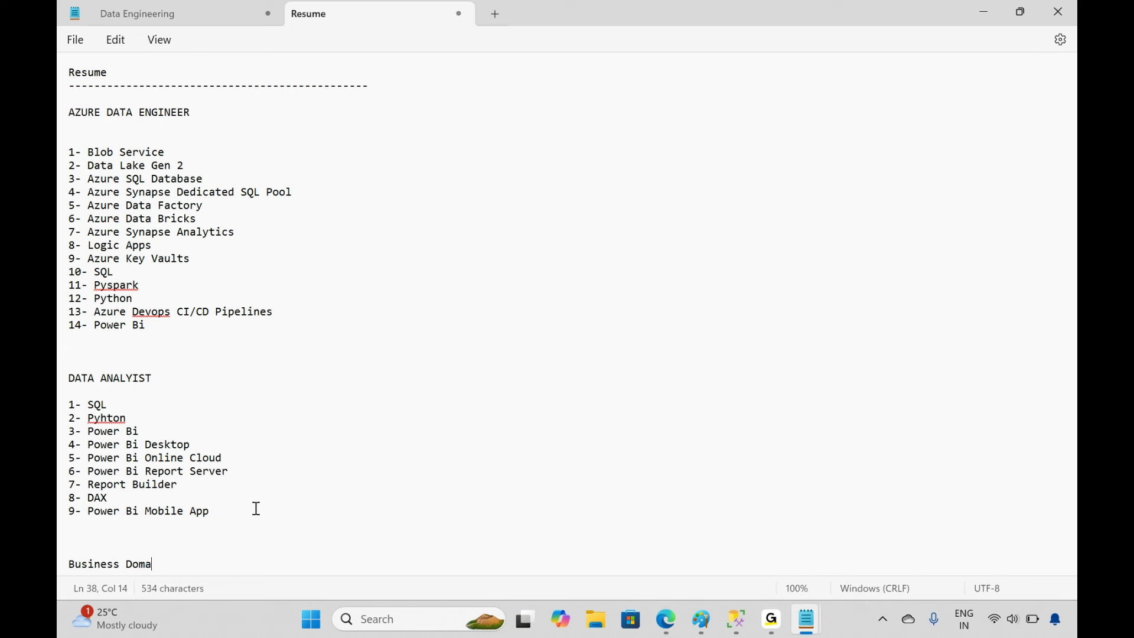
type("ins")
key("Return")
type("------------------------")
key("Return")
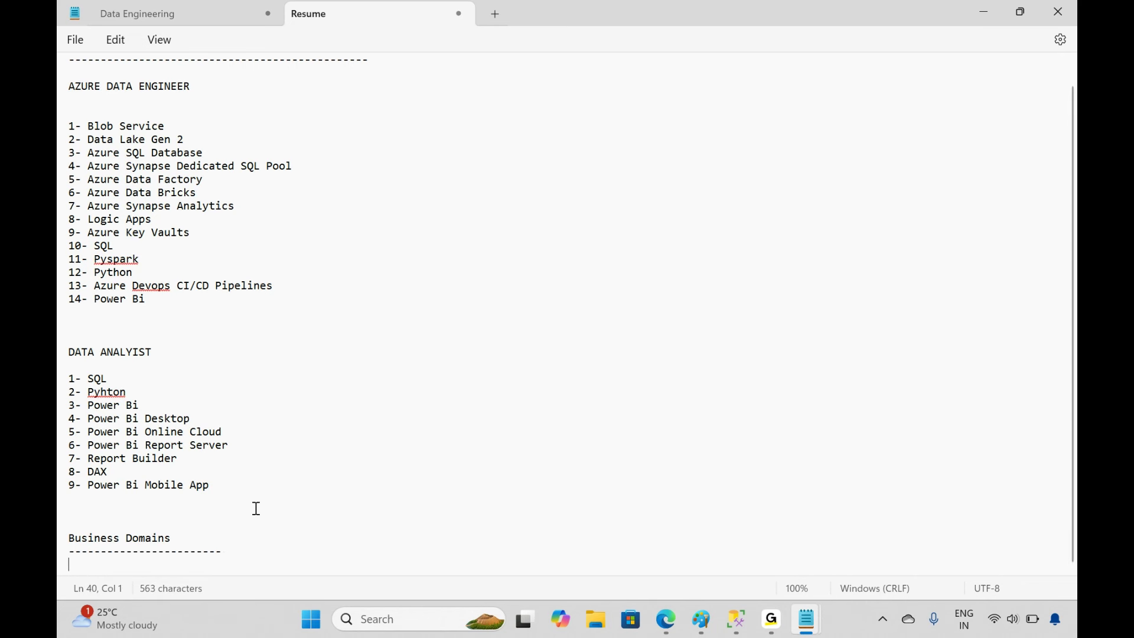
Paste the copied industry headings under the Business Domains heading and add several blank lines after them
key("ctrl+v")
key("Return")
key("Return")
key("Return")
key("Return")
key("Return")
key("Return")
key("Return")
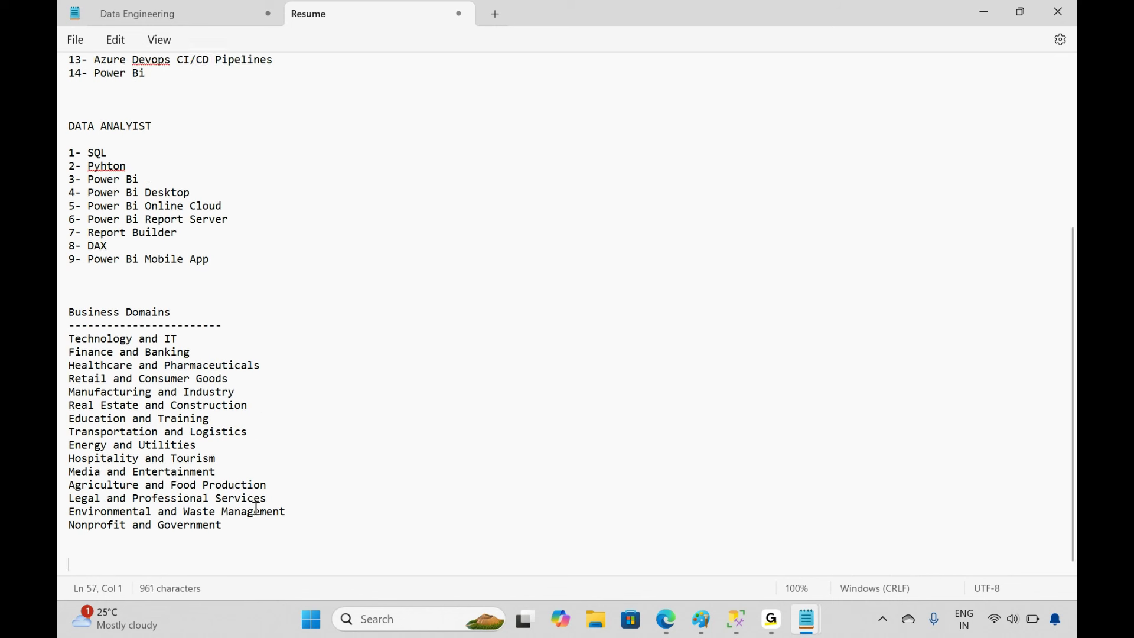